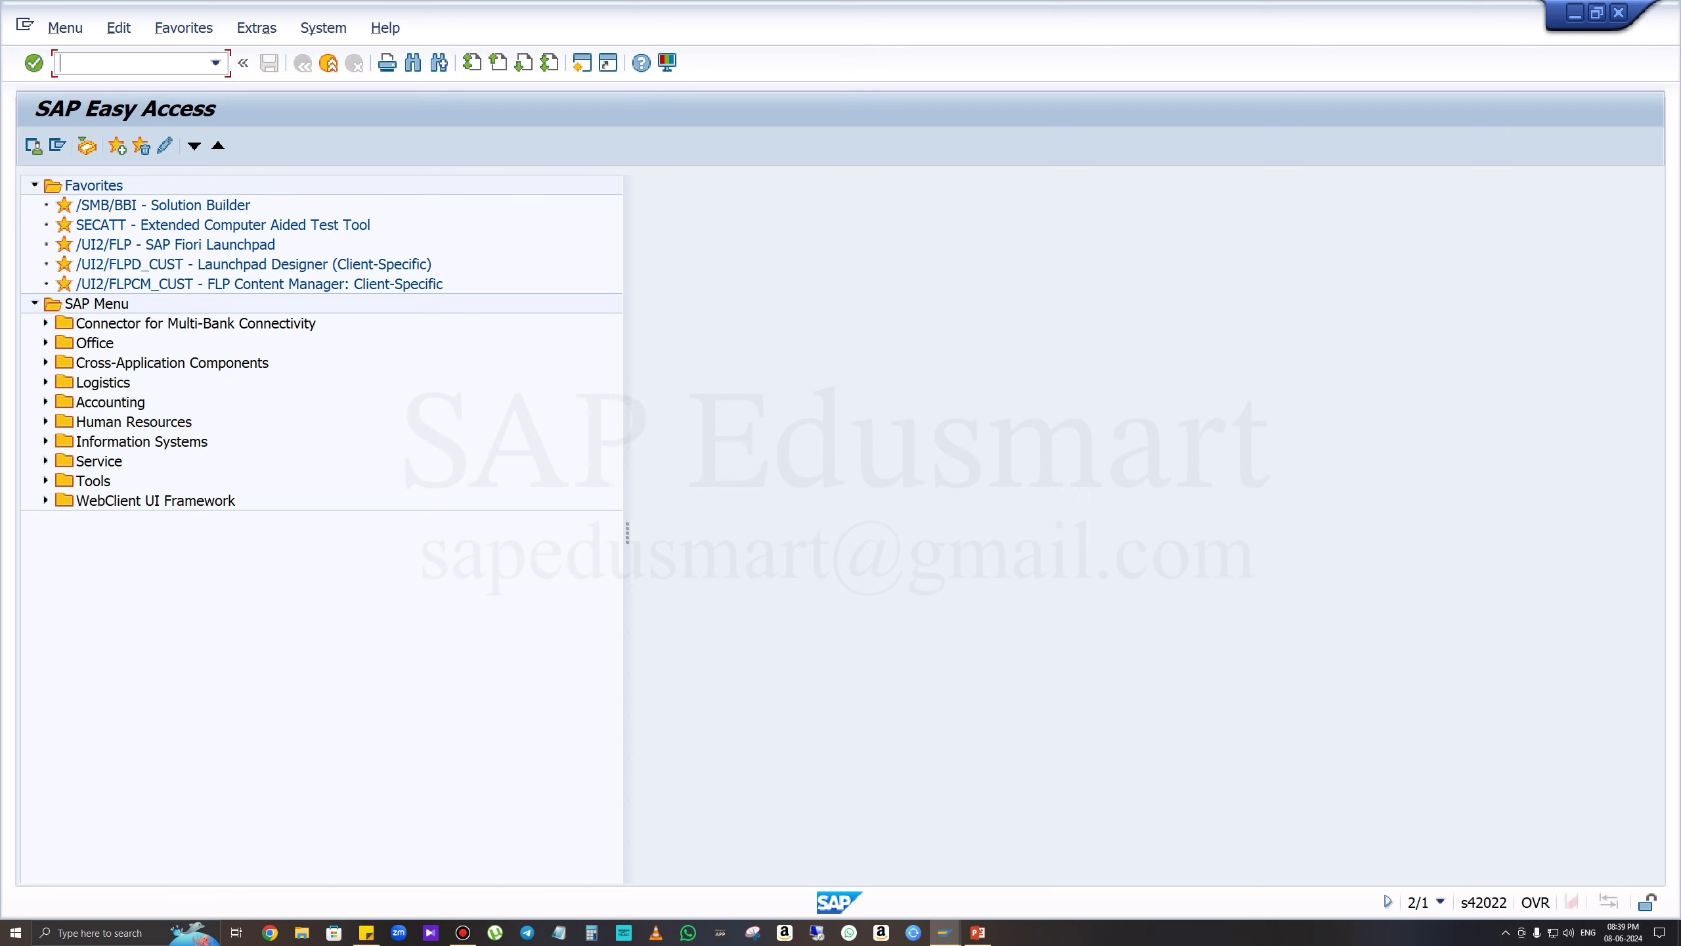
Open the FI tolerance groups overview with transaction OBA4 and return to the start screen with /n.
type("oba")
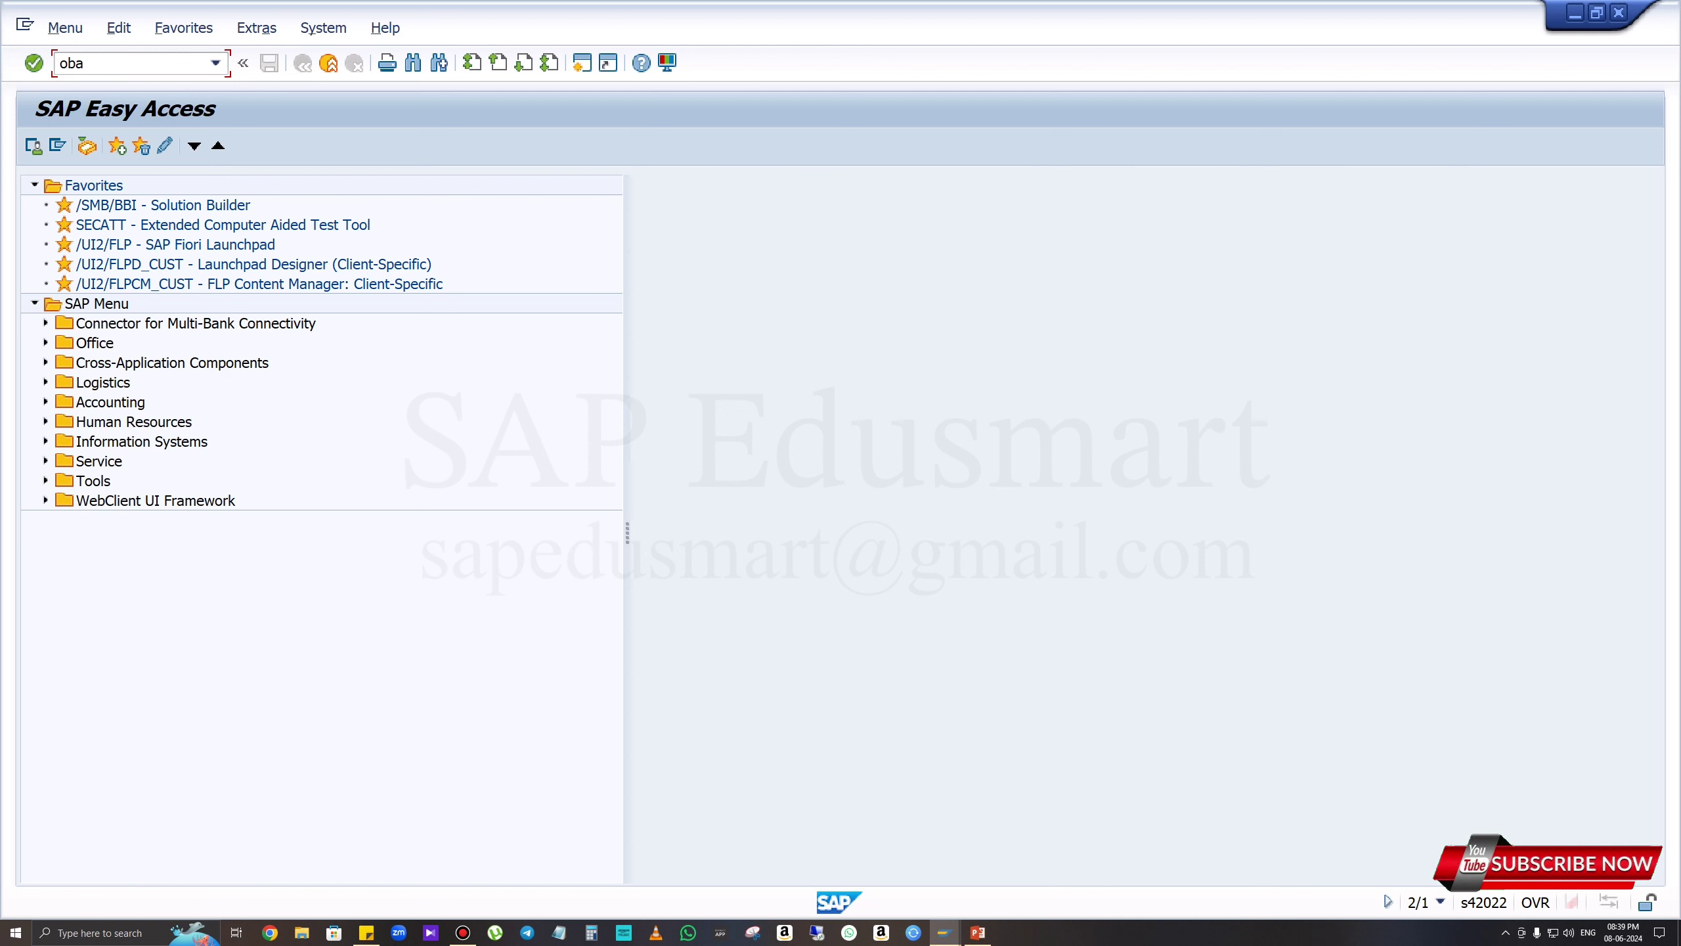
type("4")
key("Return")
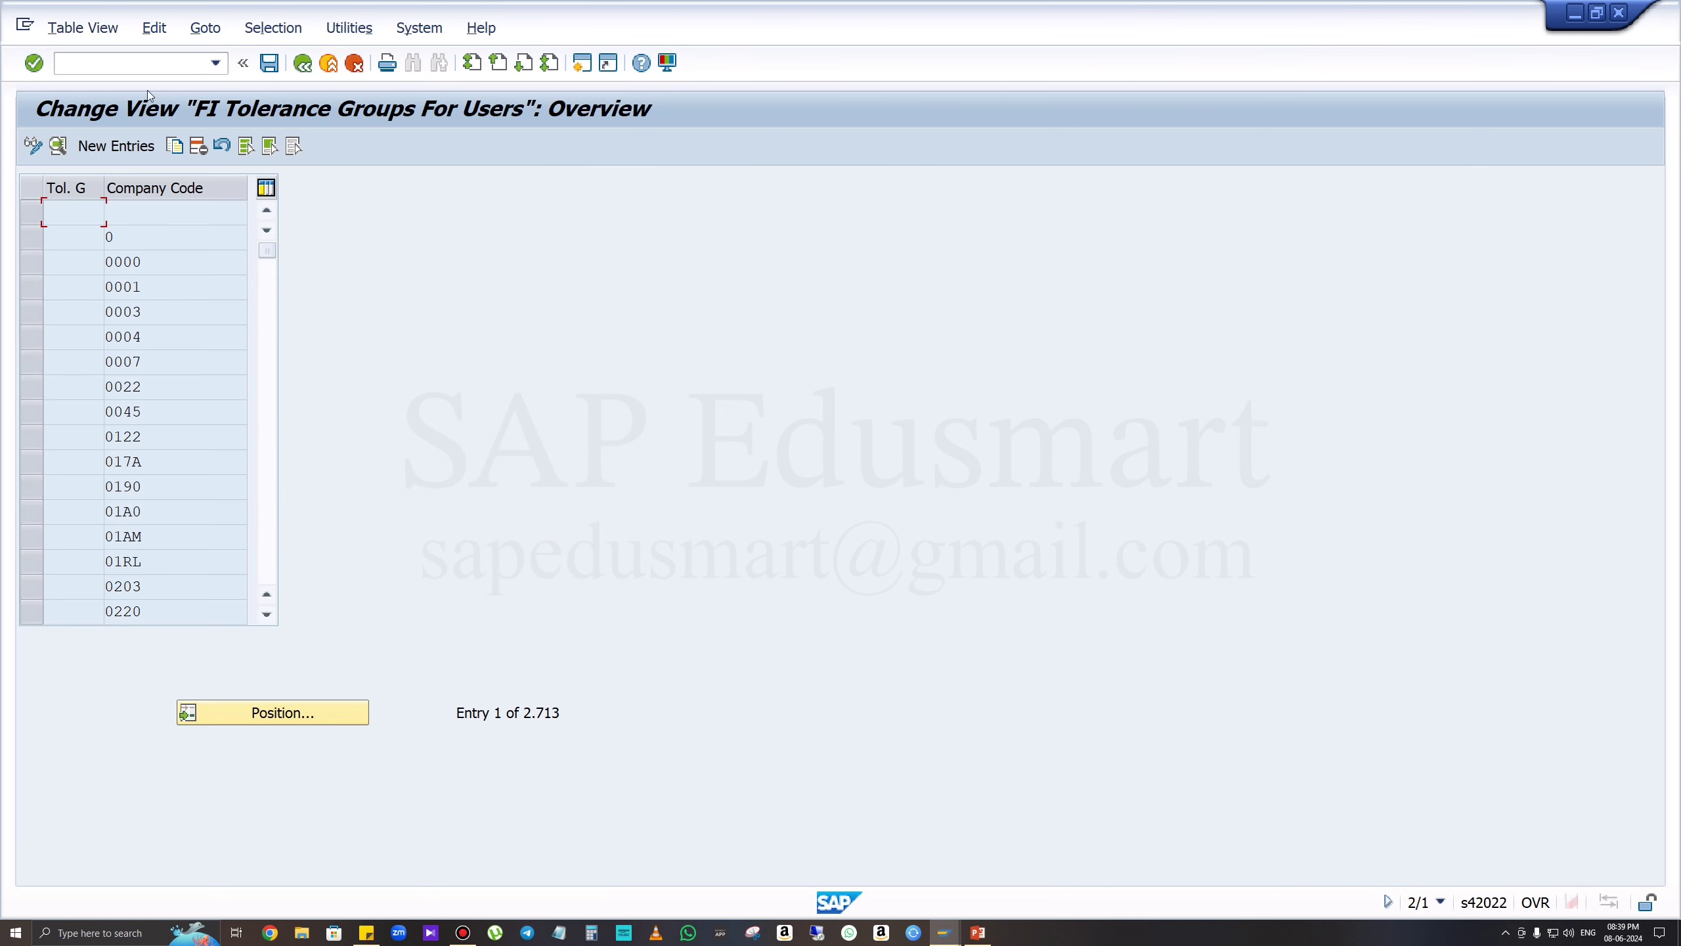
left_click(144, 59)
type("/n")
key("Return")
Run transaction SPRO and display the SAP Reference IMG.
type("spro")
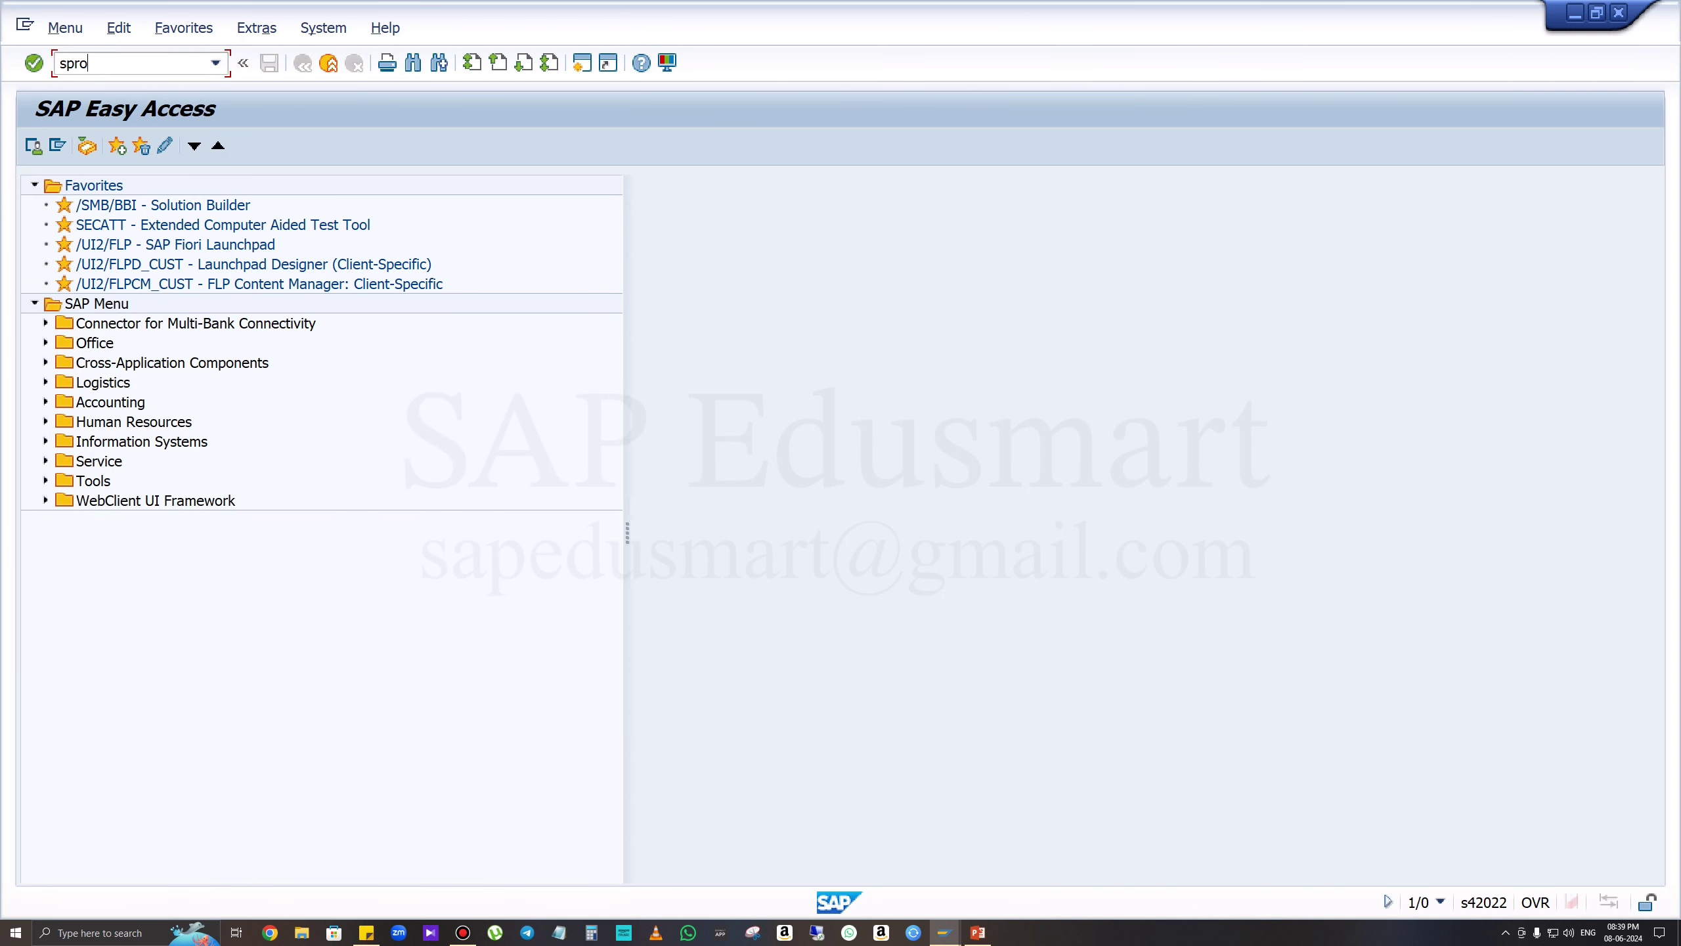
key("Return")
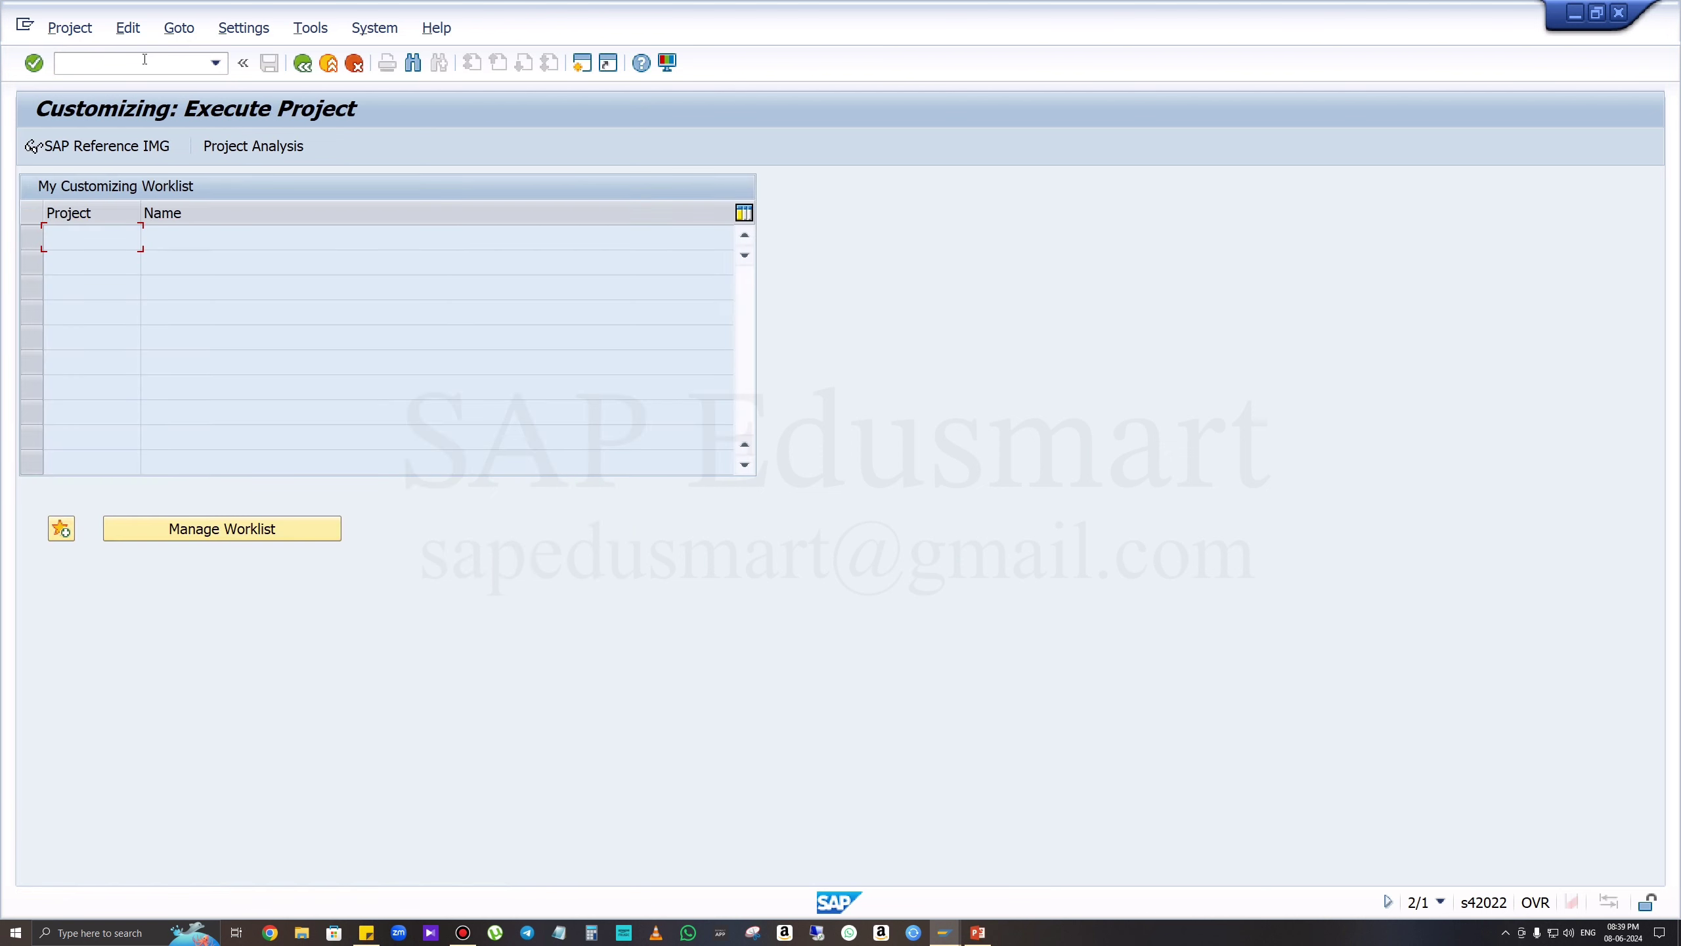
left_click(143, 146)
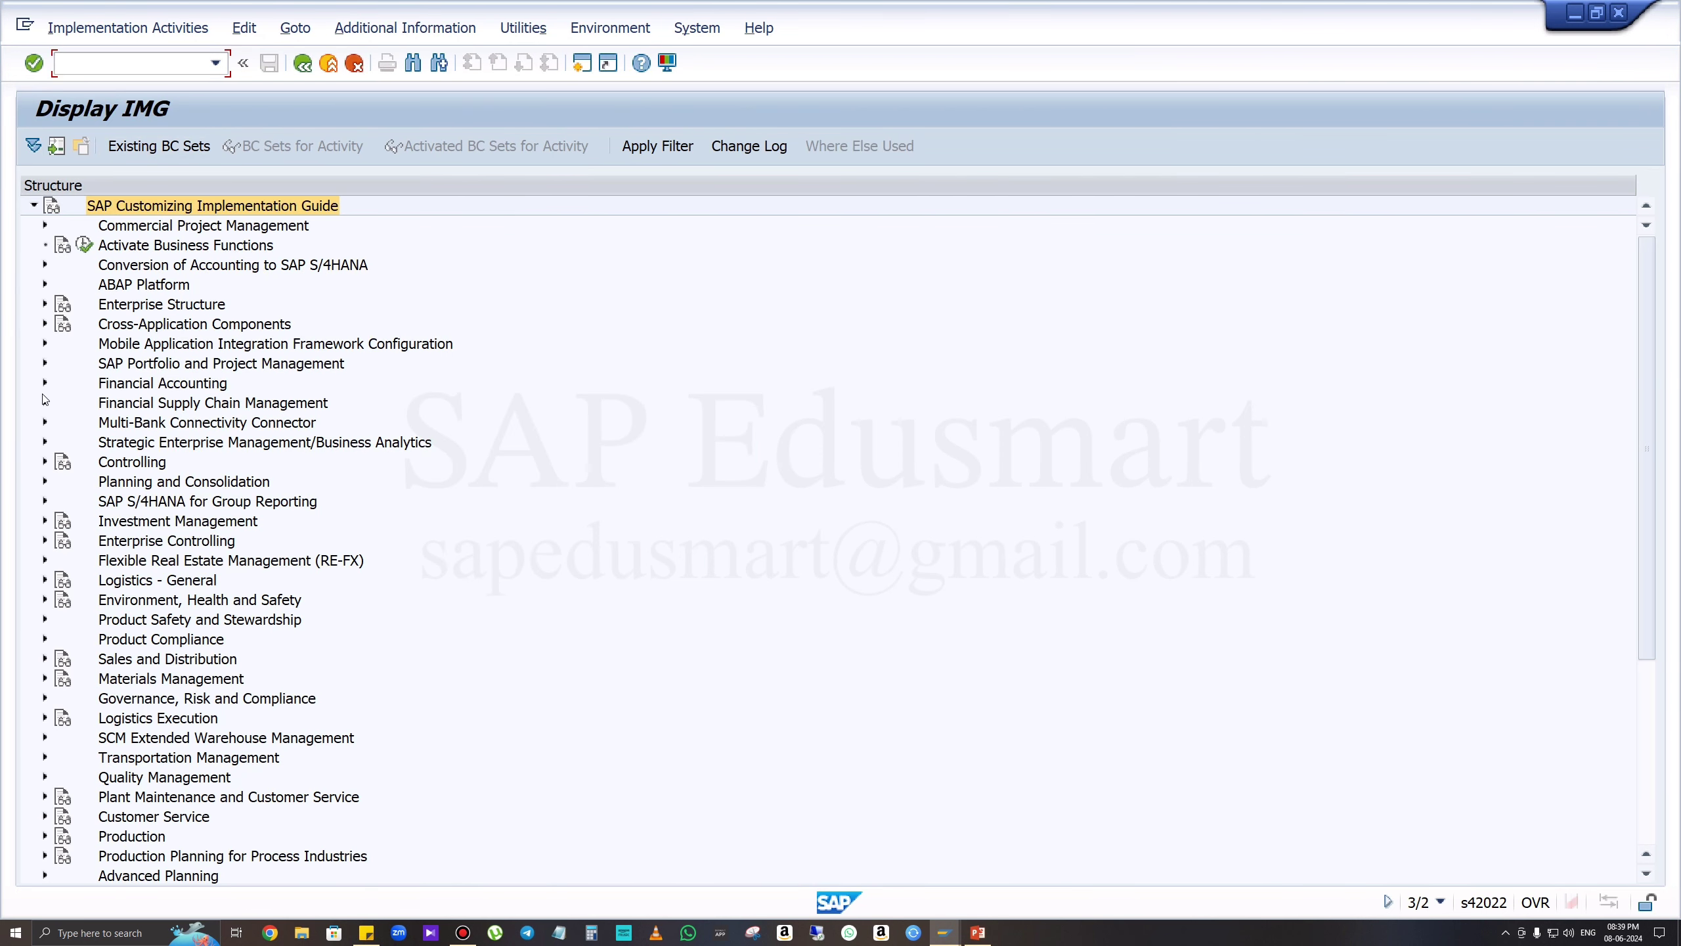
Execute Define Tolerance Groups for Employees under Financial Accounting > Financial Accounting Global Settings > Document > Tolerance Groups.
left_click(44, 385)
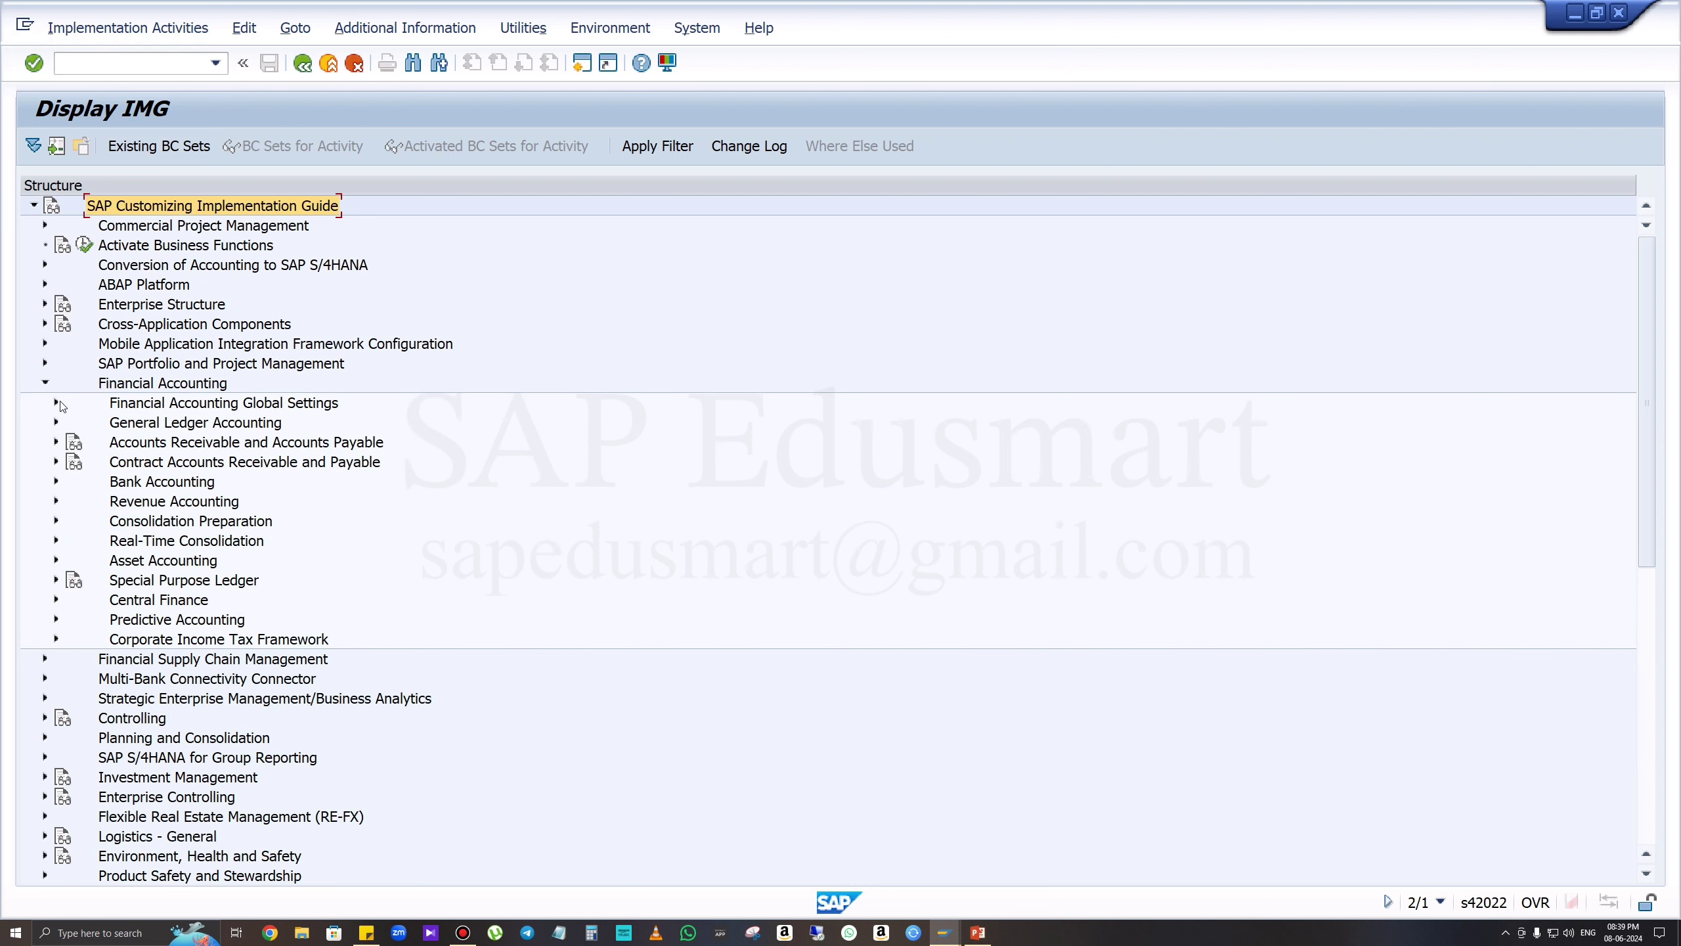
left_click(57, 402)
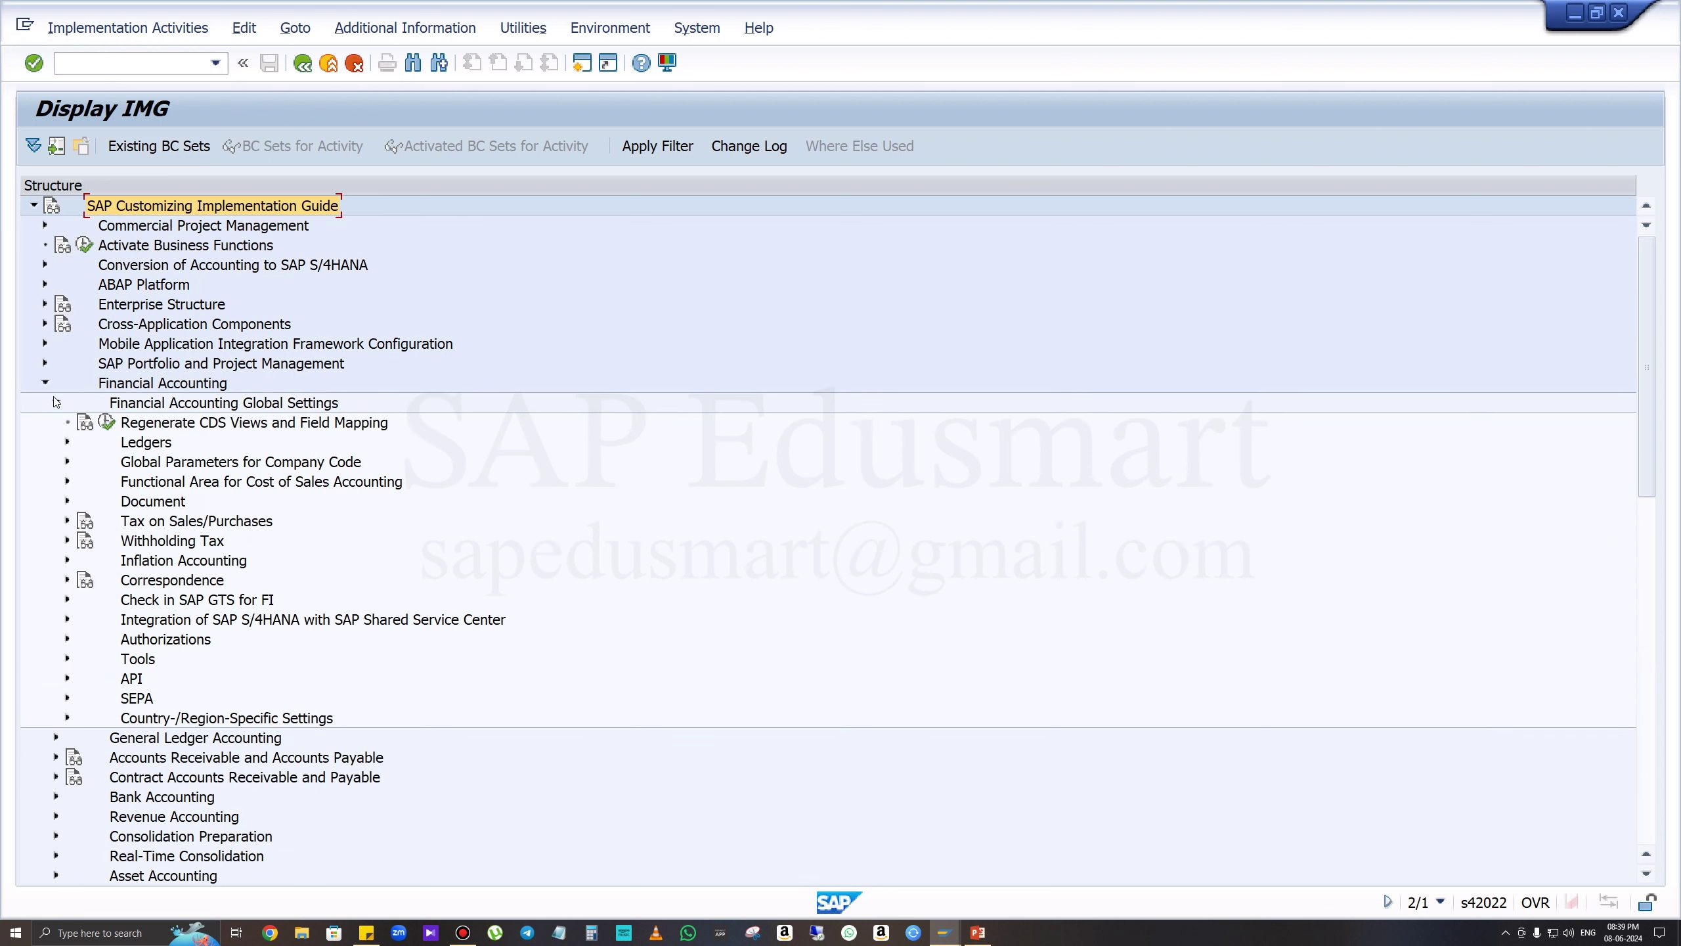
left_click(67, 501)
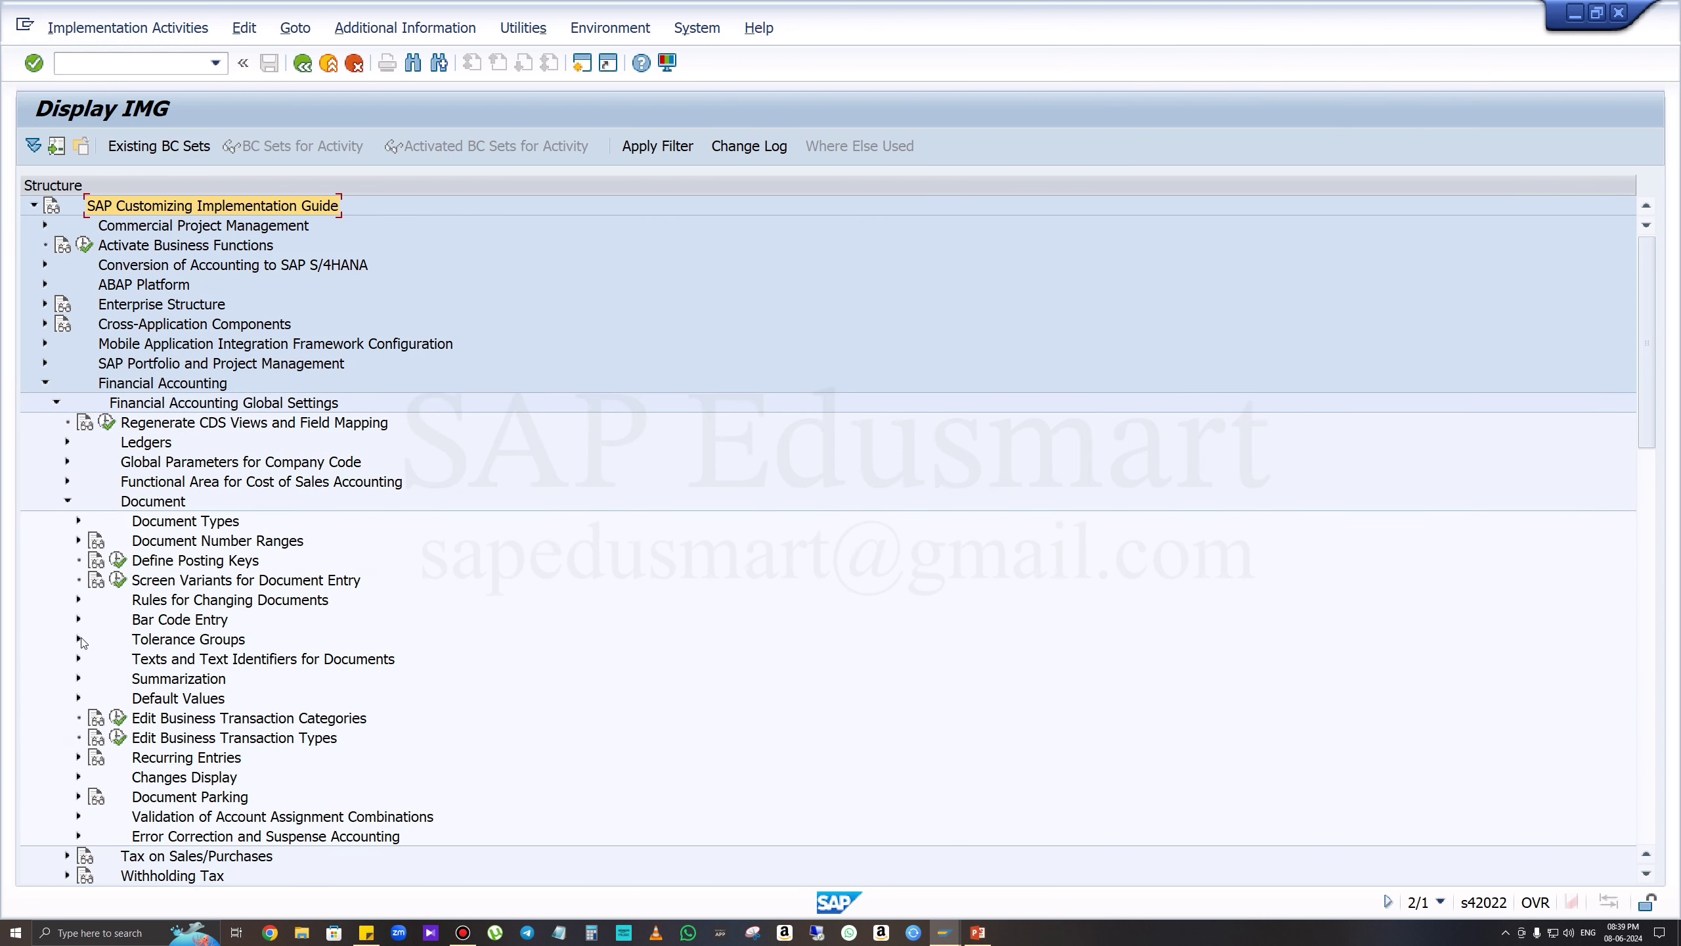
left_click(79, 640)
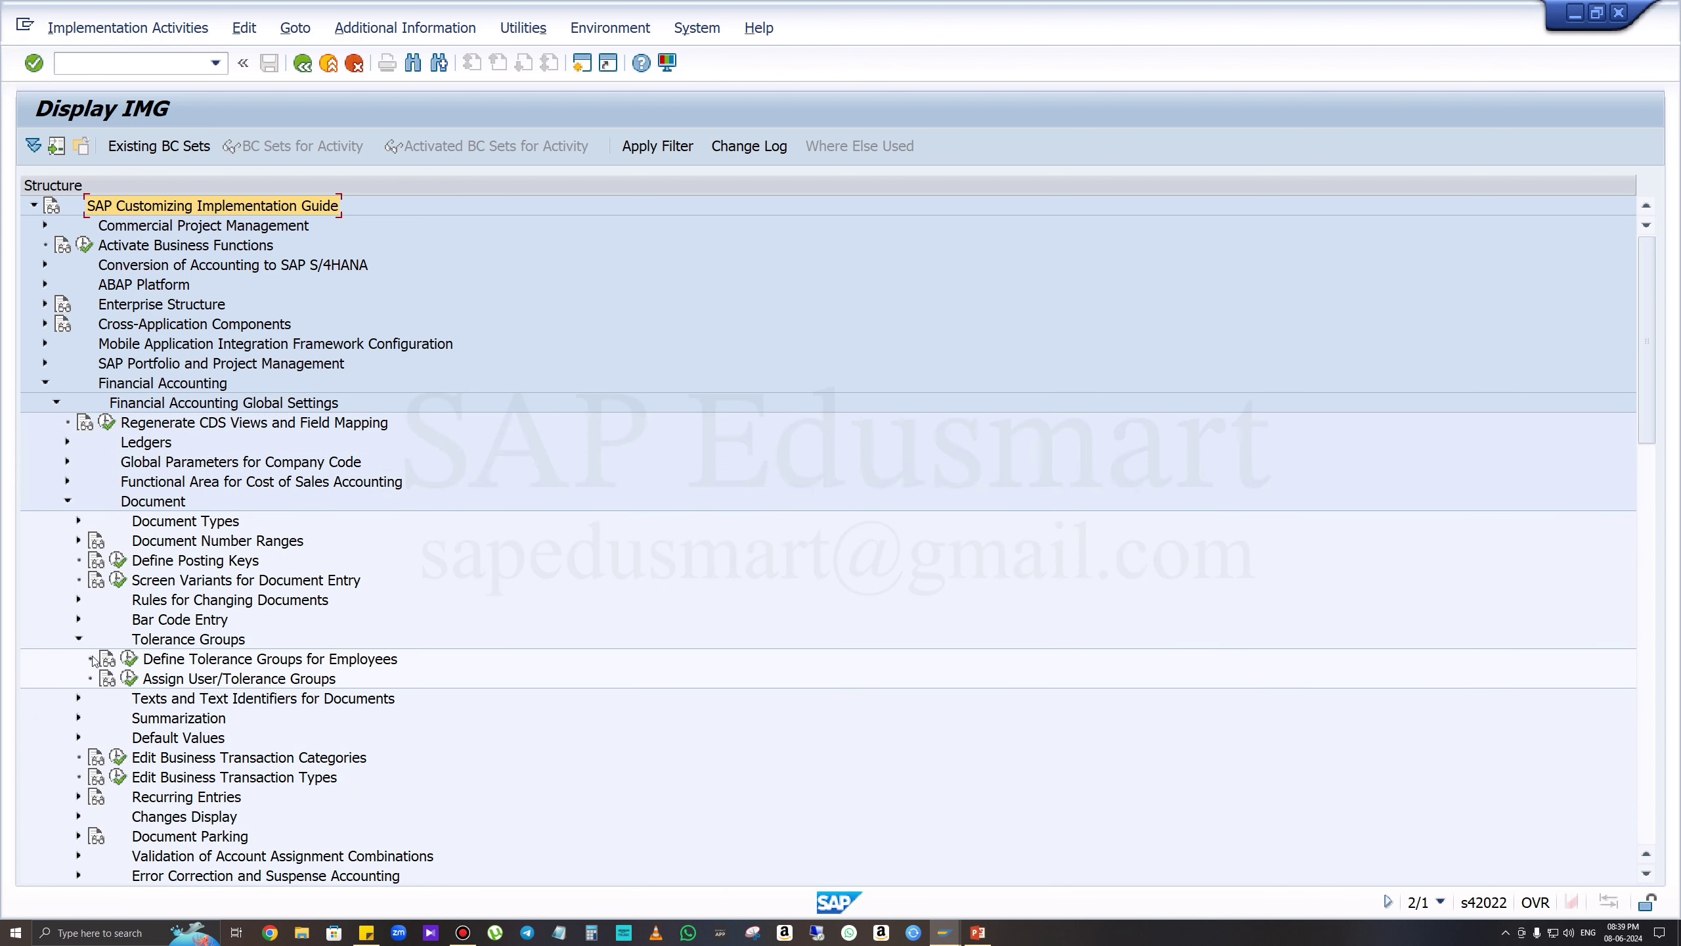
left_click(248, 660)
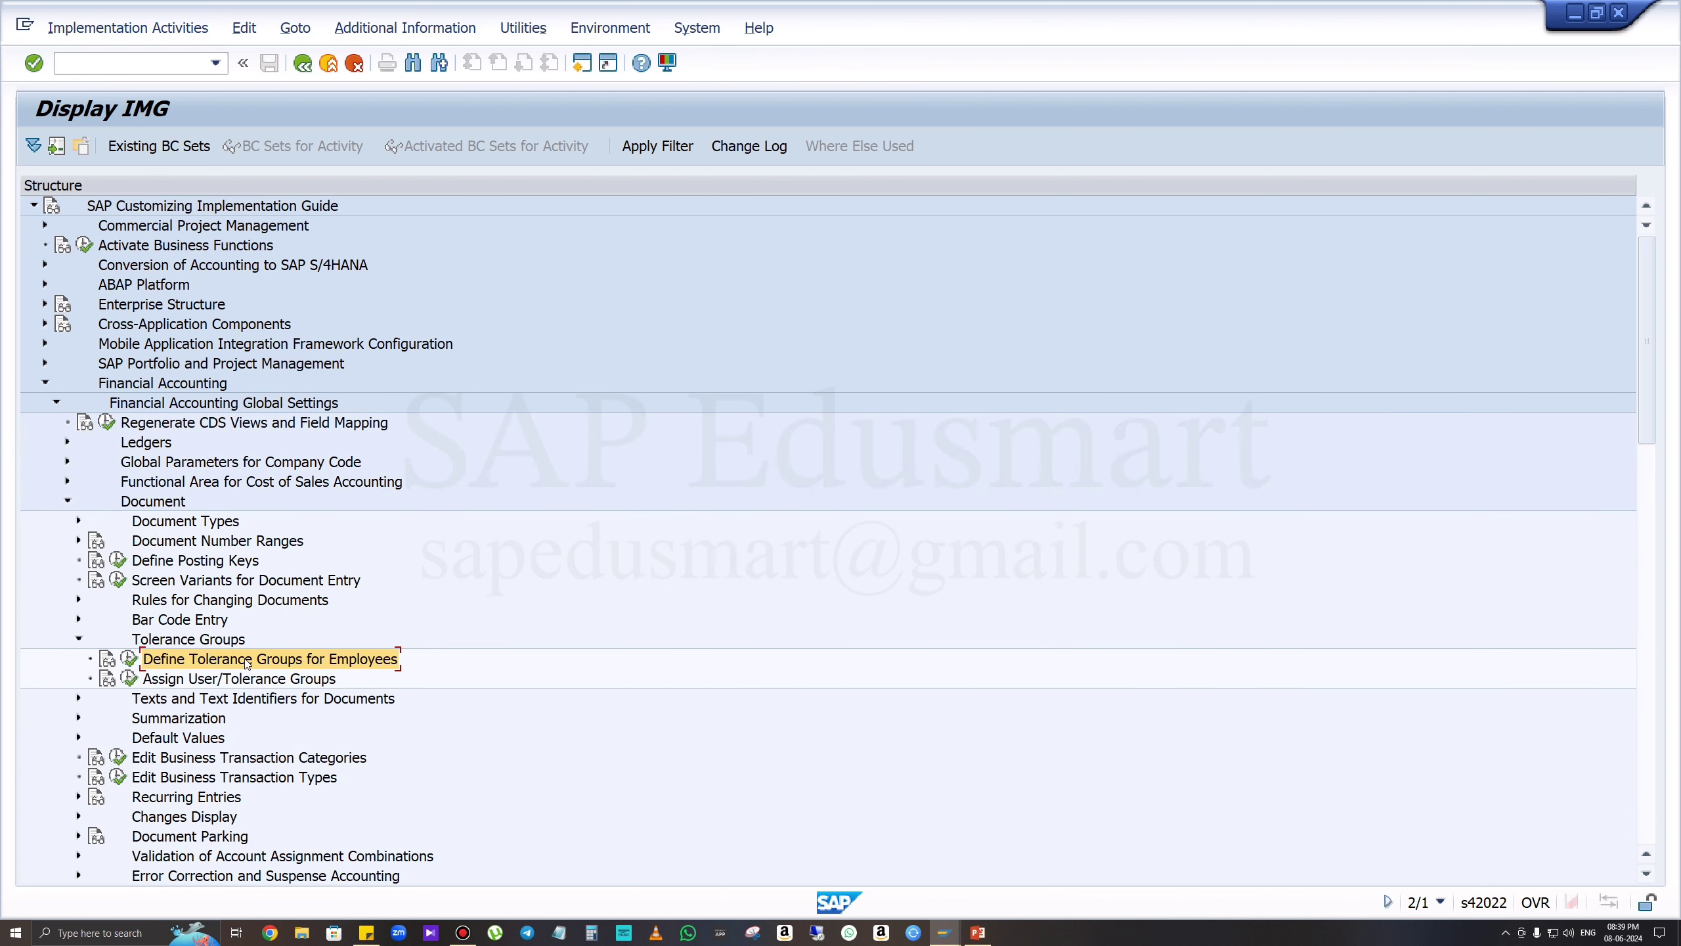
left_click(131, 659)
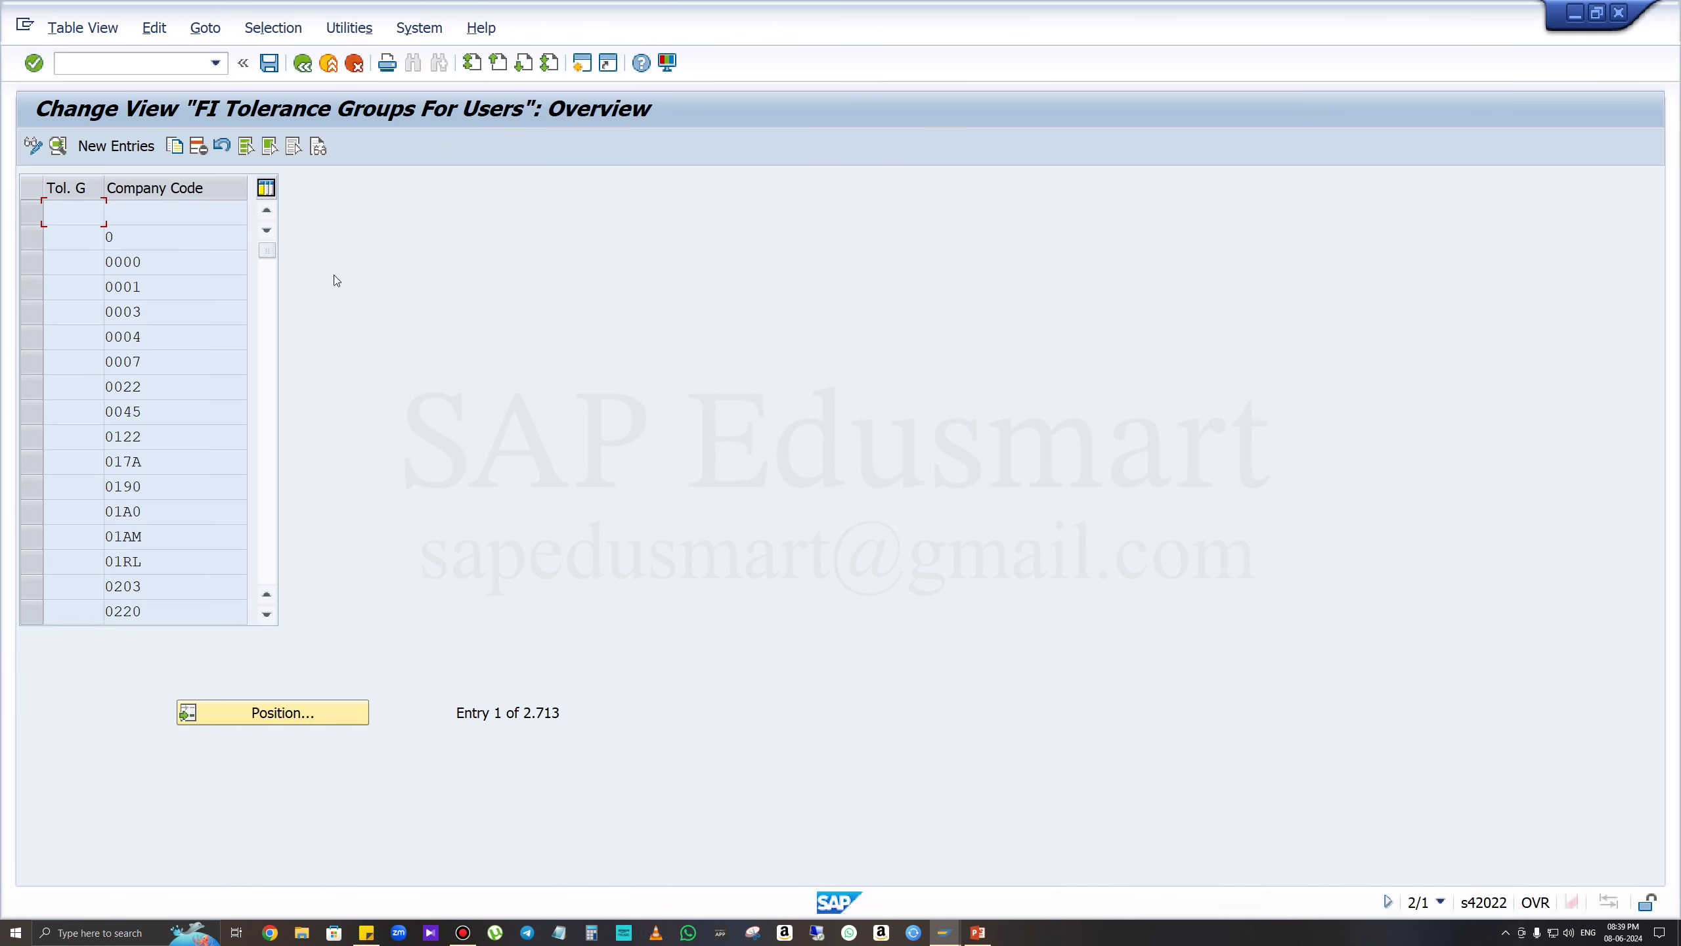
Create a new tolerance group entry for company code TM77.
left_click(152, 145)
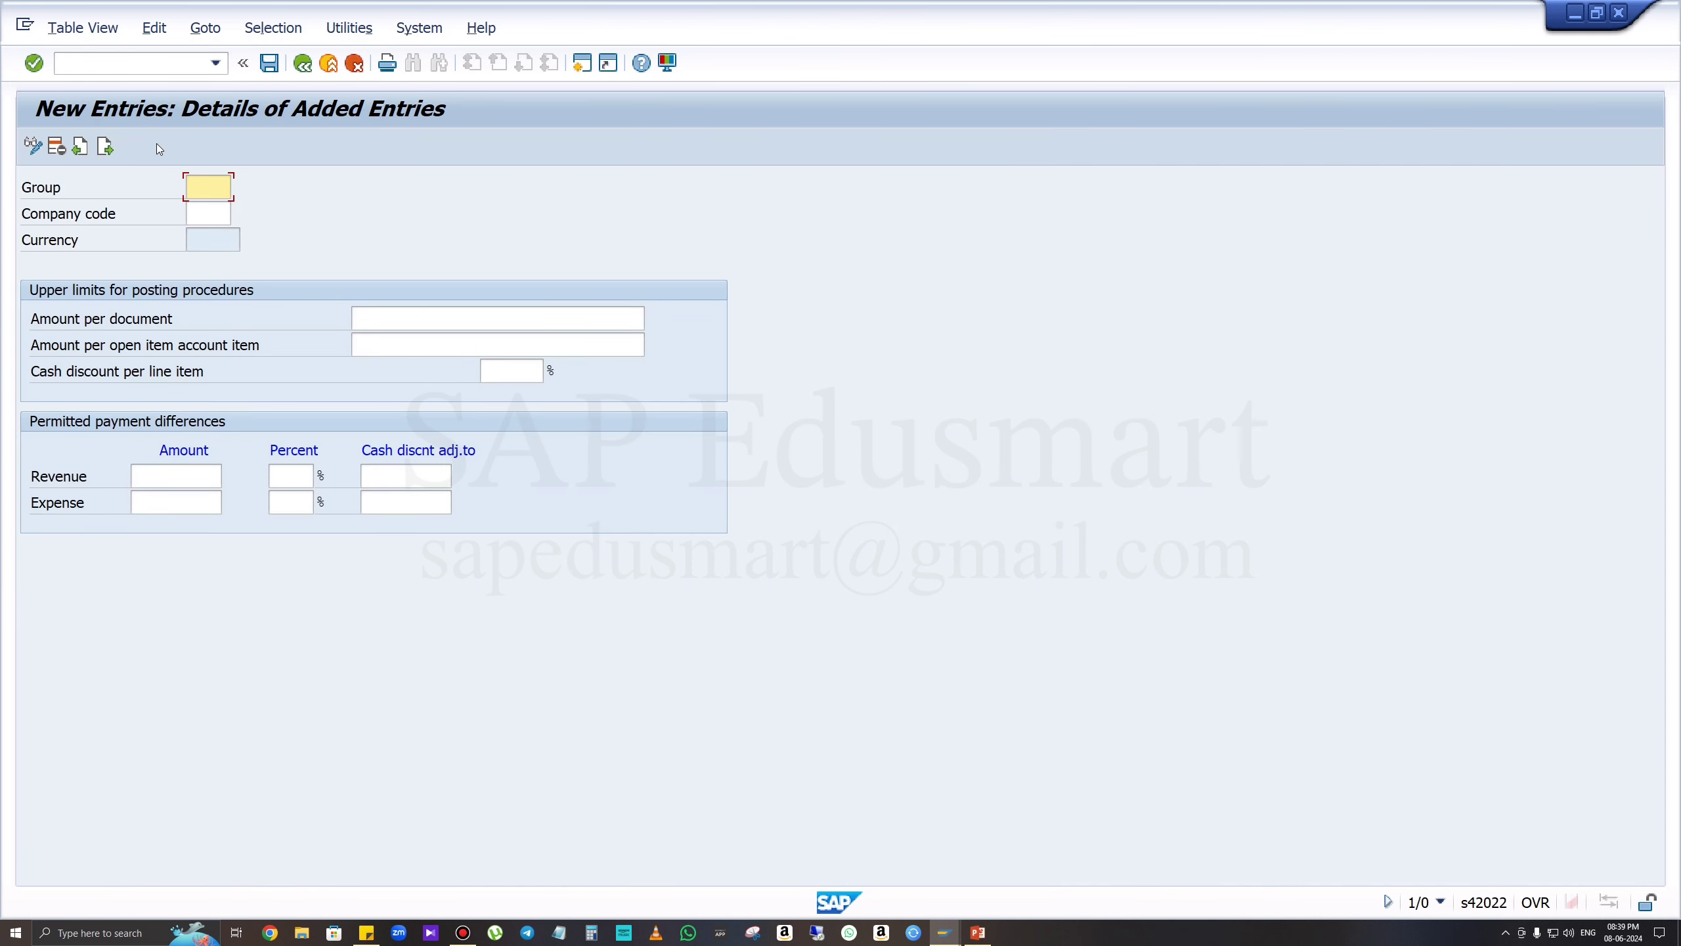
left_click(216, 213)
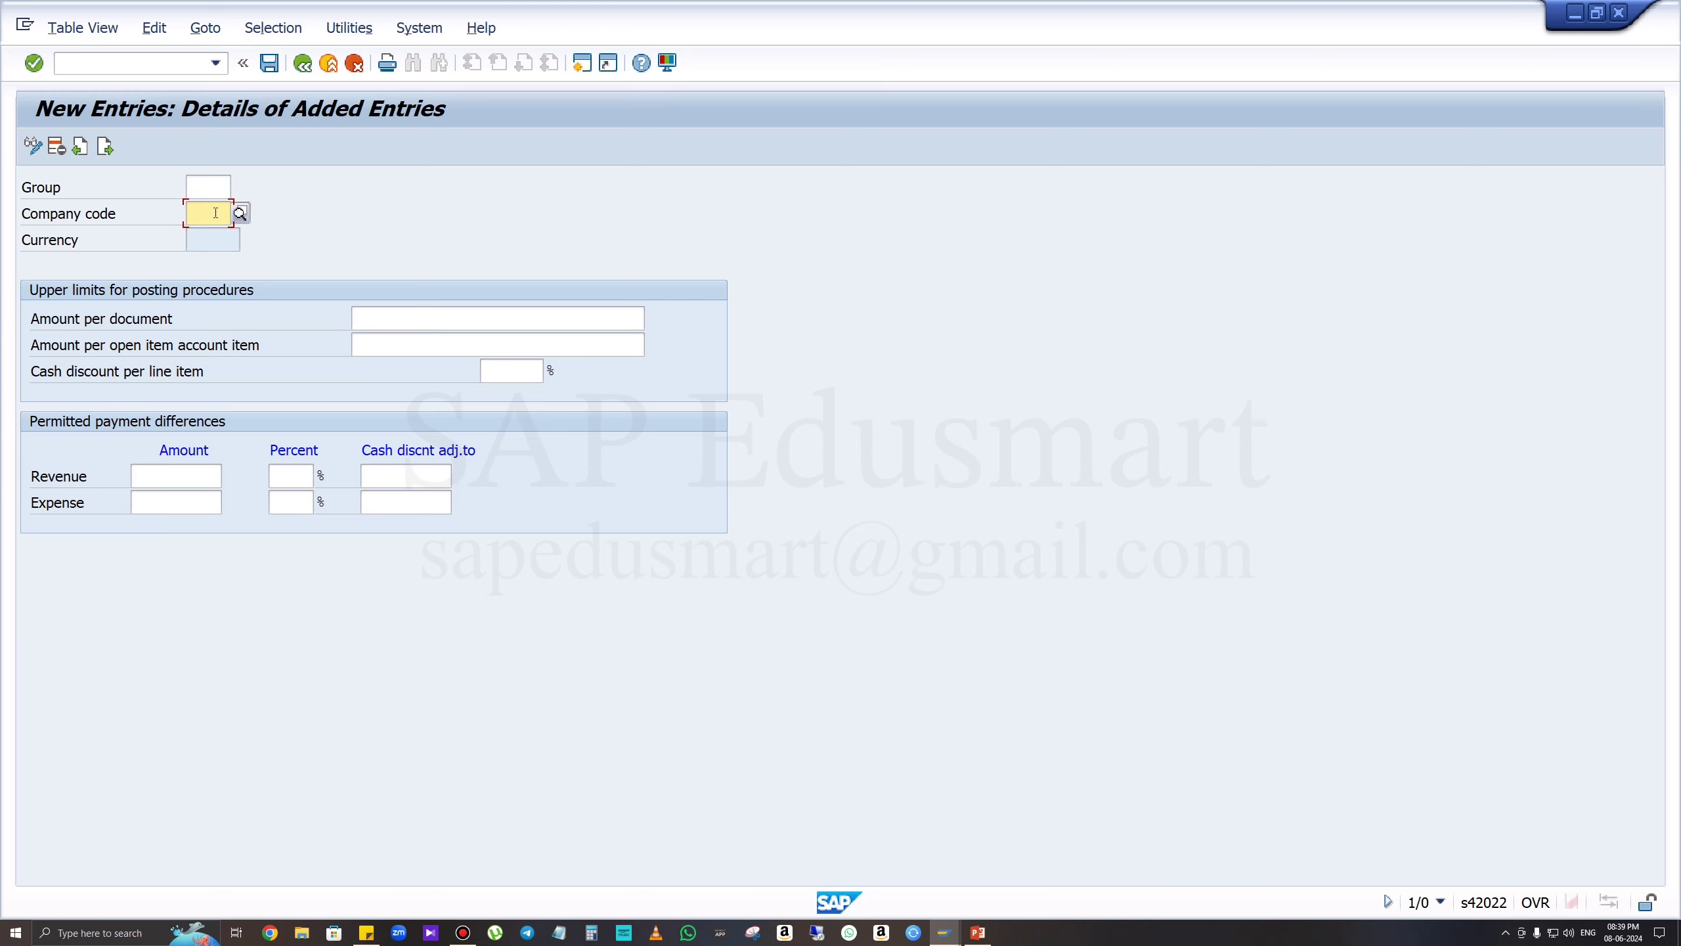
type("ts")
key("BackSpace")
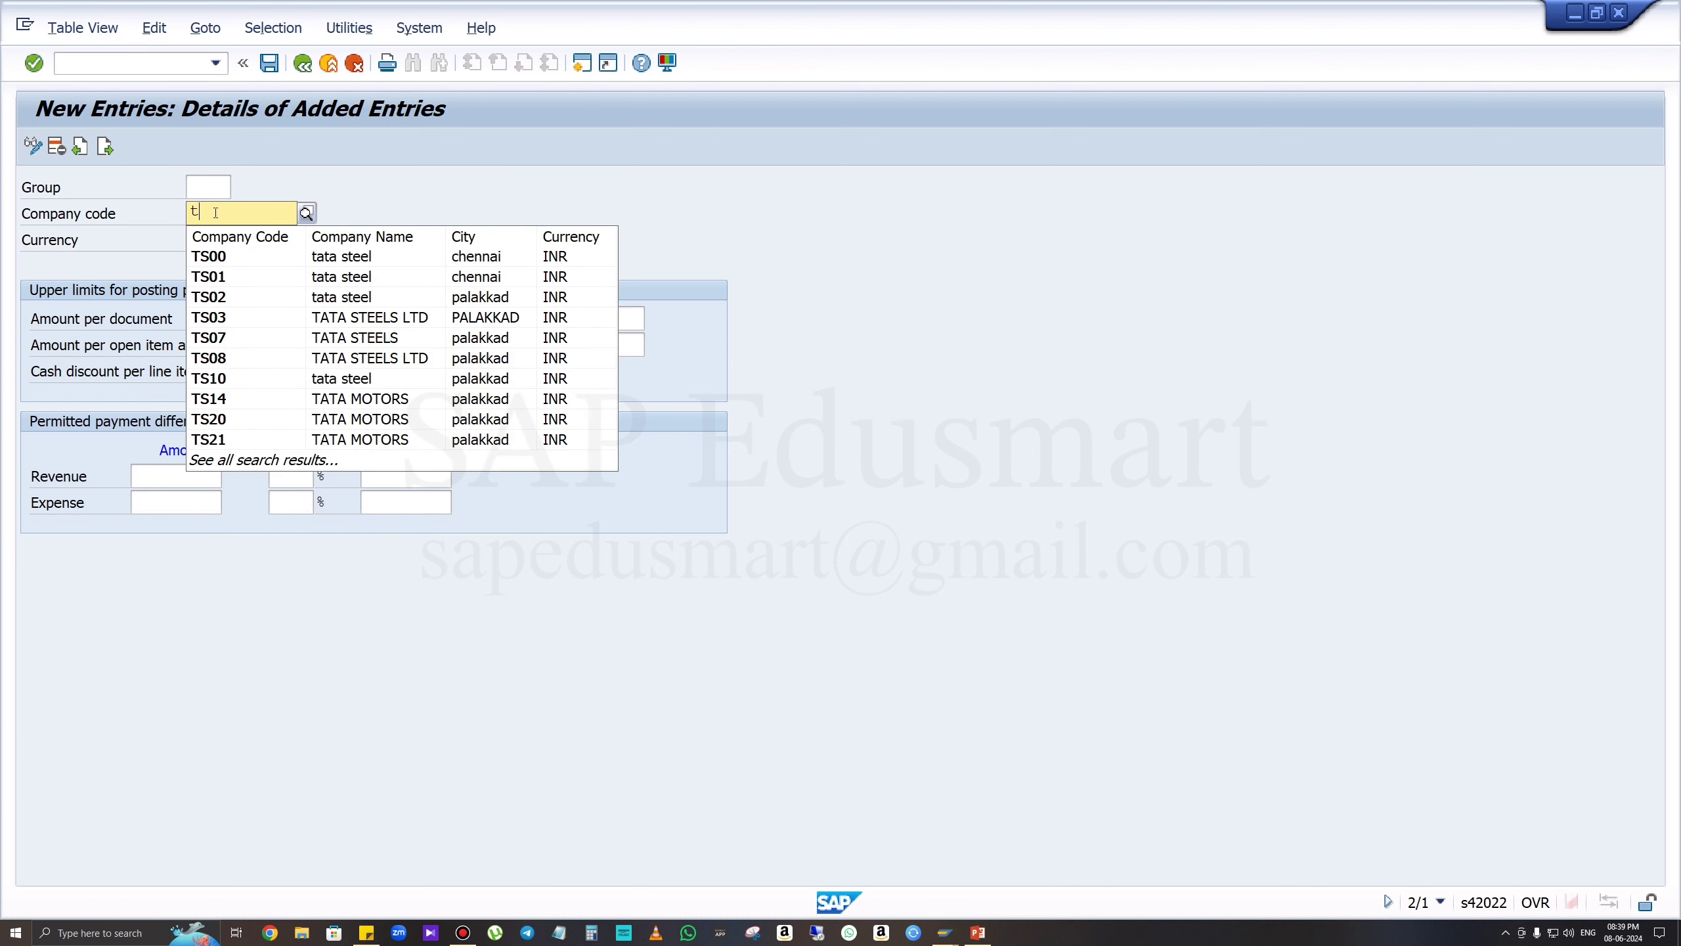
type("m")
key("BackSpace")
key("BackSpace")
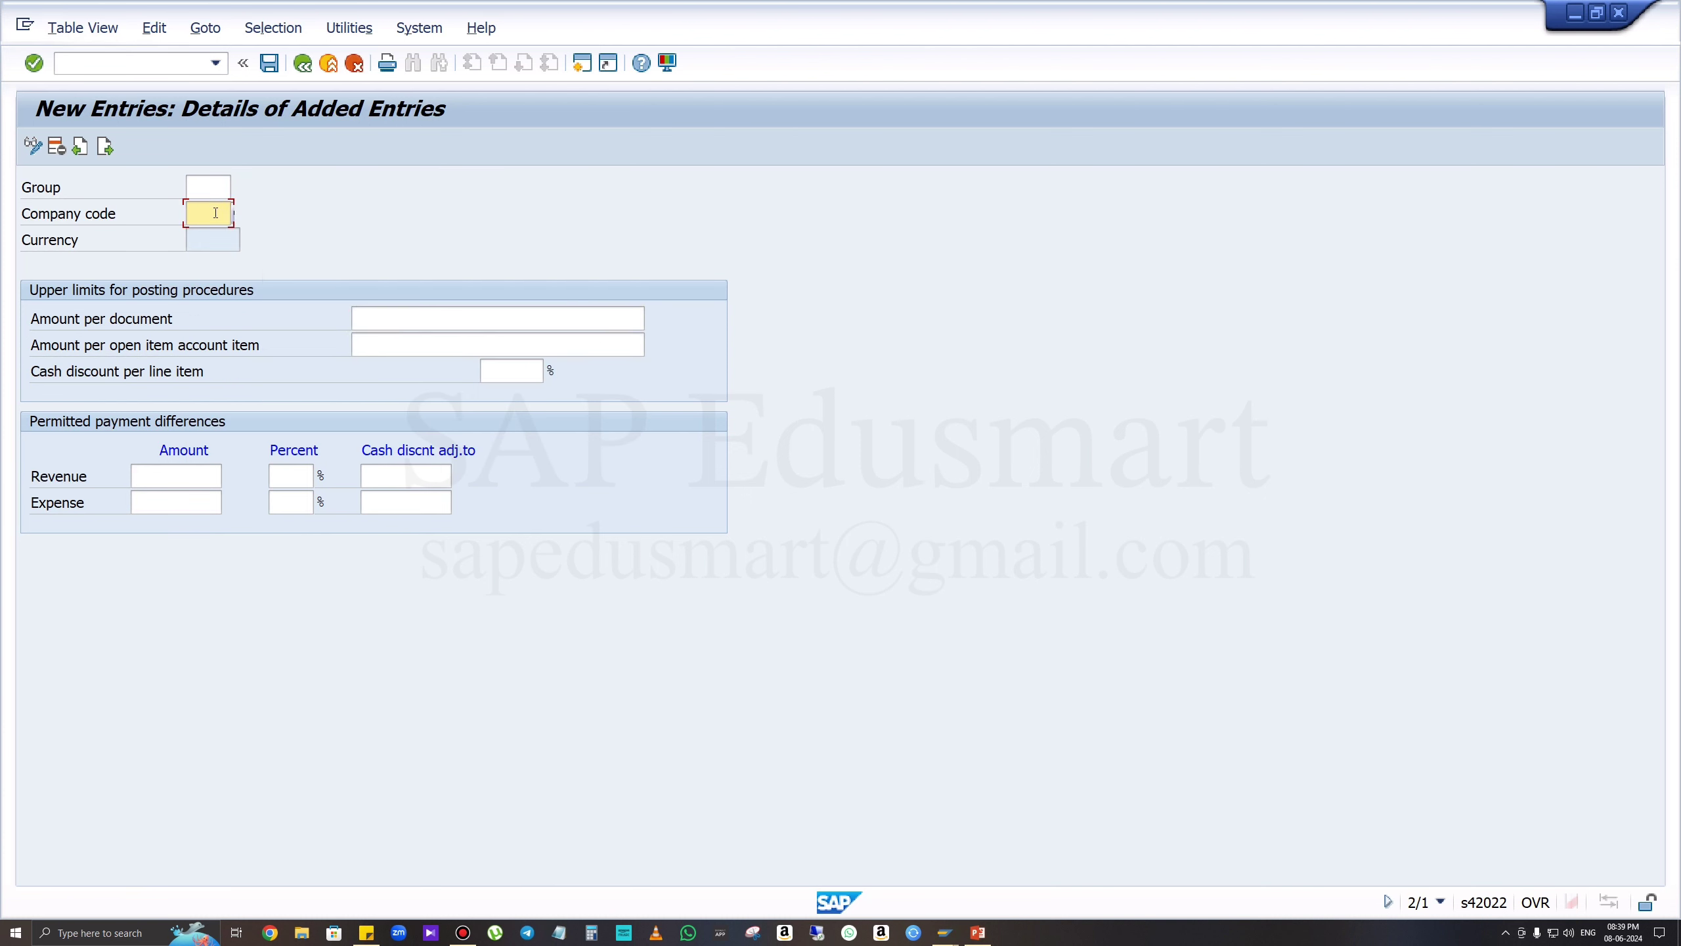
type("tm77")
key("Tab")
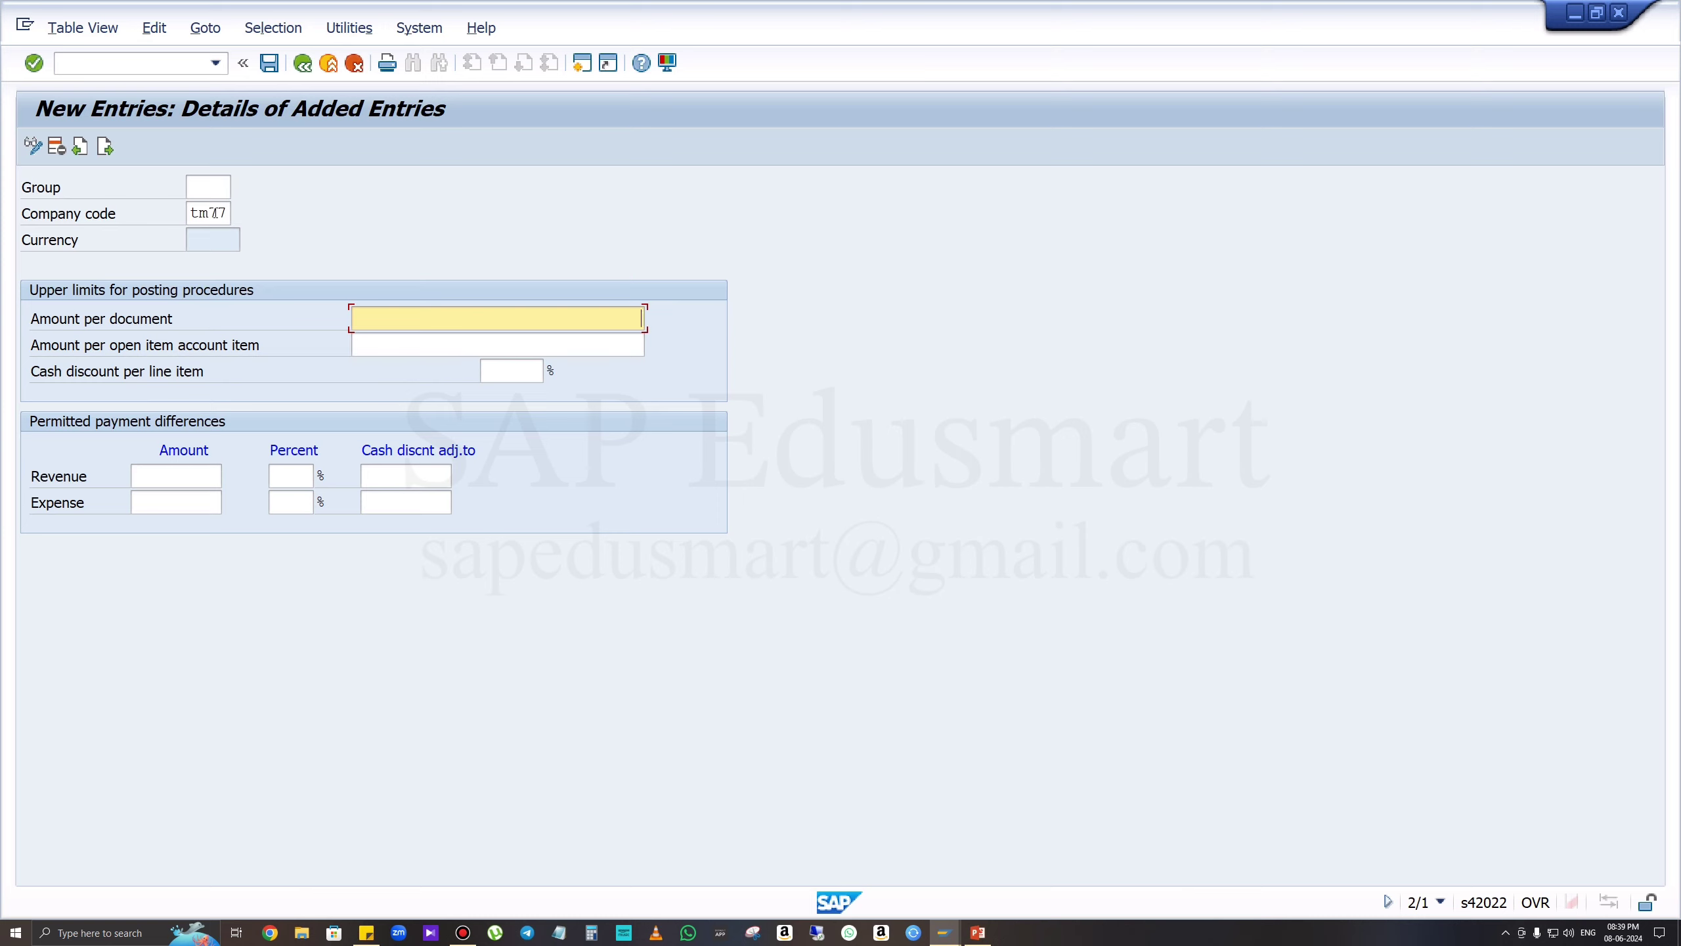
left_click(229, 245)
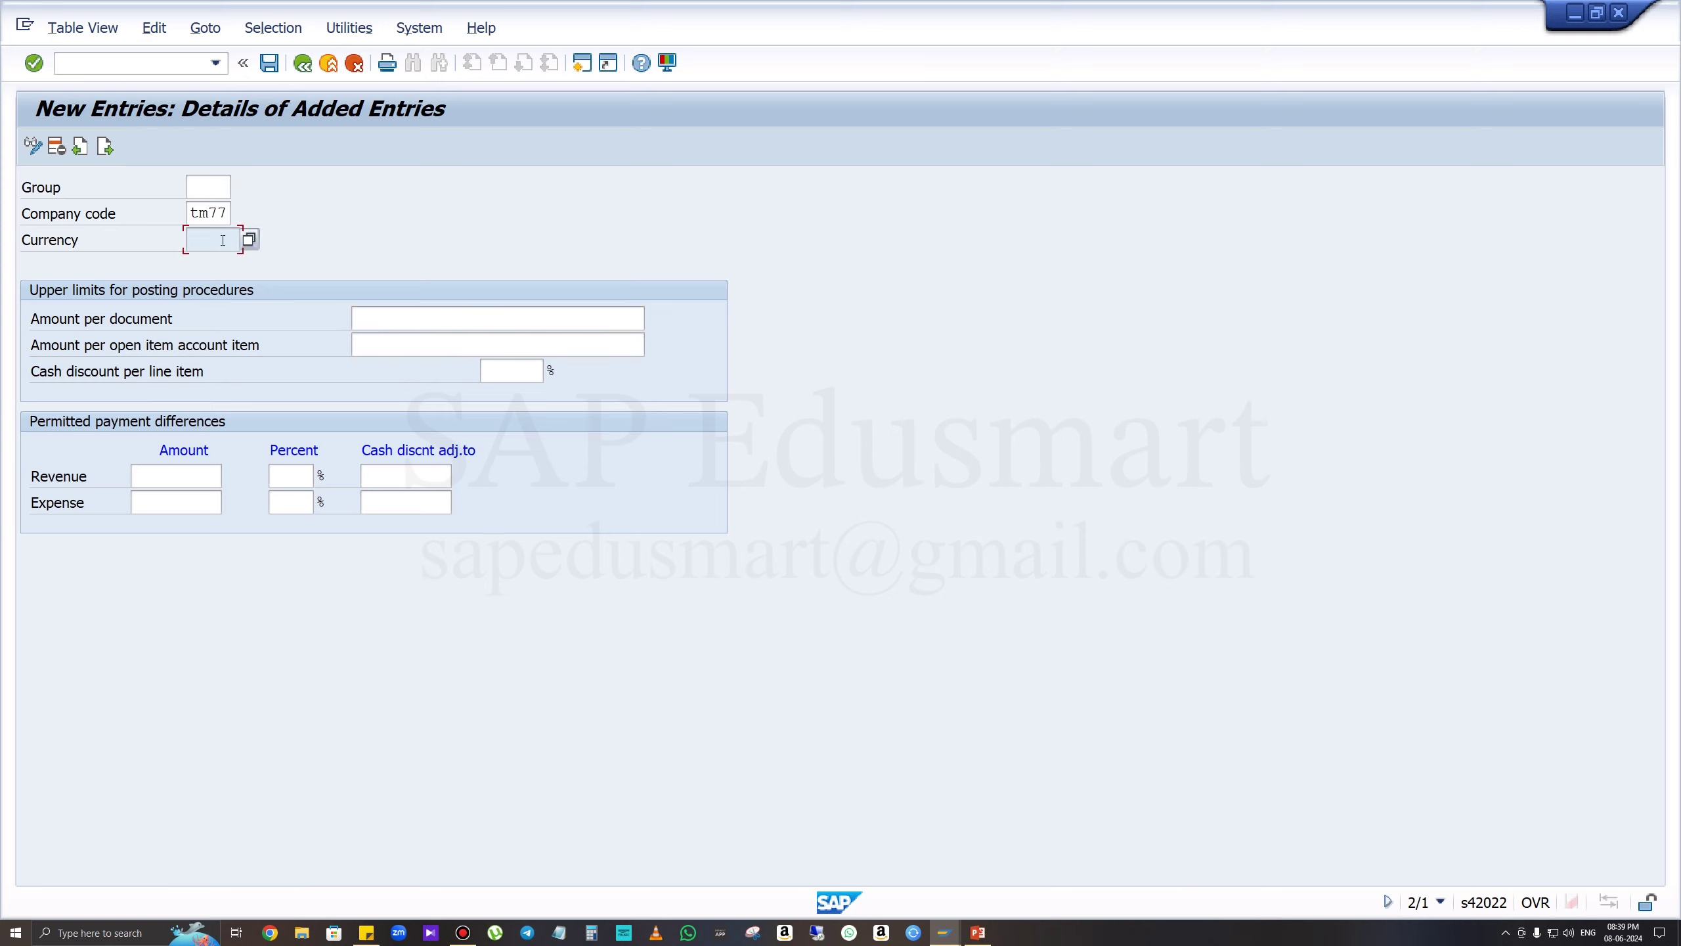
left_click(372, 314)
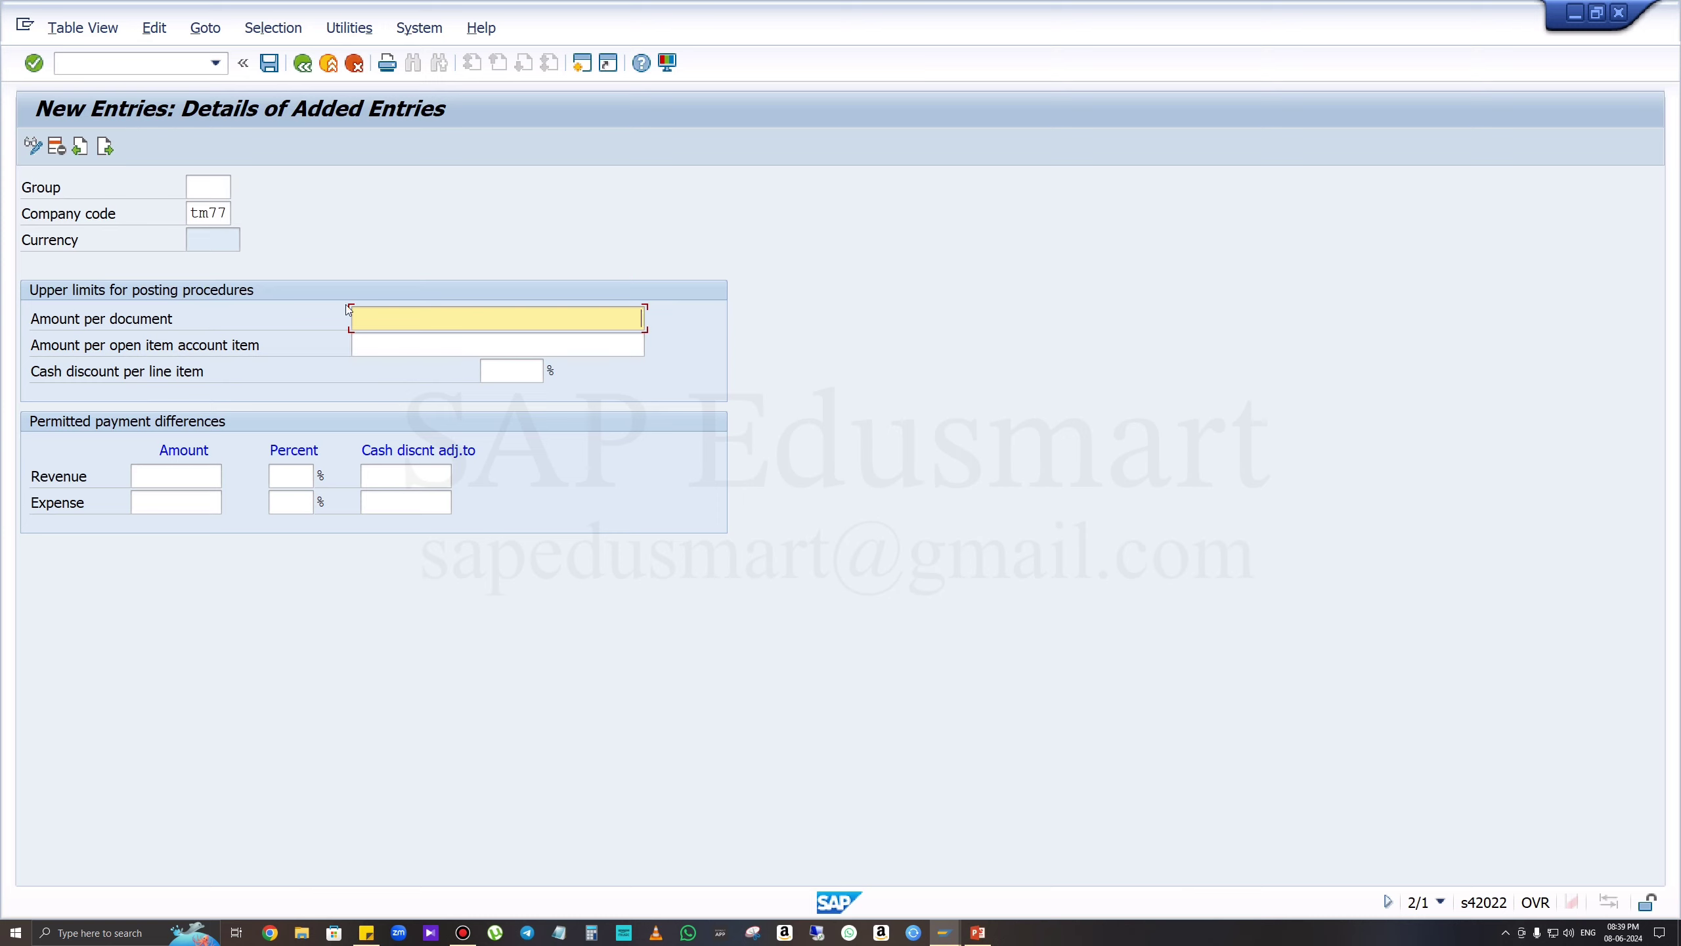
left_click(215, 240)
Set the upper posting limits to 5000000 per document, 5500000 per open item account item and 5% cash discount per line item.
left_click(406, 320)
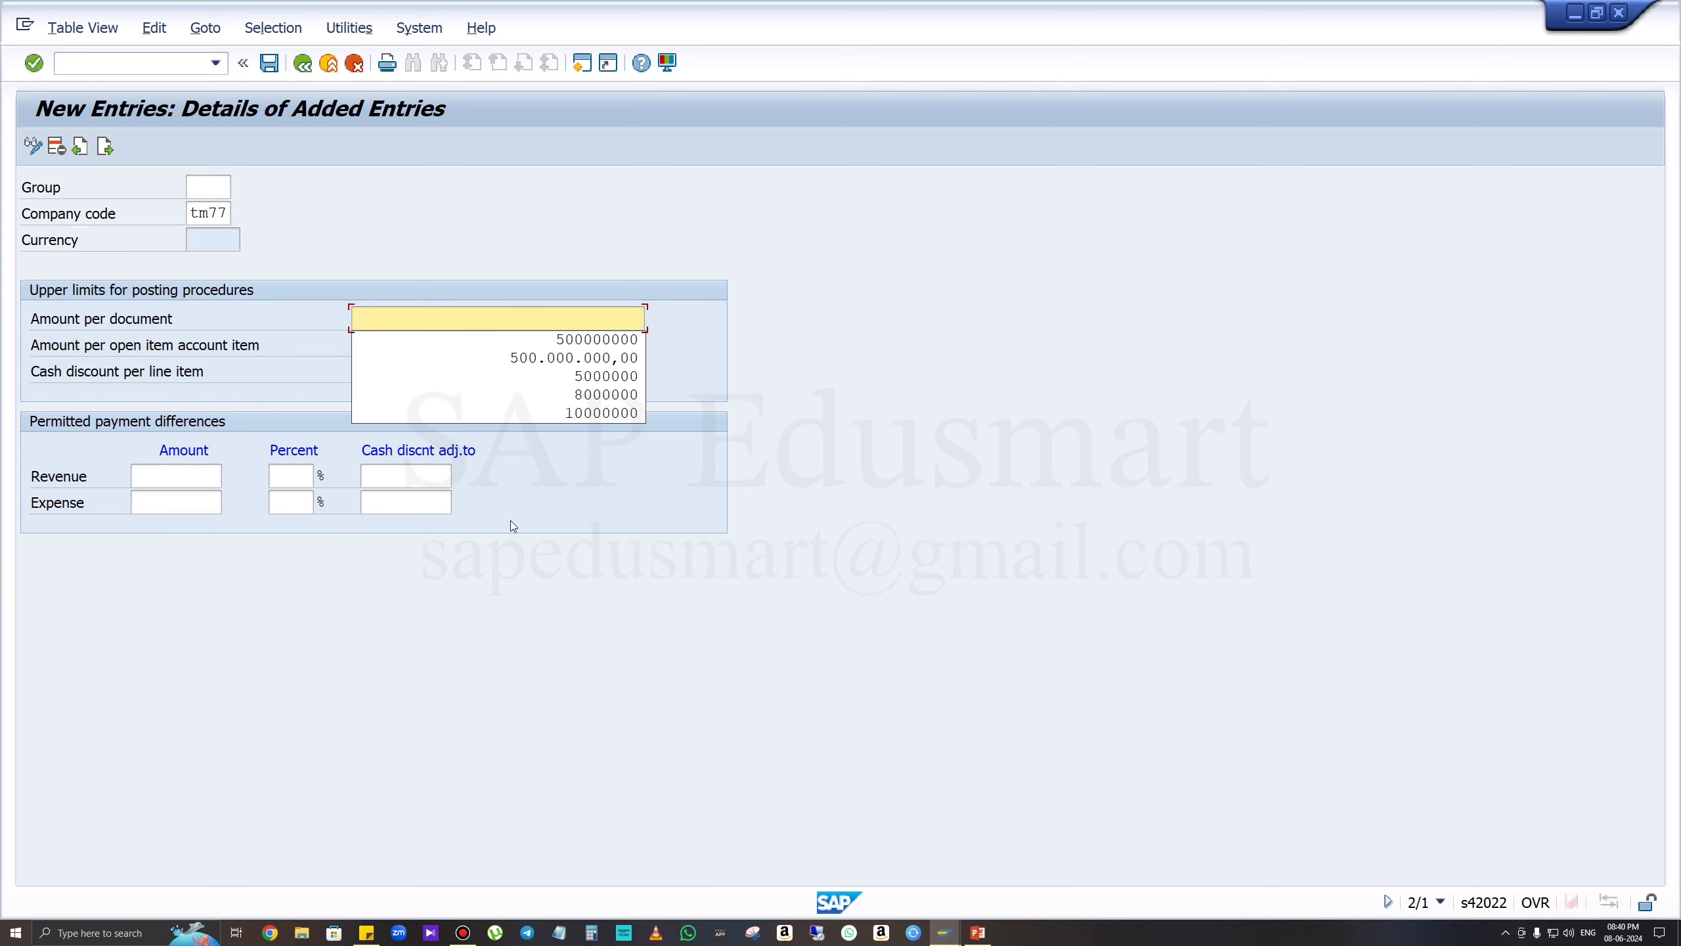
type("500000")
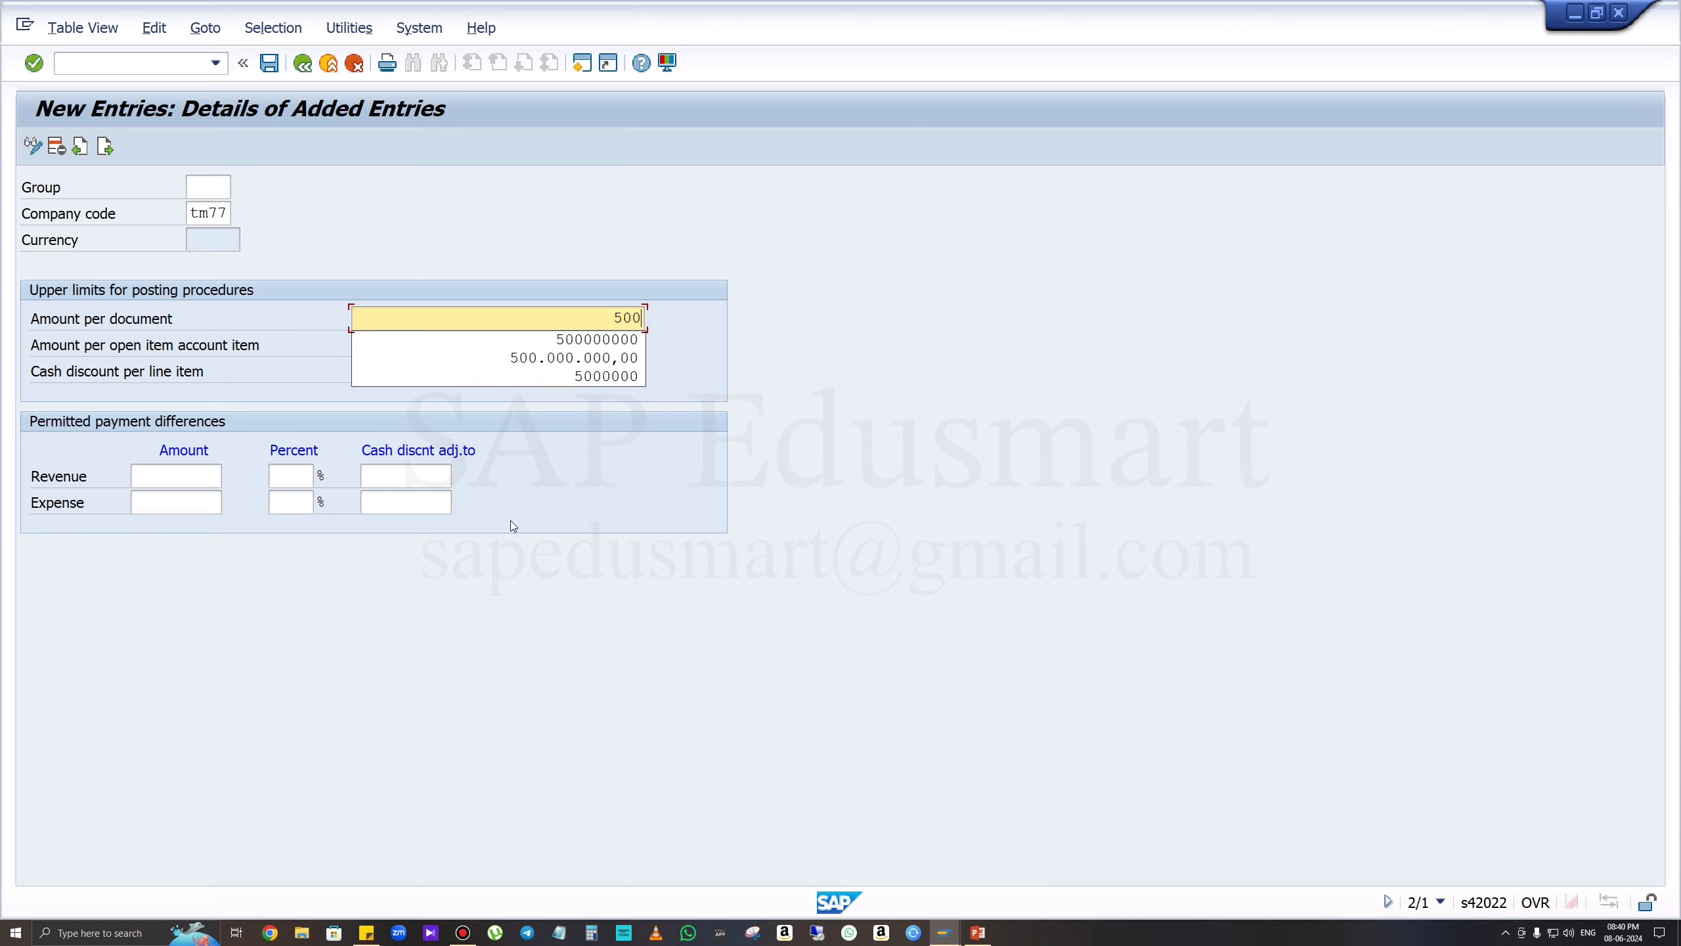
type("0")
key("Tab")
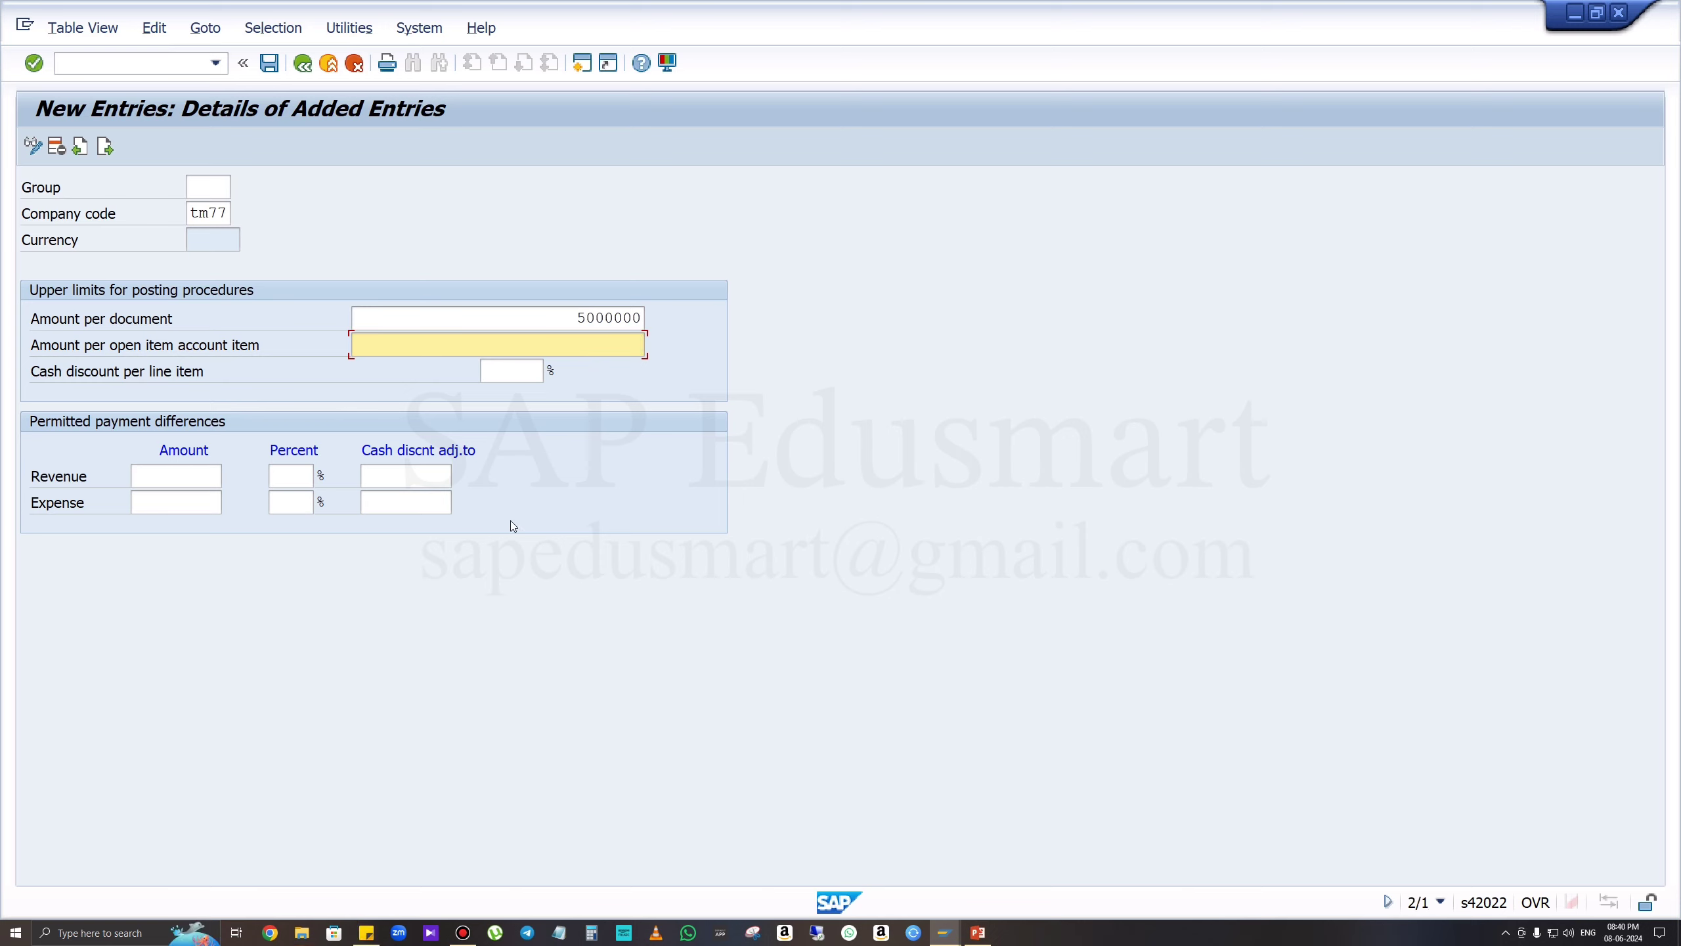
type("5500000")
key("Tab")
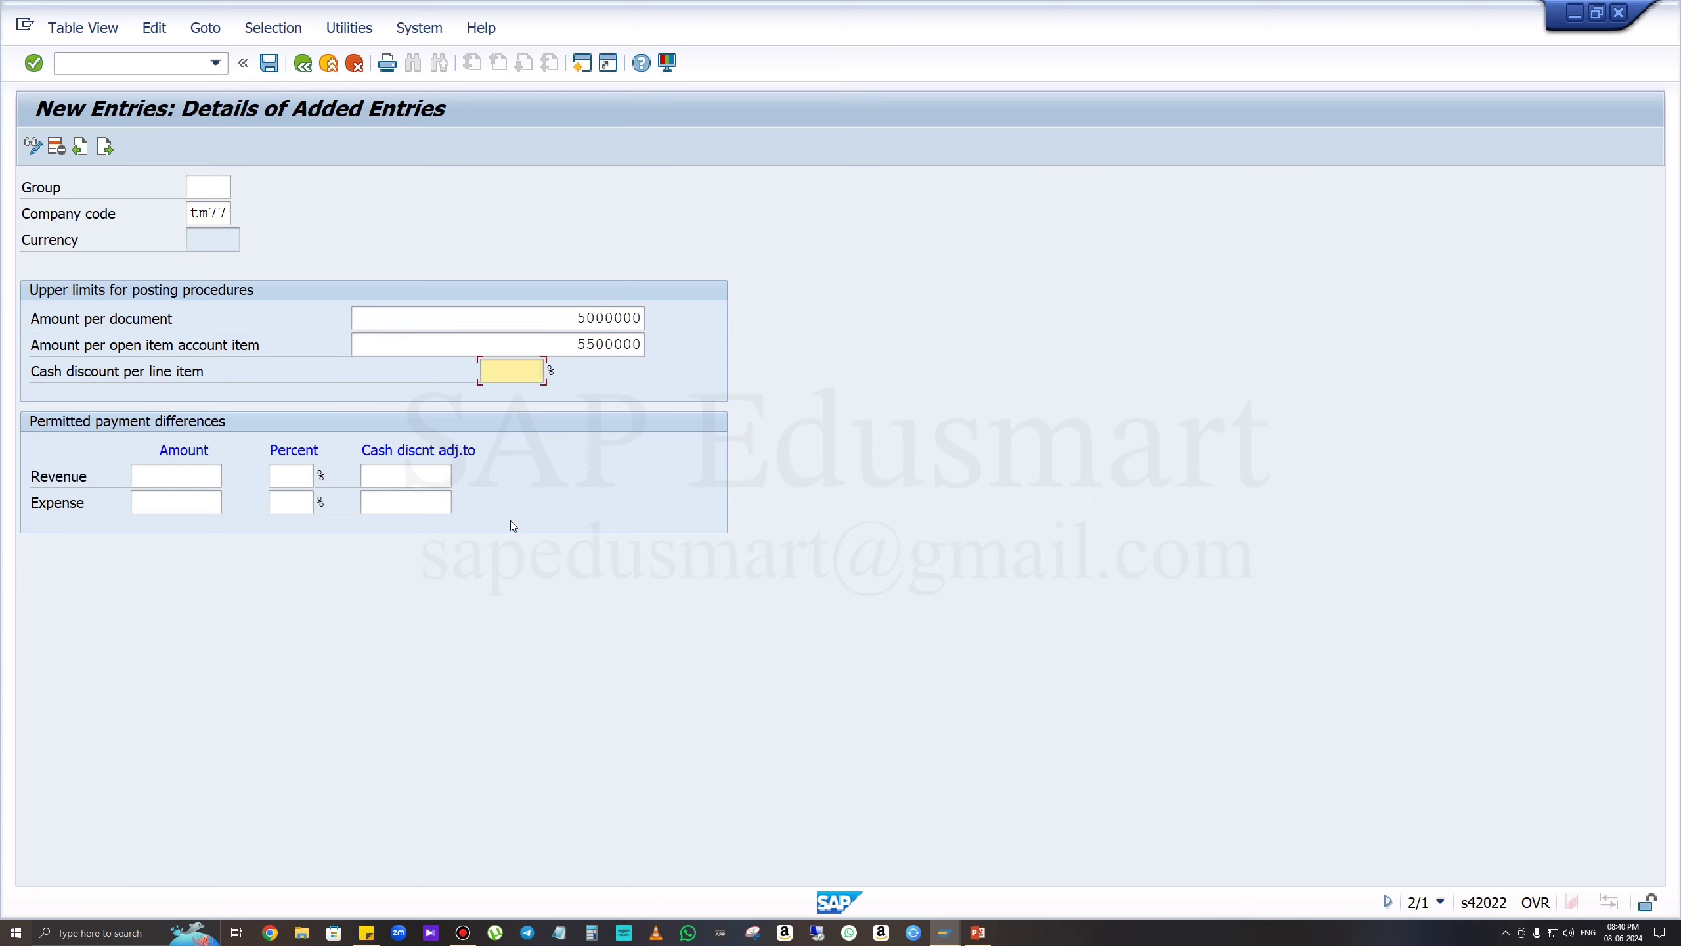
type("5")
Check the tolerance group slide in PowerPoint and enter TMGA as the group in the new SAP entry.
left_click(225, 184)
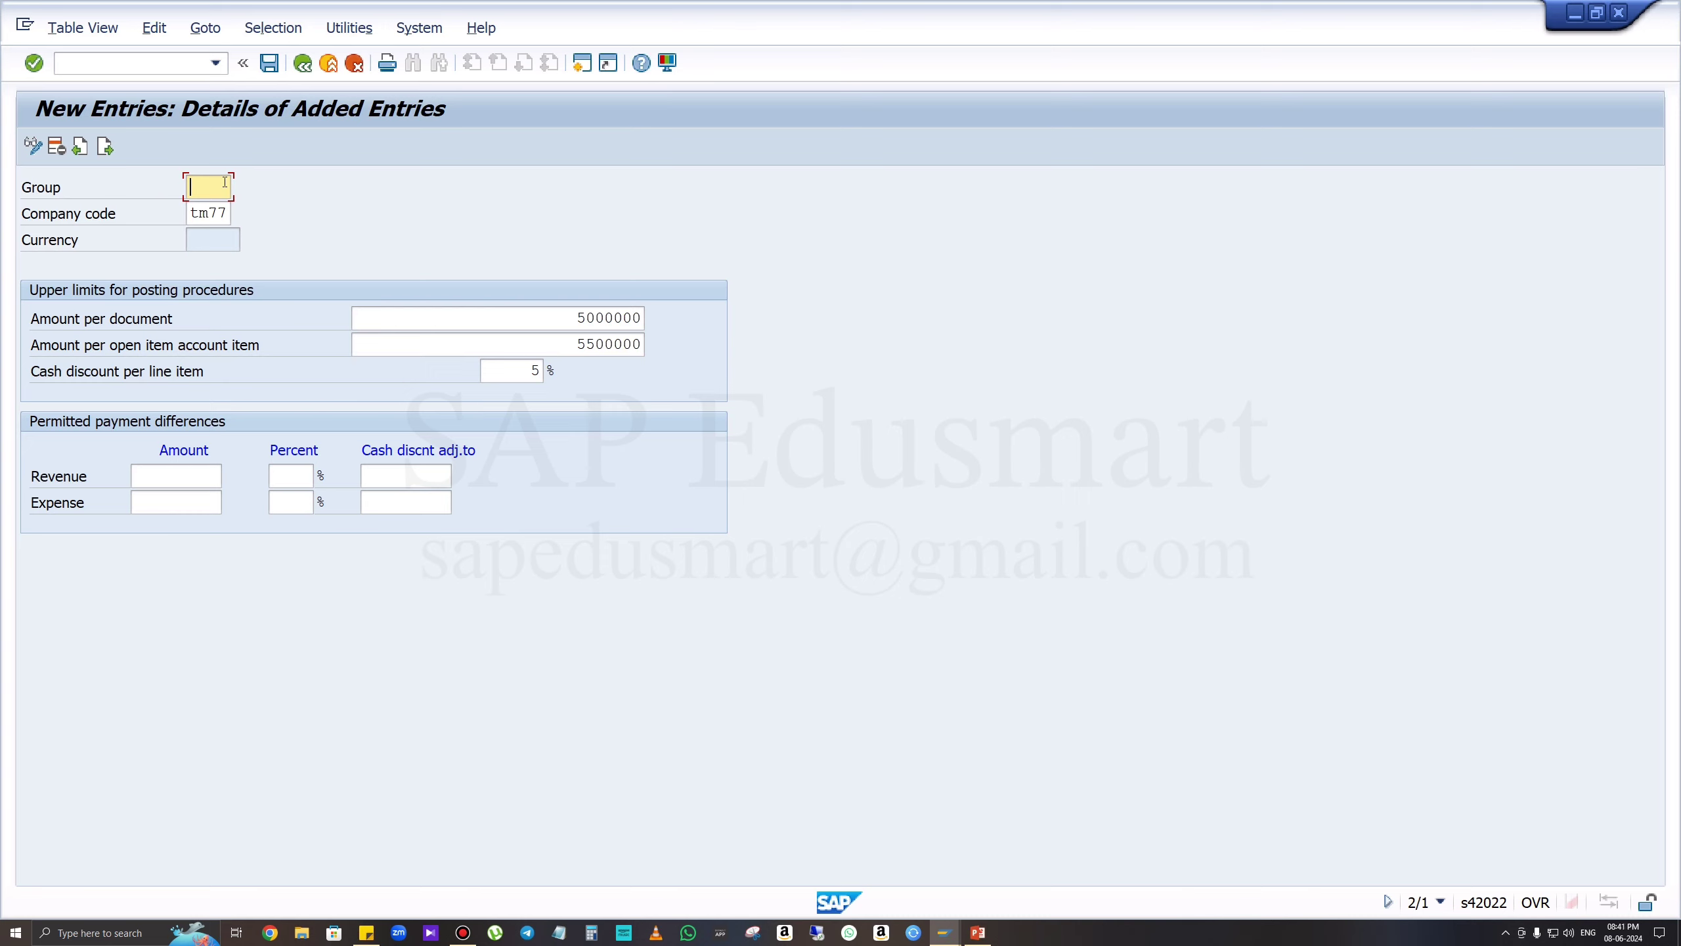
left_click(978, 932)
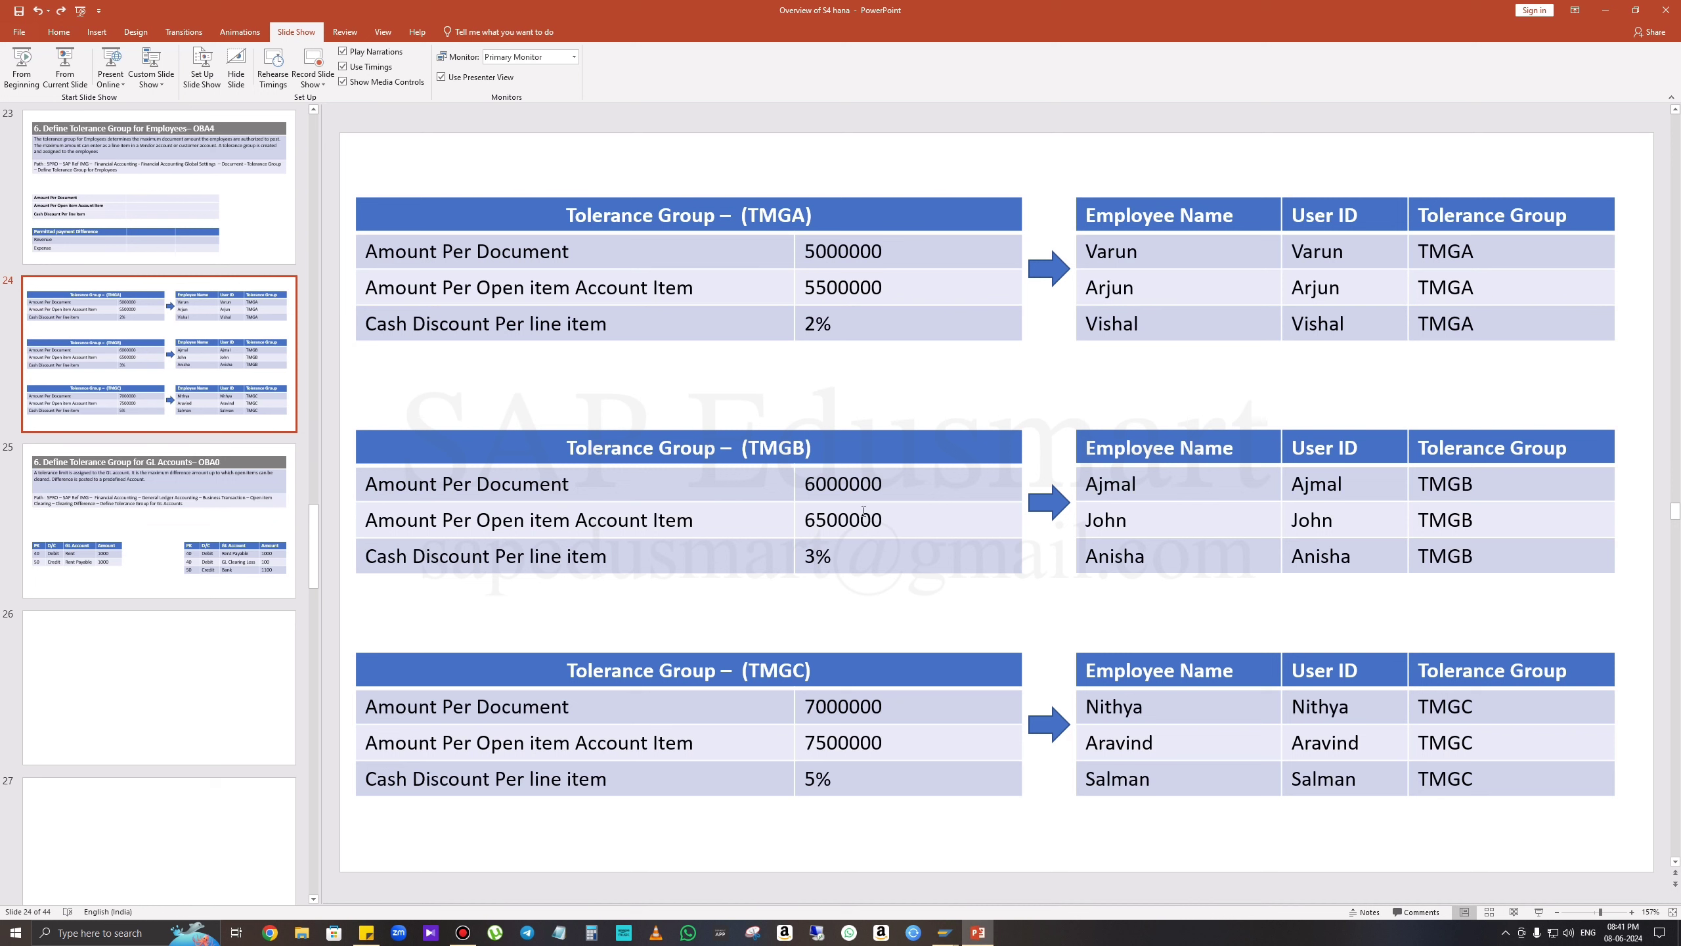
left_click(1597, 8)
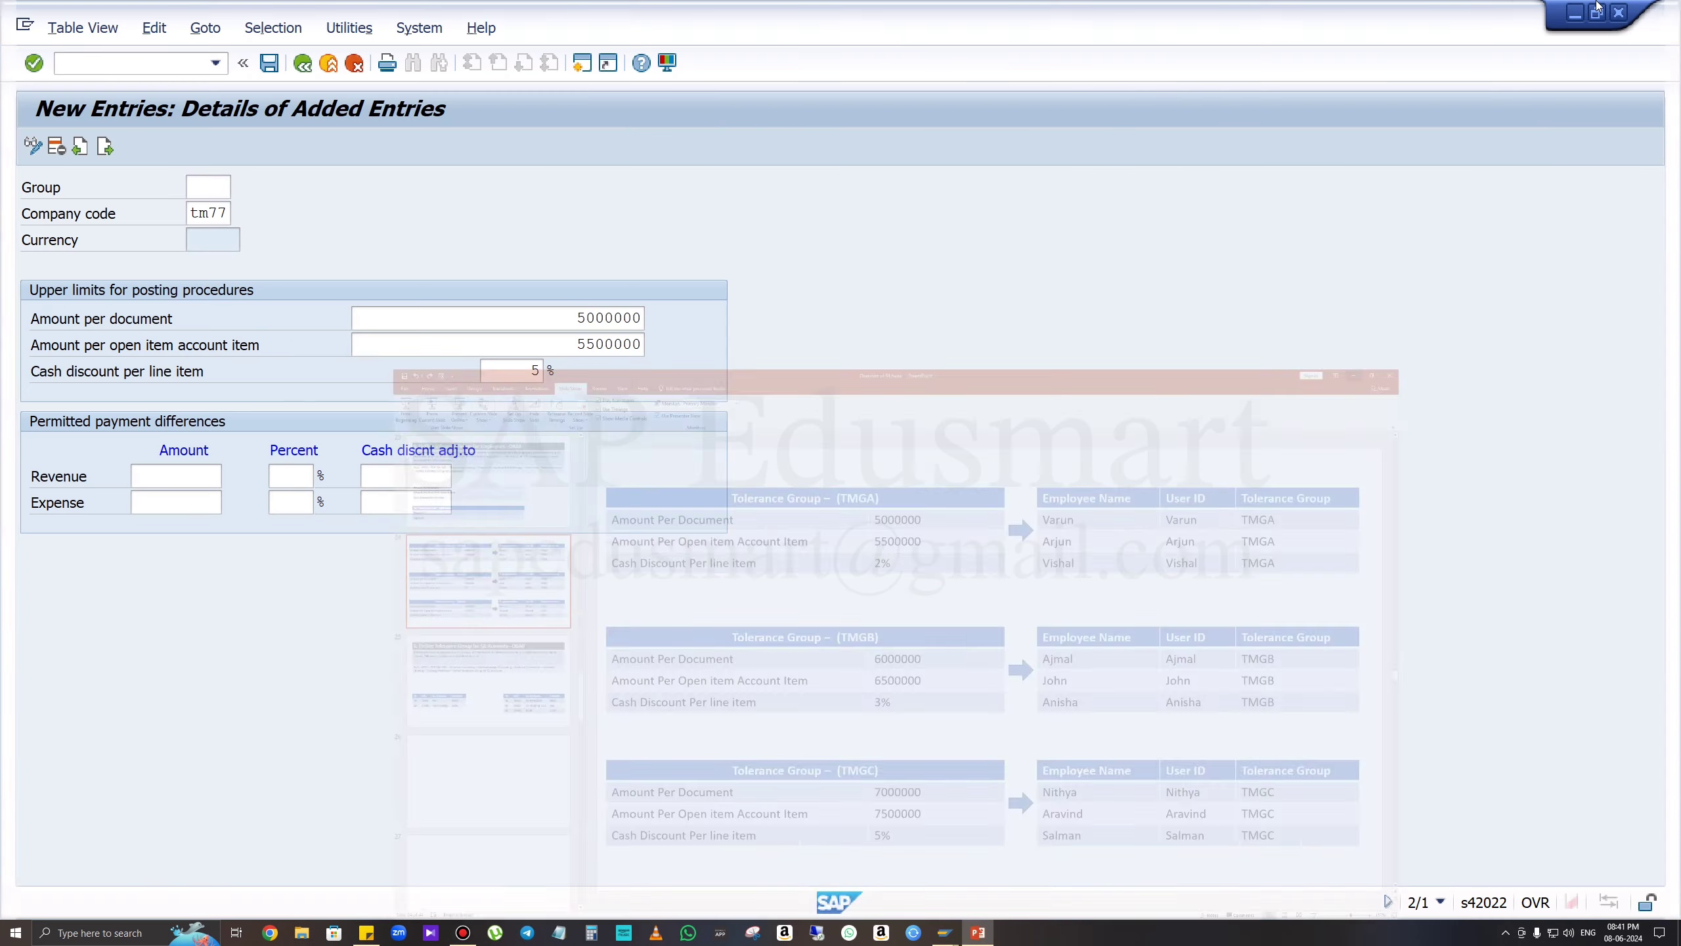
type("tm")
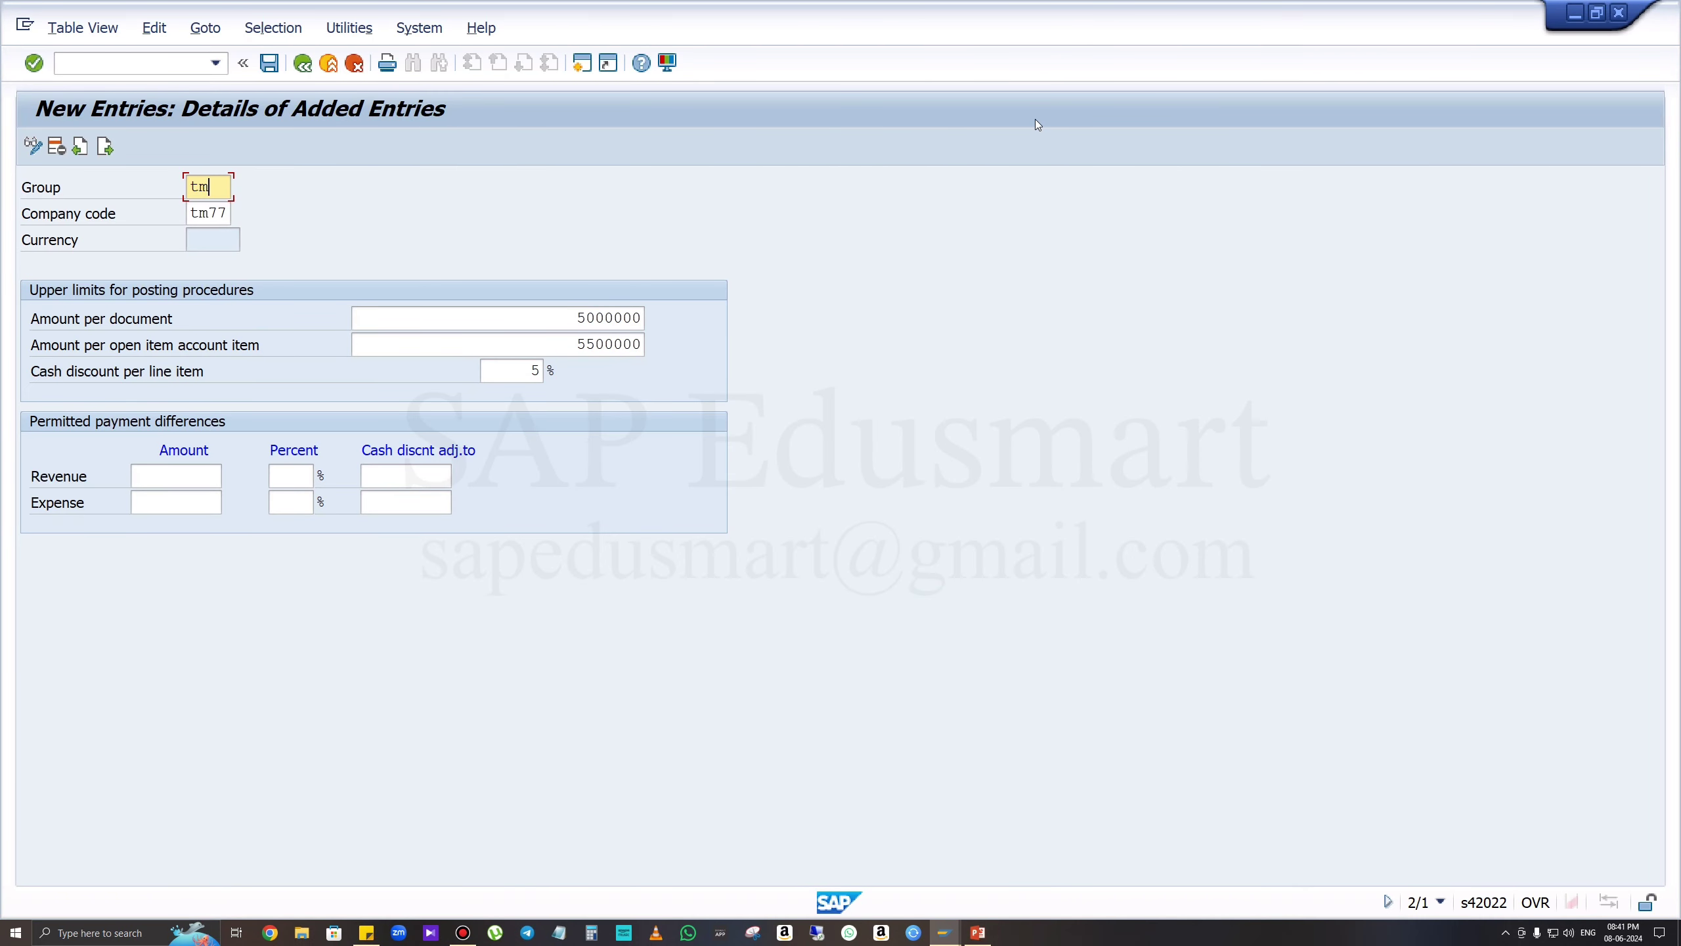
type("ga")
Compare the entry with the TMGA table in PowerPoint, set the cash discount per line item to 2% and validate the entry.
left_click(977, 933)
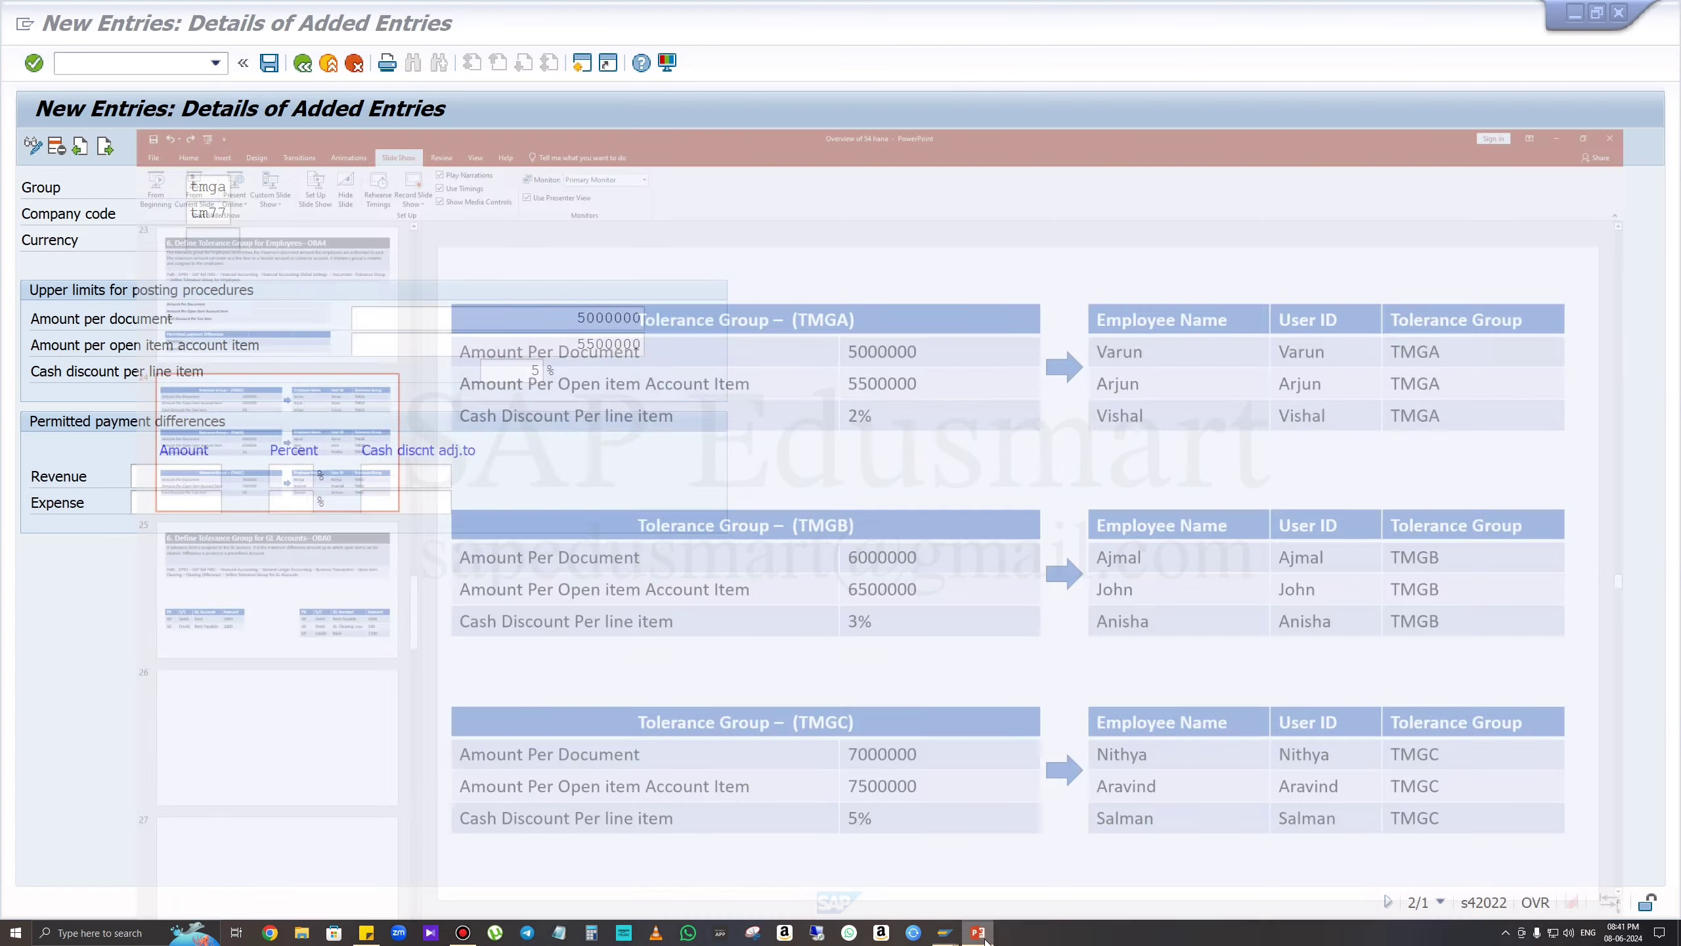
left_click_drag(917, 23, 1188, 133)
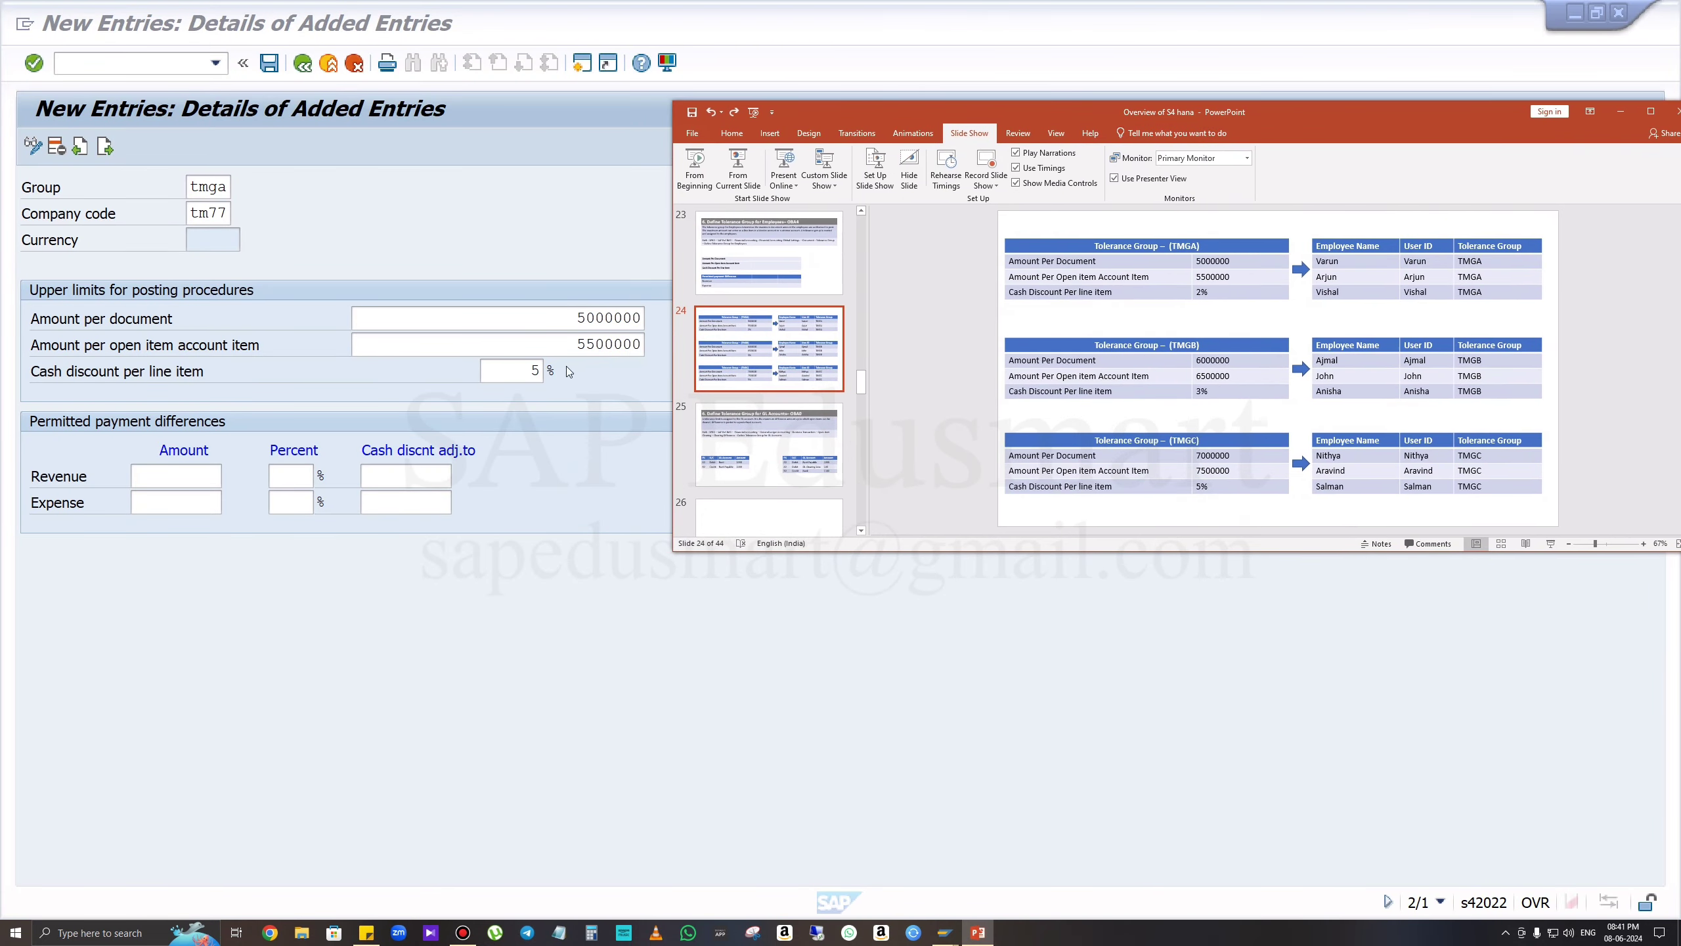
left_click(517, 367)
key("BackSpace")
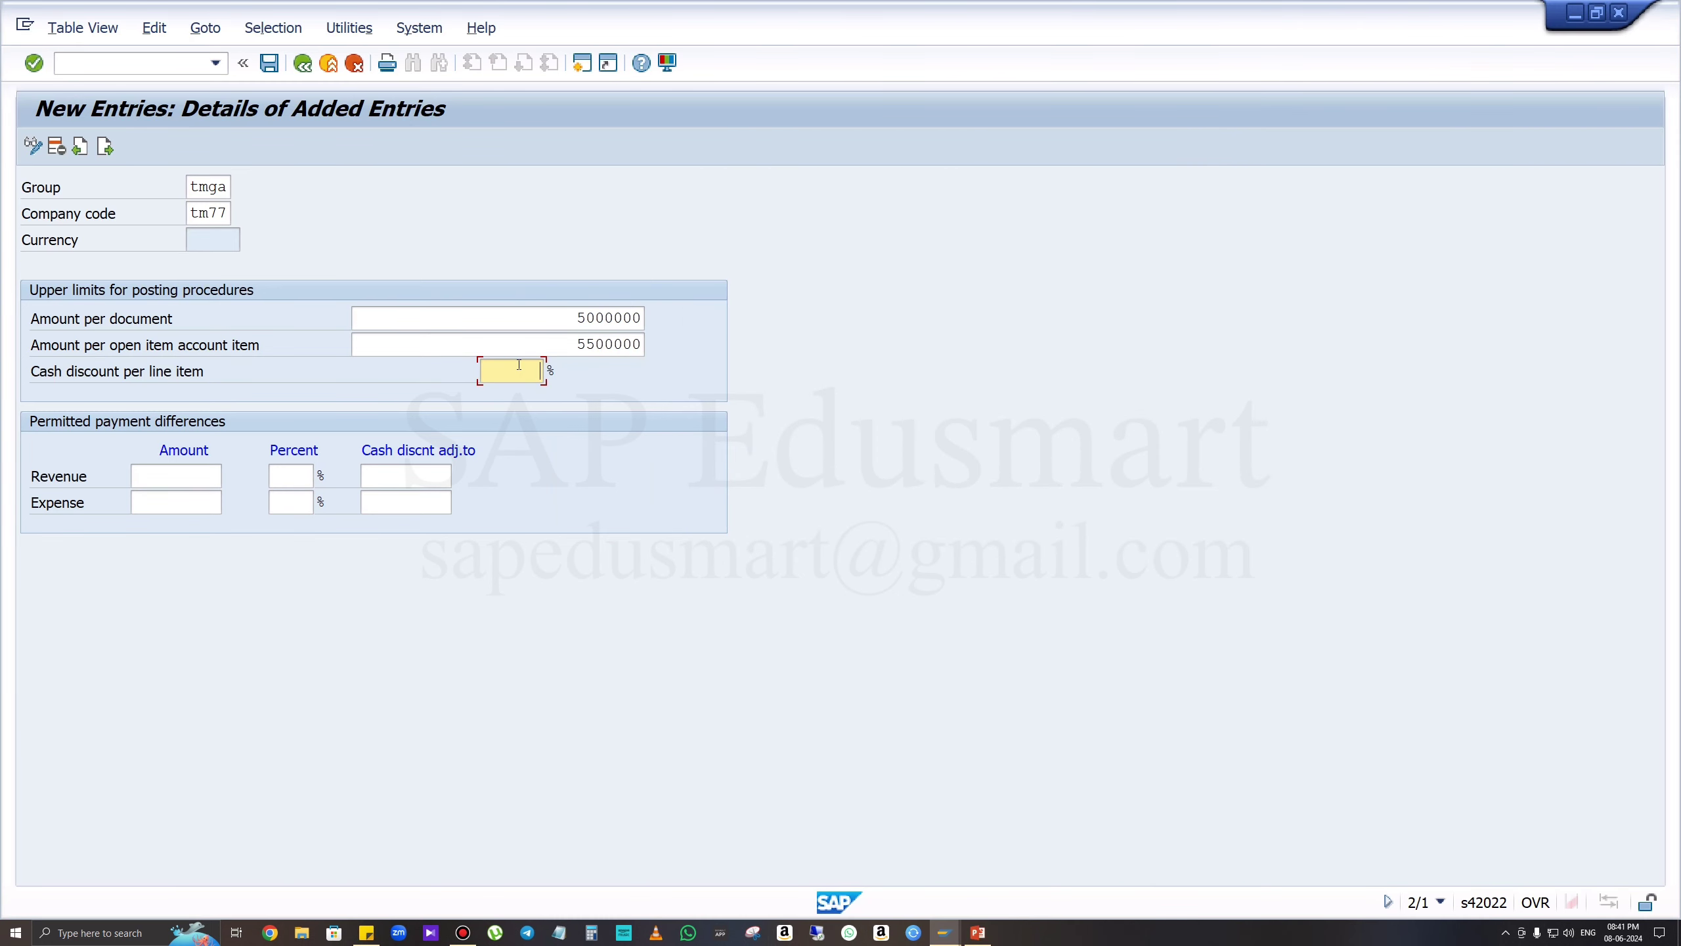
type("2")
key("Return")
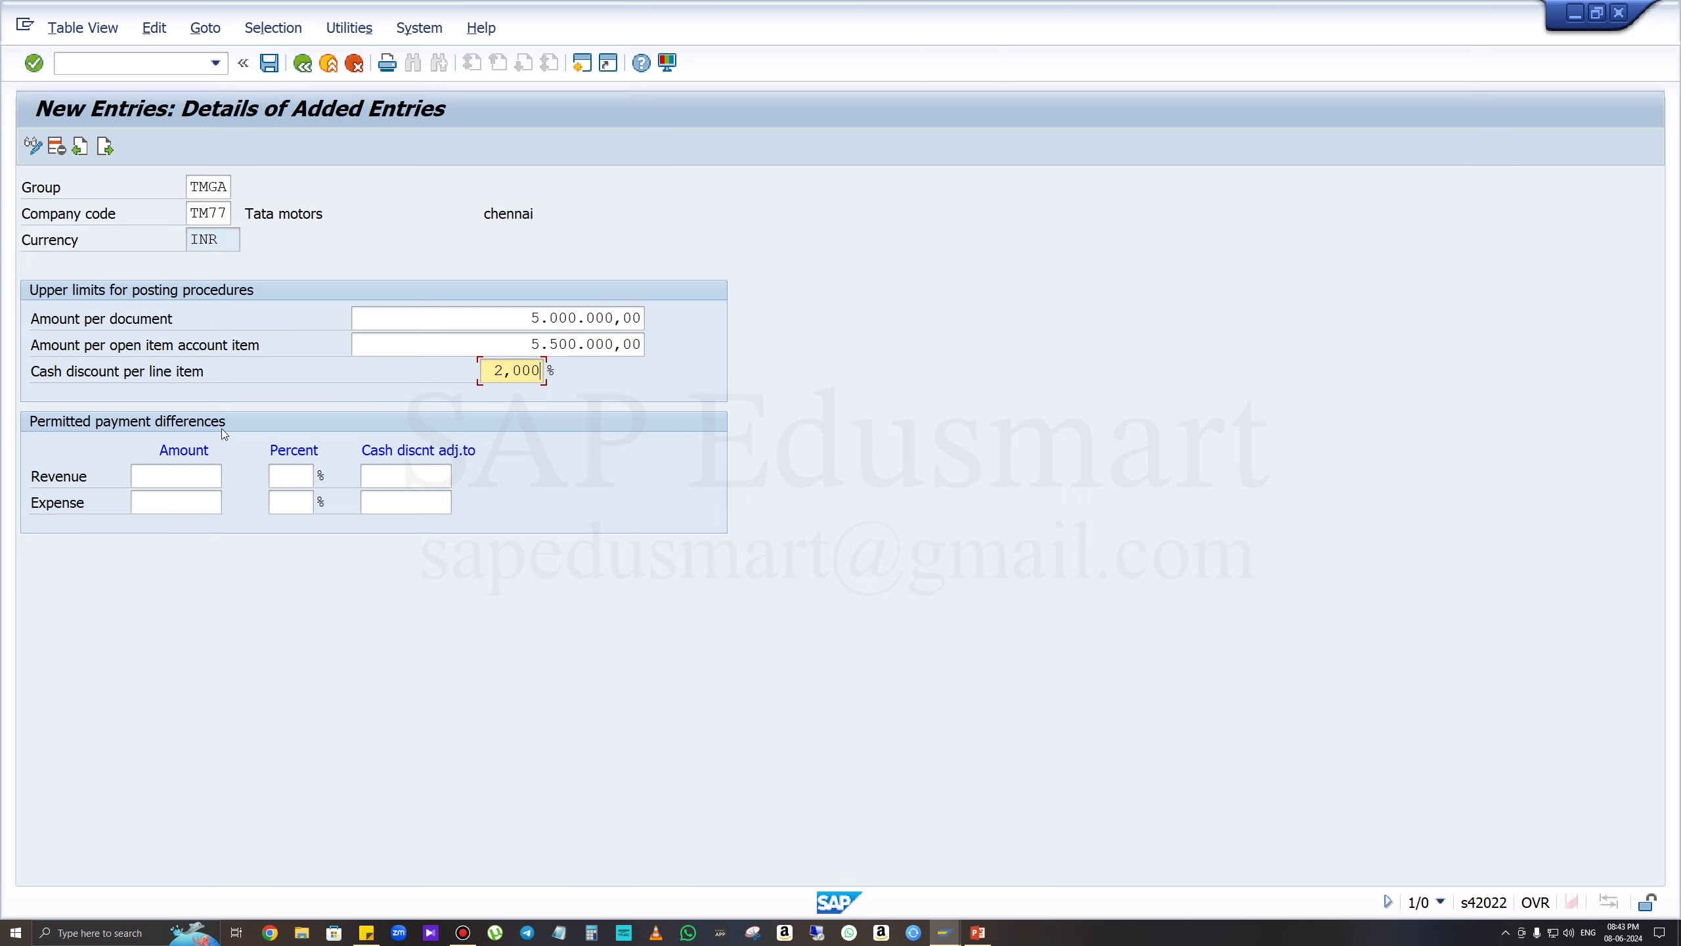
Set the permitted payment difference for revenue to an amount of 100 and 1 percent.
left_click(301, 466)
type("1")
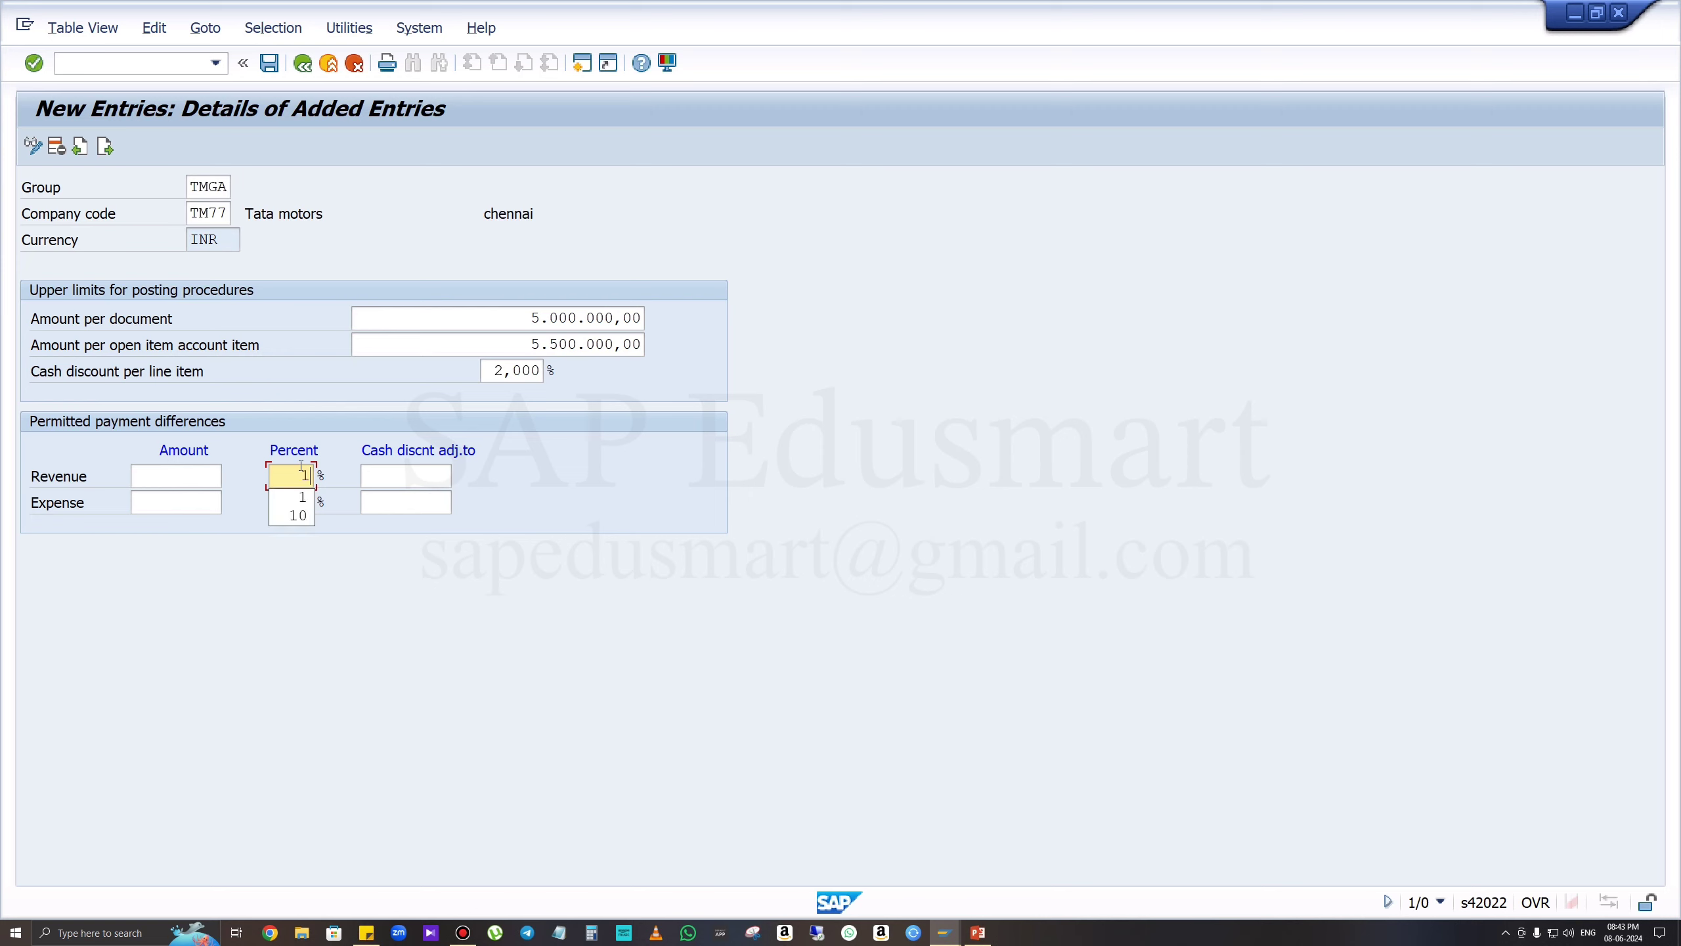
left_click(612, 507)
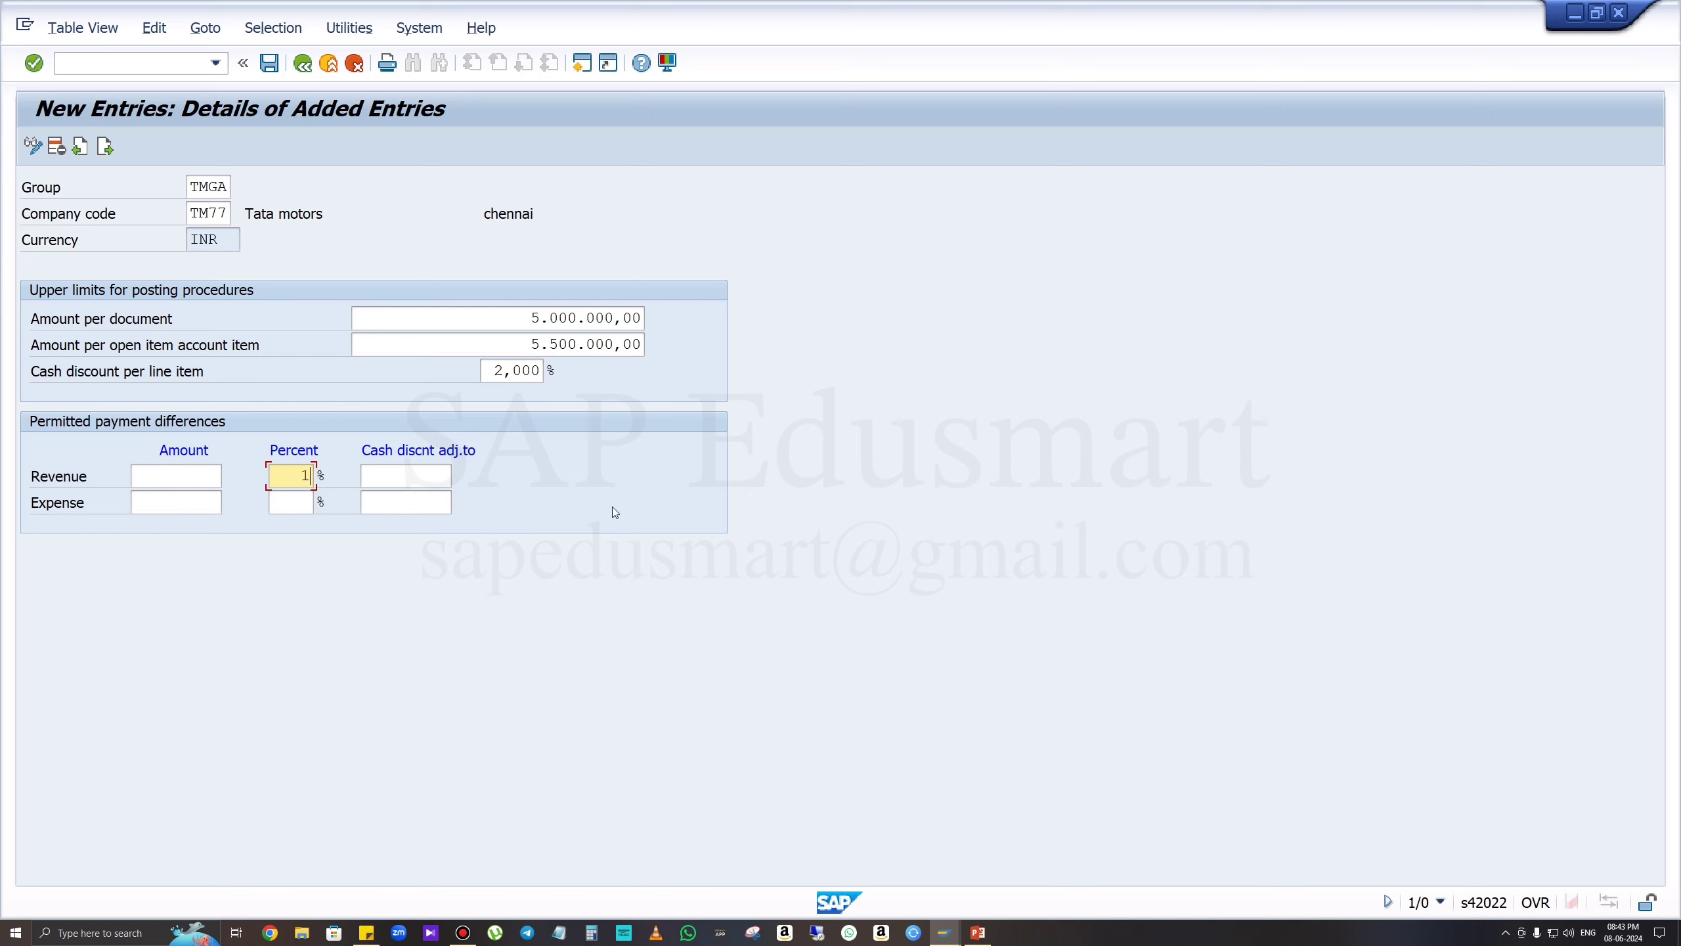
left_click(165, 467)
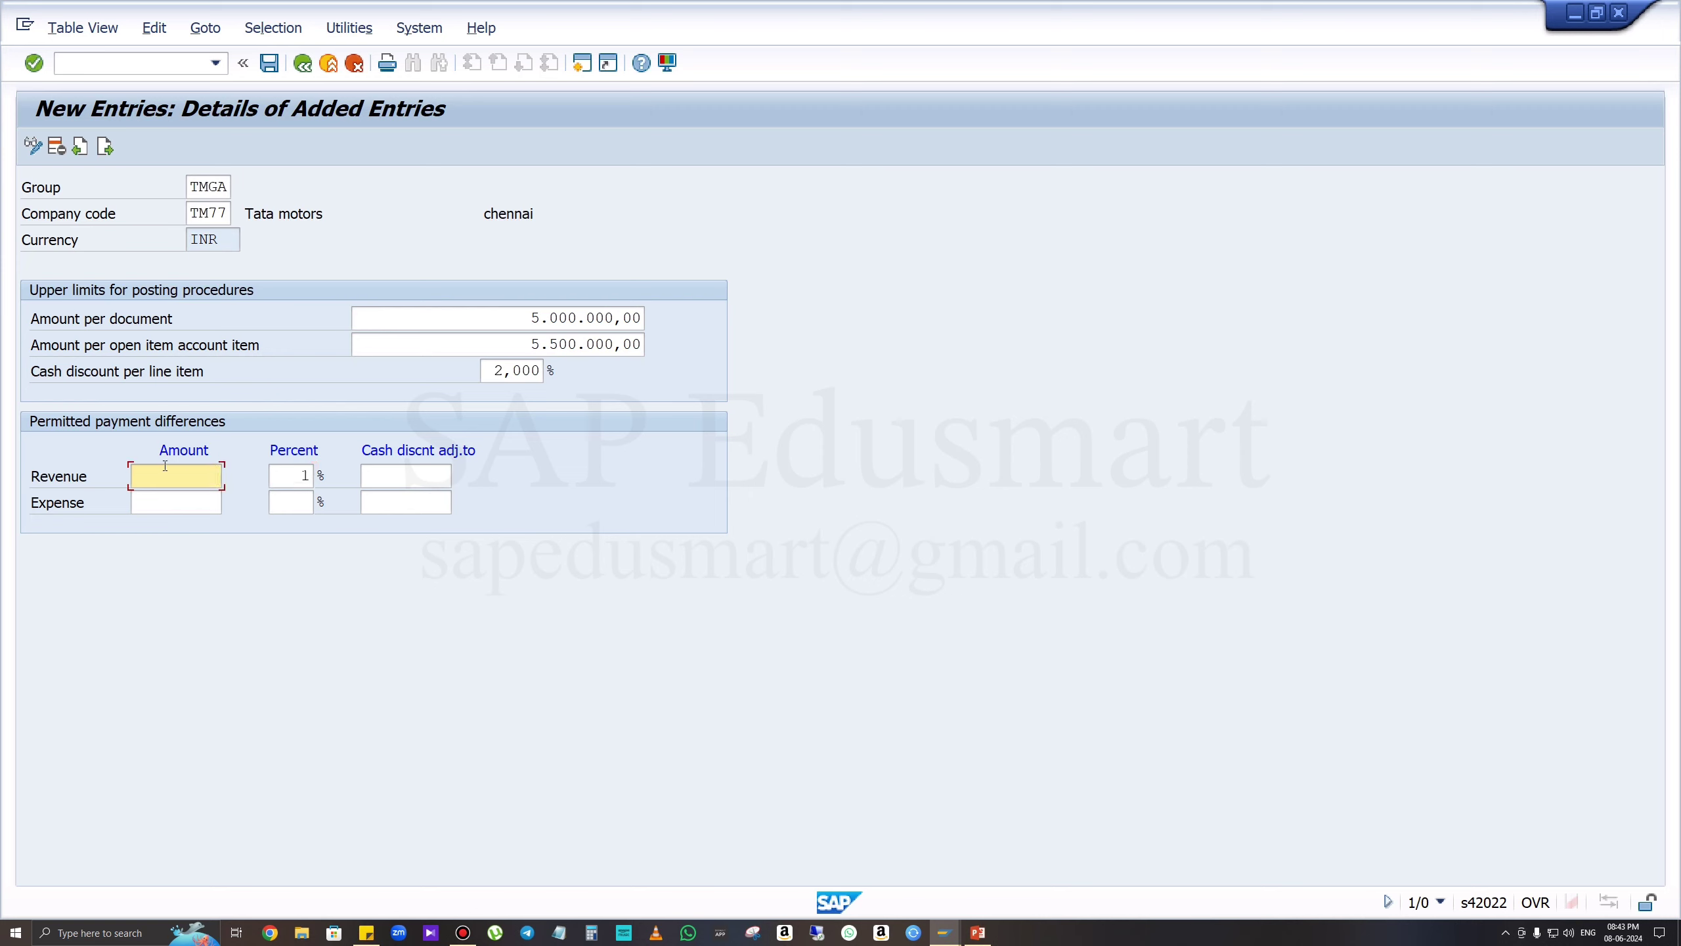
type("100")
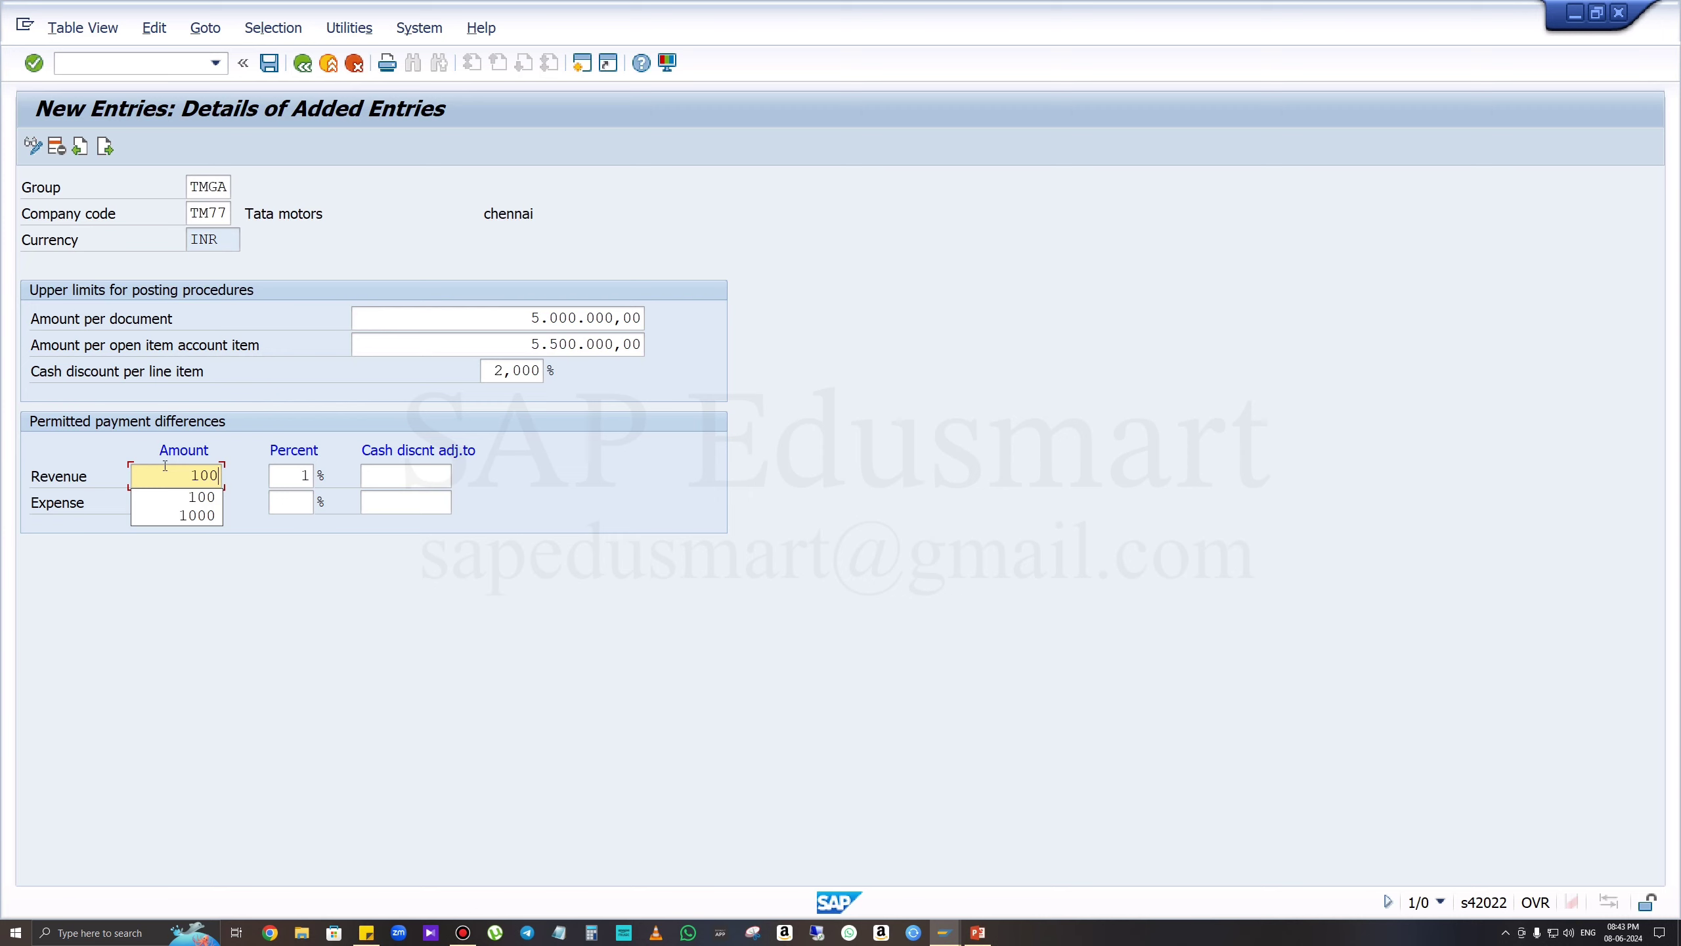
key("Escape")
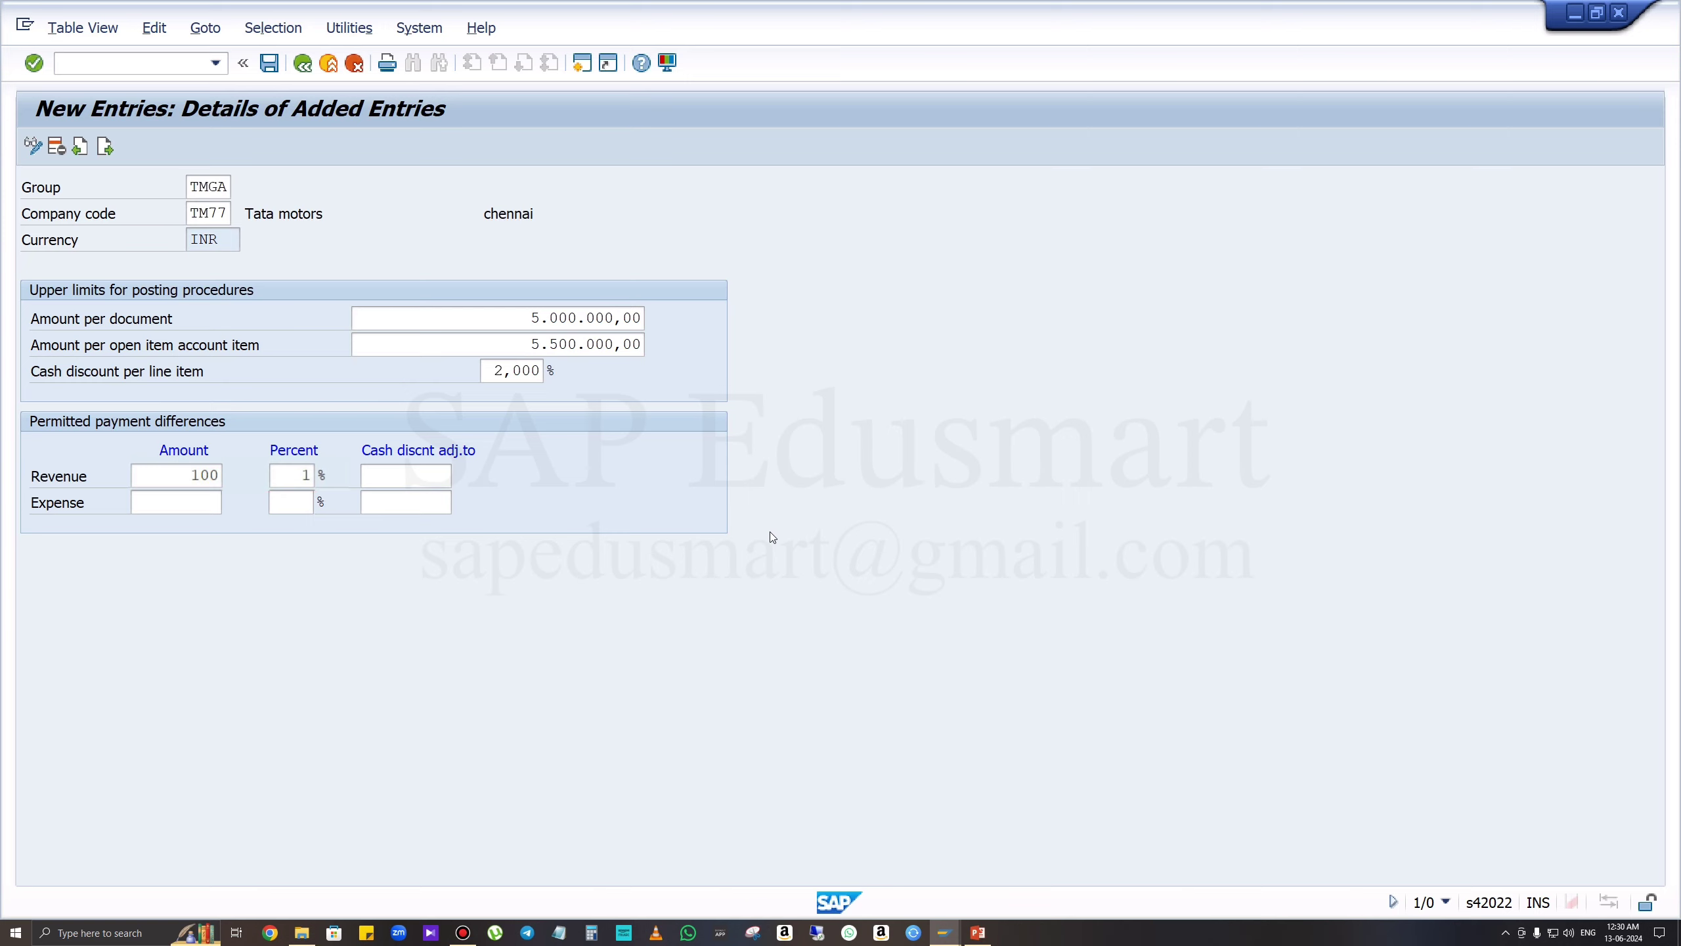
Set the permitted payment difference for expense to an amount of 100 and 1 percent.
left_click(182, 498)
type("100")
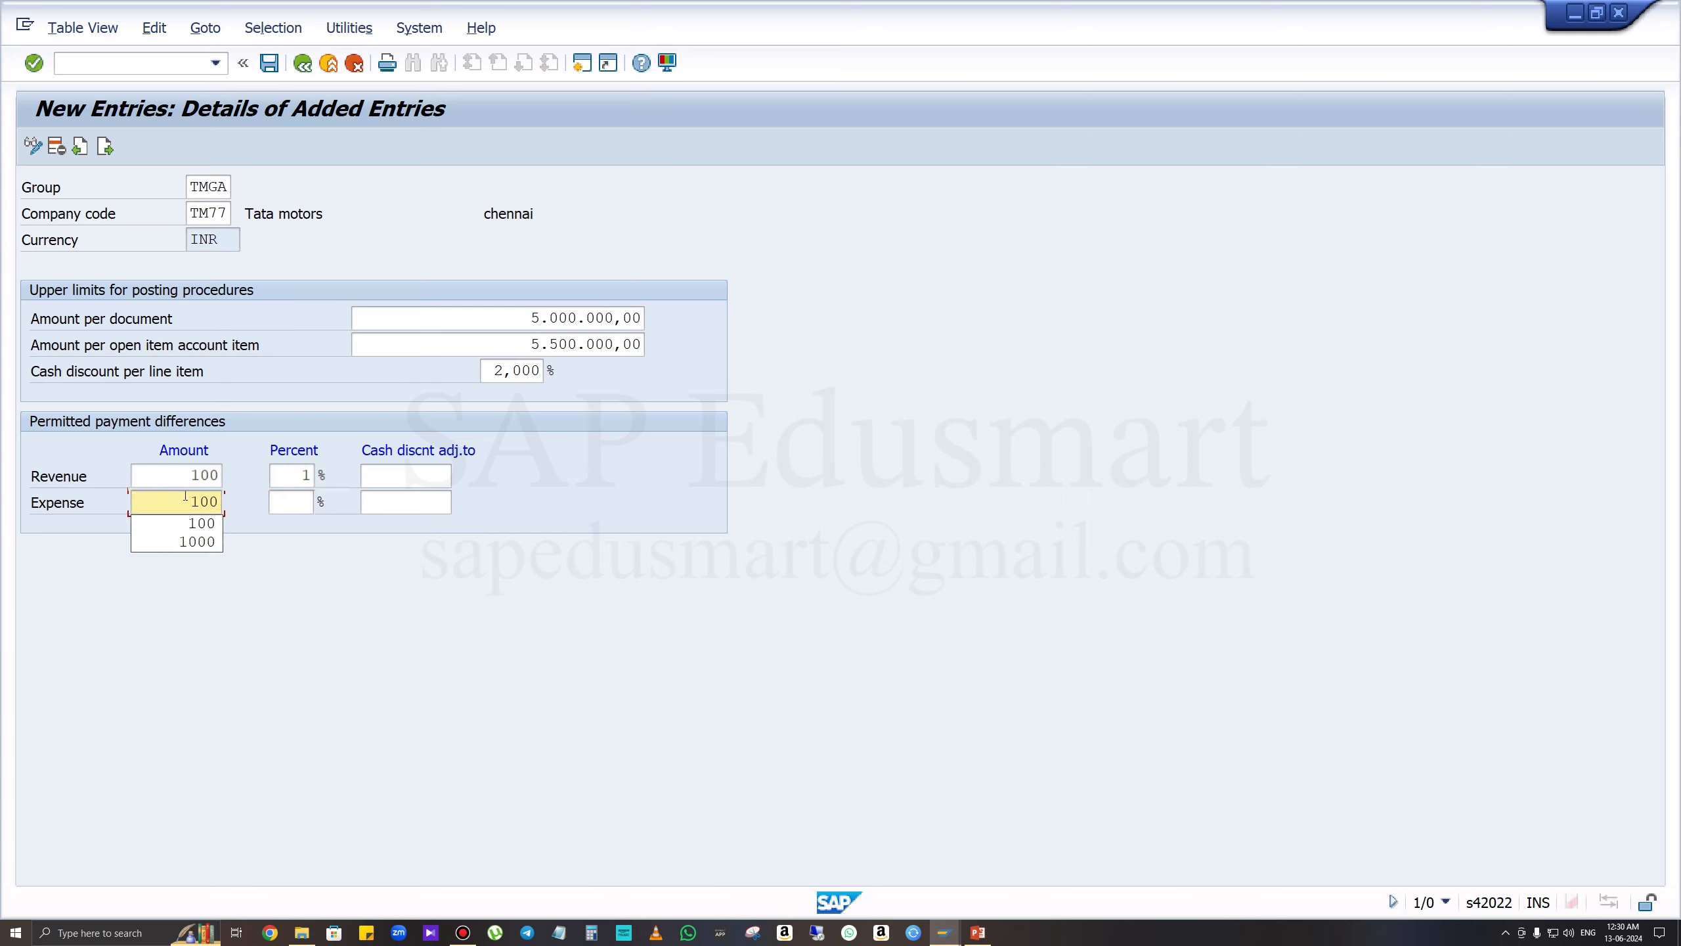
key("Tab")
type("1")
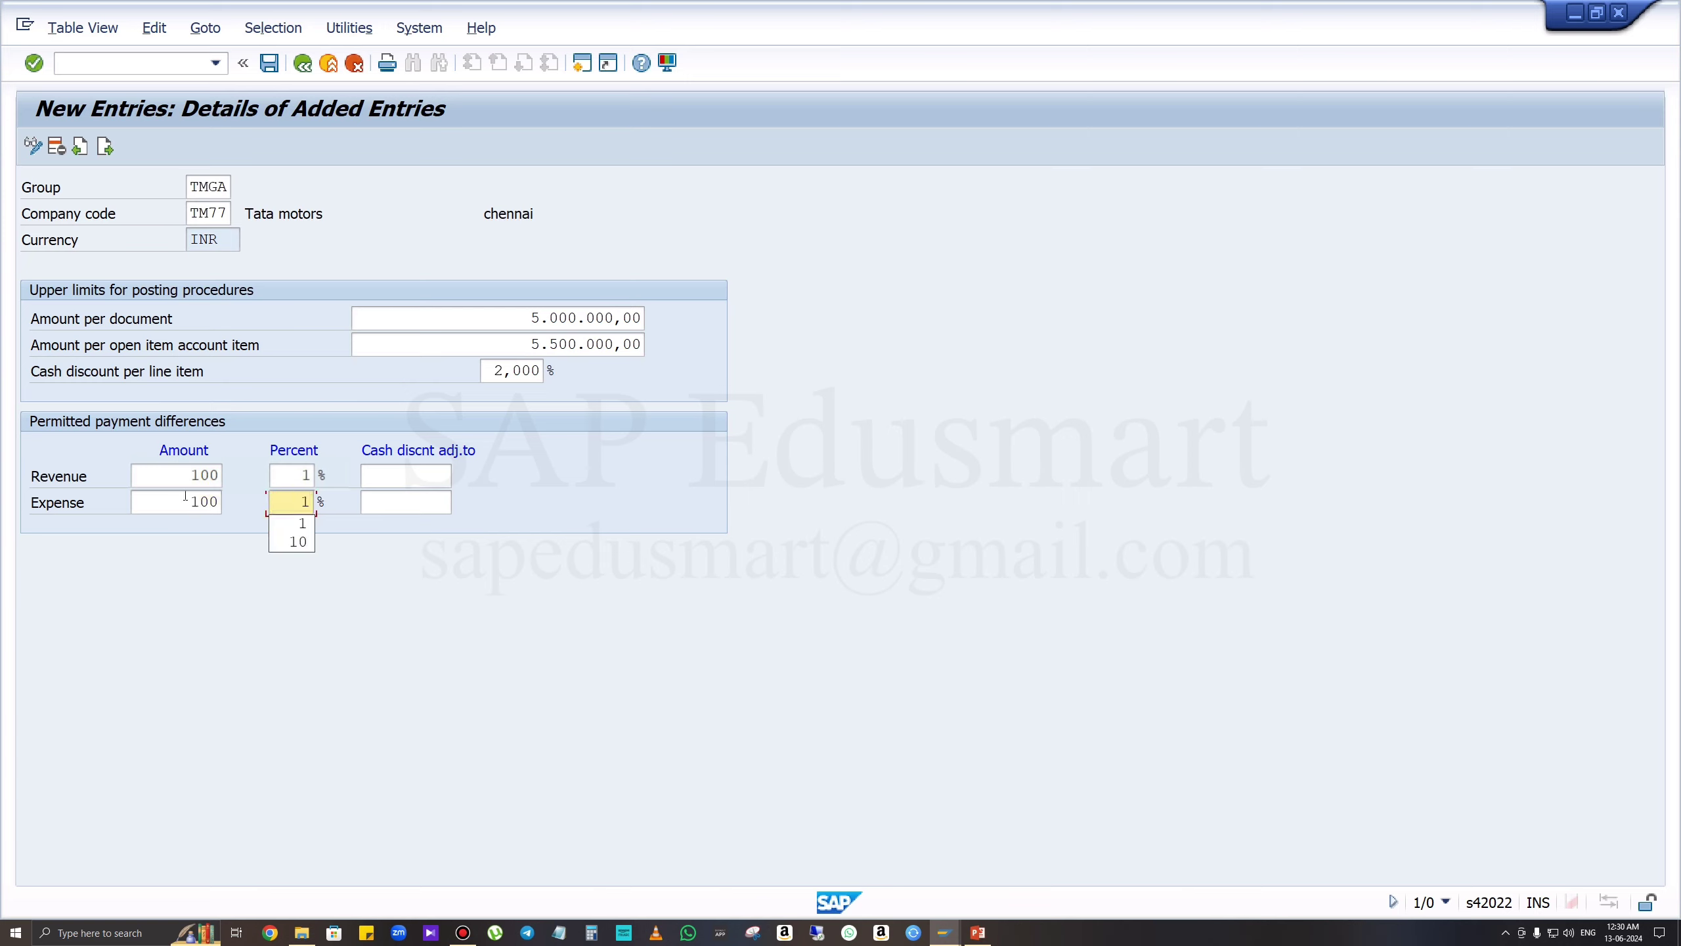
left_click(390, 520)
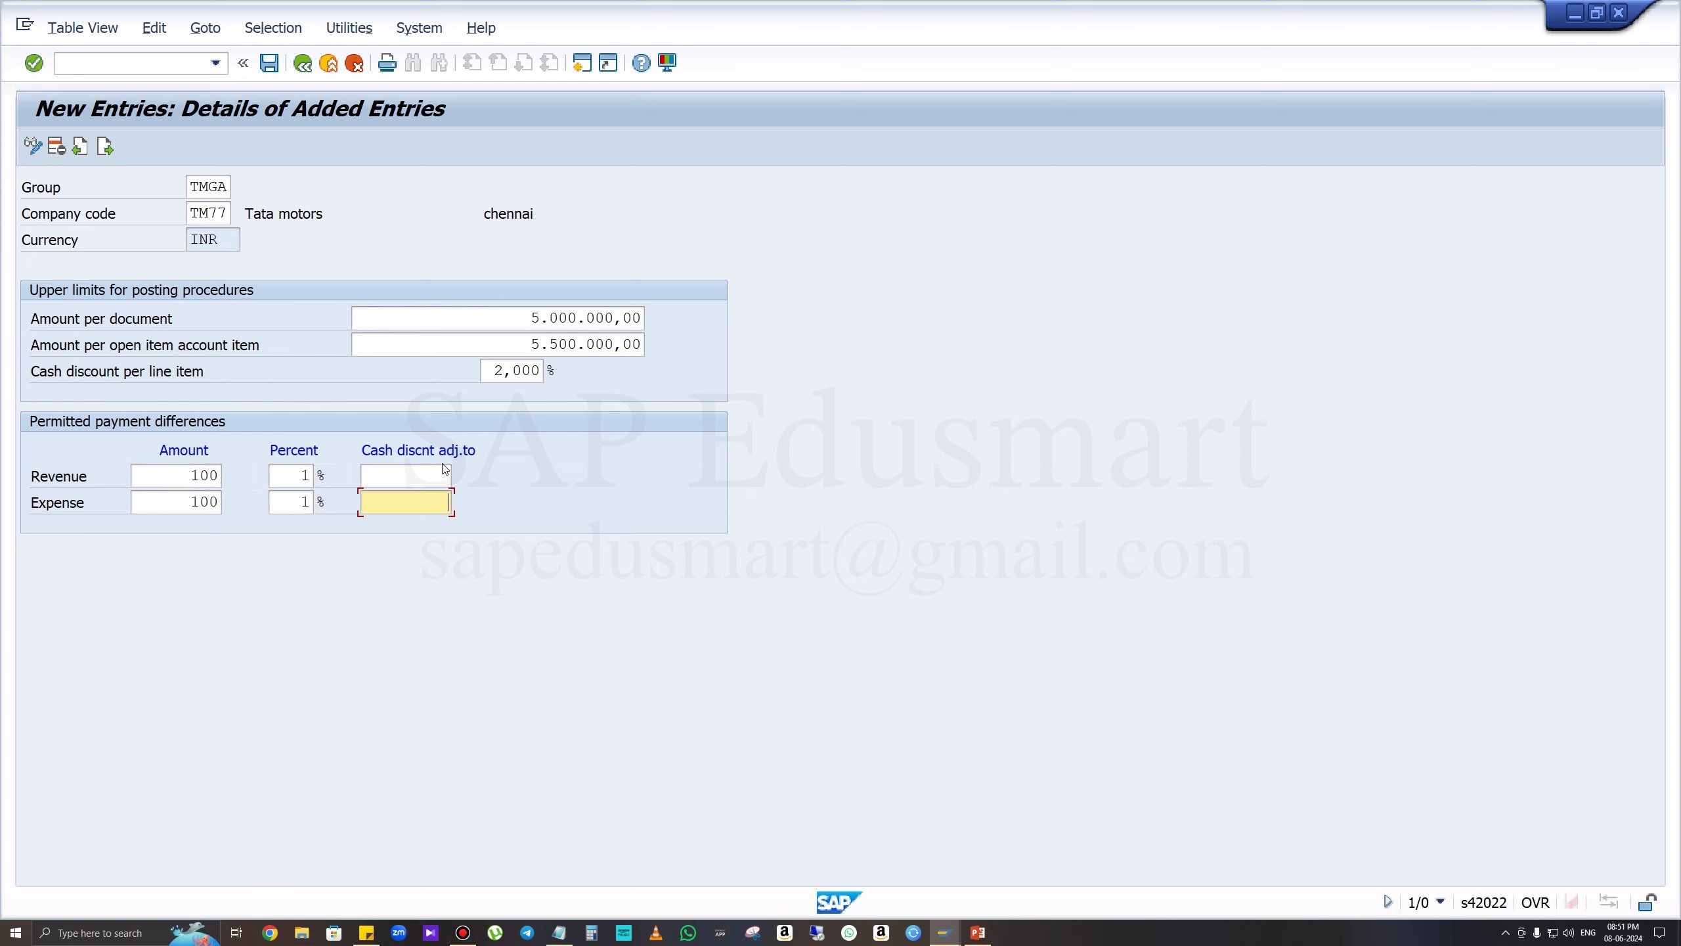
left_click(423, 470)
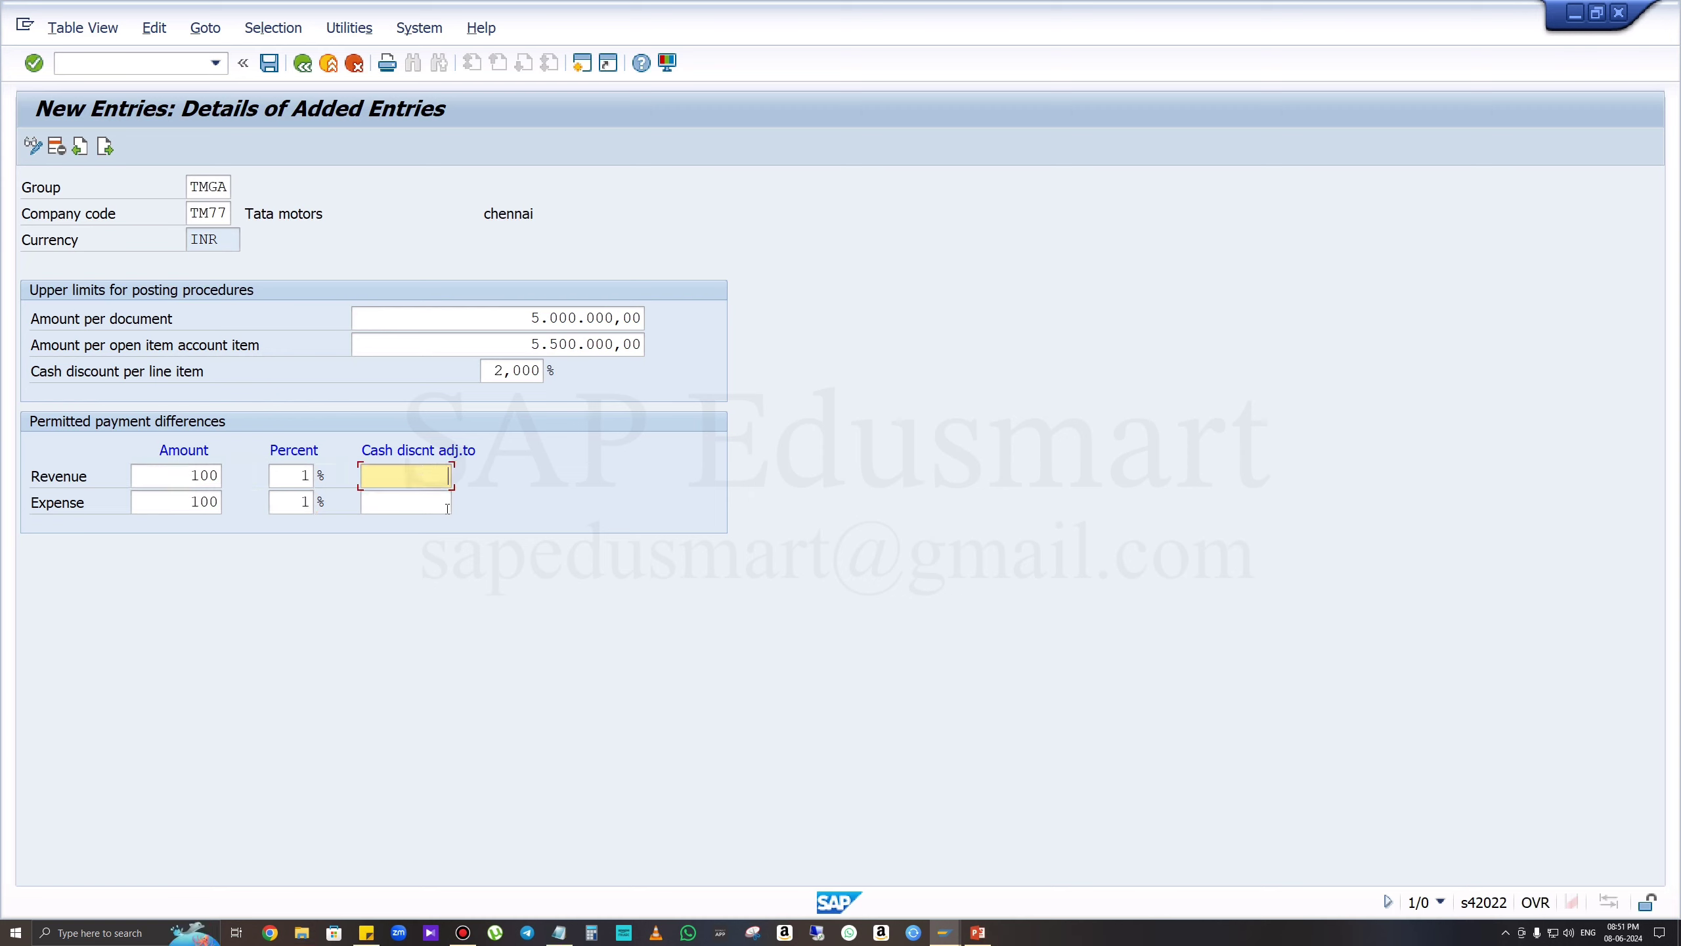
left_click(447, 508)
left_click(418, 469)
Switch to Notepad and write a sample journal entry with a Vendor DR line and a Bank Cr line.
left_click(559, 933)
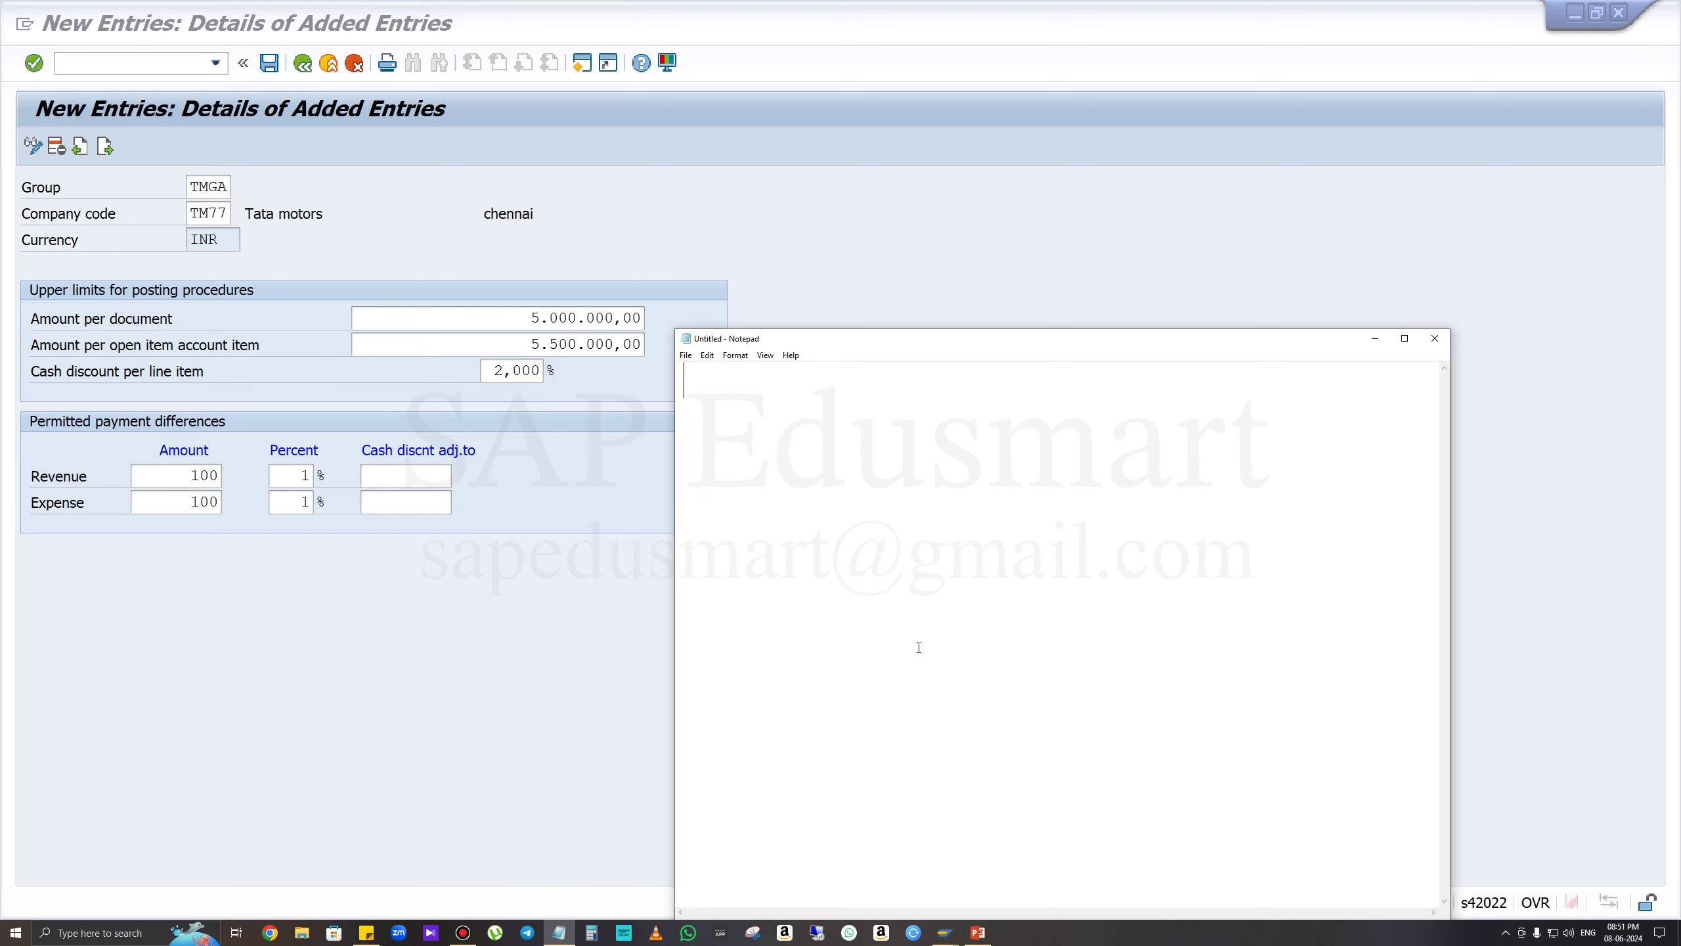
type("Vendor   ")
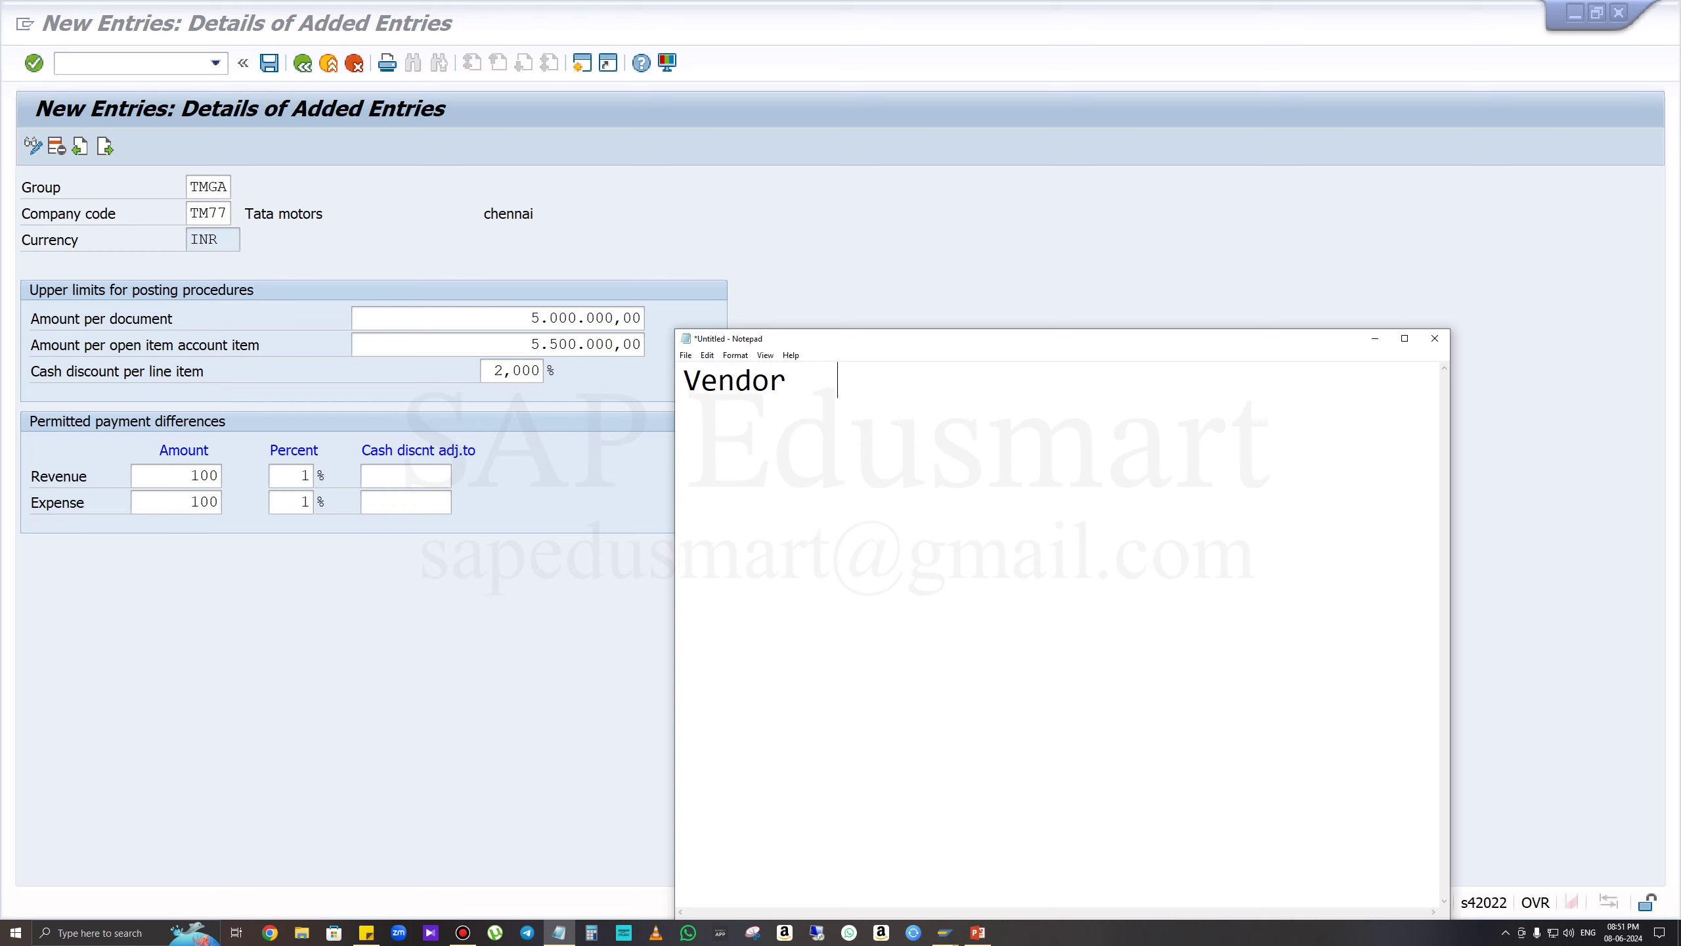
type("DR")
key("Return")
type("Bnaj")
key("BackSpace")
key("BackSpace")
key("BackSpace")
type("ank")
key("Tab")
key("Tab")
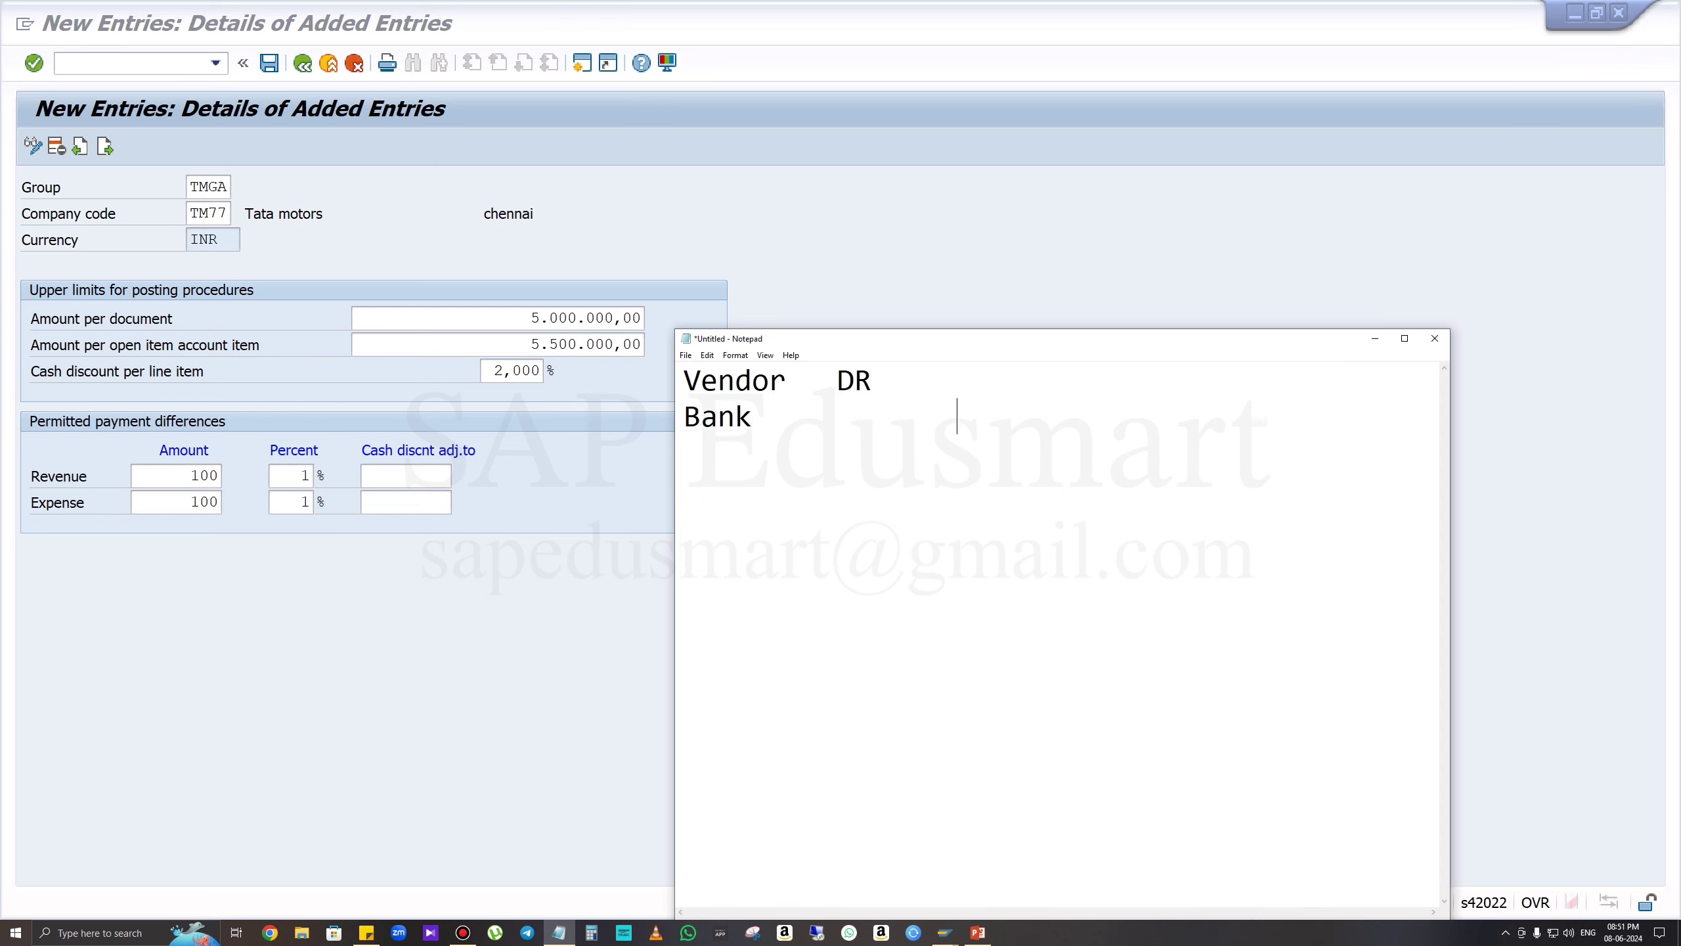
key("BackSpace")
type("Cr")
Add the amount 10000 to both the Vendor and Bank lines.
left_click(890, 380)
type("10000")
left_click(871, 417)
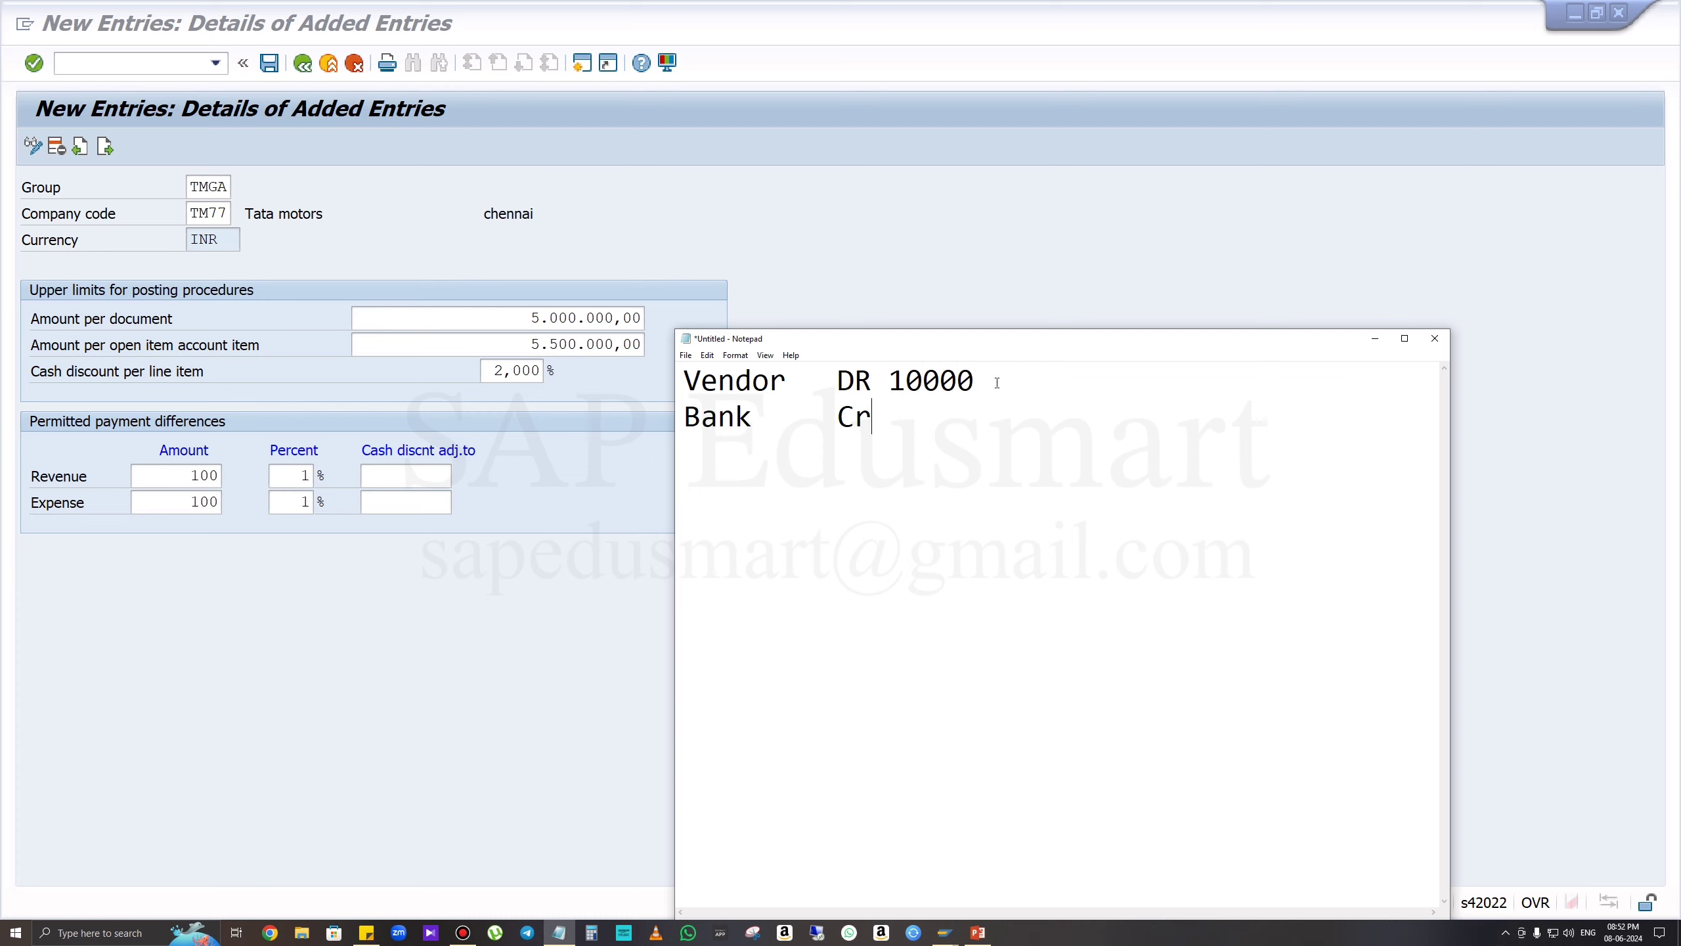
type("10000")
Insert an aligned line "Disc rcvd Cr 200" between Vendor and Bank and set the Bank amount to 9800.
left_click(999, 391)
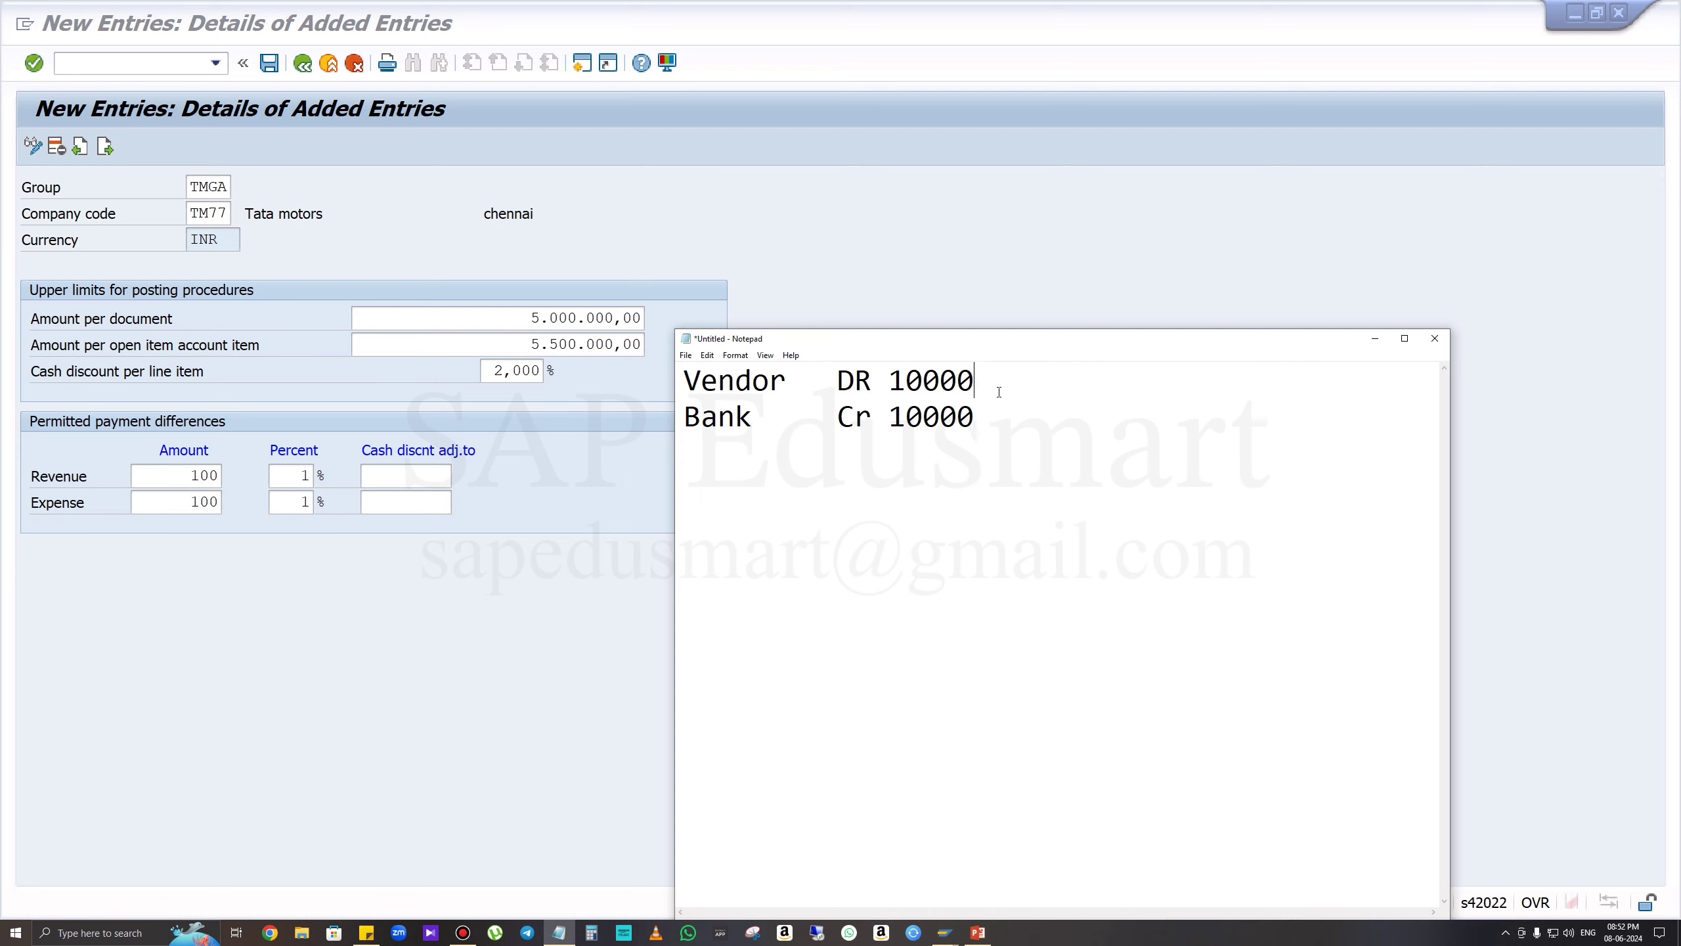
key("Return")
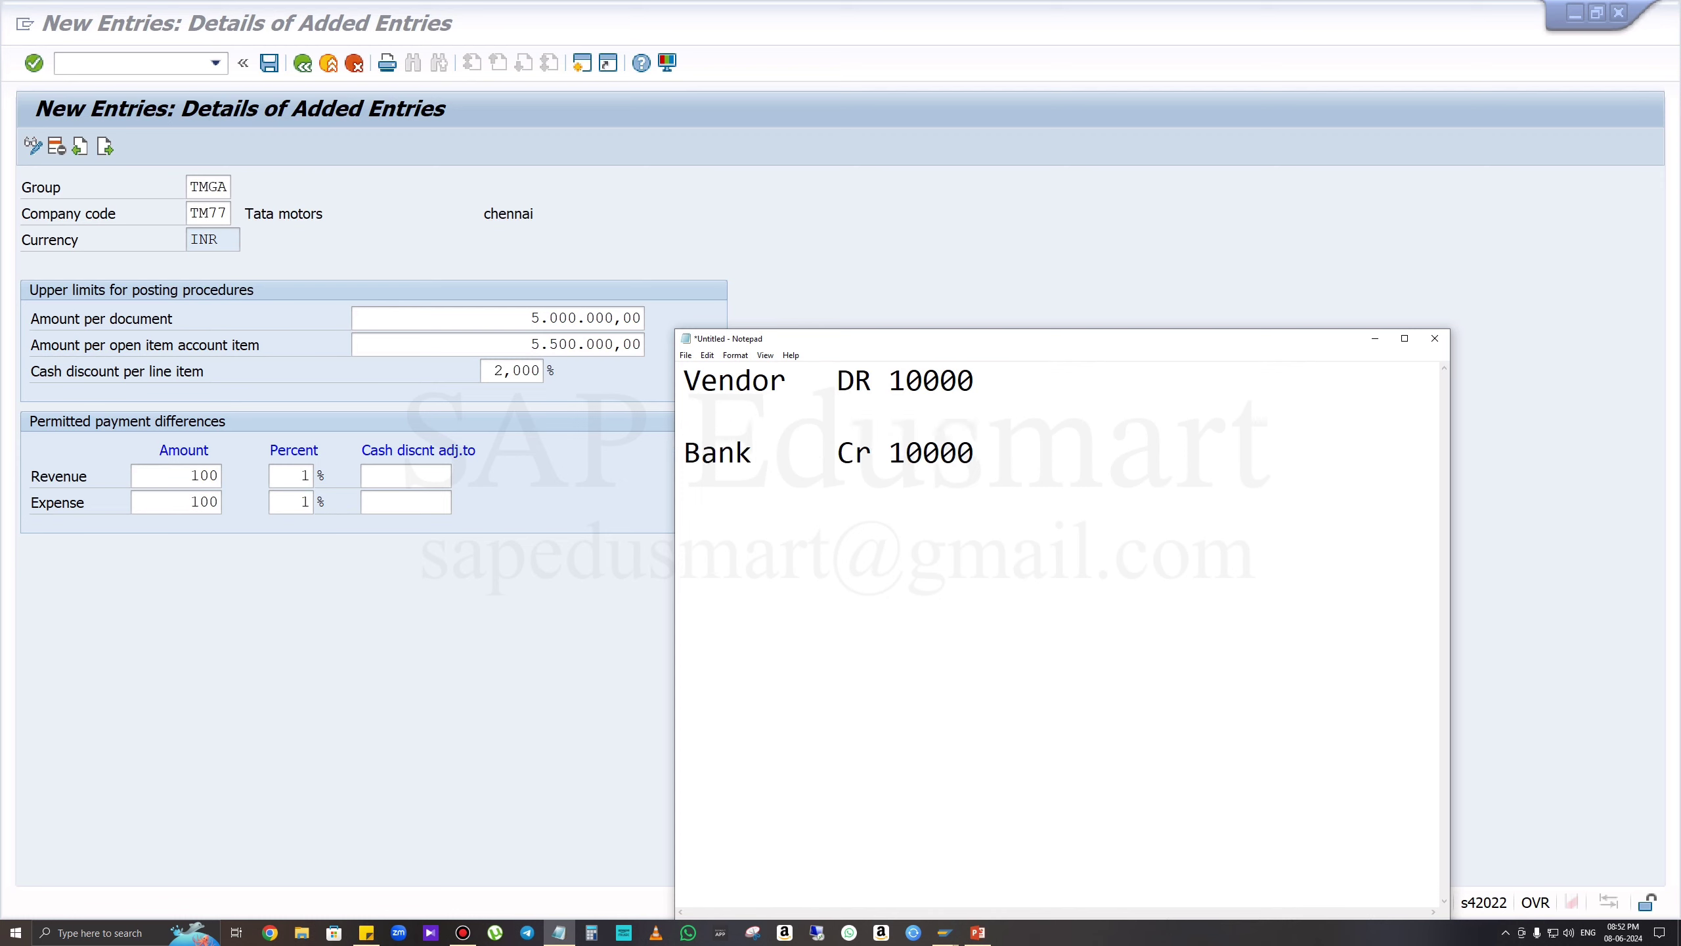
type("Disc rcvd C")
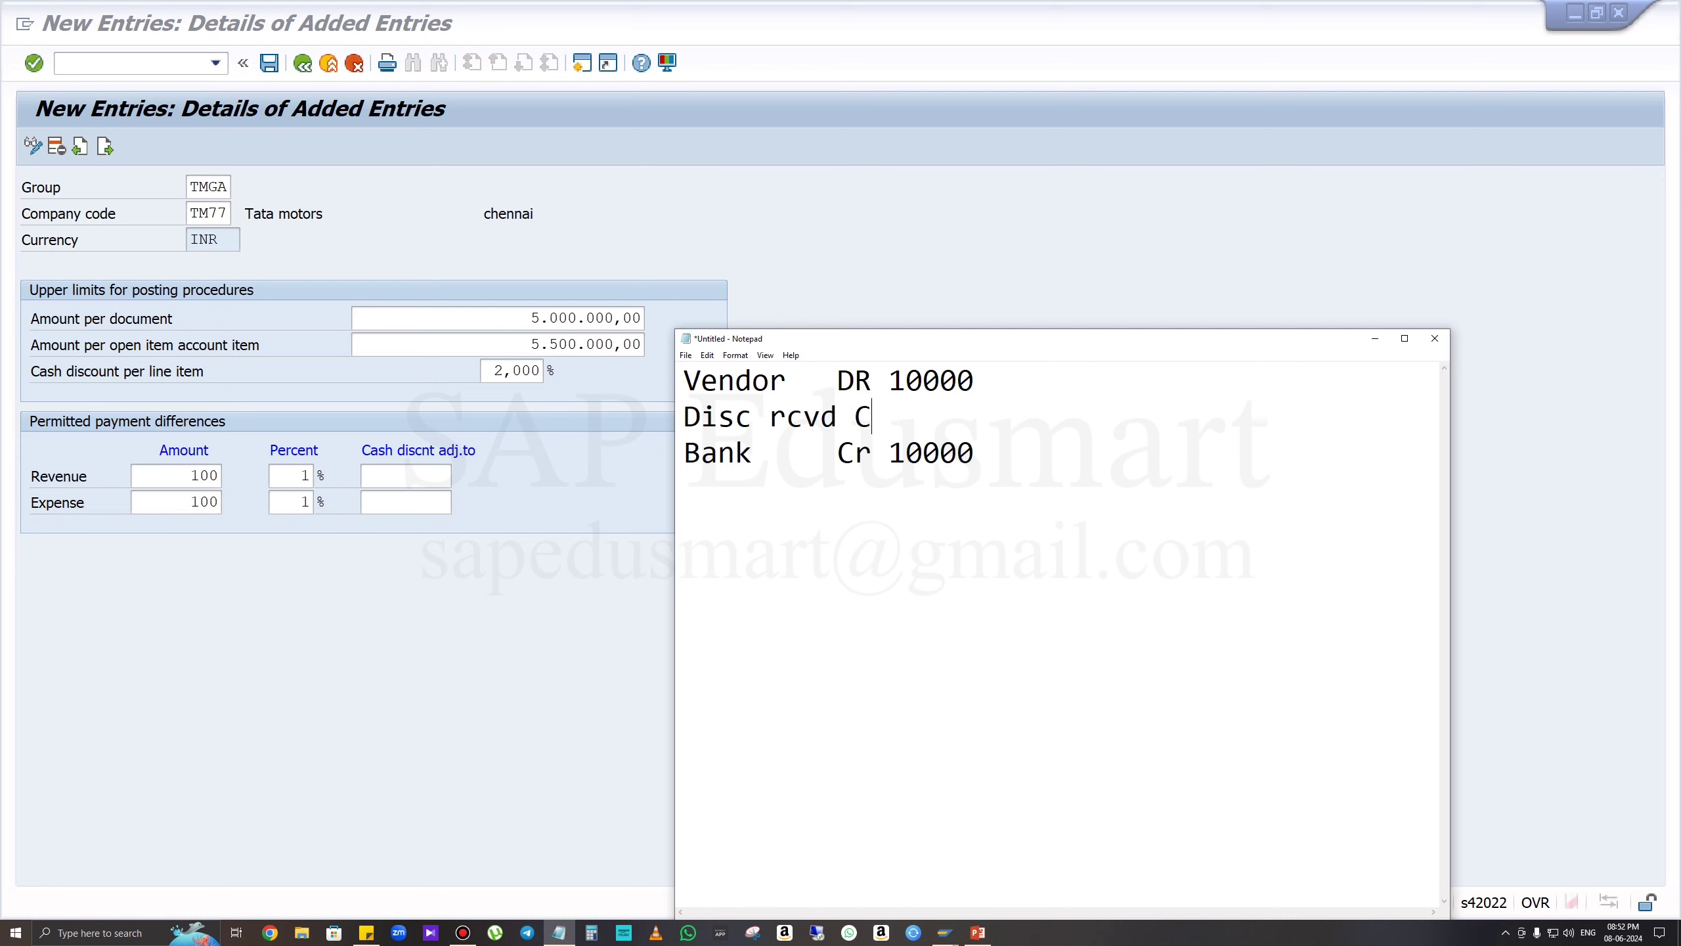
type("r 200")
left_click(837, 380)
left_click(837, 452)
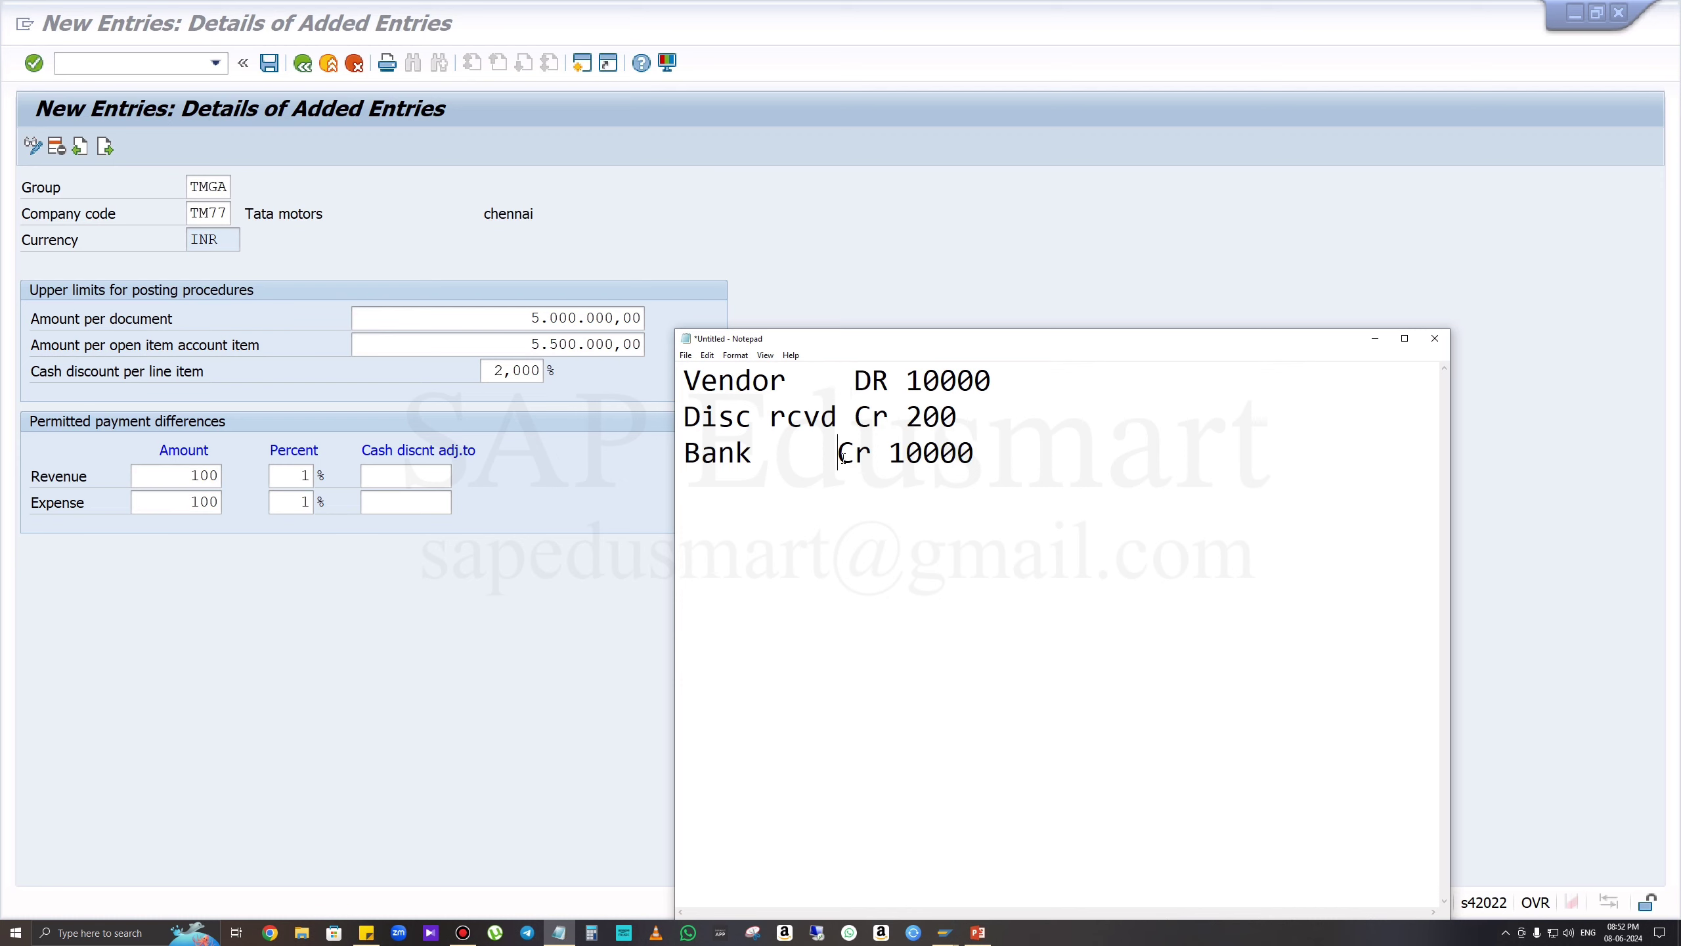
left_click(1038, 419)
left_click_drag(996, 453, 905, 455)
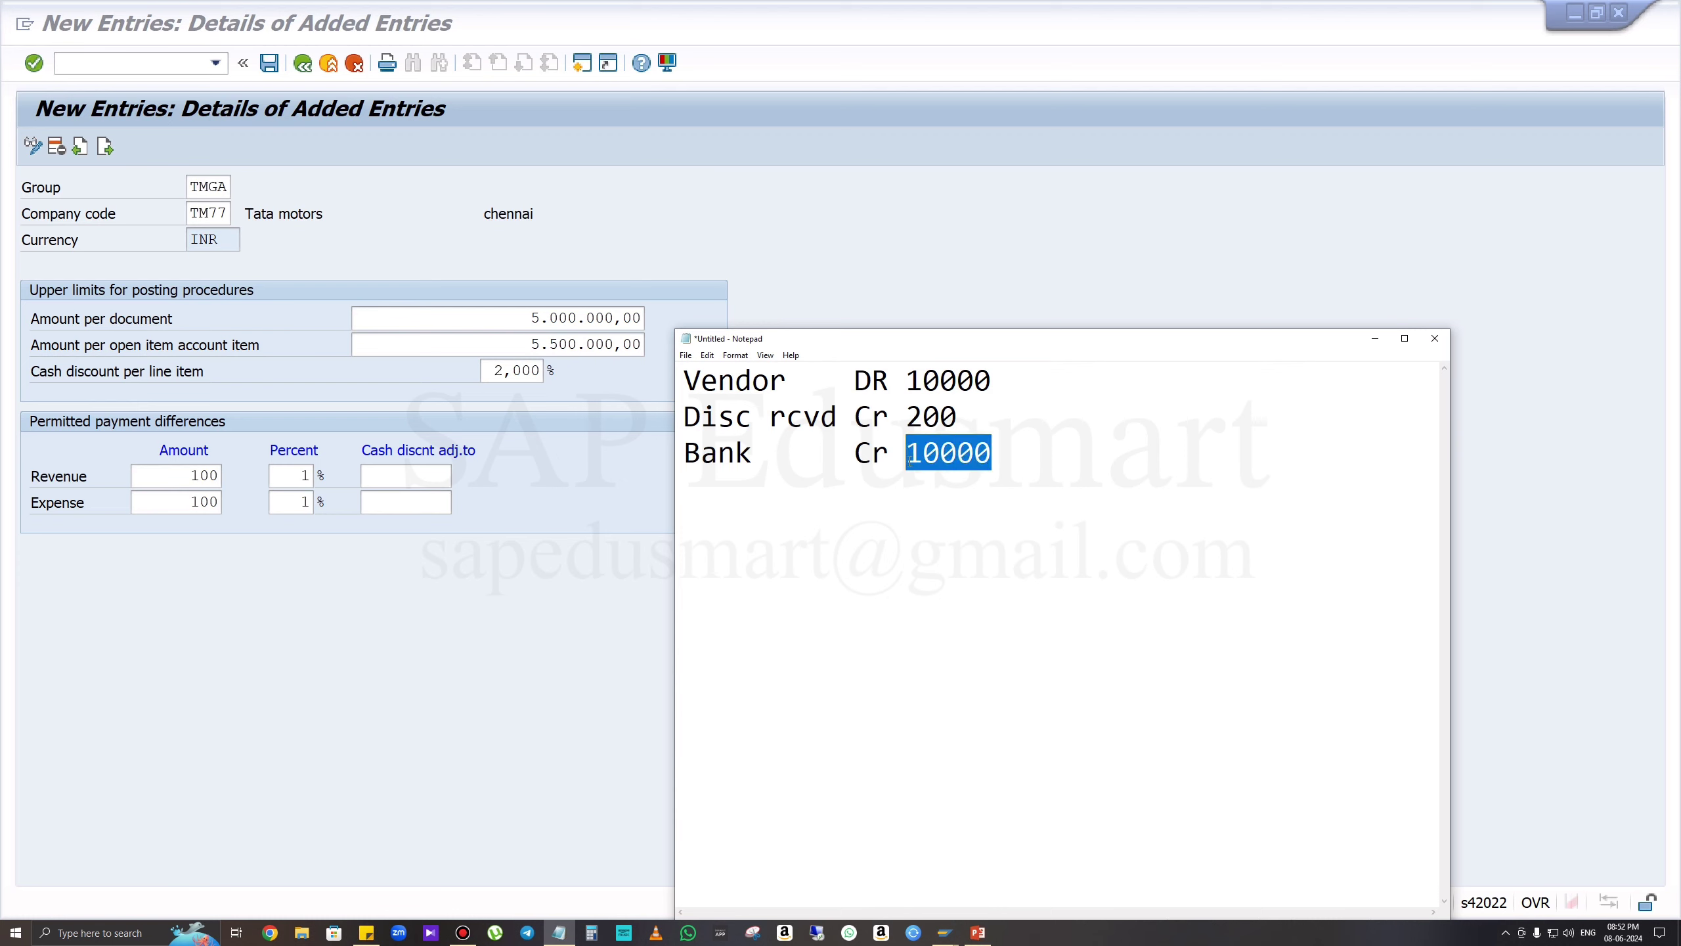
type("9800")
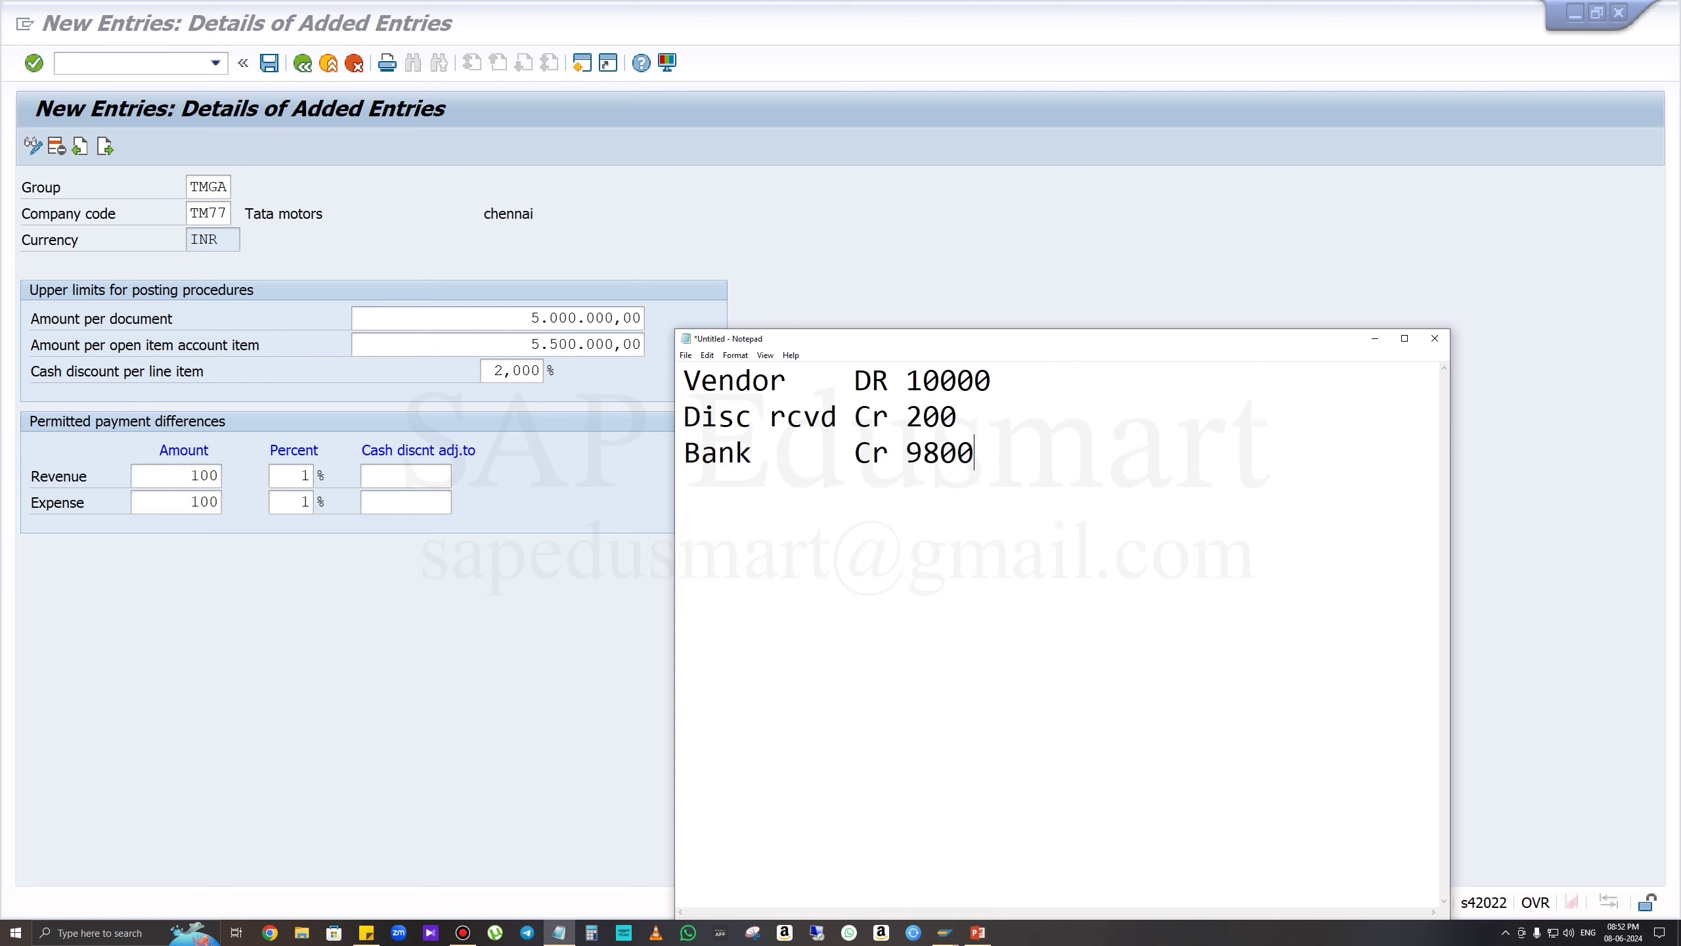
Set the Bank amount to 9795 and insert the line "Gl Clear Rev cr 5" above it.
left_click(930, 500)
left_click(1010, 438)
key("BackSpace")
key("BackSpace")
key("BackSpace")
type("795")
key("Up")
key("Return")
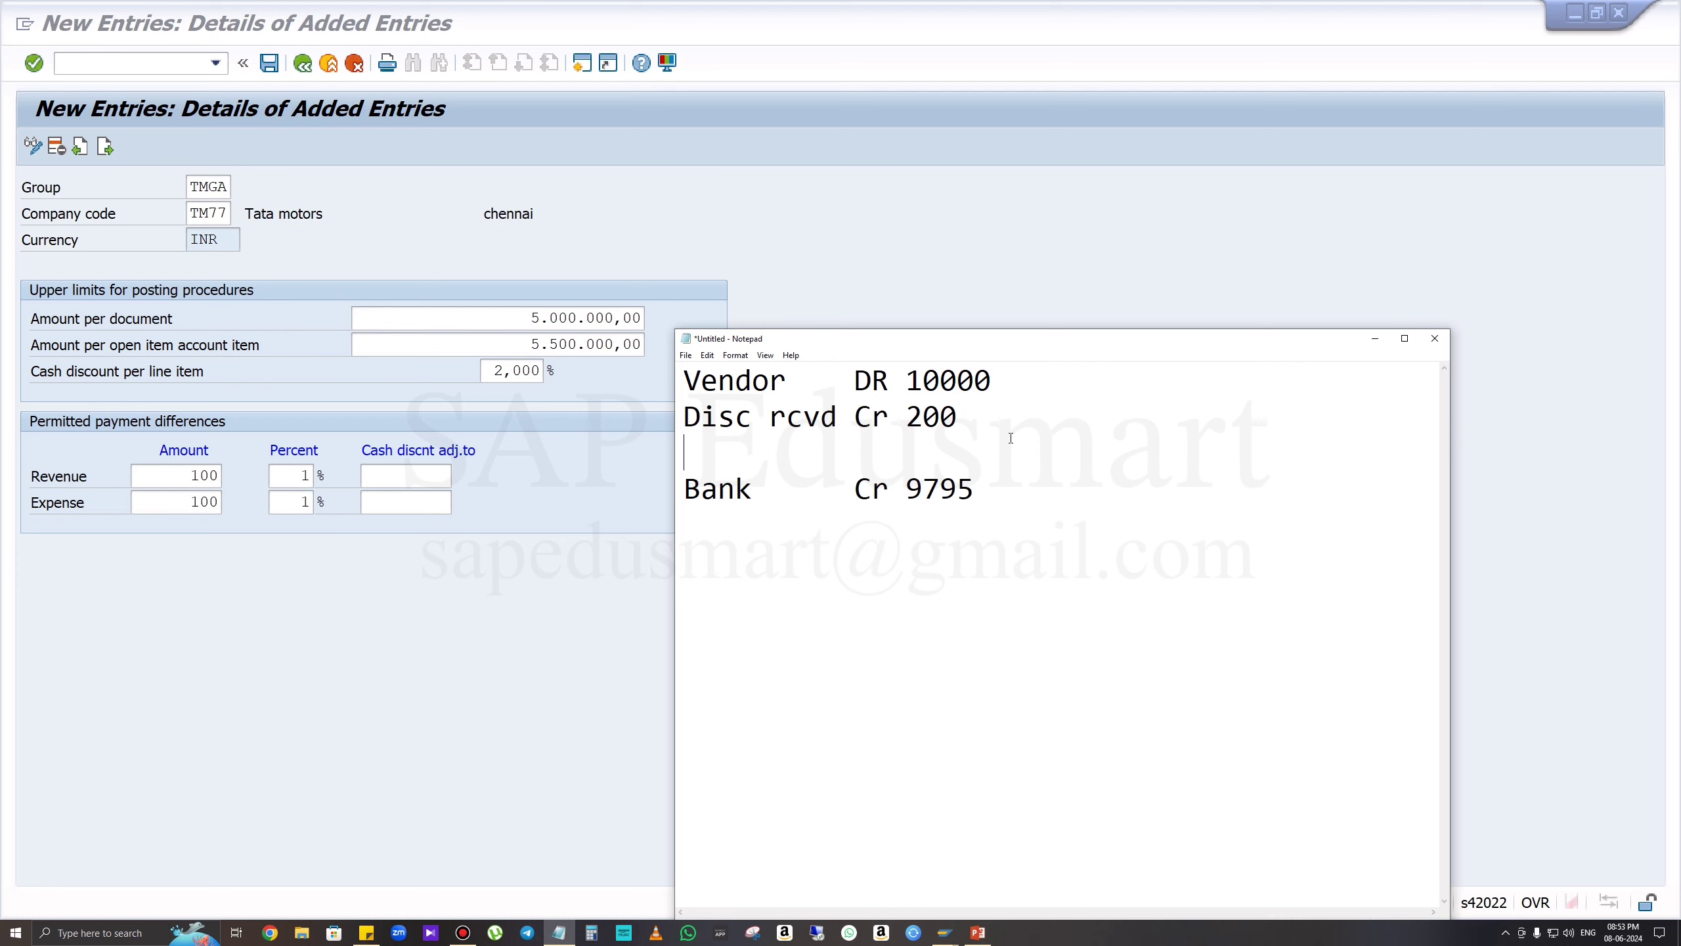
type("Gl Clear Rev")
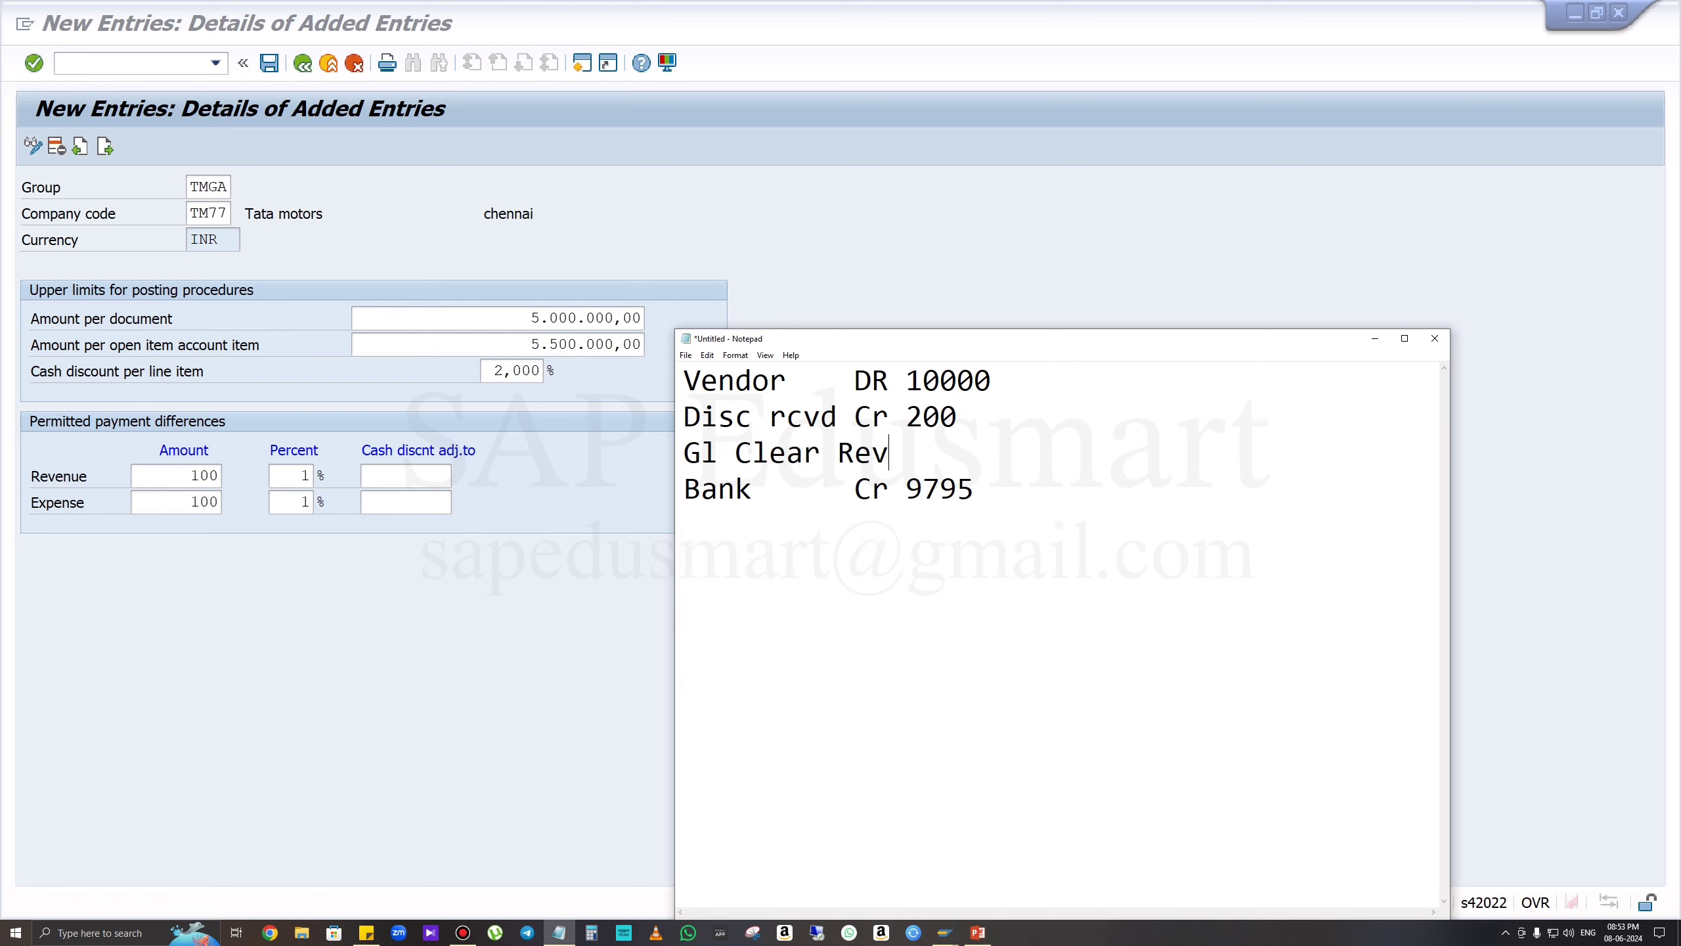
type(" cr 5")
Realign the debit and credit columns of the Vendor, Disc rcvd and Bank lines with spaces.
left_click(854, 382)
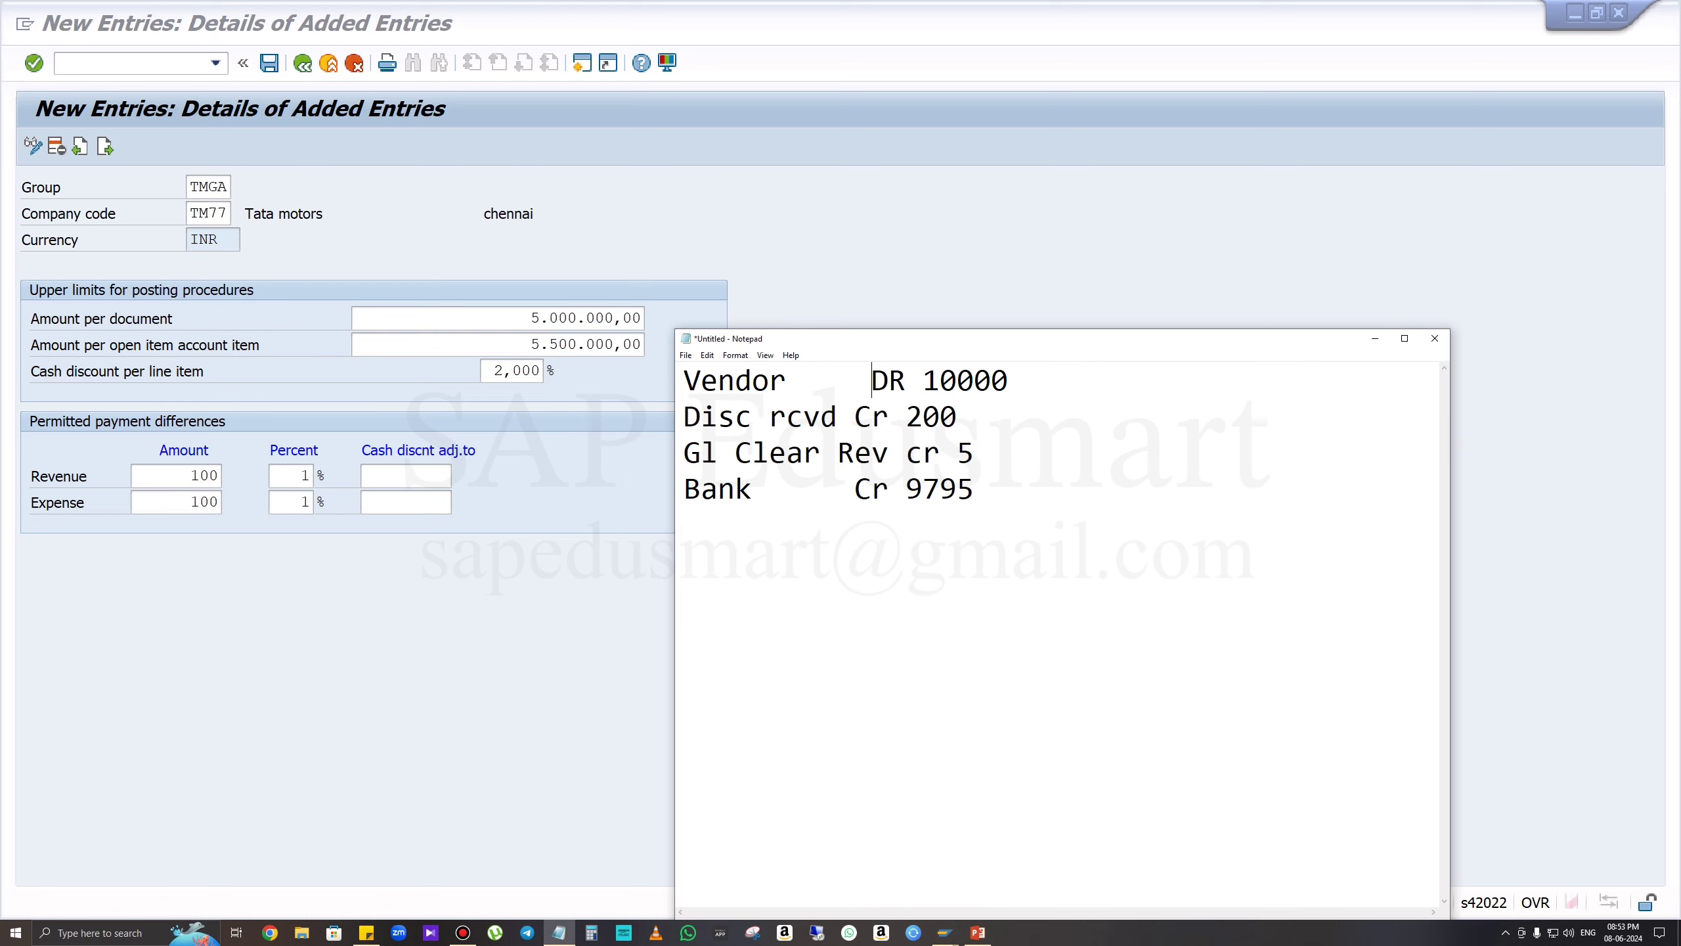
left_click(854, 415)
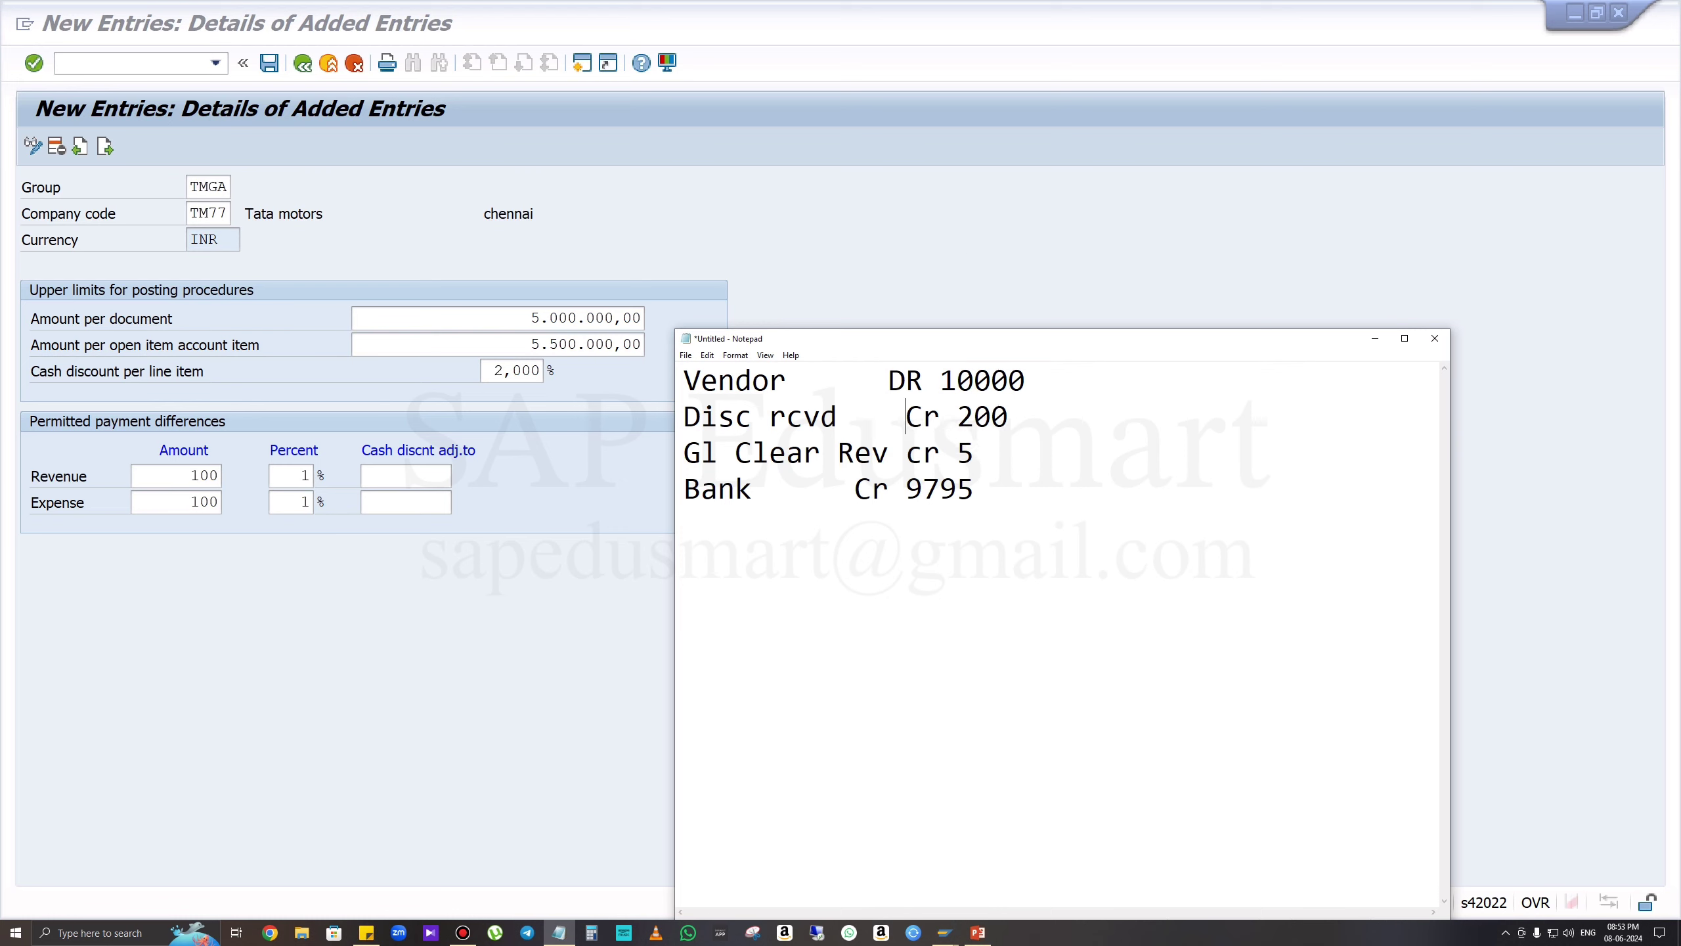
left_click(837, 488)
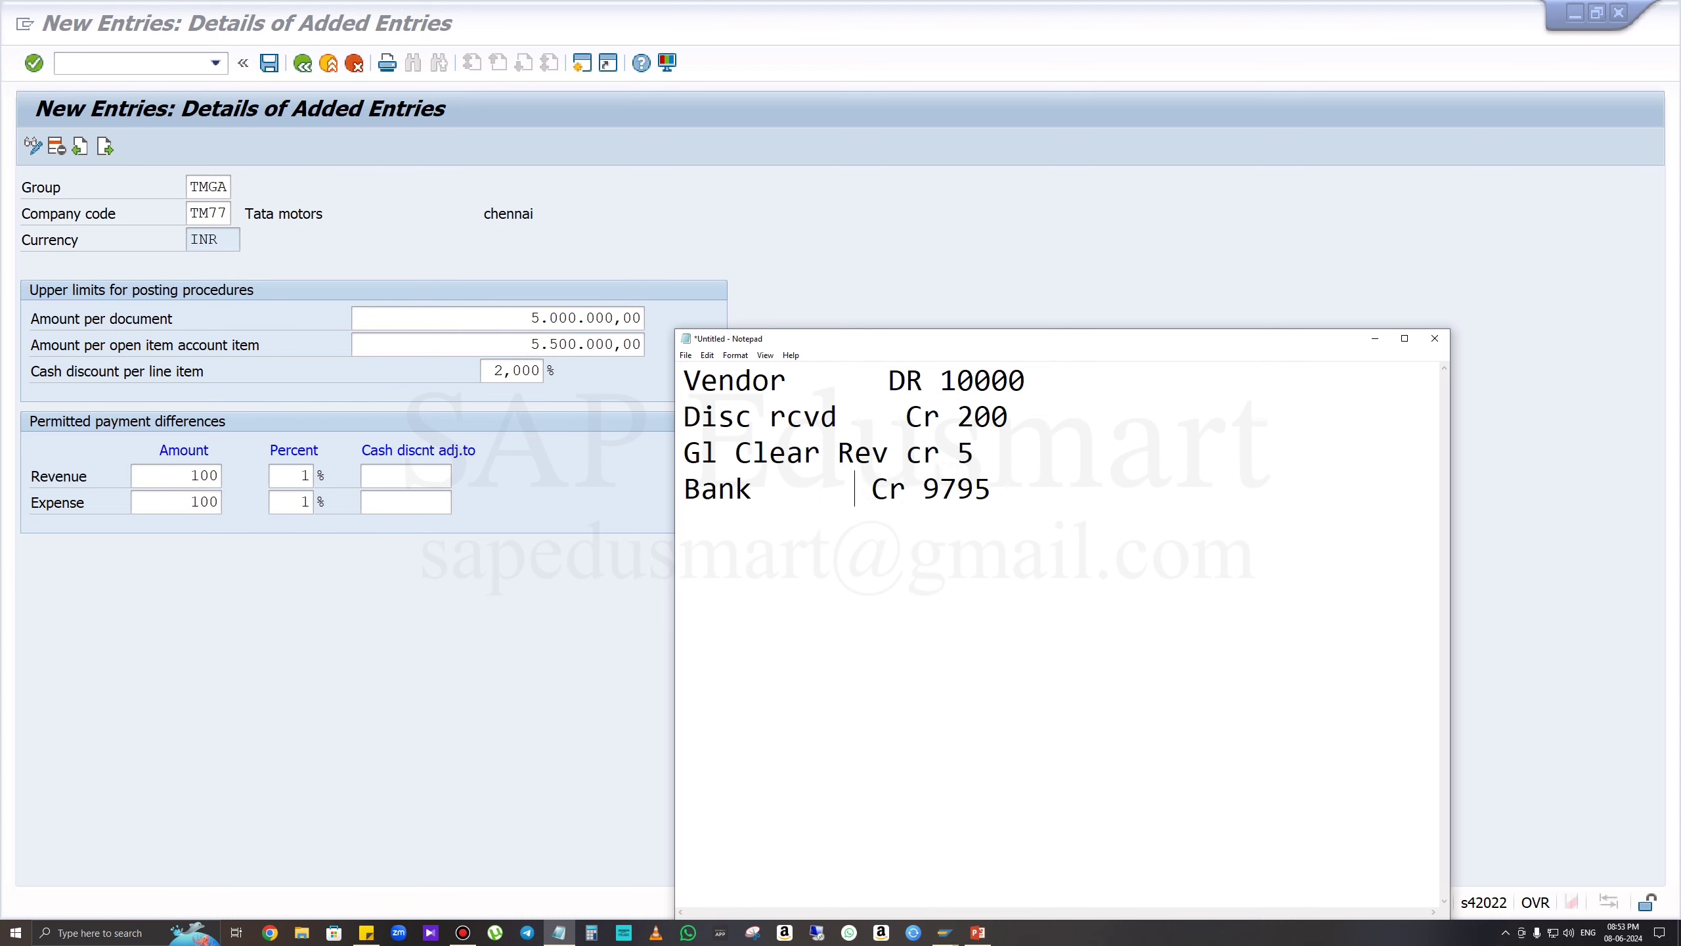
key("End")
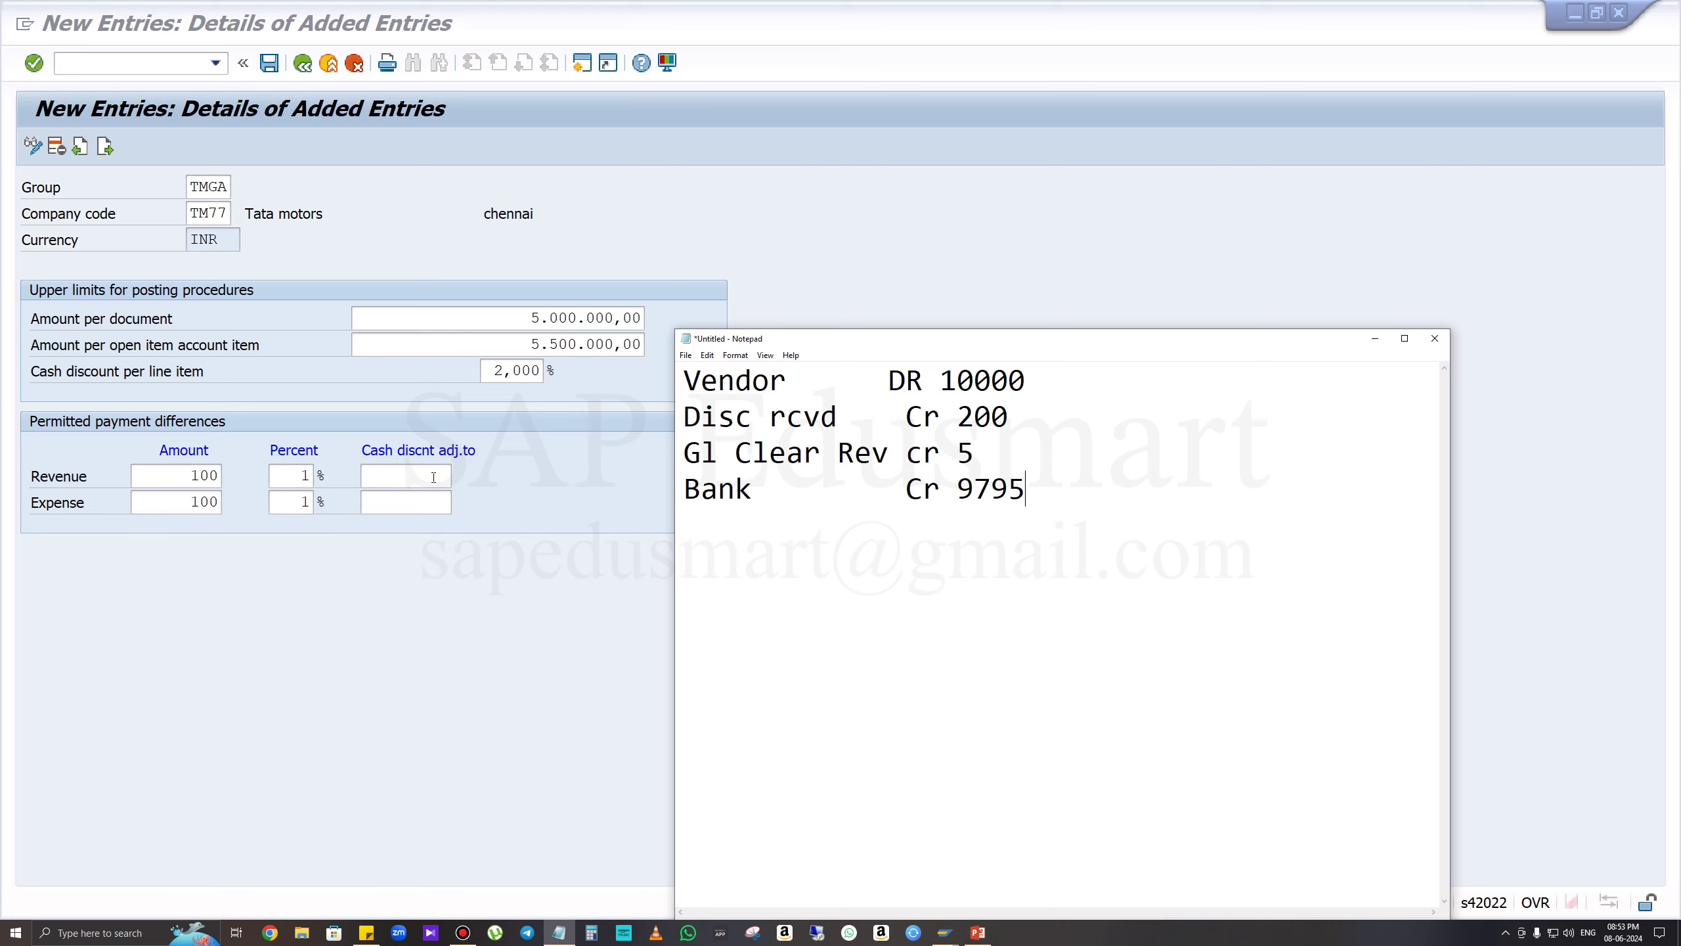
Return to SAP and set the cash discount adjustment to 5 for both revenue and expense.
left_click(434, 477)
type("5")
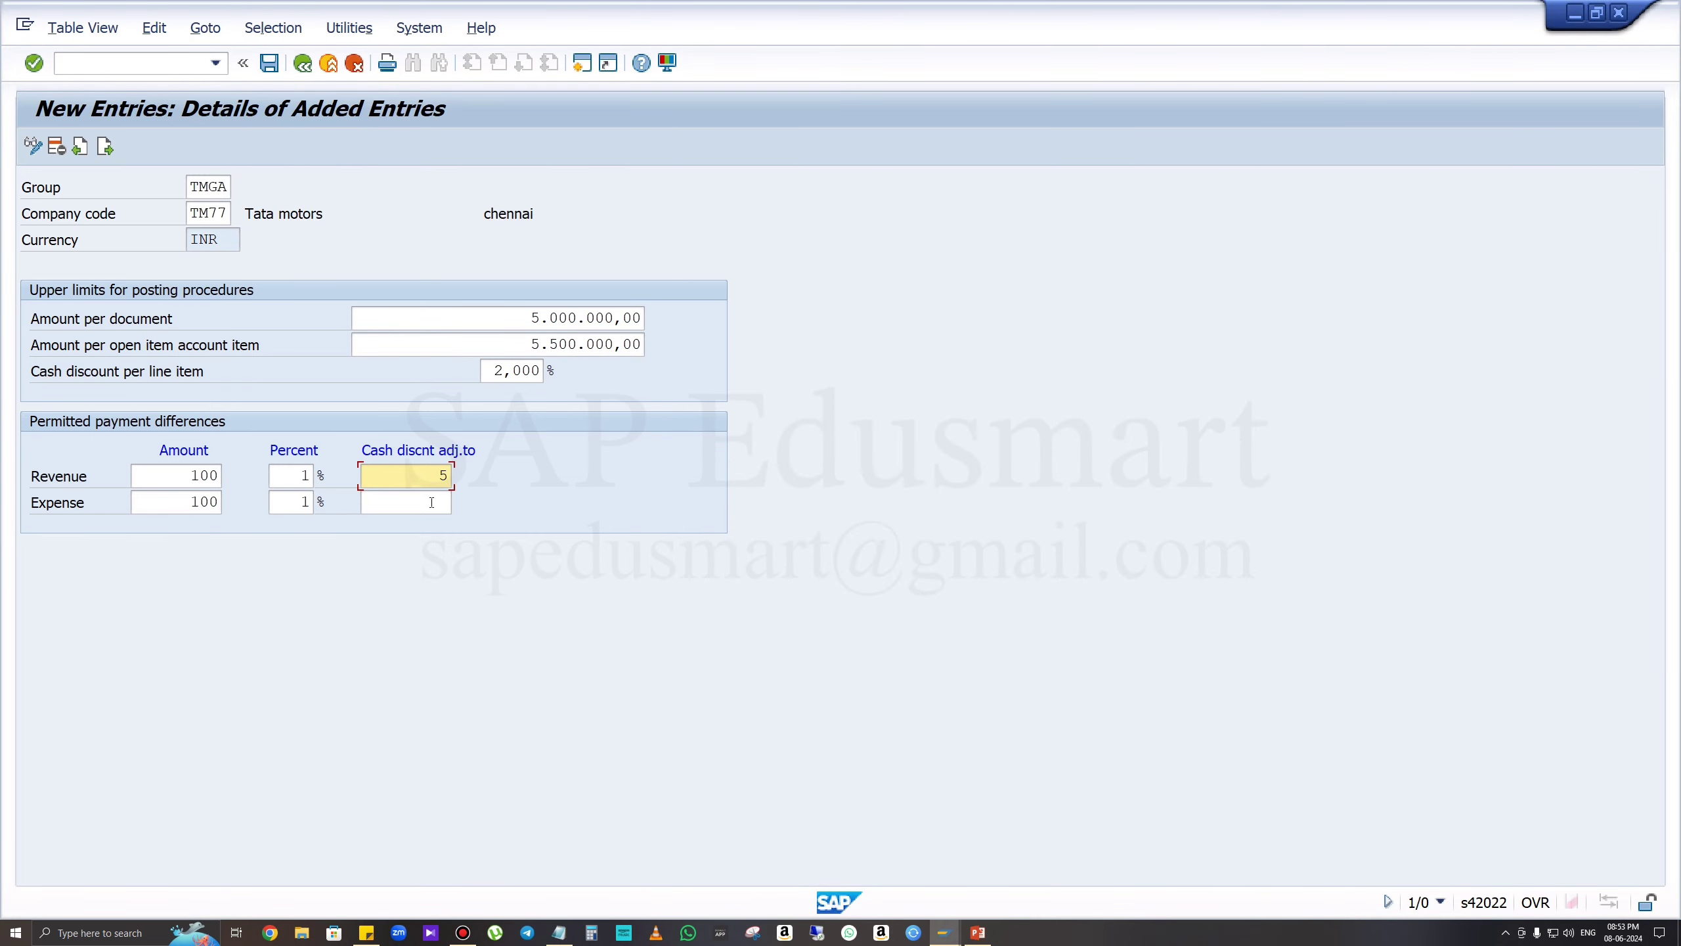
left_click(432, 502)
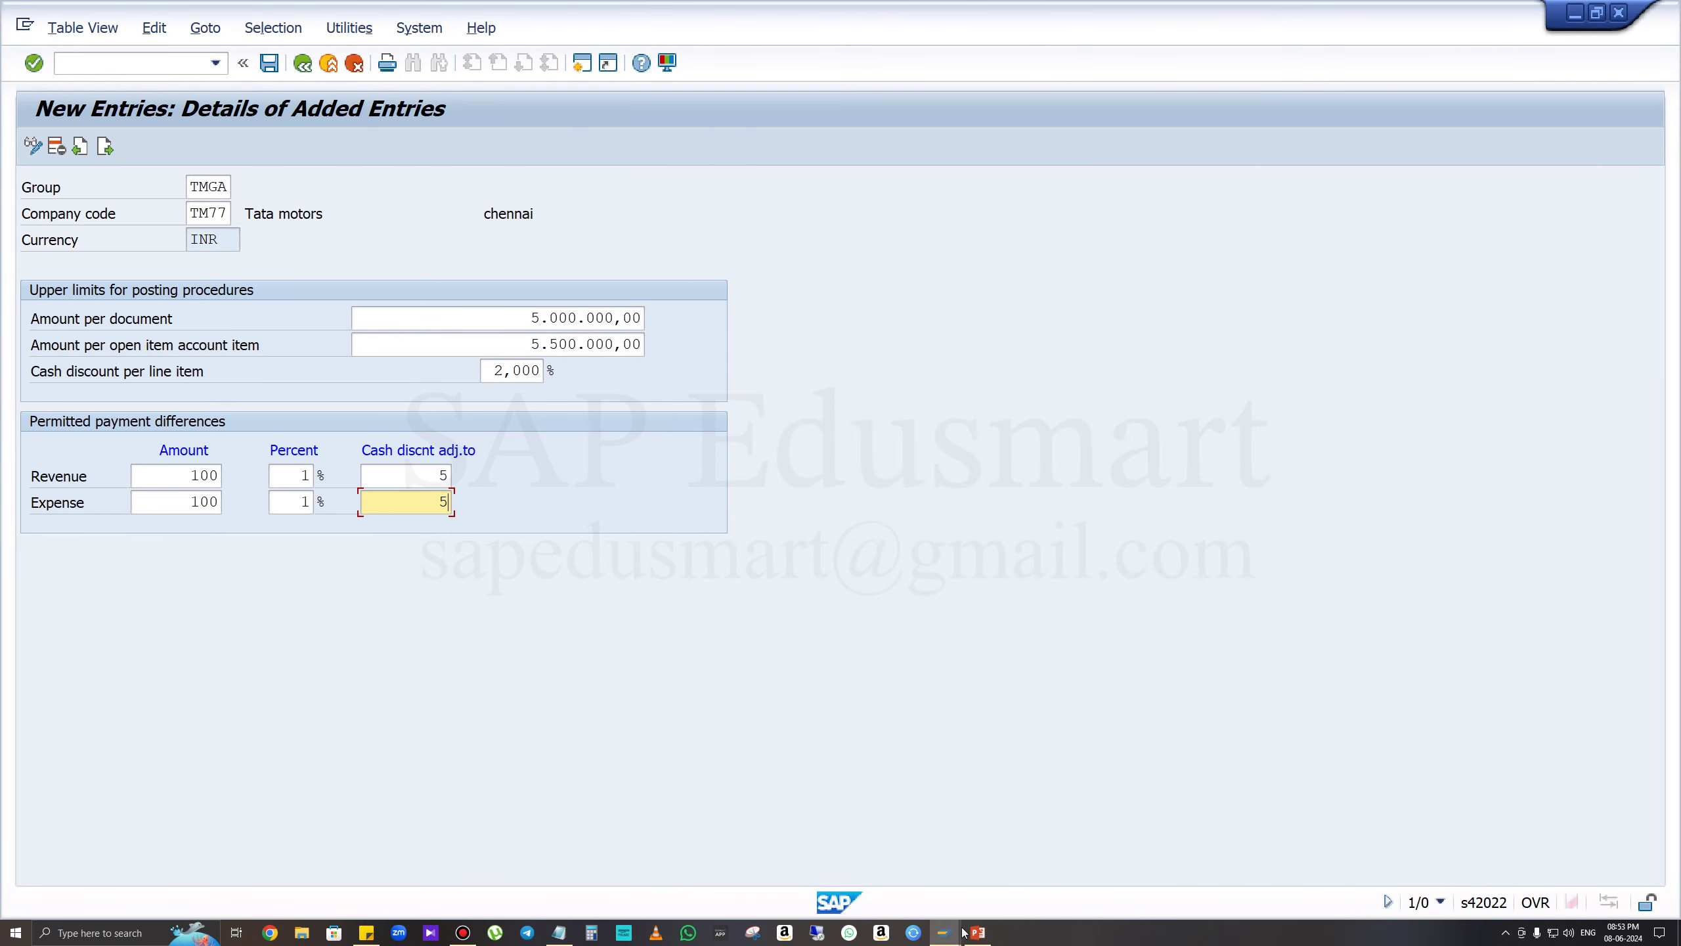
In Notepad, extend the Disc rcvd amount to 200+5 and delete the Gl Clear Rev line.
left_click(559, 933)
left_click_drag(974, 453, 958, 454)
left_click(1015, 424)
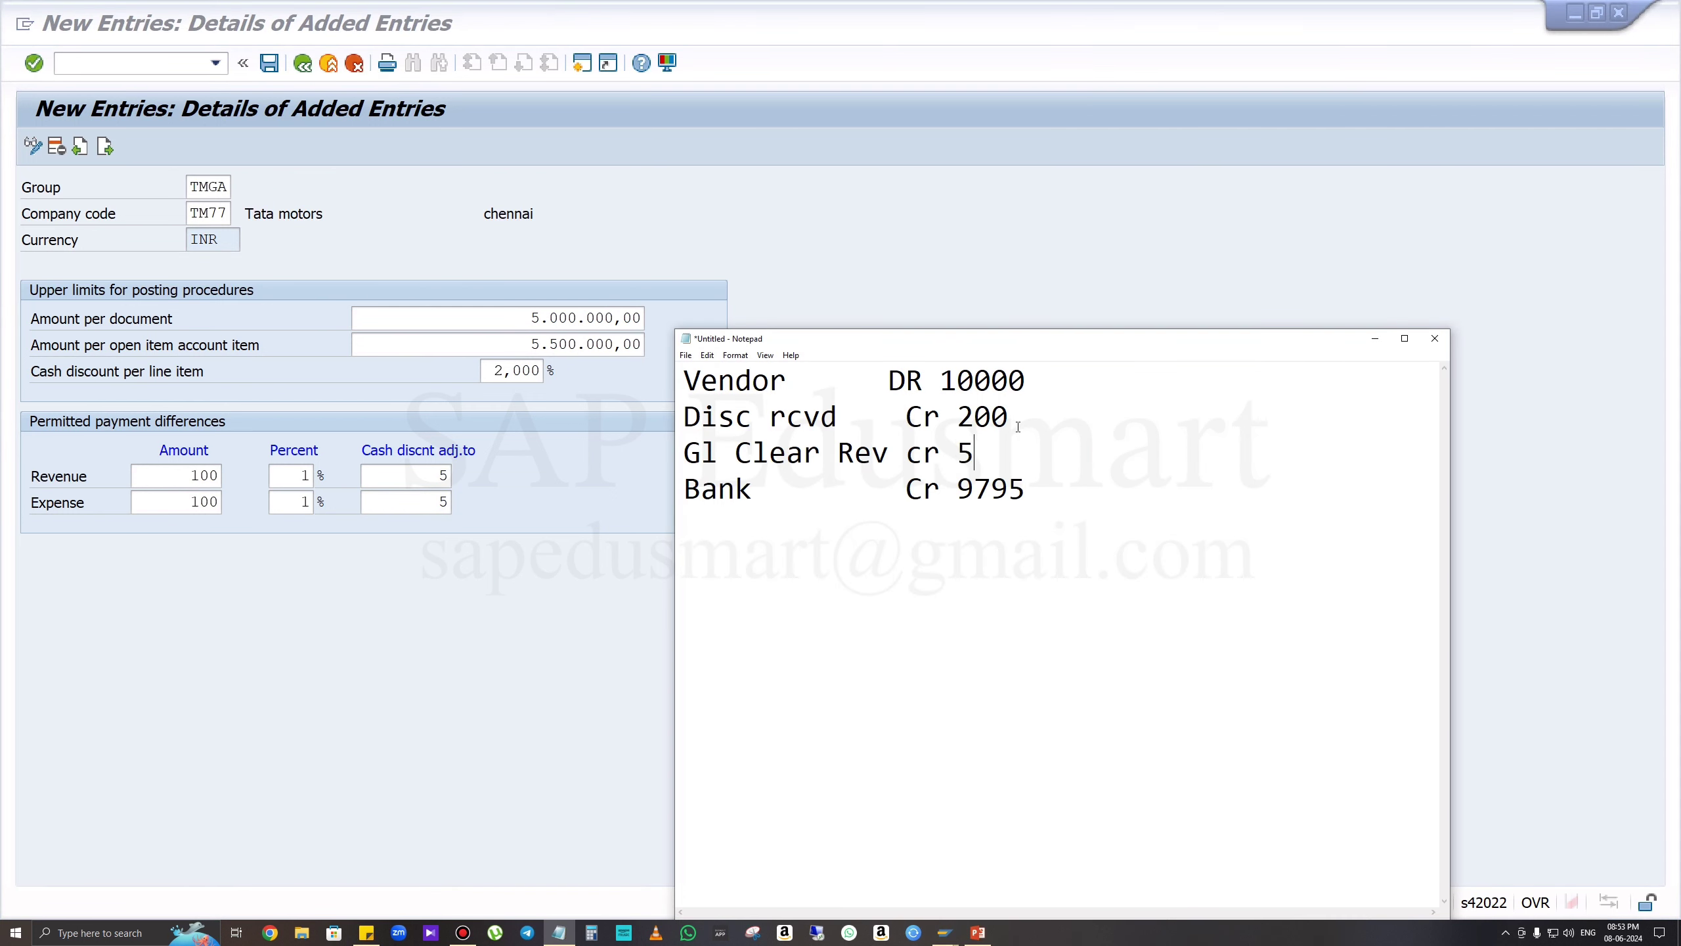
type("+5")
left_click_drag(974, 453, 687, 454)
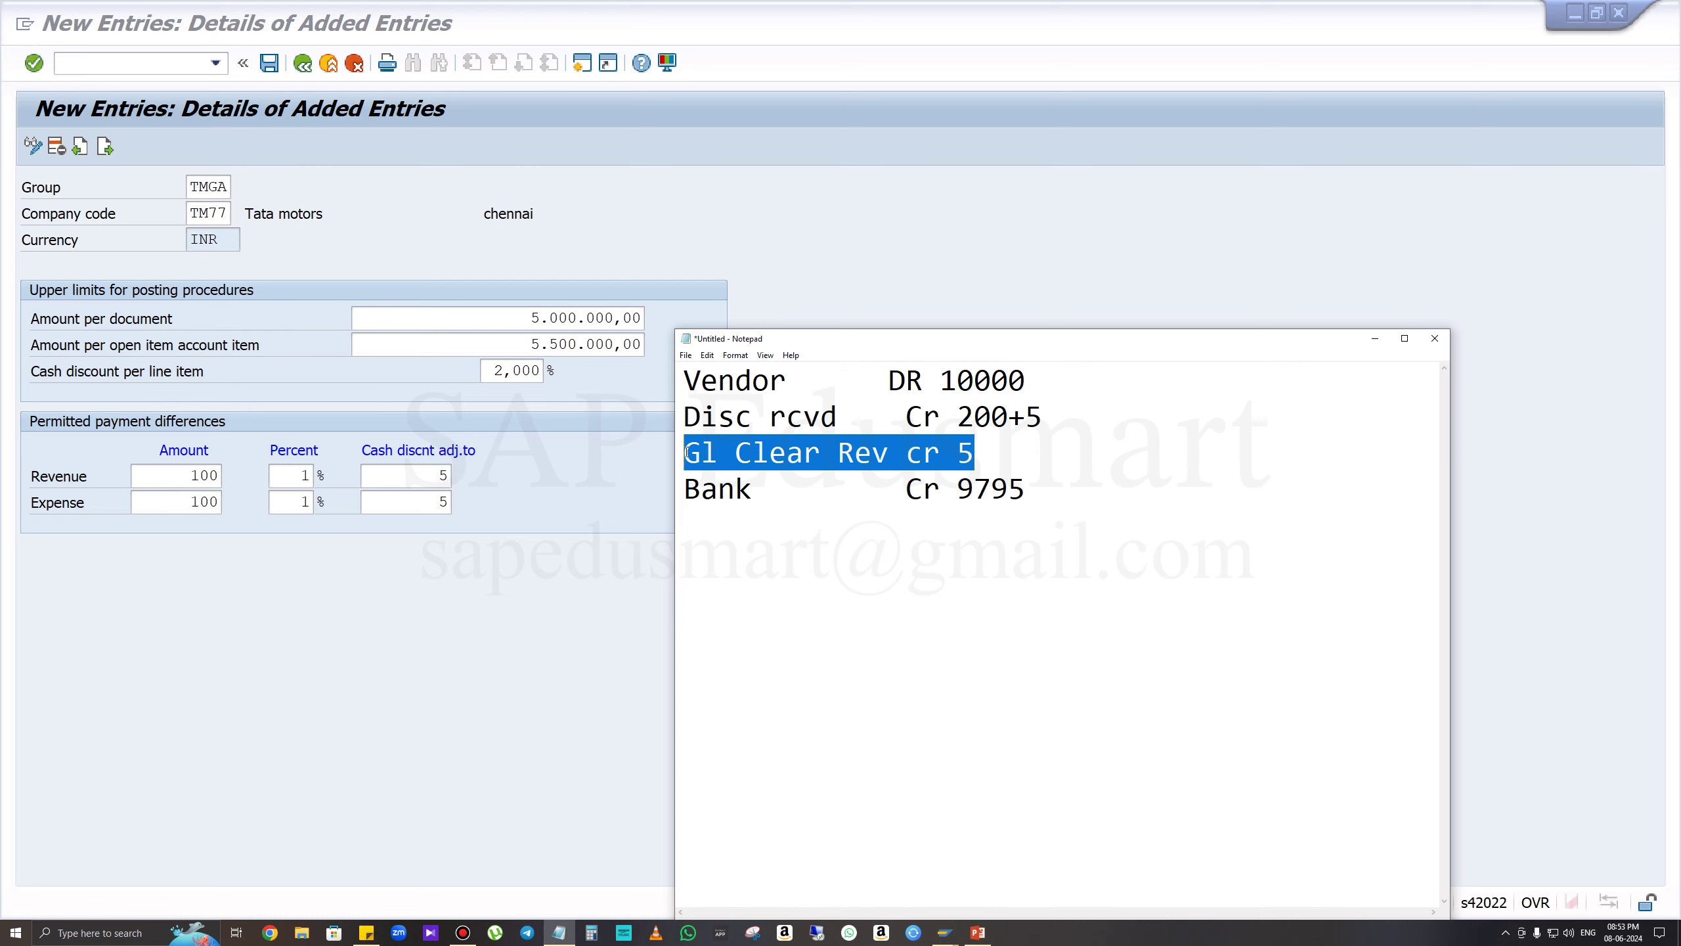
key("BackSpace")
key("BackSpace")
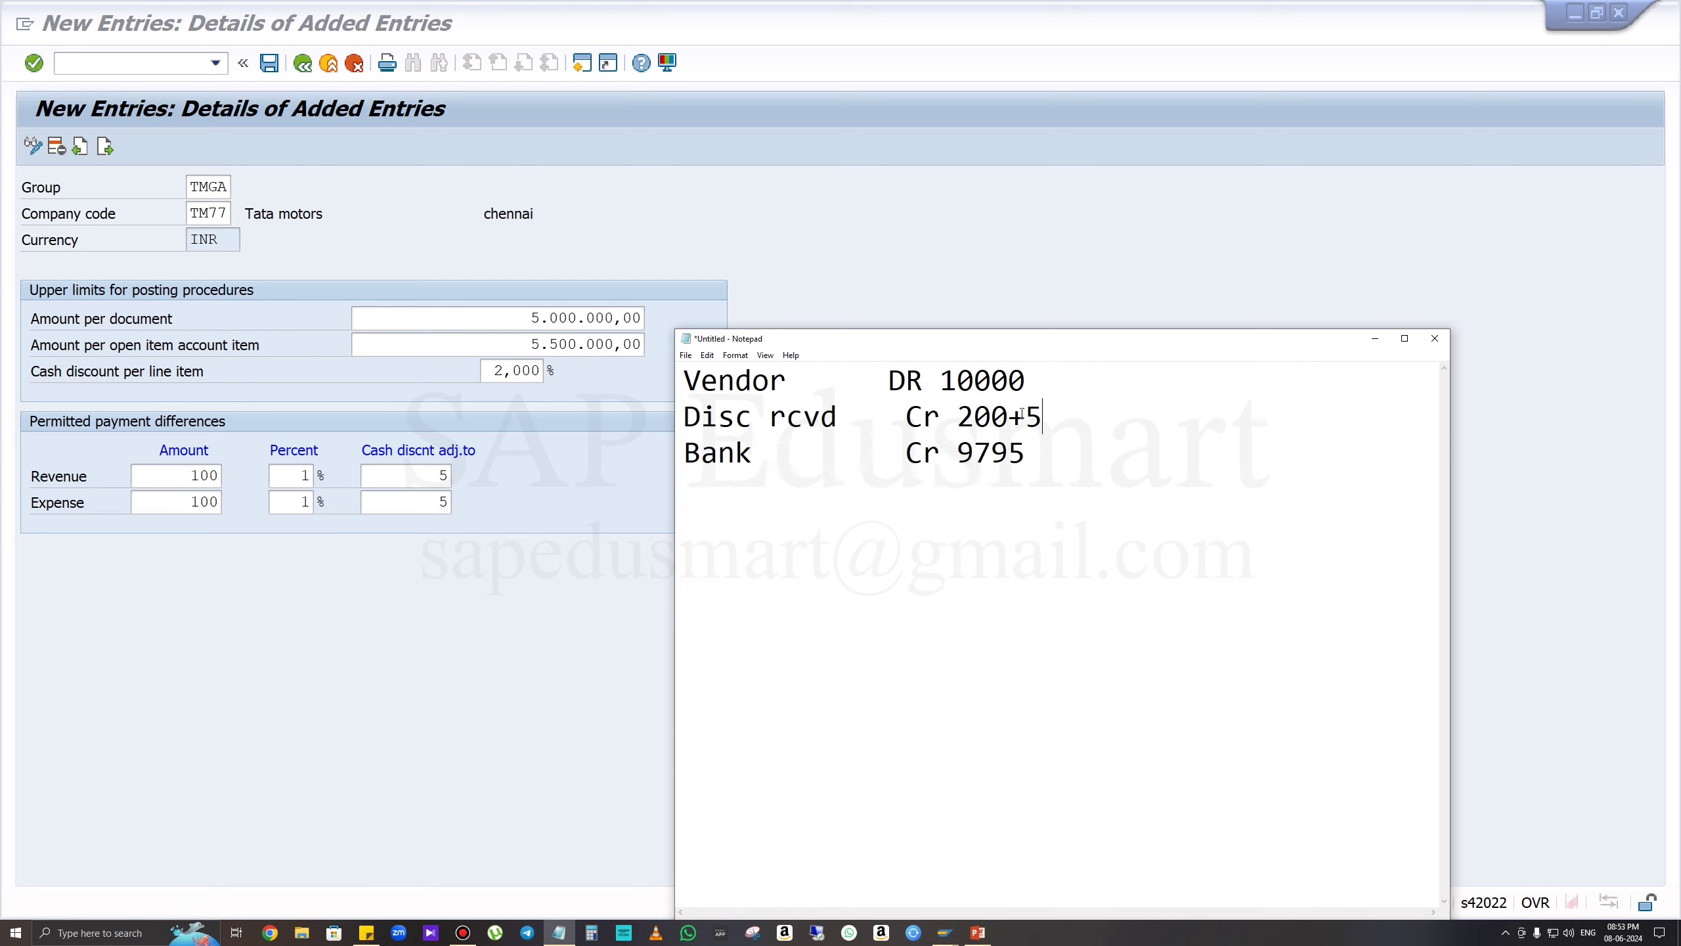
Restore the Disc rcvd amount to 200 and set the Bank amount to 9790.
key("BackSpace")
key("BackSpace")
key("BackSpace")
type("5")
key("BackSpace")
type("0")
left_click(1019, 417)
key("BackSpace")
type("0")
Insert the line "Gl clng gain cr 10" above Bank and minimize the Notepad window.
key("Return")
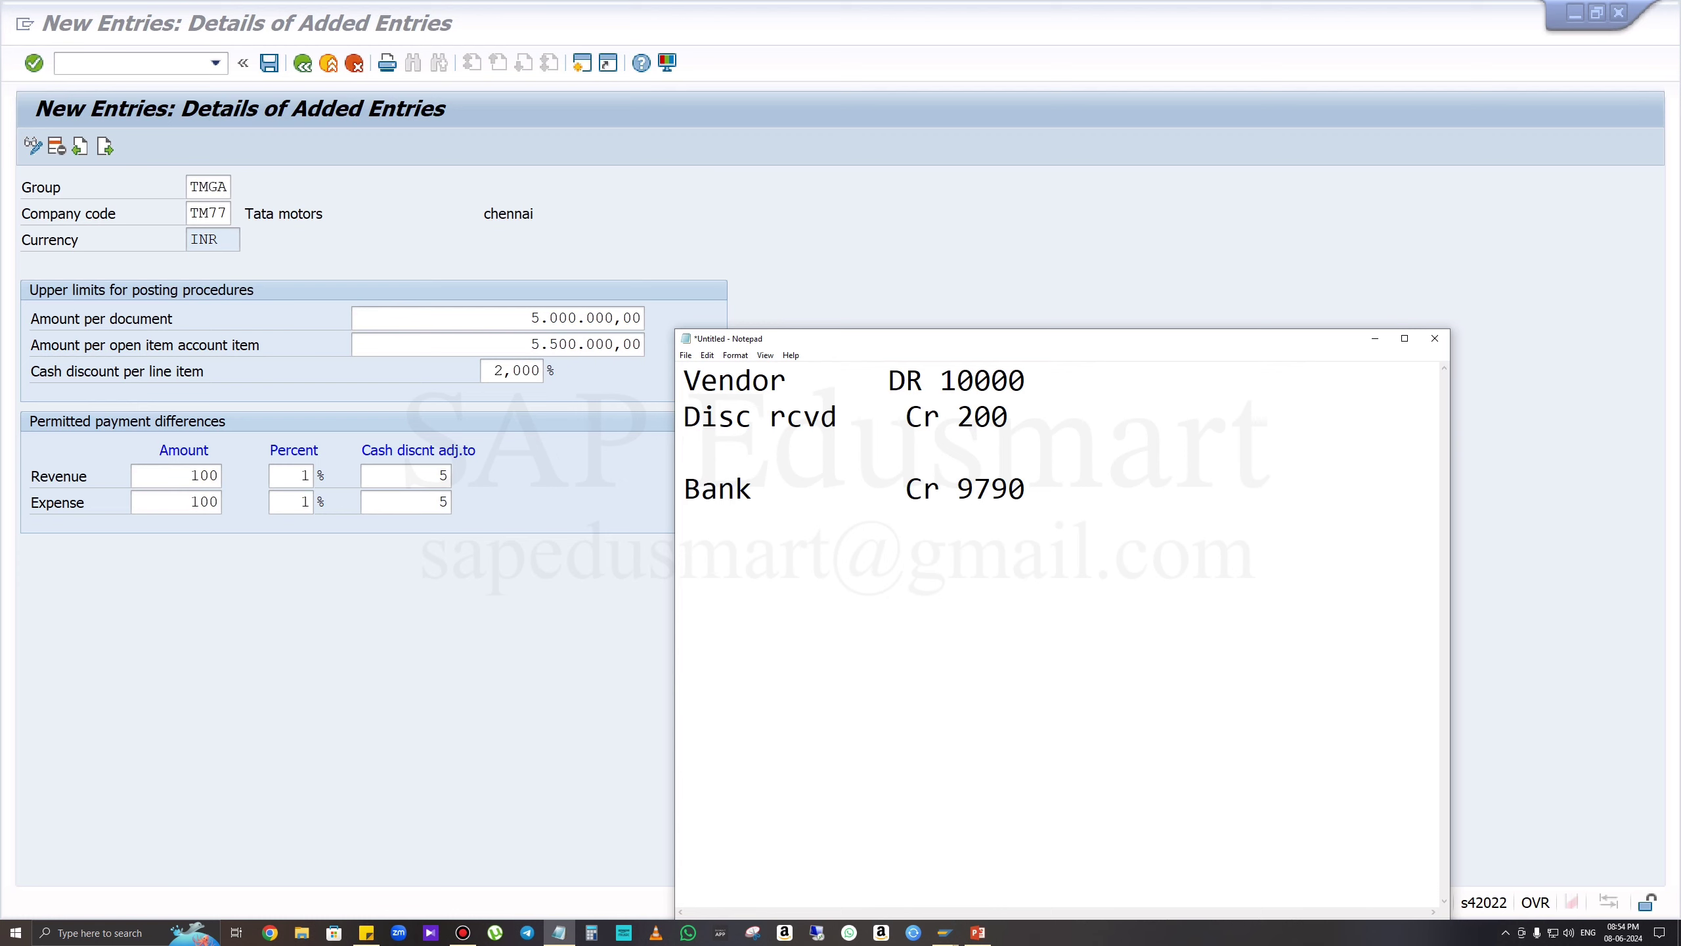
type("Gl clng gai")
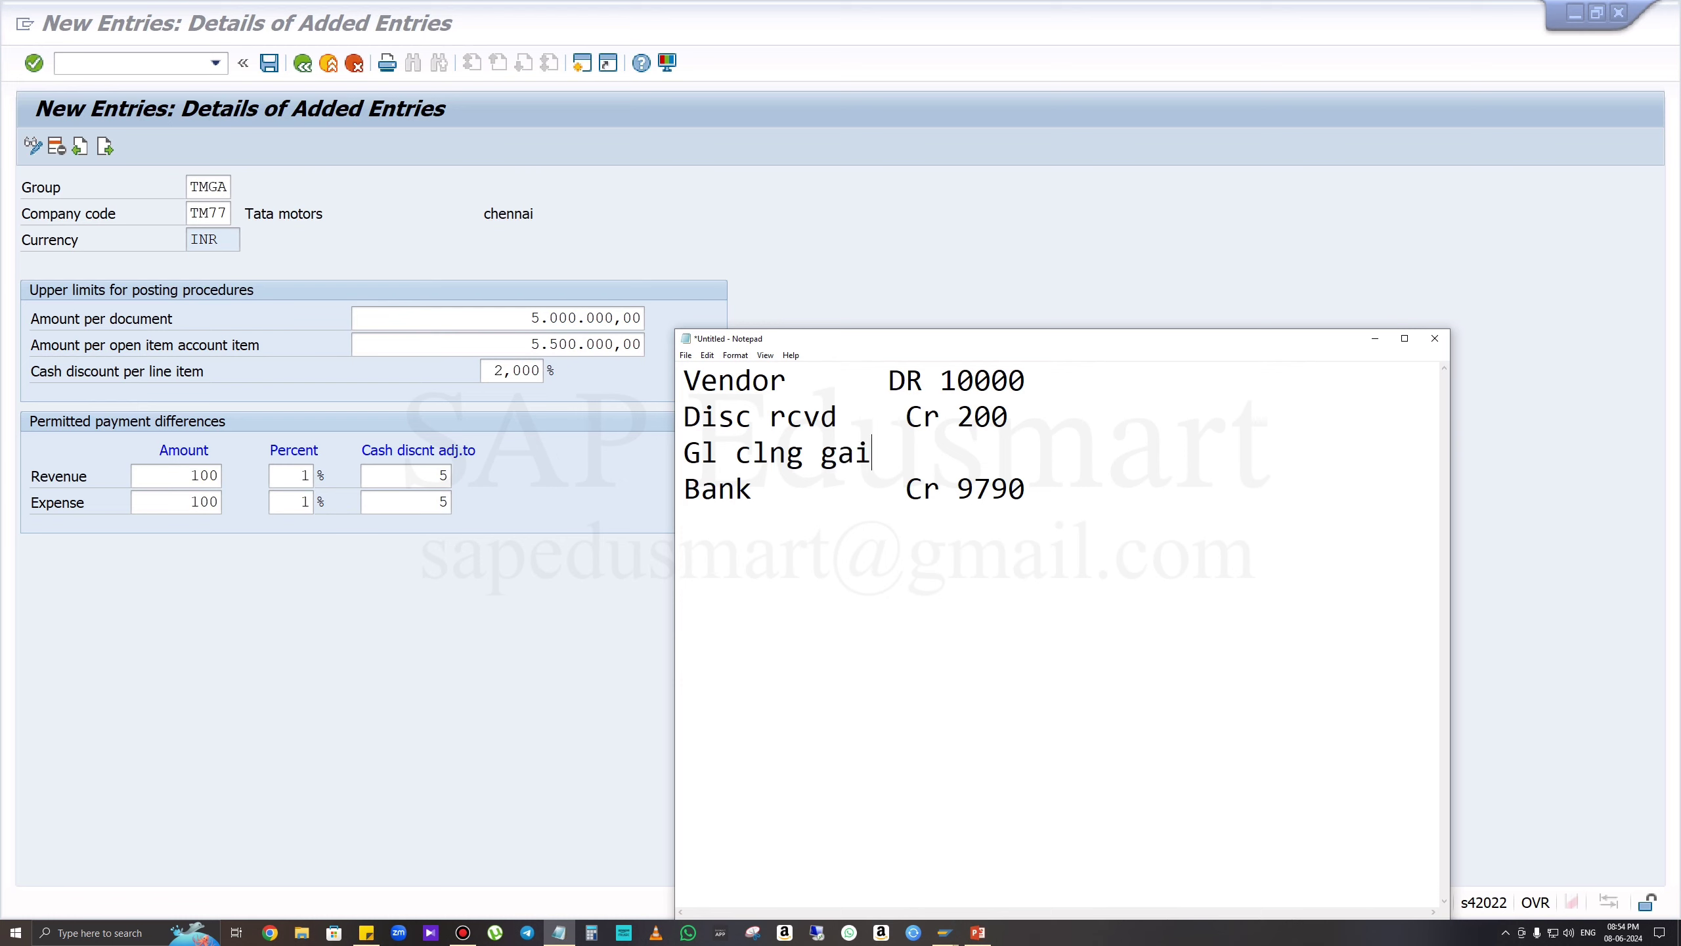
type("n cr 10")
left_click(1374, 338)
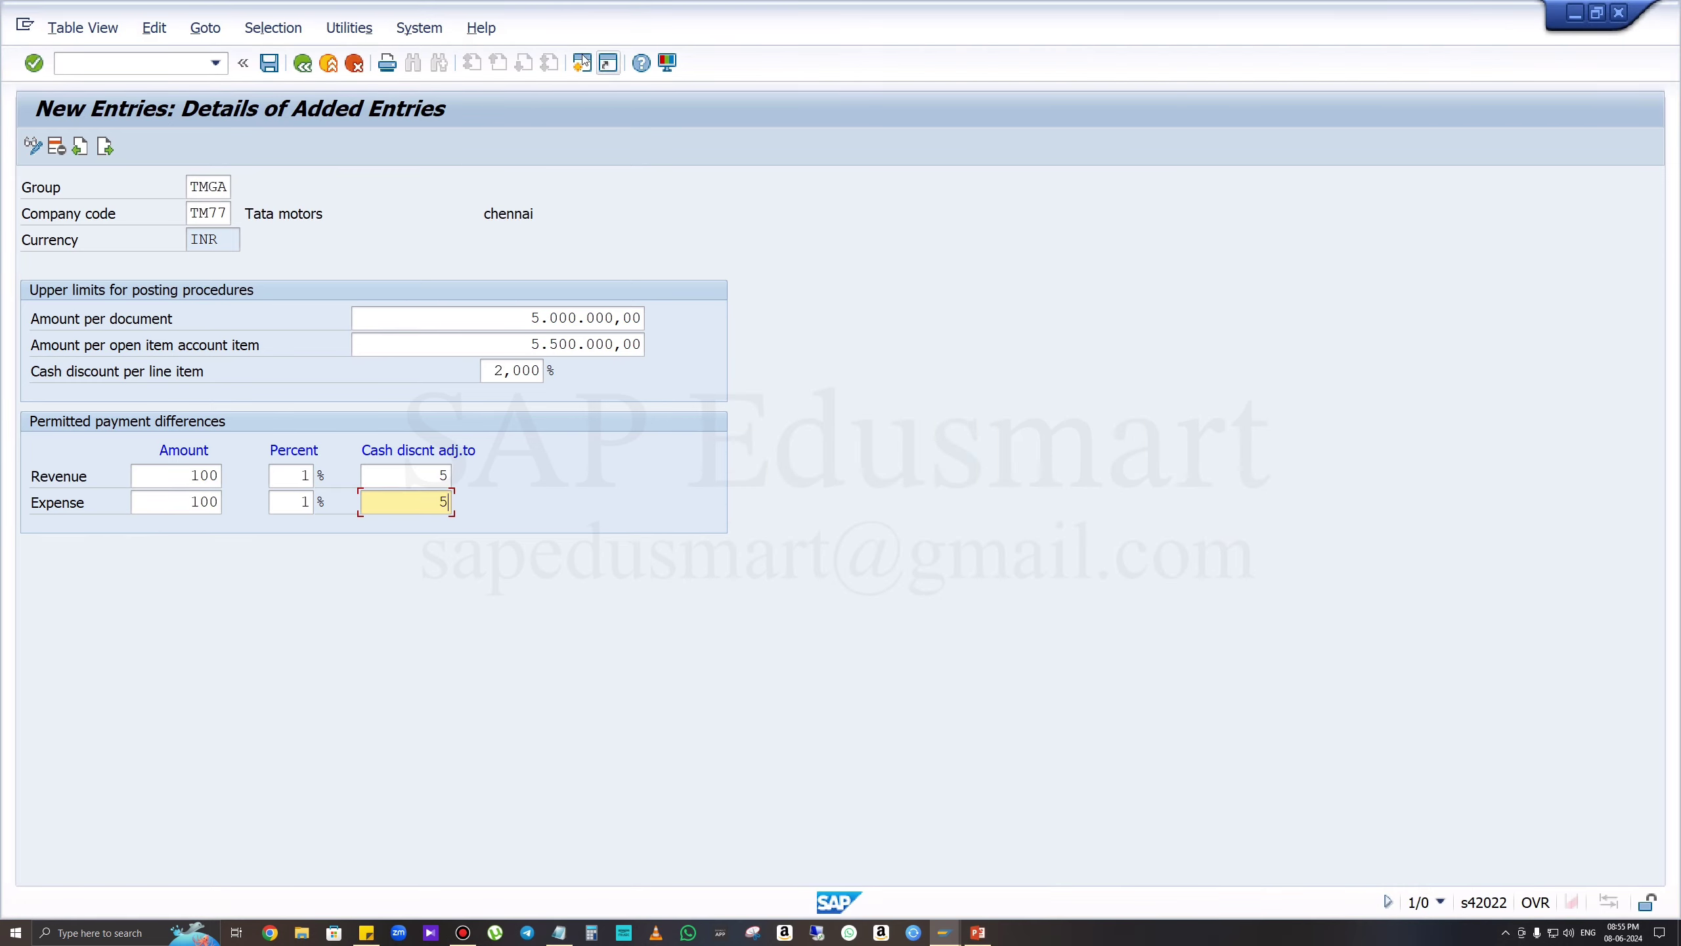
Open transaction OBA3 in a new SAP session and start a new customer/vendor tolerance entry.
left_click(582, 63)
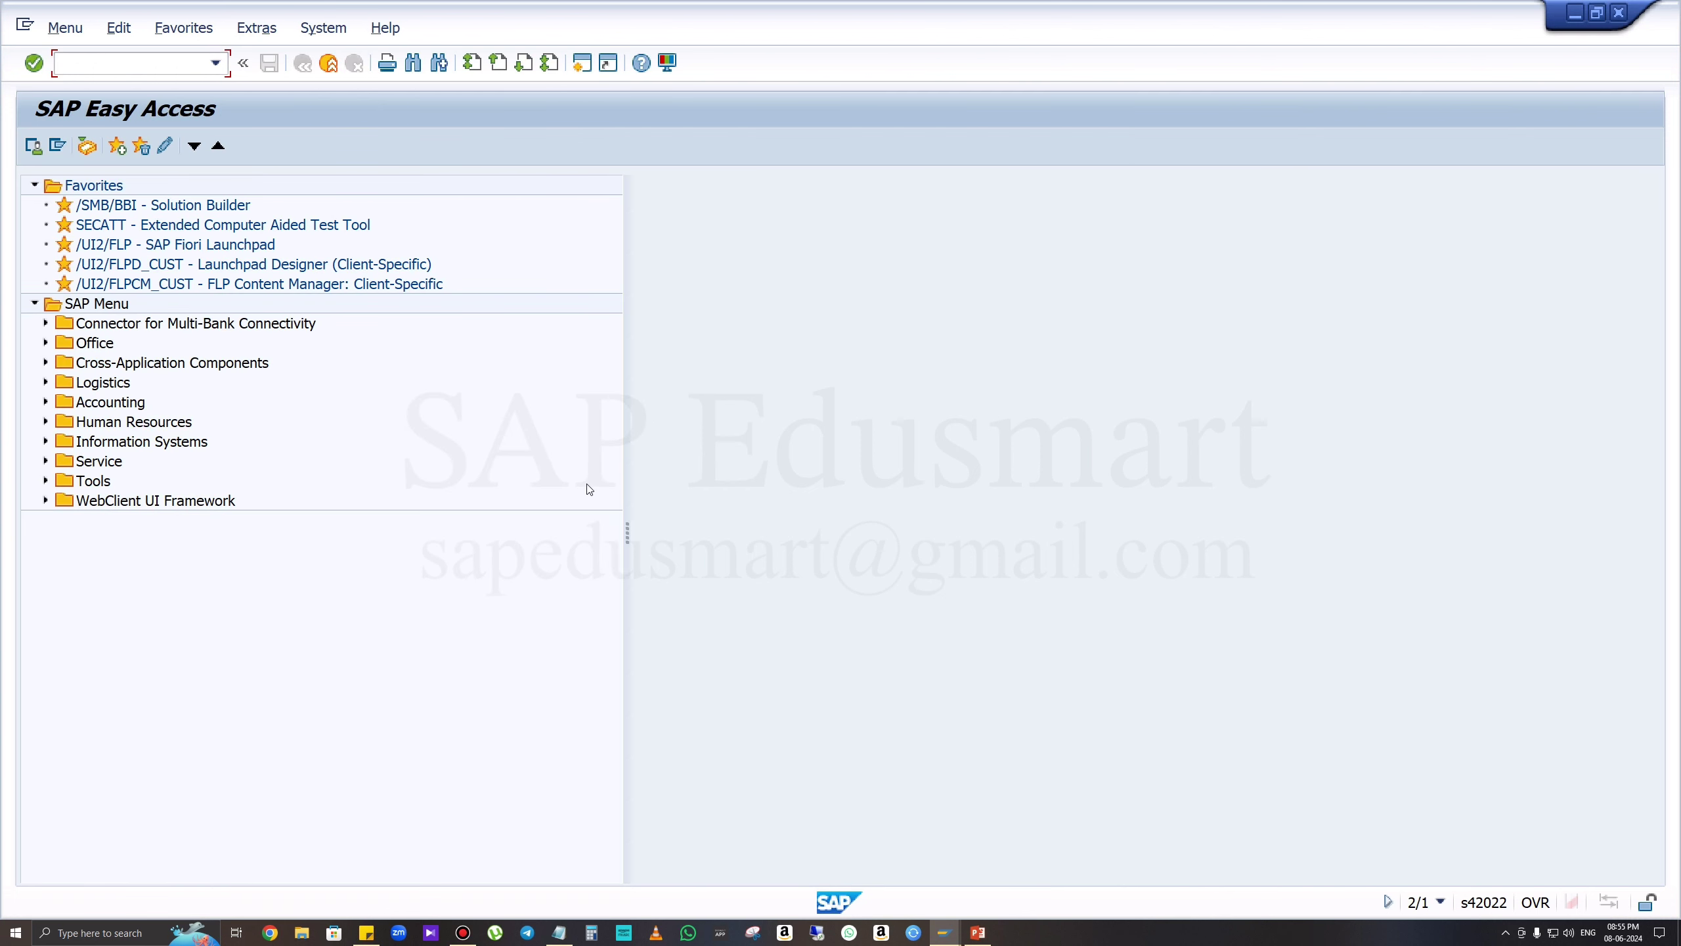
type("oba3")
key("Return")
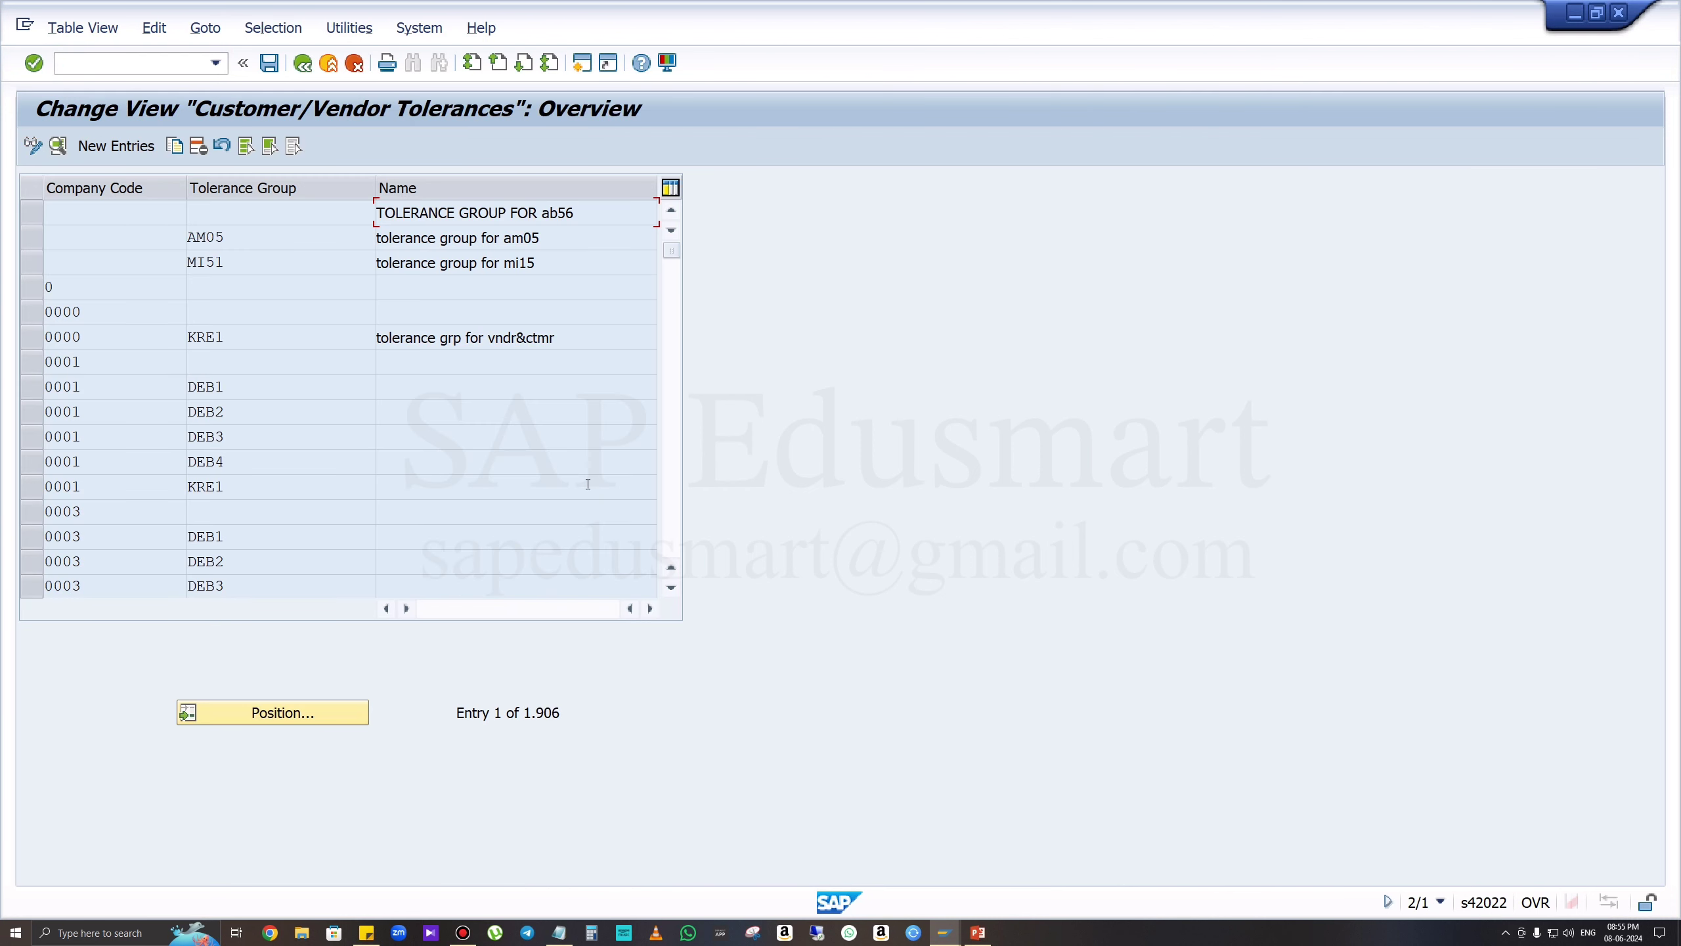
left_click(115, 145)
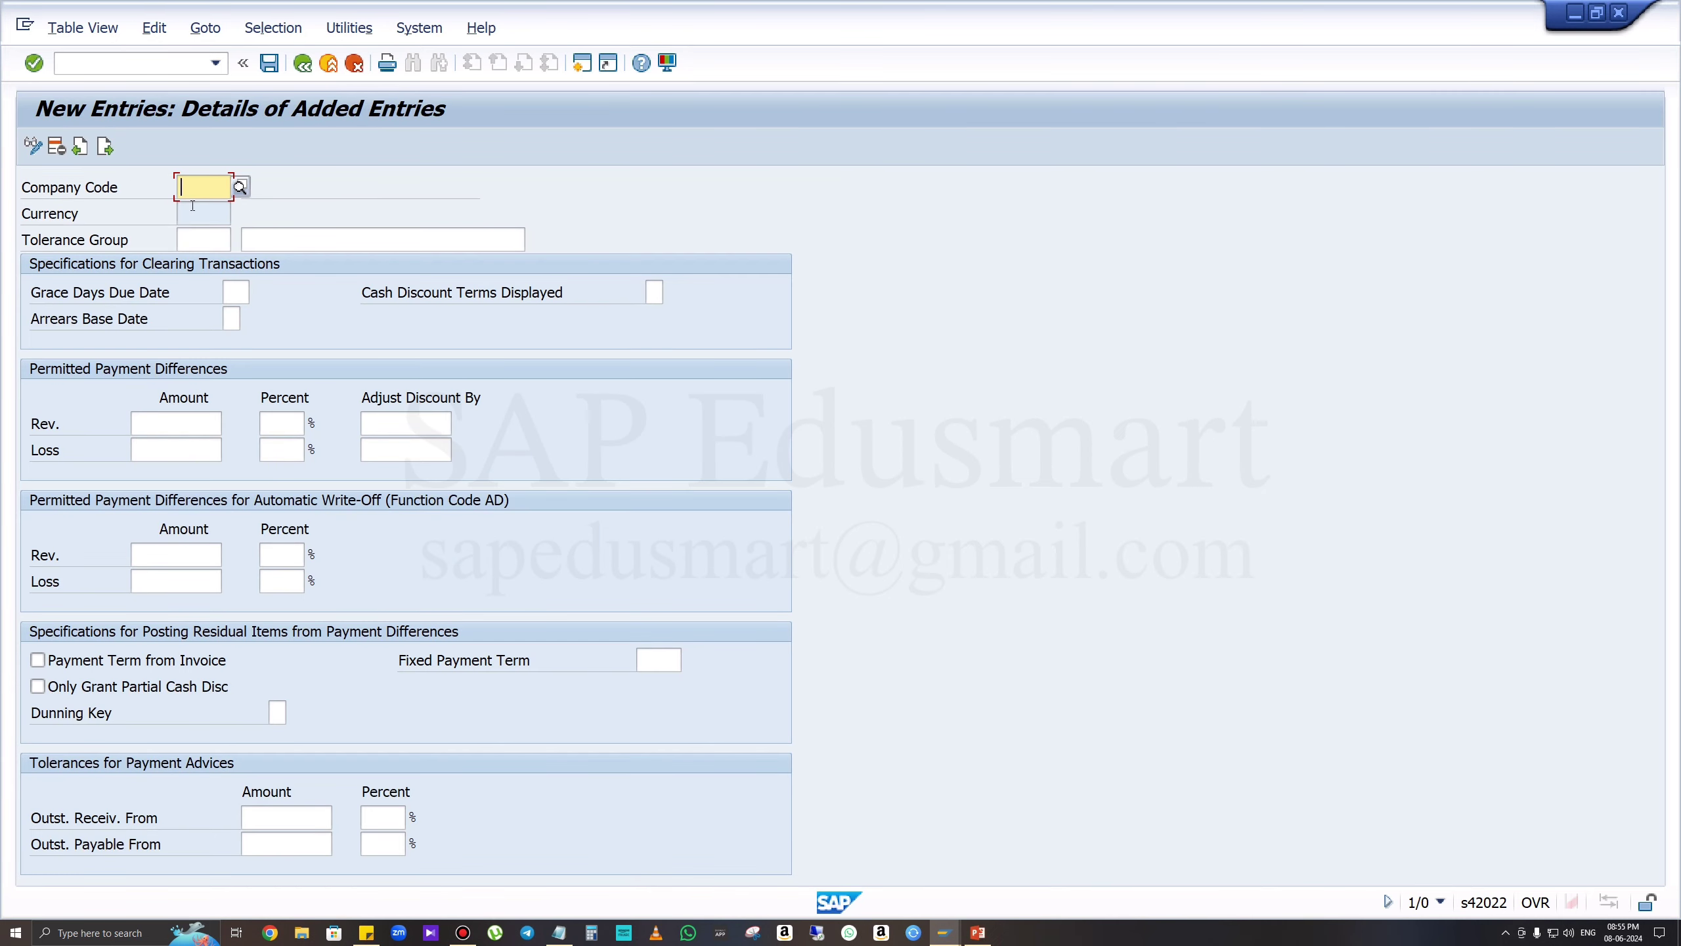
Enter tm77 as the company code and tm77 as the tolerance group of the new entry.
type("ts")
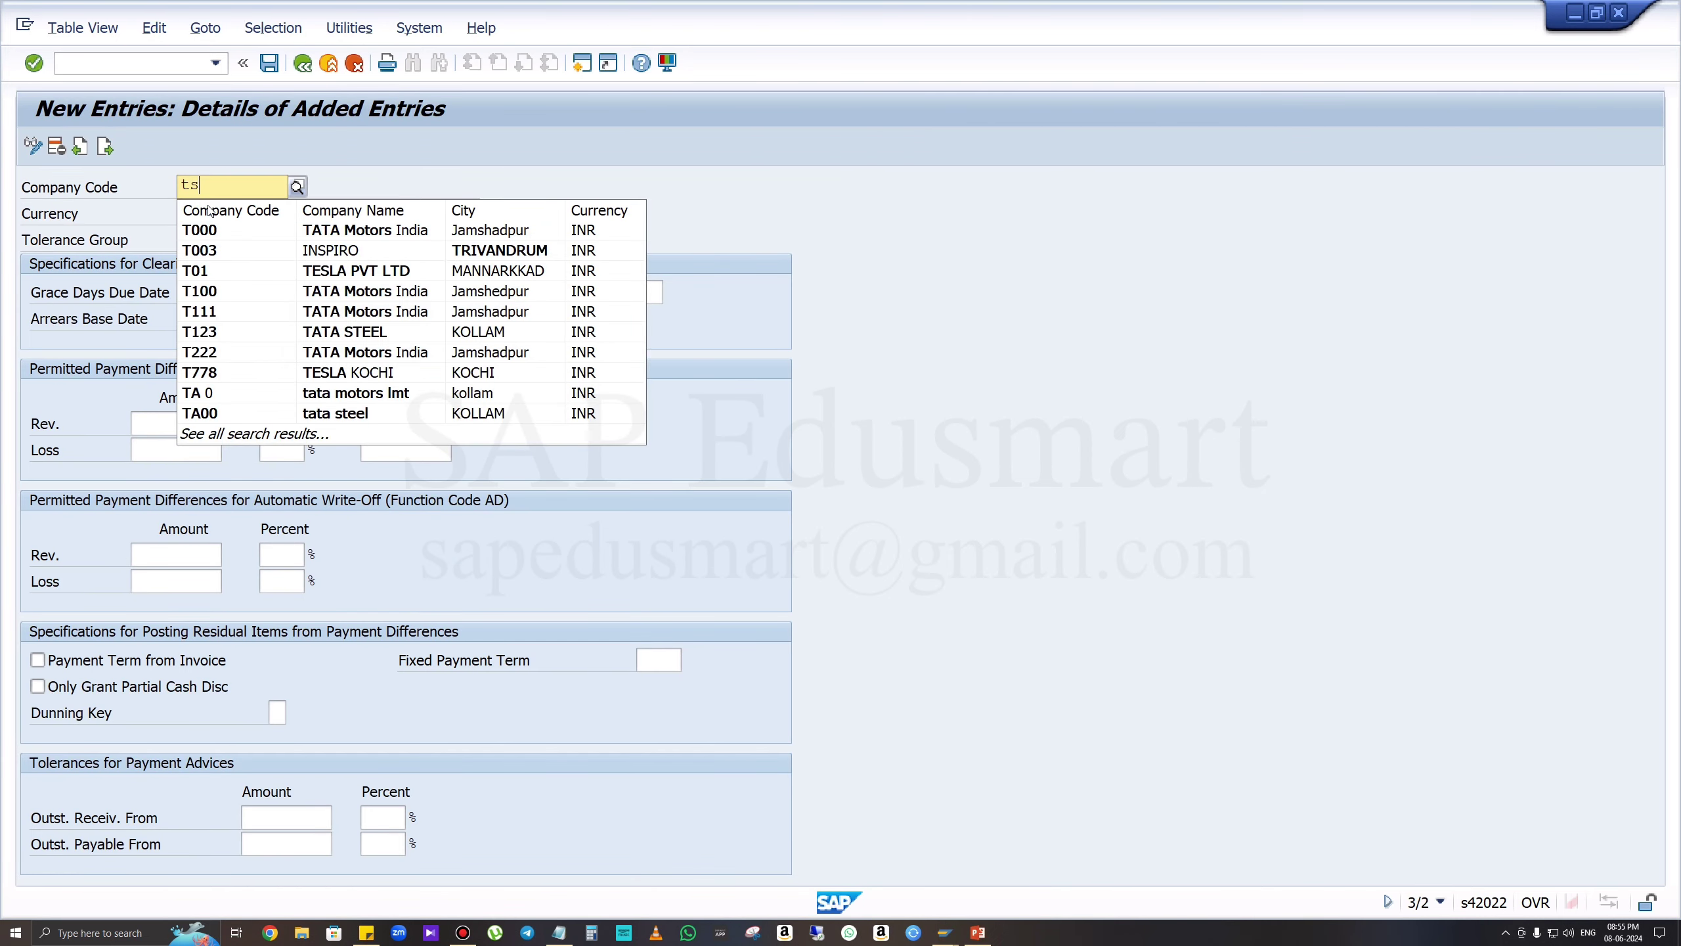
key("BackSpace")
type("m77")
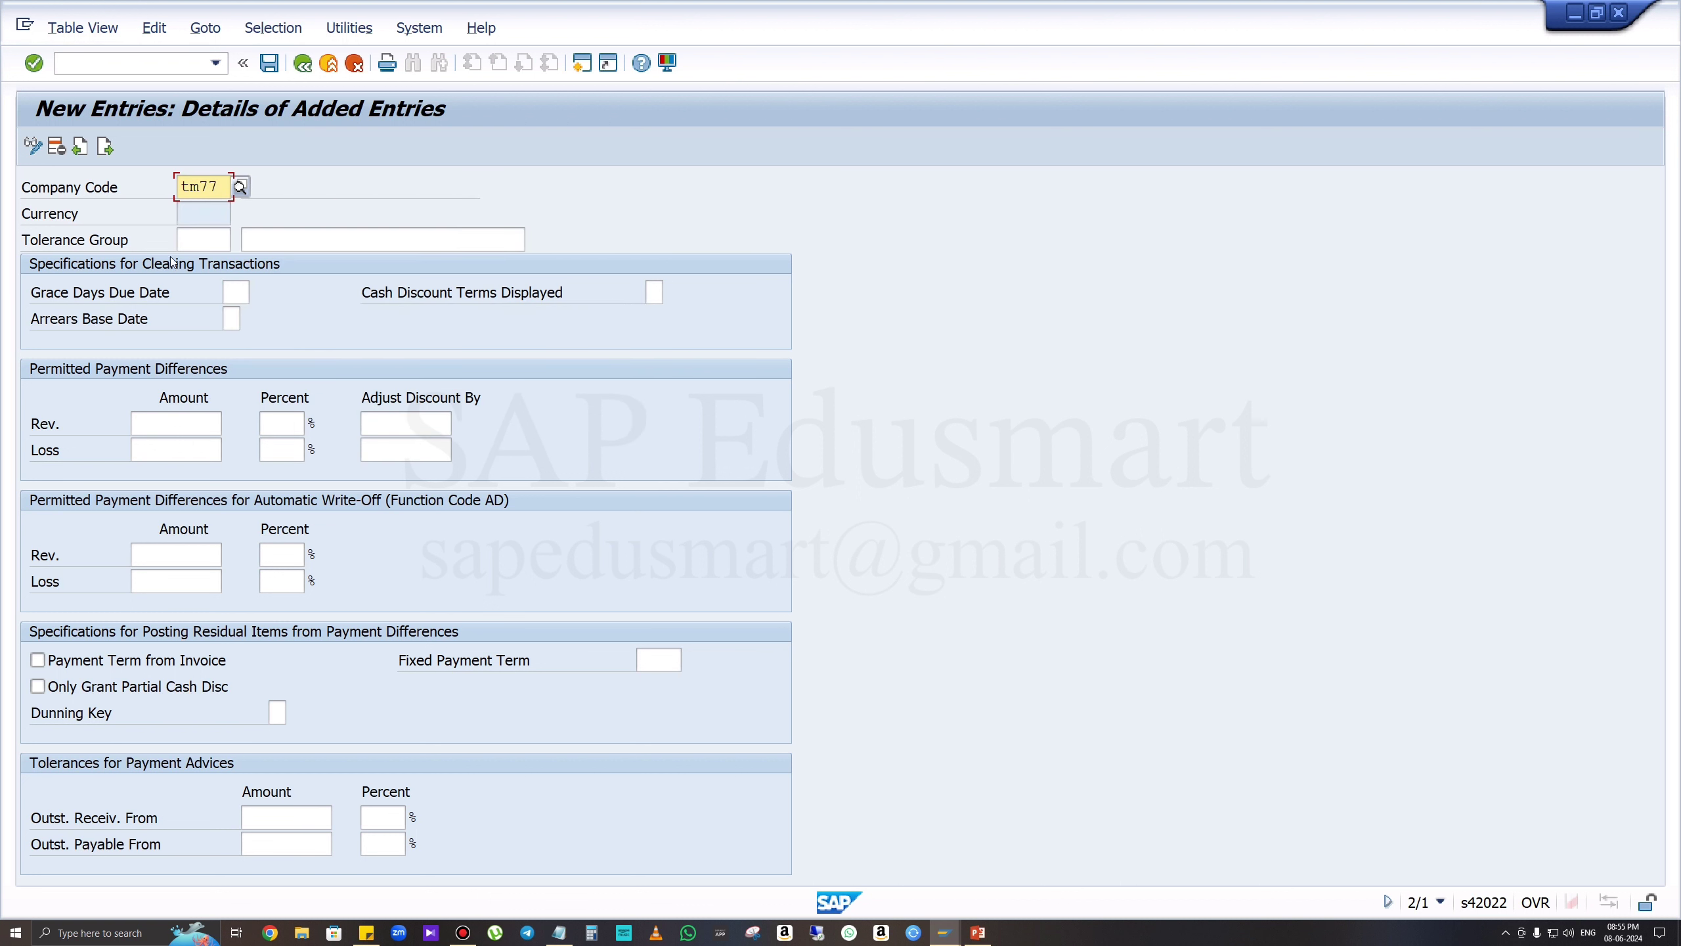
left_click(198, 243)
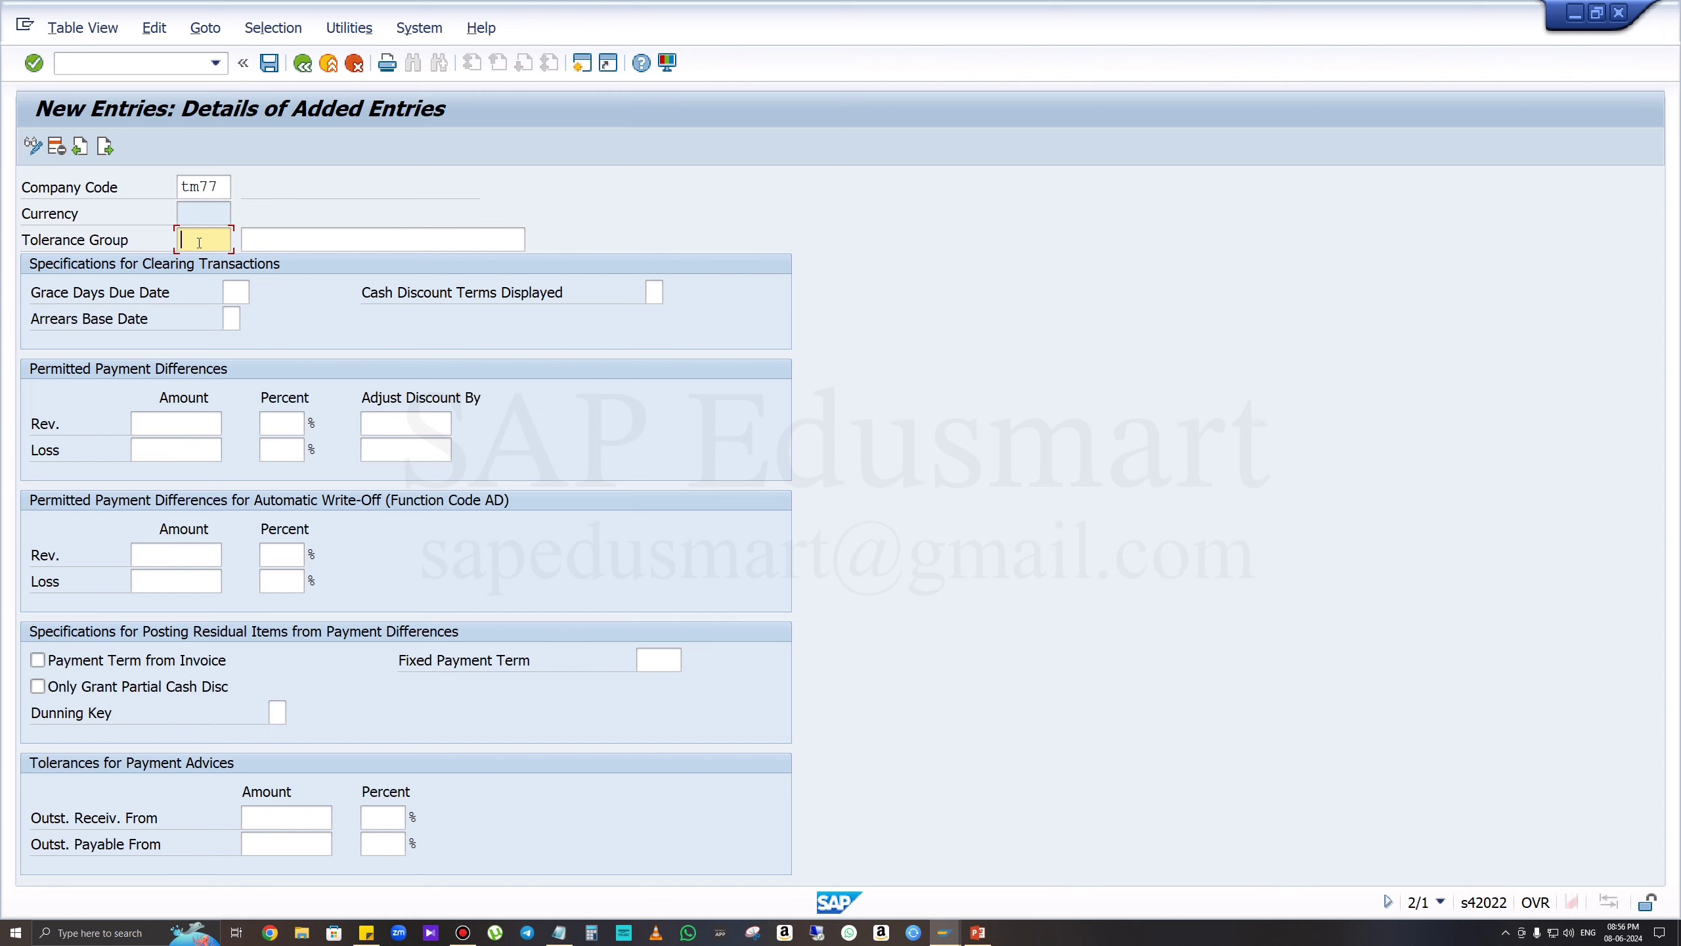
type("tm77")
left_click(175, 423)
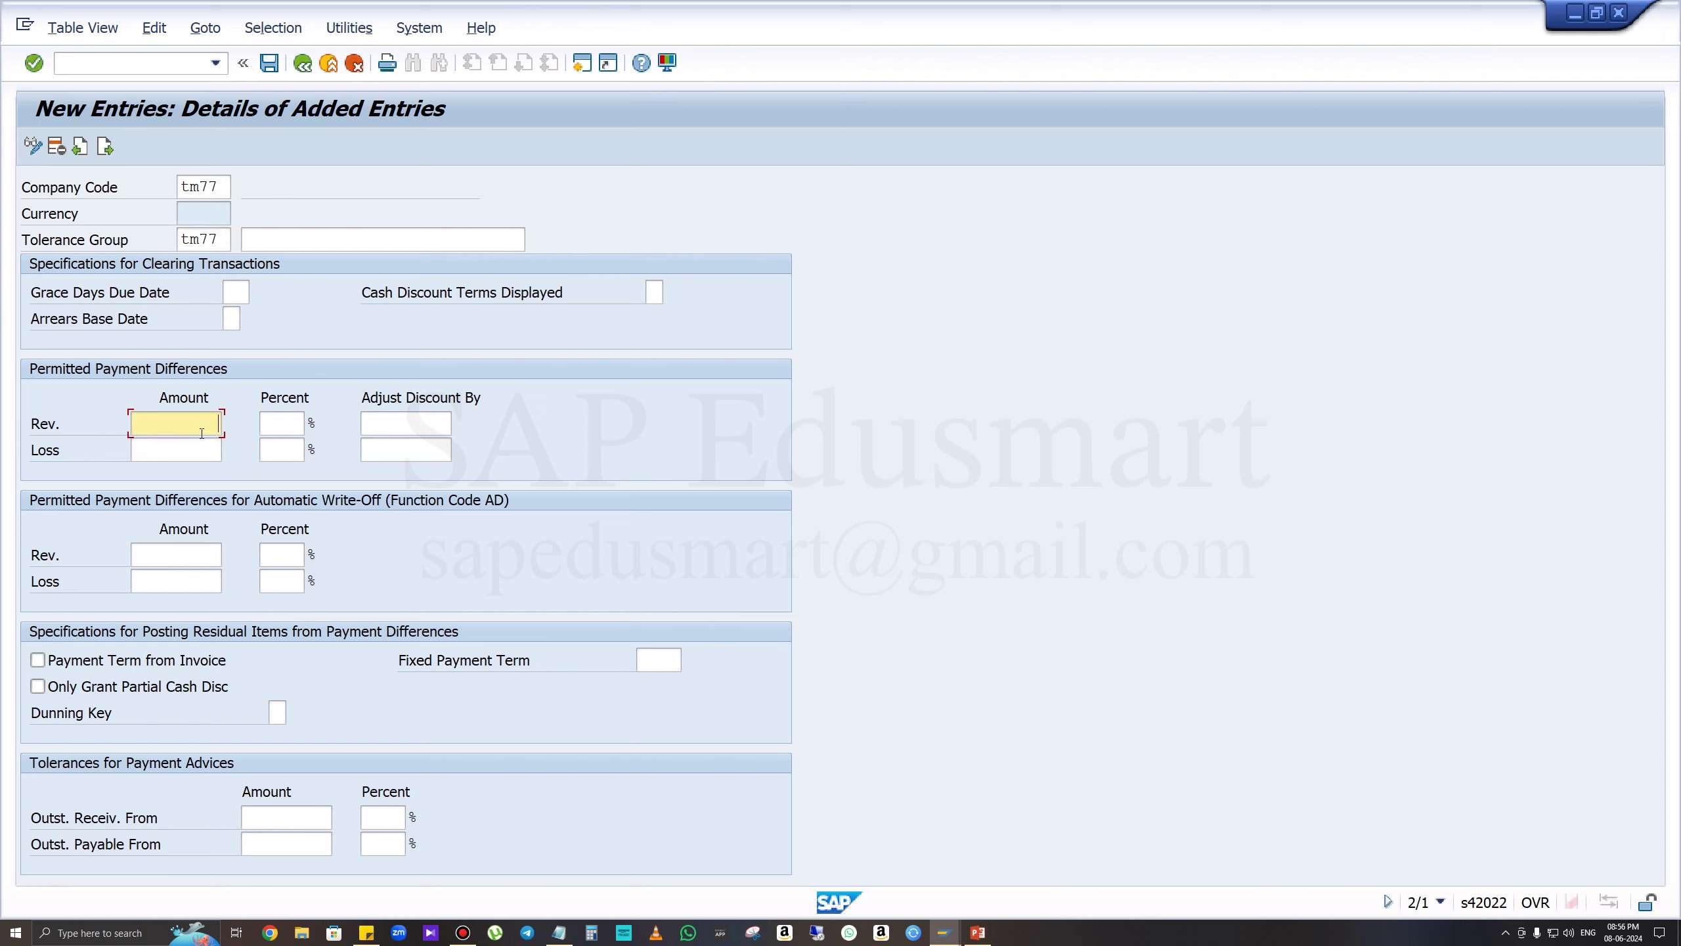
left_click(421, 417)
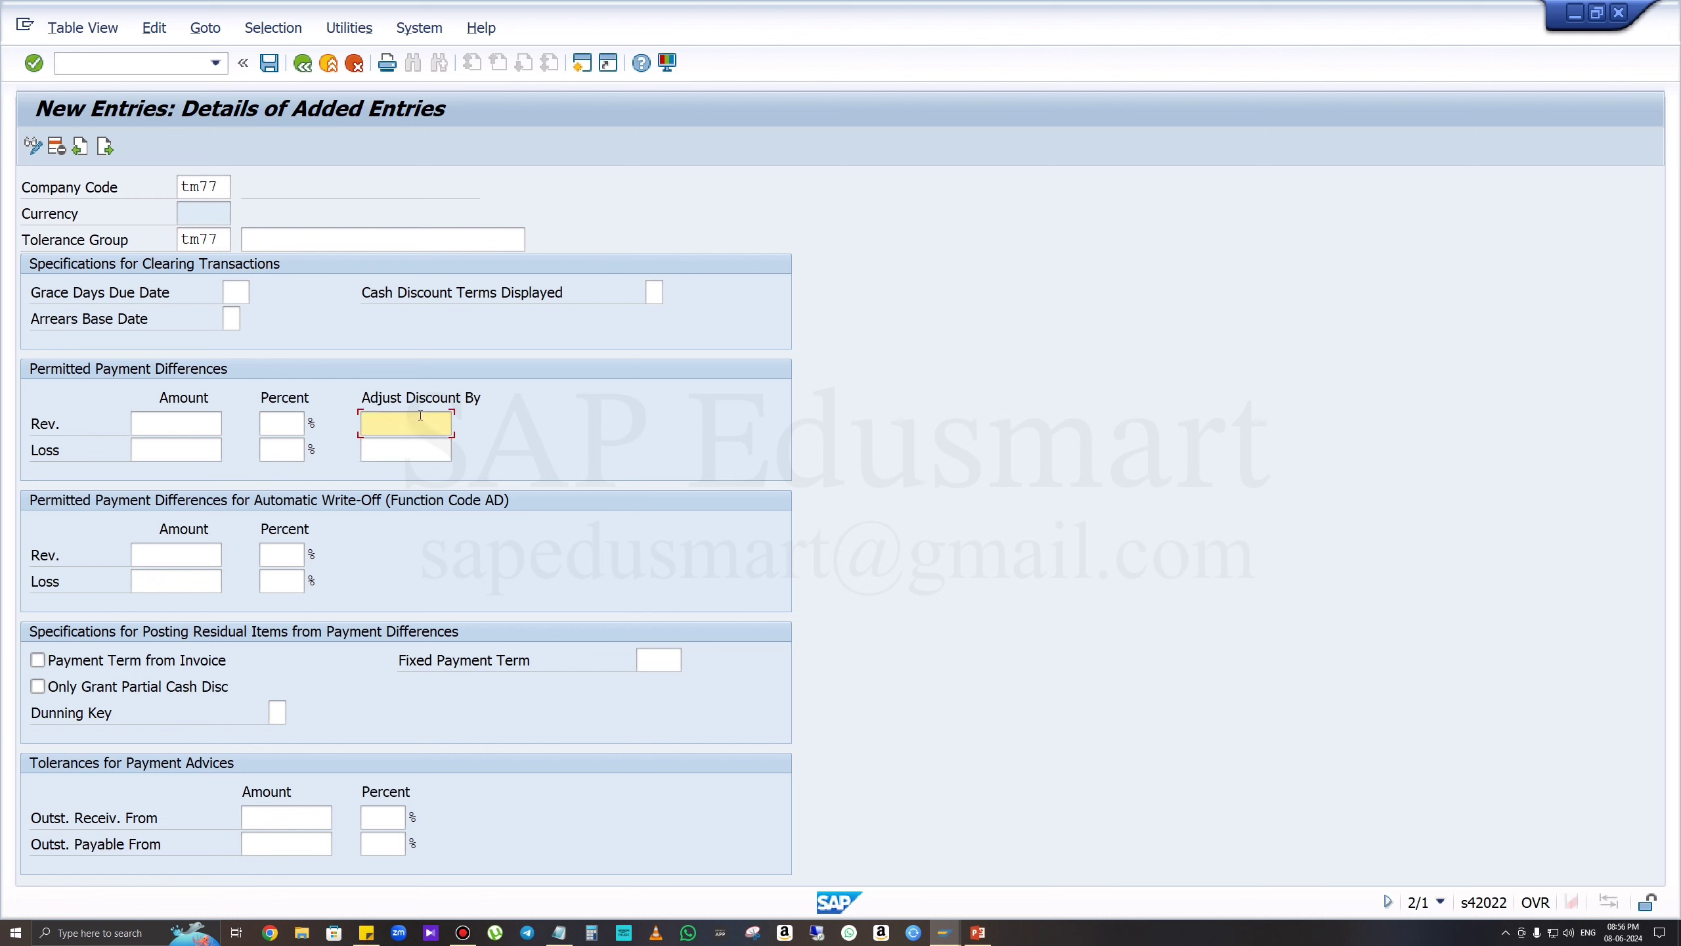
left_click(171, 416)
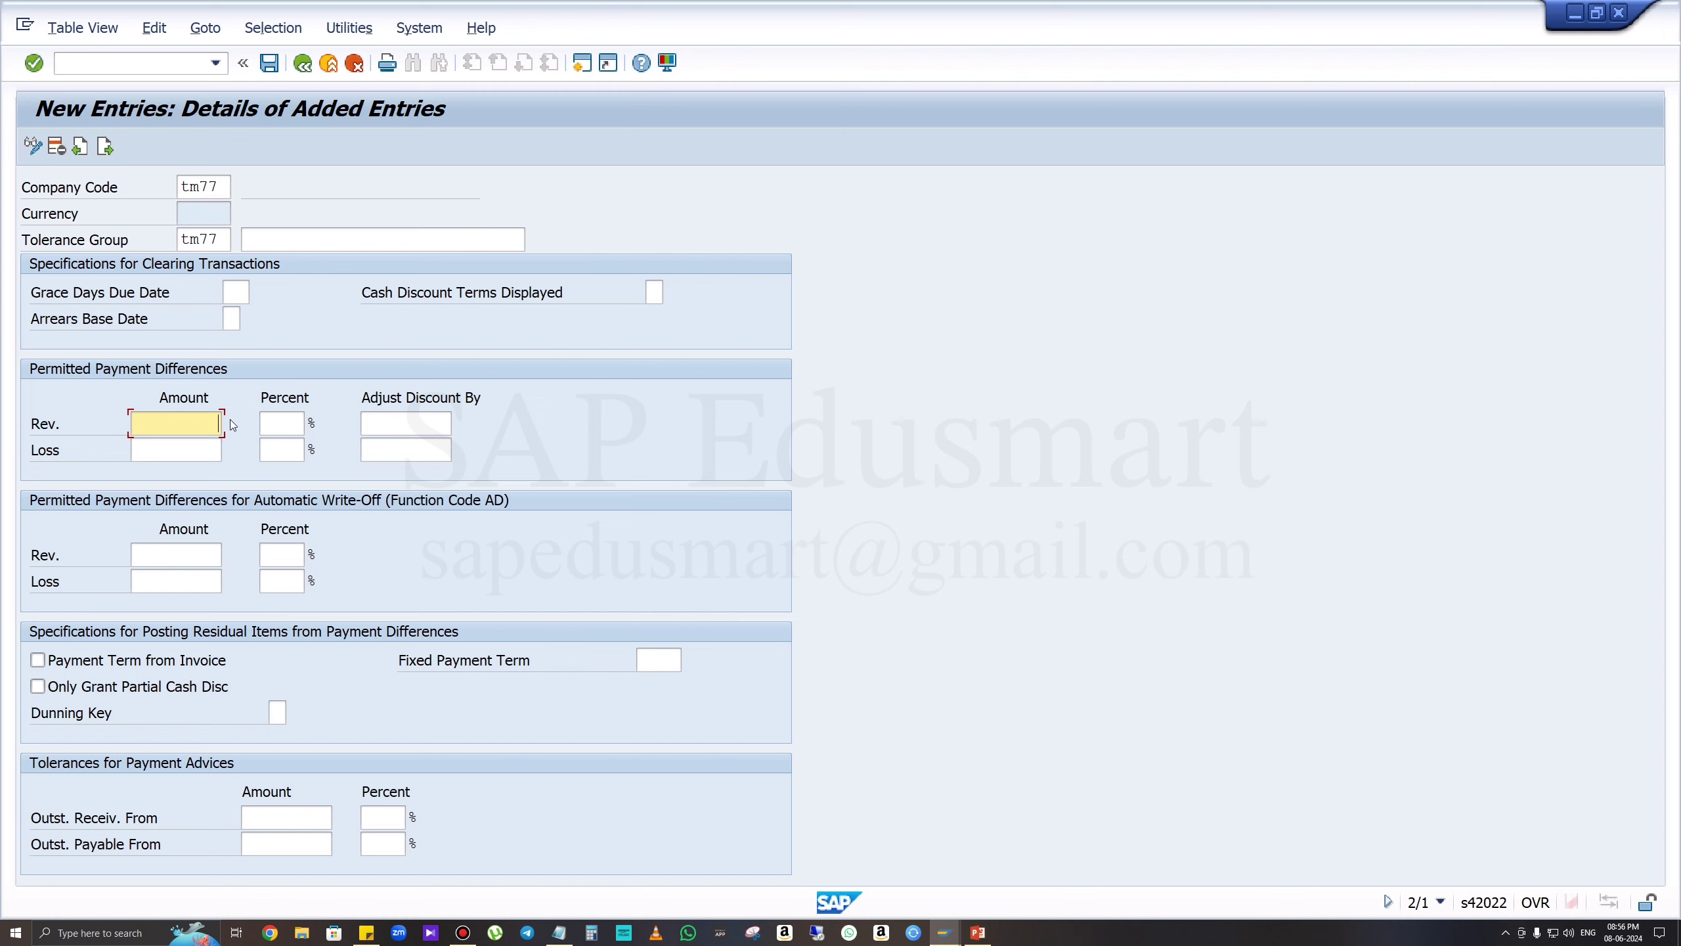
left_click(301, 424)
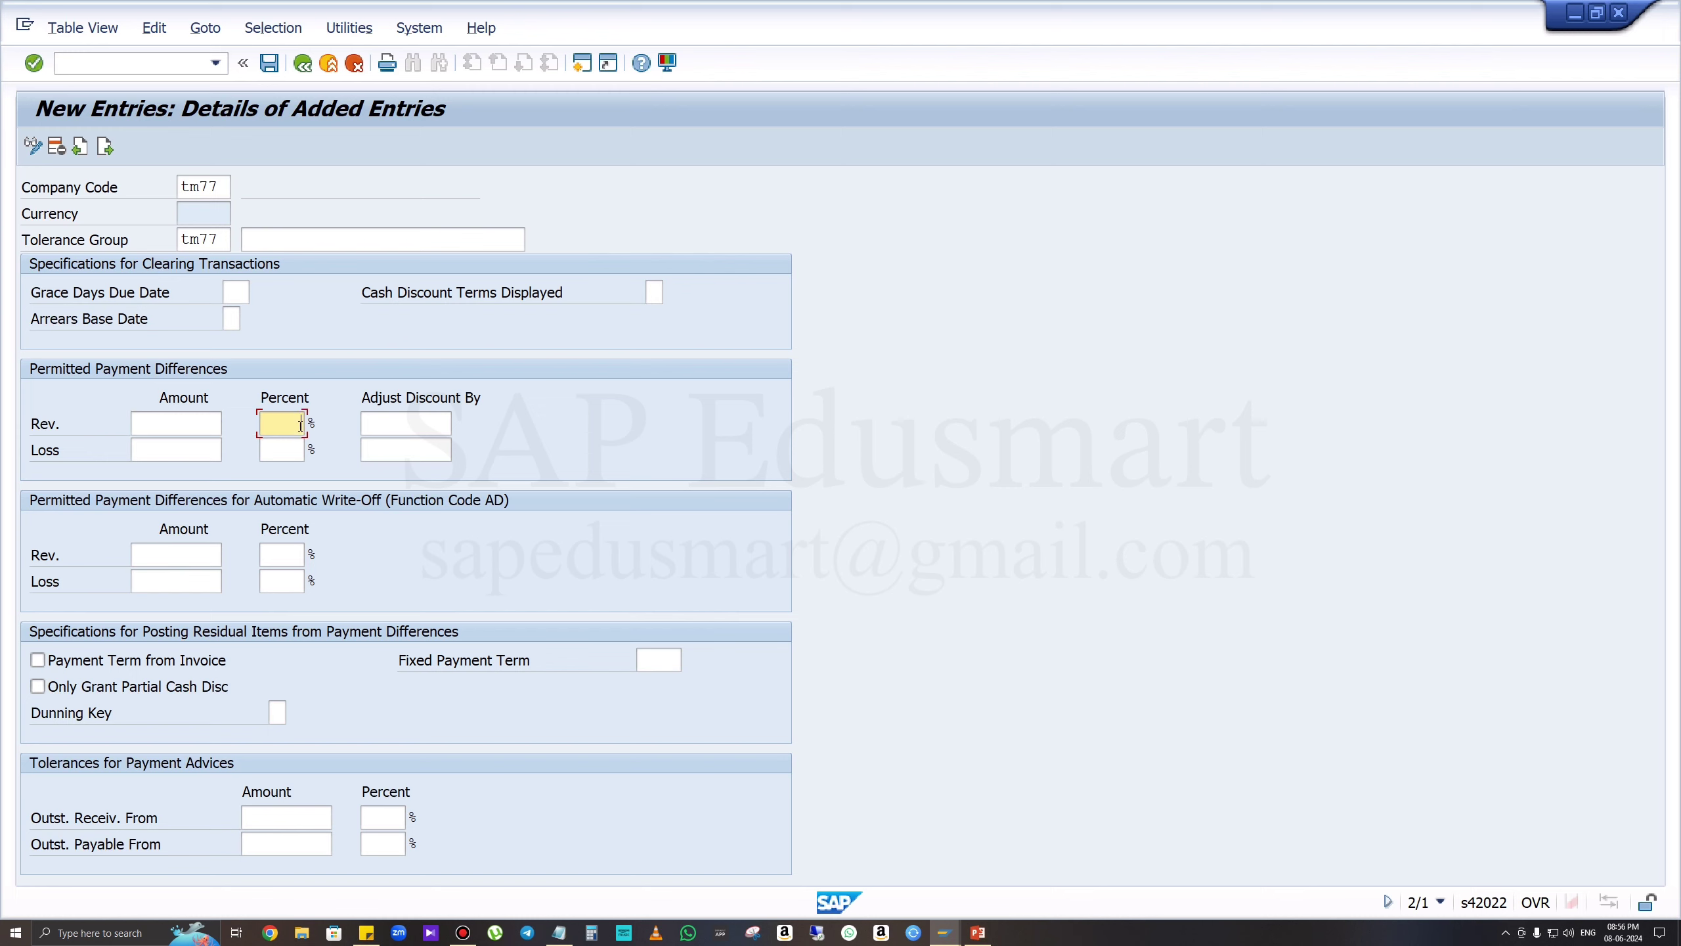
left_click(220, 238)
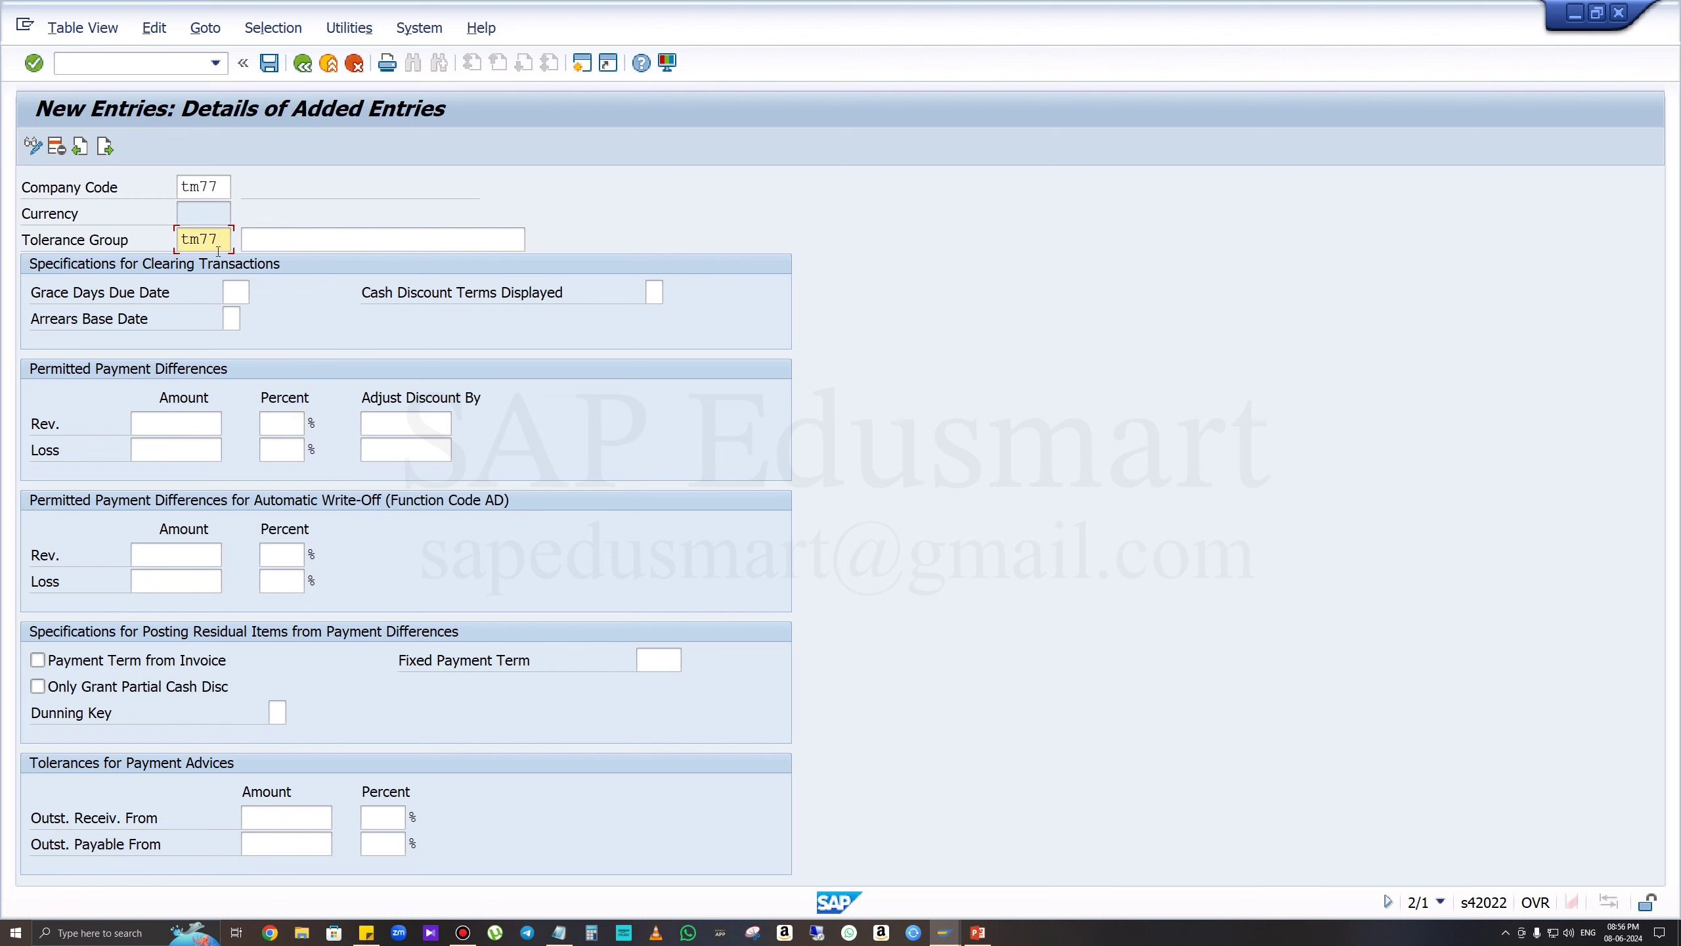
left_click_drag(224, 240, 178, 238)
left_click(225, 238)
Set the revenue row of the permitted payment differences to amount 100, 1 percent and discount adjustment 5.
left_click(181, 423)
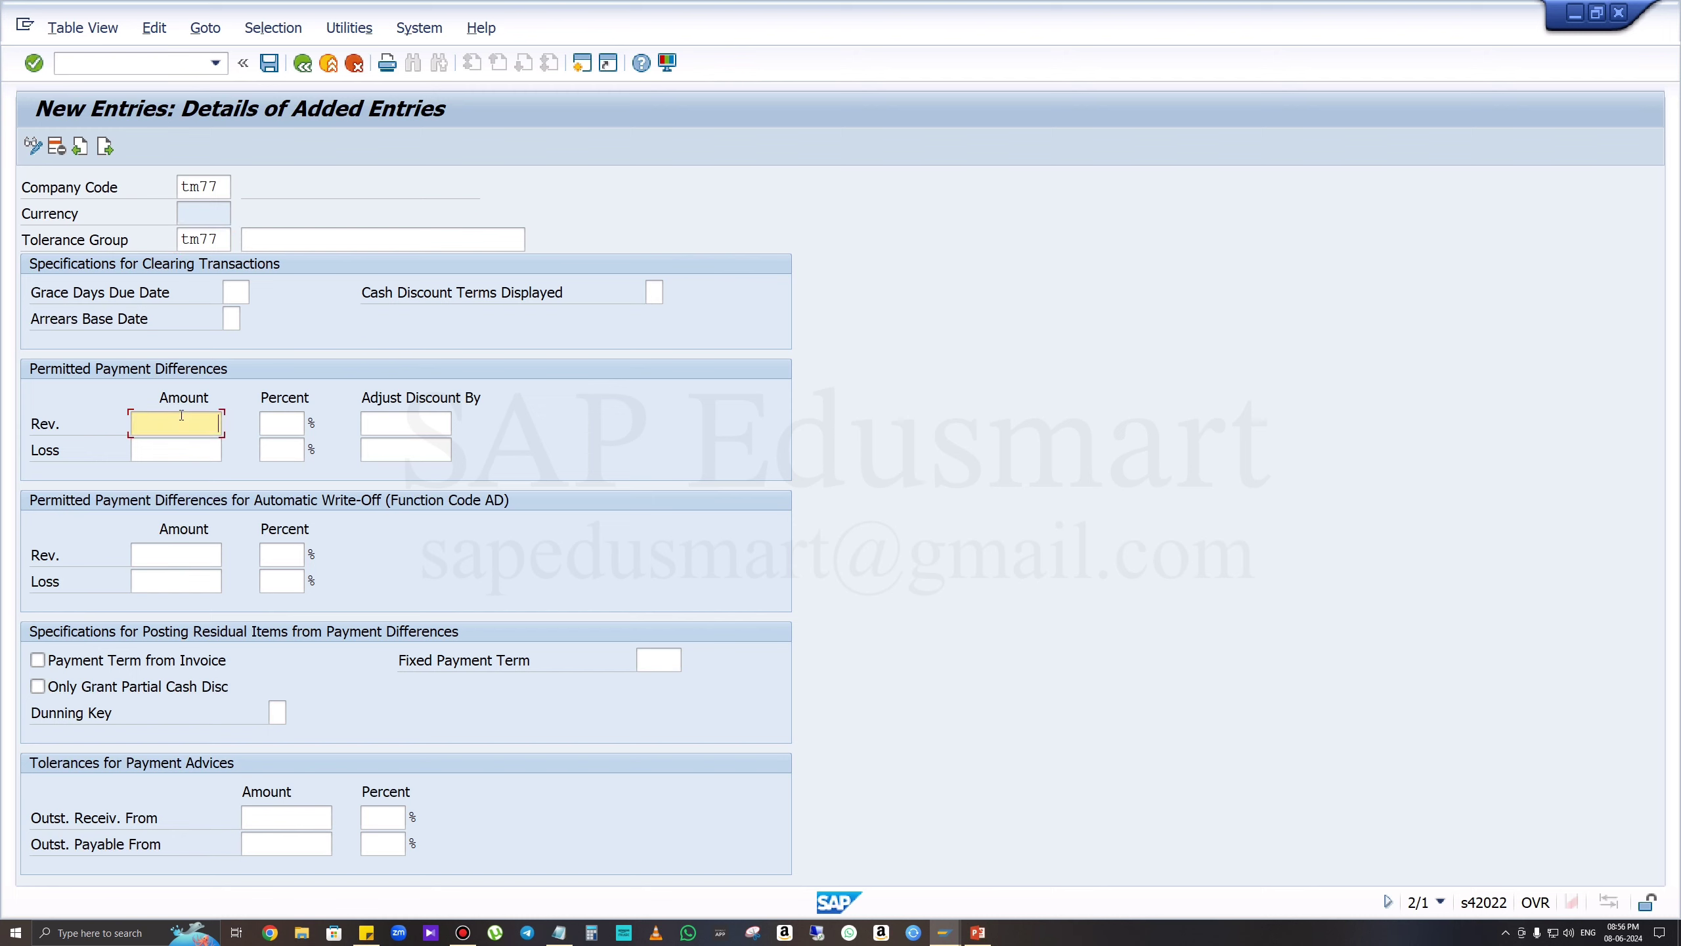
type("100")
key("Tab")
type("1")
key("Tab")
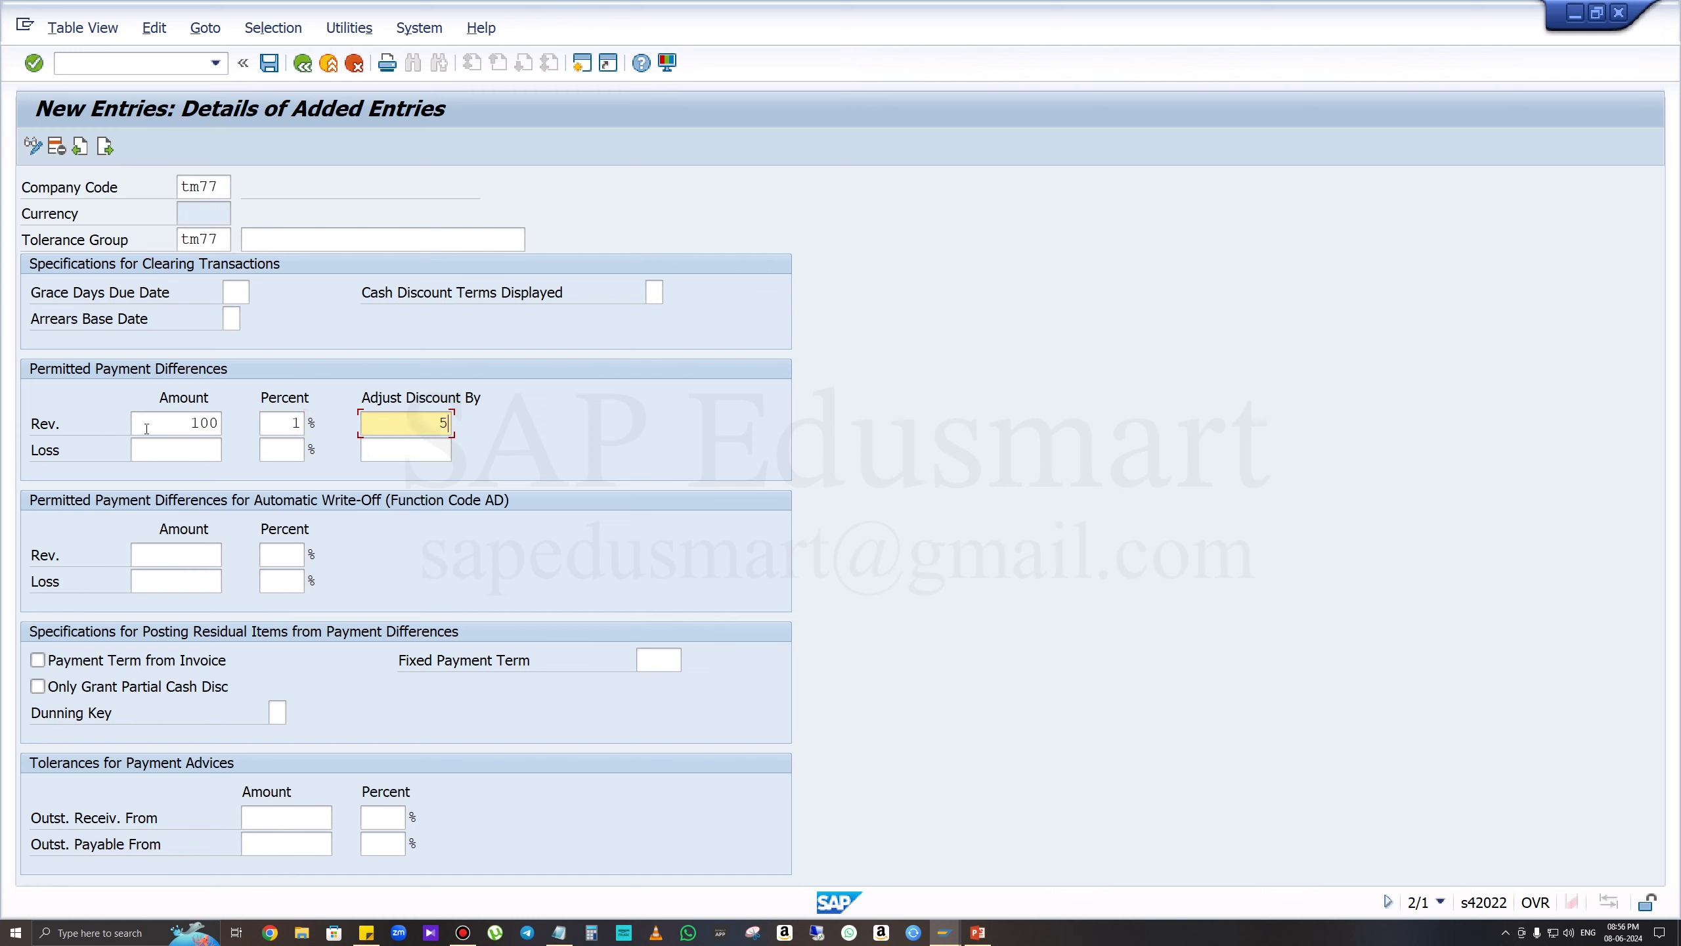
Set the loss row of the permitted payment differences to amount 100, 1 percent and discount adjustment 5.
left_click(161, 461)
type("100")
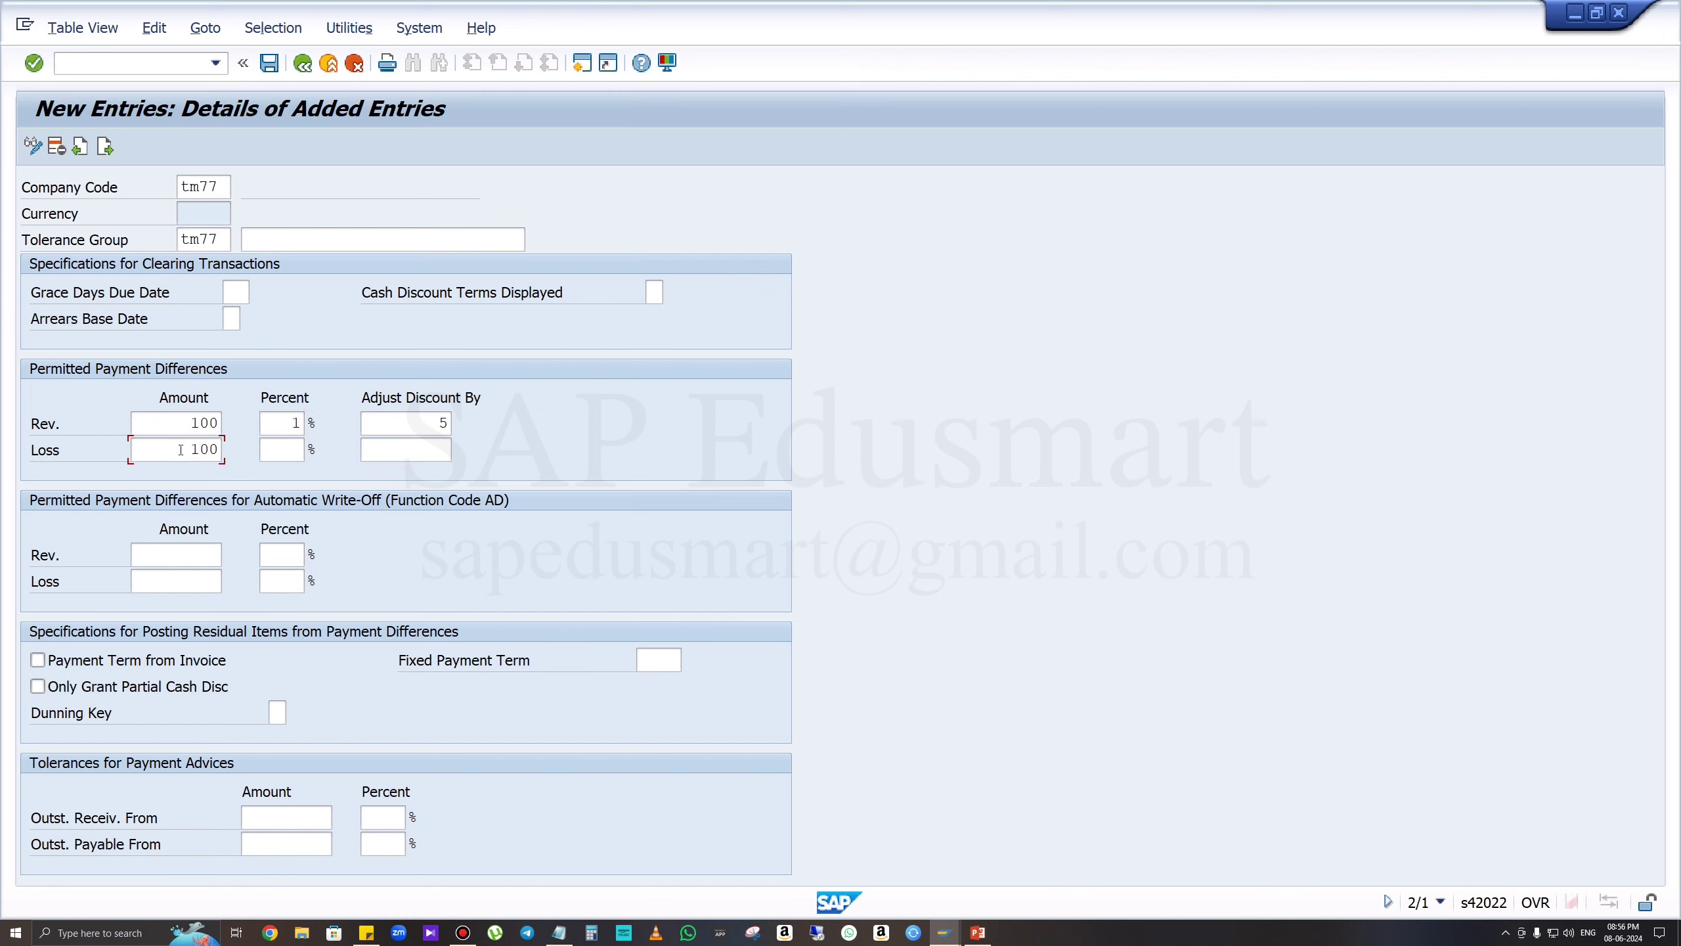
key("Tab")
type("1")
key("Tab")
type("5")
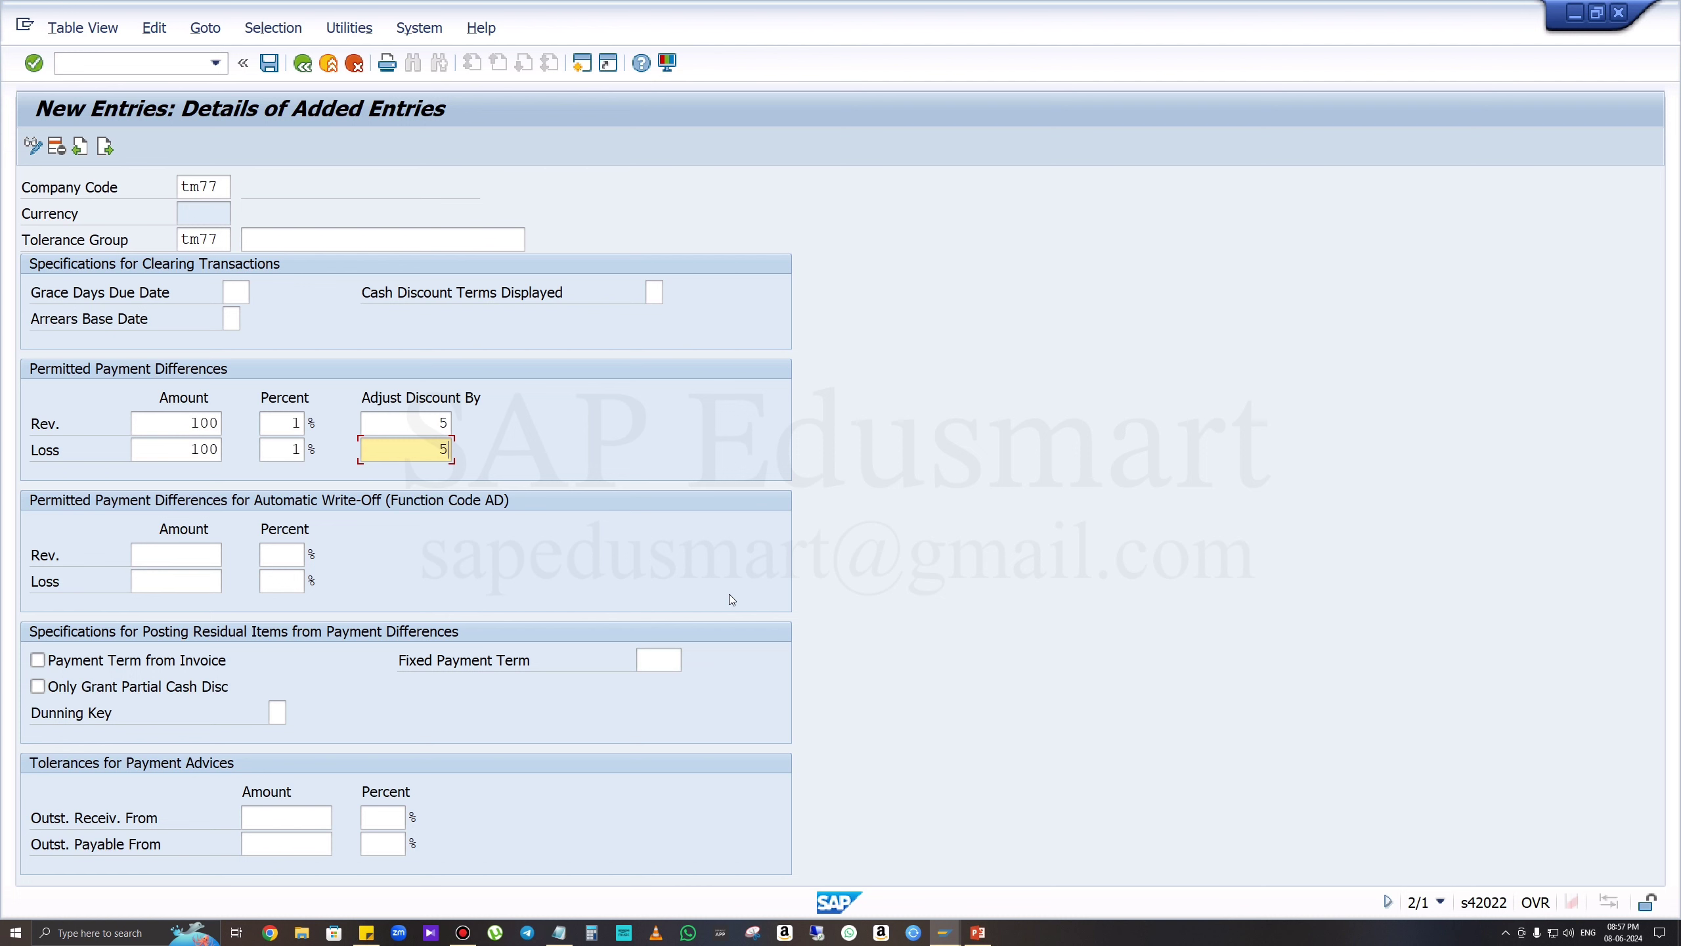
Leave the customer/vendor tolerance entry without saving and return to SAP Easy Access using /n.
left_click(158, 62)
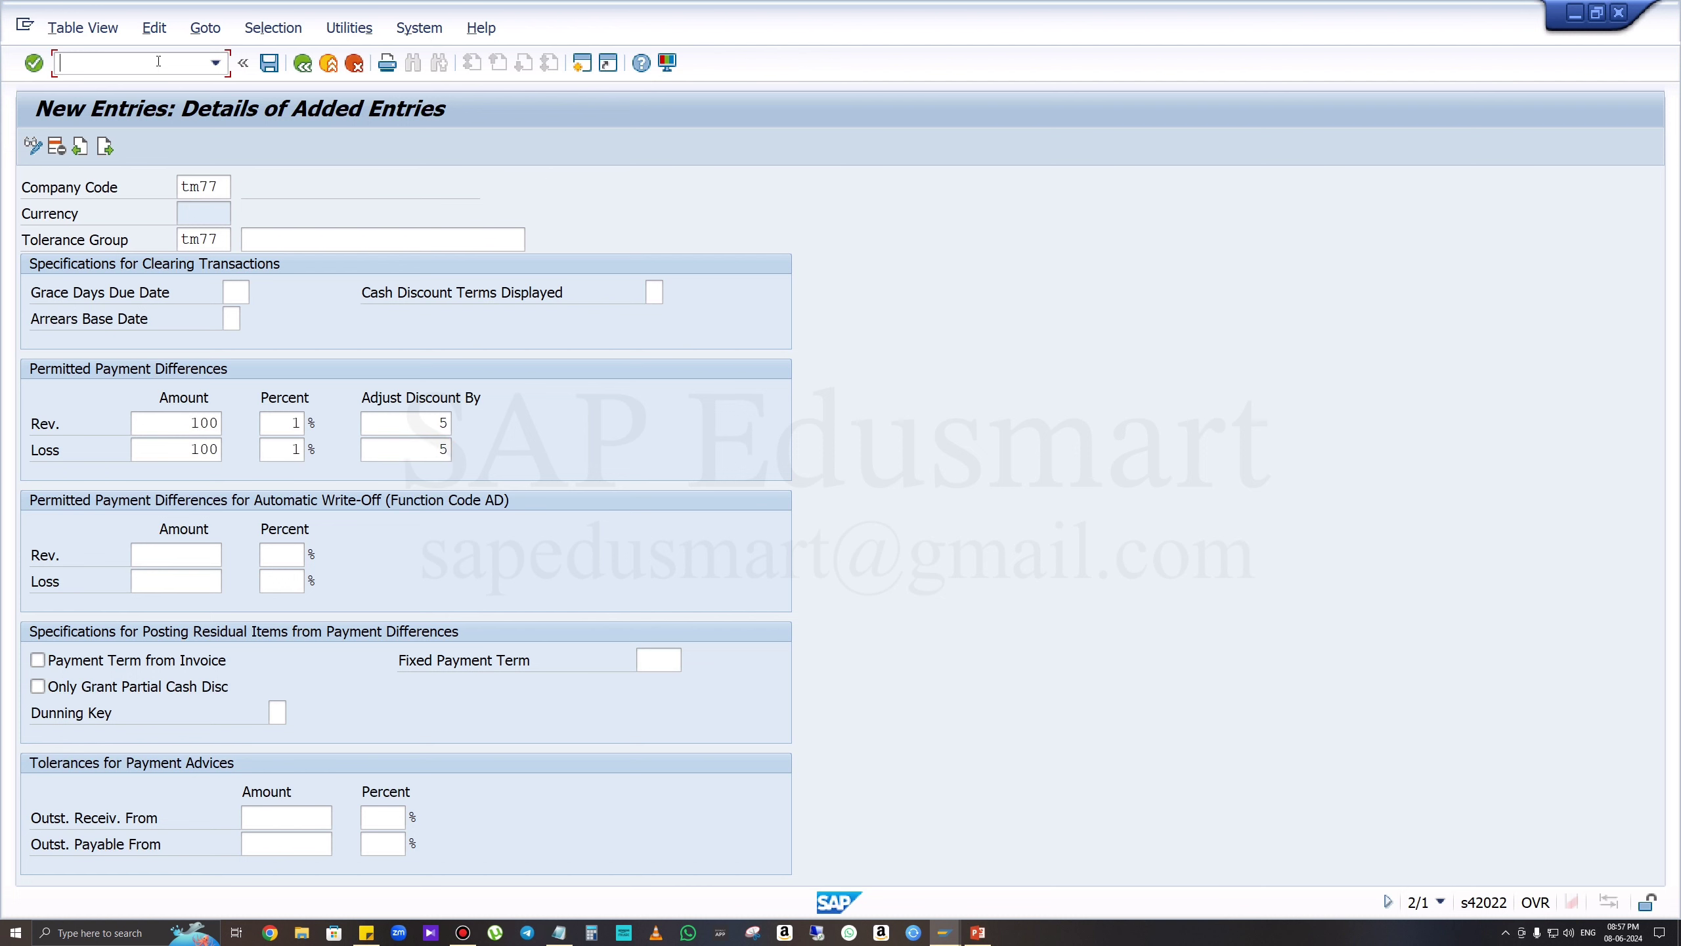
type("/n")
key("Return")
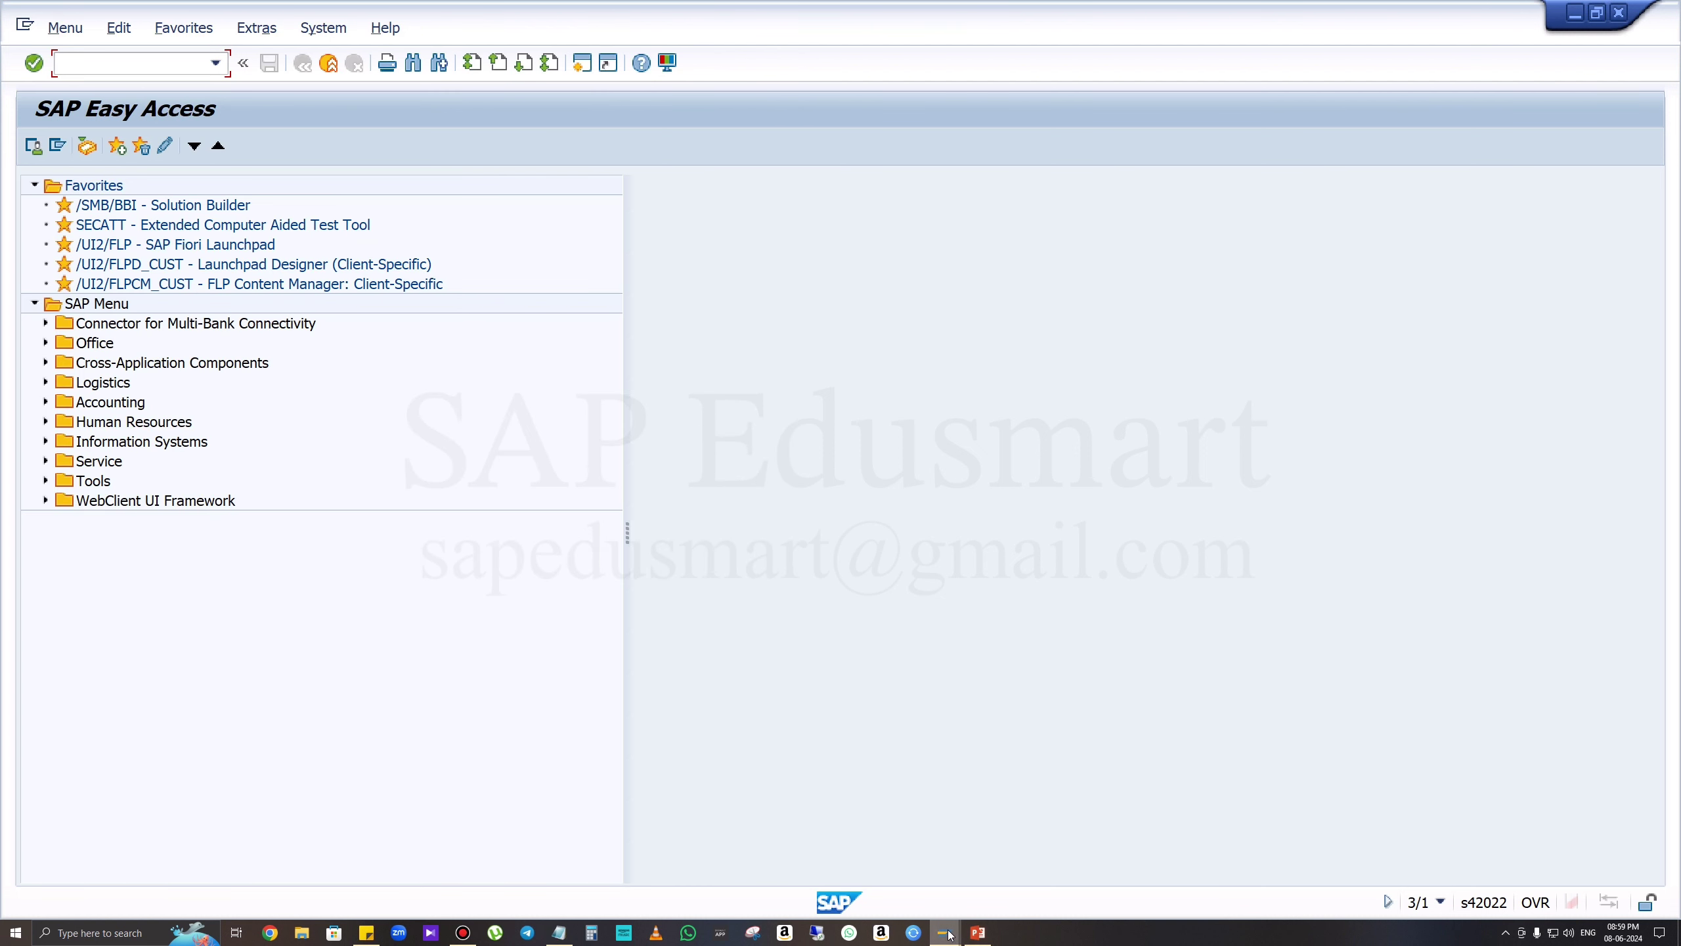
Switch to the session holding the employee tolerance group tmga and save its entry.
left_click(943, 931)
left_click(970, 873)
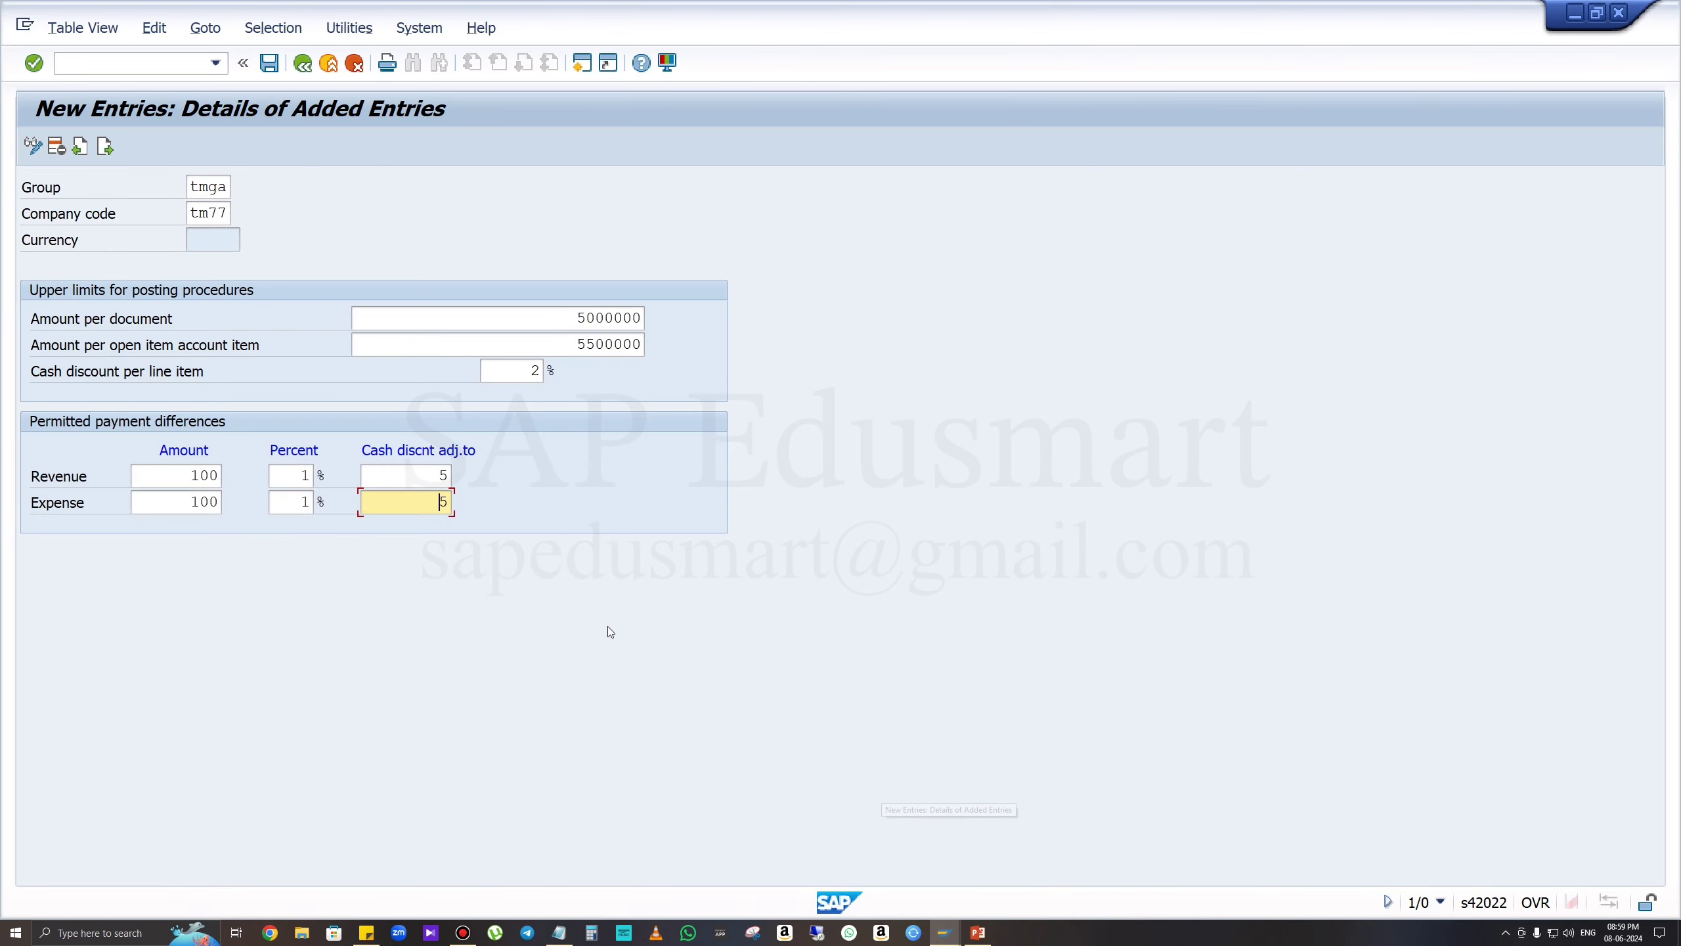
left_click(269, 62)
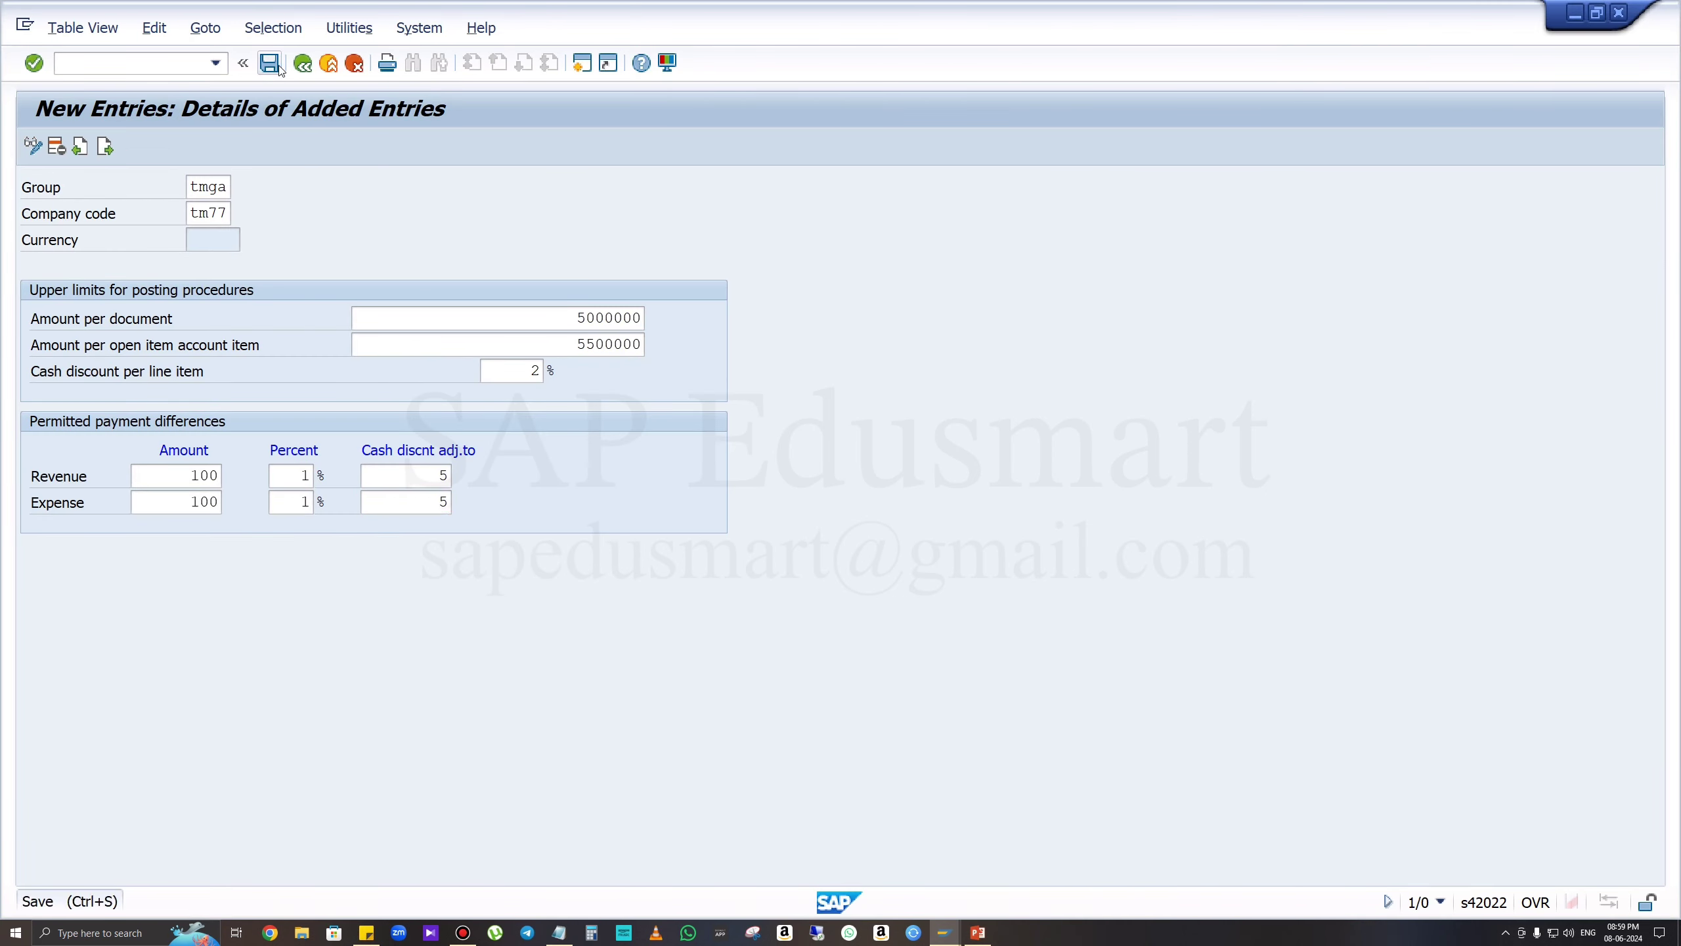
left_click(426, 399)
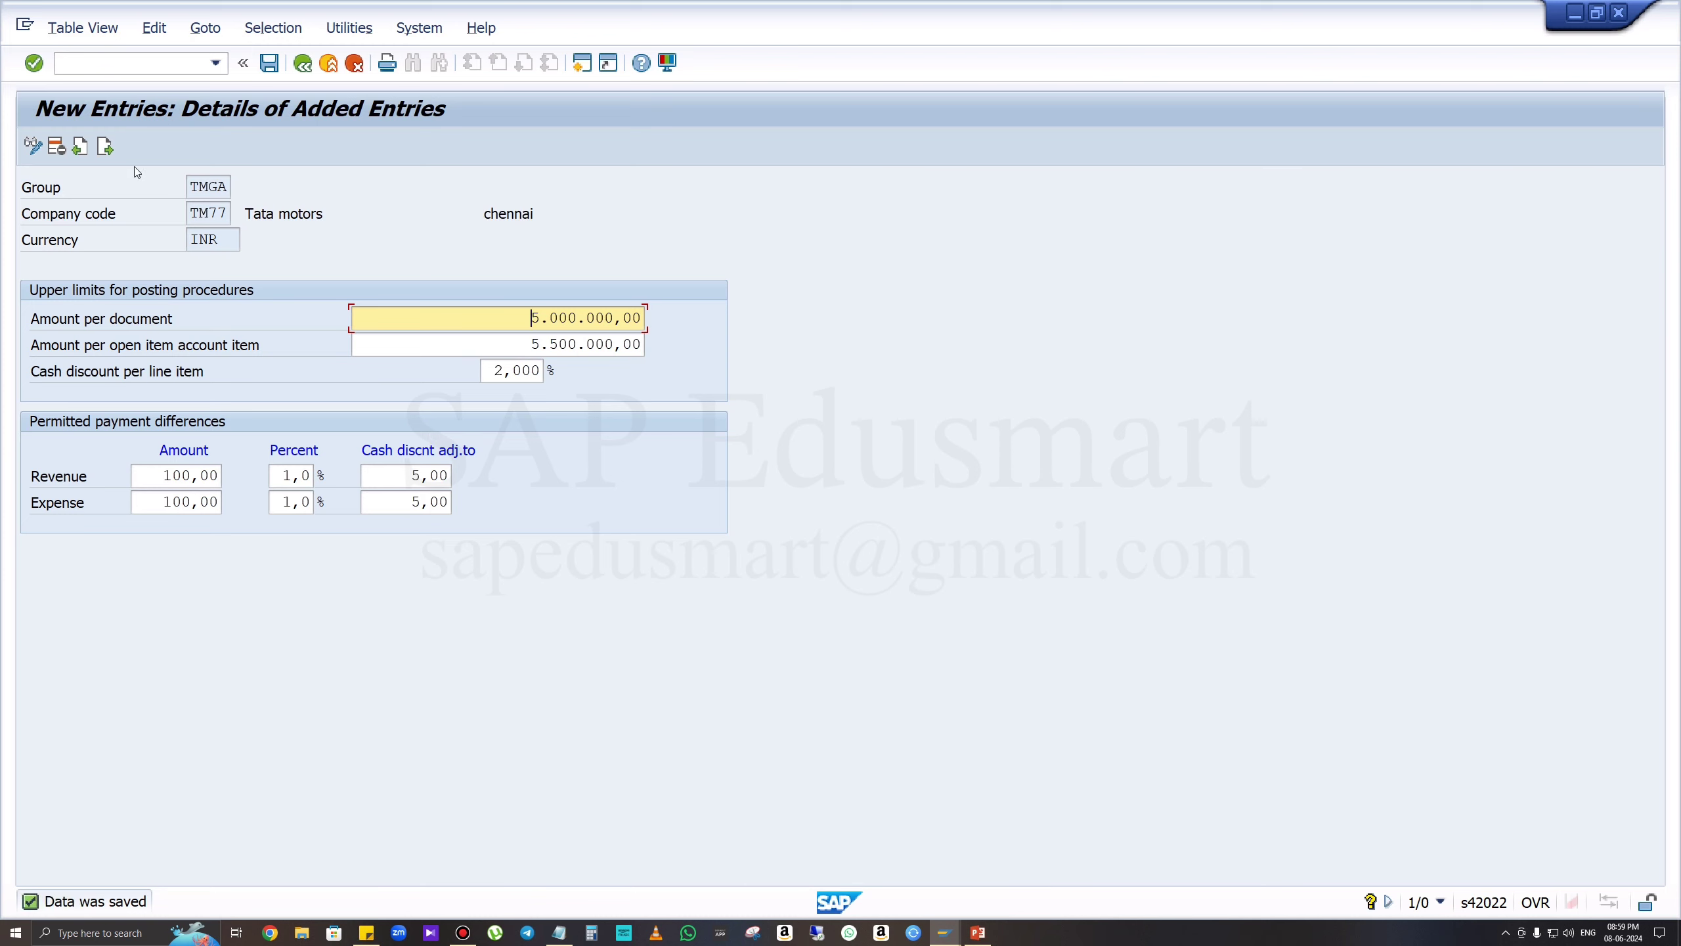
Start another employee tolerance group entry with group tmgb and company code tm77.
left_click(104, 150)
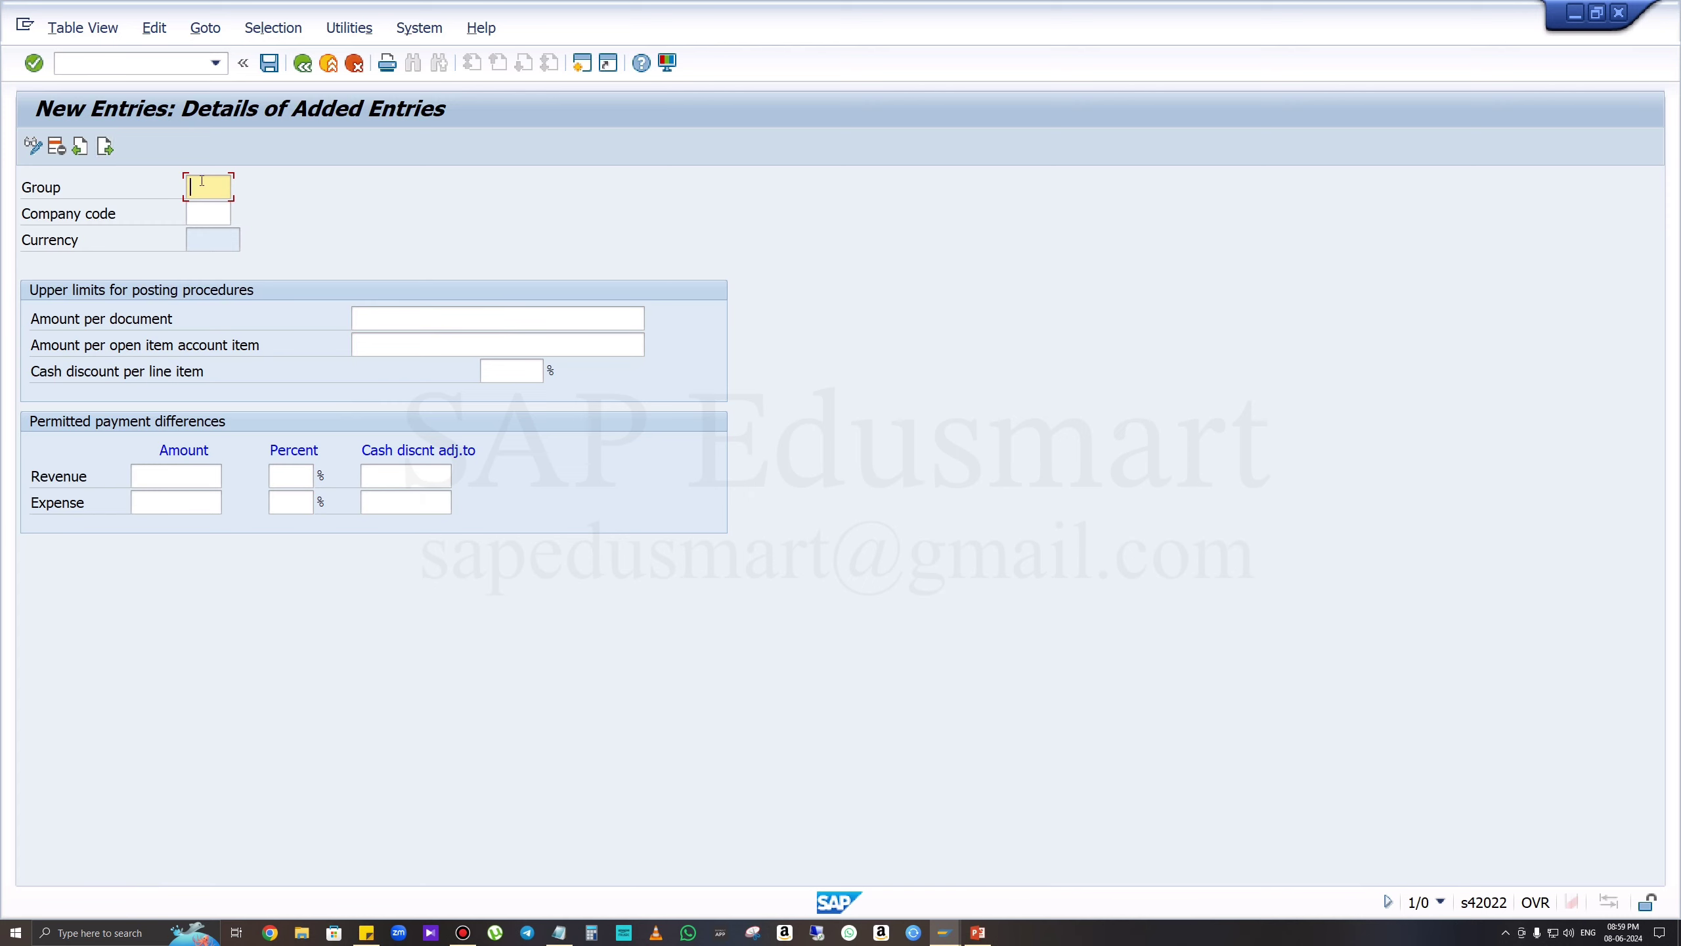
type("tmgb")
left_click(216, 219)
type("tm77")
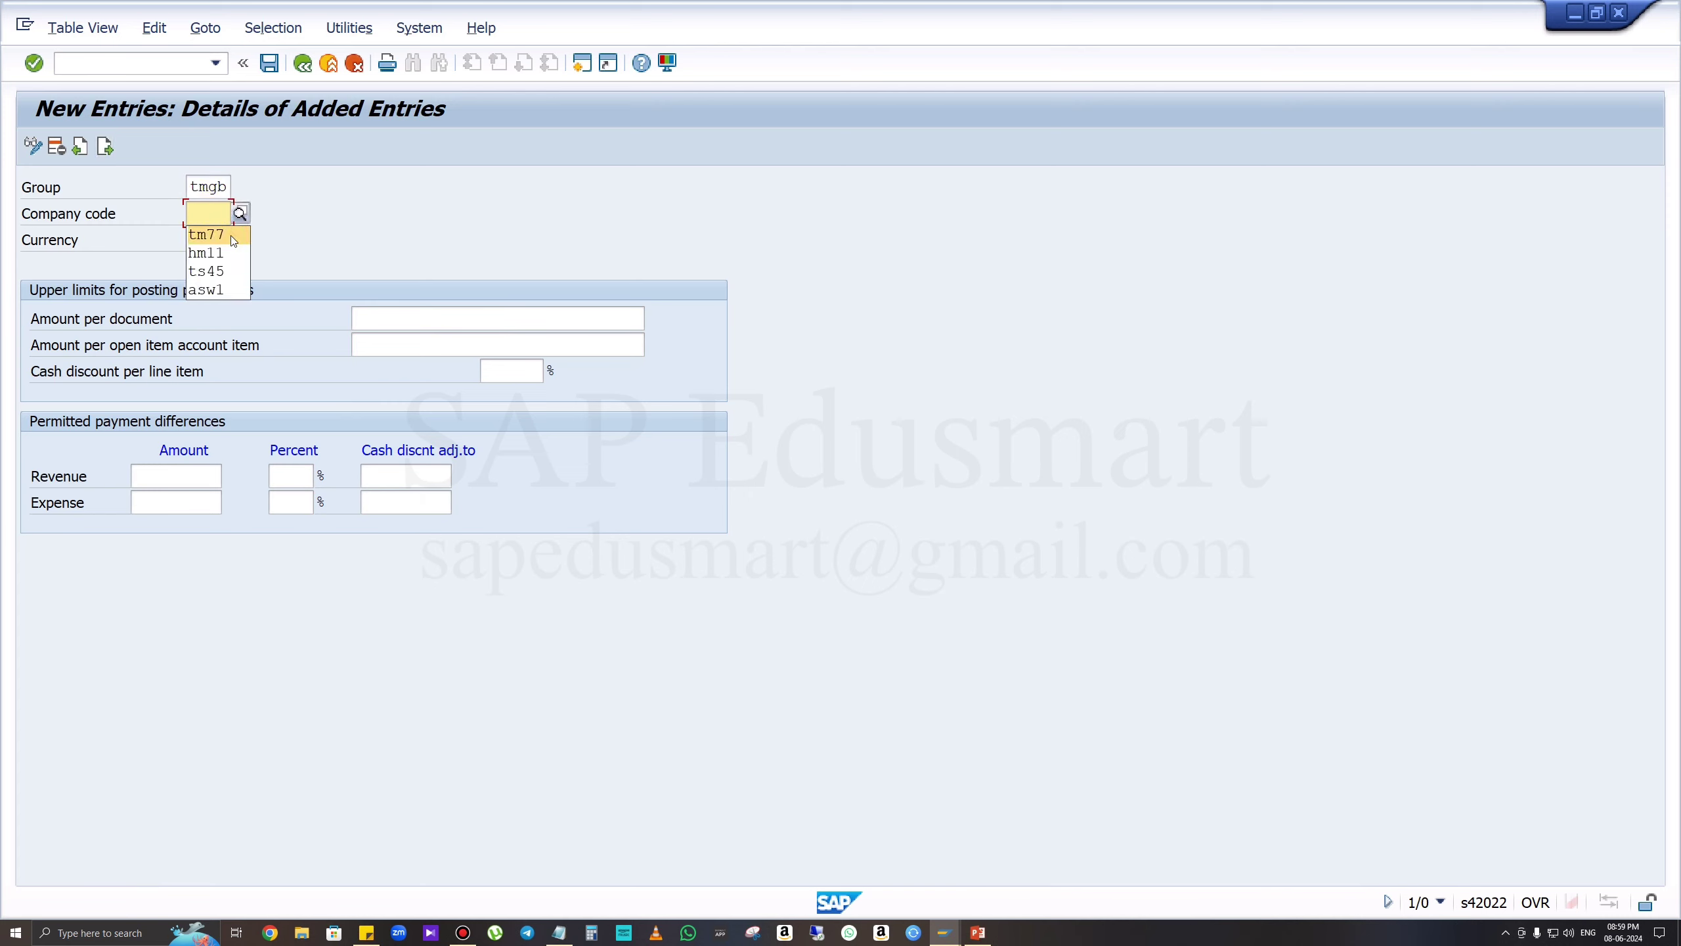
left_click(475, 317)
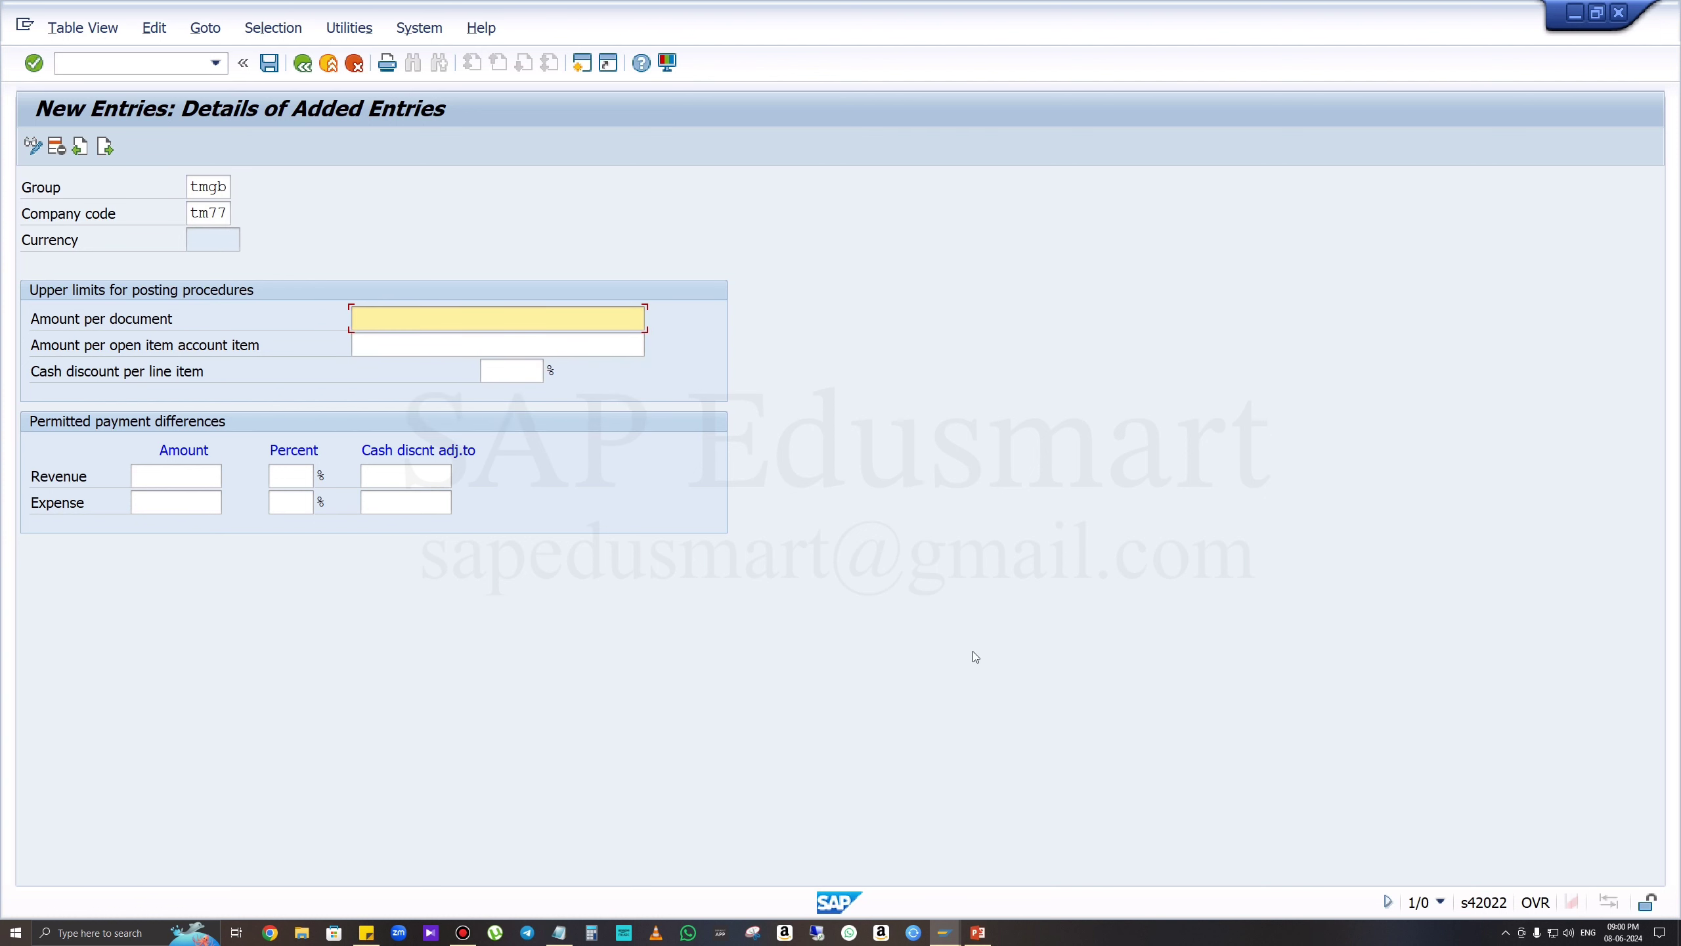
Switch to the PowerPoint presentation, check the limits listed for tolerance group TMGB and return to SAP.
left_click(978, 933)
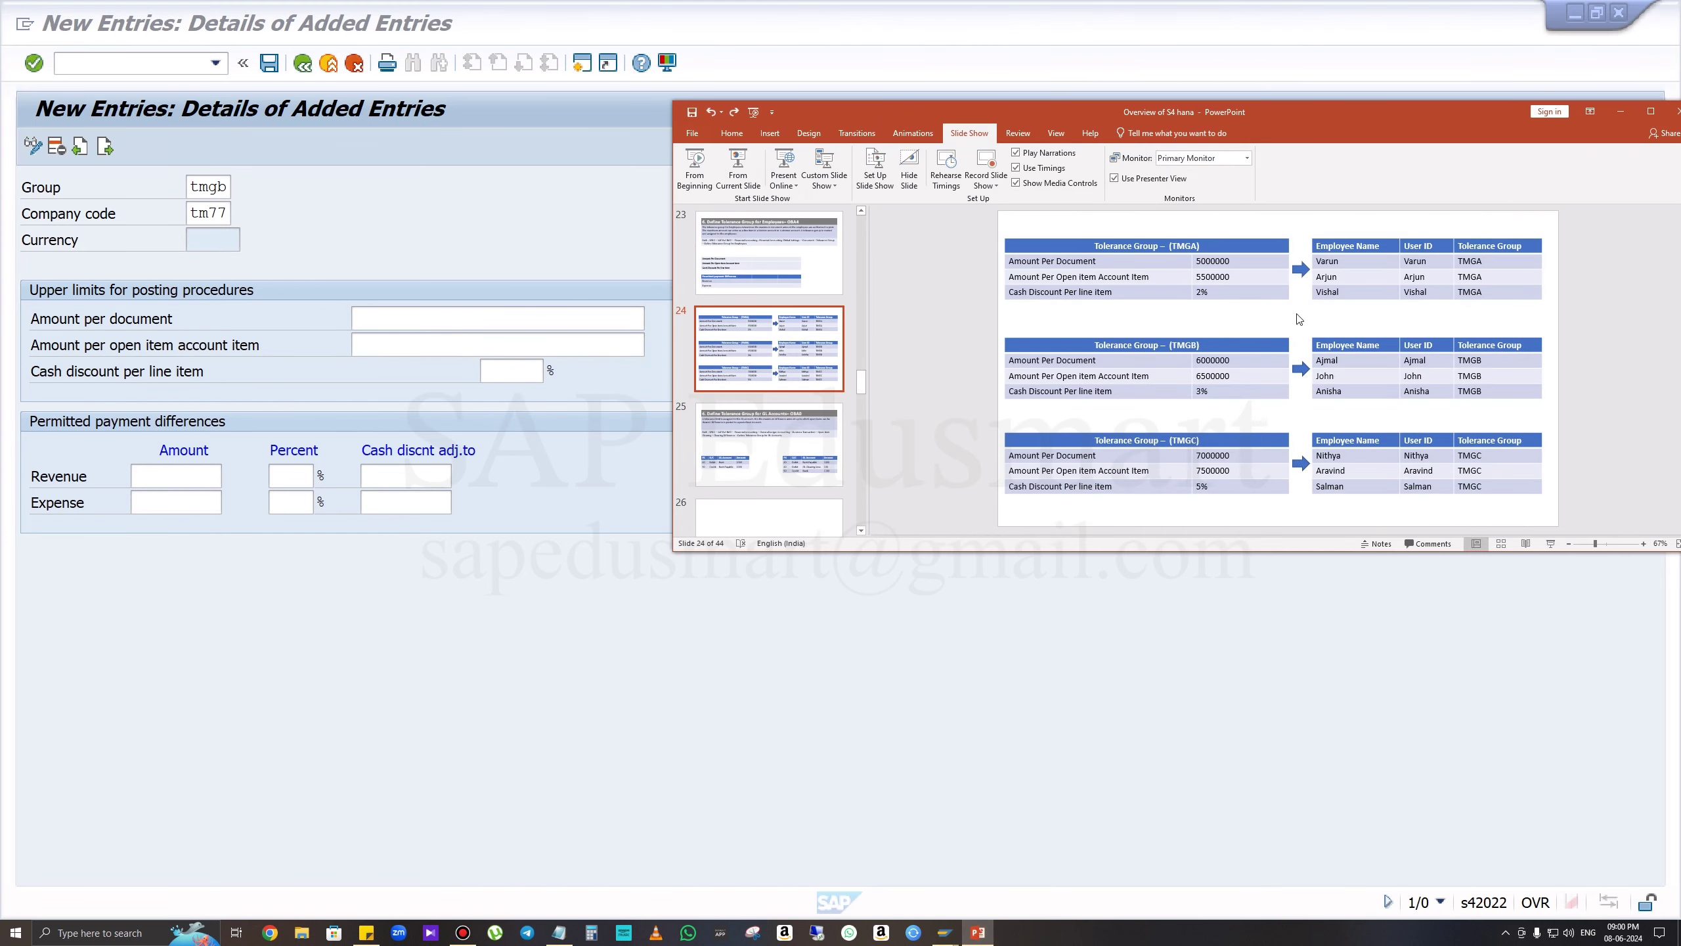
left_click(1651, 111)
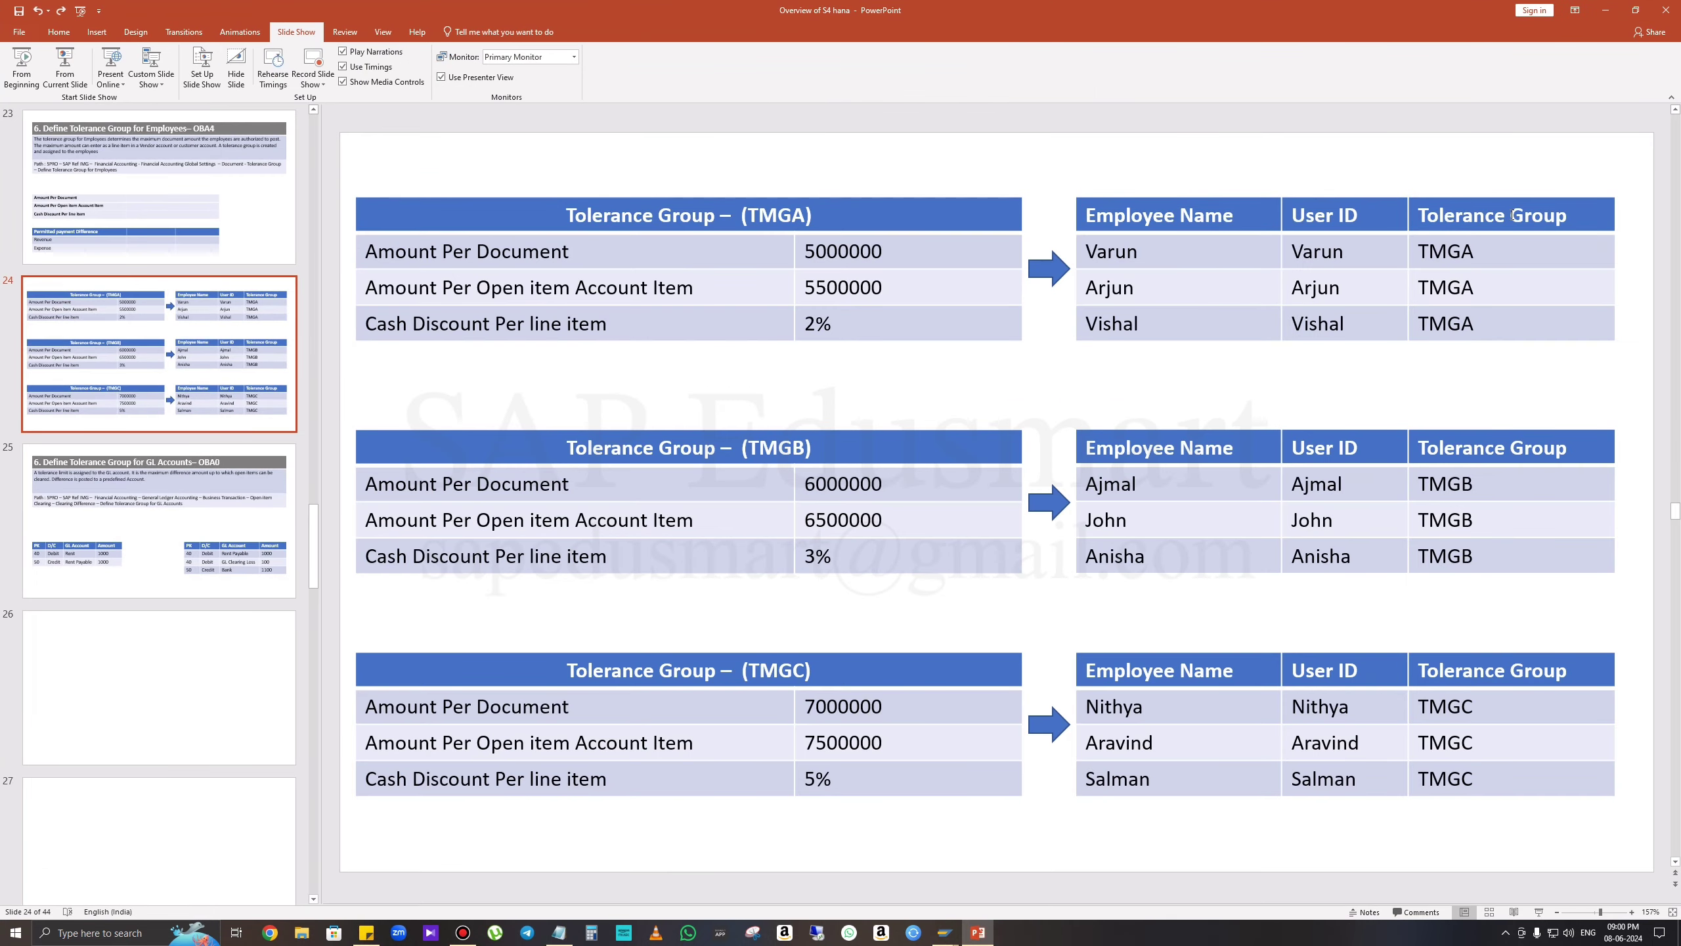
left_click(912, 366)
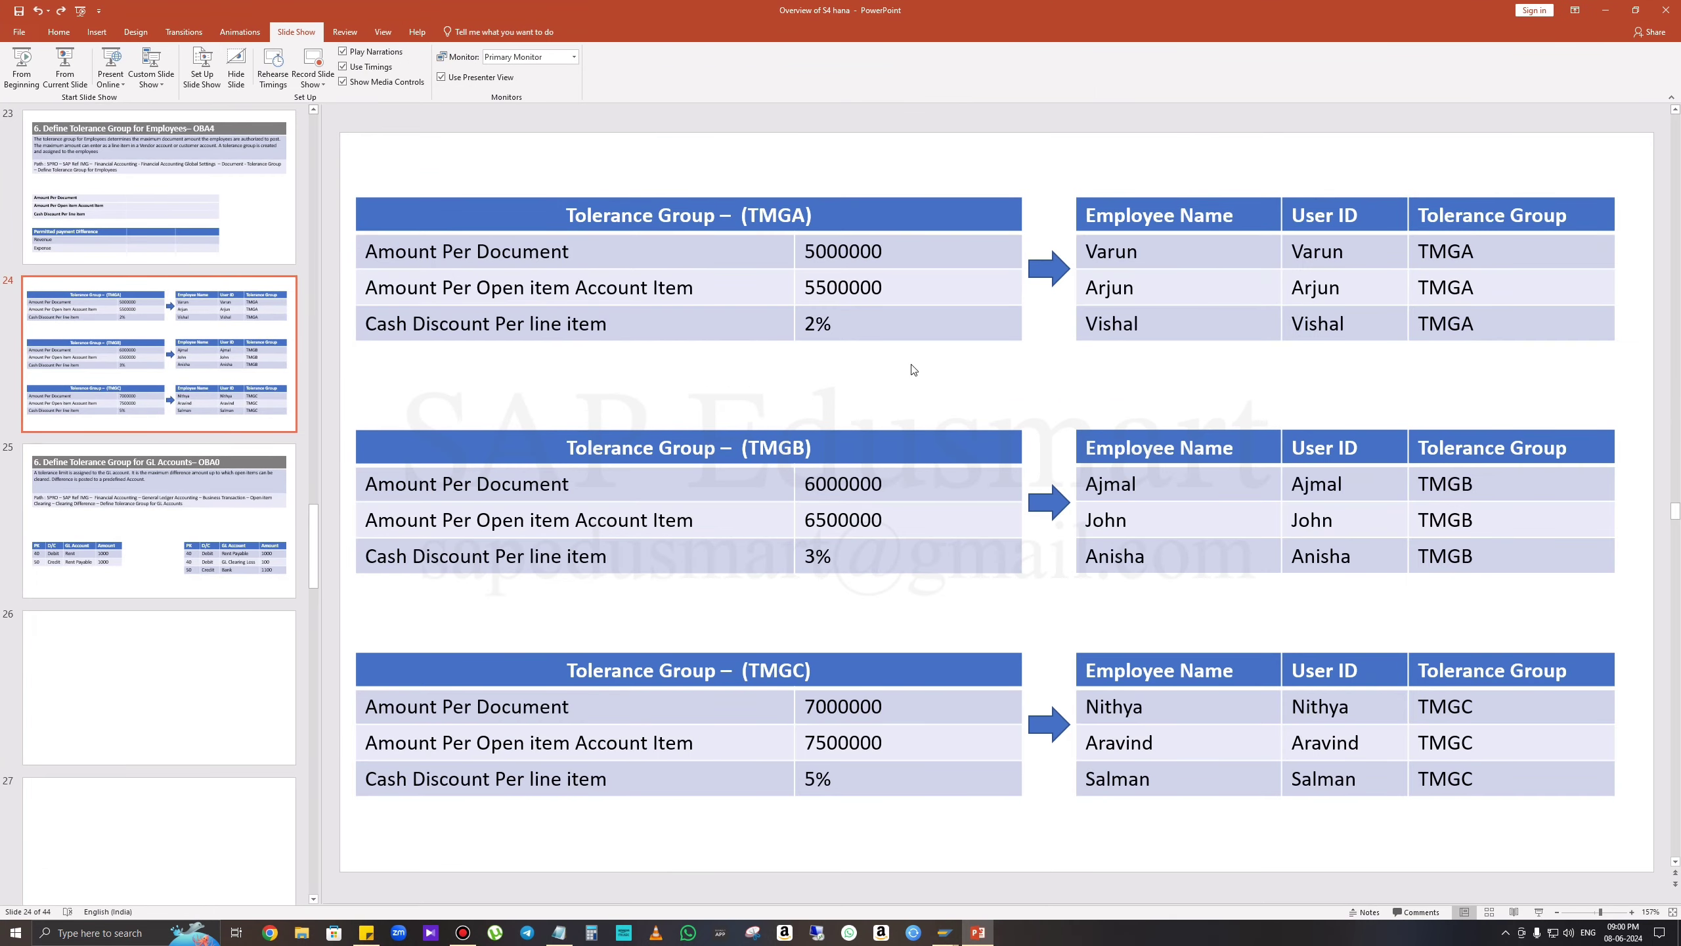
double_click(926, 496)
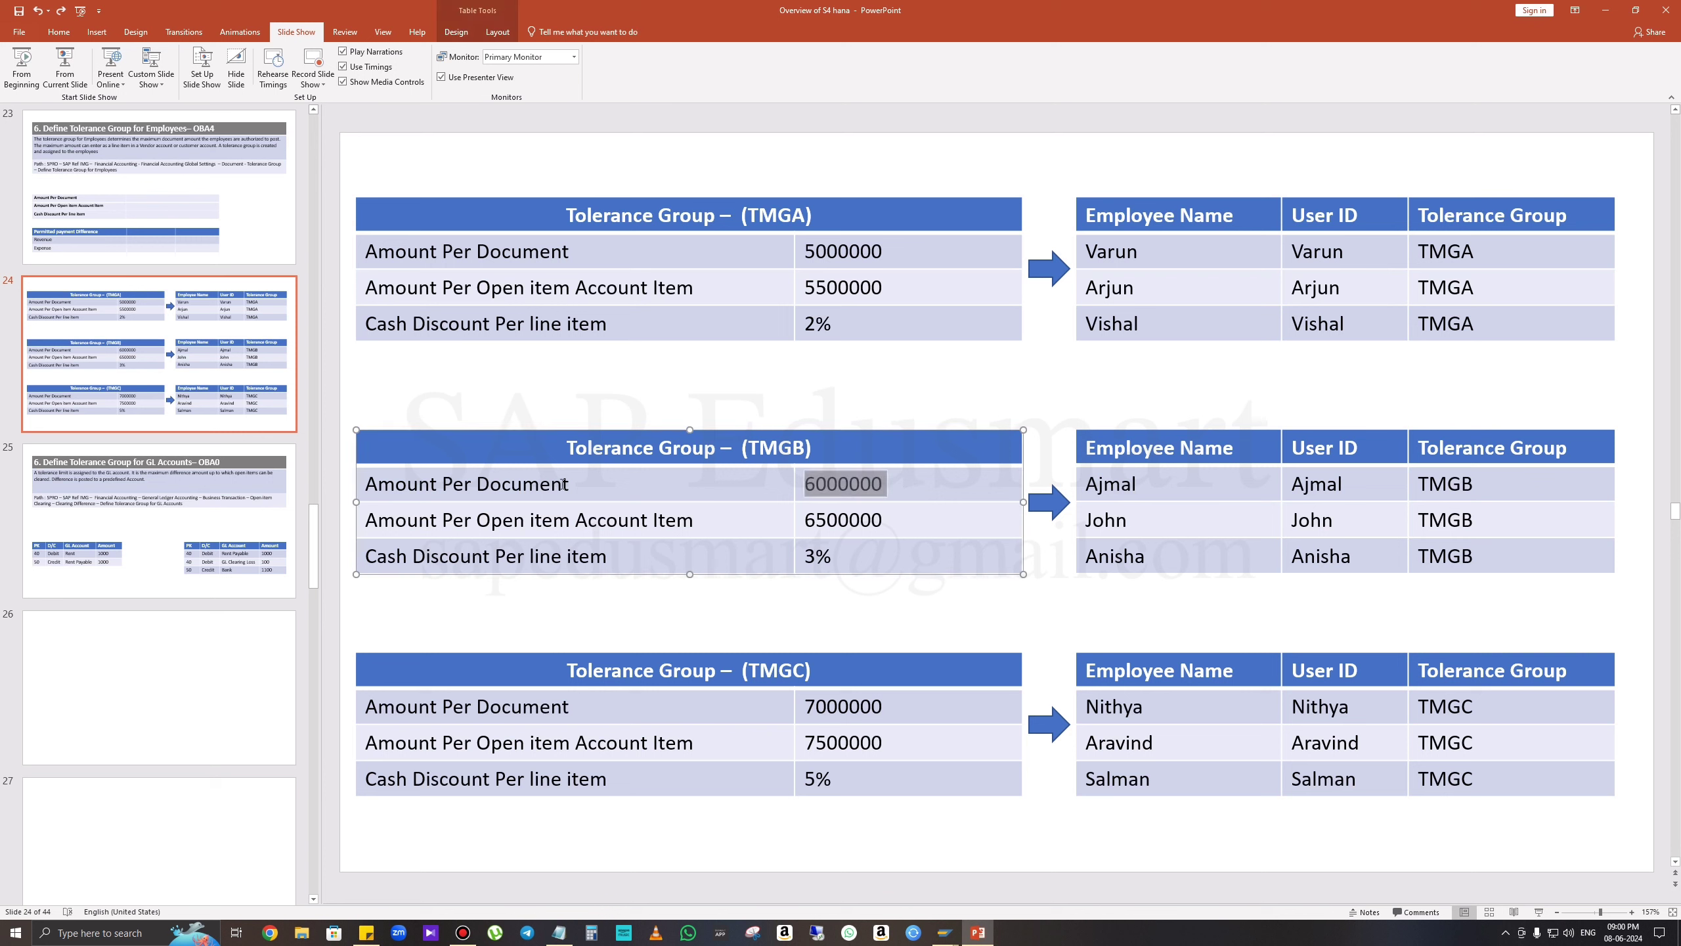
left_click(923, 530)
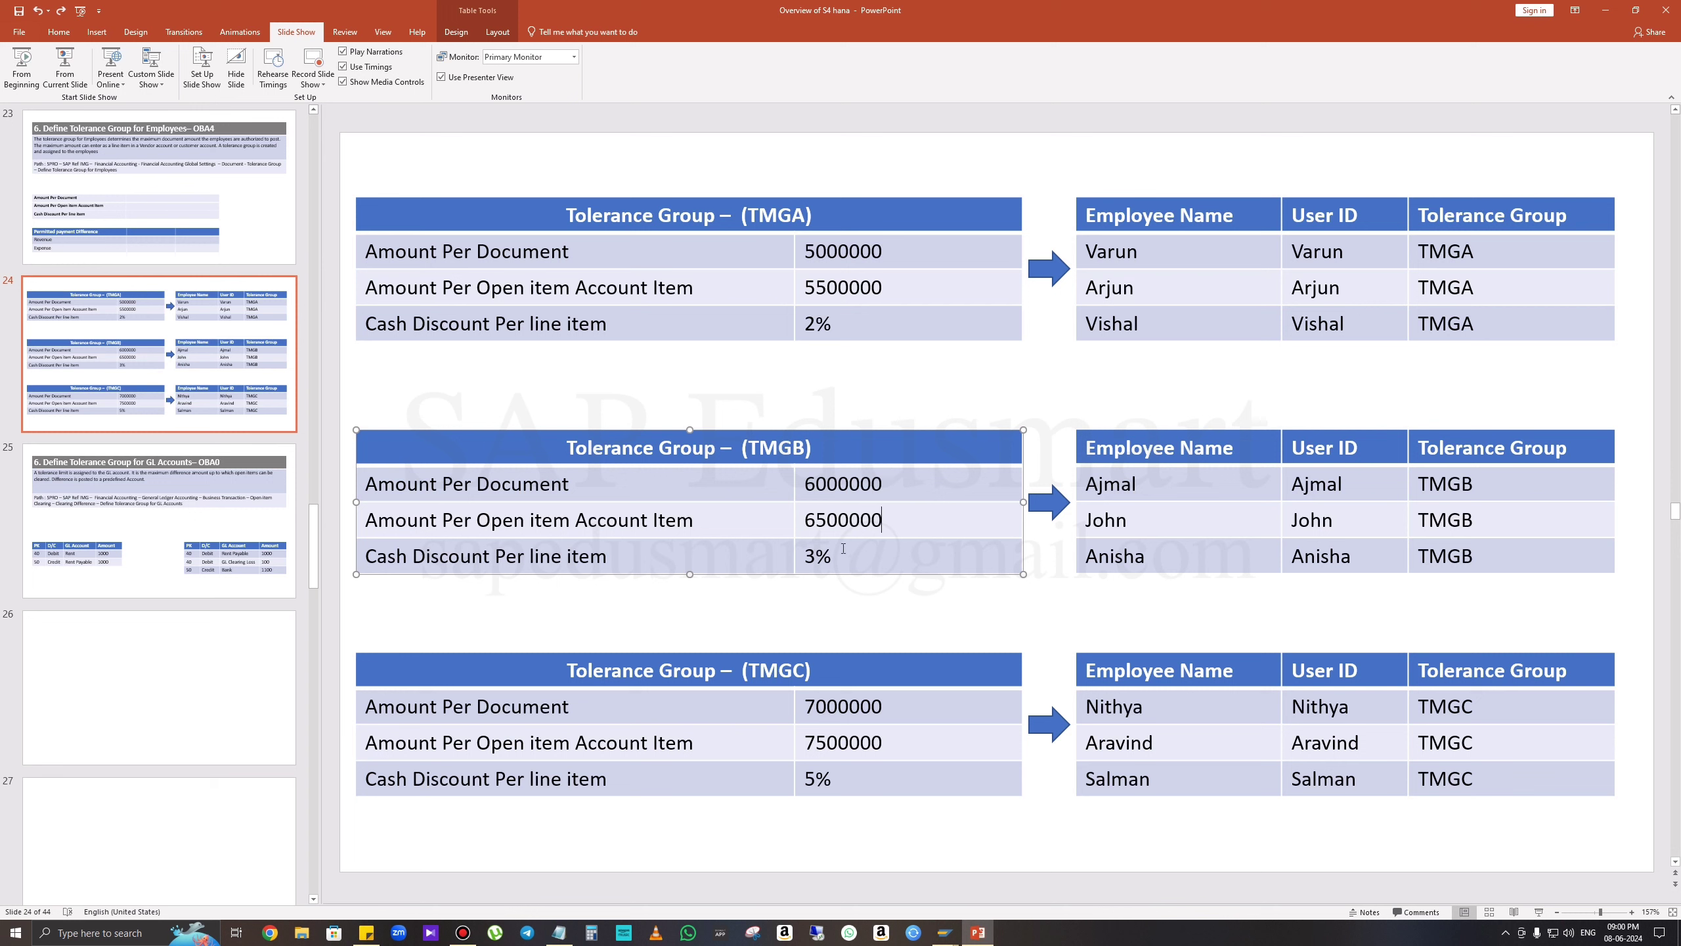
left_click(1605, 11)
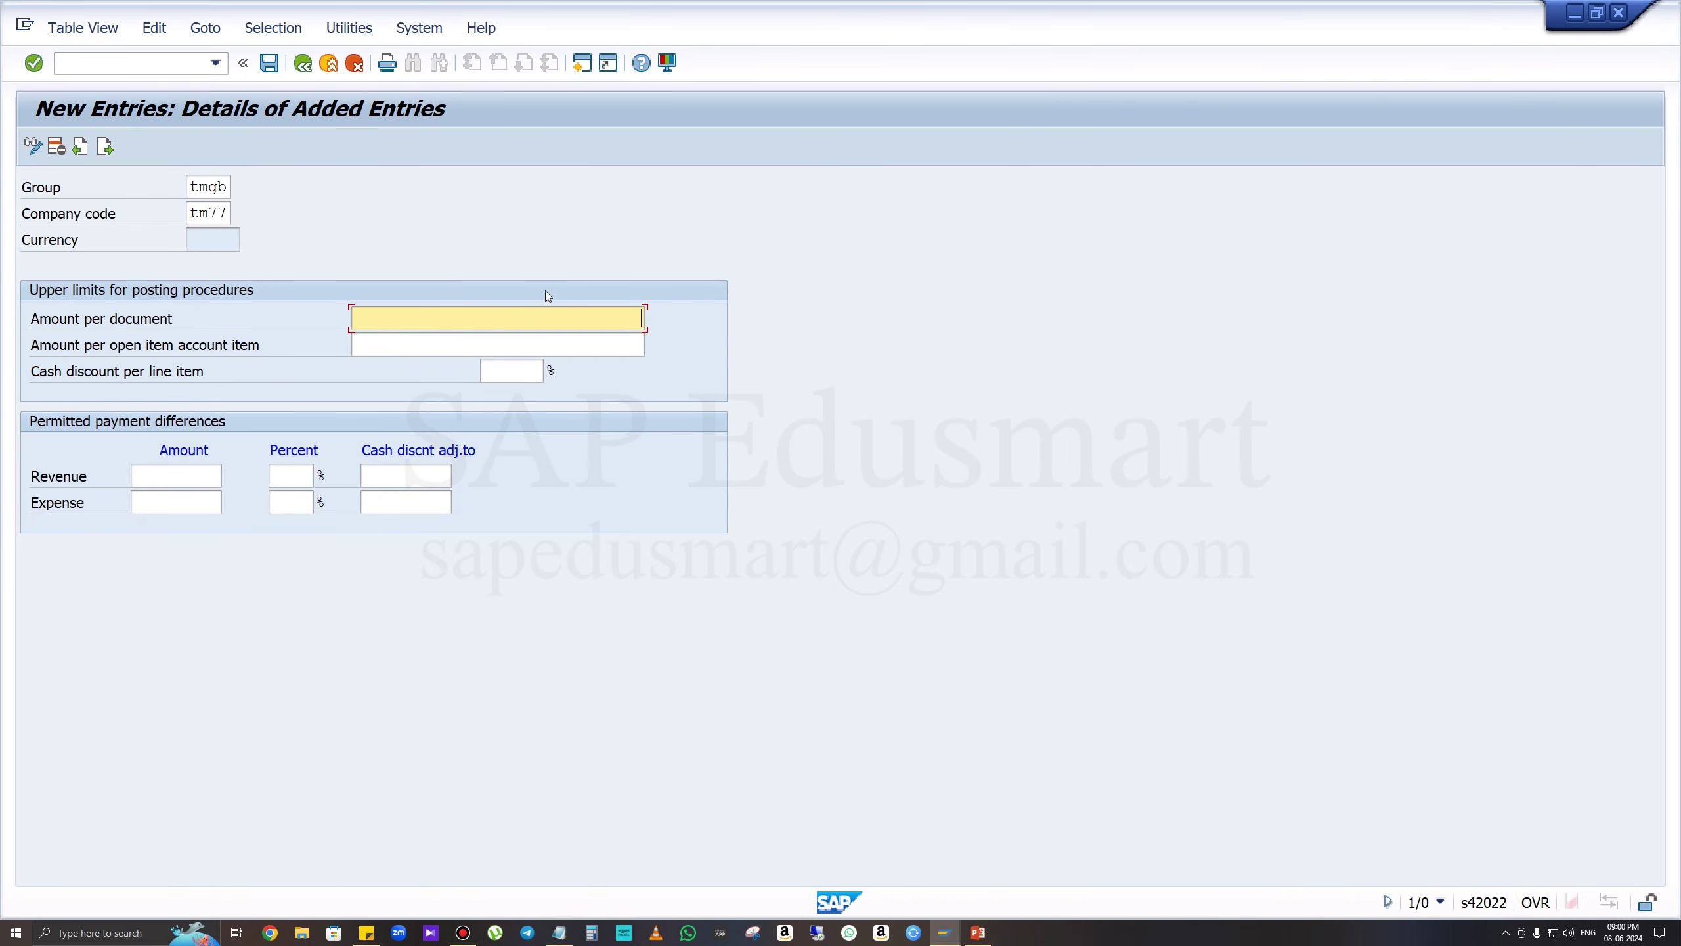
Set the upper limits for tmgb to 6000000 per document, 6500000 per open item account item and 3% cash discount.
type("60000")
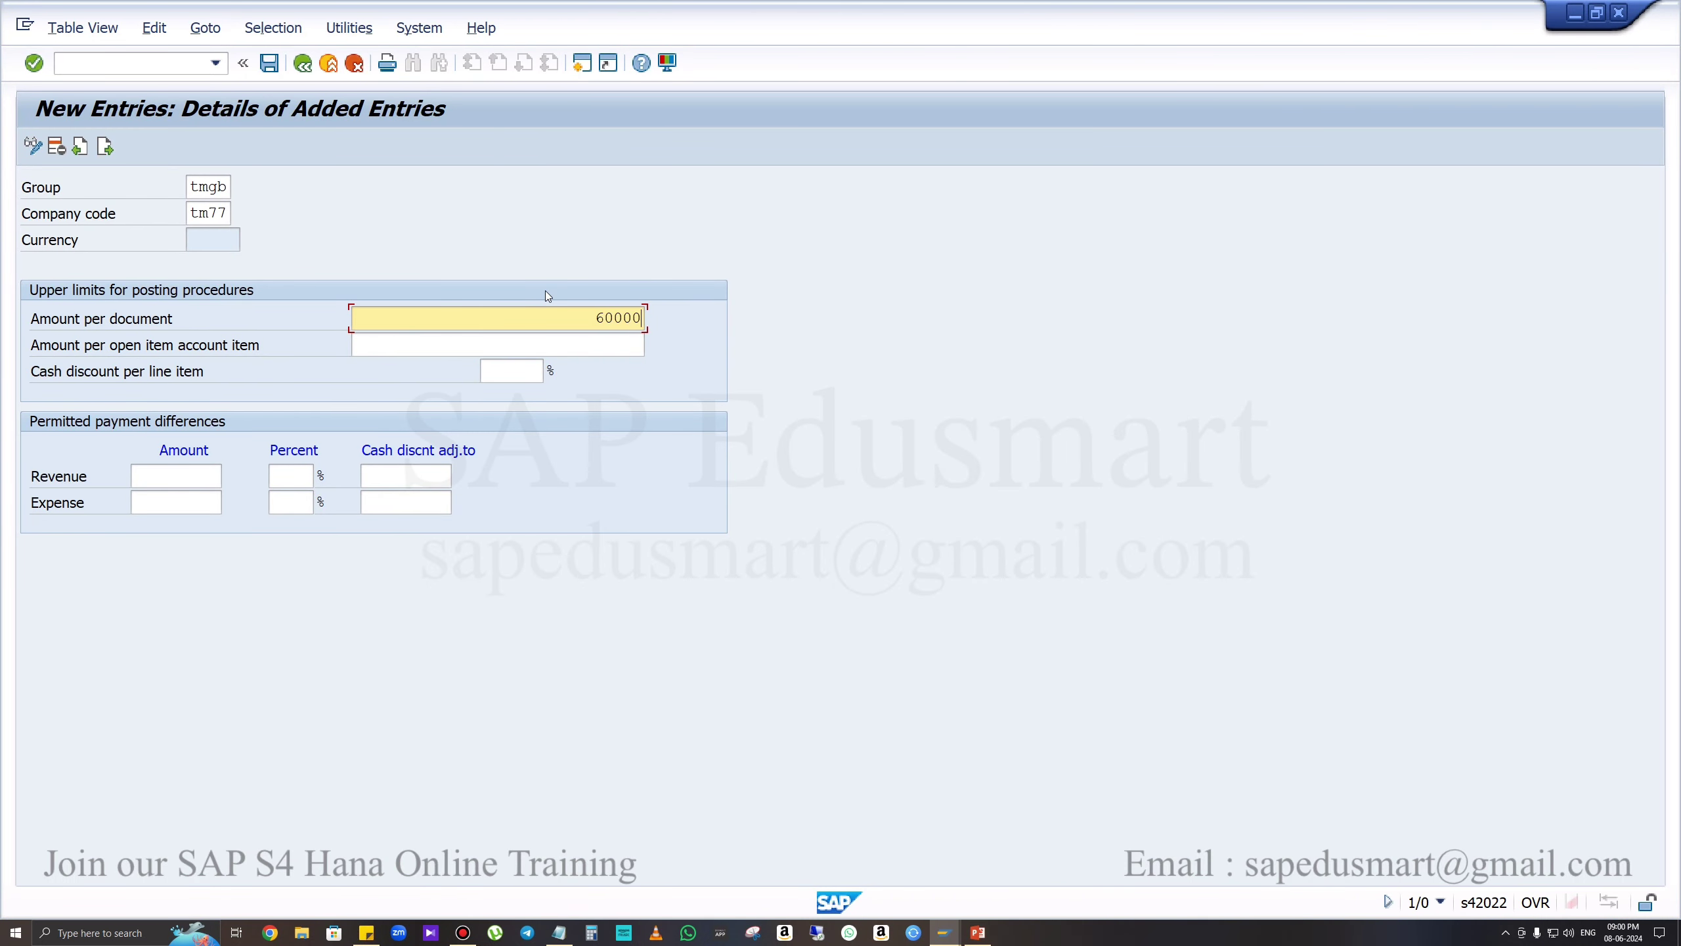
type("00")
key("Tab")
type("65")
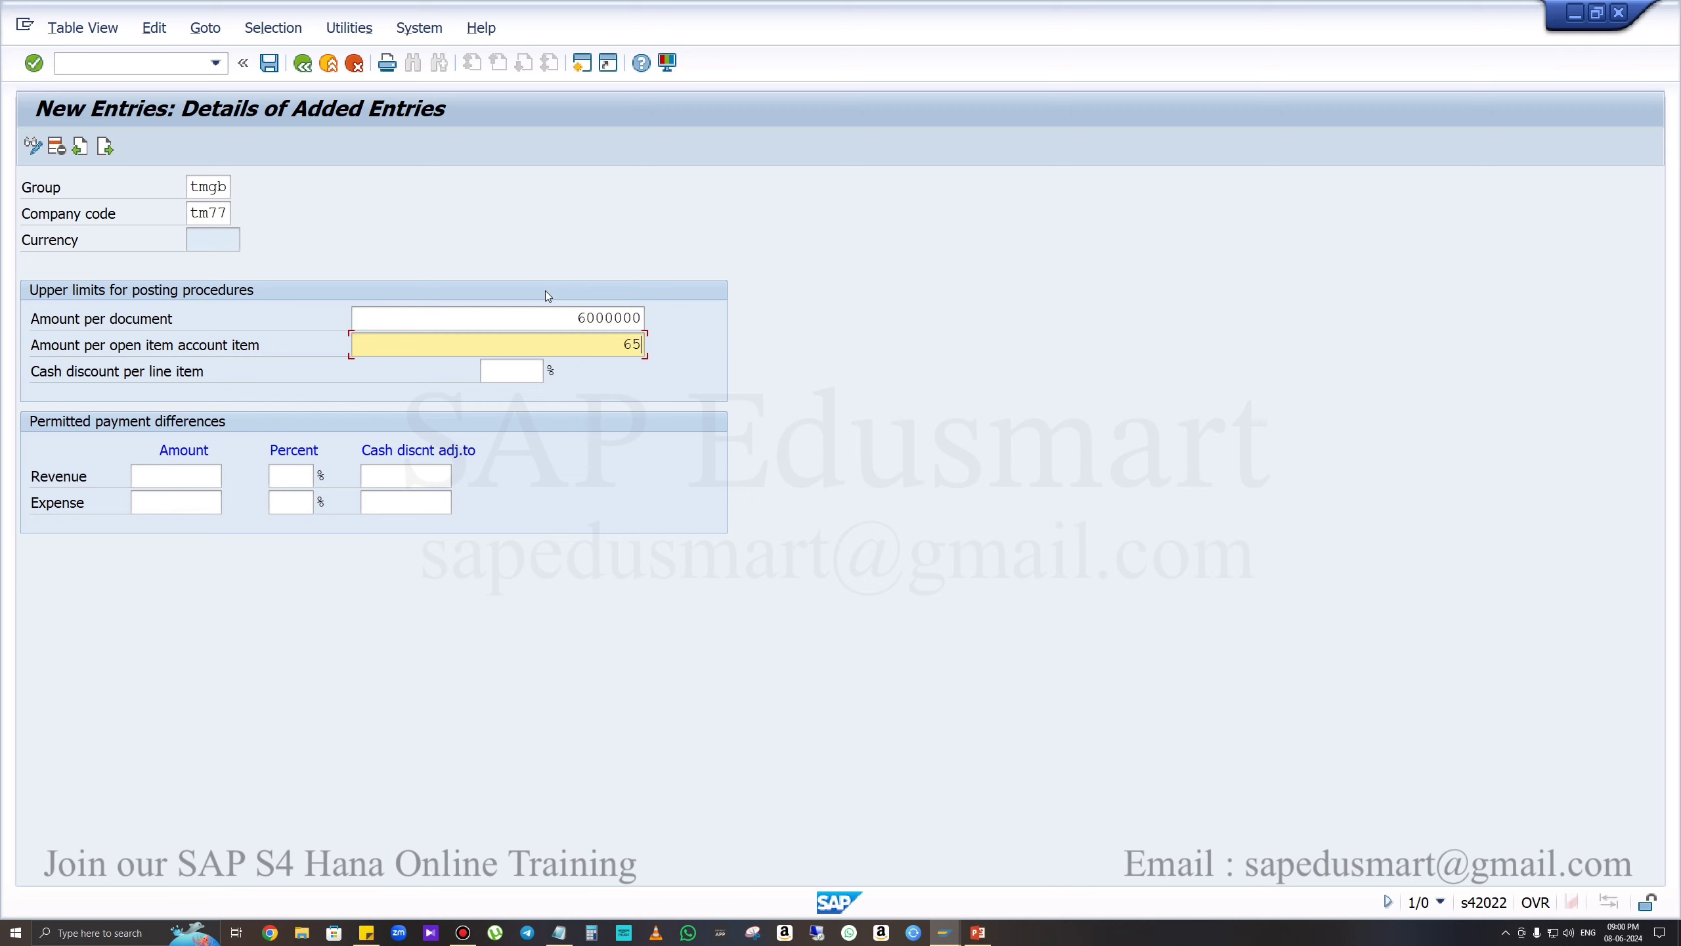
type("00000")
key("Tab")
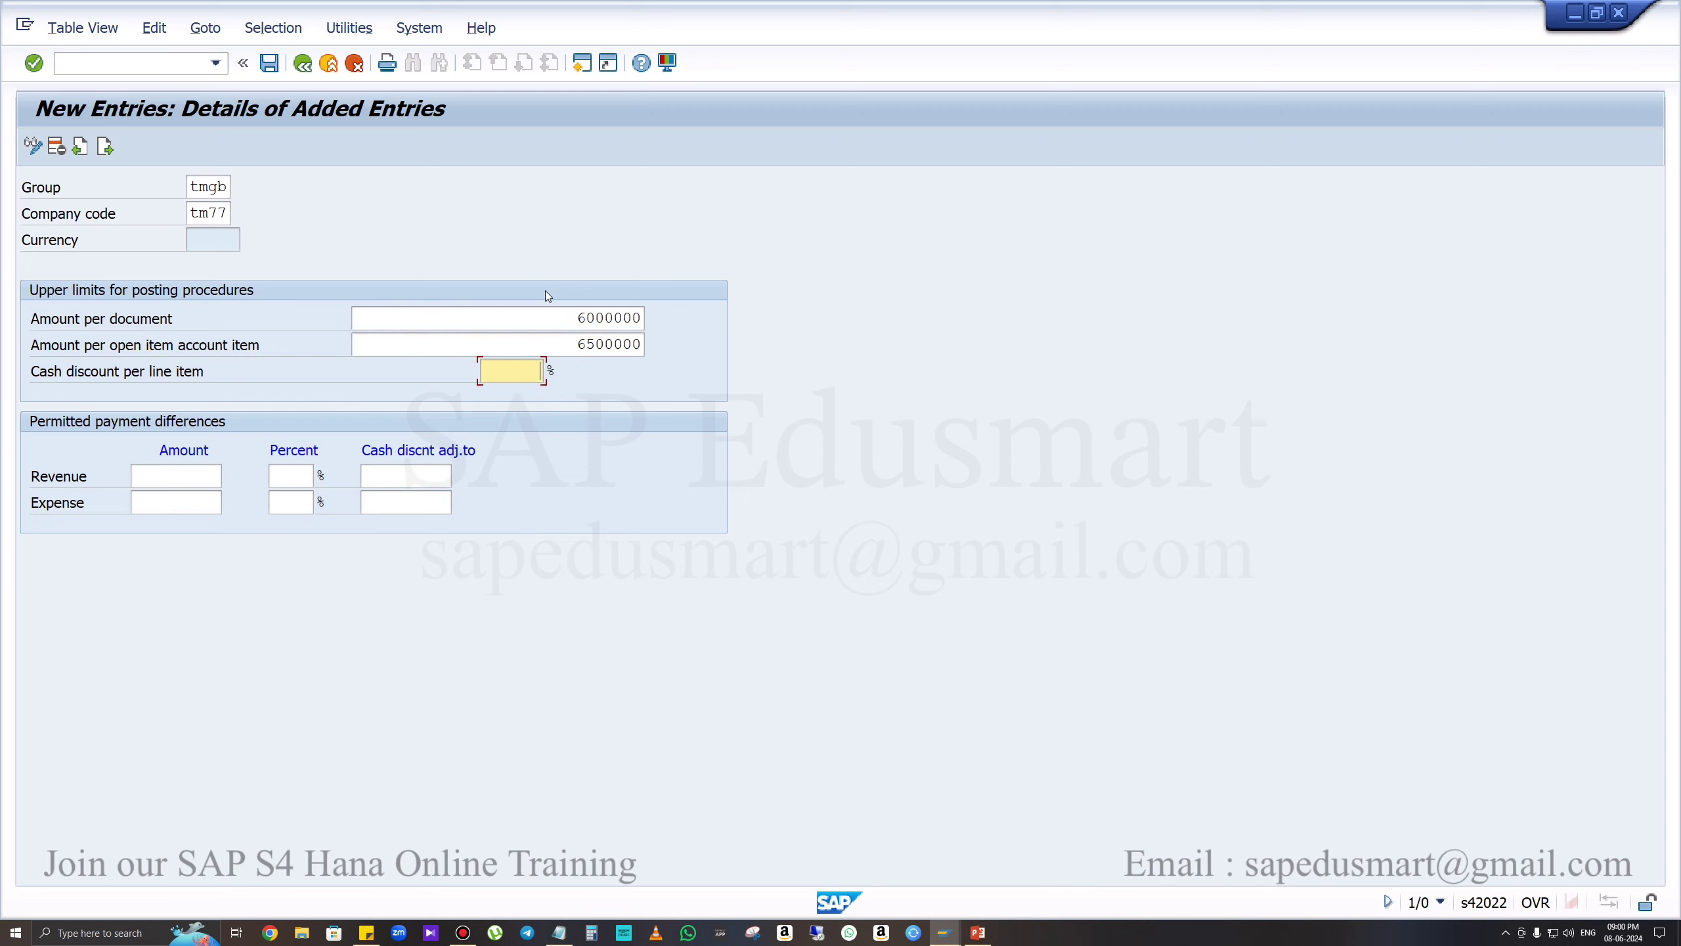
type("3")
Save the tmgb entry with its permitted payment differences left blank.
left_click(179, 478)
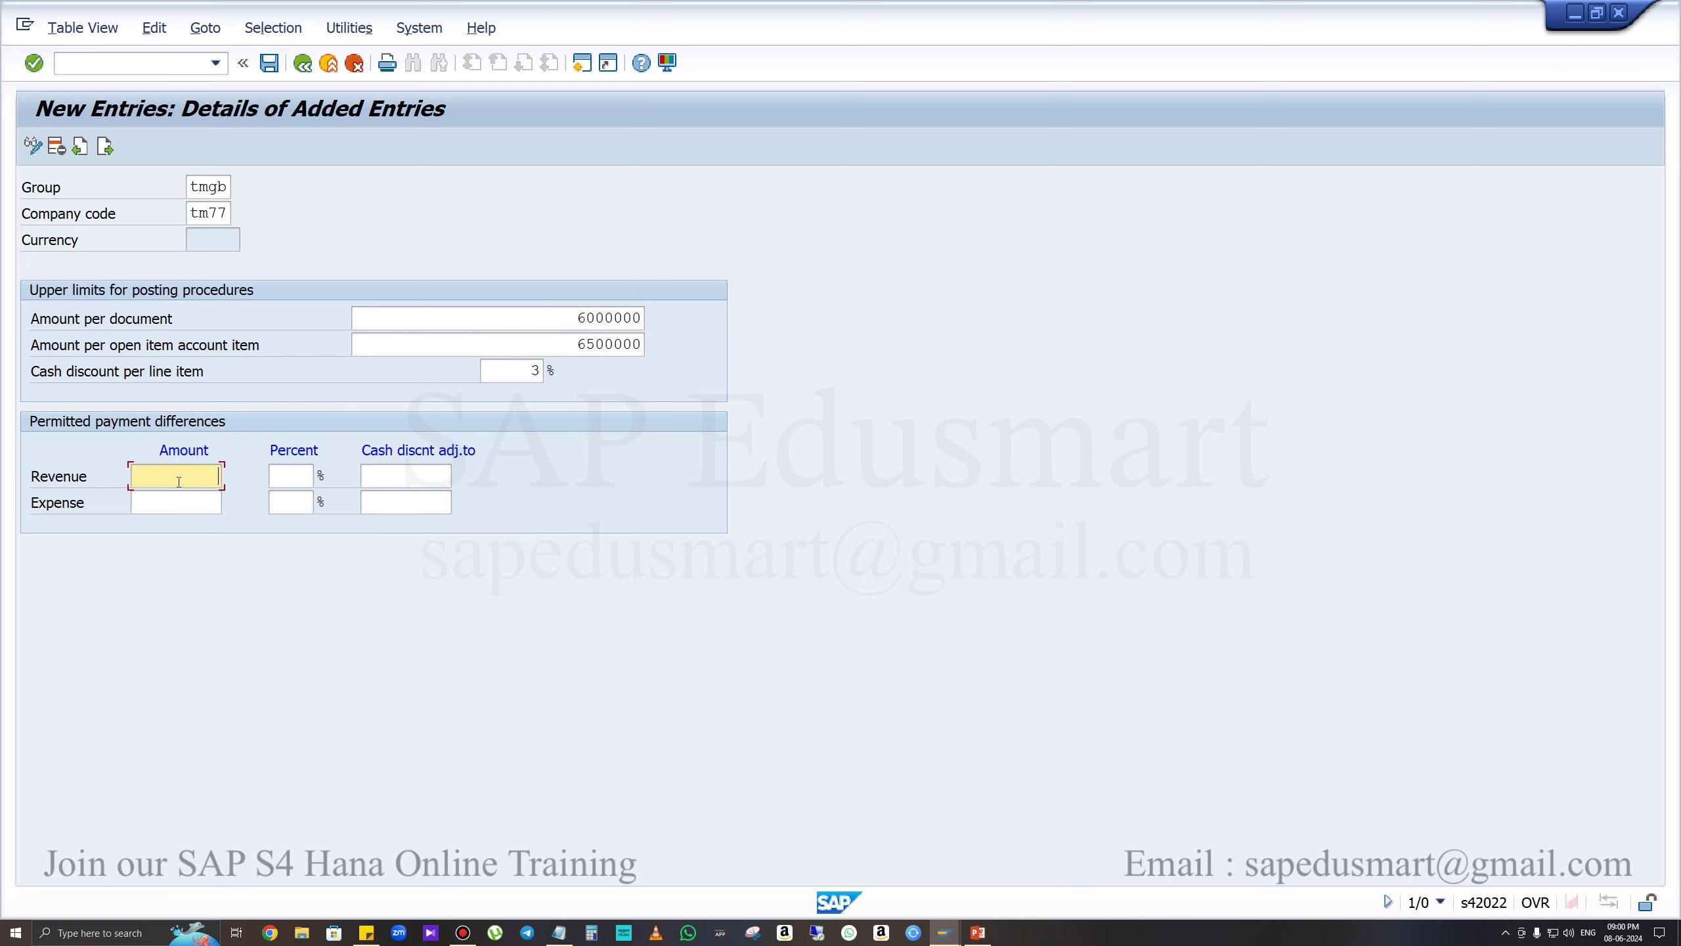
left_click(193, 506)
left_click(299, 470)
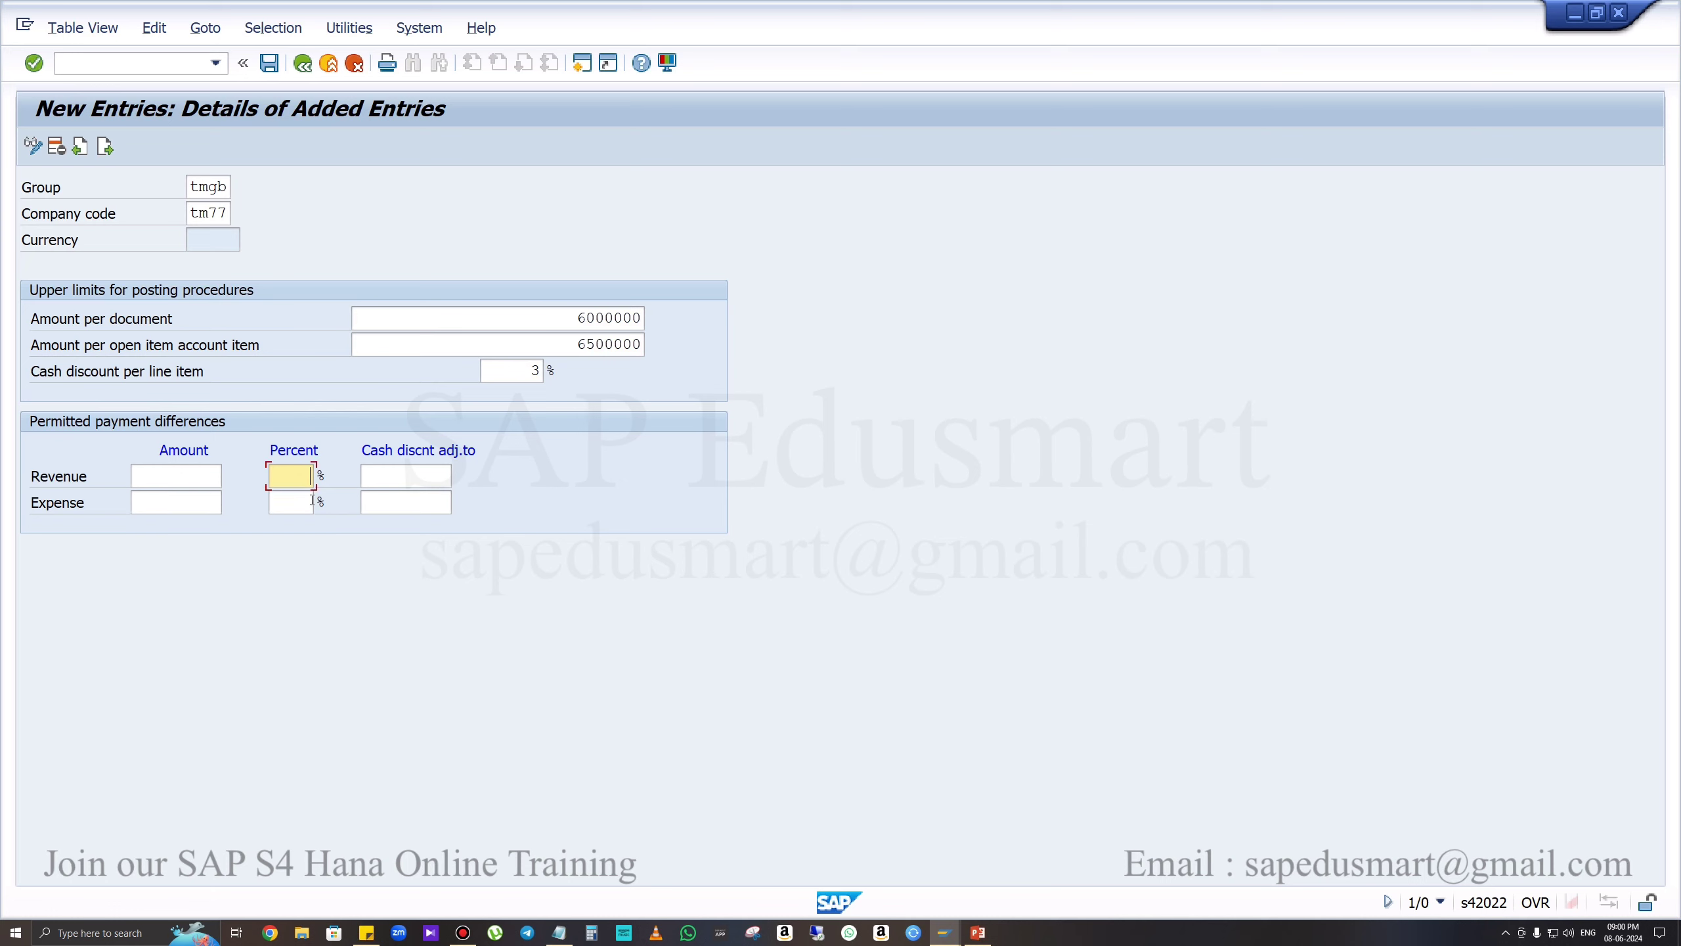
left_click(300, 498)
left_click(424, 457)
left_click(268, 63)
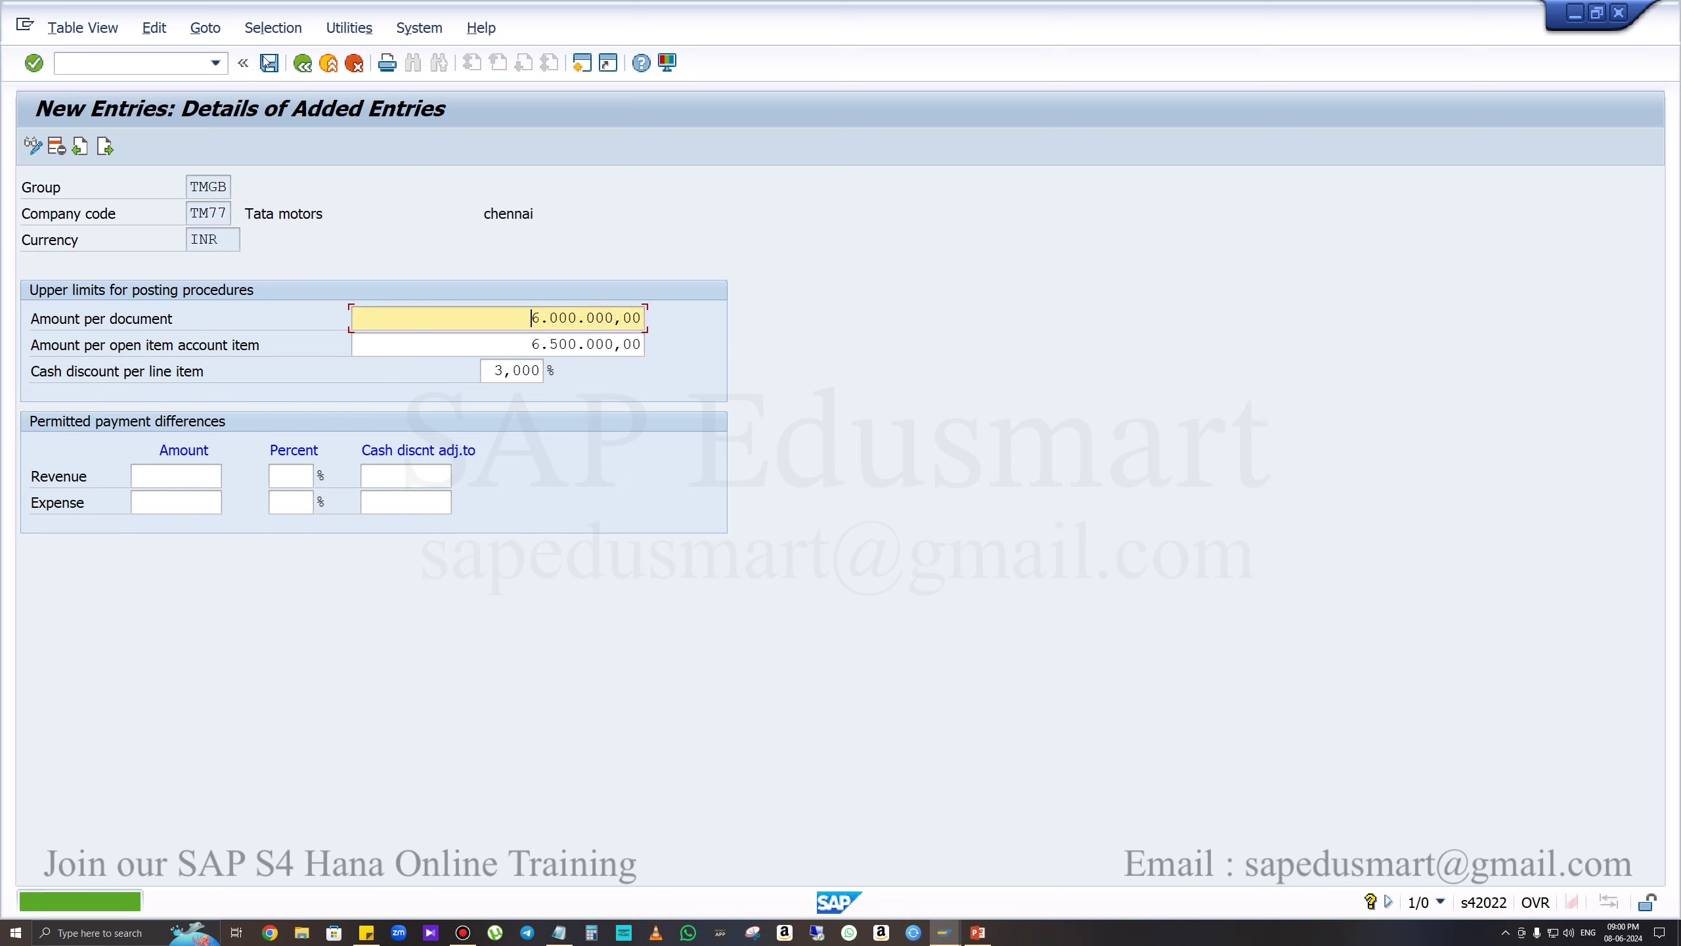
Start another employee tolerance group entry with group tmgc and company code tm77.
left_click(104, 147)
type("t")
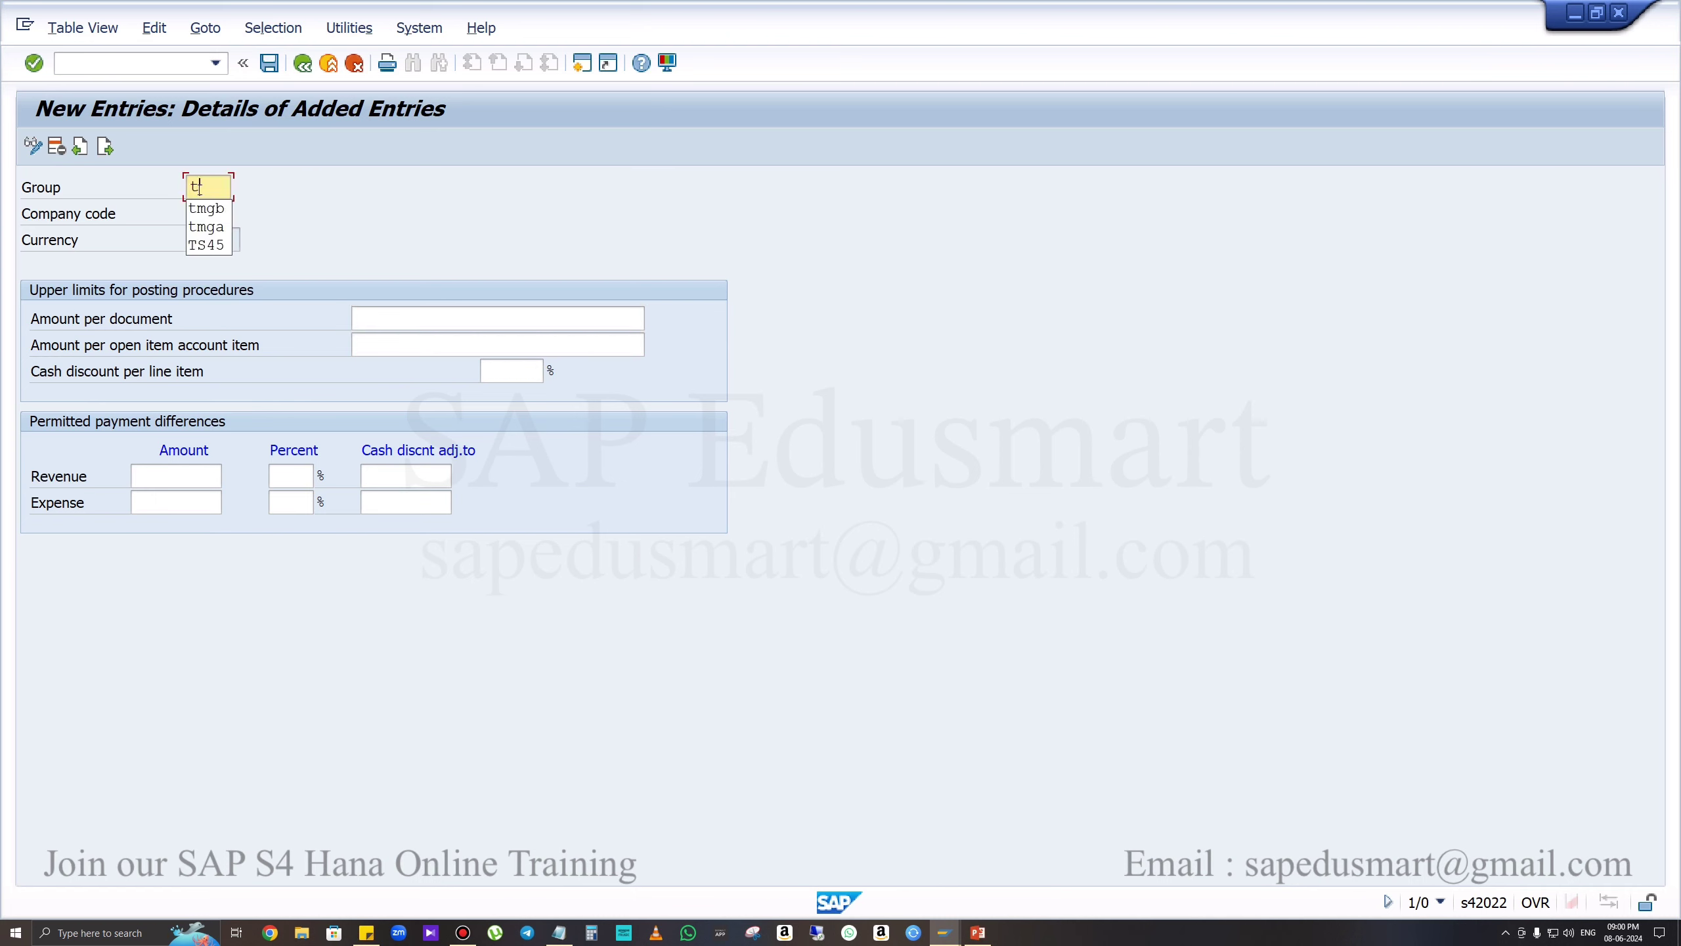
type("mgc")
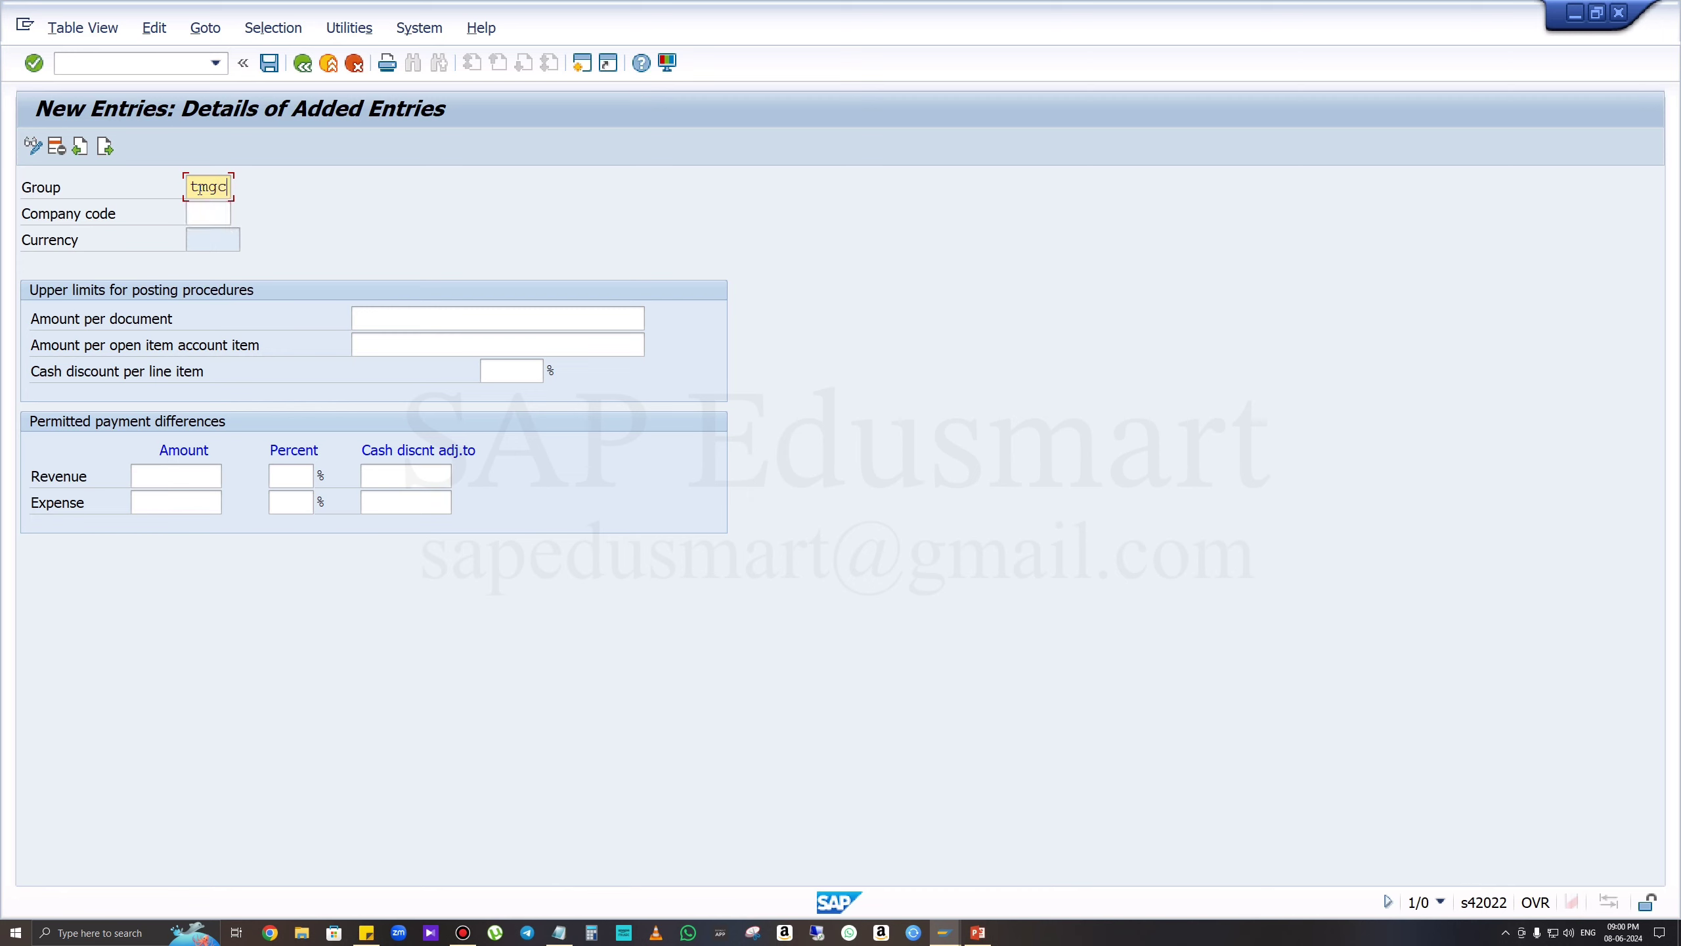
left_click(206, 224)
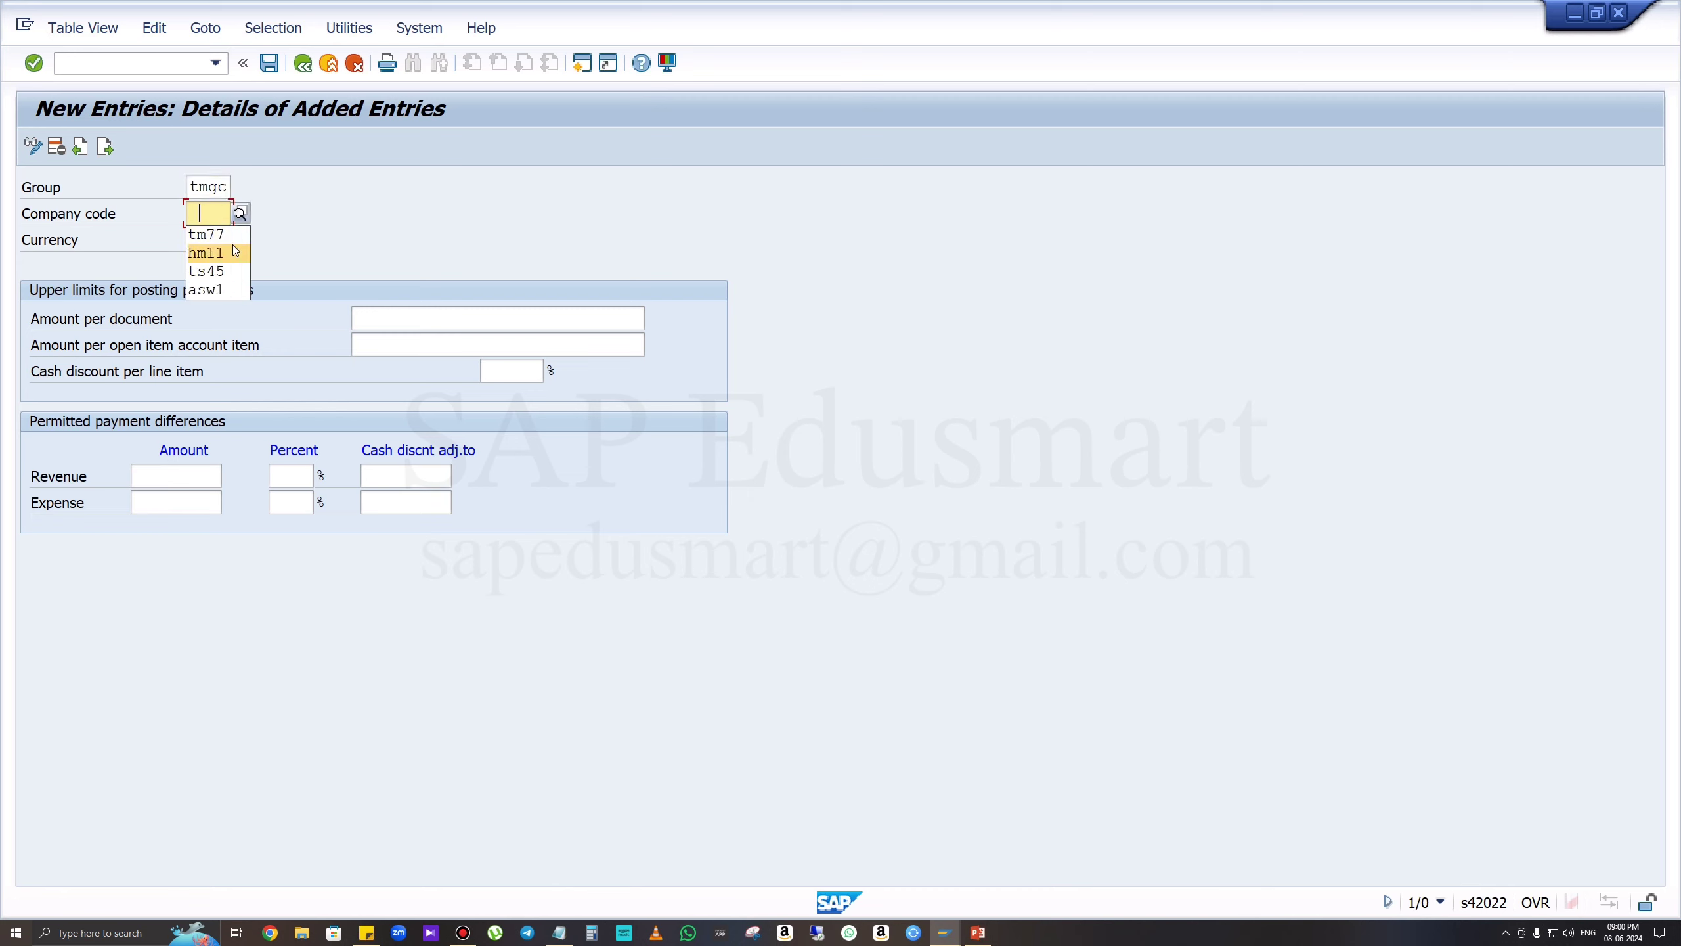
left_click(206, 207)
left_click(219, 234)
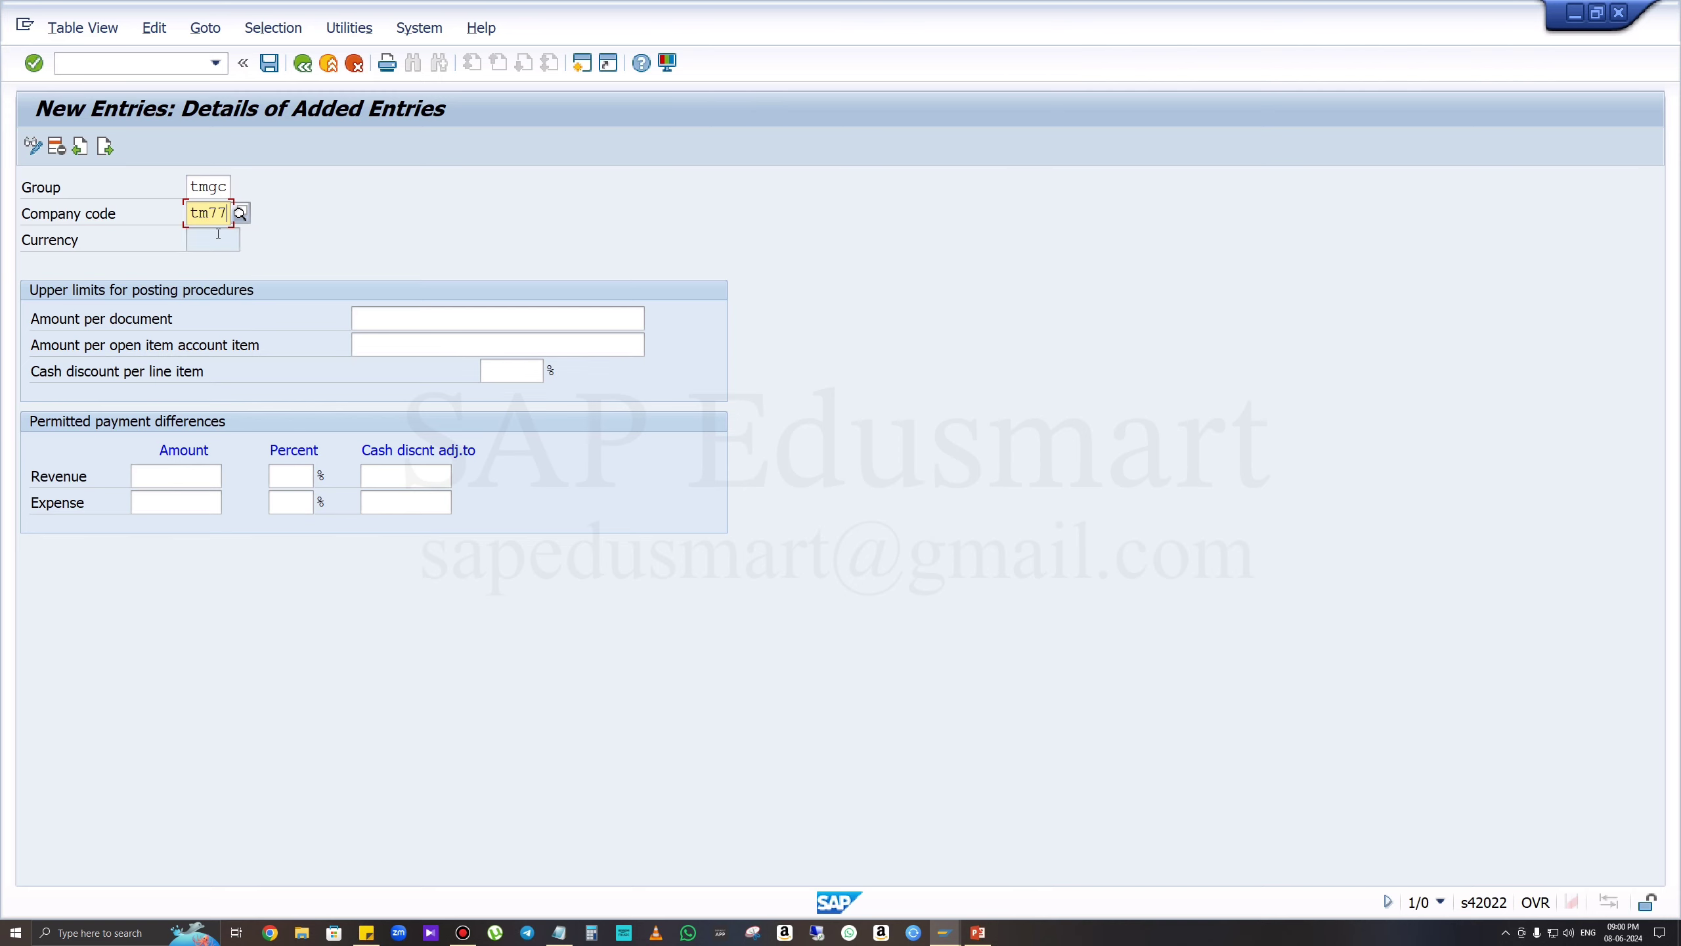
Enter tmgc's limits from the PowerPoint slide, 7000000 per document, 7500000 per open item account item and 5% cash discount, and save the entry.
key("alt+Tab")
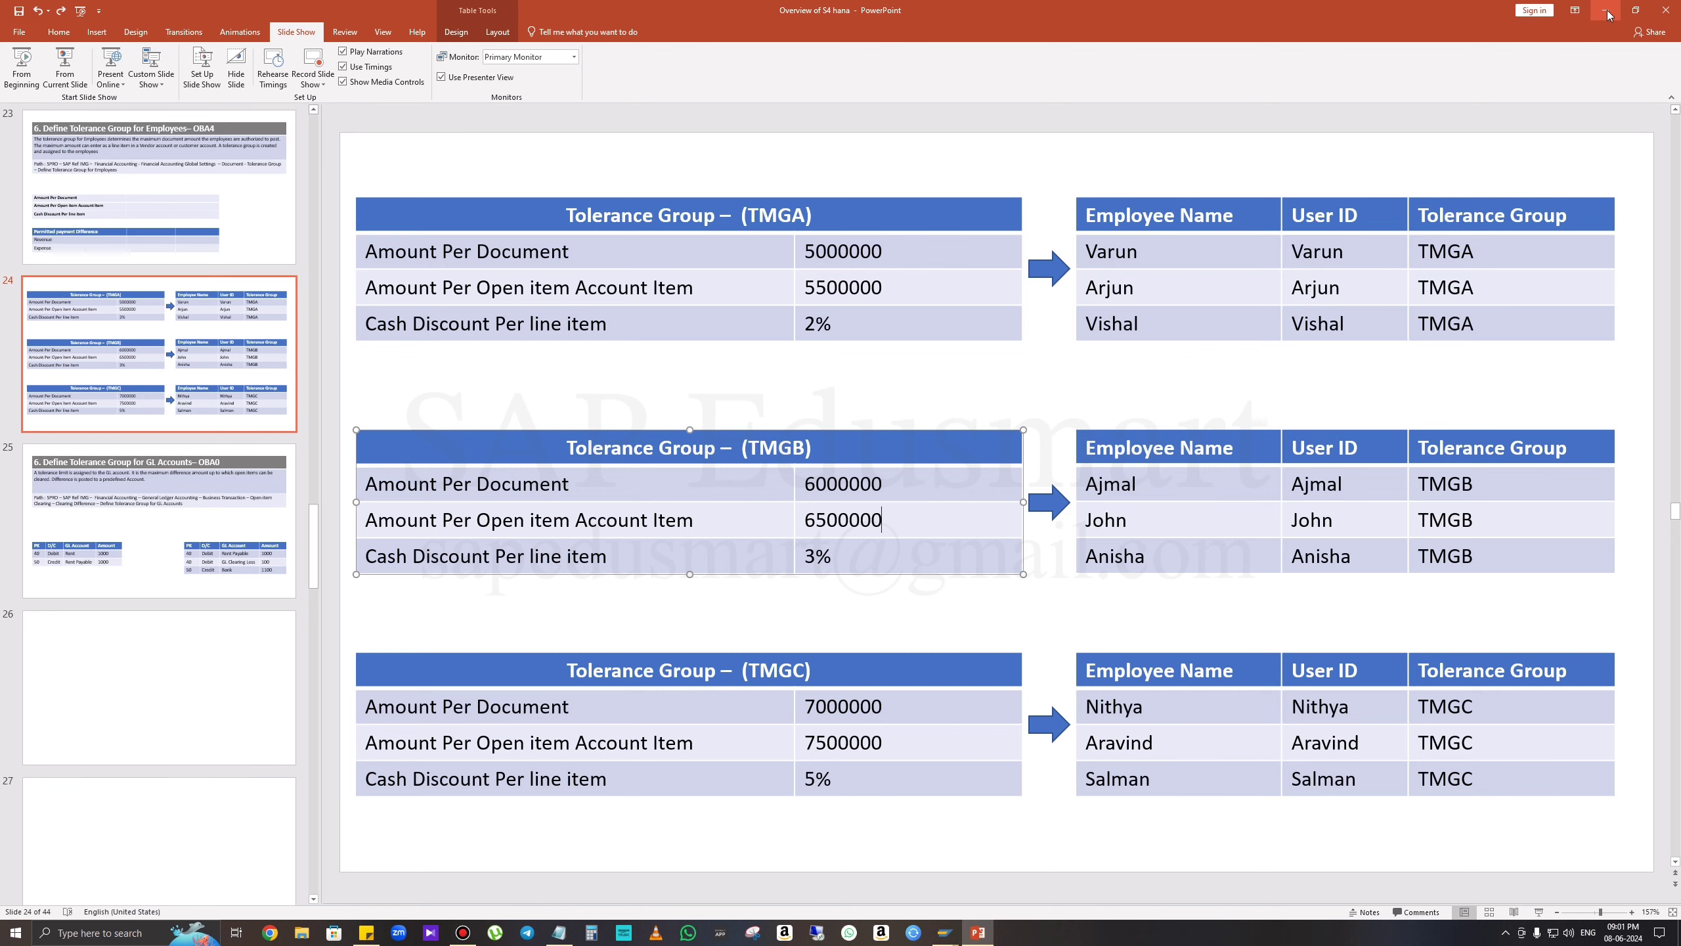
key("alt+Tab")
left_click(507, 321)
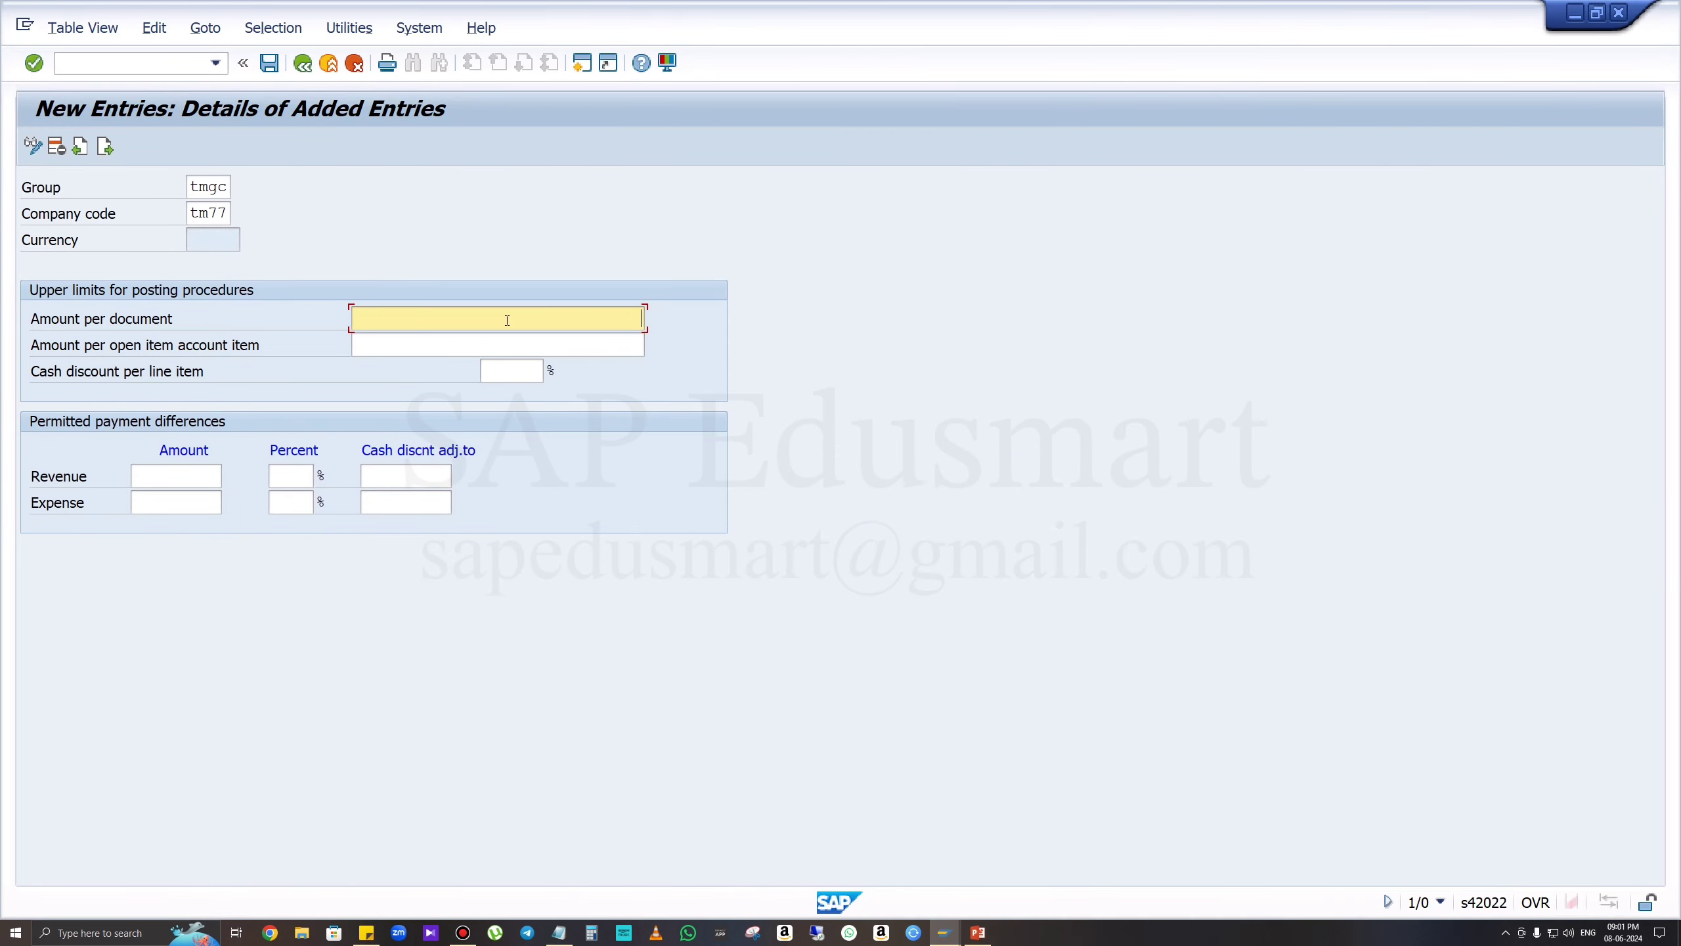
type("7000000")
key("Tab")
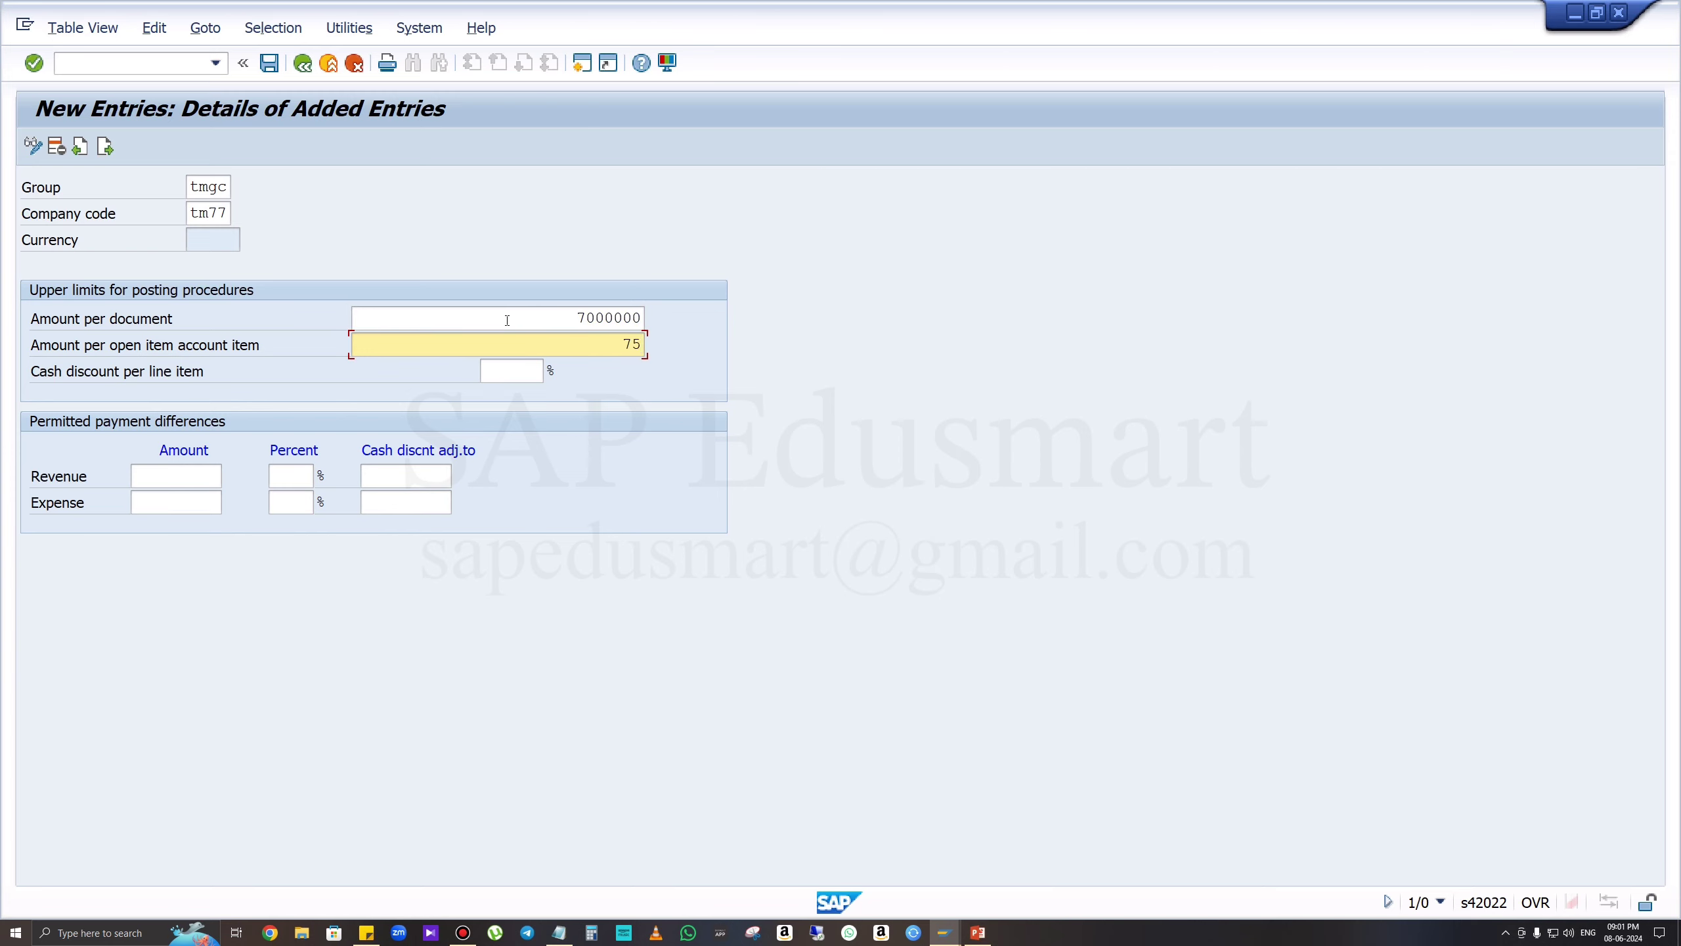
type("7500000")
key("Tab")
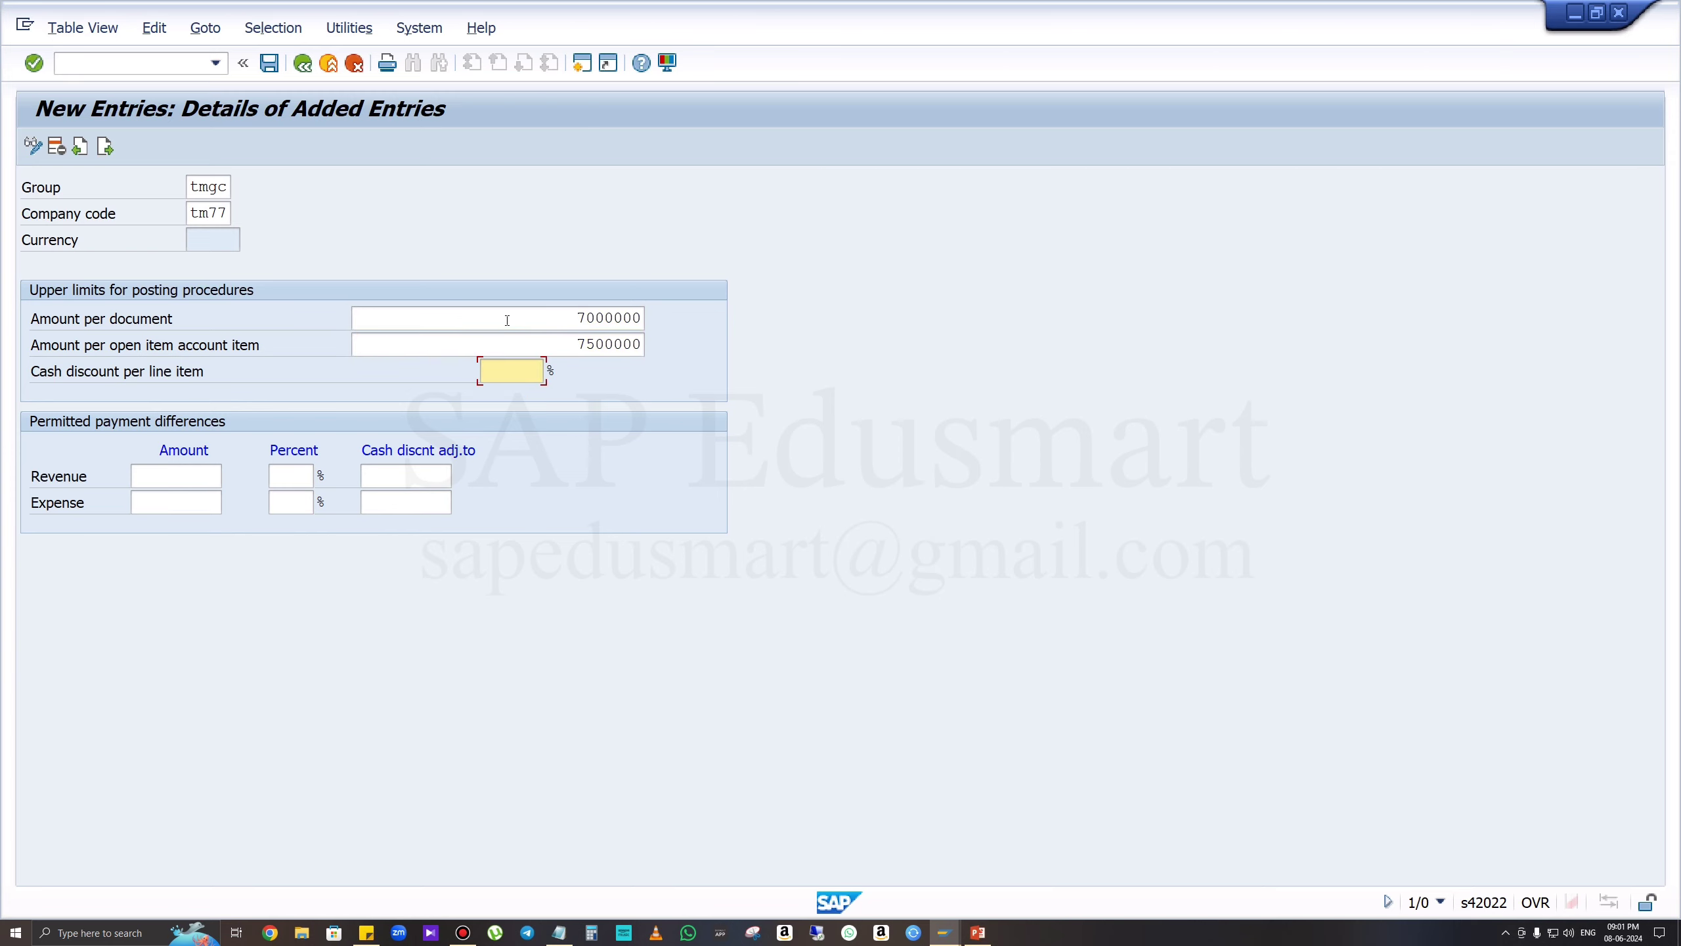
type("5")
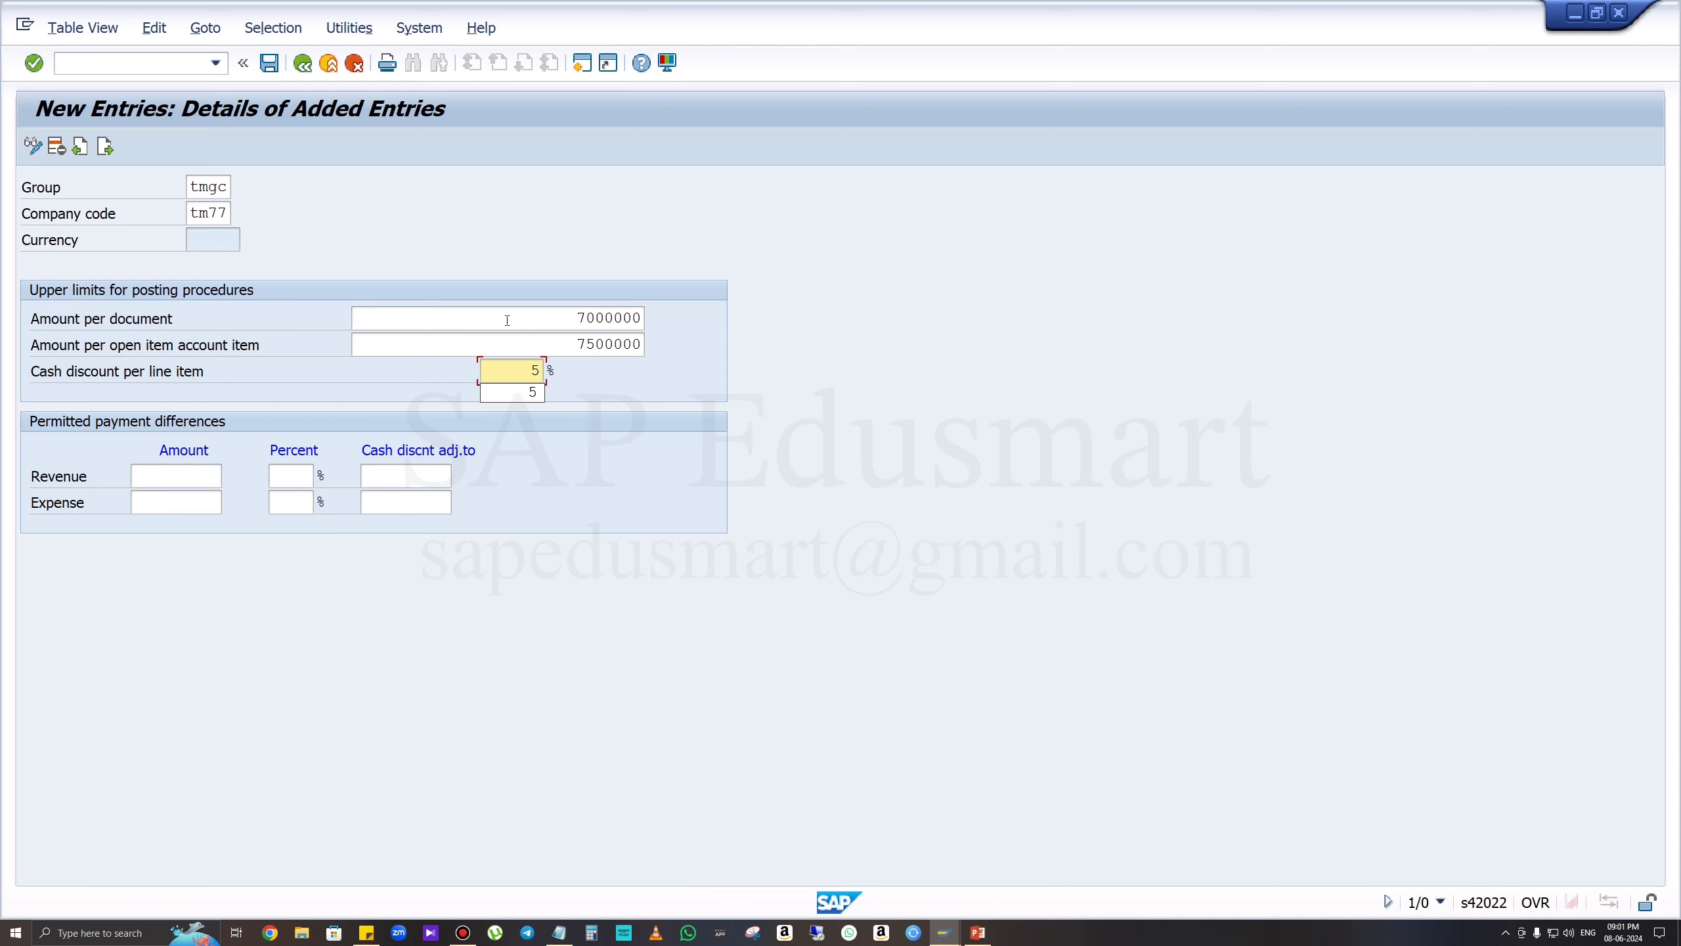
left_click(270, 63)
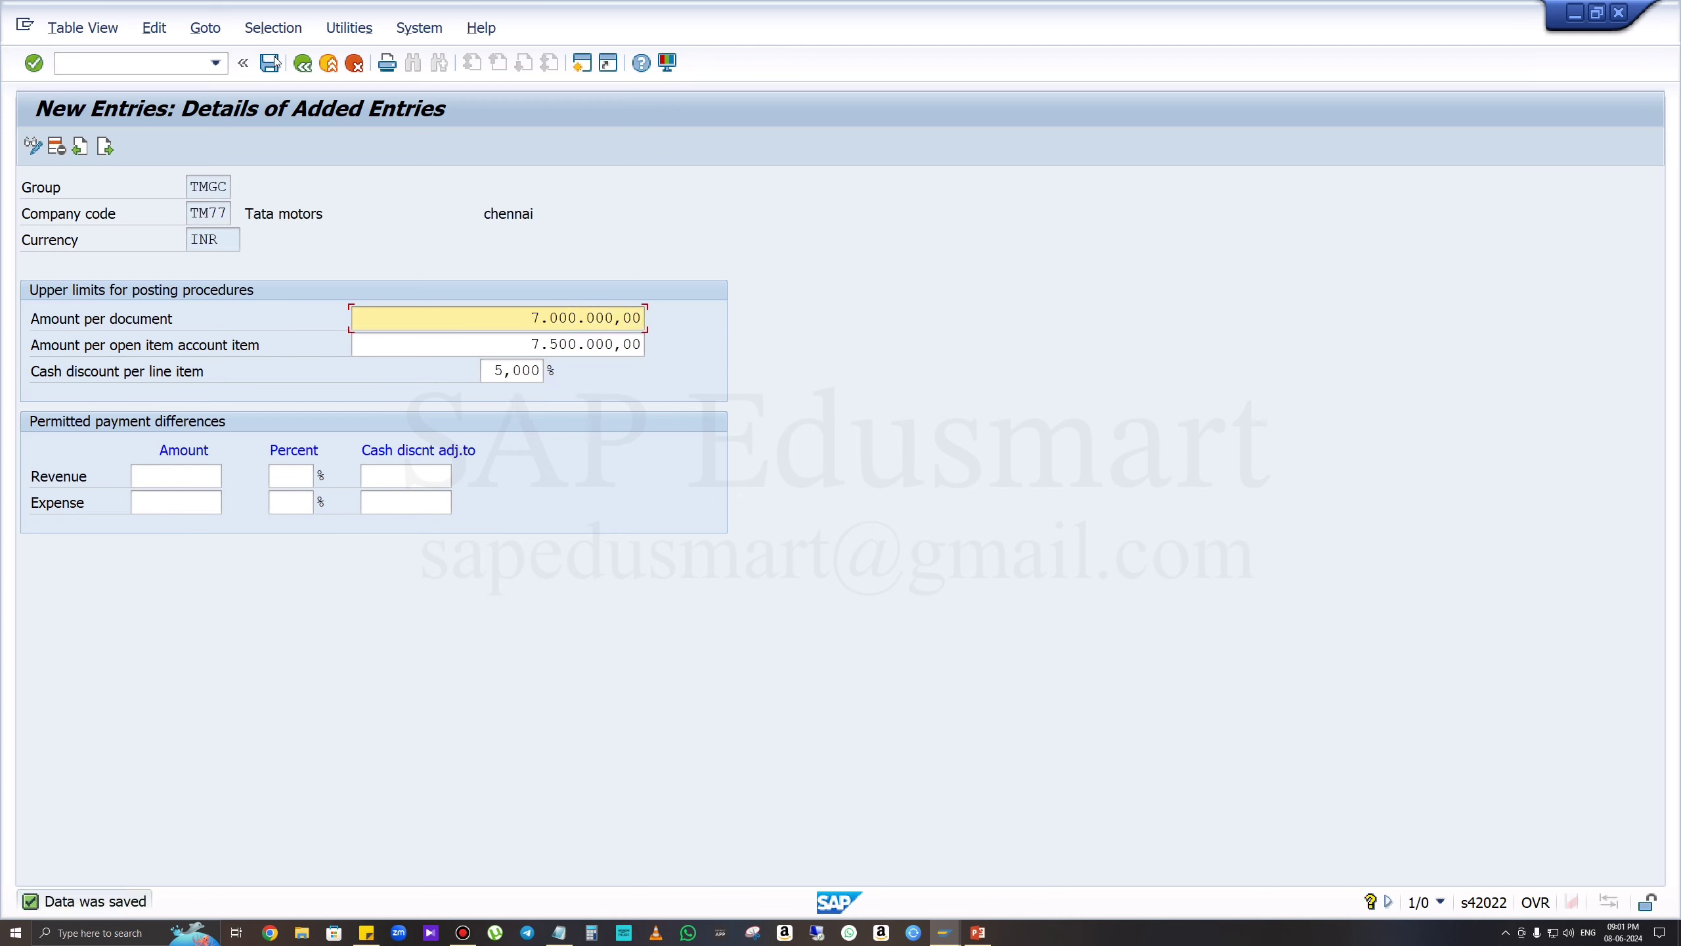
Return to the overview of added entries and select the TMGA, TMGB and TMGC rows to review them.
left_click(302, 63)
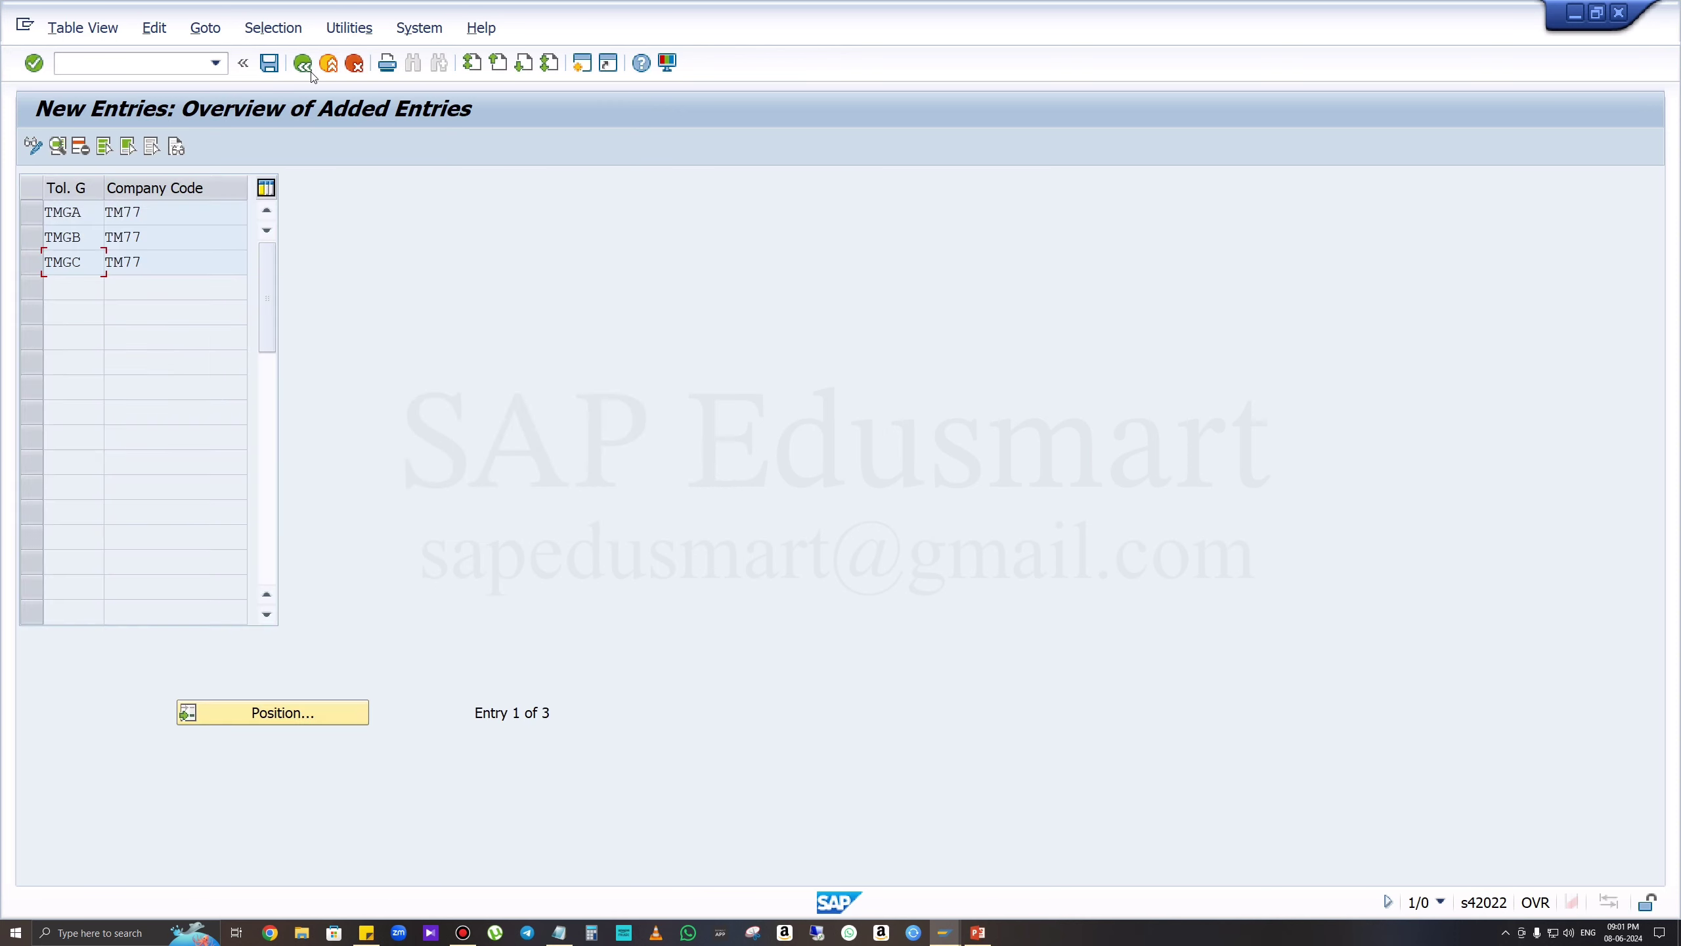
left_click(30, 212)
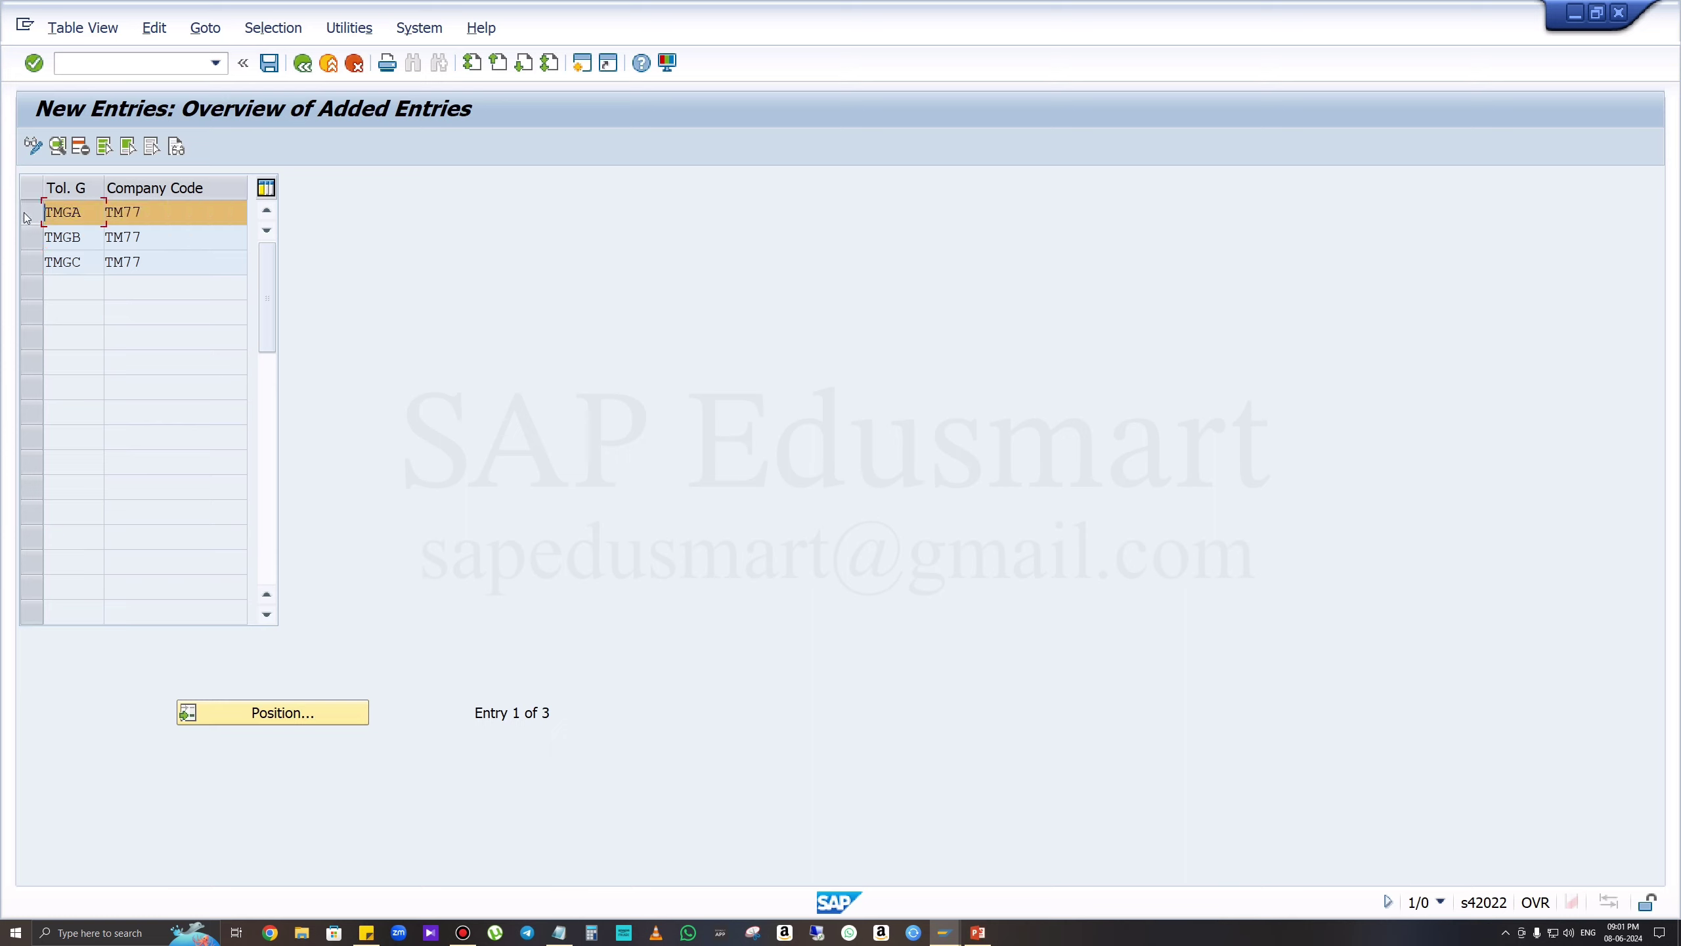
left_click(27, 239)
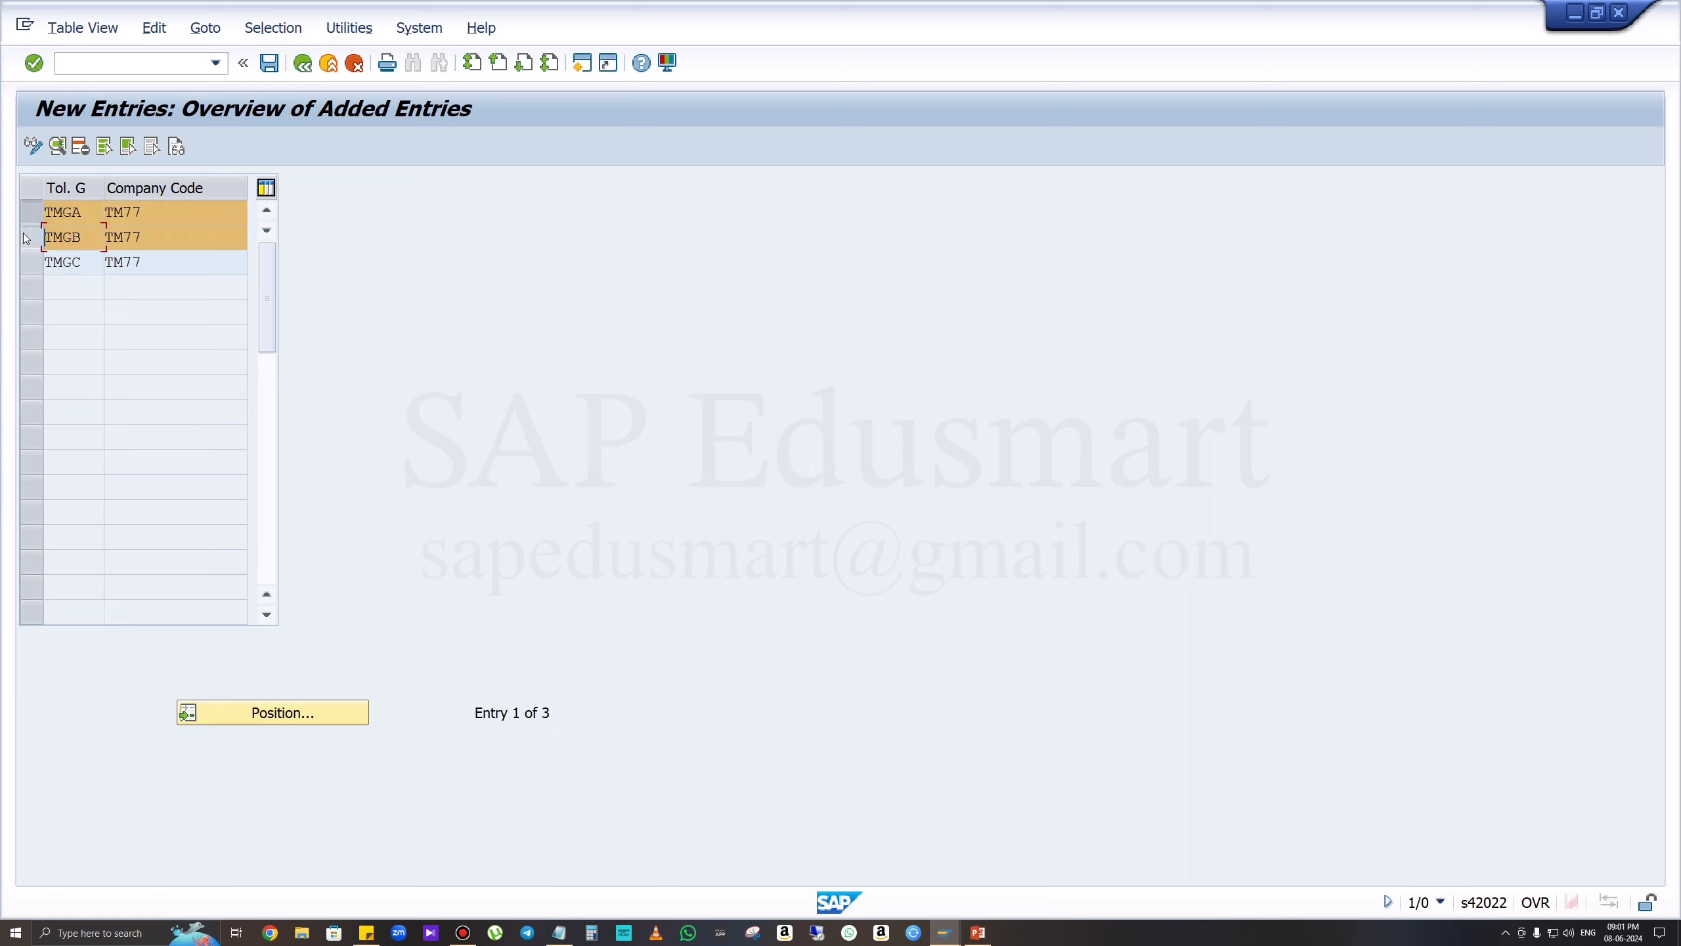
left_click(28, 268)
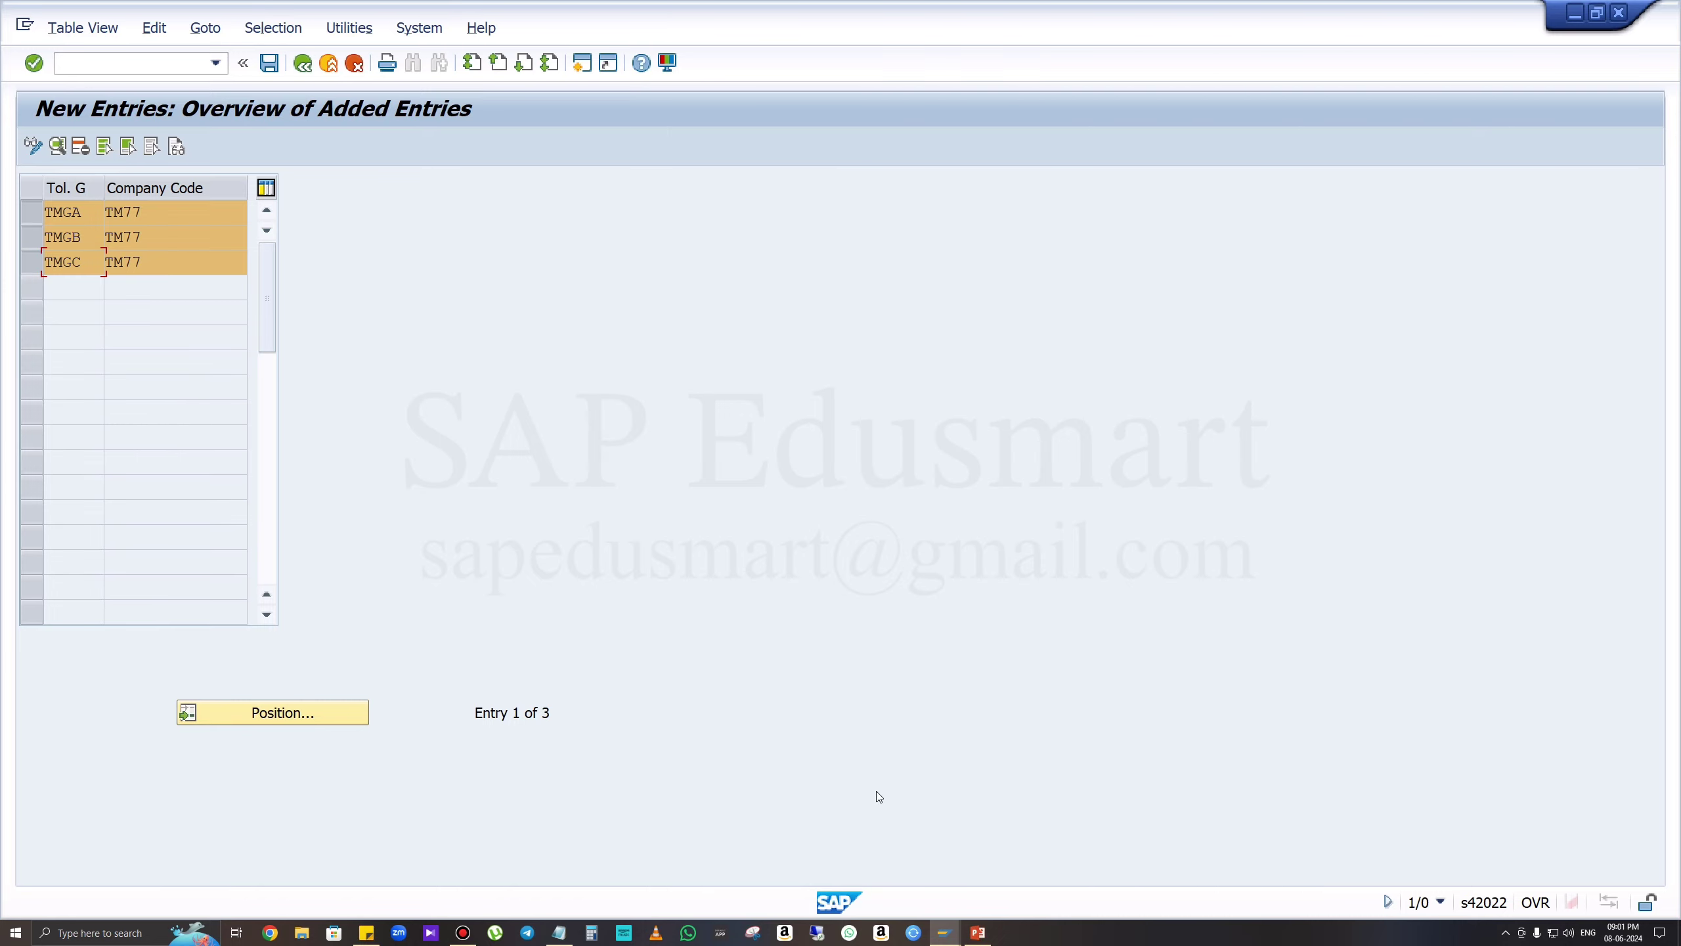
Switch to the PowerPoint presentation, review the employees listed for tolerance group TMGA and return to SAP.
left_click(977, 934)
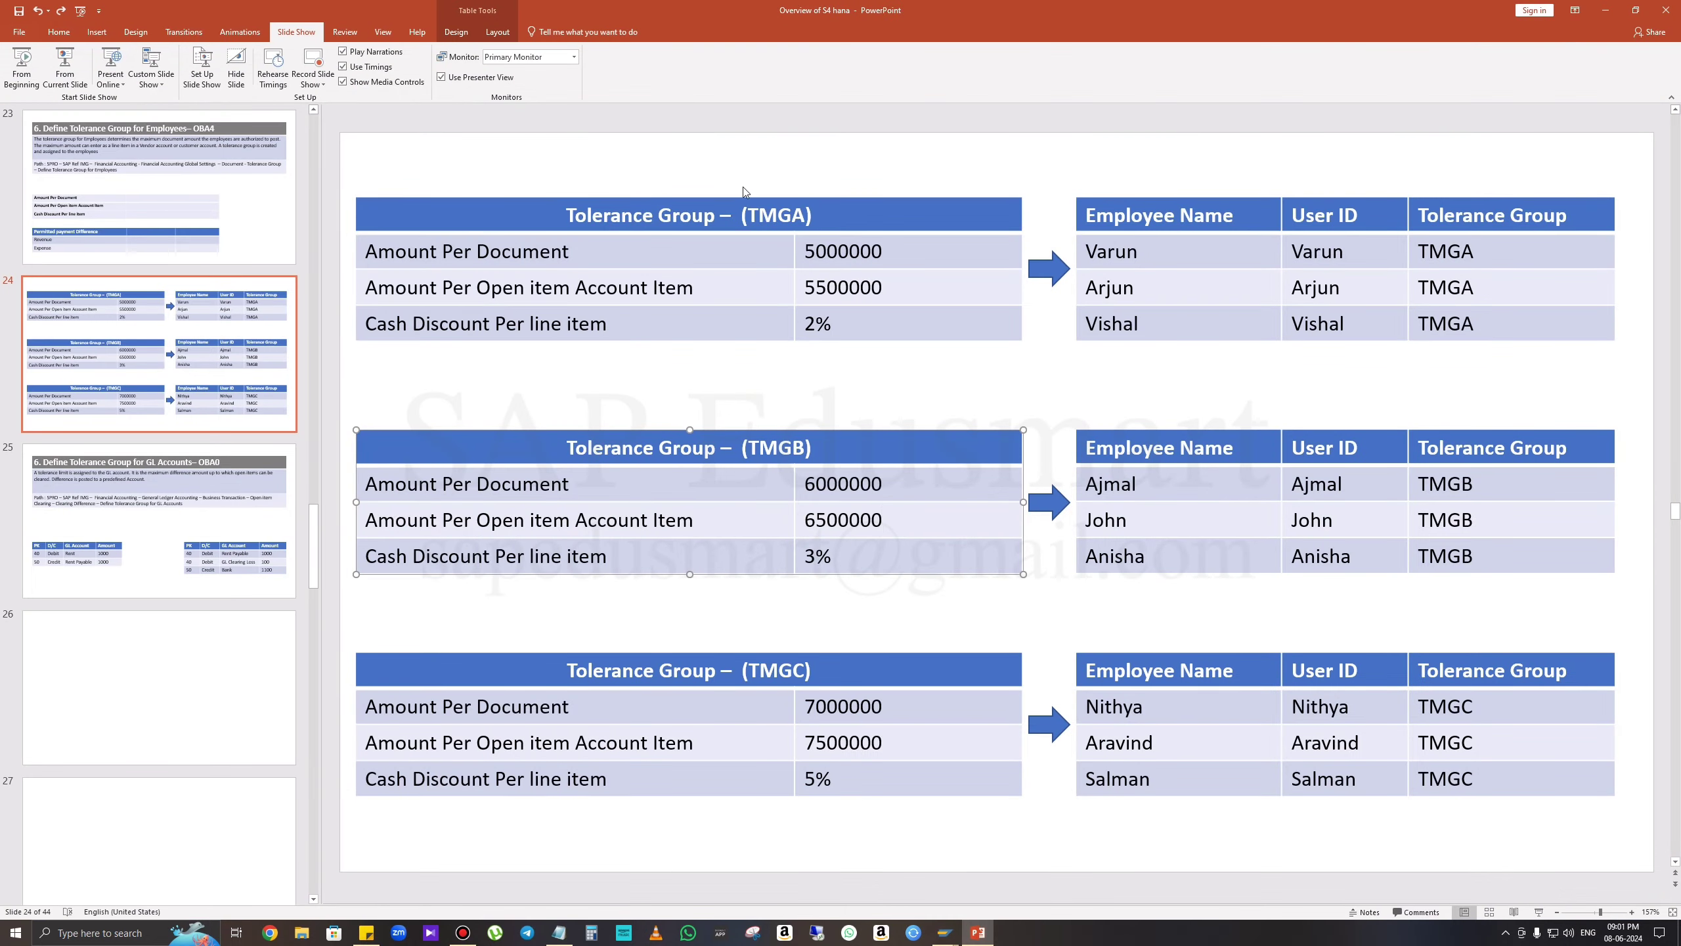
double_click(753, 215)
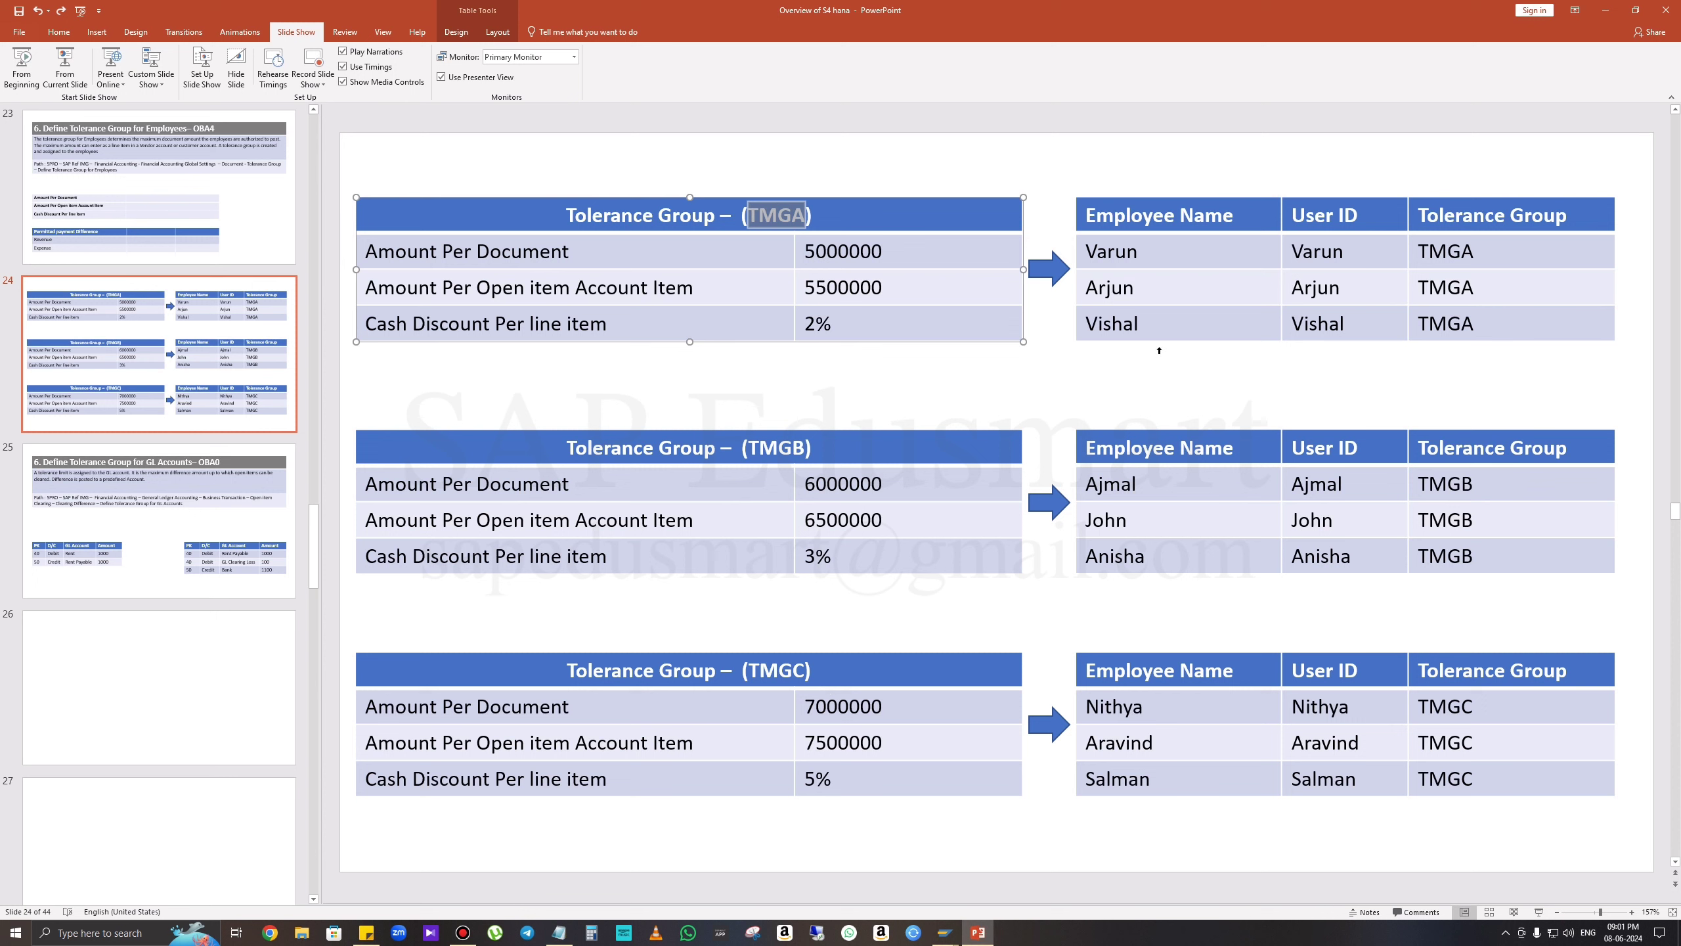
left_click(1217, 279)
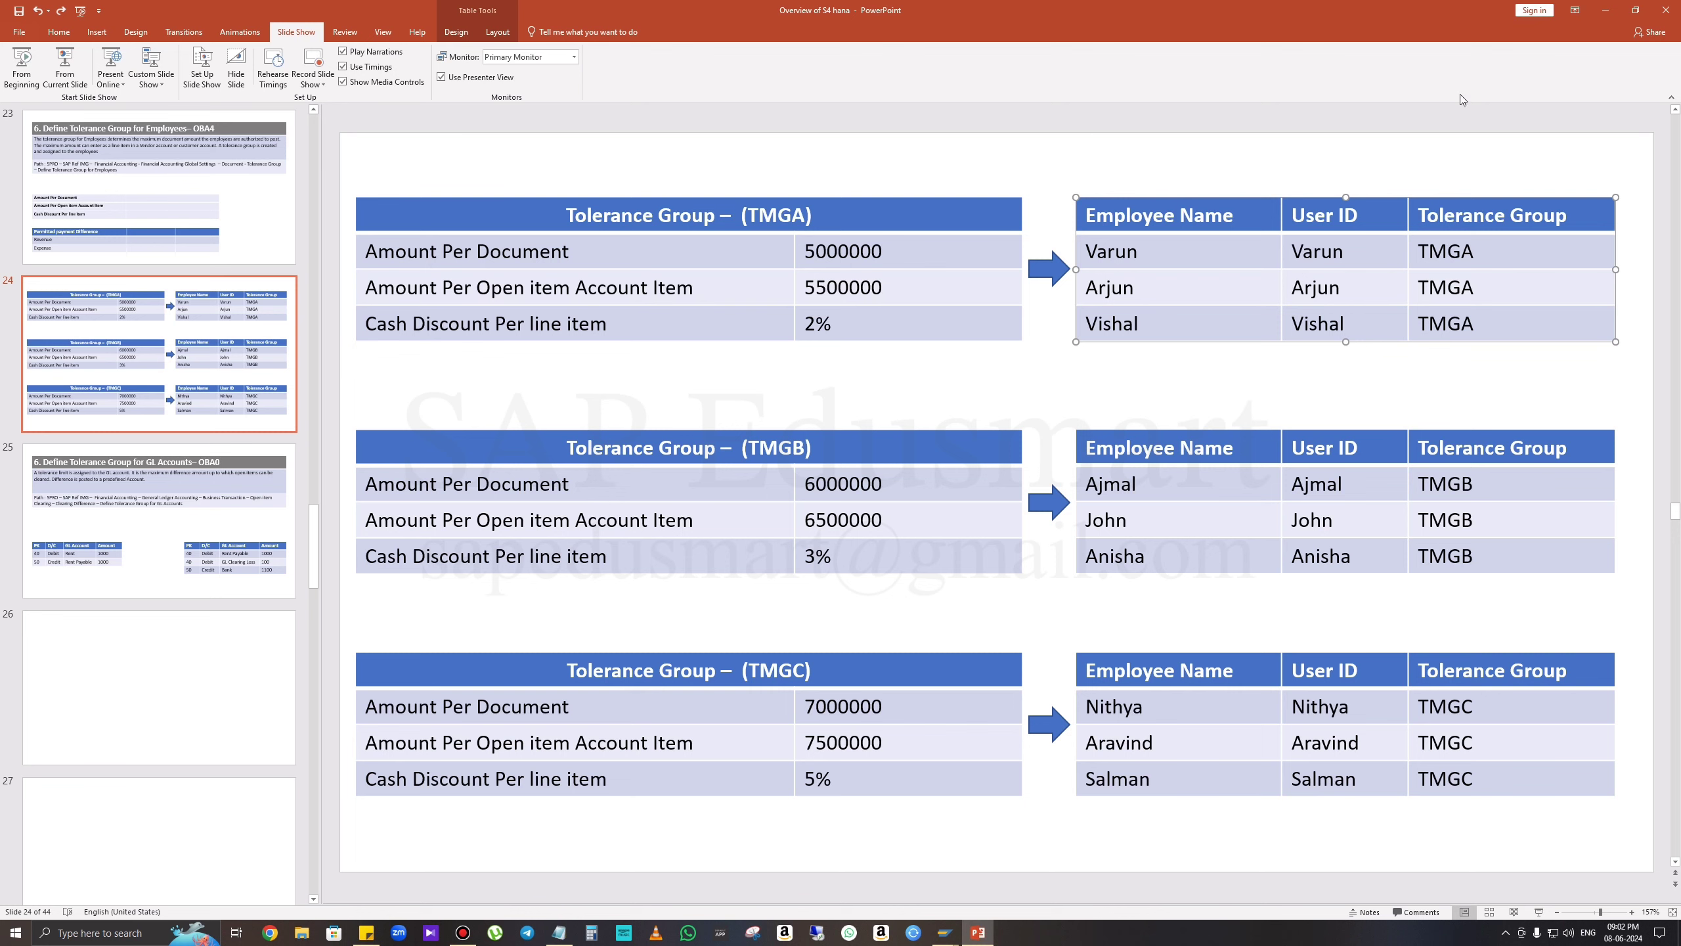
left_click(1605, 10)
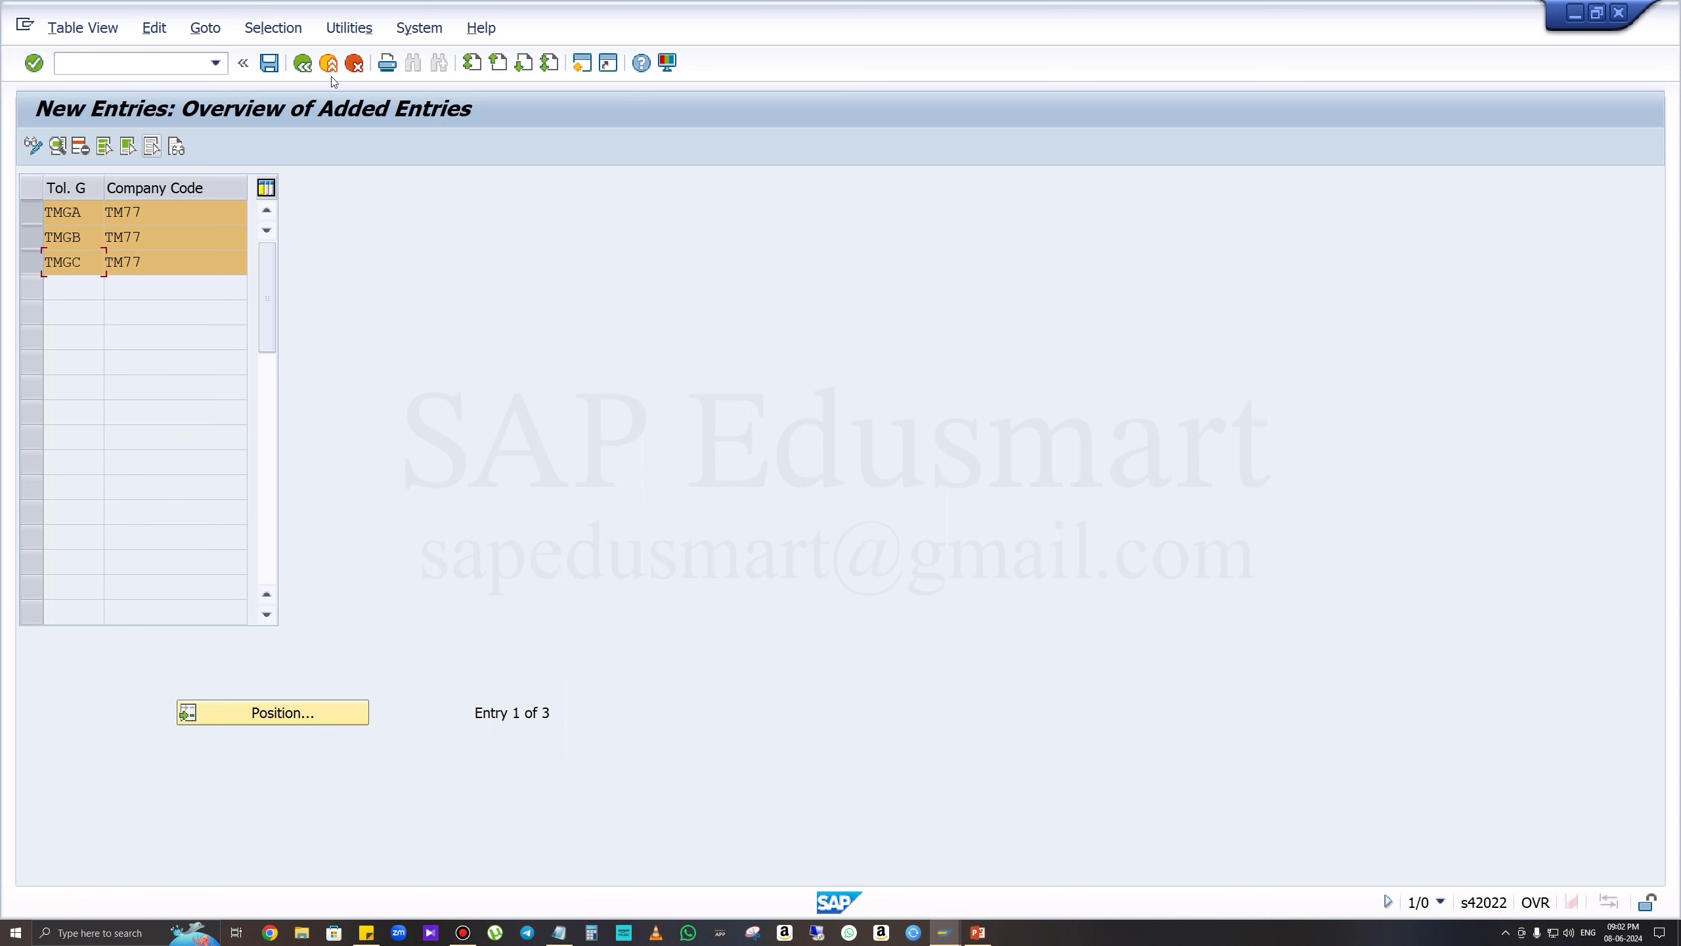
Go back to the implementation guide, open Assign User/Tolerance Groups and start adding new entries.
left_click(302, 64)
left_click(296, 66)
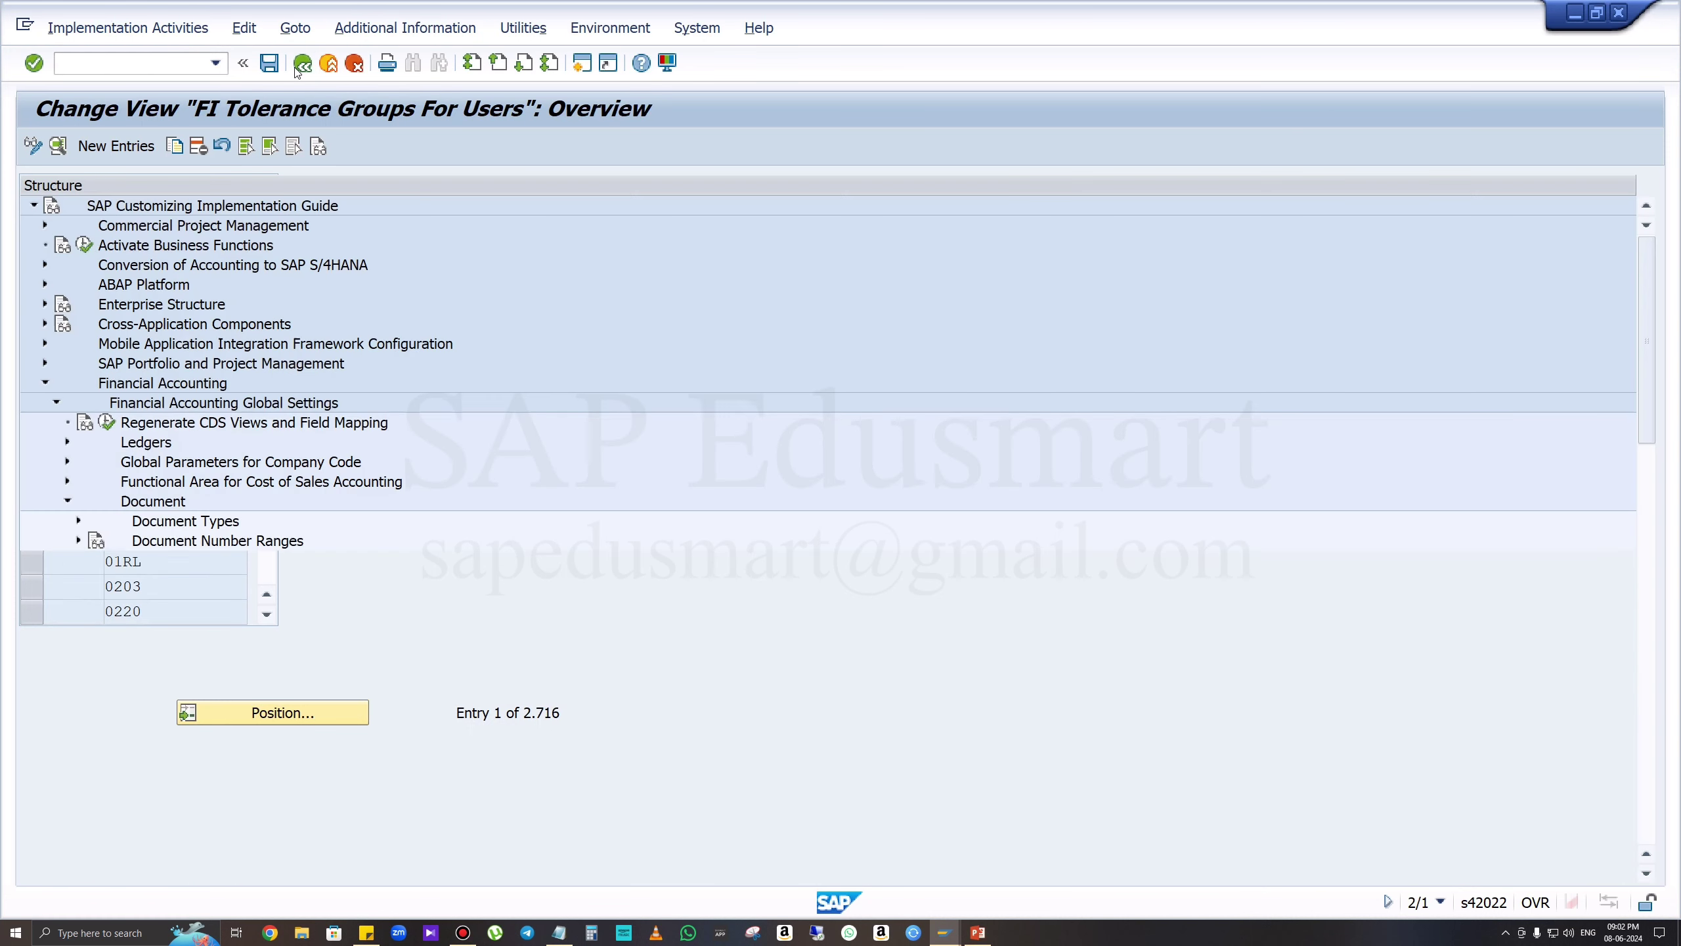
left_click(344, 679)
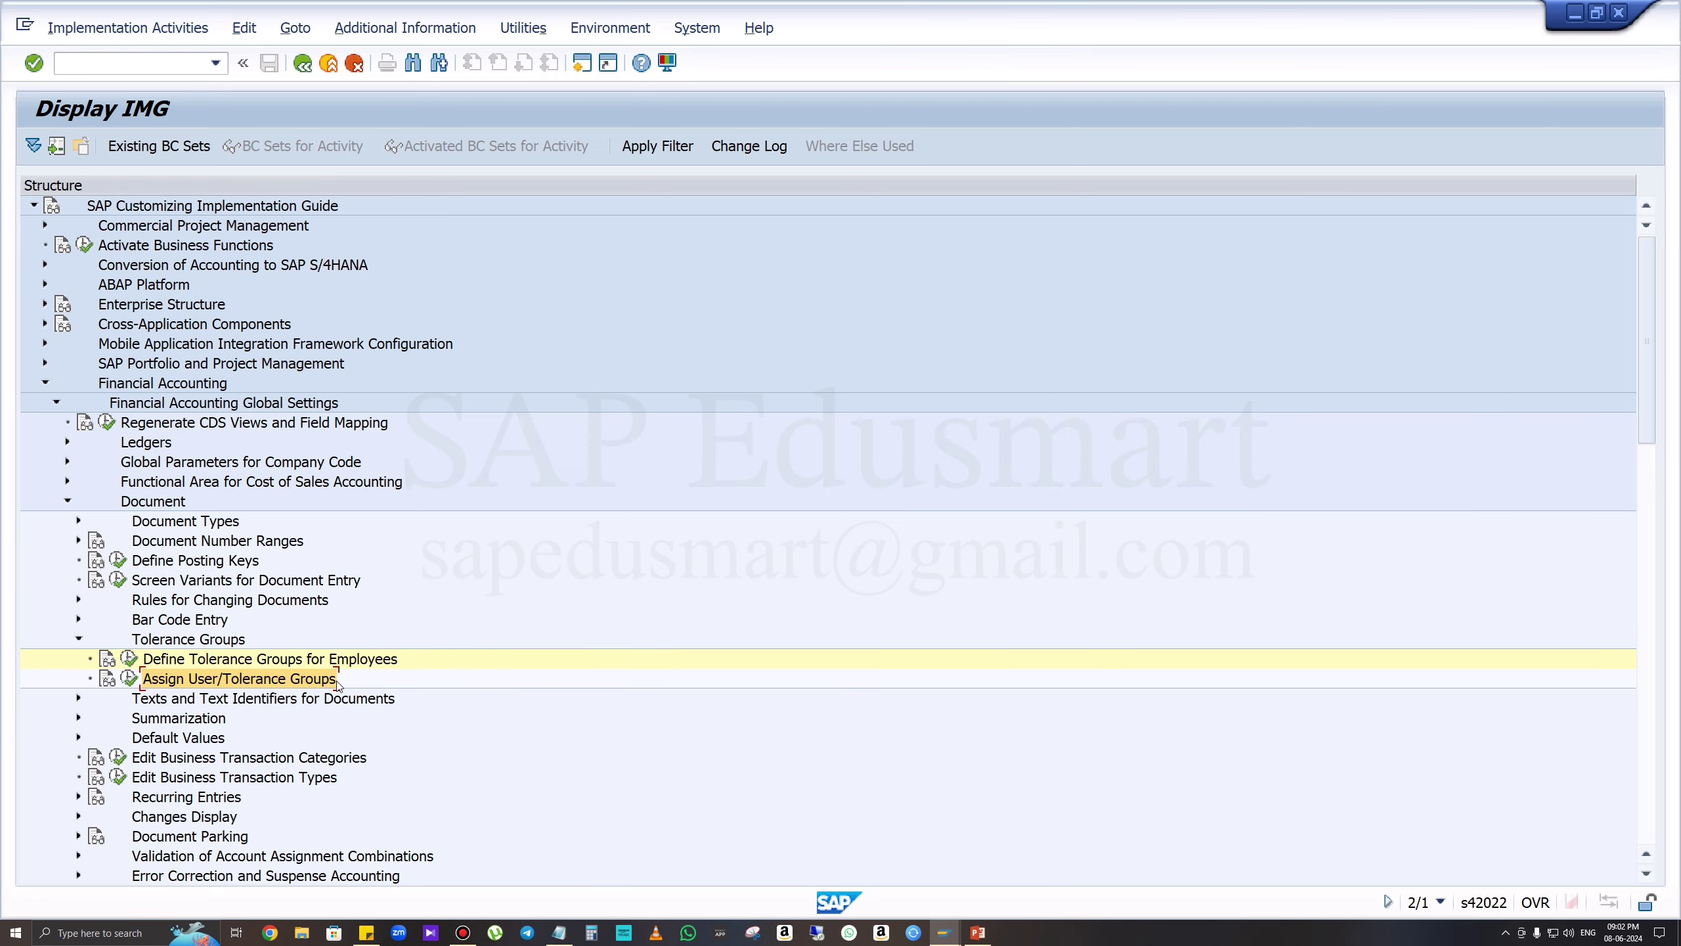
left_click(129, 680)
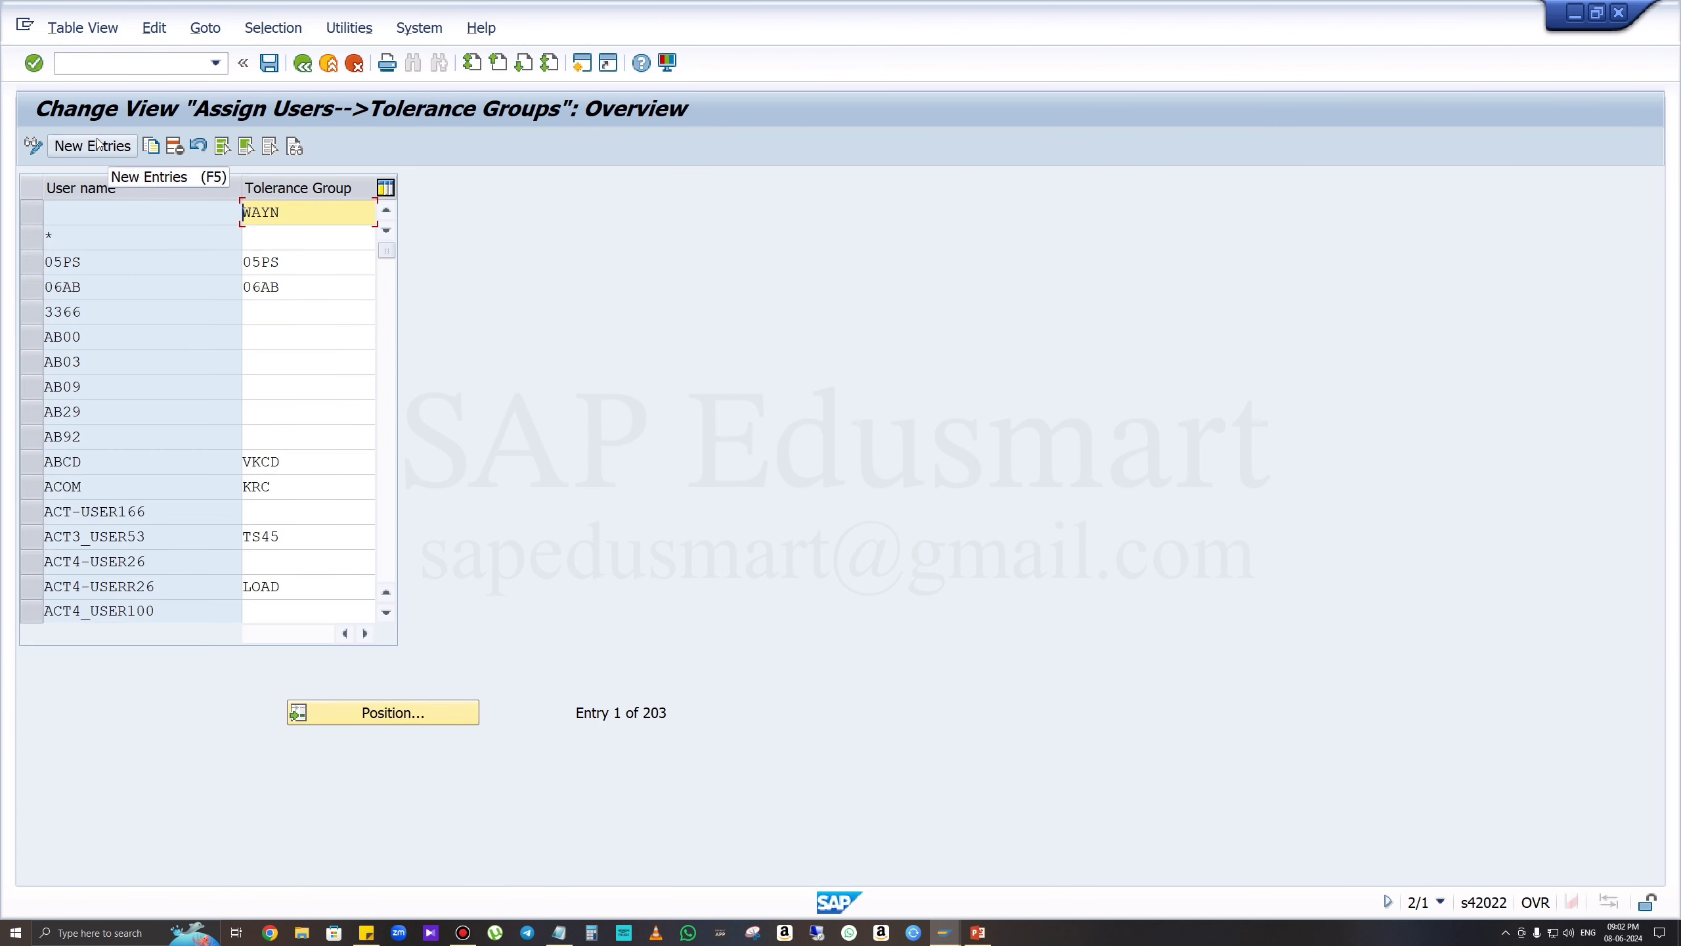
left_click(98, 144)
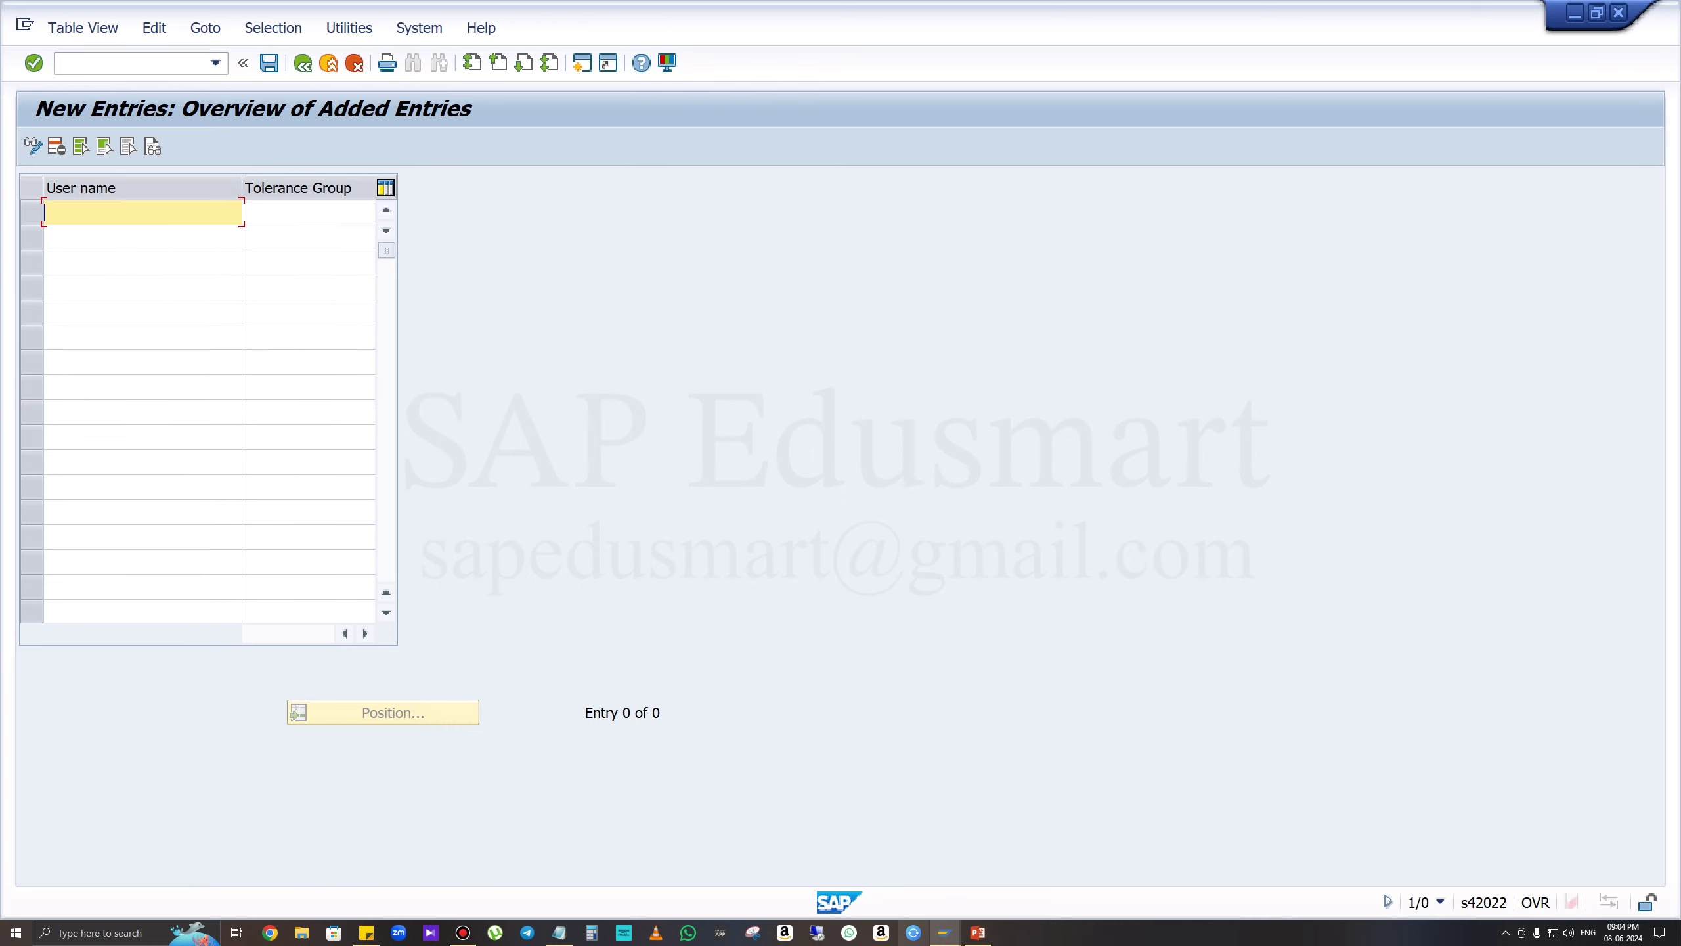
Check the TMGA employees in the PowerPoint presentation and enter their three user names on separate rows in SAP.
left_click(978, 935)
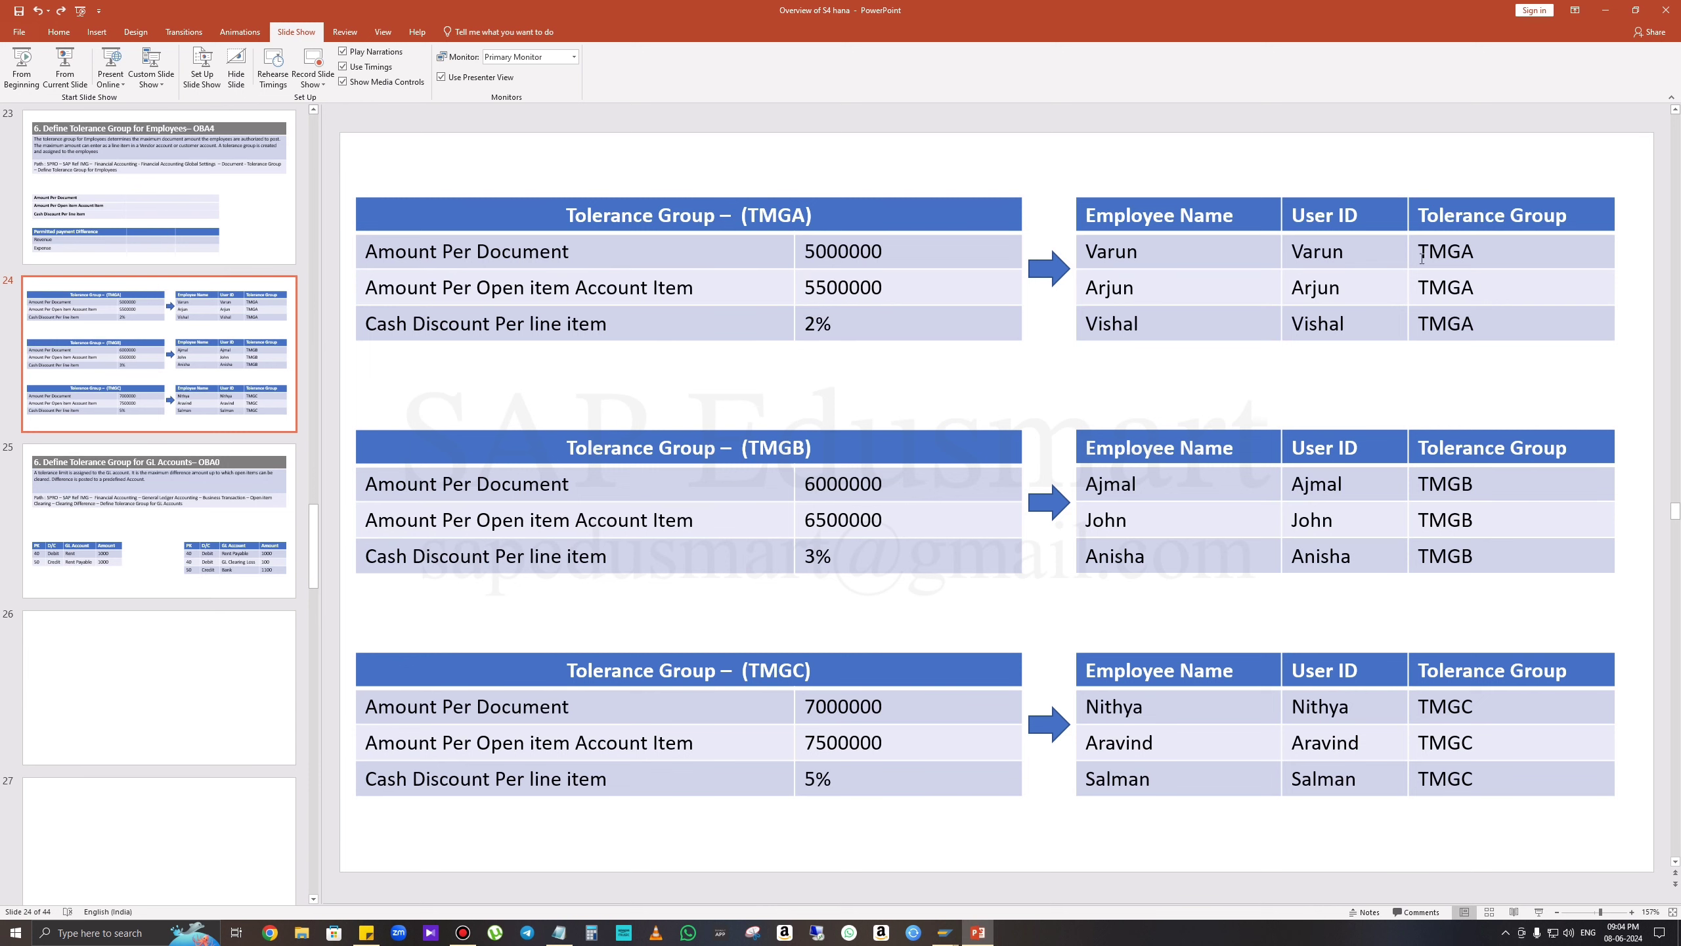
left_click(1605, 10)
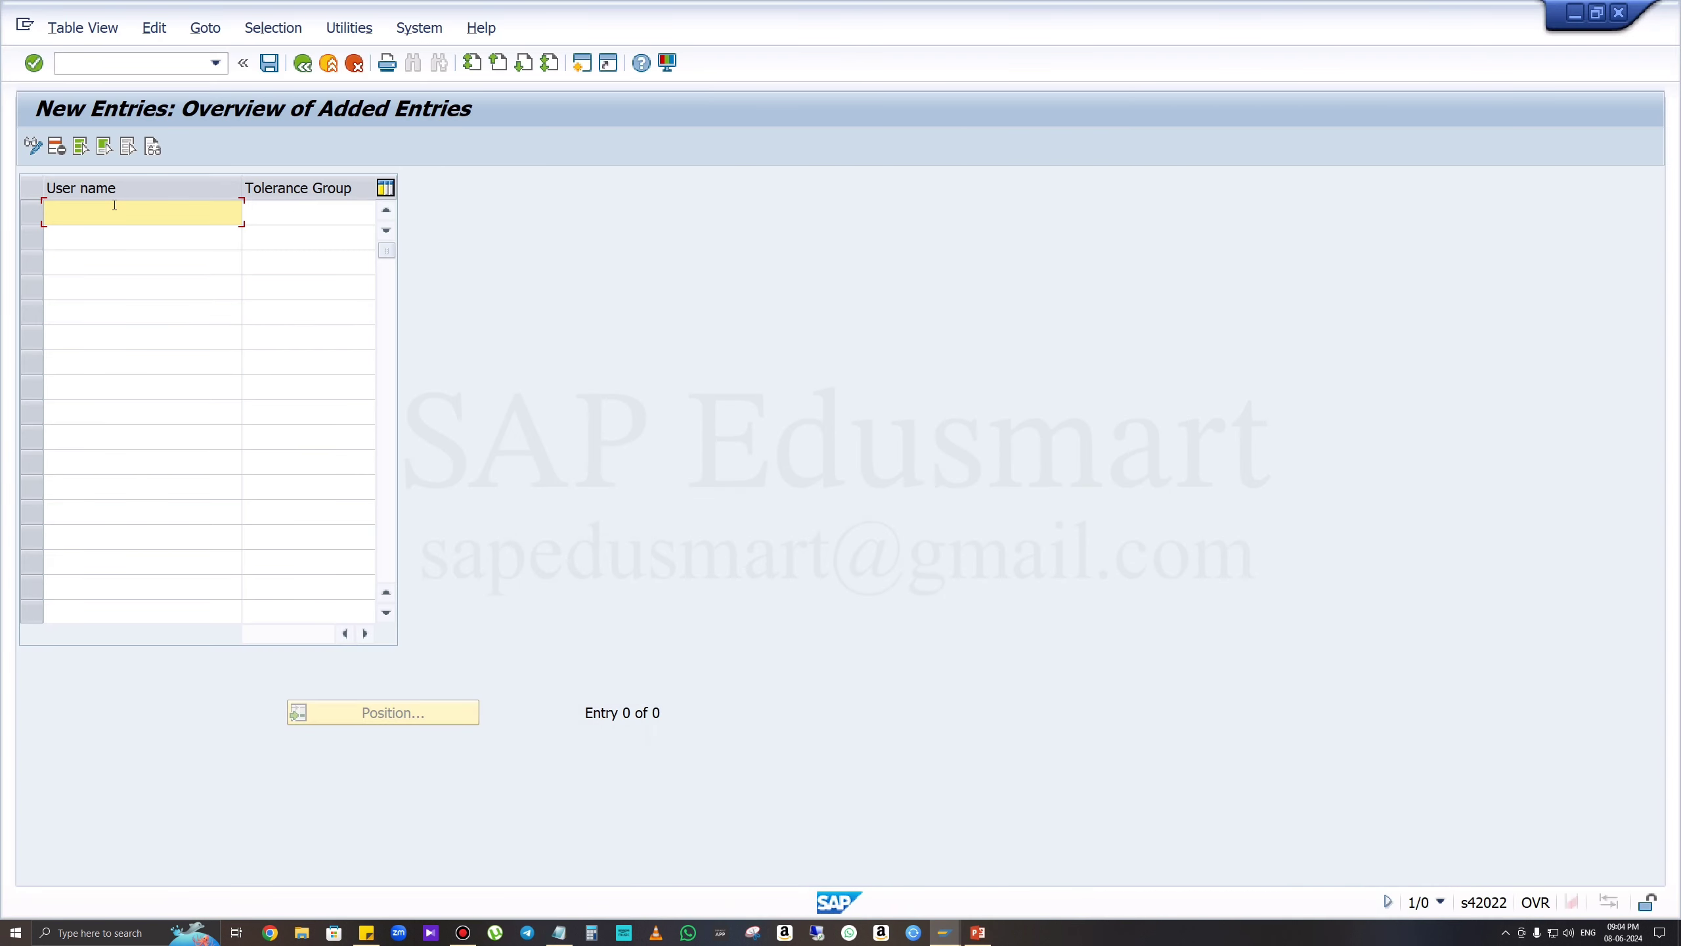
type("varun")
key("Down")
type("ar")
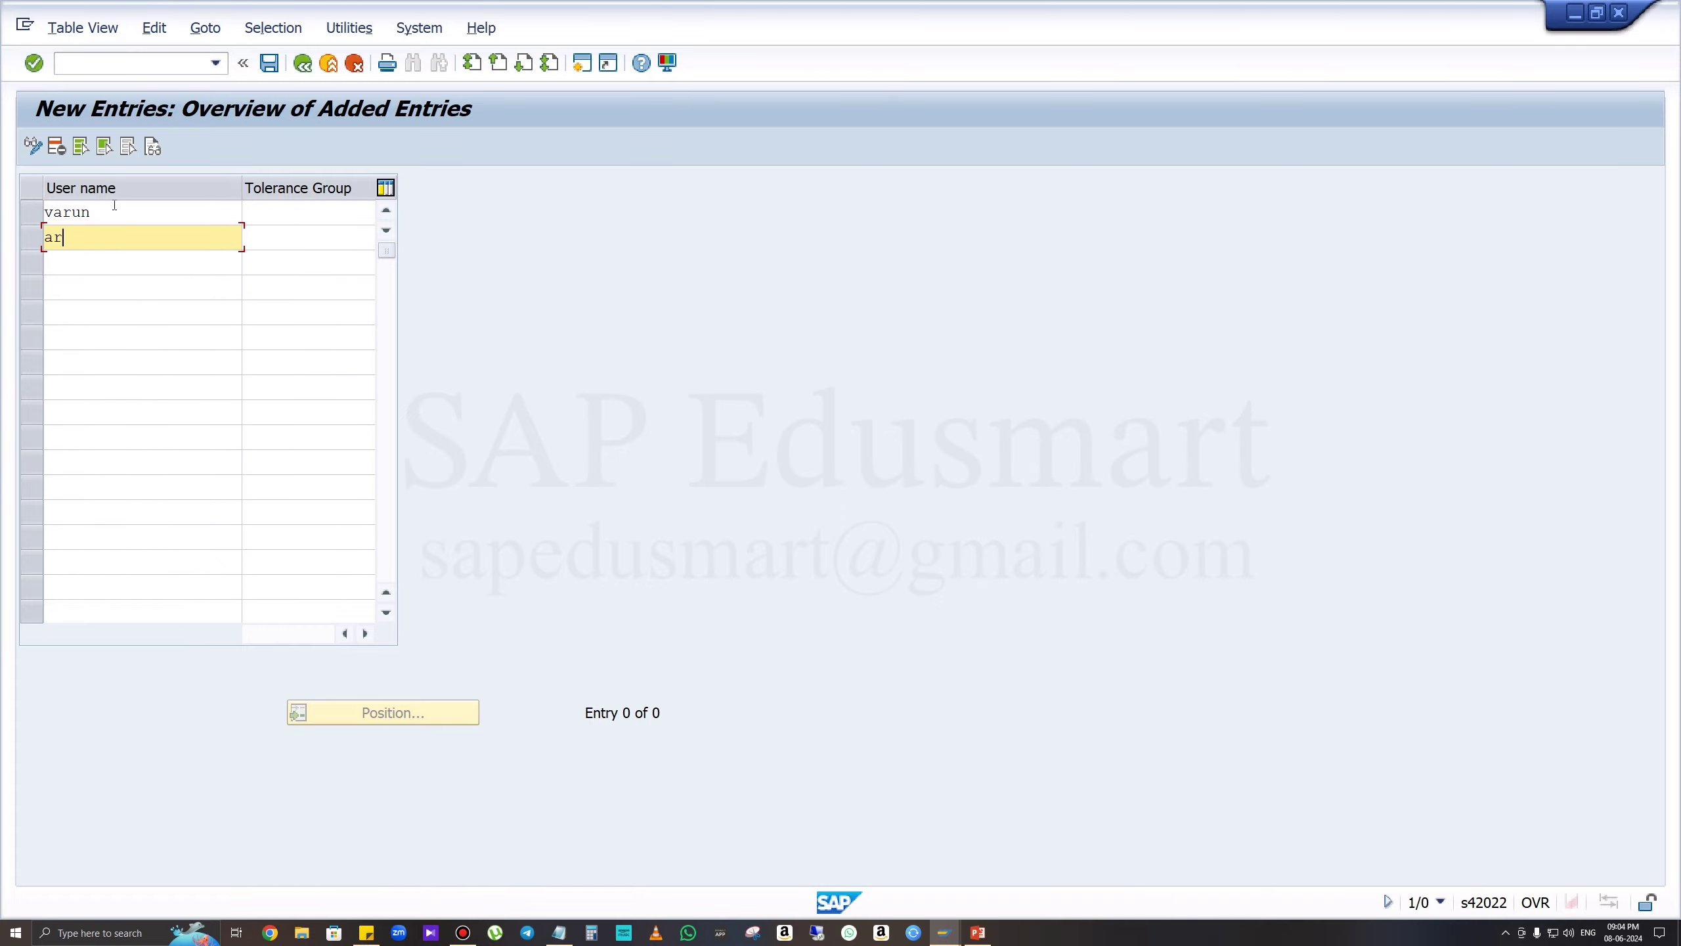
type("jun")
key("Down")
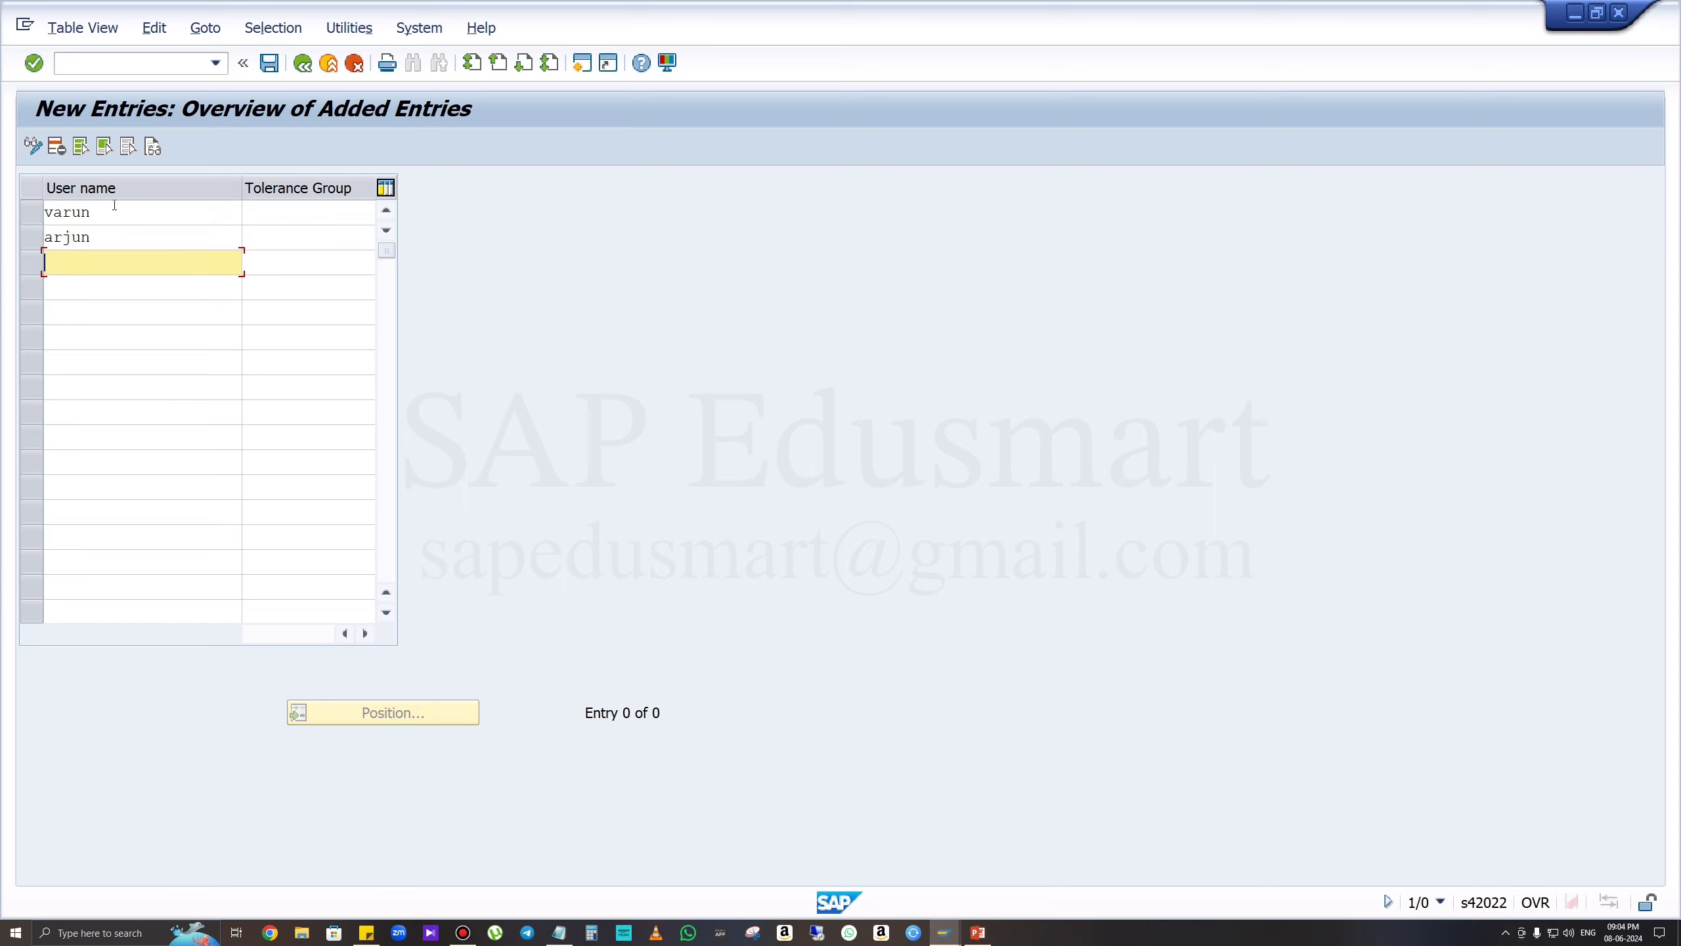
type("vishal")
Assign tolerance group TMGA to each of the three entered users.
left_click(276, 215)
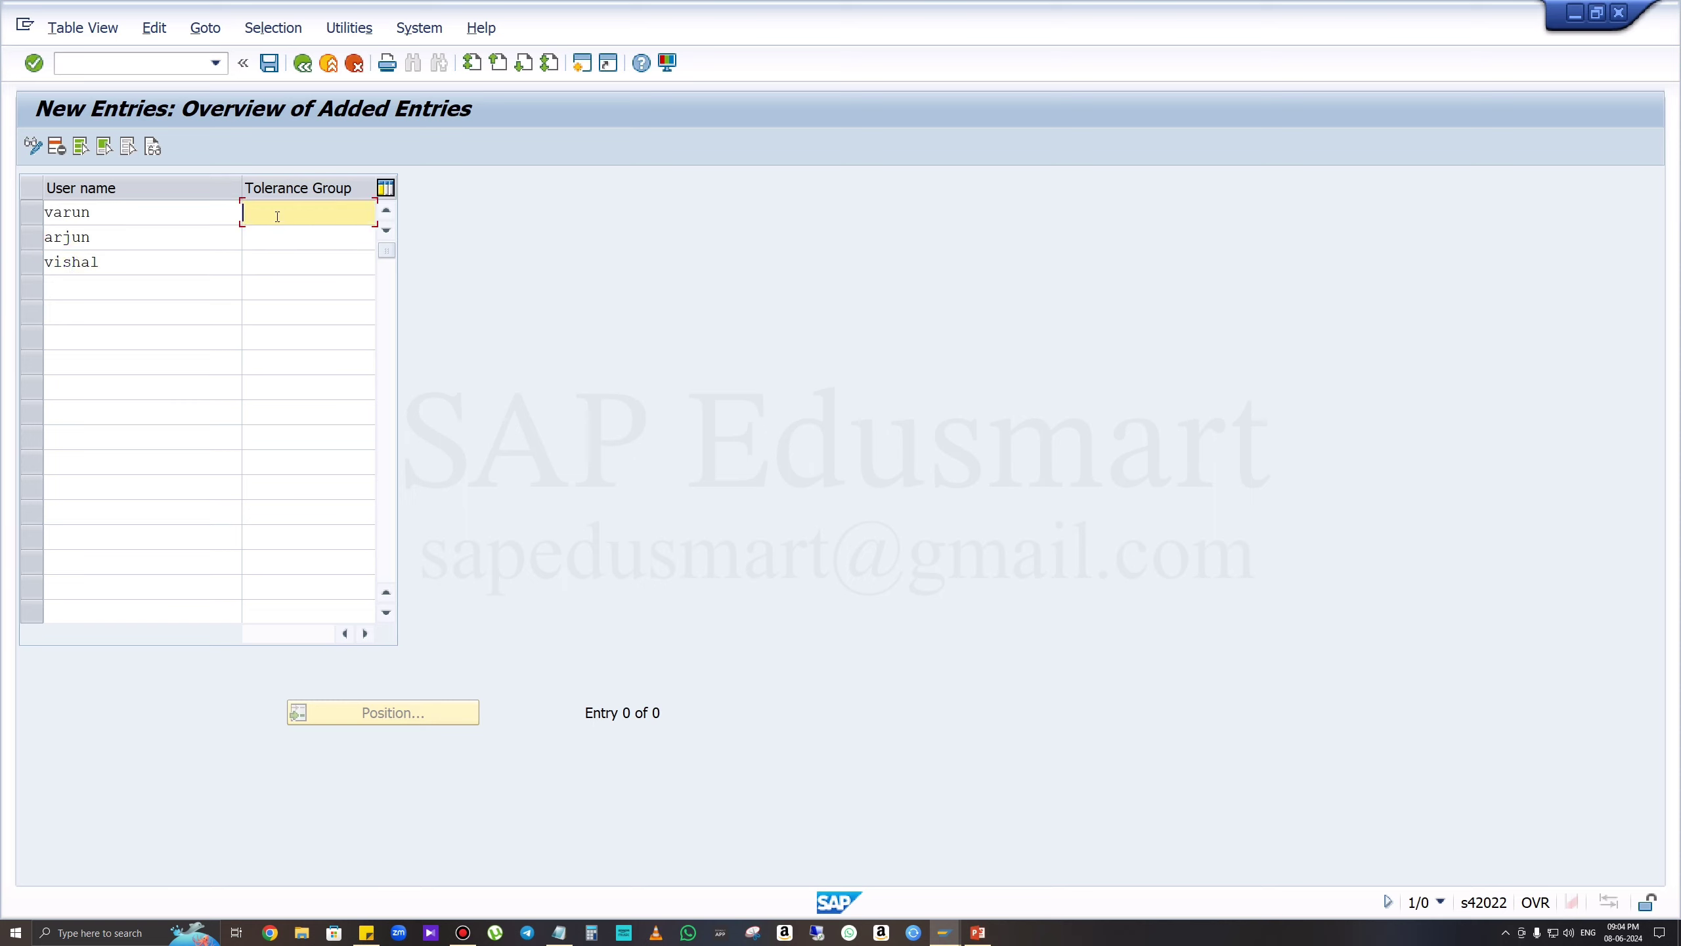
type("tmga")
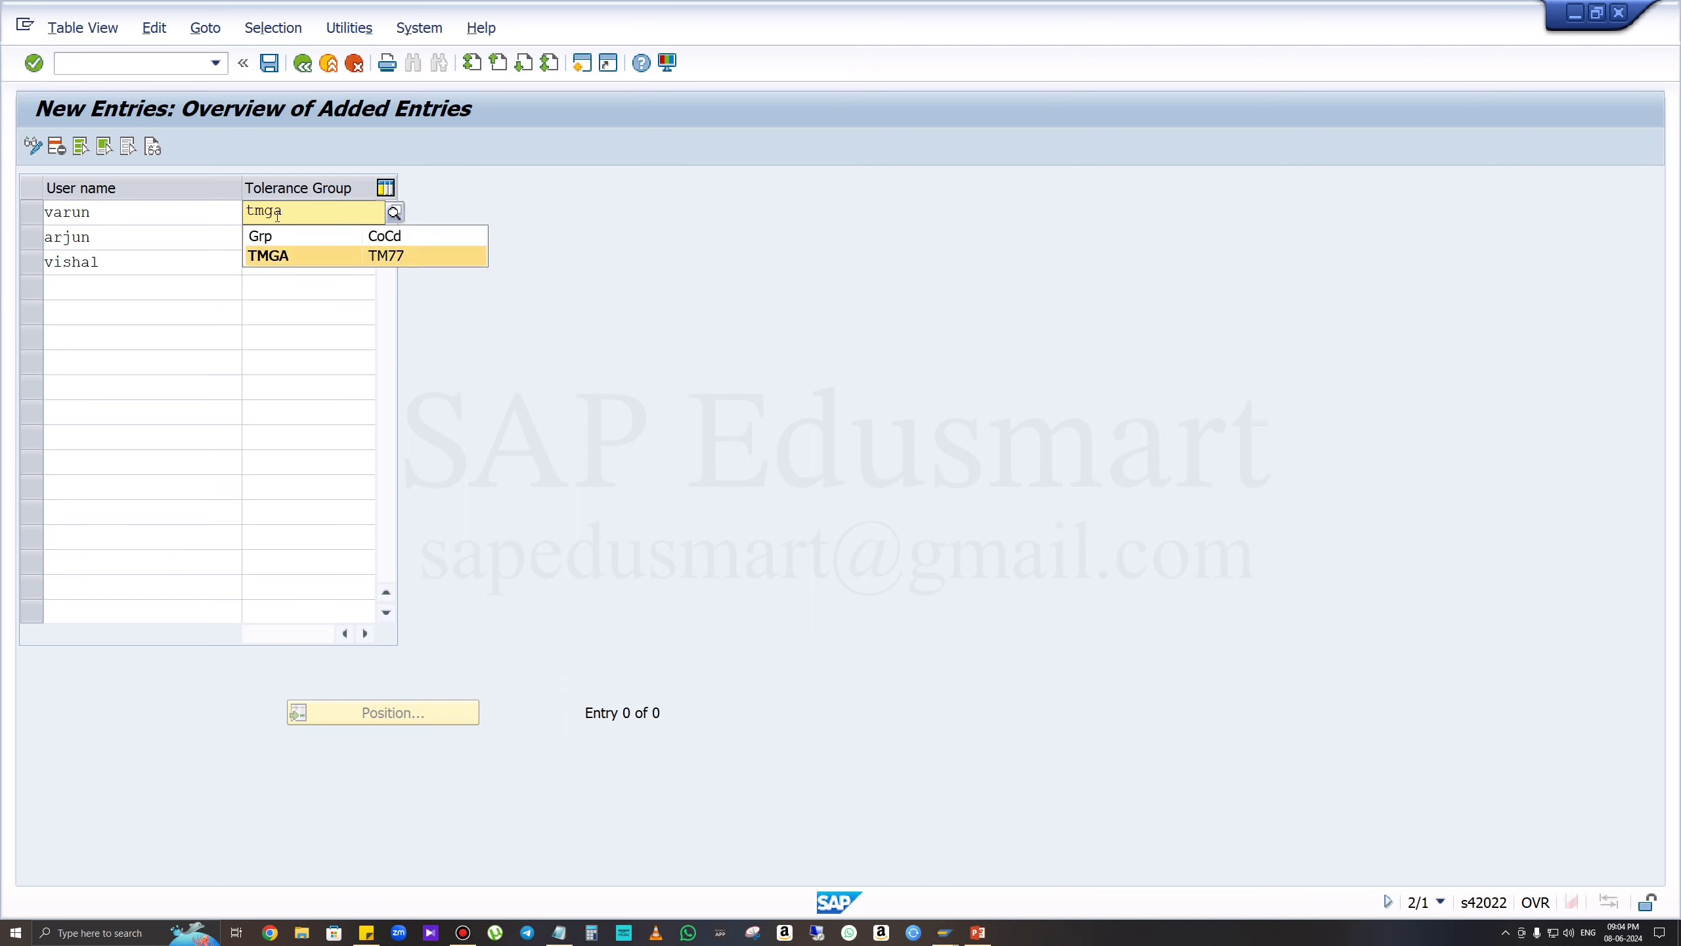
left_click(310, 255)
left_click(296, 232)
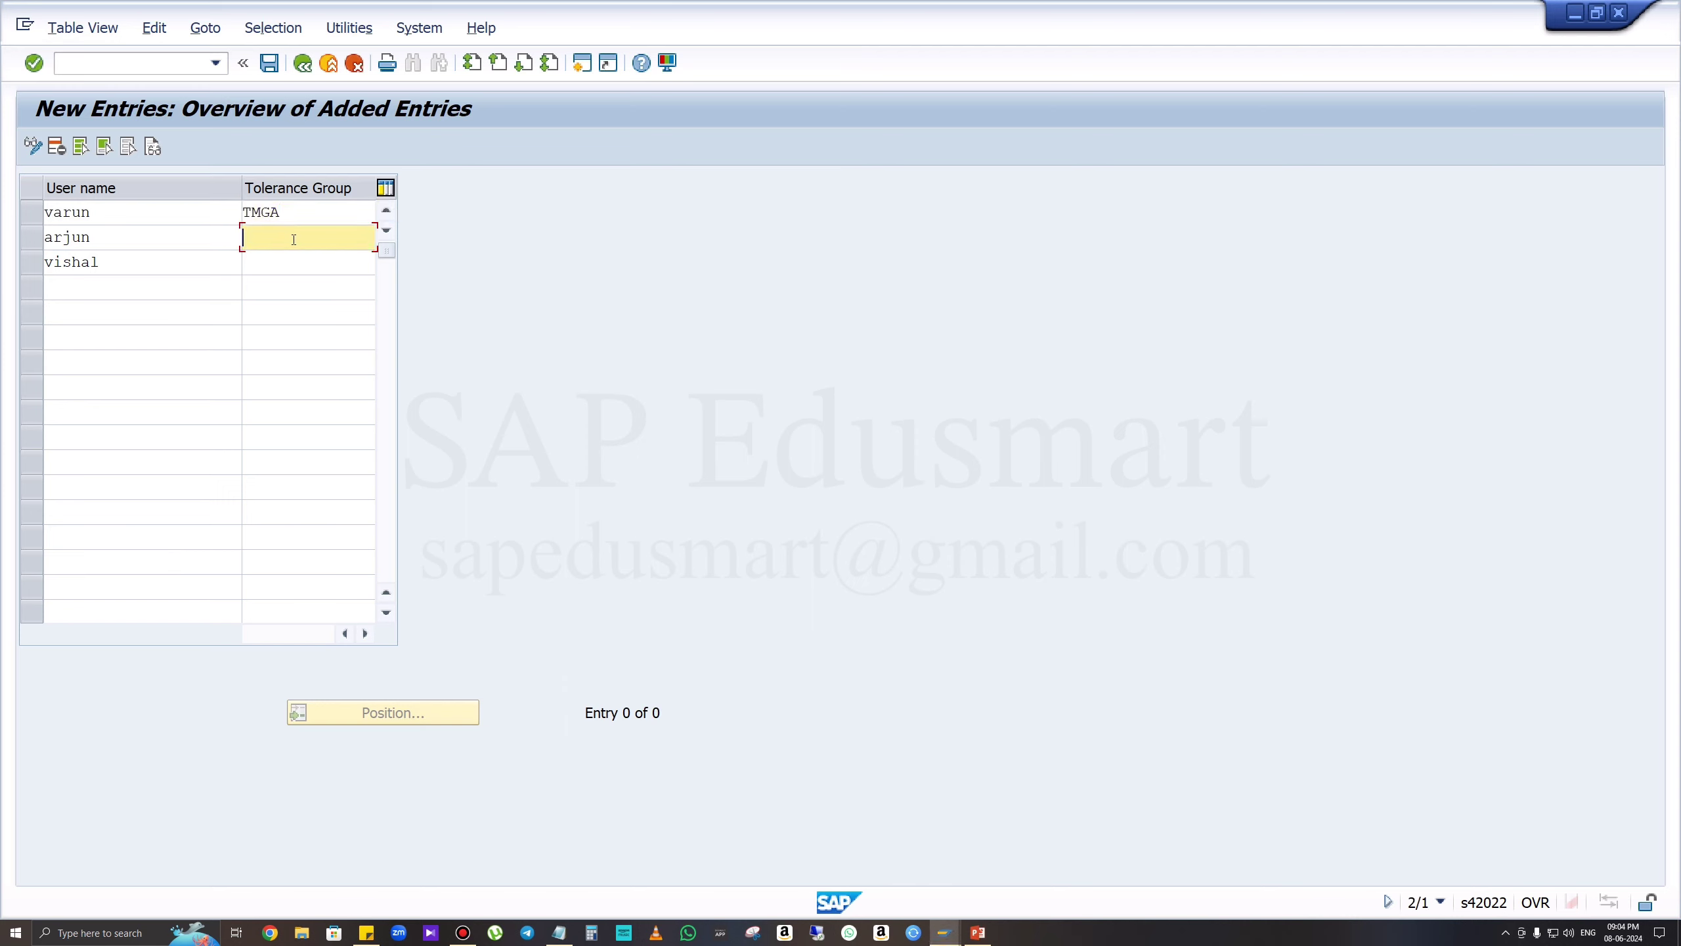
type("tmga")
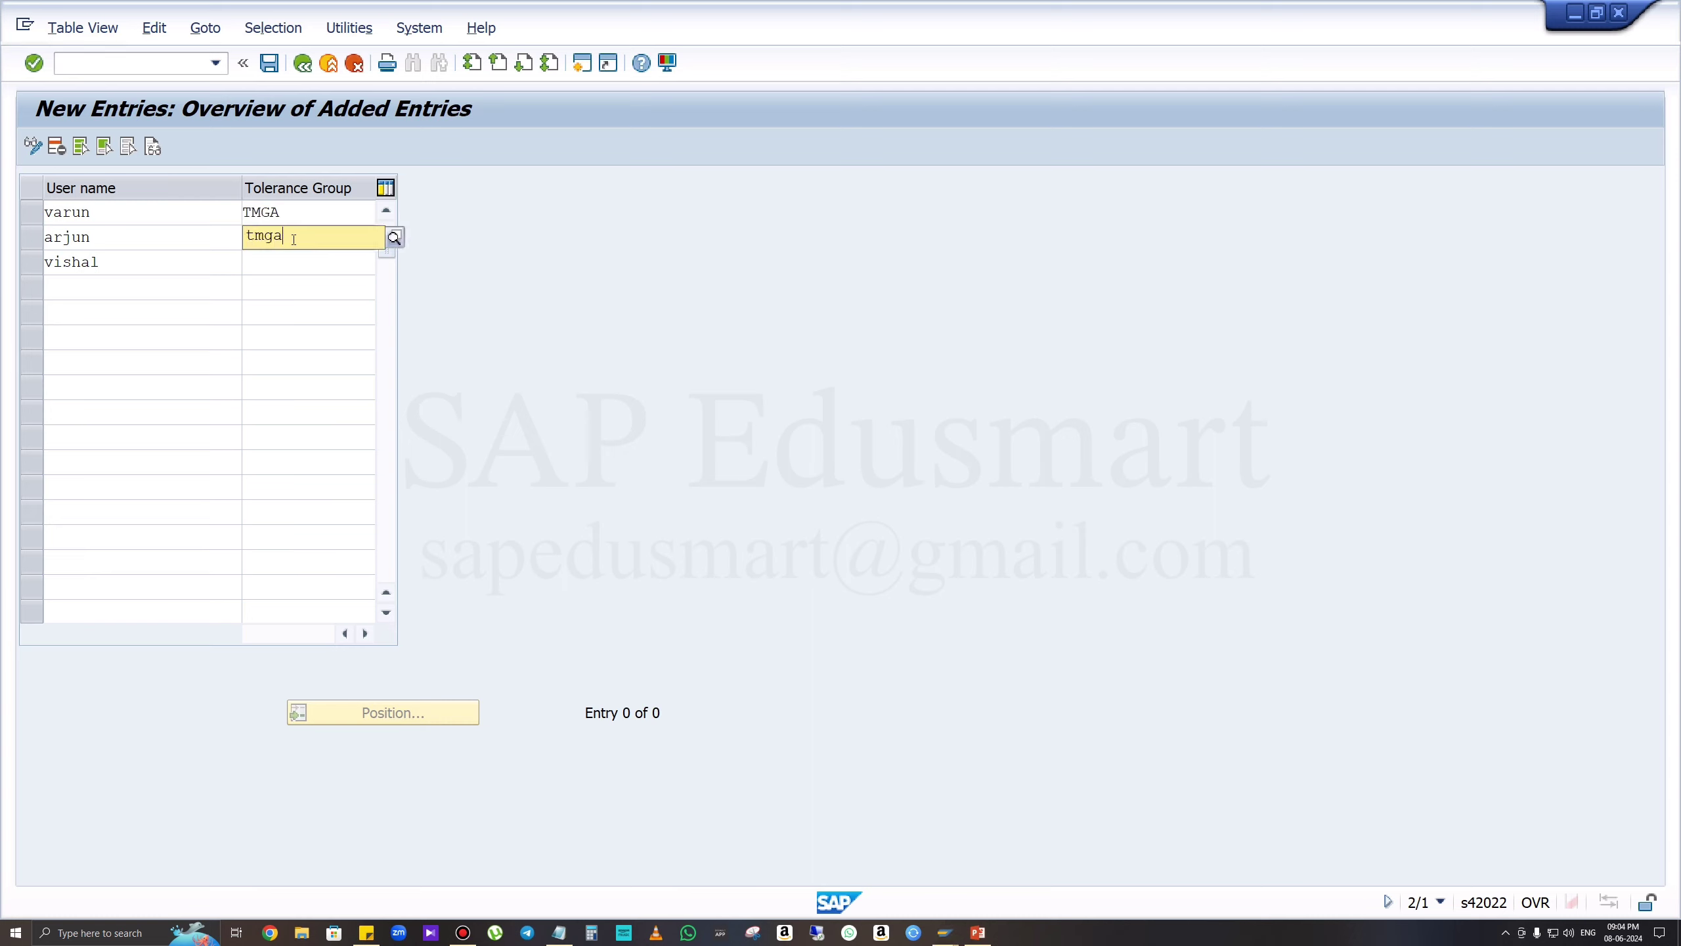
left_click(324, 278)
left_click(310, 260)
type("t")
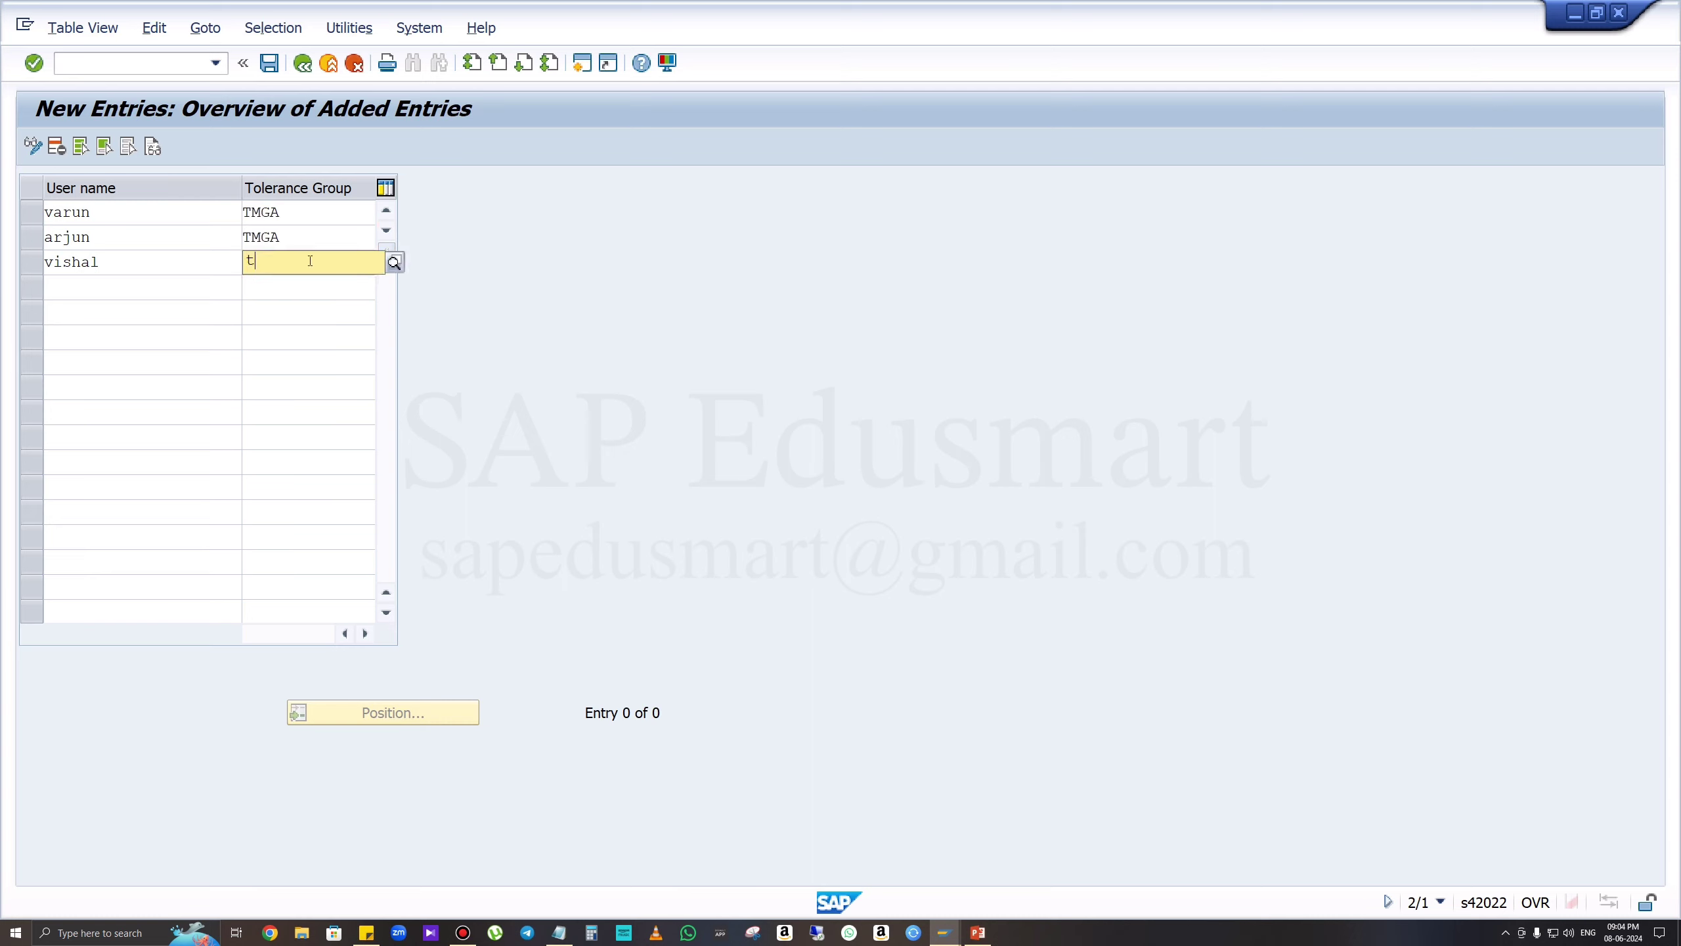
type("mga")
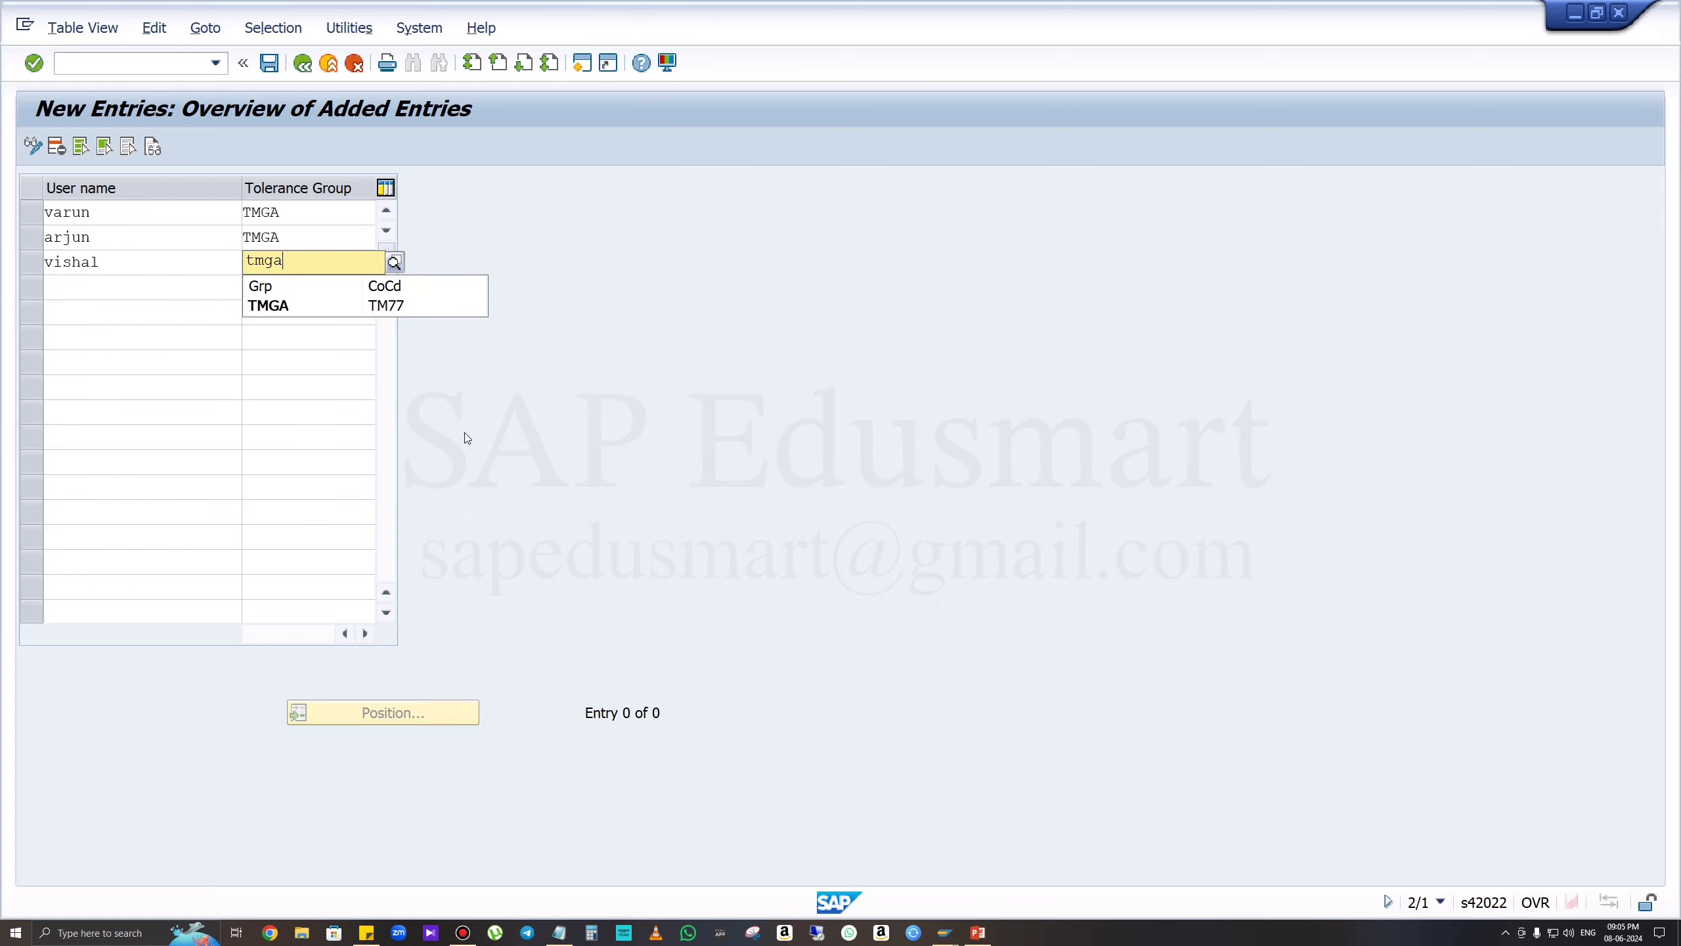
Check the TMGB employees in the PowerPoint presentation, then add the first one's user name in SAP with tolerance group tmgb.
left_click(977, 932)
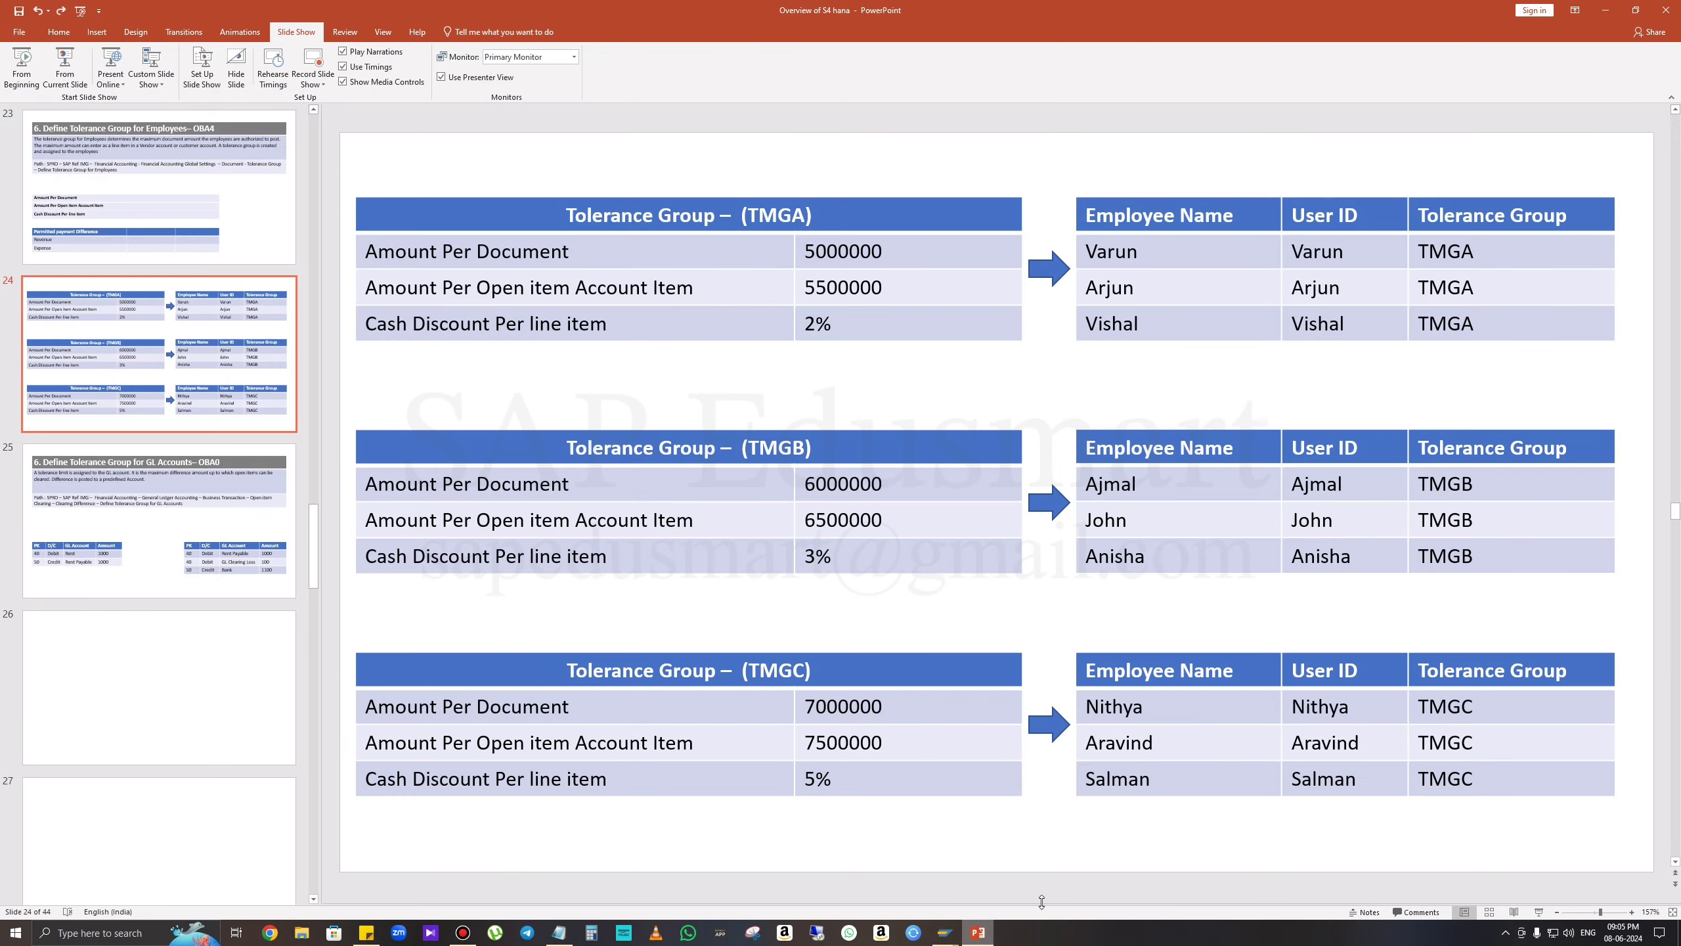
left_click(986, 934)
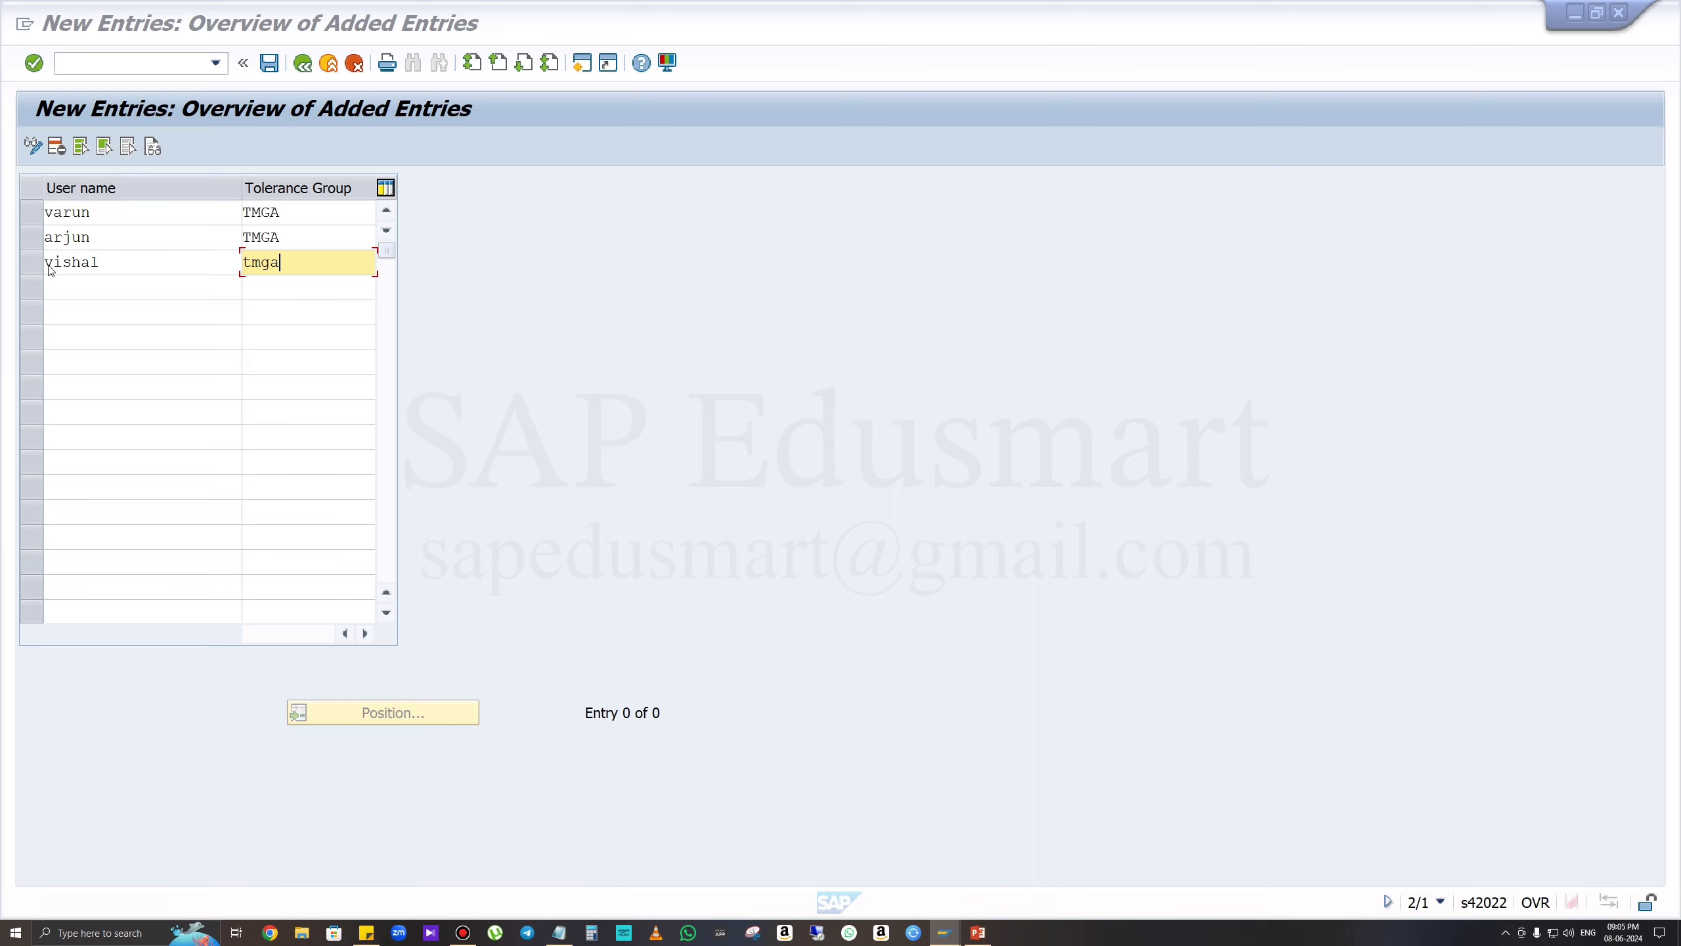
left_click(94, 287)
type("ajmal")
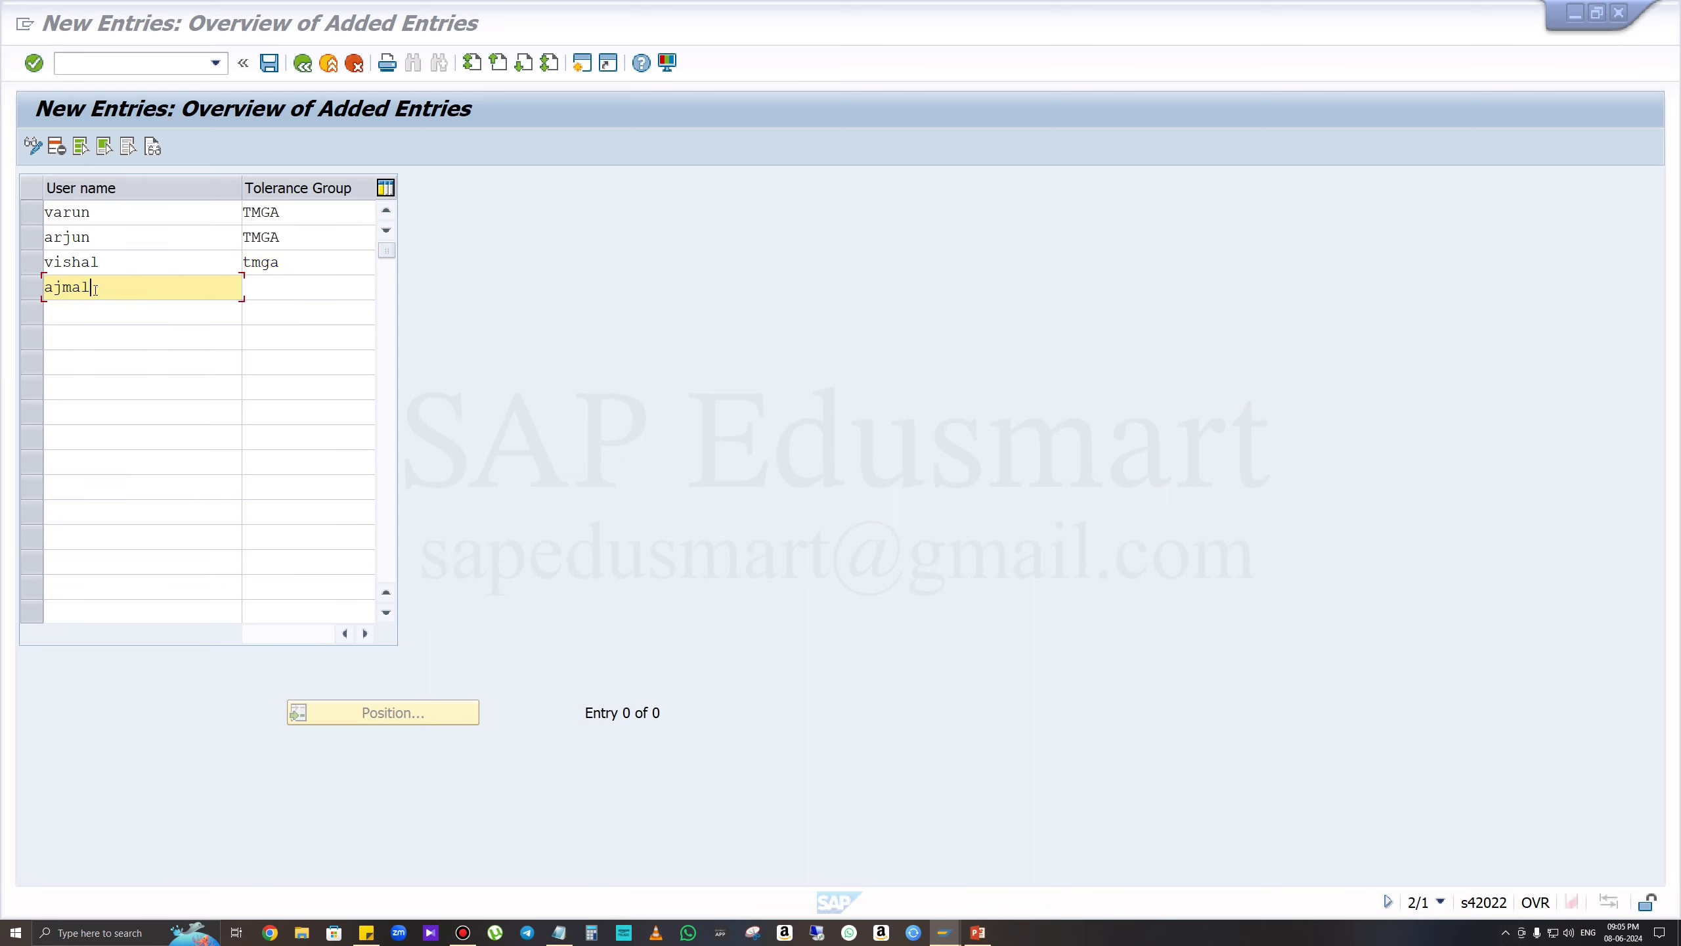
key("Tab")
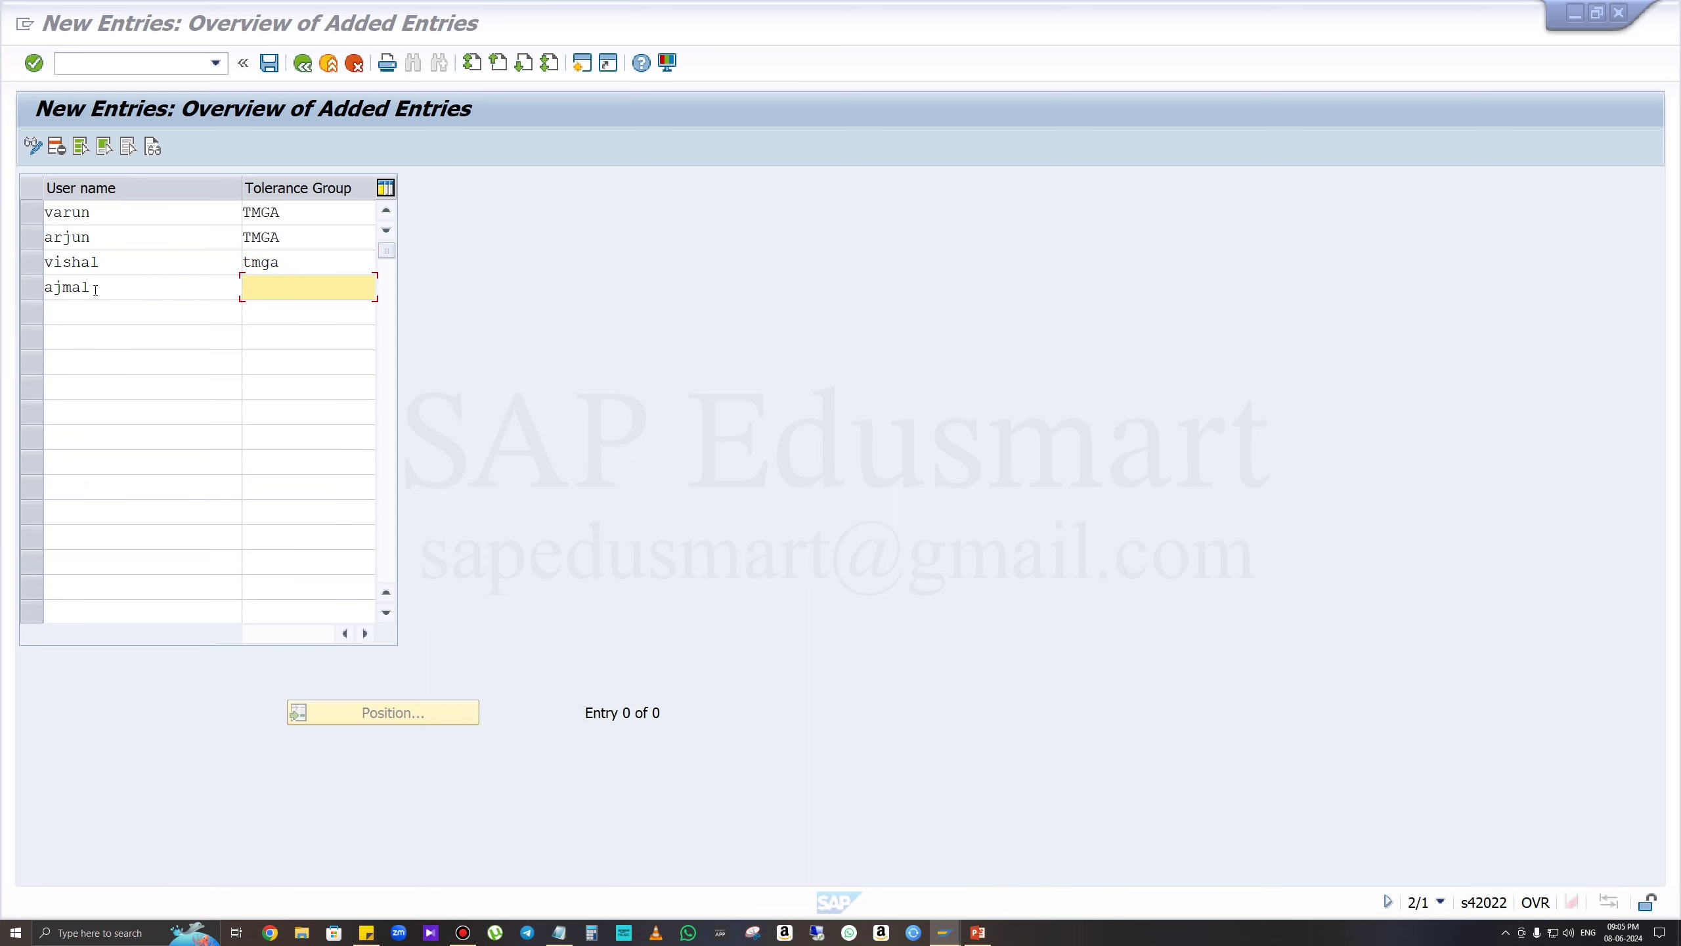
type("tmgb")
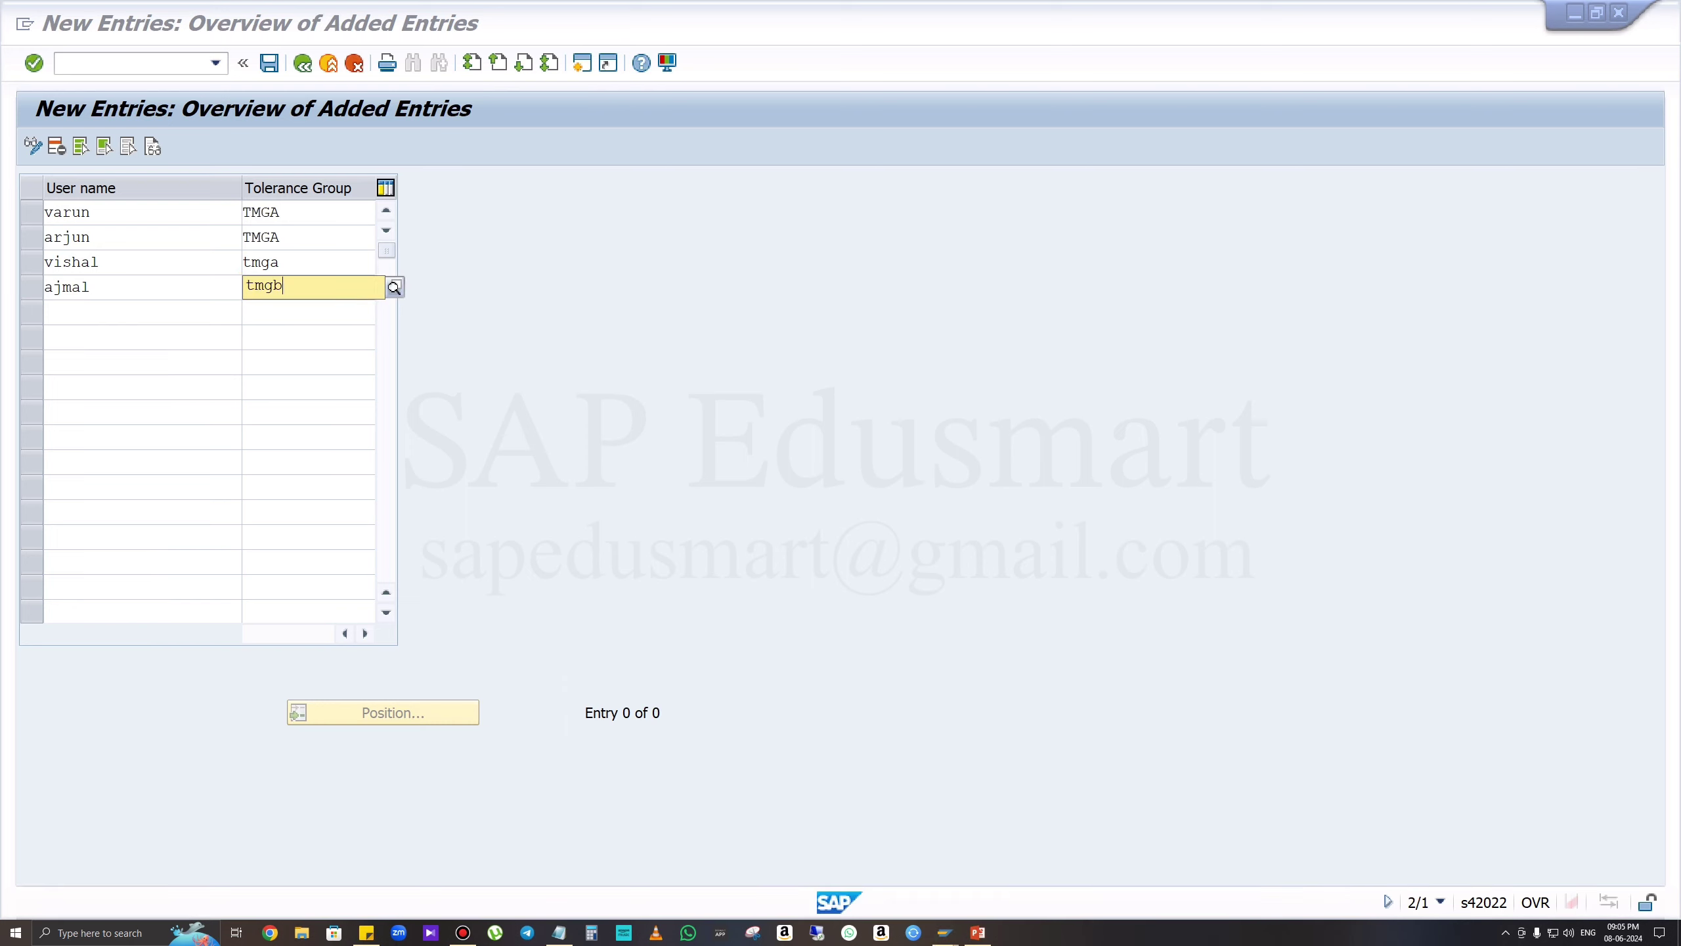
key("Tab")
Add the remaining two TMGB employees' user names in SAP with tolerance group tmgb, and review the tolerance group assignments in the PowerPoint presentation.
type("jo")
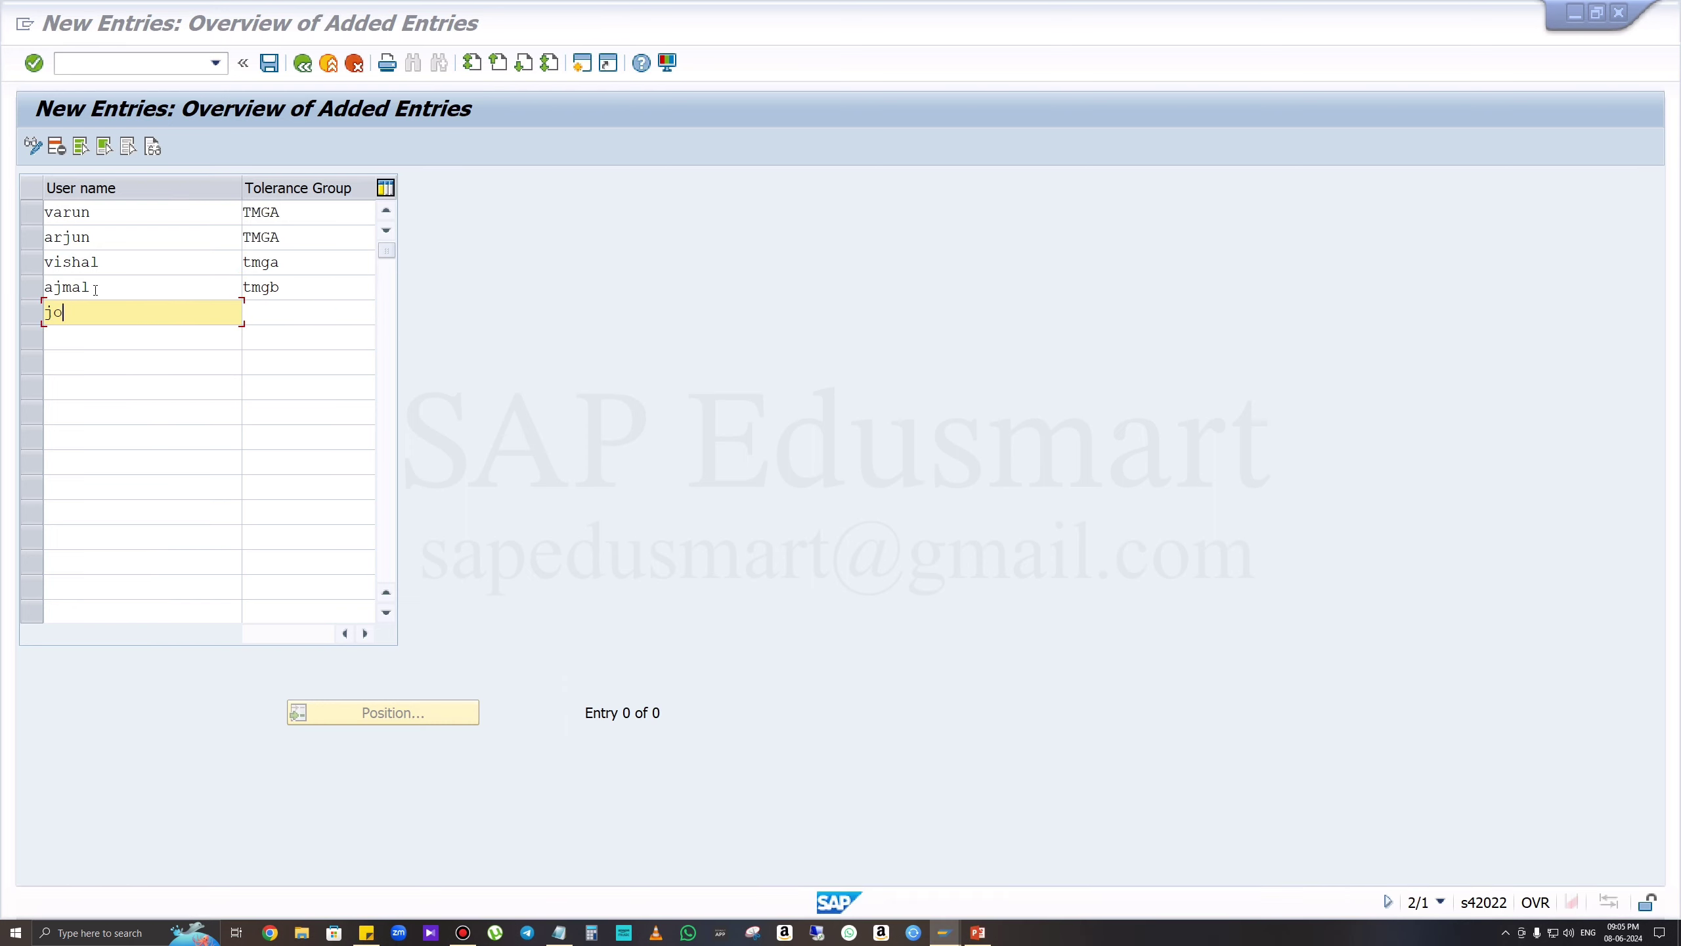
type("hn")
key("Tab")
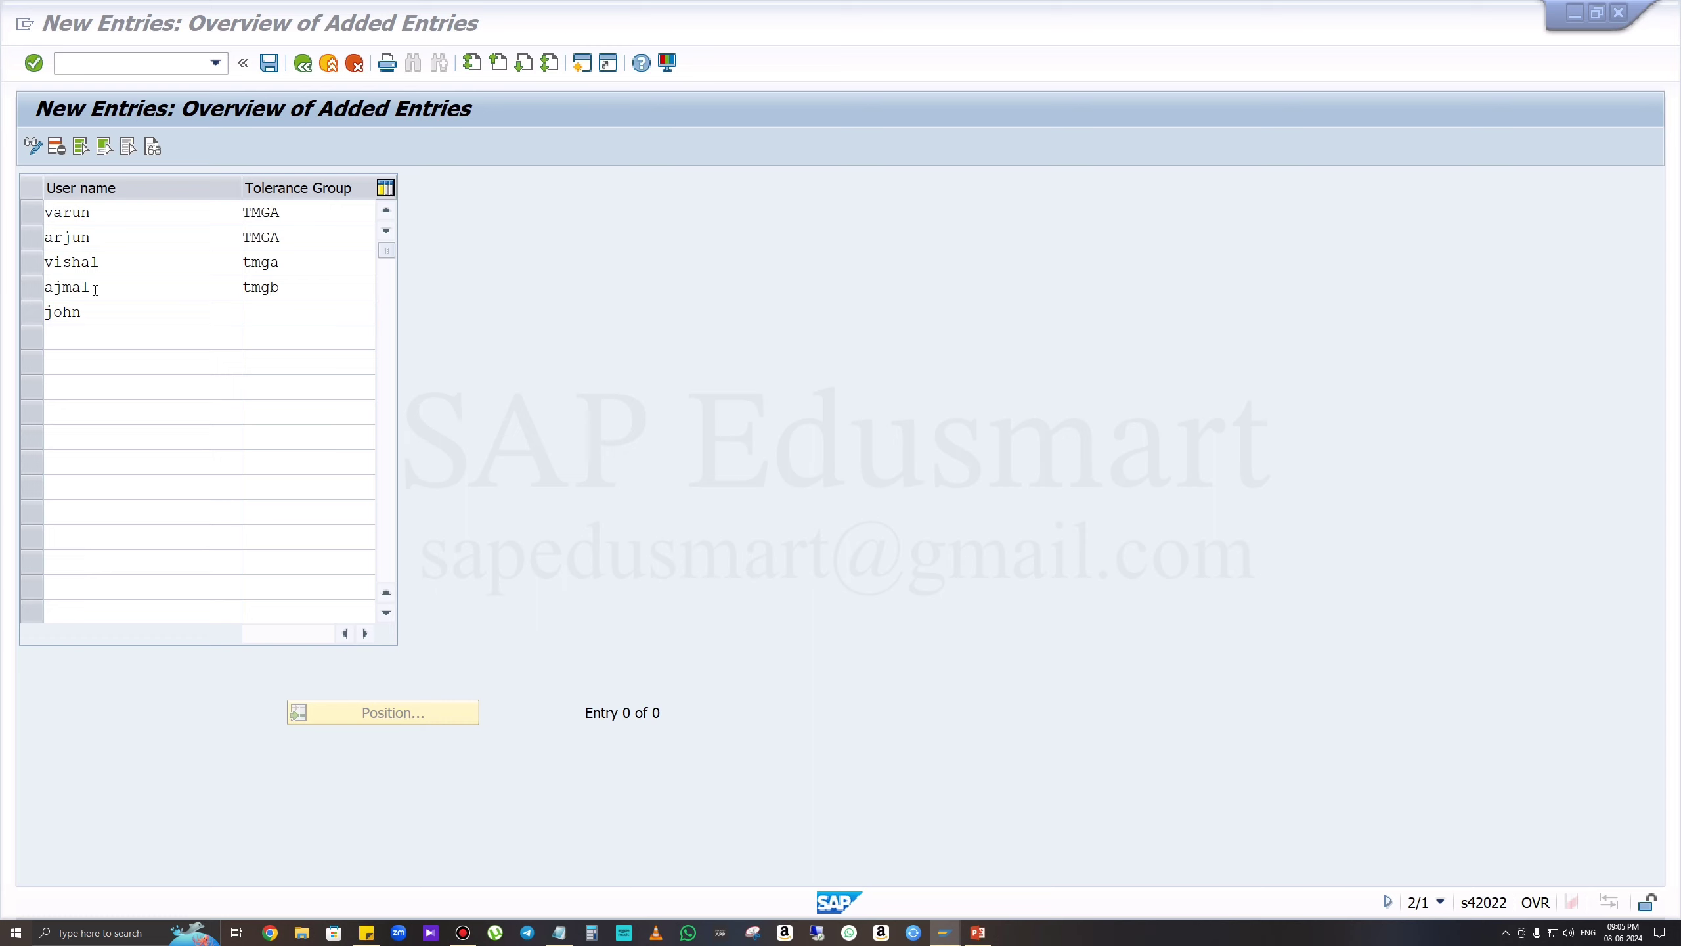
type("tmga")
key("Tab")
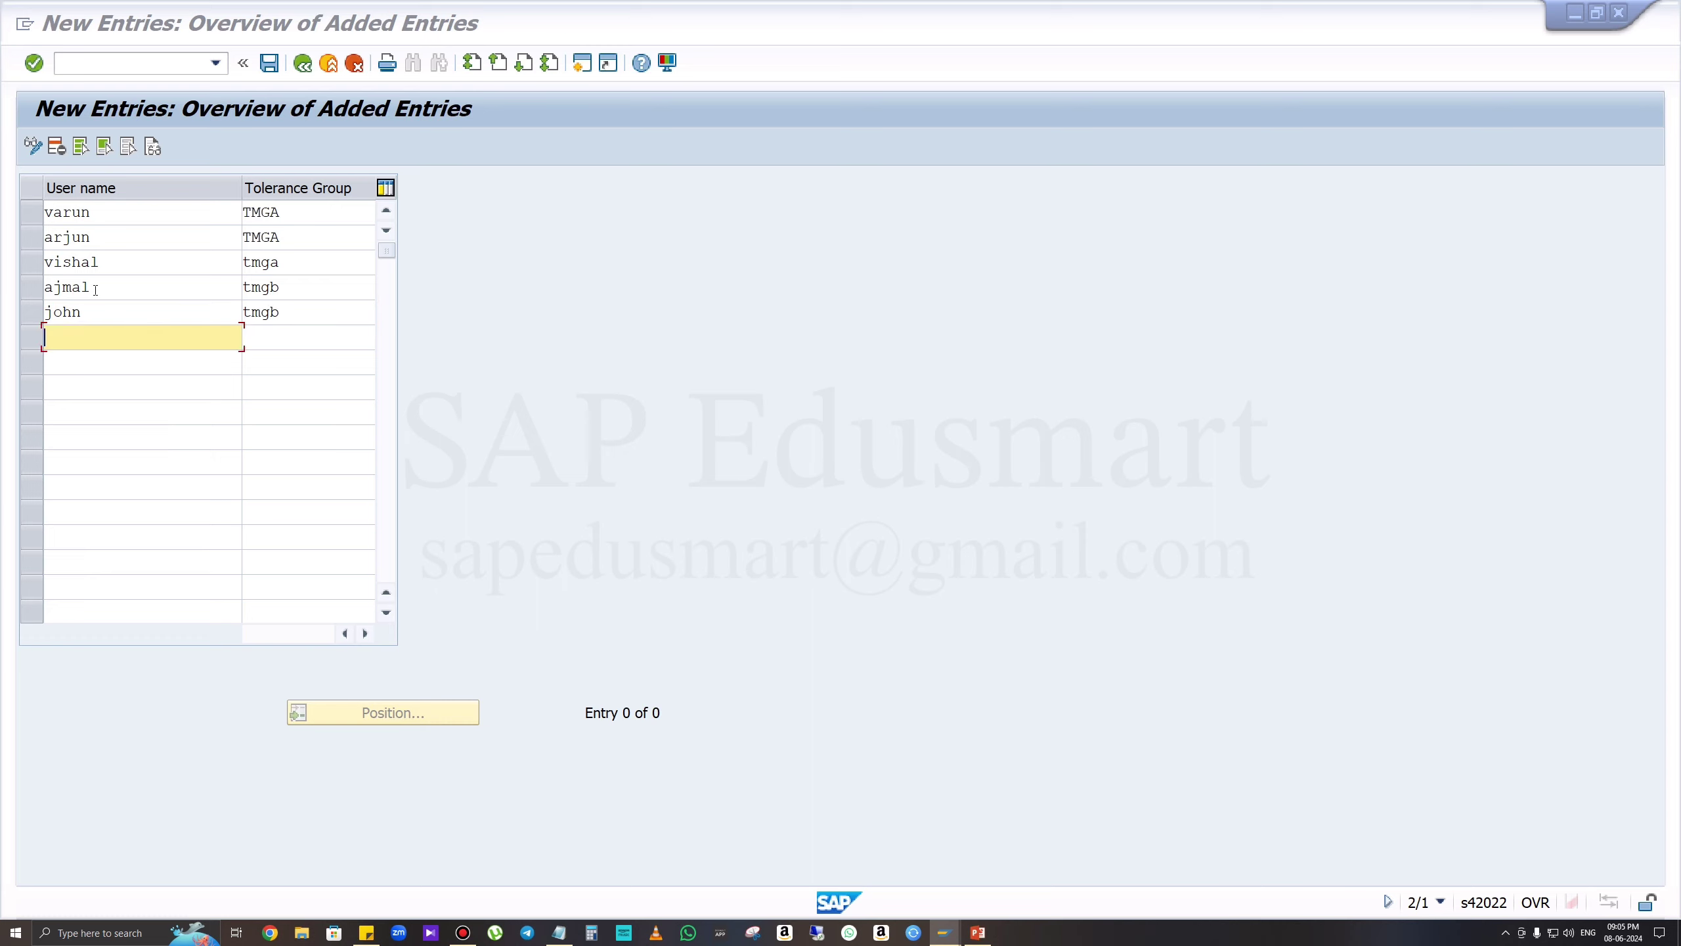
type("anisha")
key("Tab")
type("t")
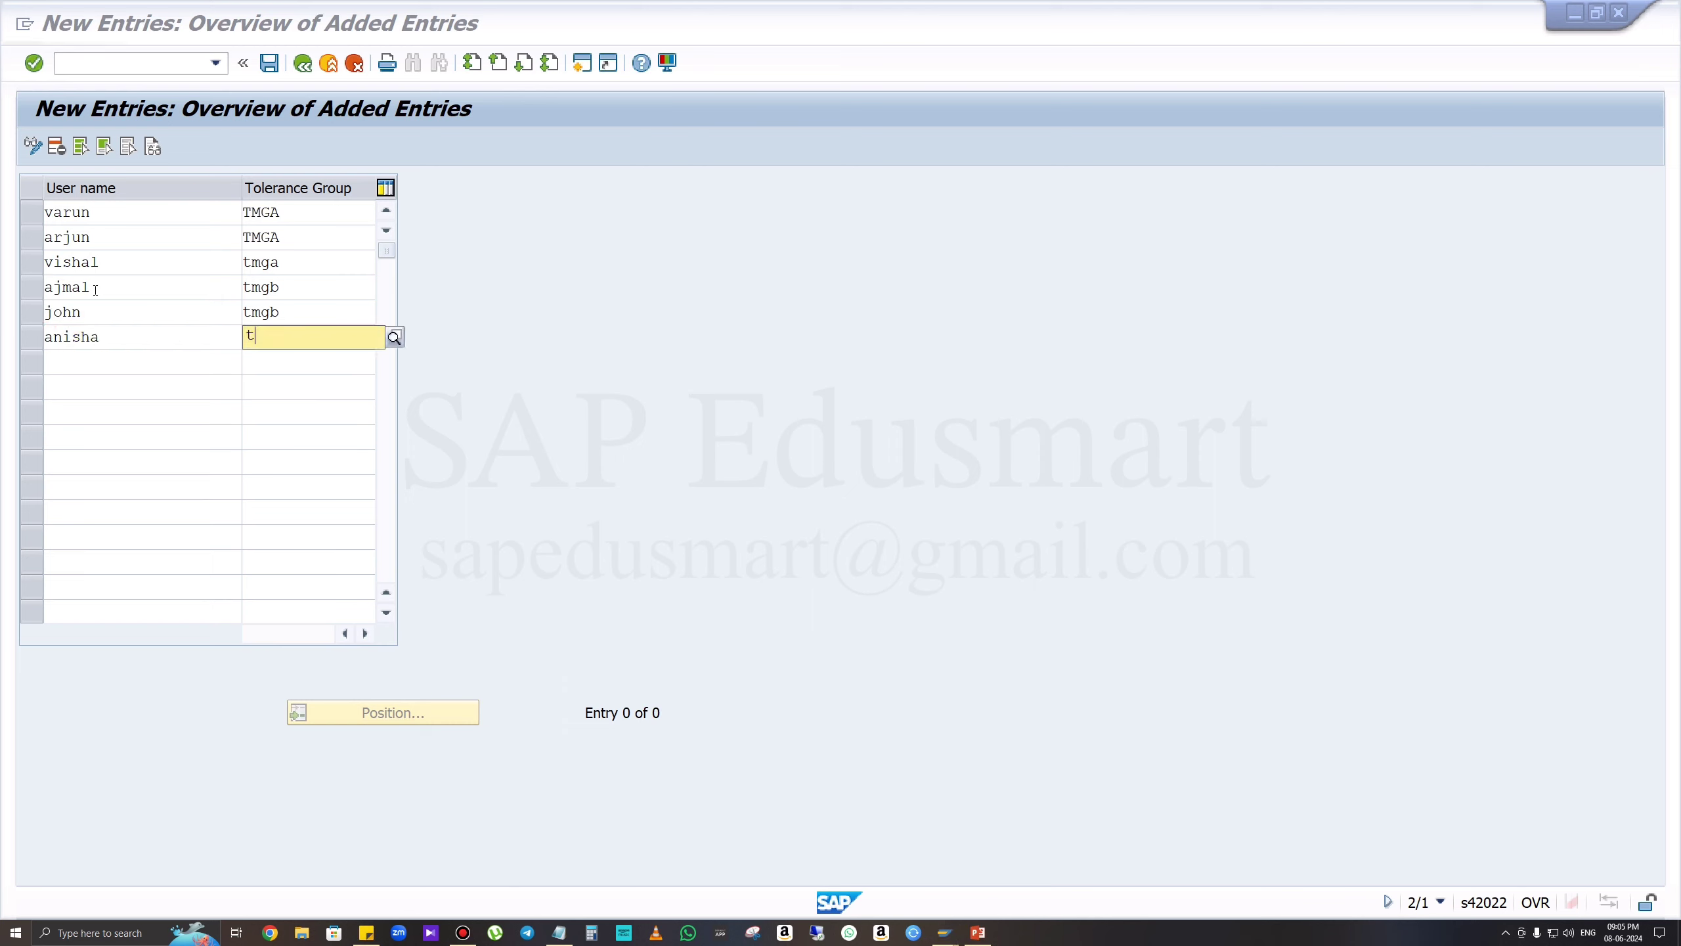
type("mg")
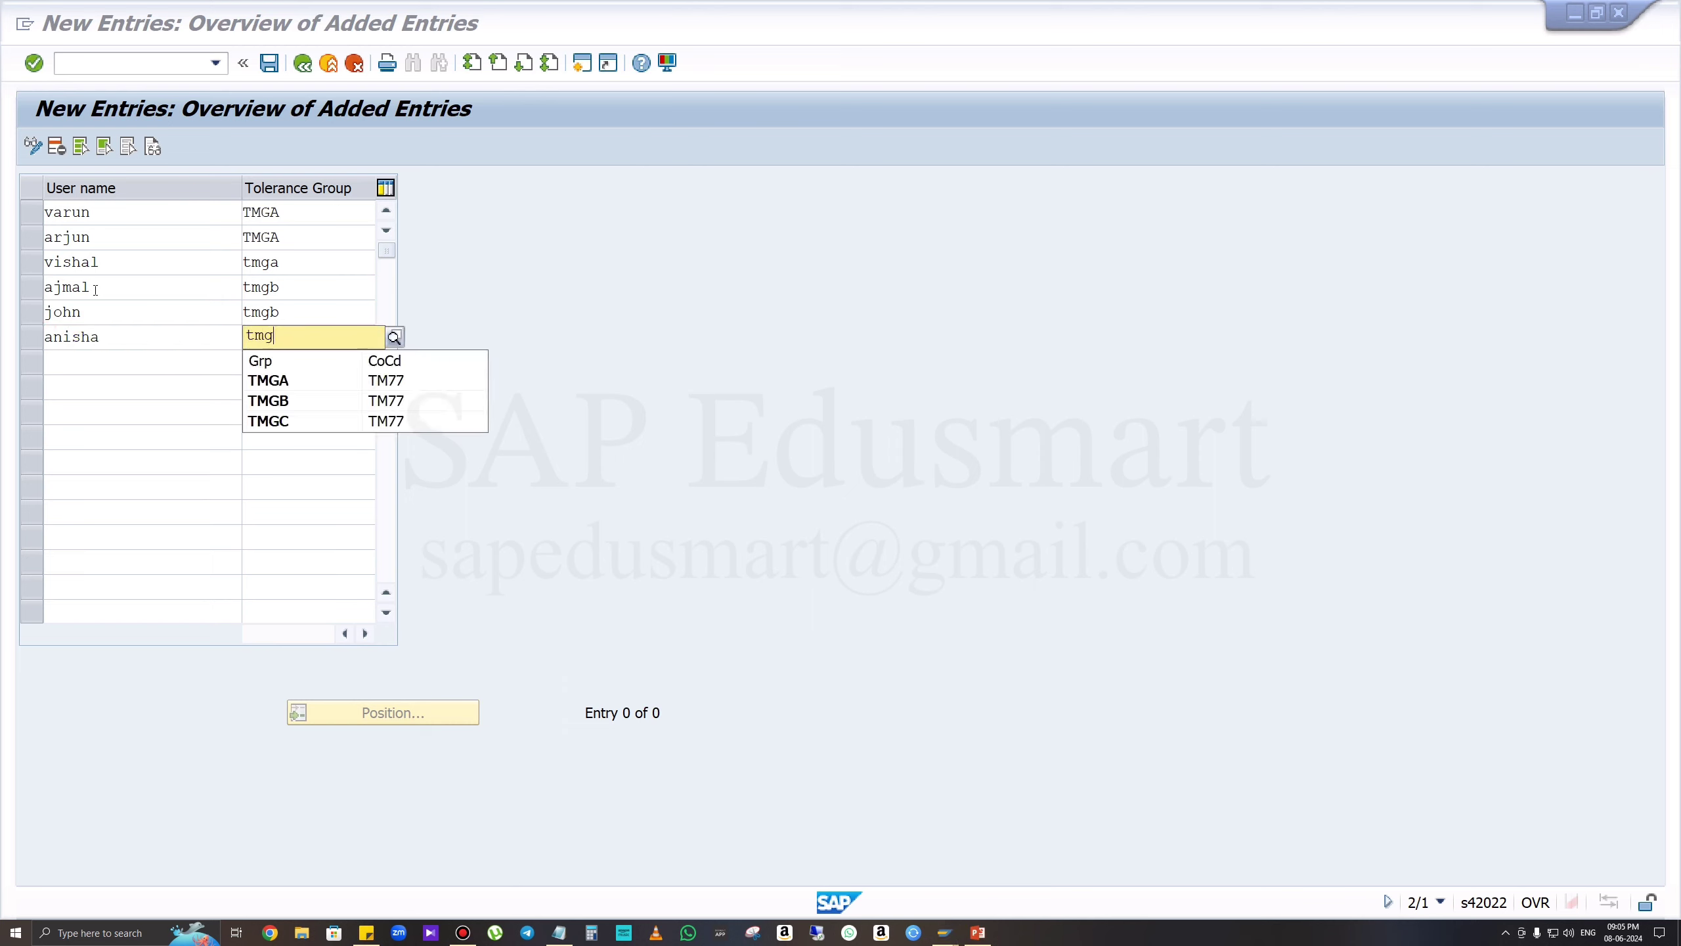
type("b")
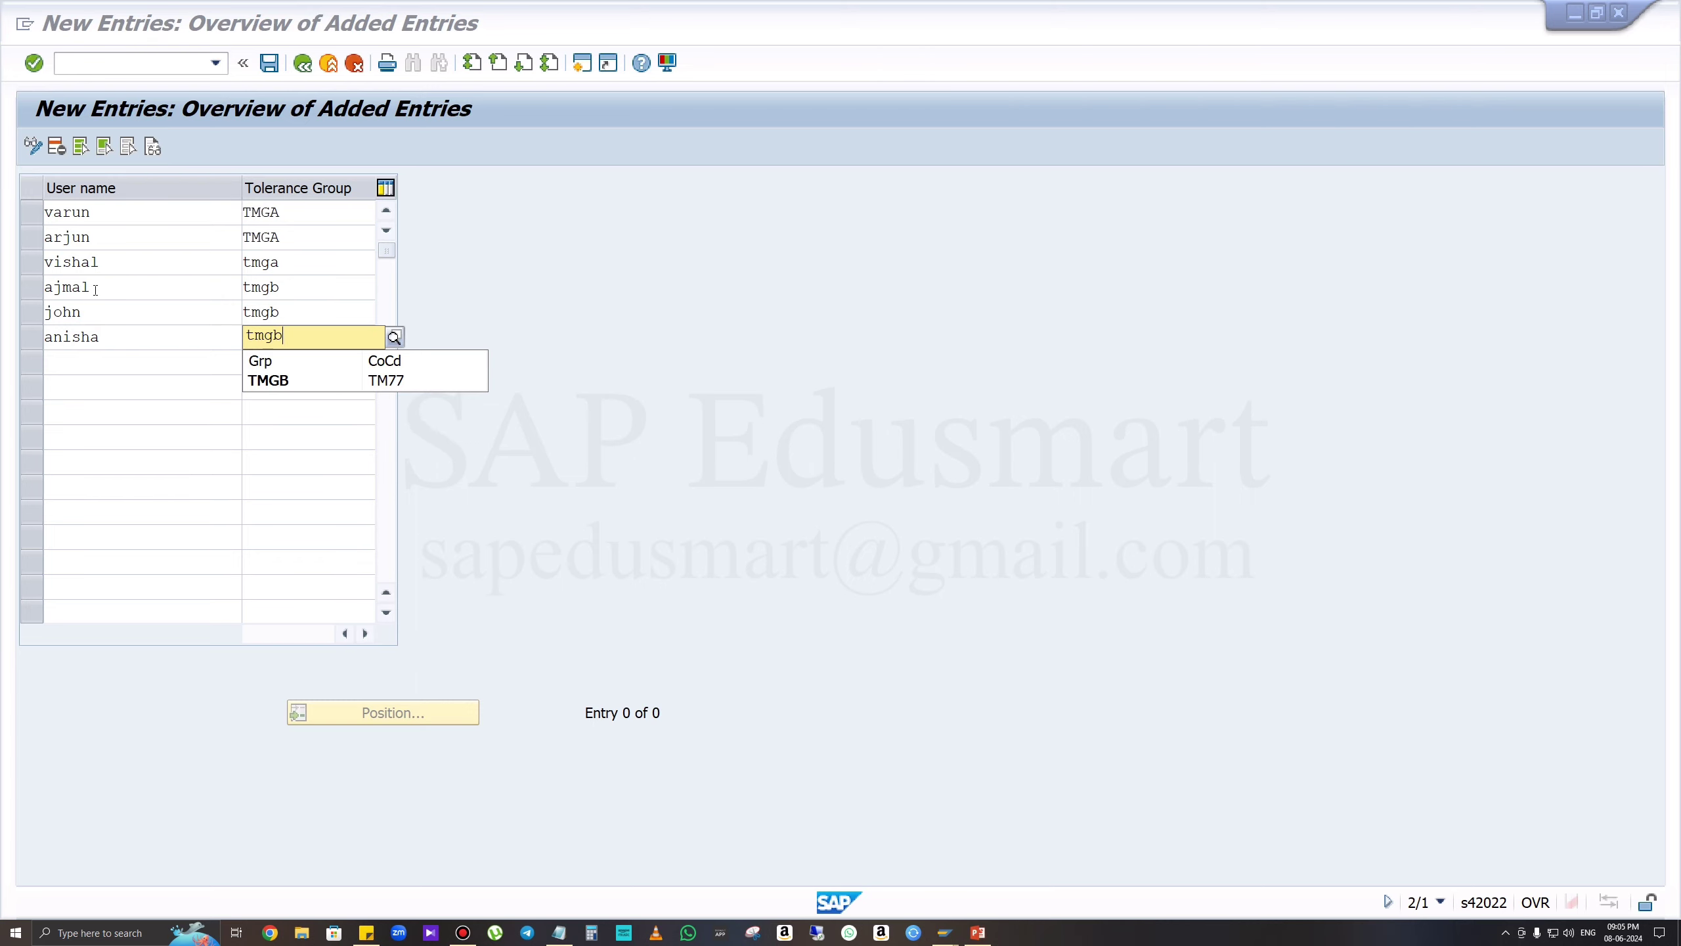
left_click(979, 933)
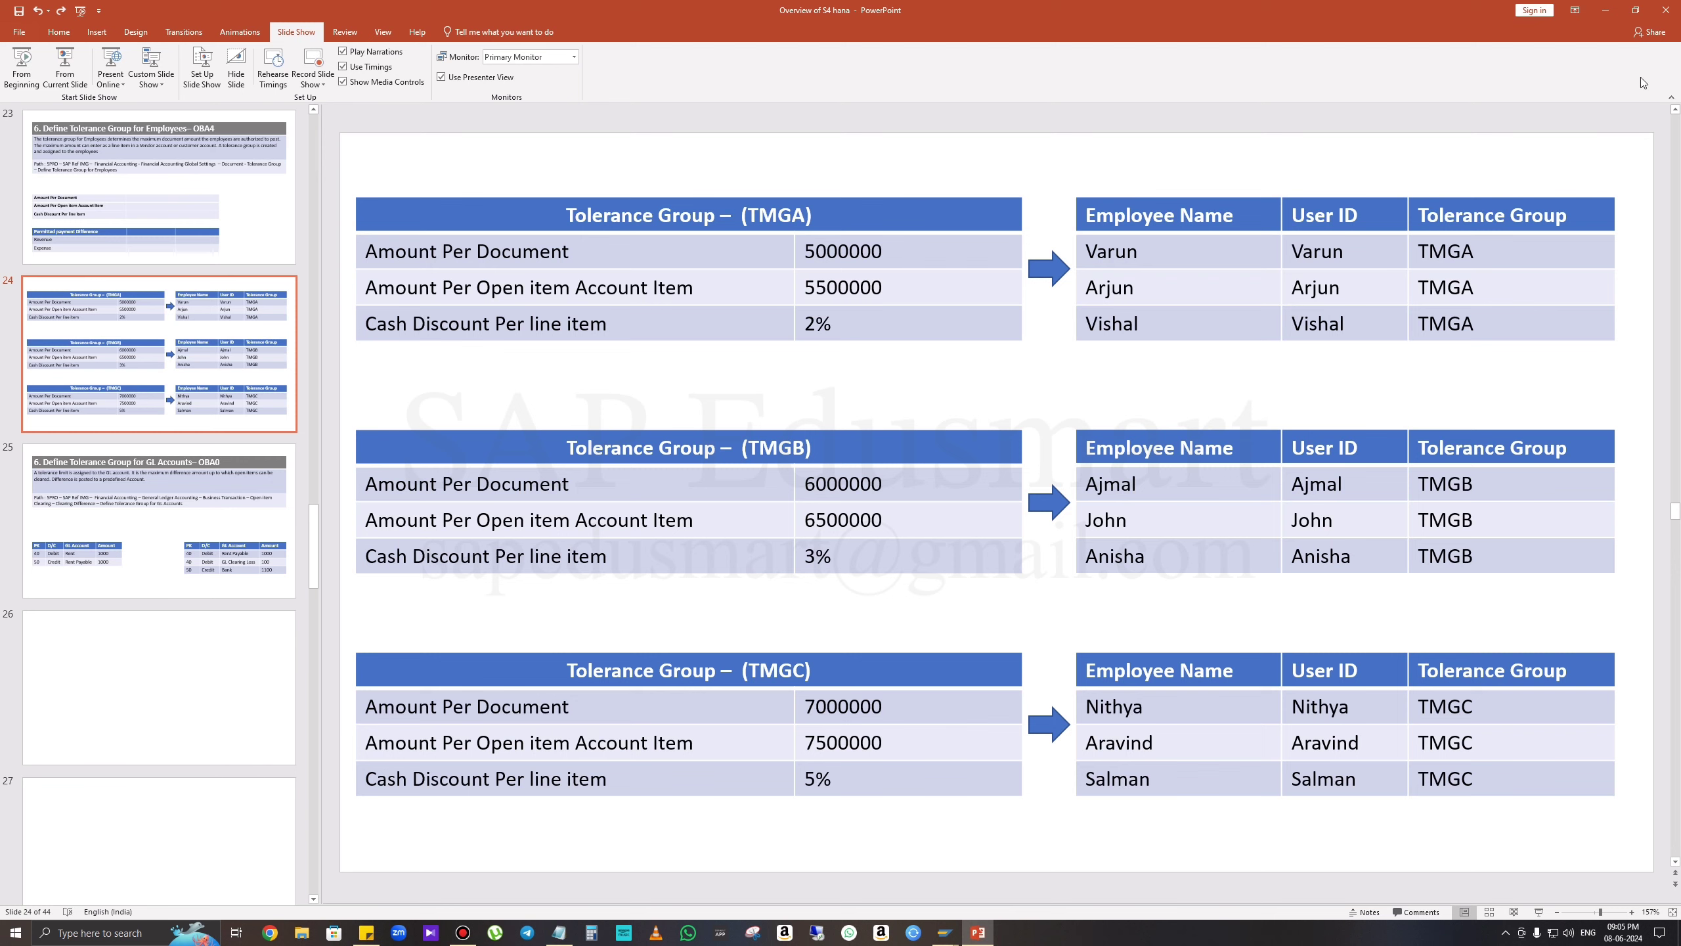
left_click(1605, 10)
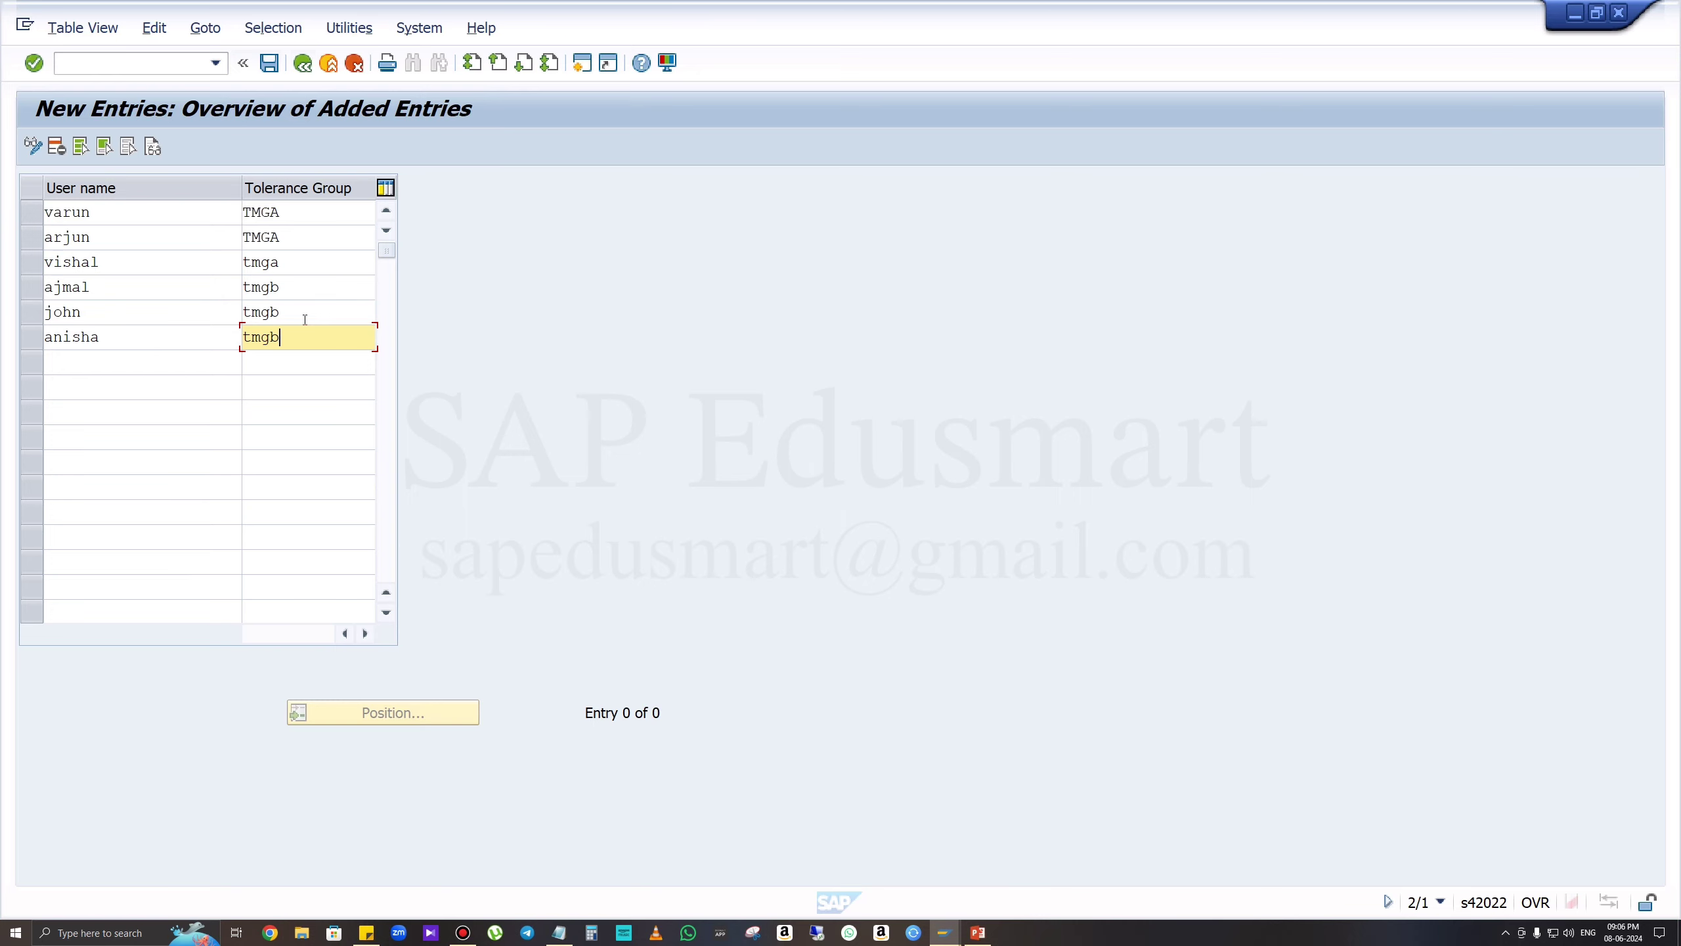
Leave the new user assignment entries and open the vendor invoice entry transaction FB60.
left_click(192, 61)
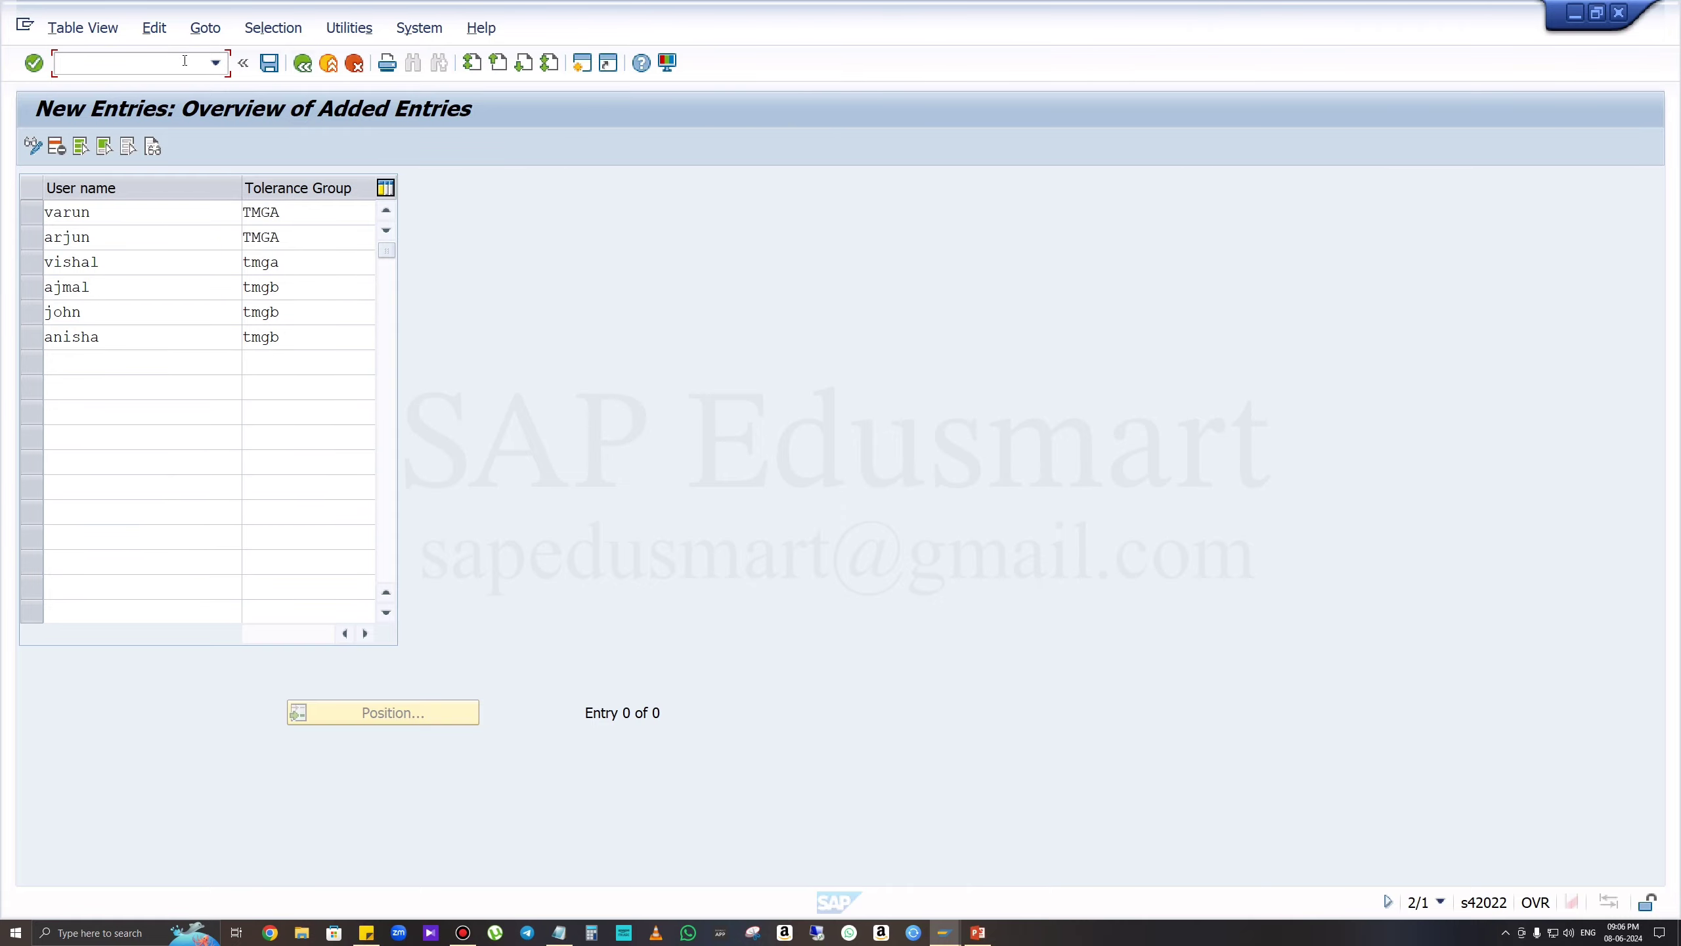
type("/n")
key("Return")
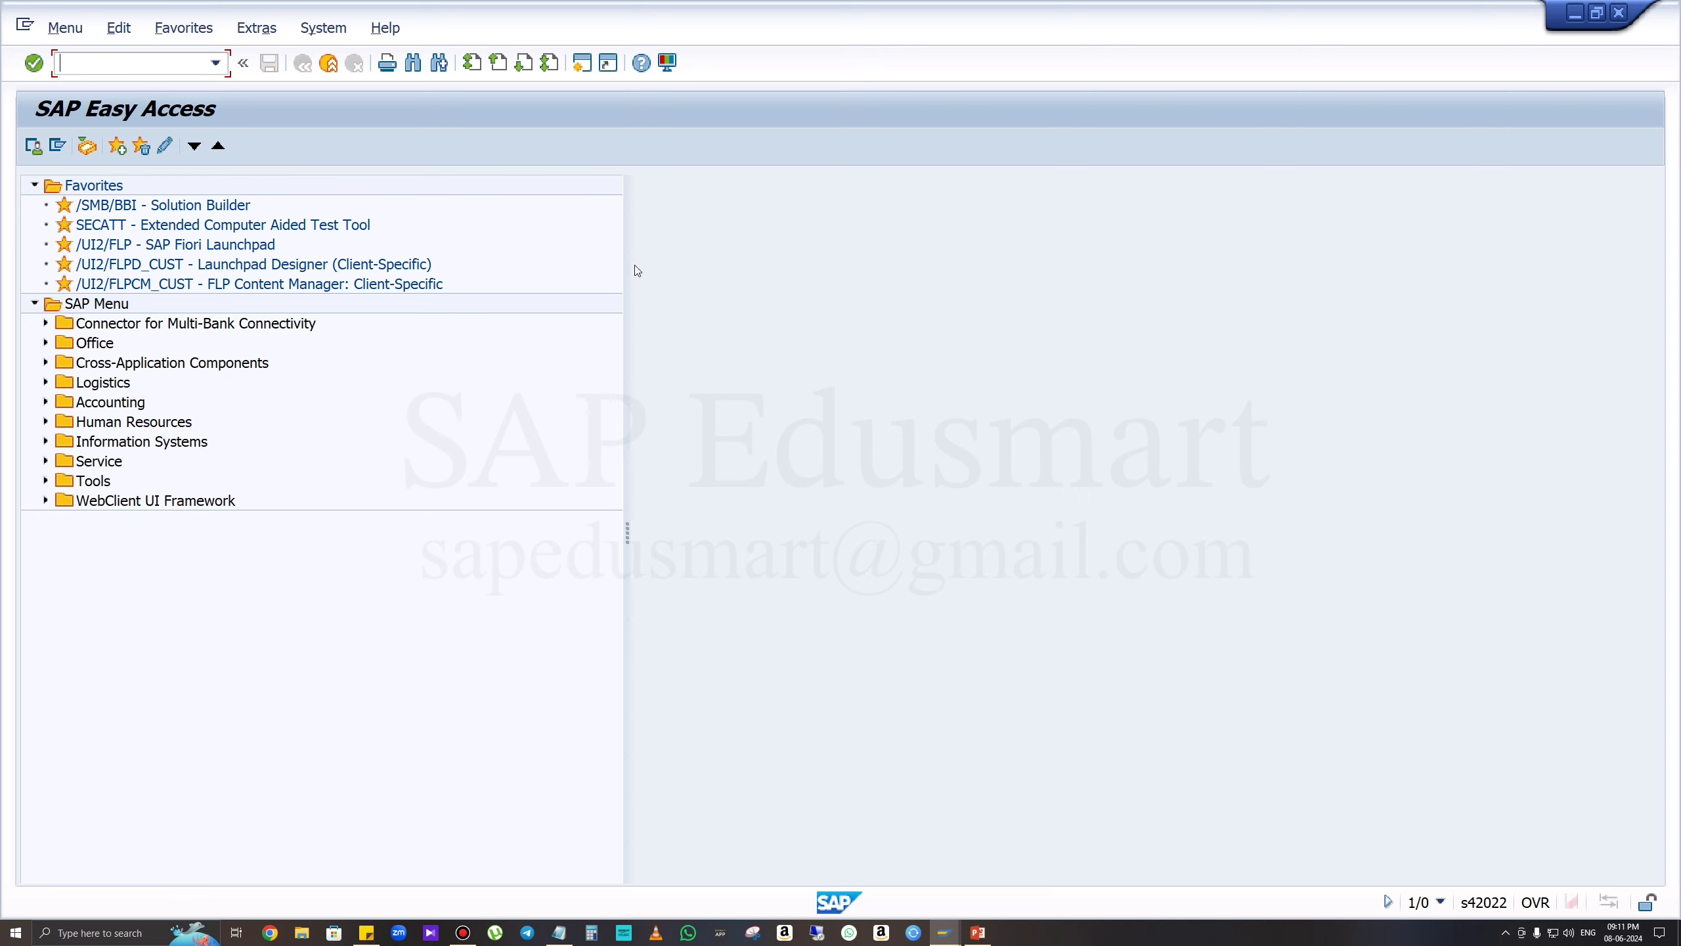
type("fb60")
key("Return")
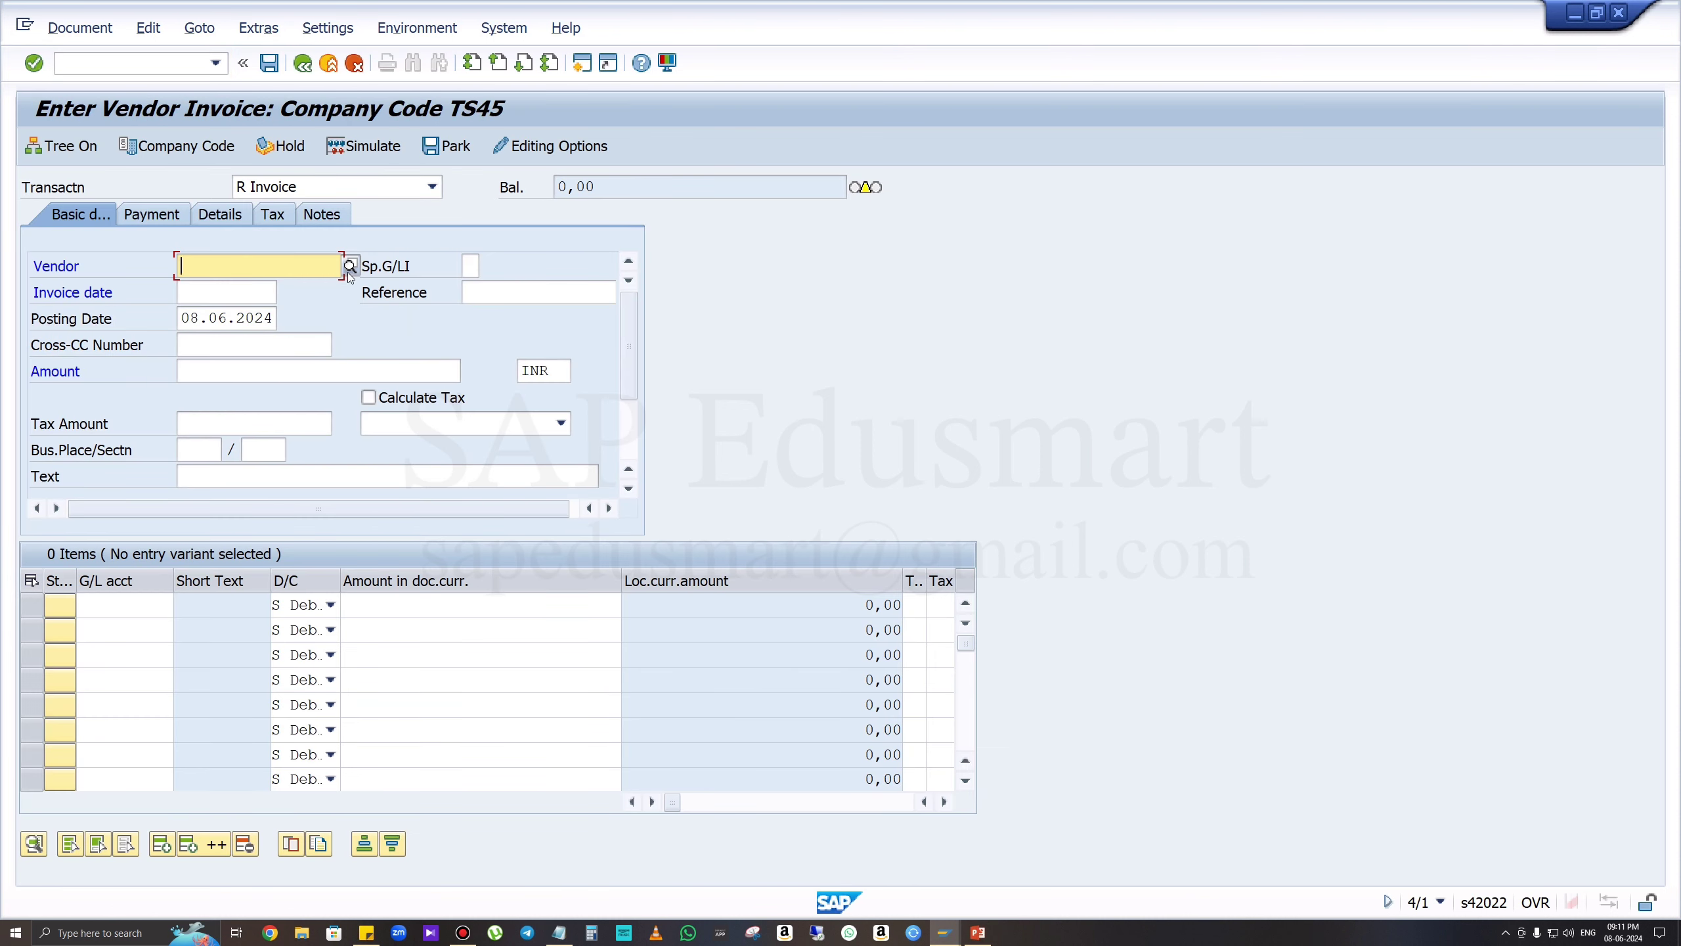
Look up the suppliers of company code TS45 and choose TTT as the invoice vendor.
left_click(349, 266)
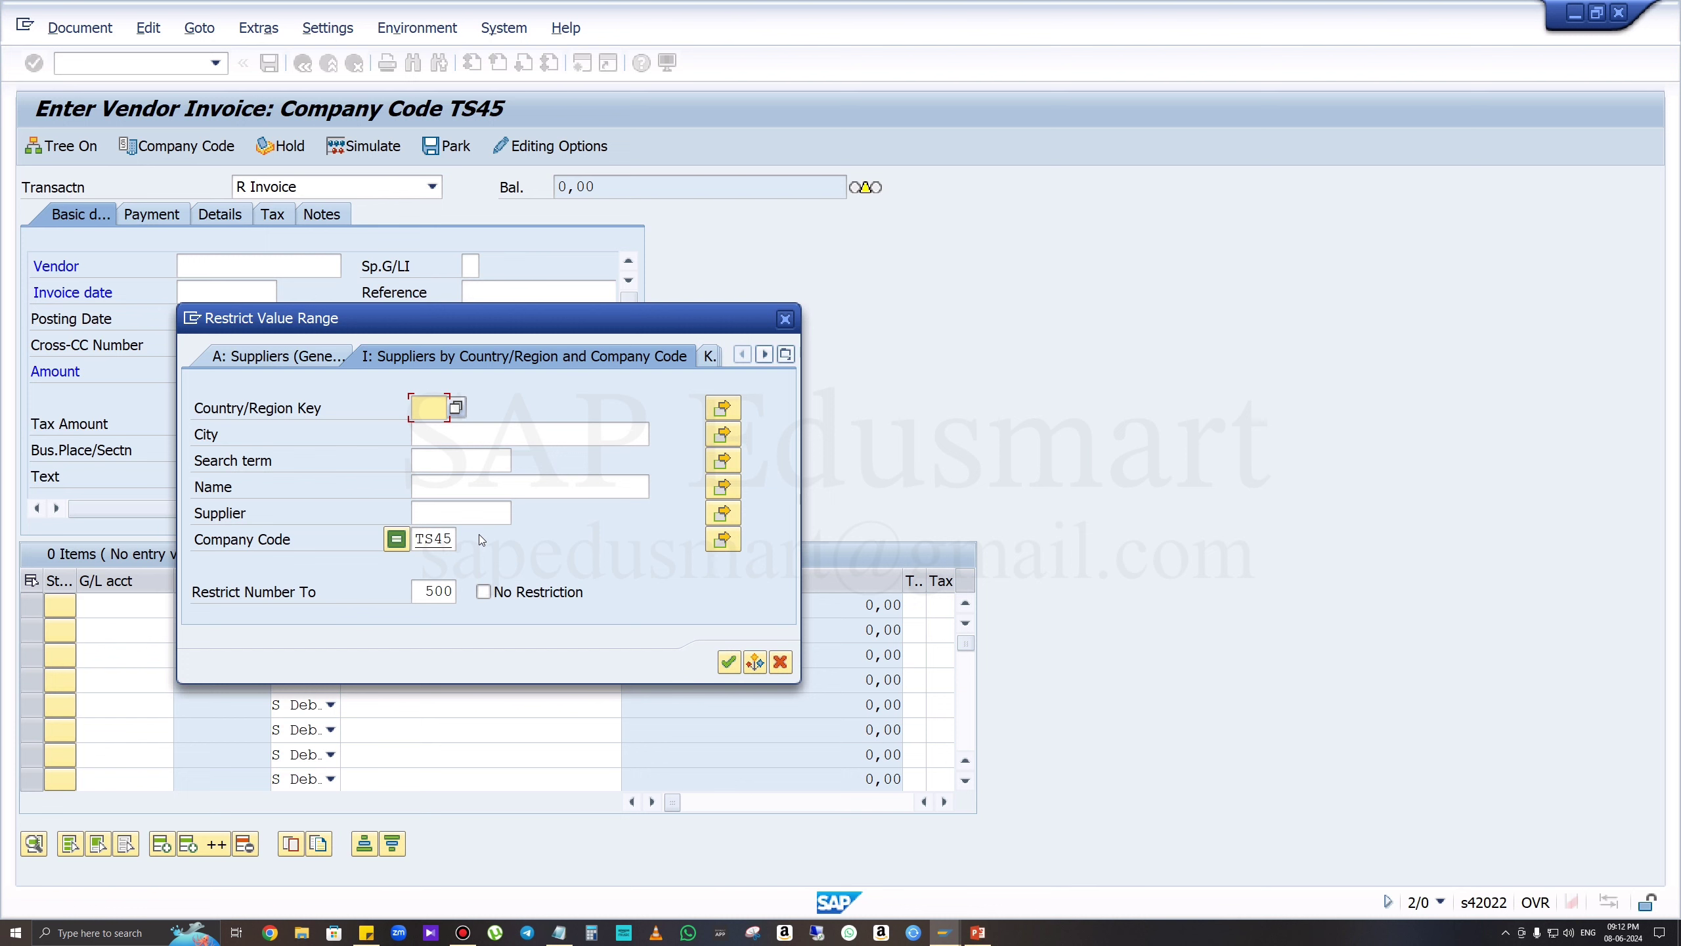
left_click(729, 661)
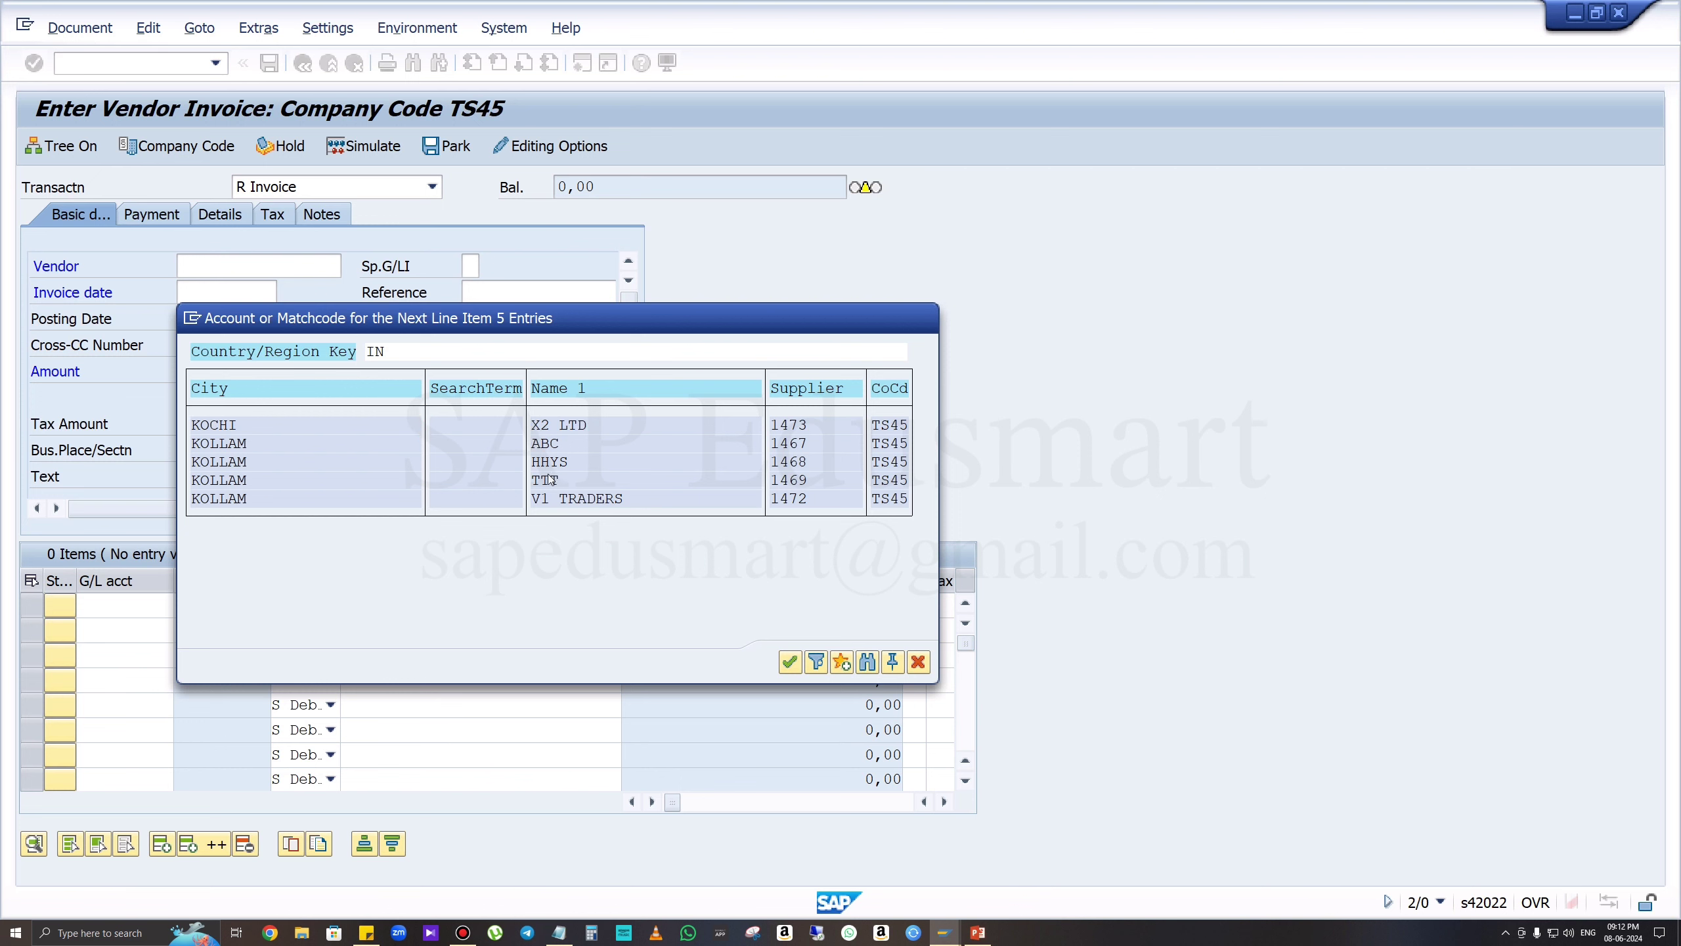
double_click(551, 480)
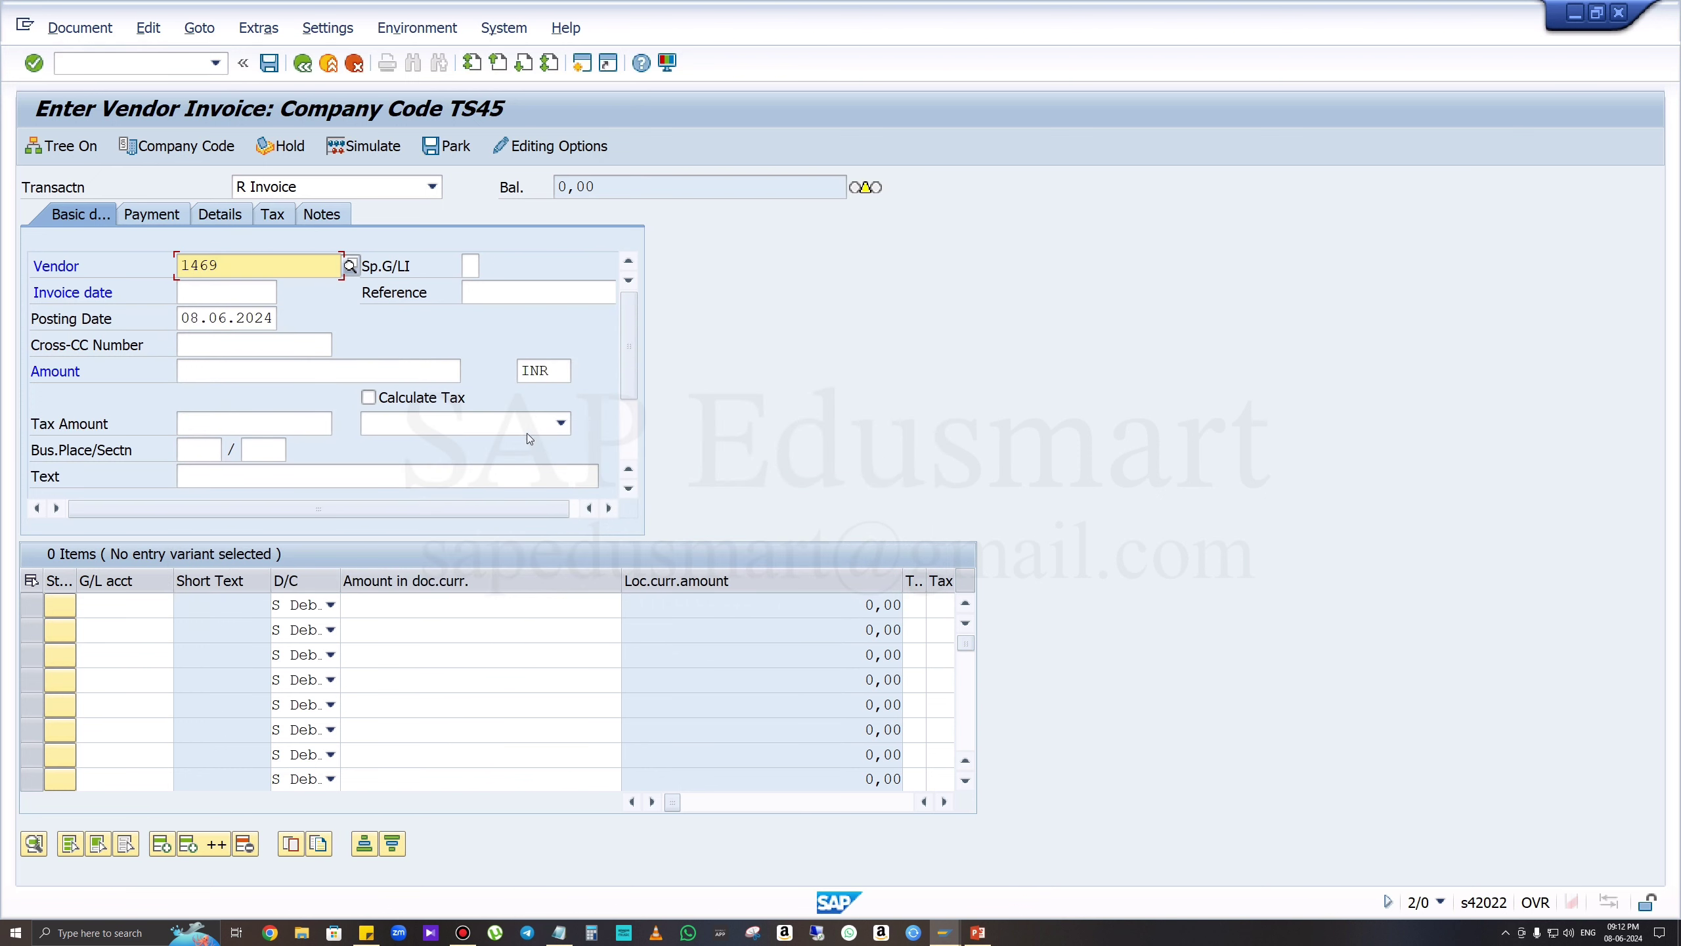
Set the invoice date to 08.06.2024 and the invoice amount to 10000.
left_click(206, 292)
type("08.0")
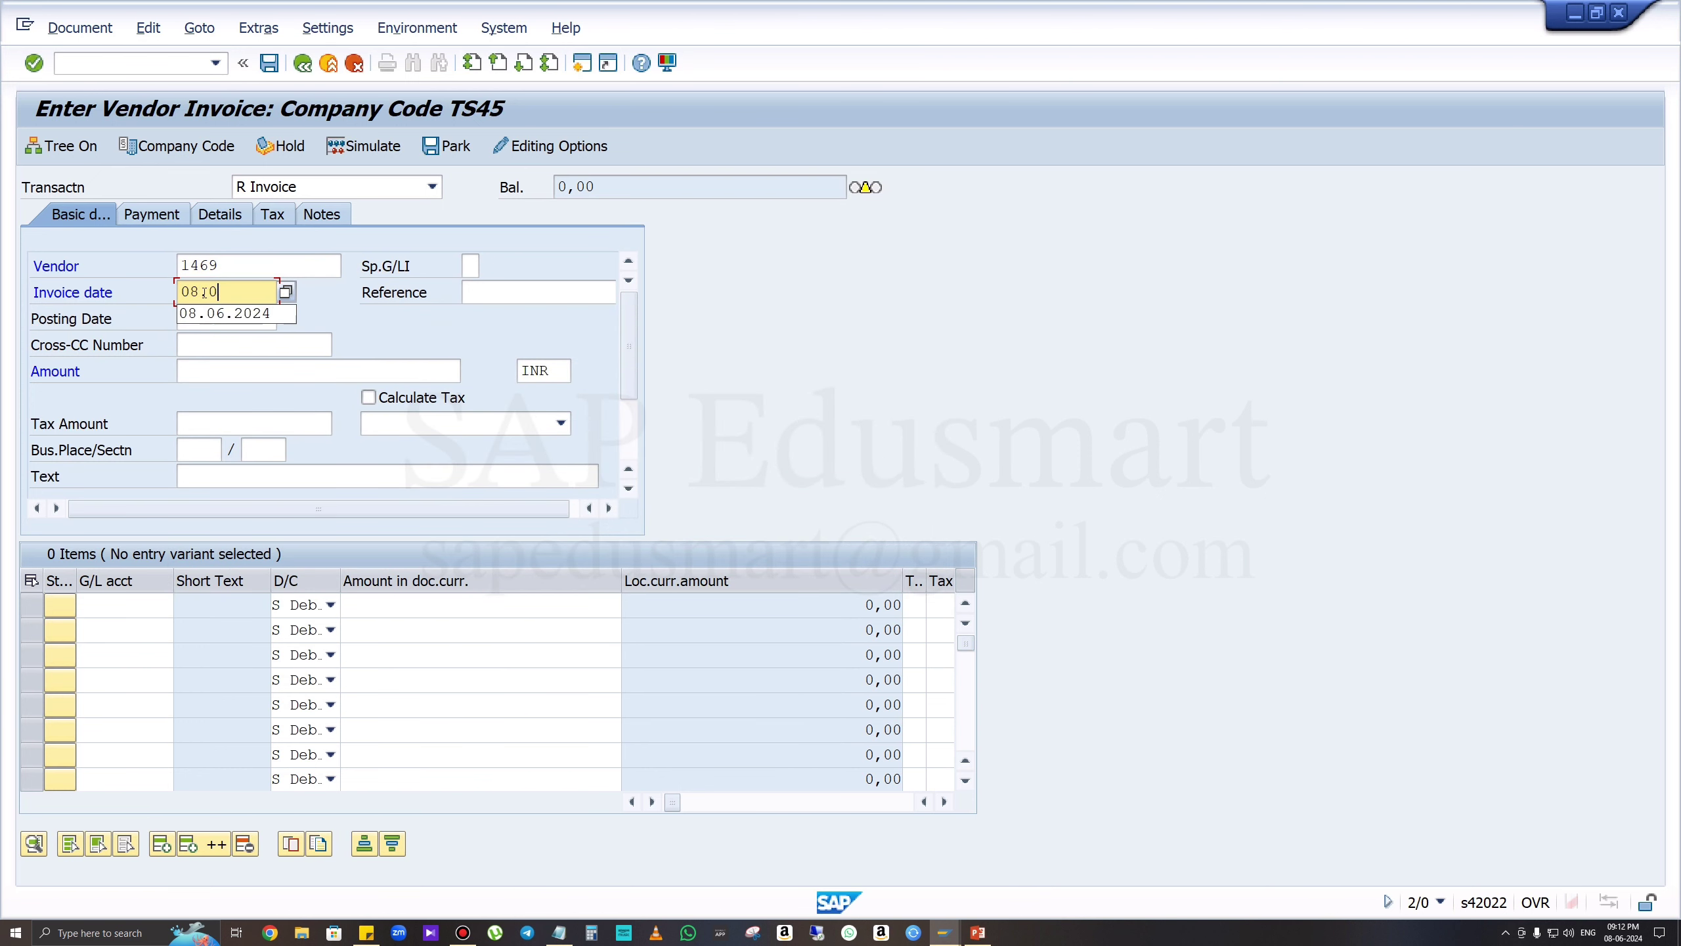
type("6.2024")
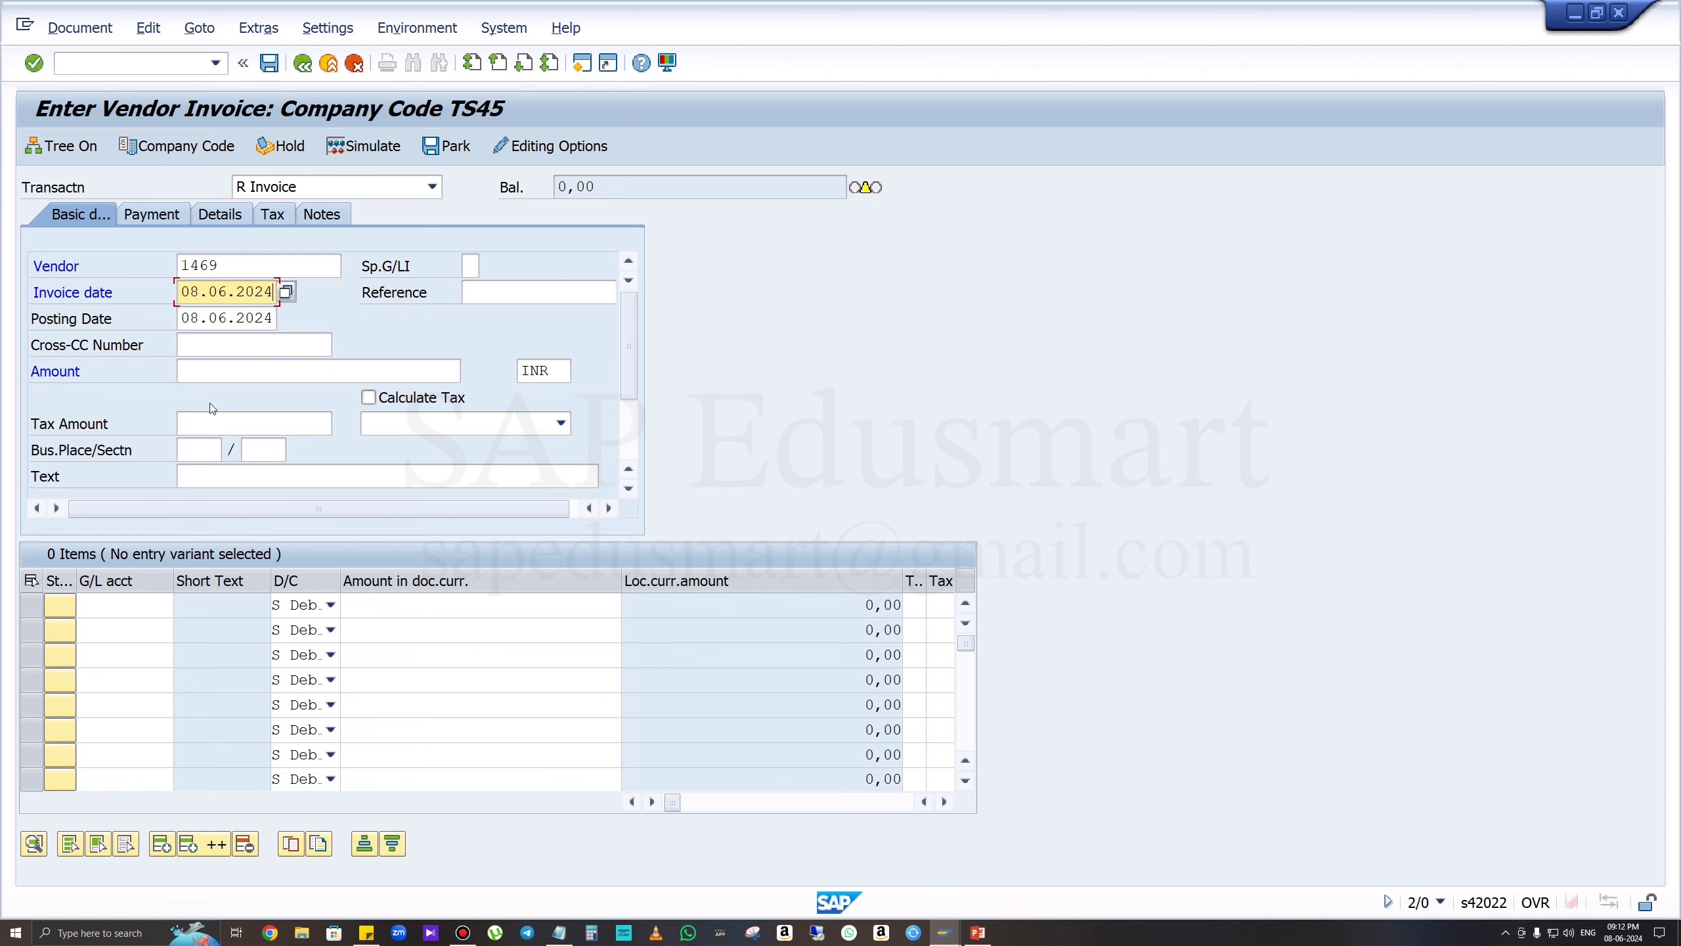
left_click(206, 369)
type("10000")
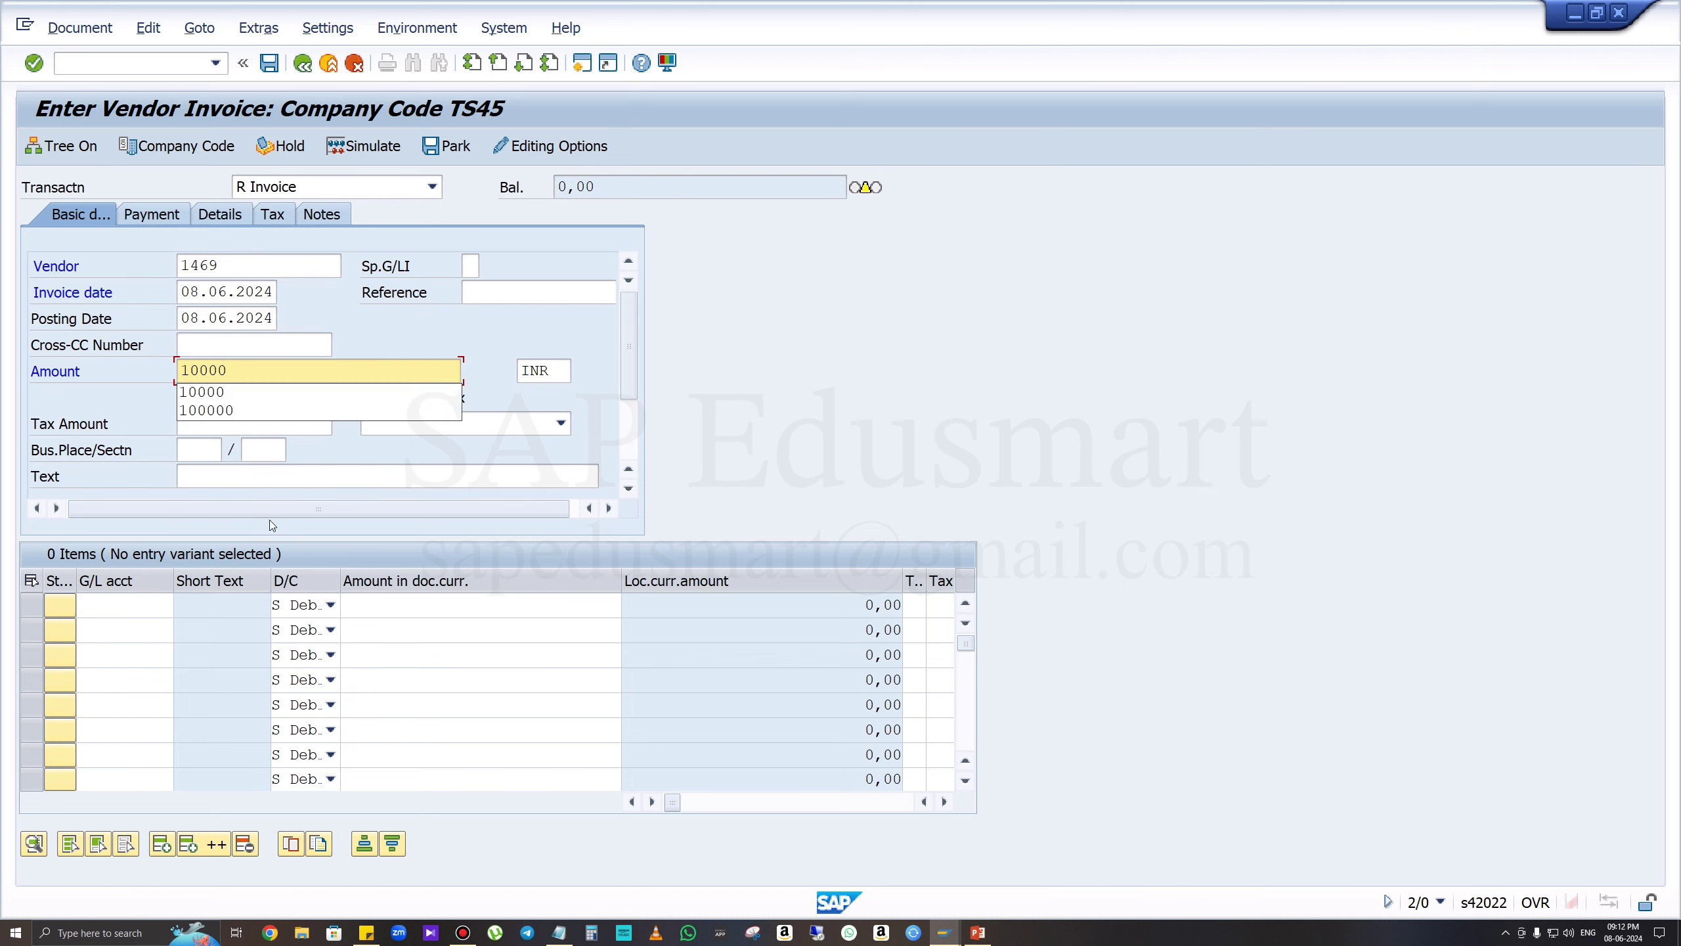
Enter the invoice header text "invoice recievd from ttt".
left_click(244, 478)
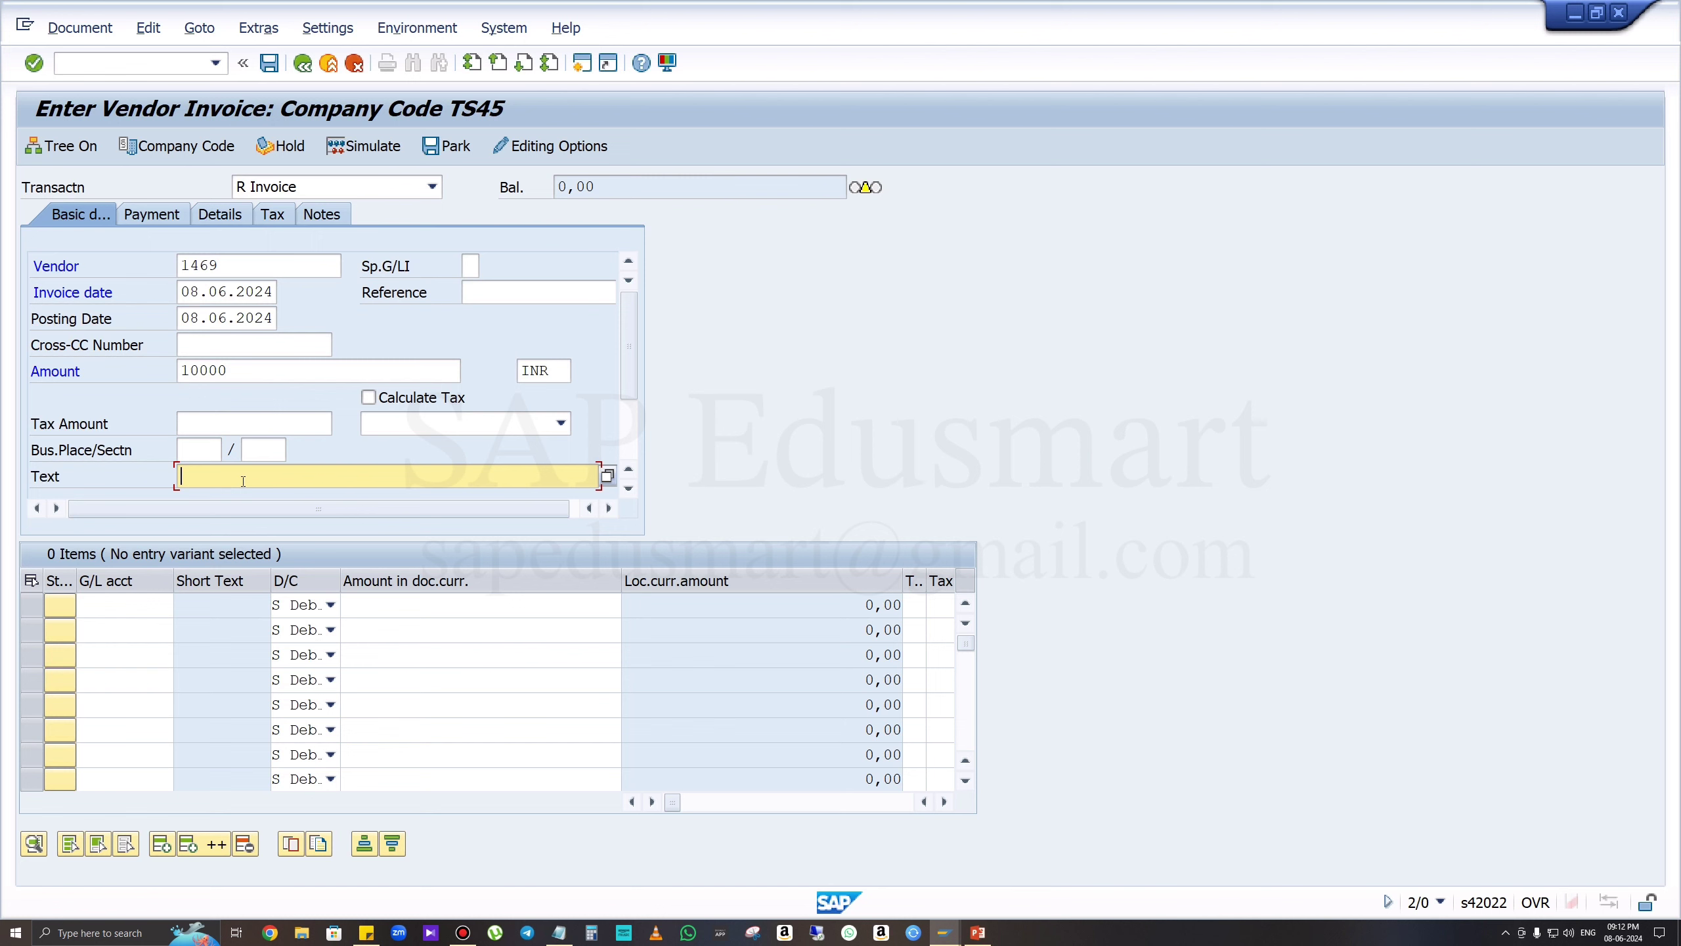
type("inoiv")
key("BackSpace")
key("BackSpace")
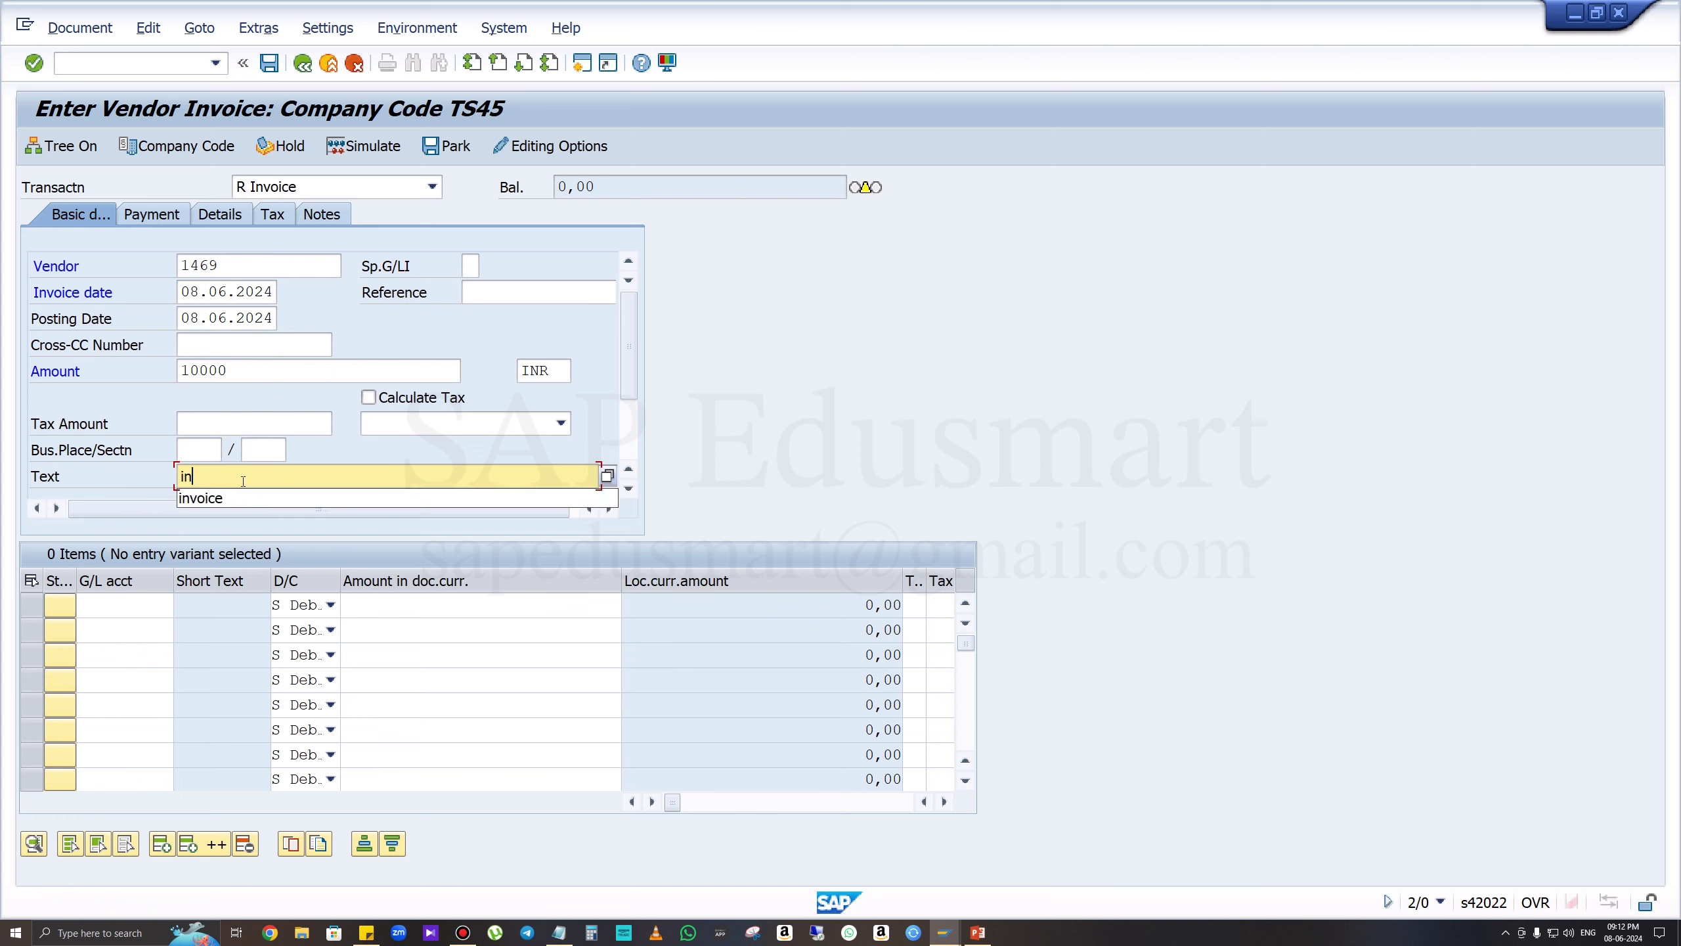
key("Down")
key("Return")
type("re")
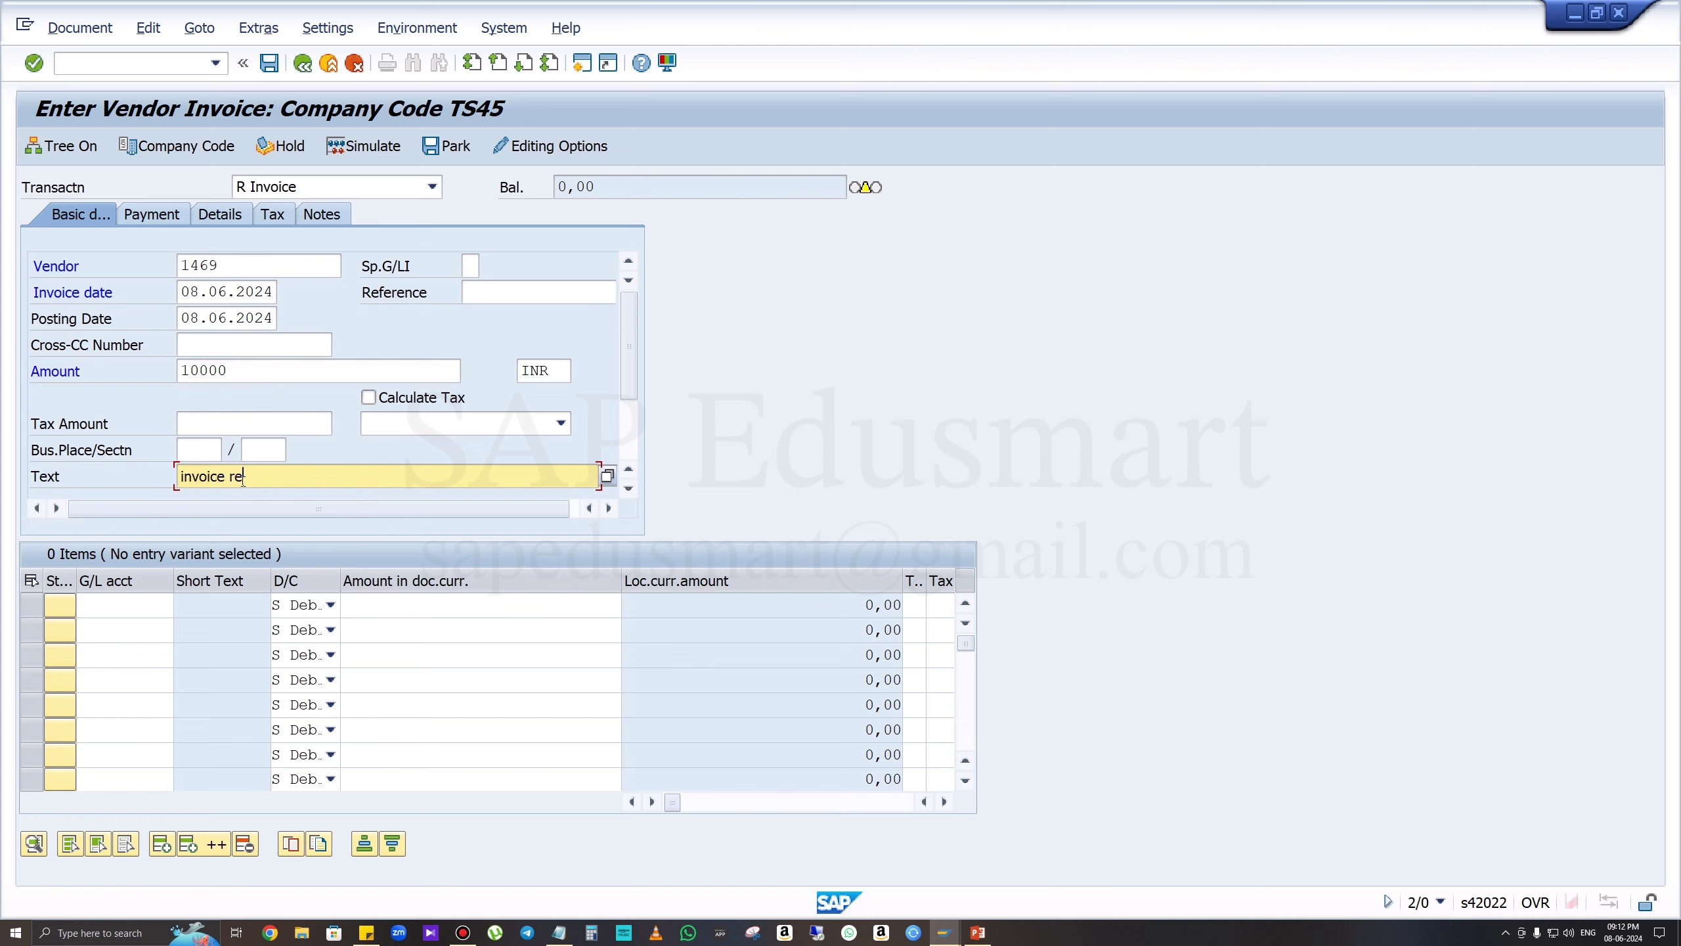
type("cievd from ")
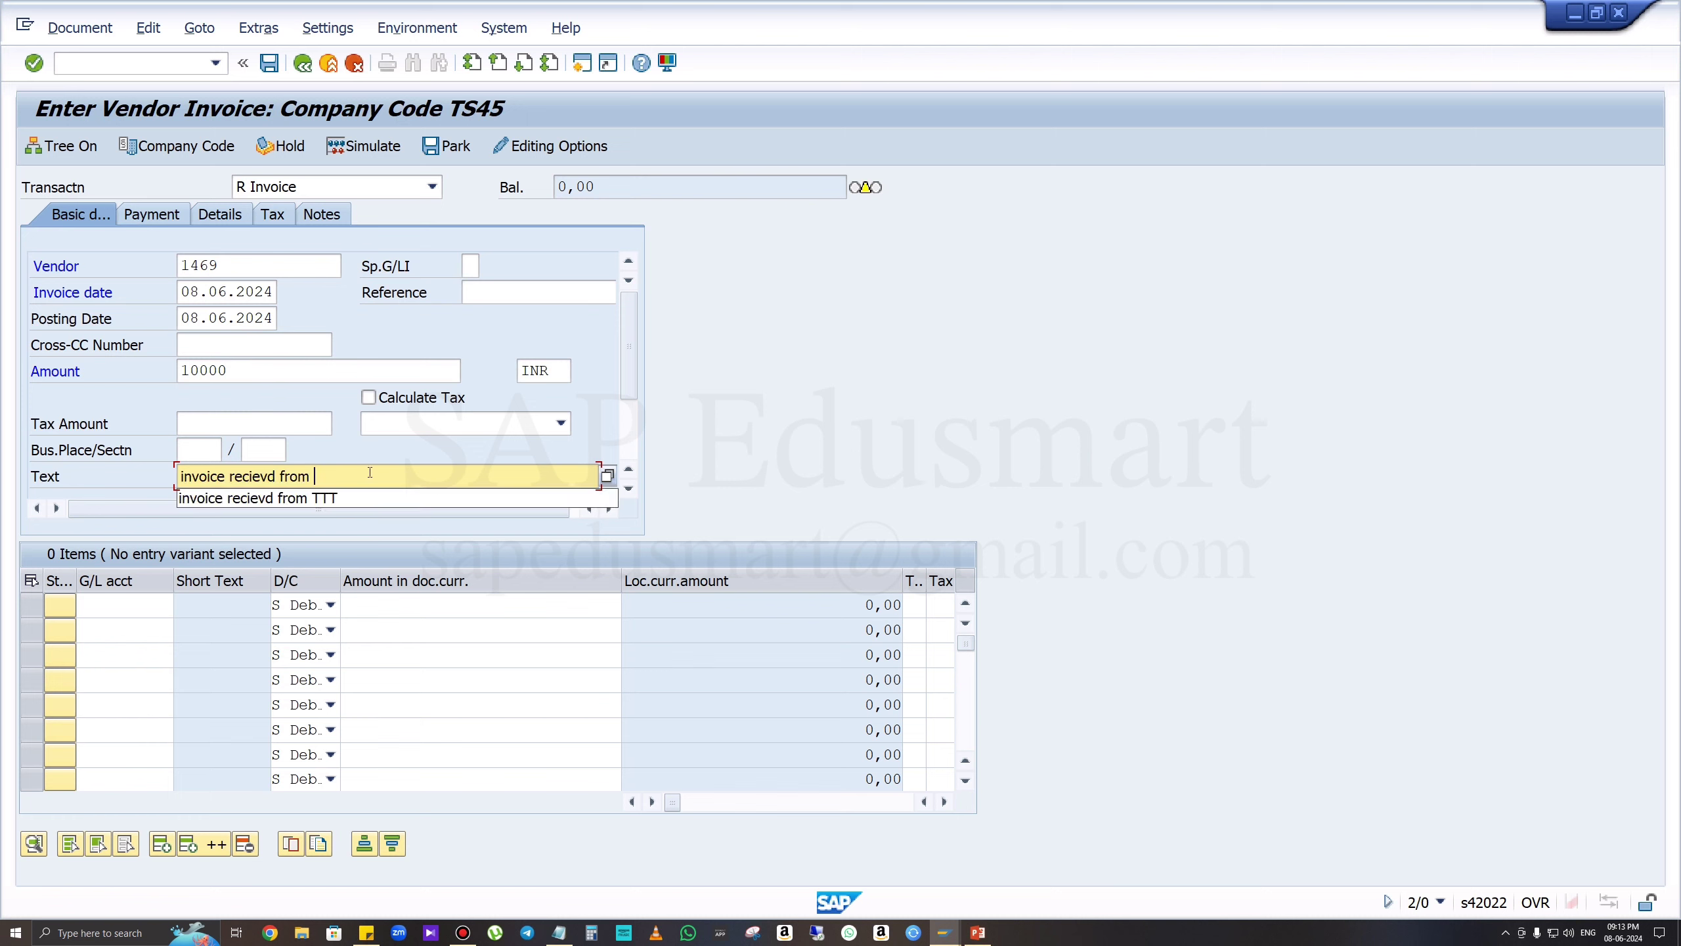
type("ttt")
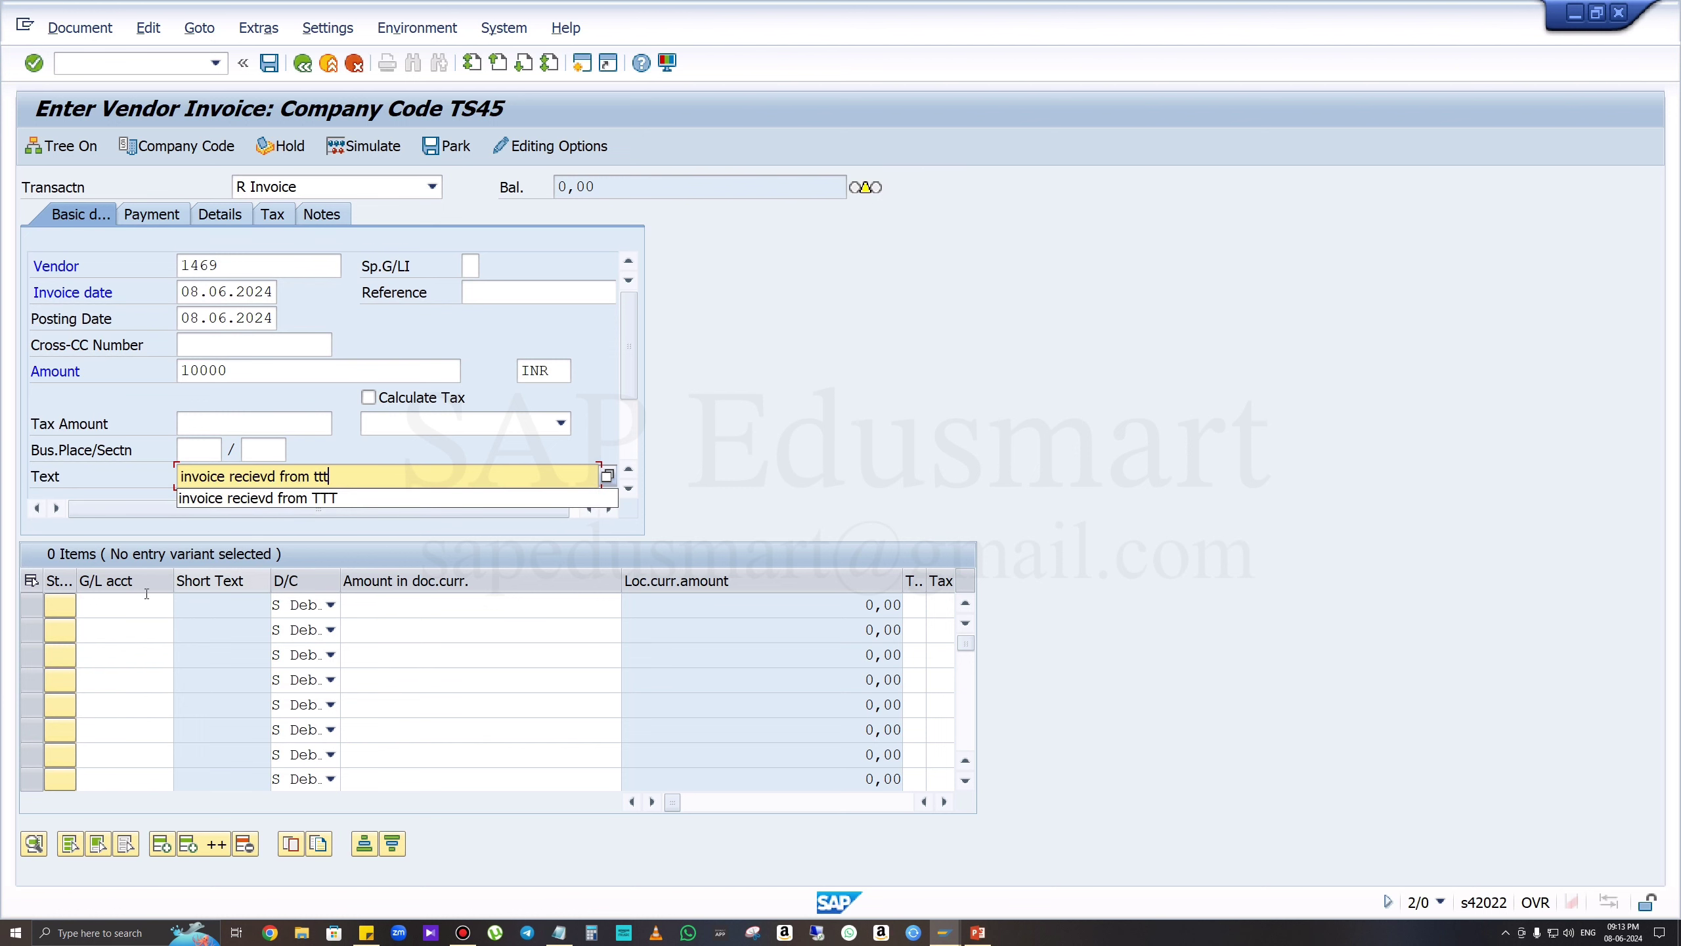
Choose the Purchase G/L account for the first line item and enter 10000 as its debit amount.
left_click(146, 601)
left_click(182, 606)
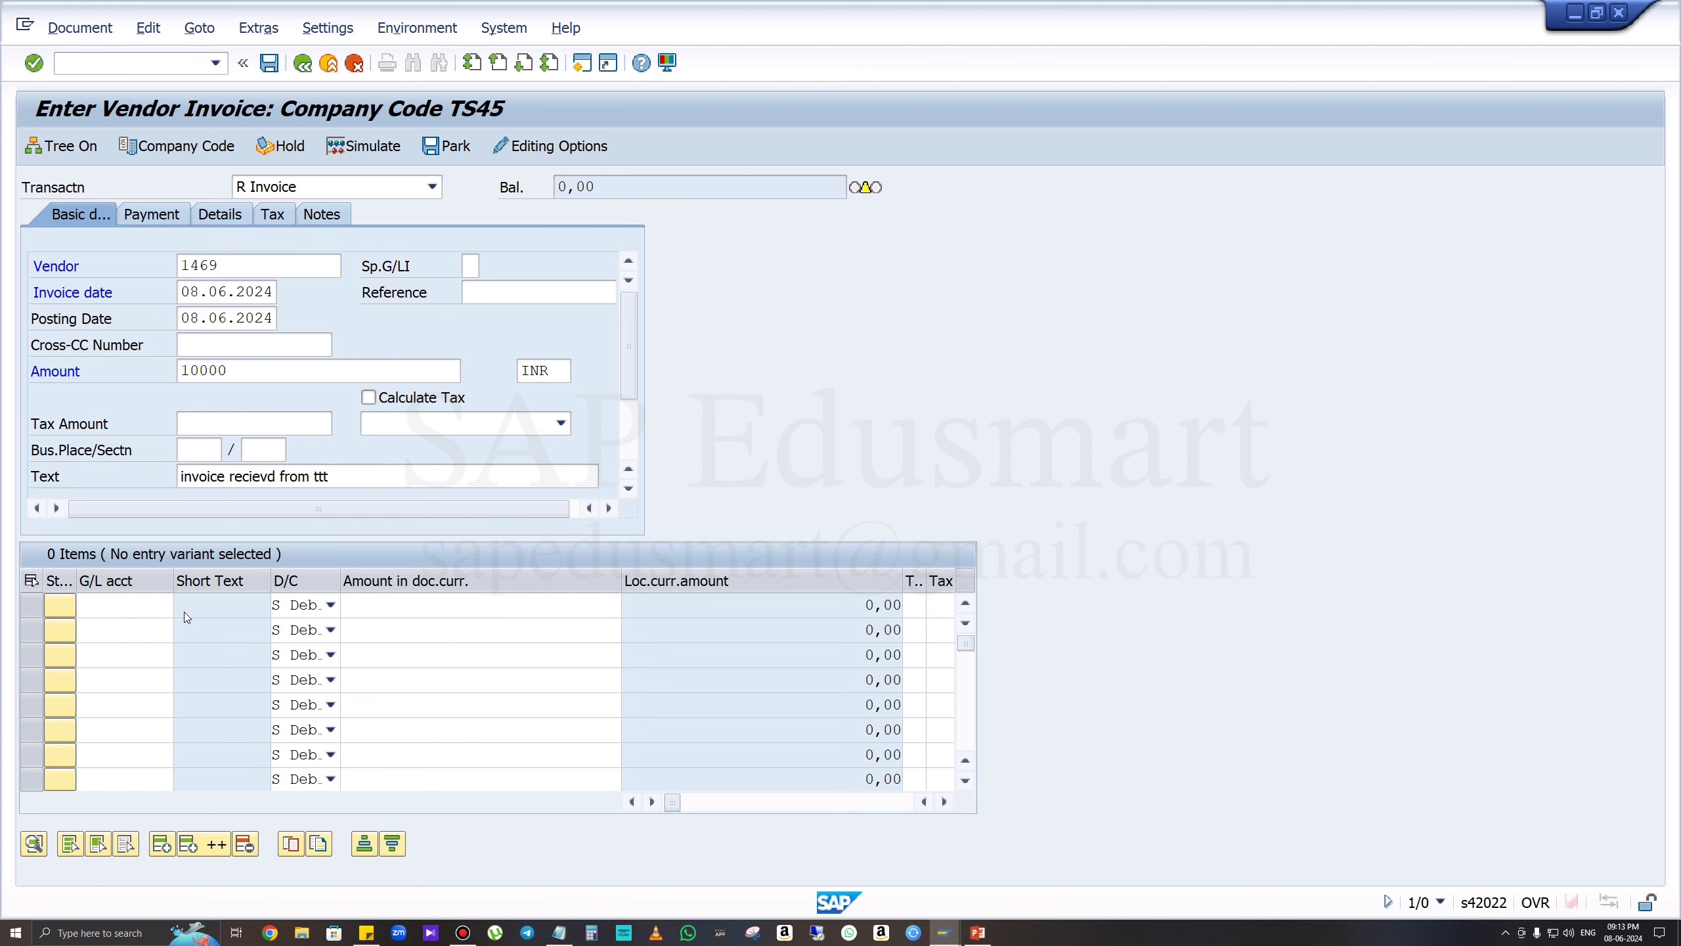
key("Return")
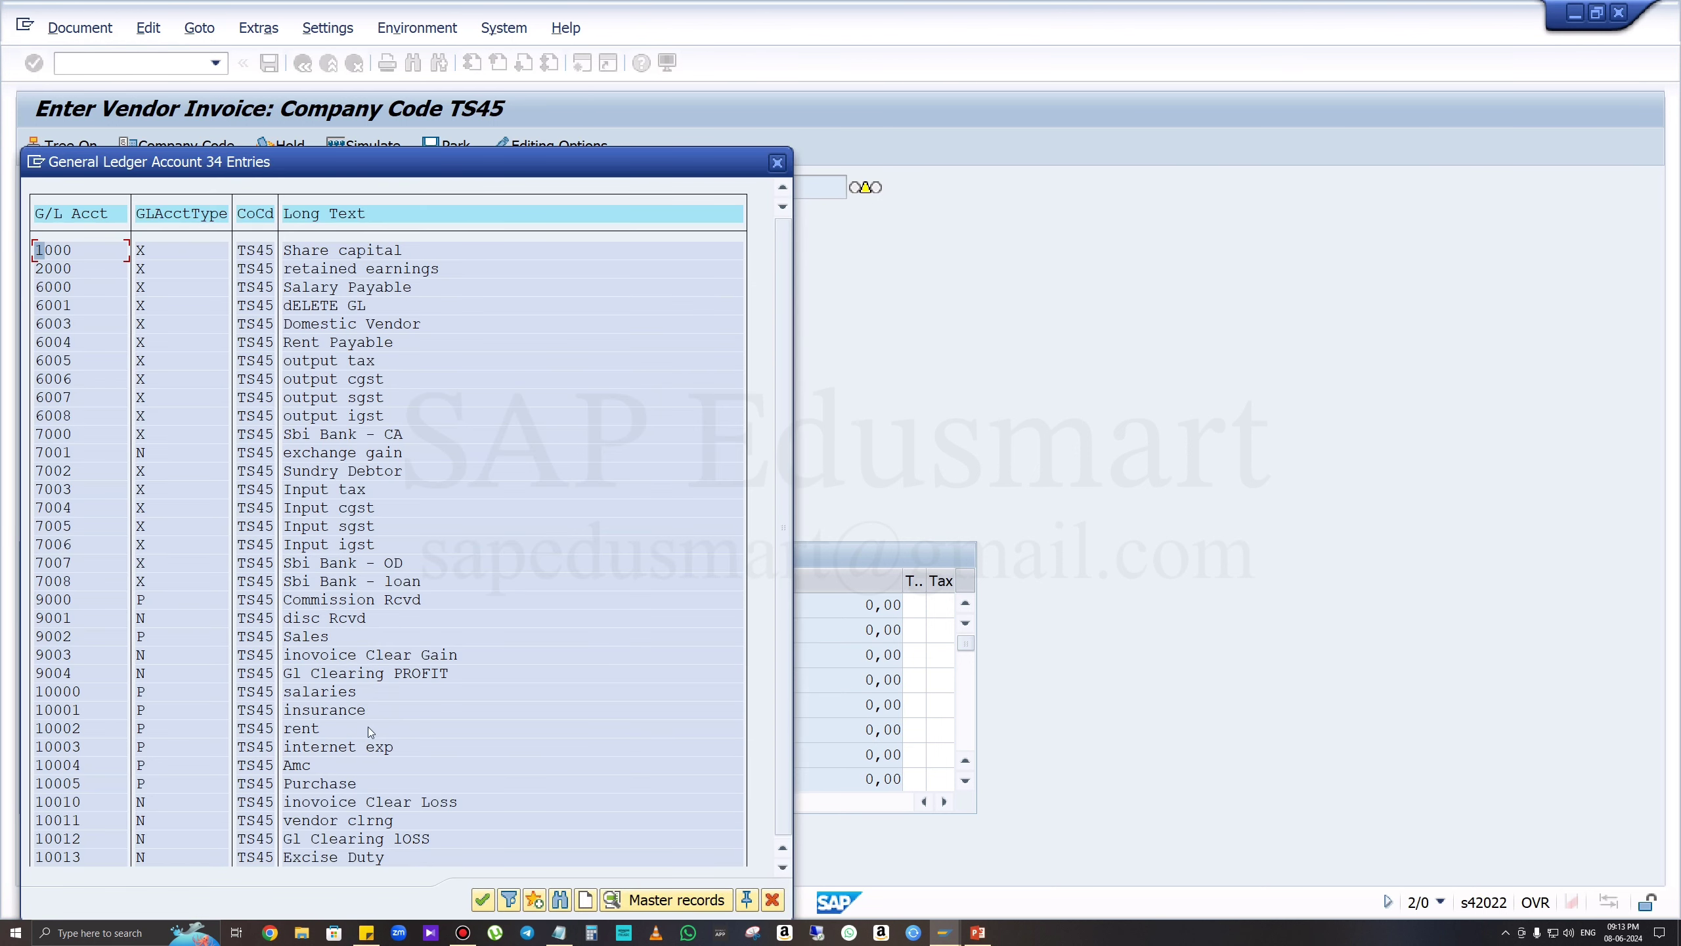
double_click(344, 784)
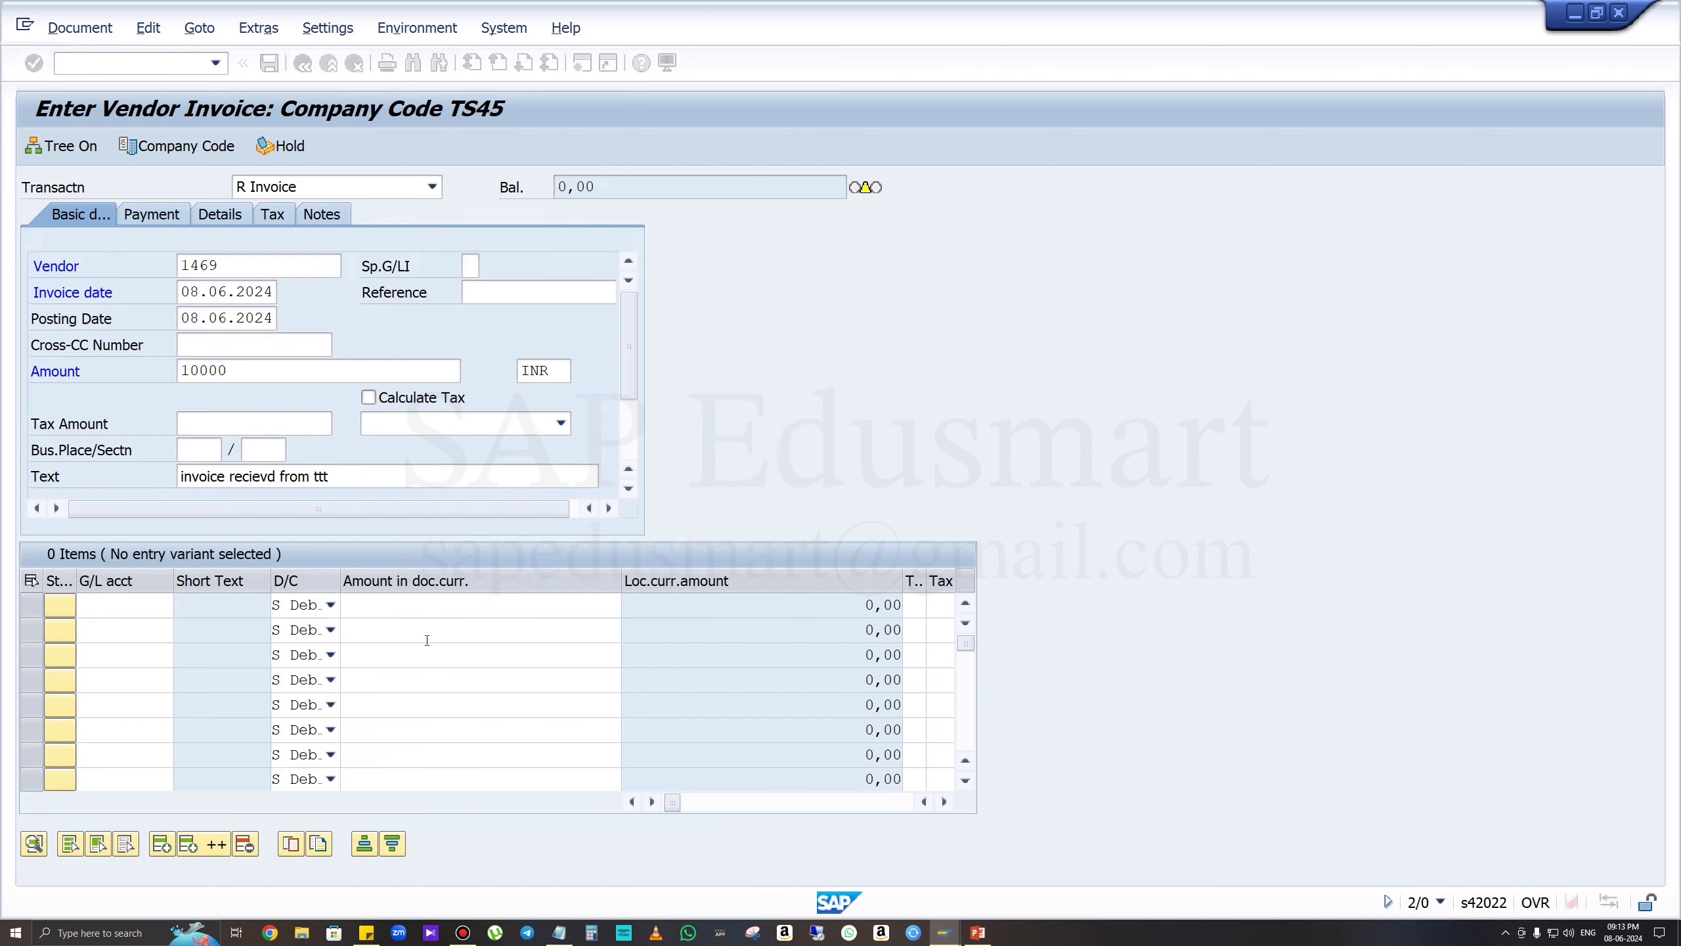
left_click(418, 600)
type("10000")
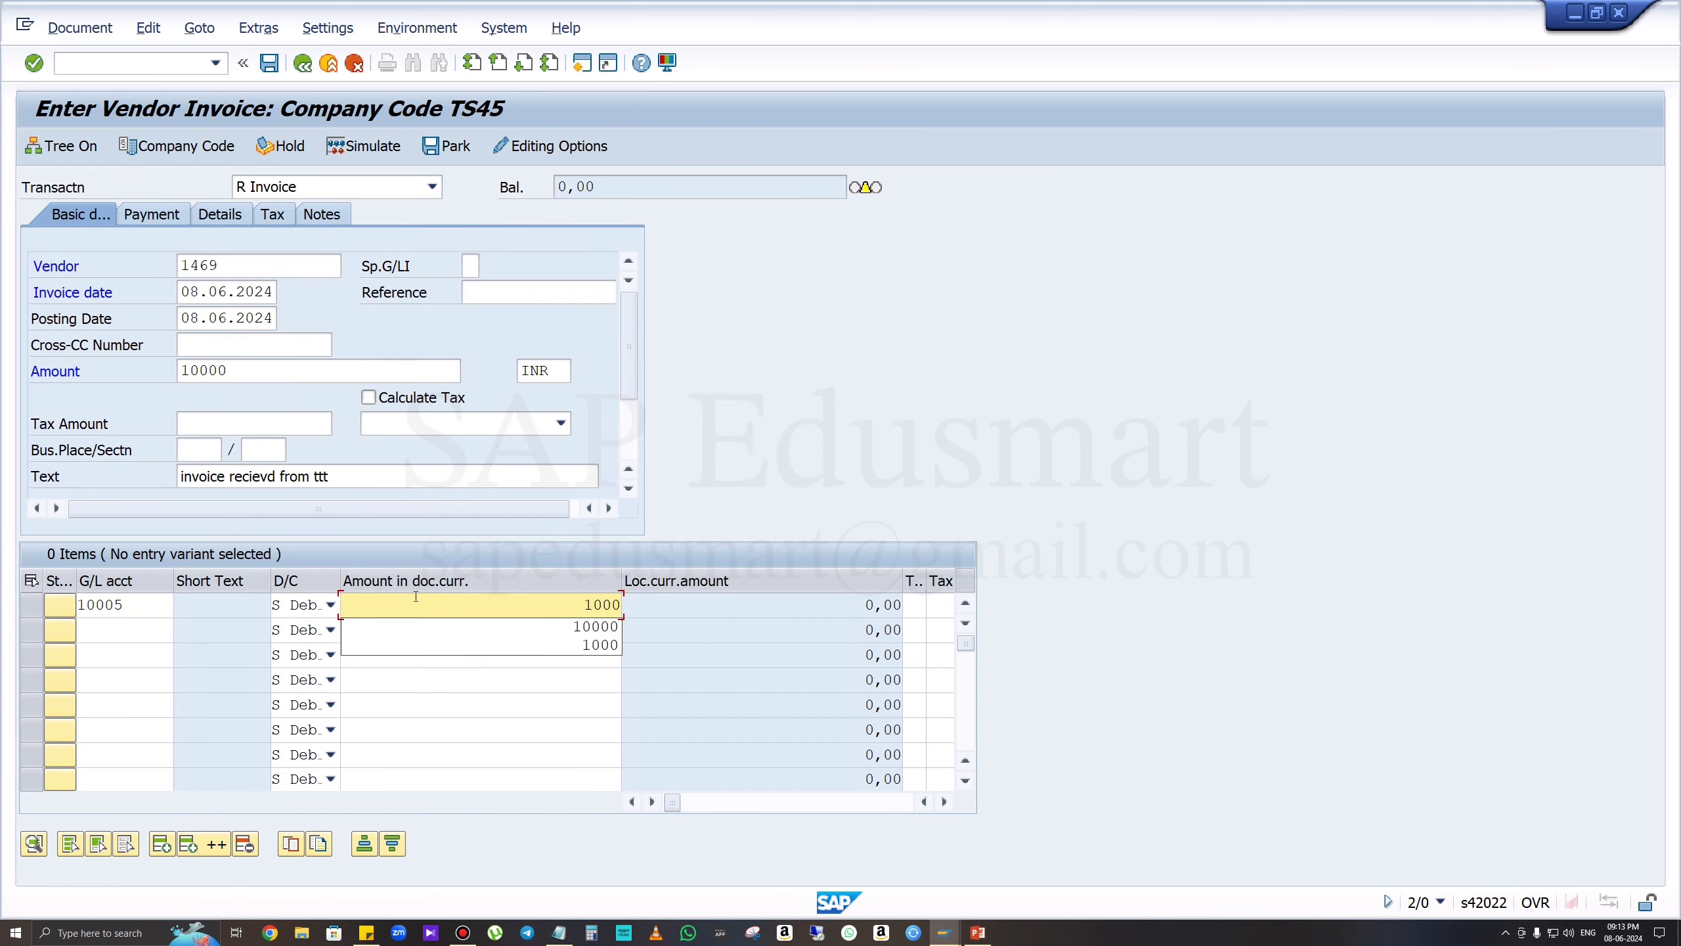
Enter + as the text of the first line item to copy the header text.
key("Tab")
key("Tab")
key("Tab")
key("Tab")
key("Tab")
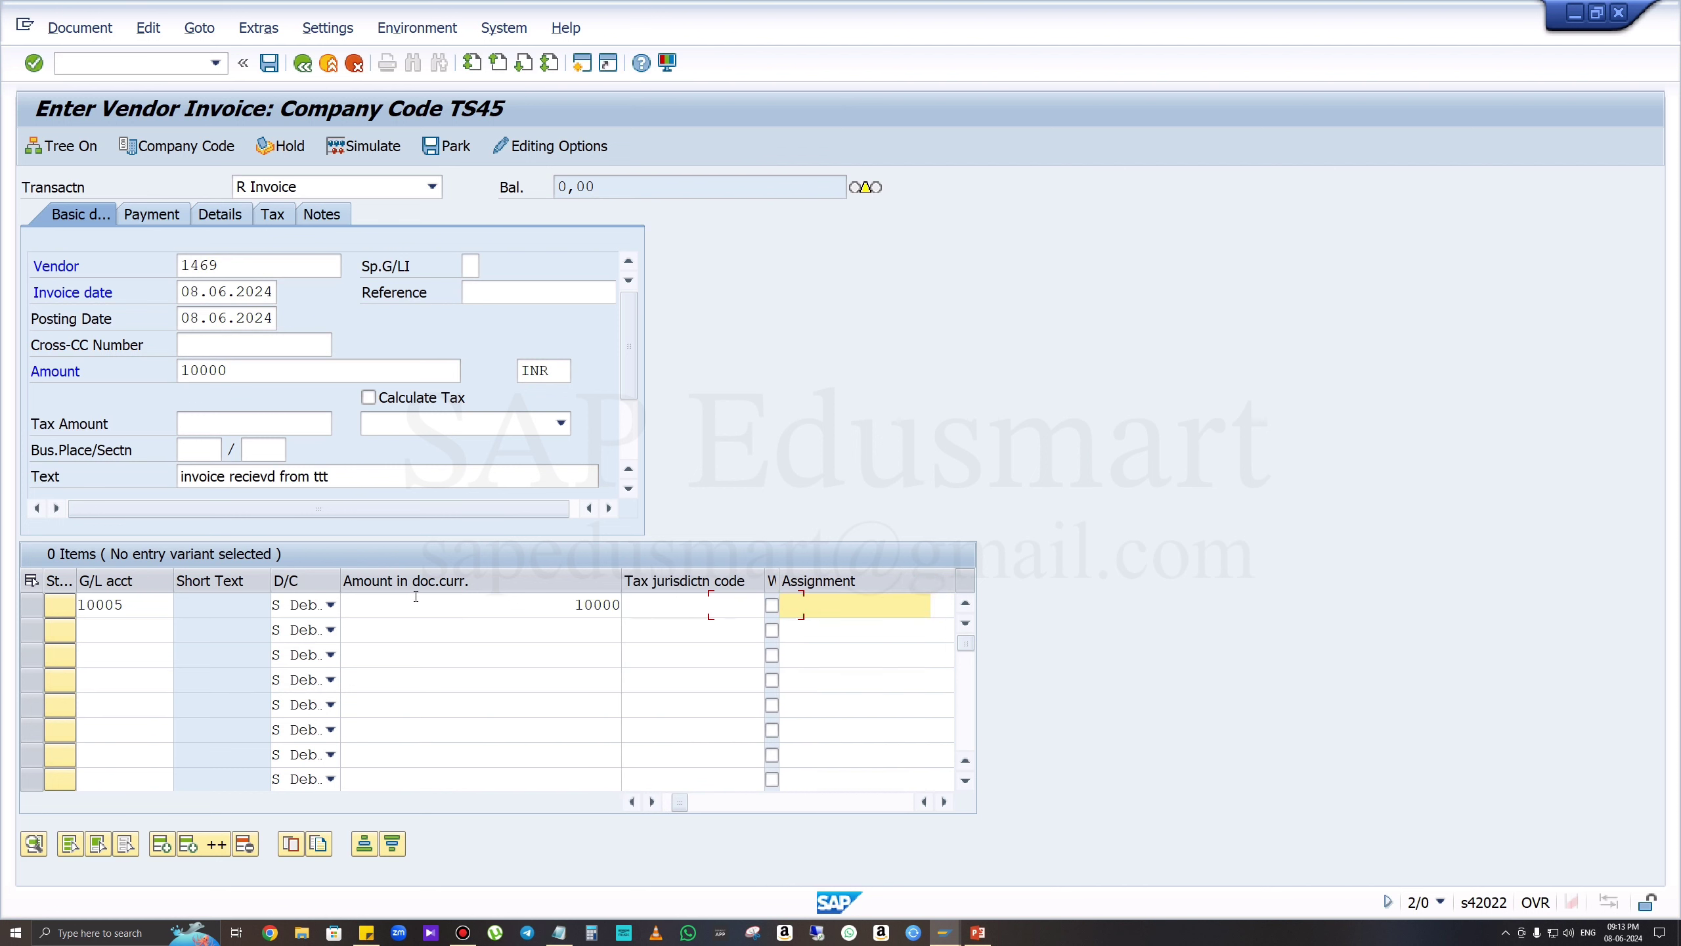
type("+")
key("Tab")
key("Tab")
key("Tab")
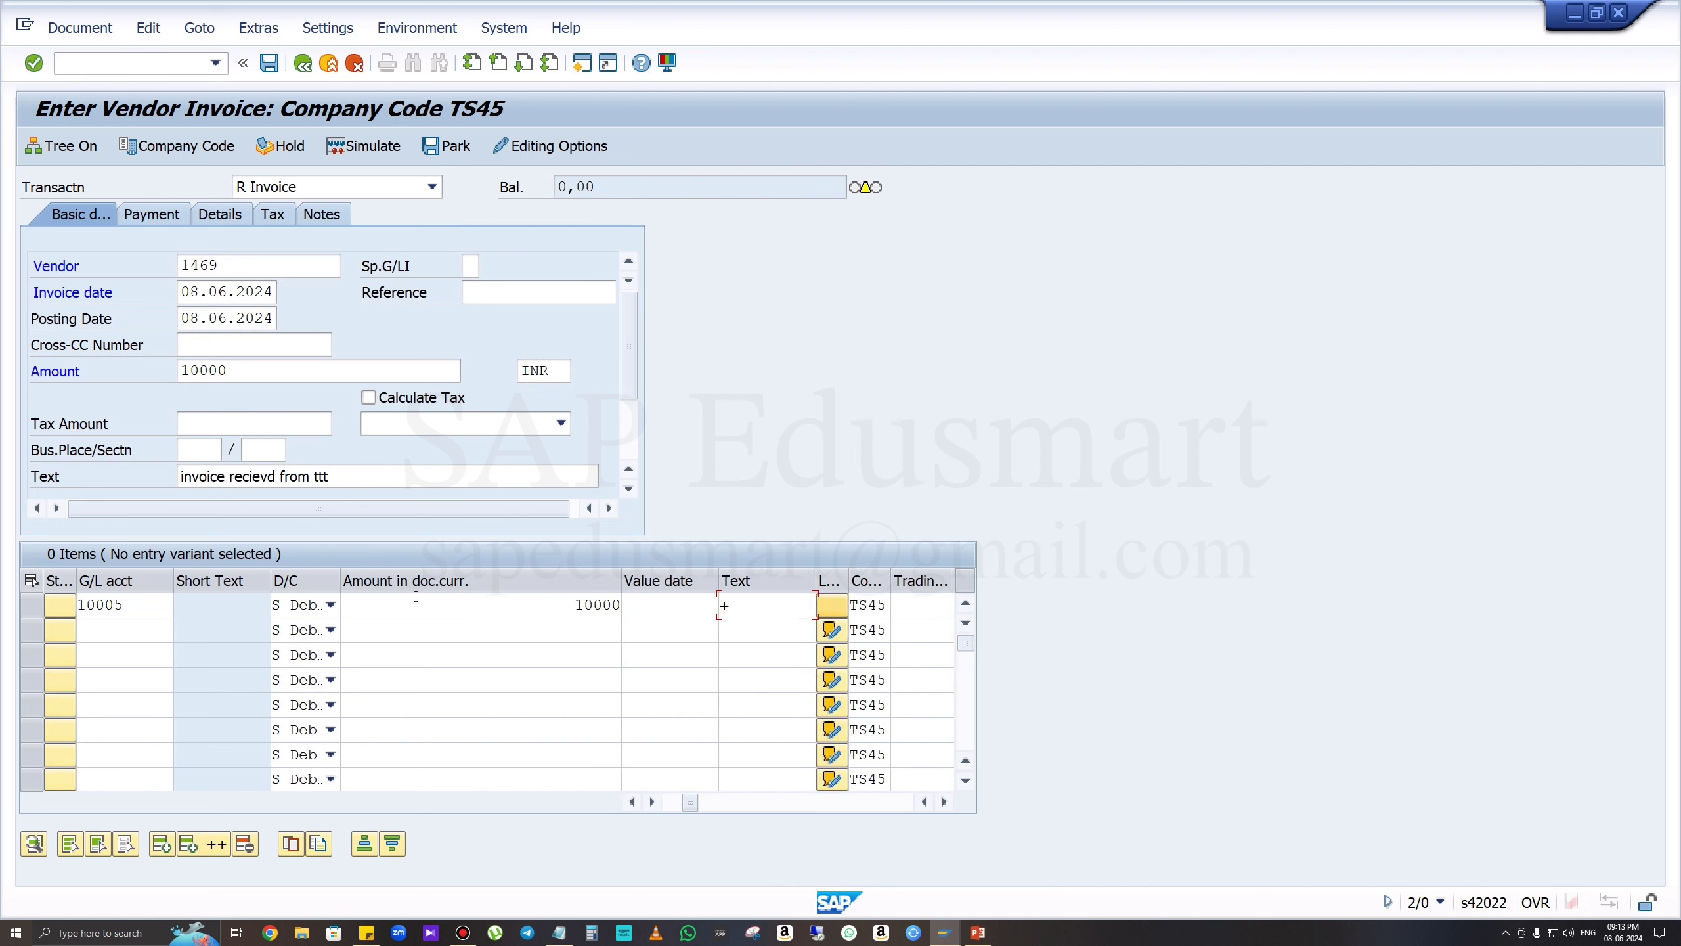
Assign business area 0001 and cost center TS45PR00 to the line item, and post the vendor invoice.
type("0001")
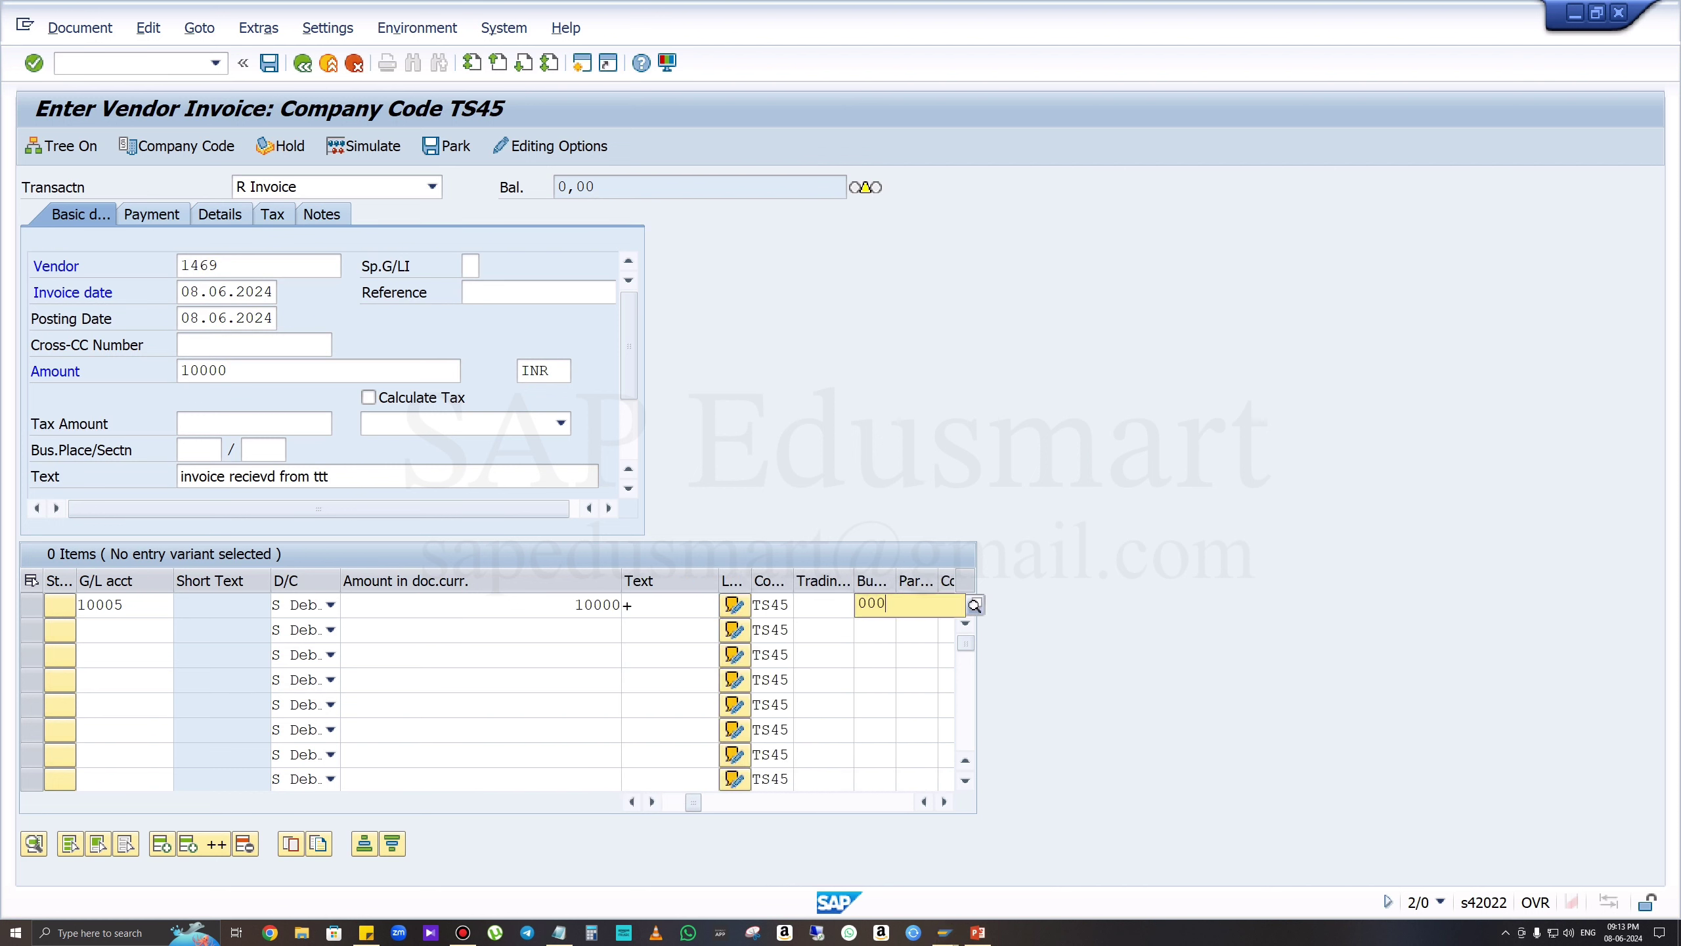
key("Tab")
key("Tab")
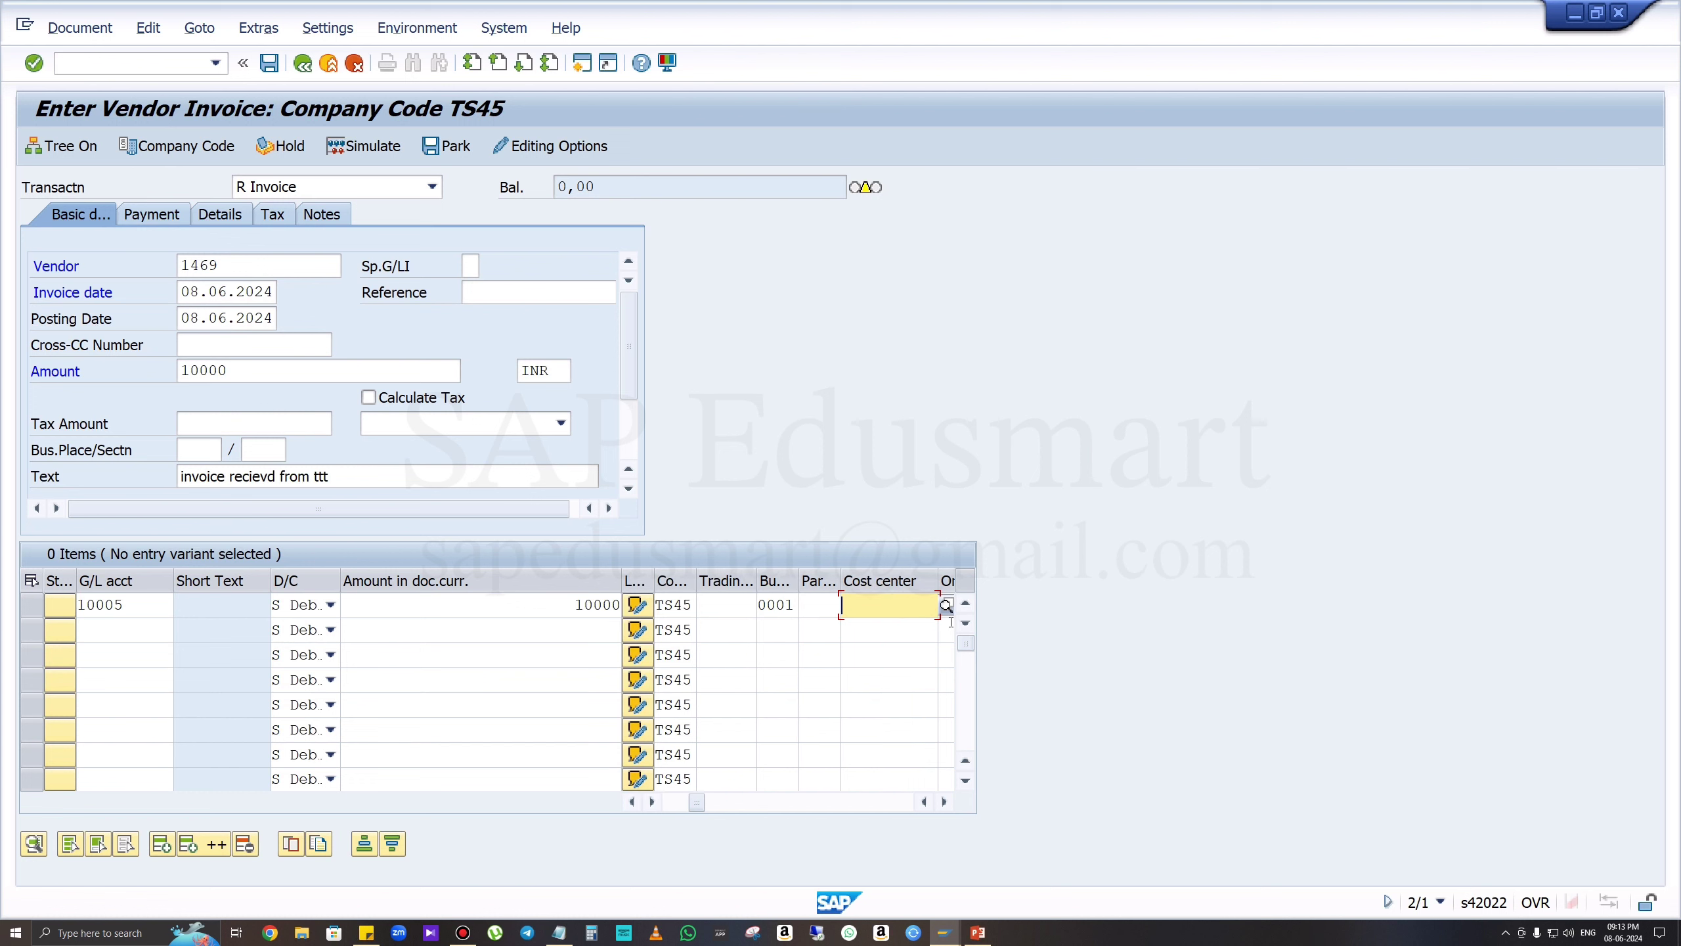
type("TS45PR00")
left_click(276, 71)
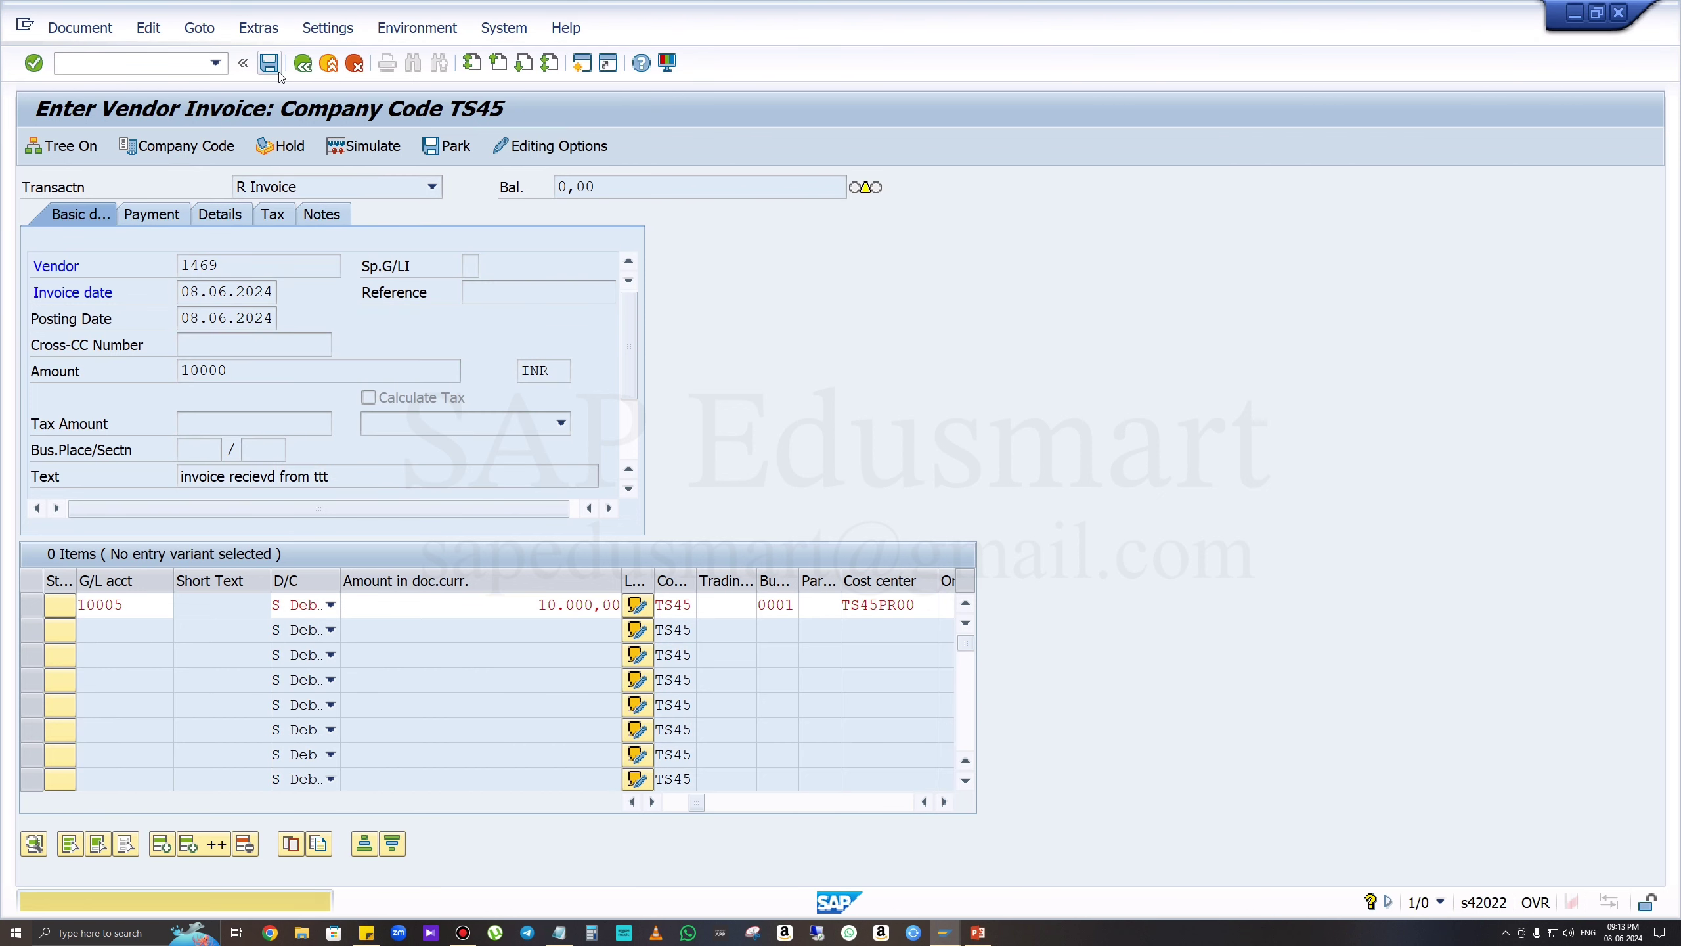
left_click(277, 72)
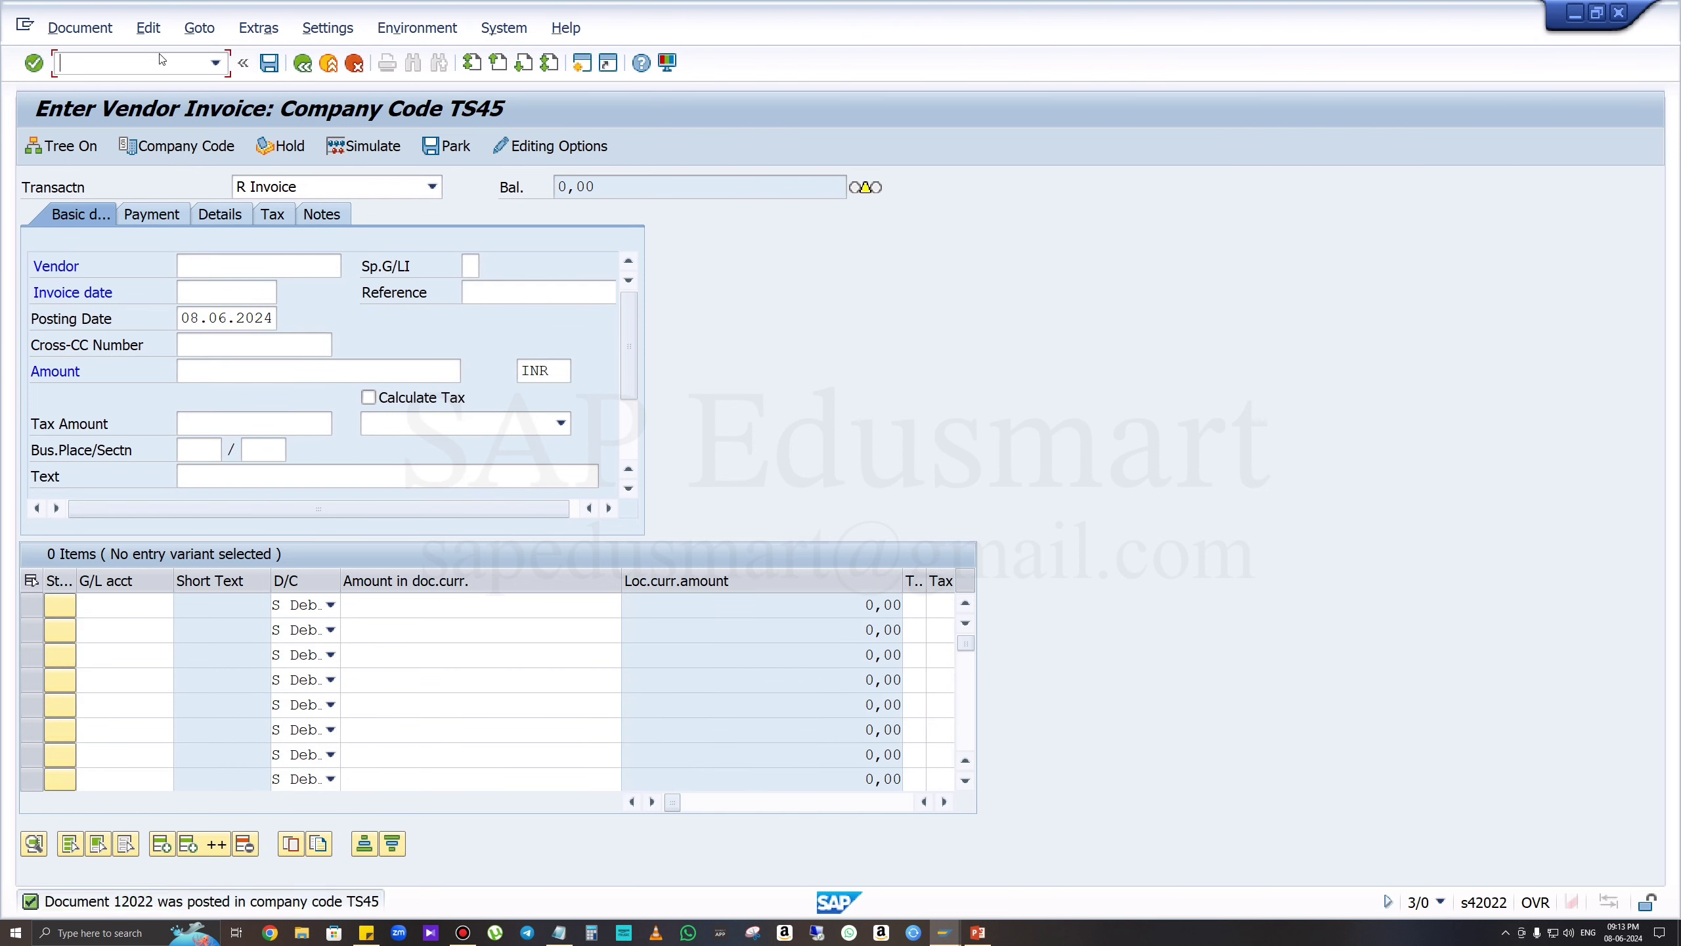
Leave the vendor invoice entry, run transaction OBA4 and open the details of user tolerance group TS45.
type("/n")
key("Return")
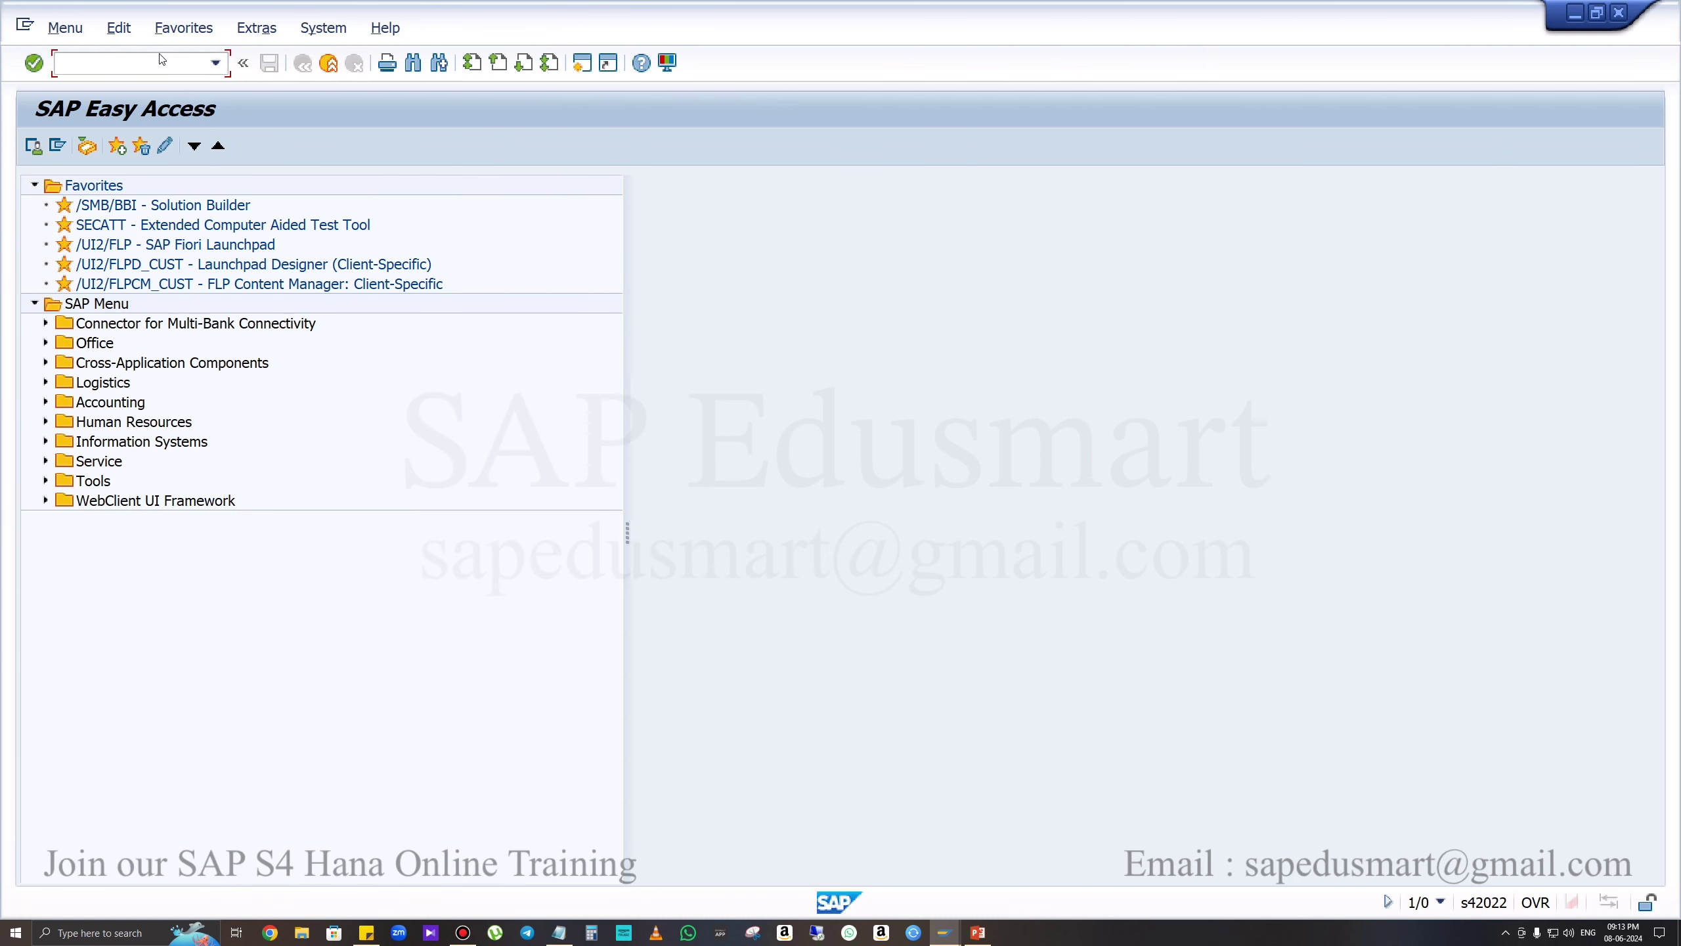
type("oba4")
key("Return")
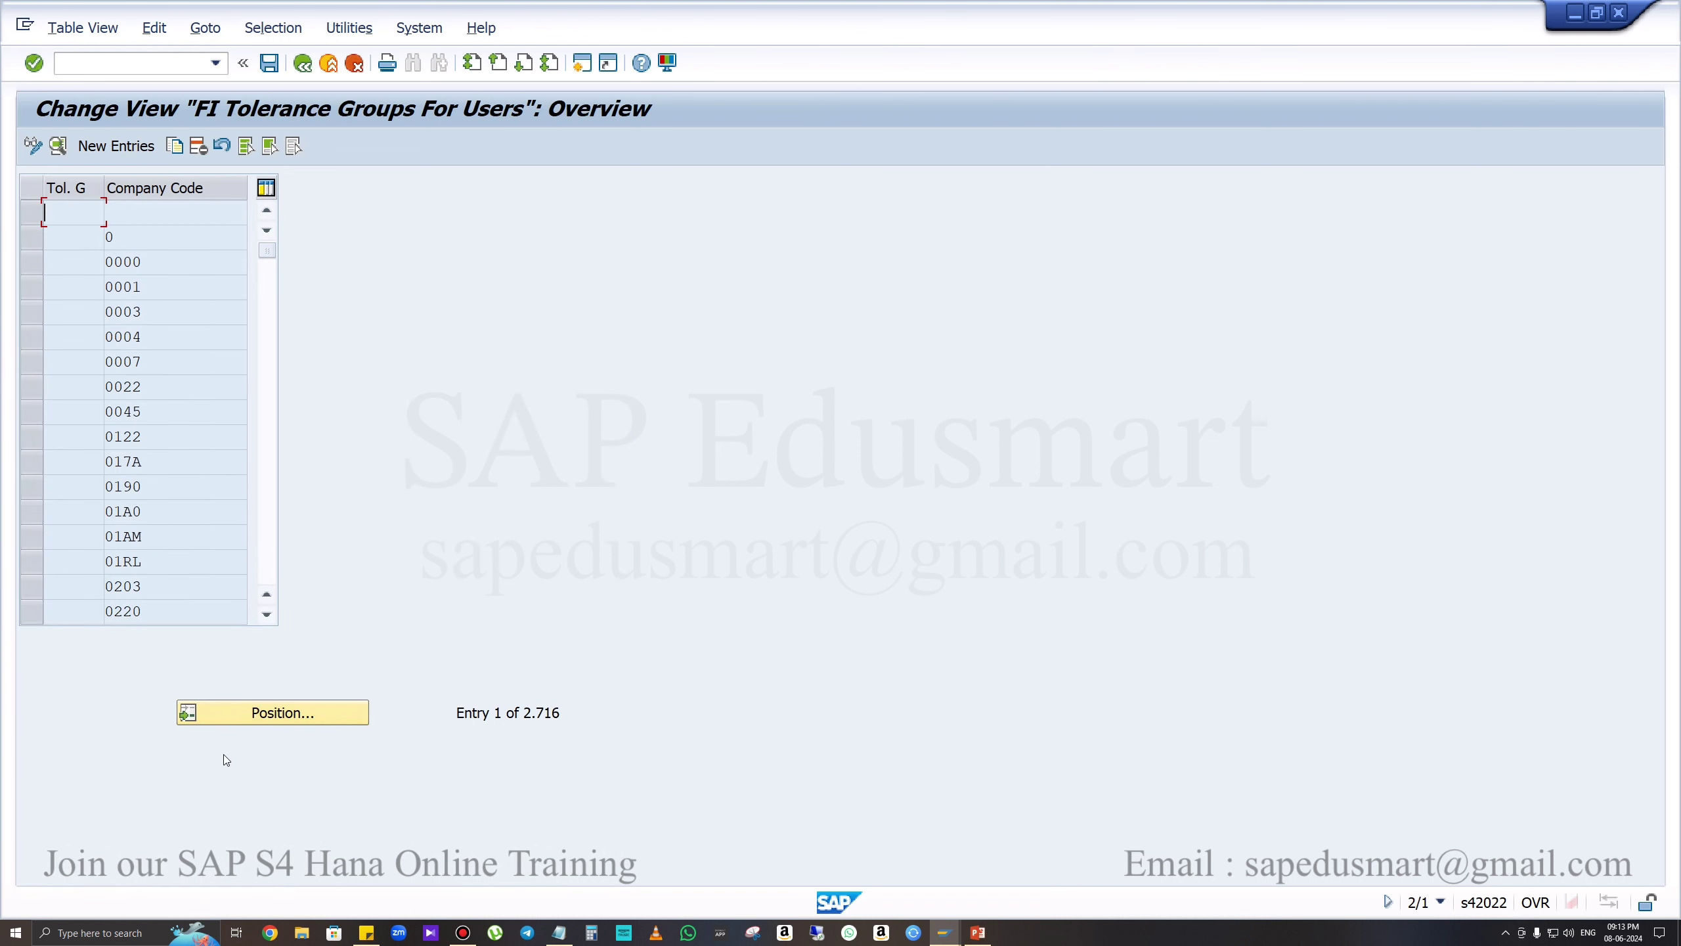
left_click(255, 717)
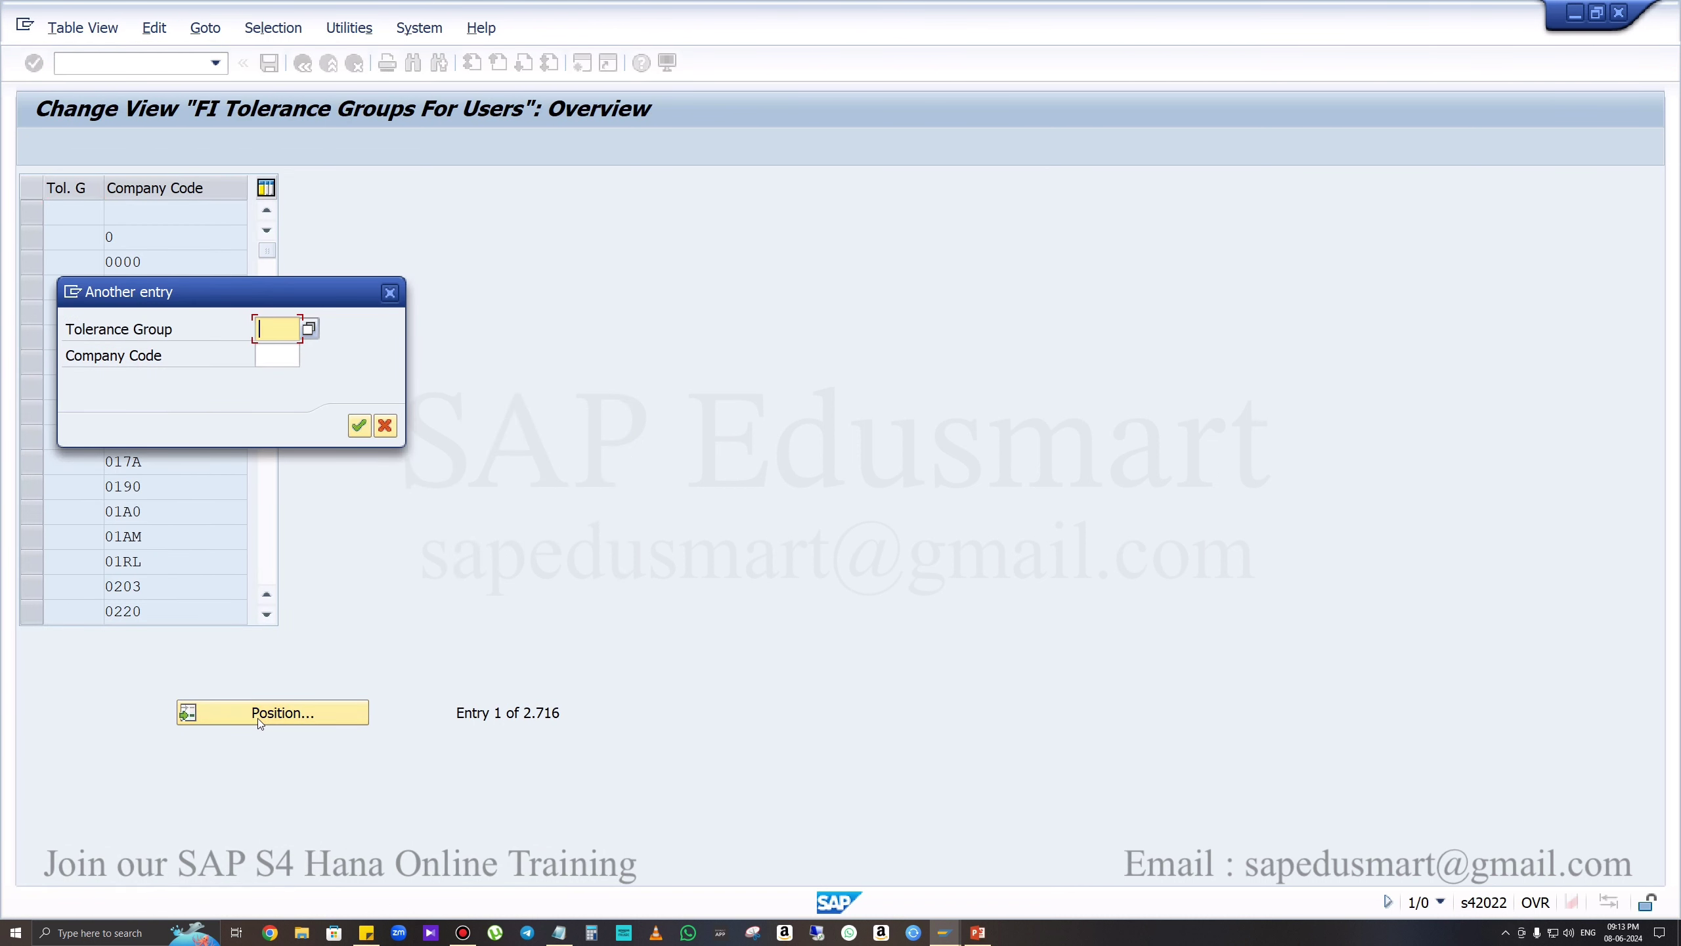
type("ts45")
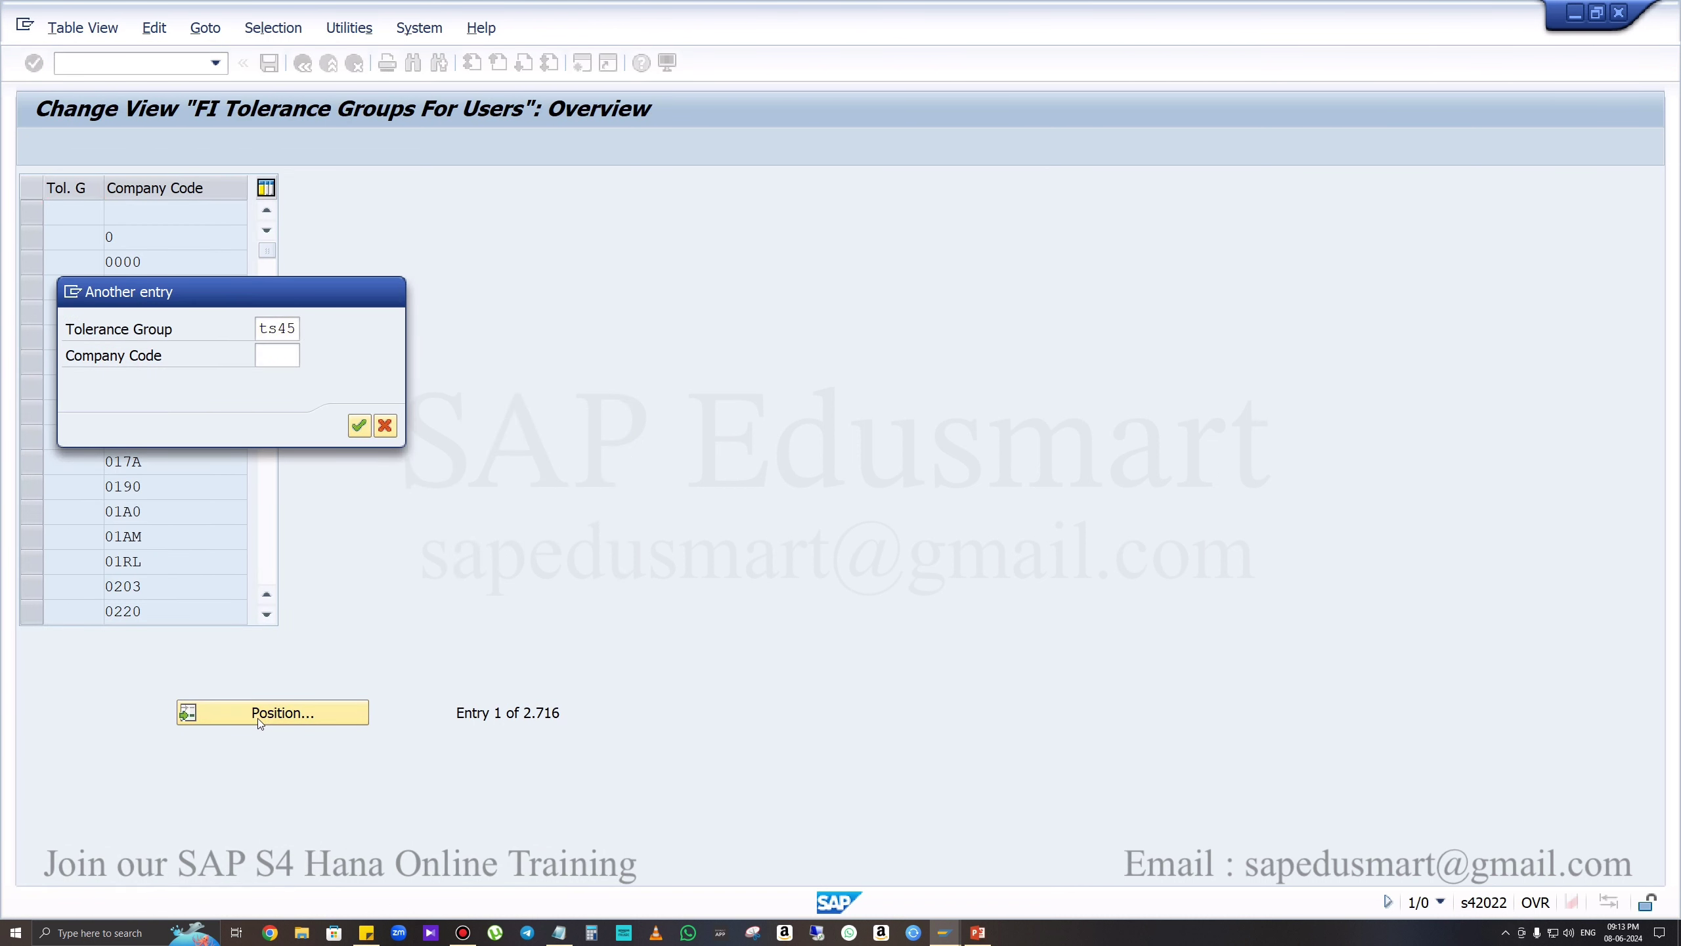
key("Return")
left_click(196, 217)
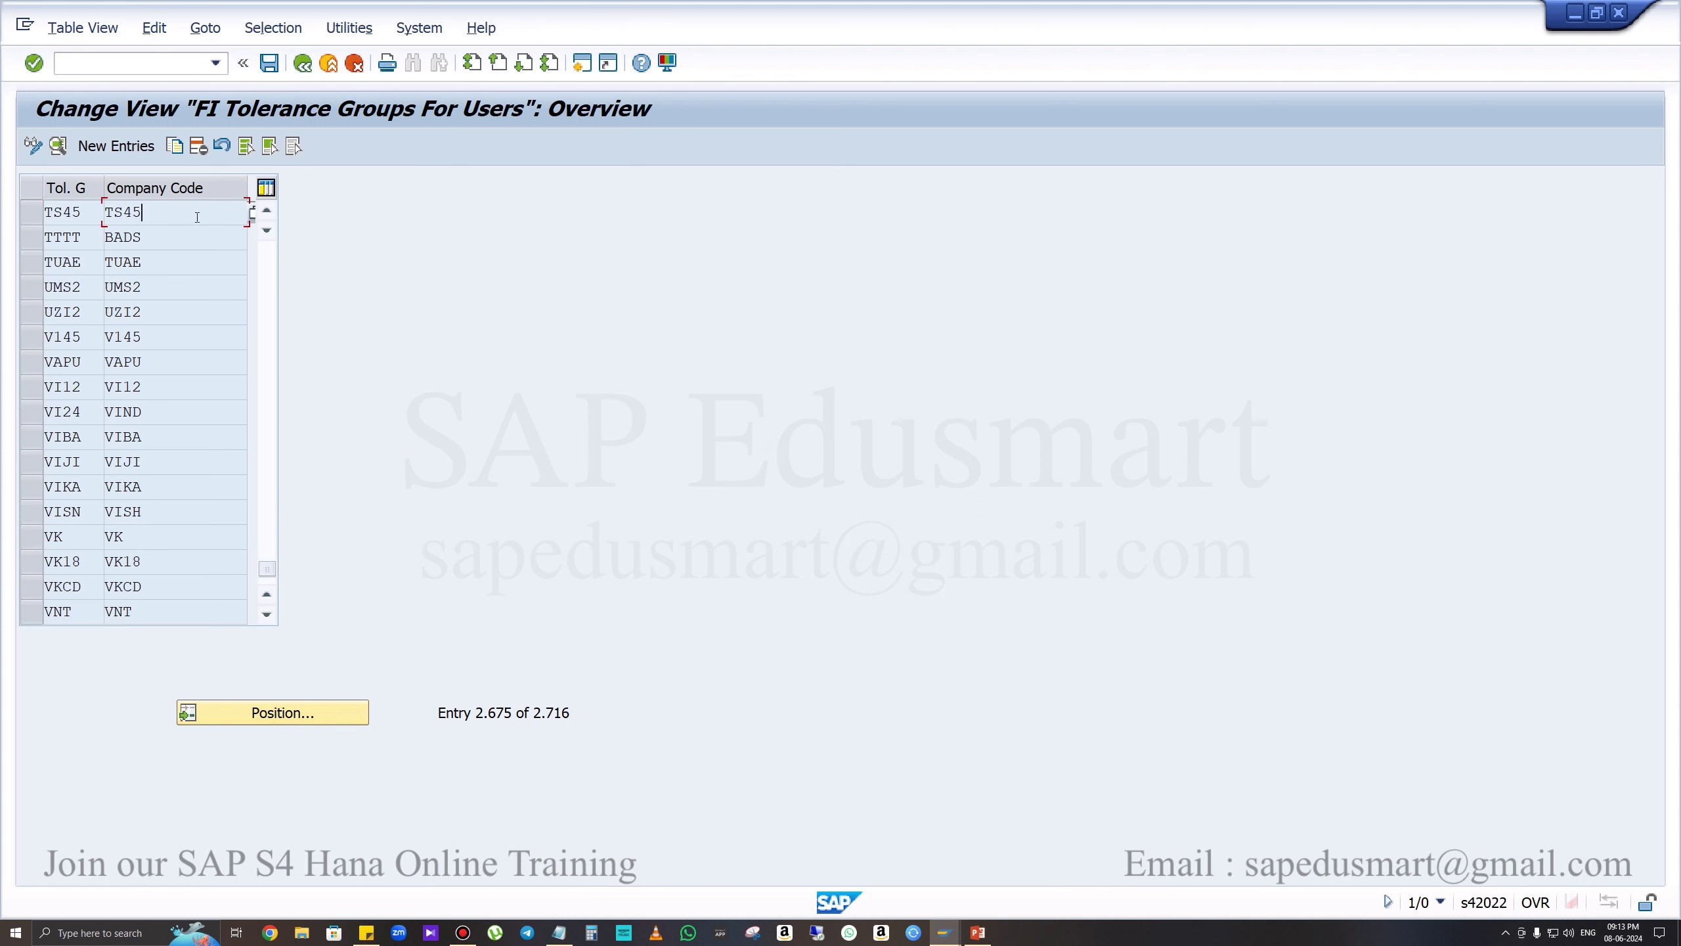
double_click(196, 218)
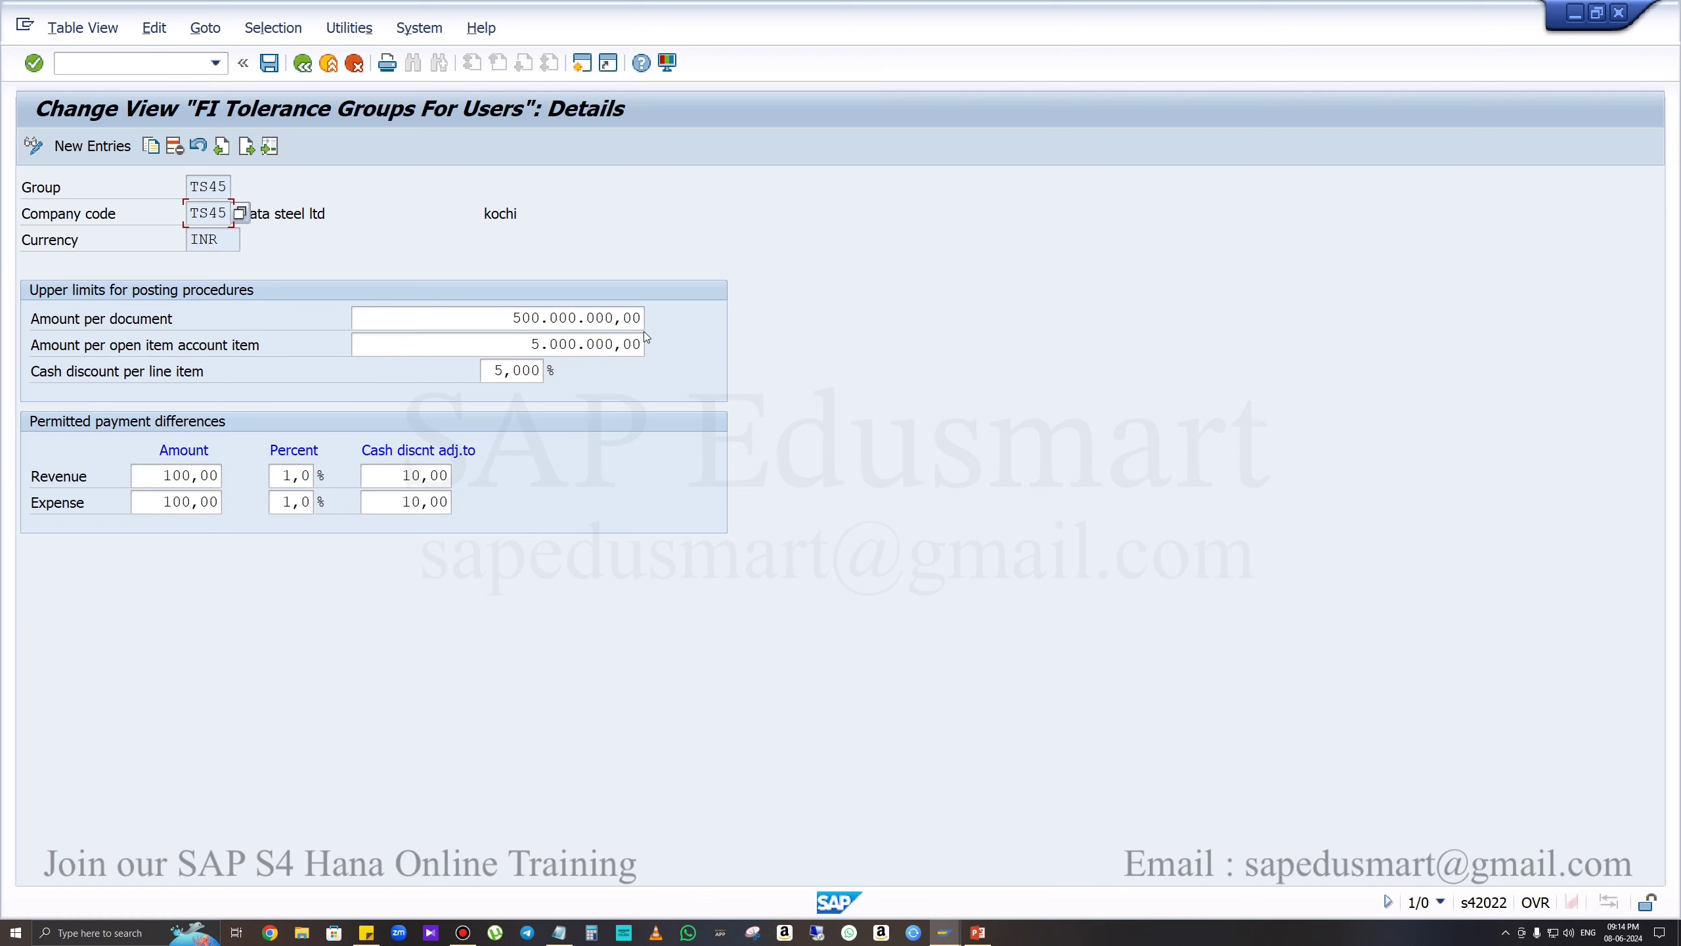
Examine tolerance group TS45's cash discount per line item and its permitted payment differences for revenue and expense.
left_click(541, 371)
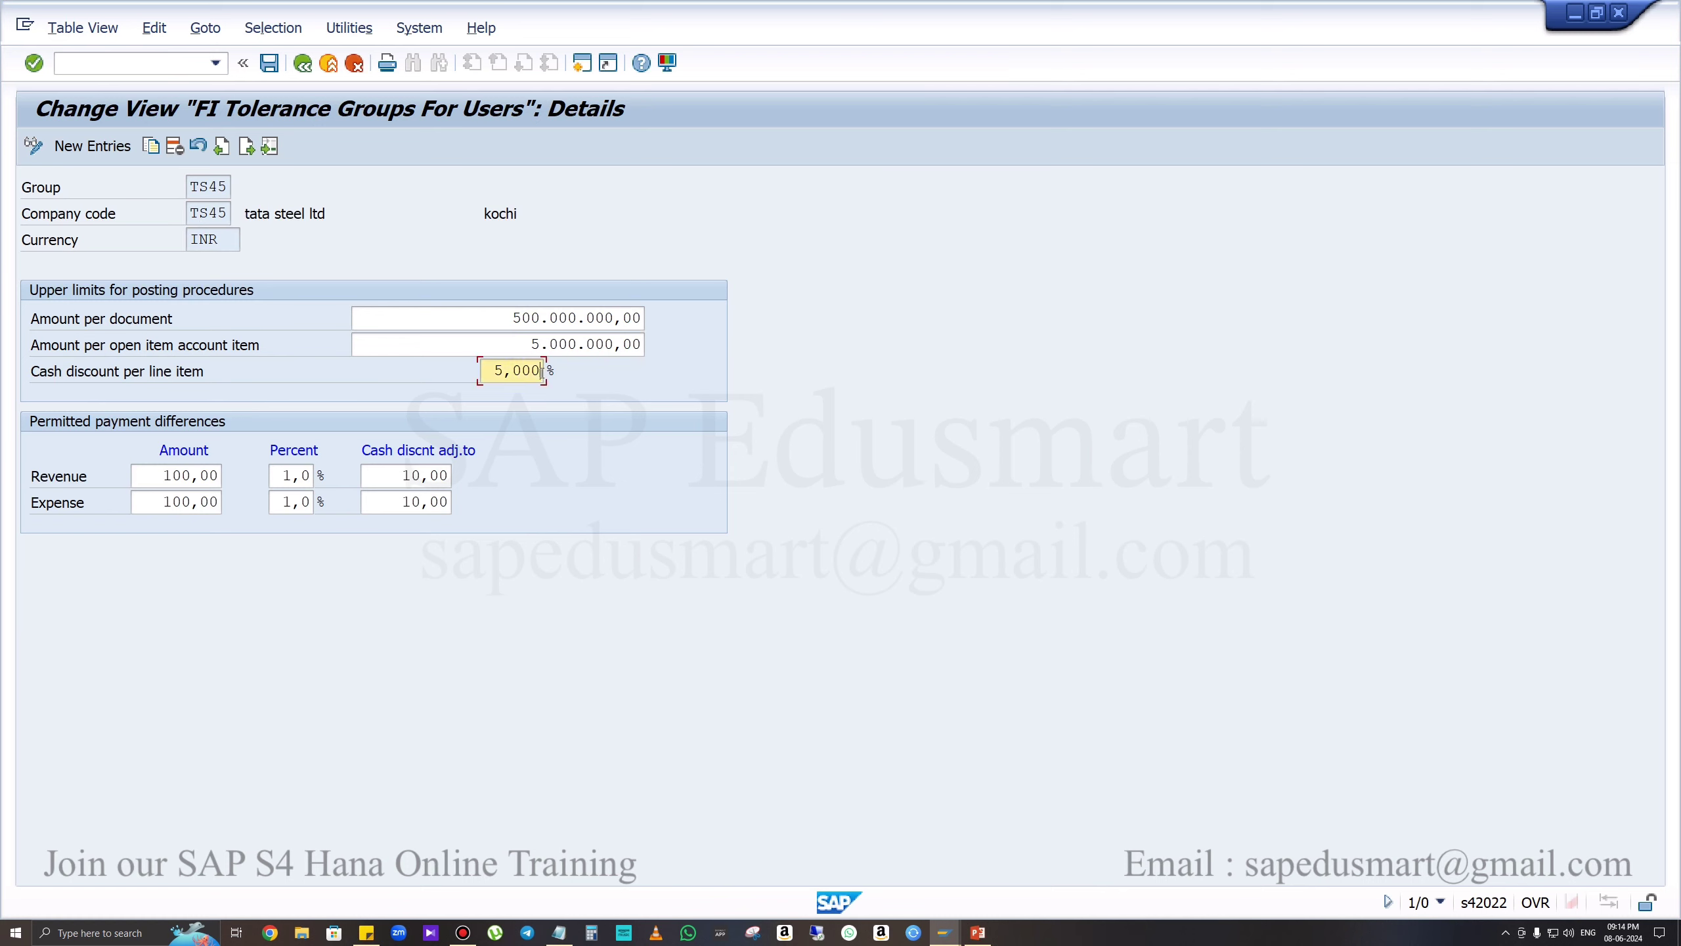
left_click_drag(541, 371, 491, 373)
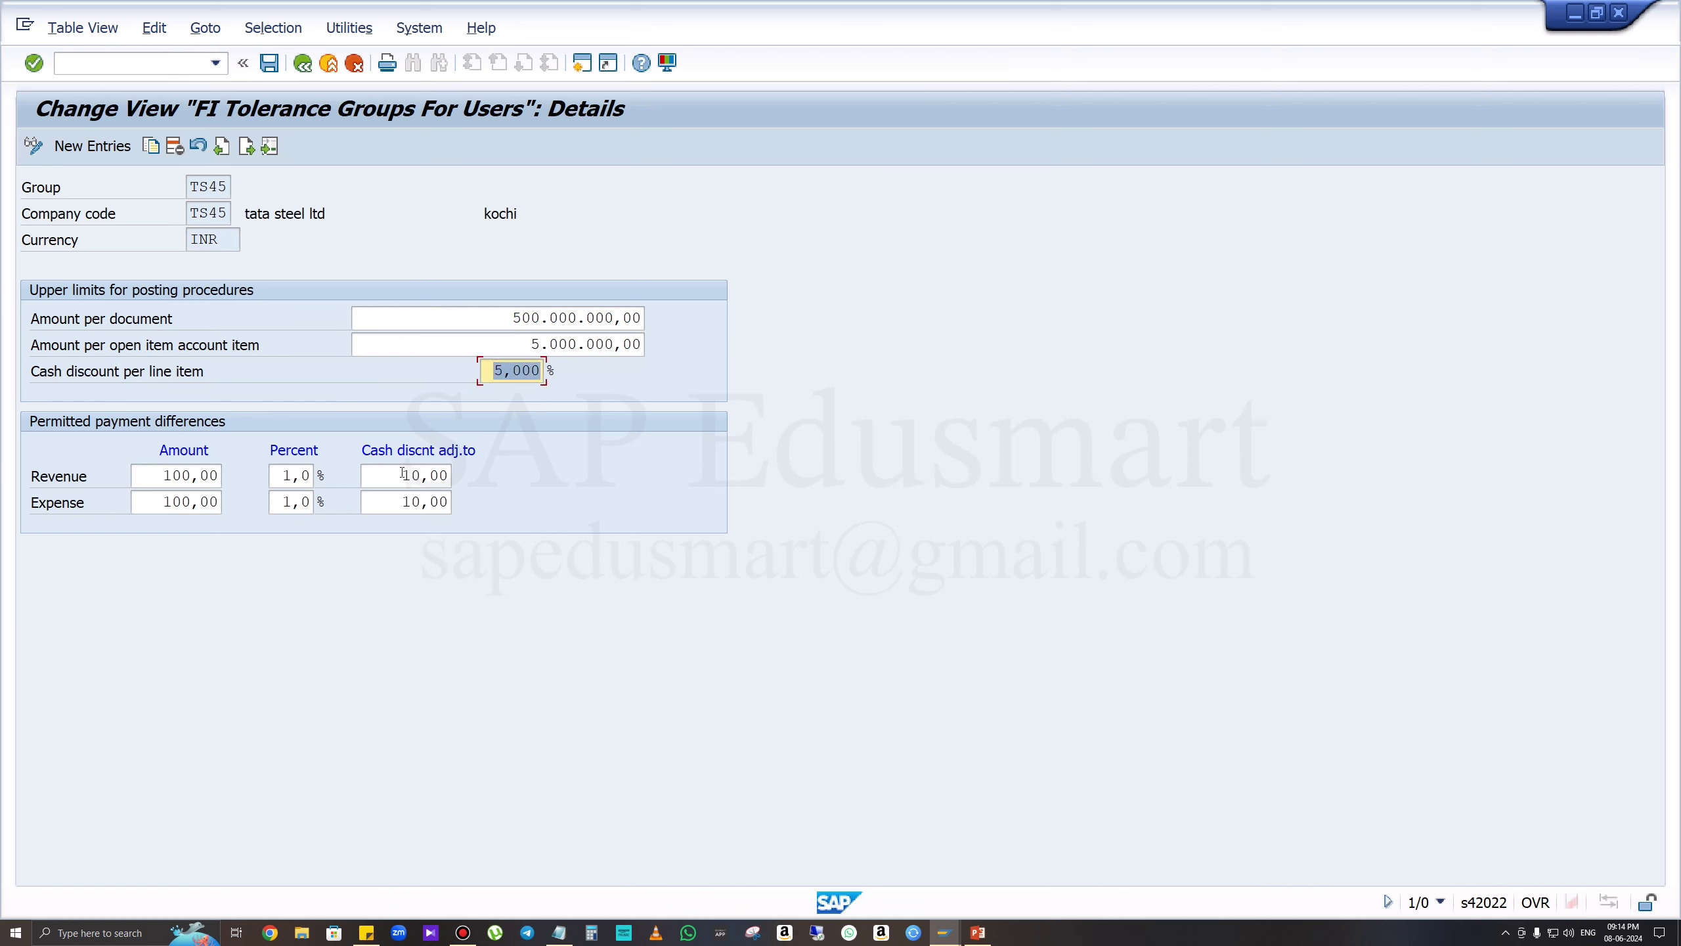
left_click_drag(403, 473, 479, 475)
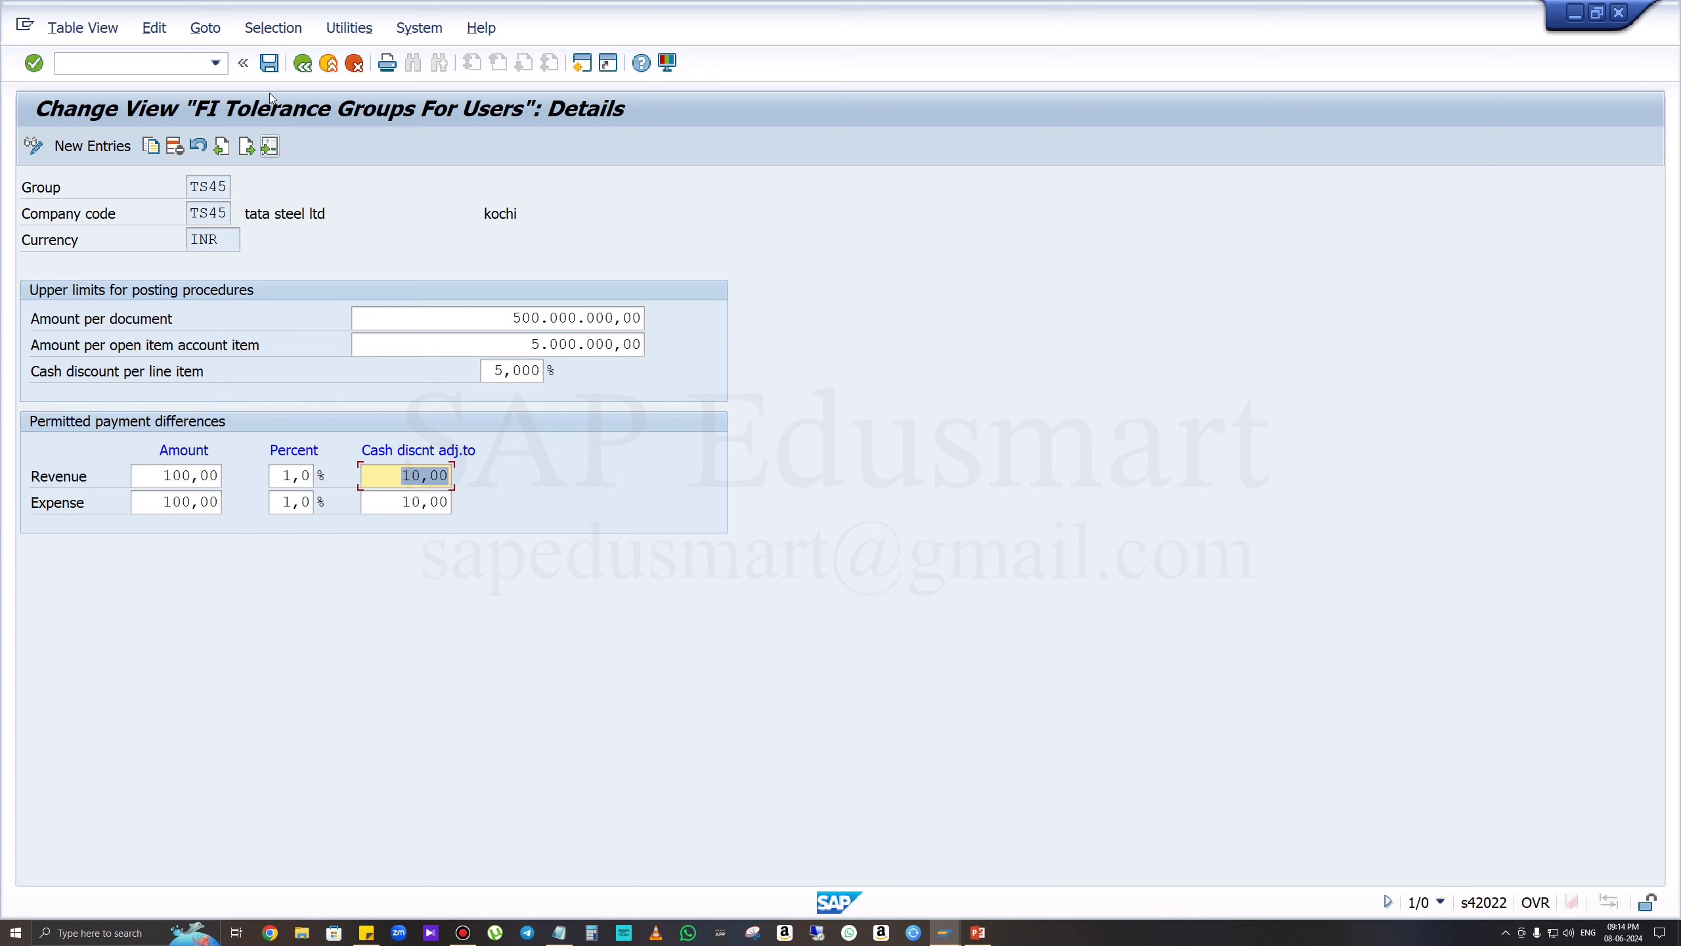
left_click_drag(281, 475, 322, 480)
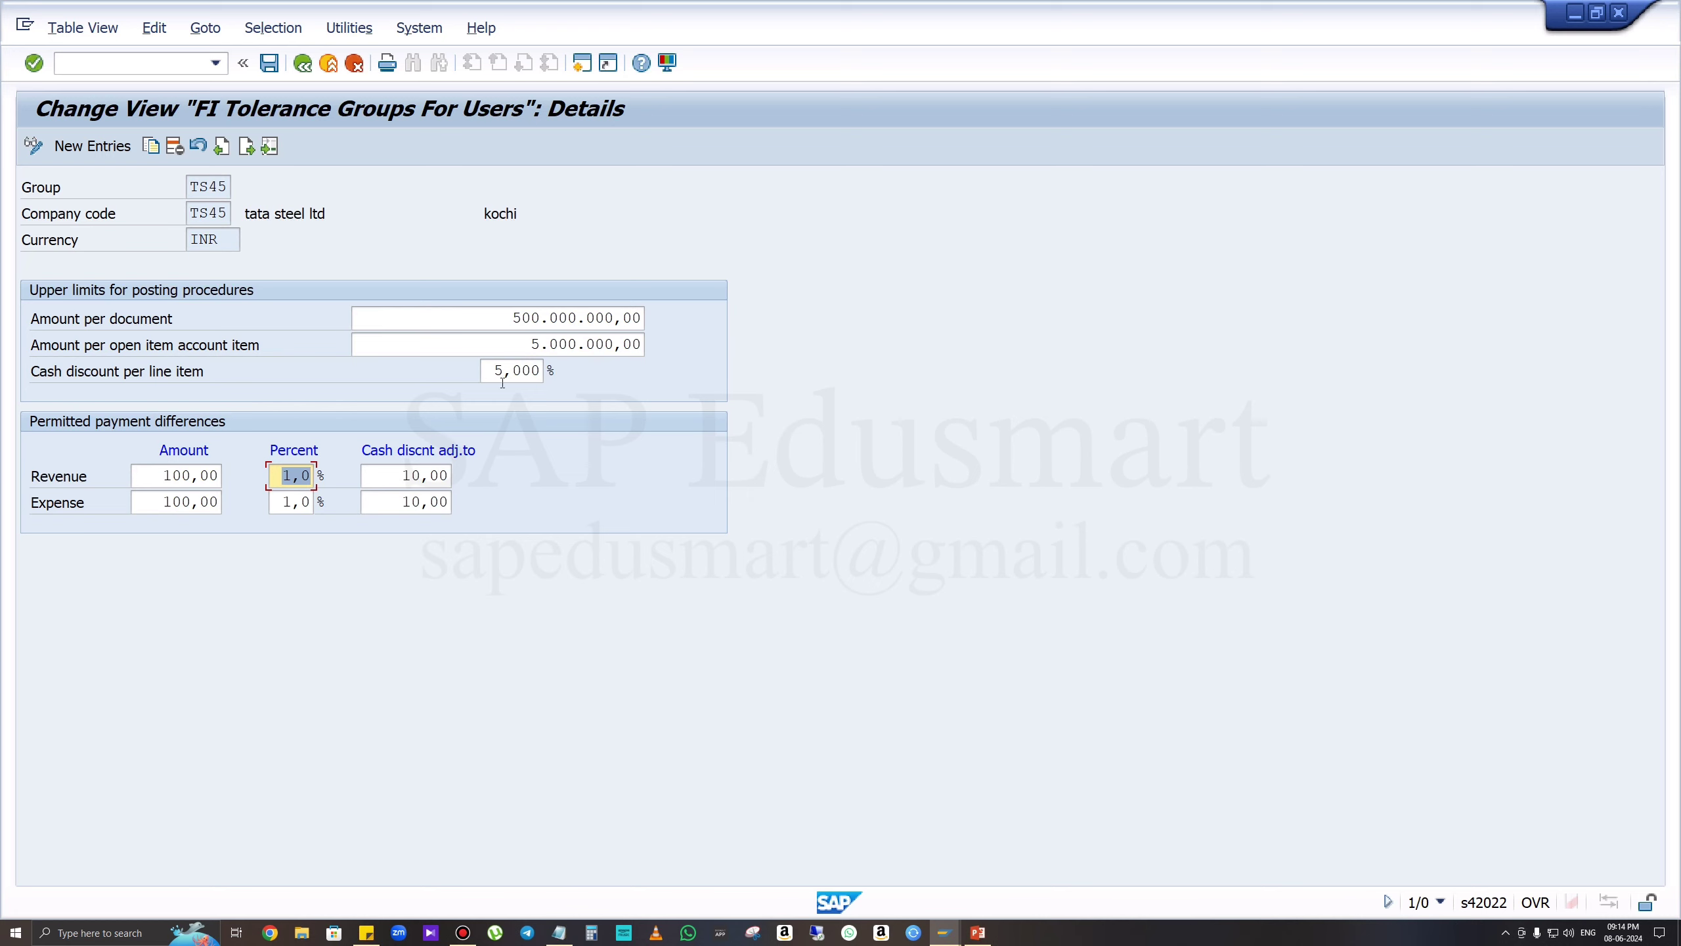
left_click_drag(402, 475, 450, 473)
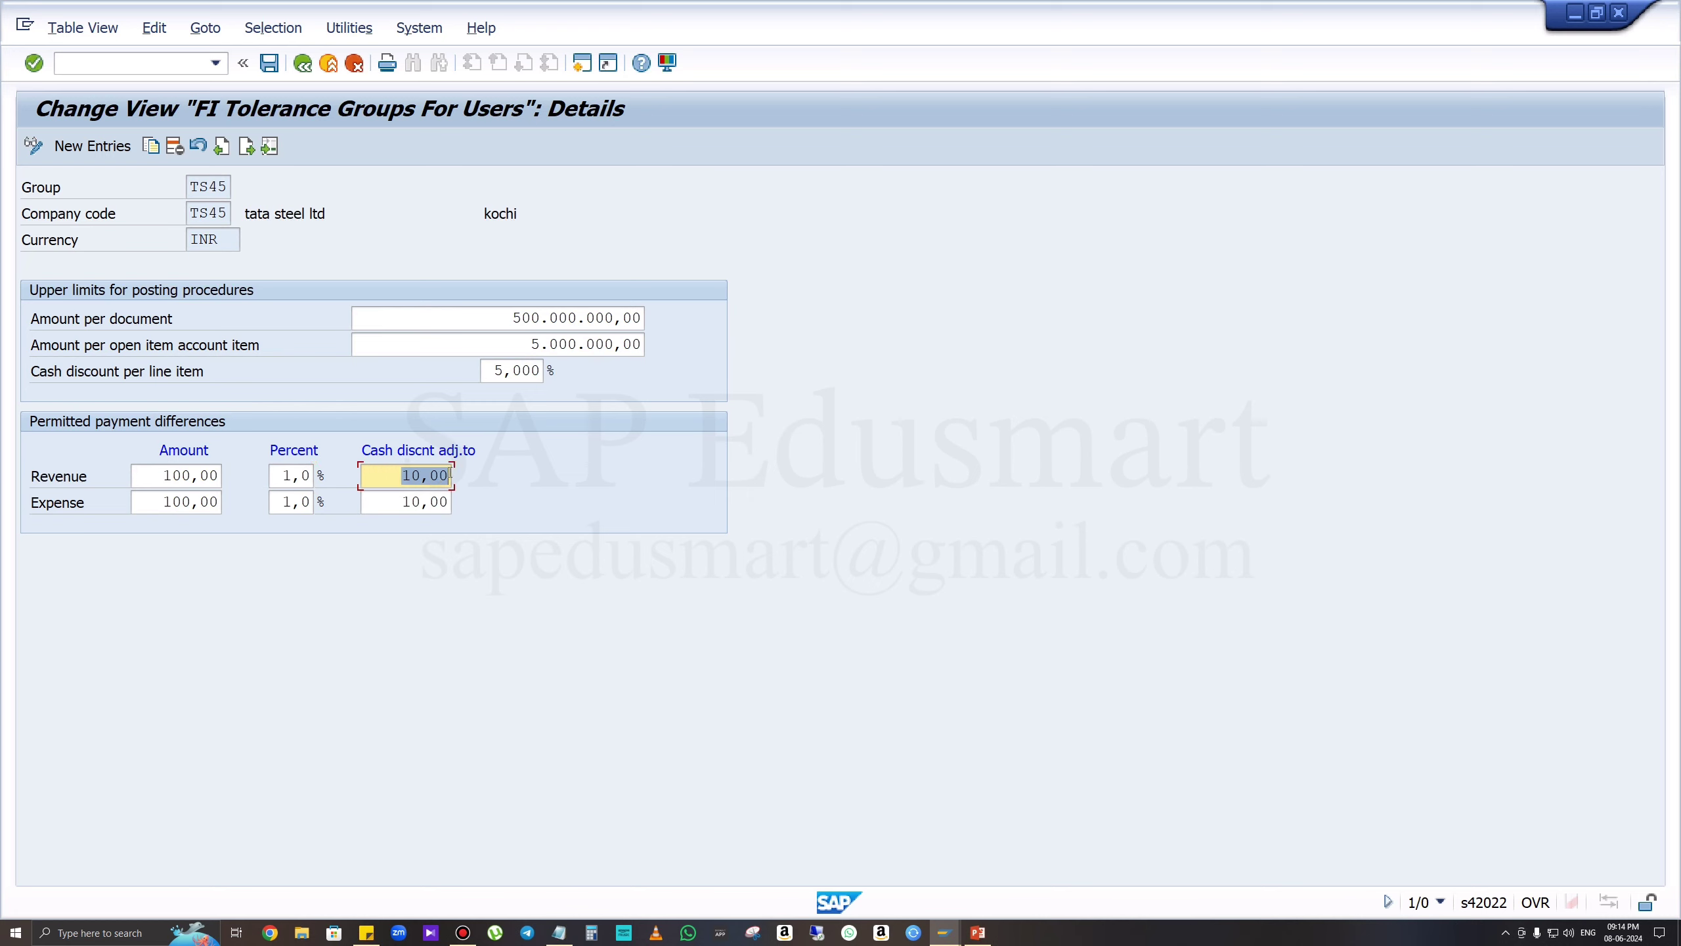
left_click_drag(491, 370, 539, 371)
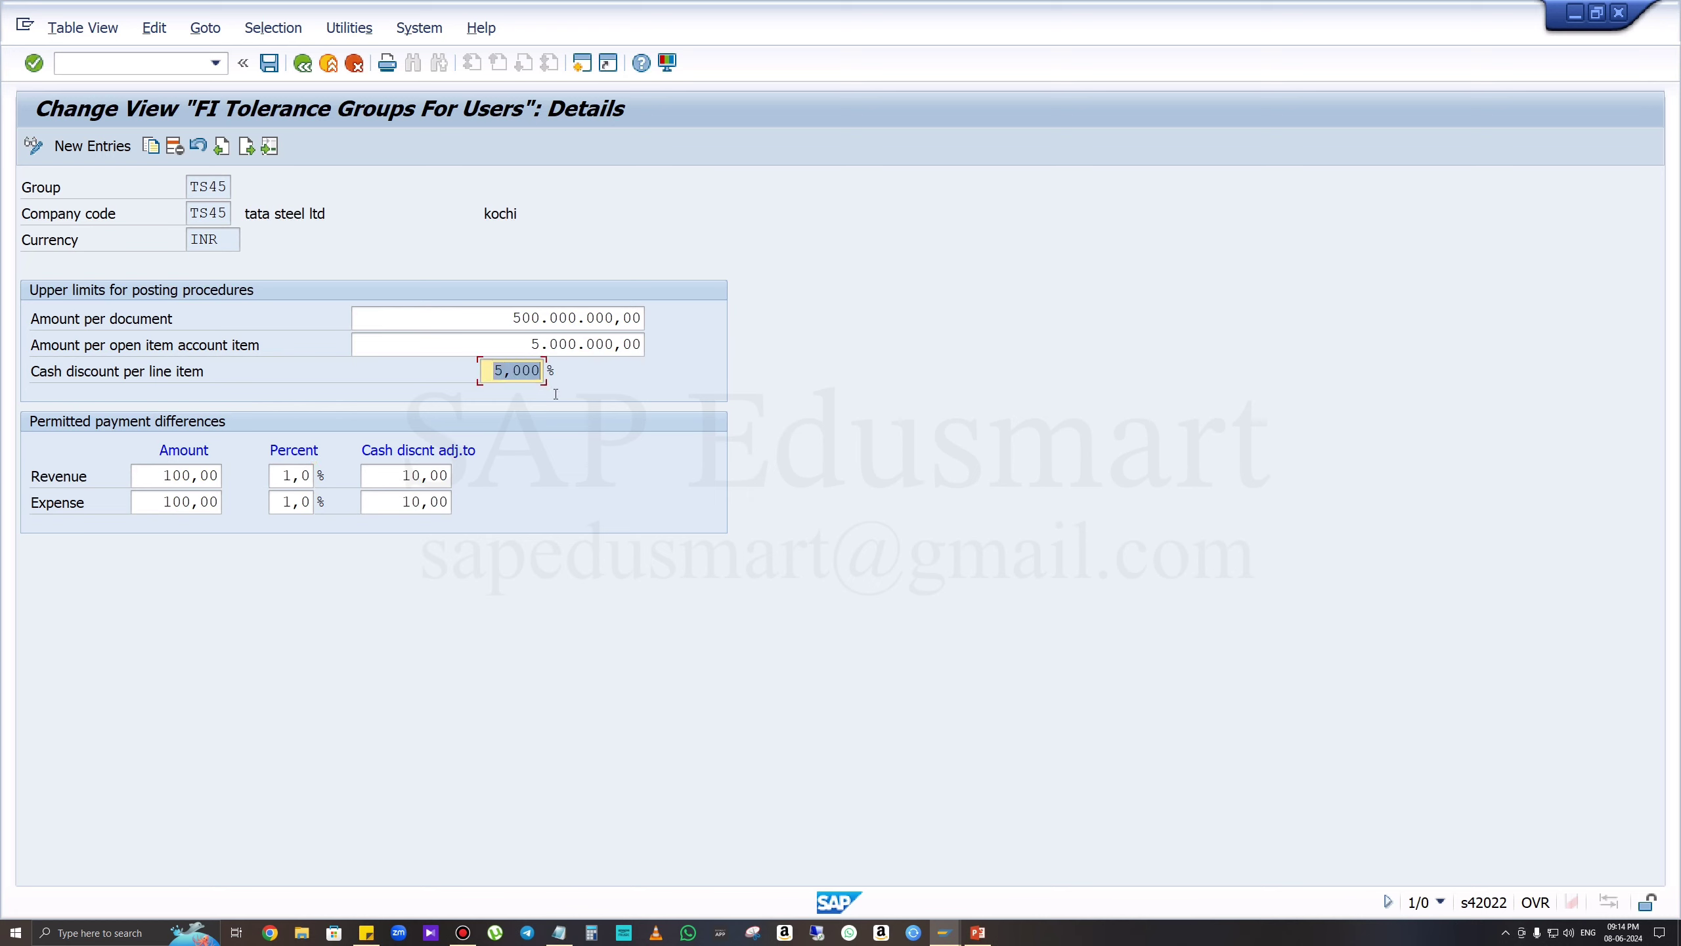
left_click_drag(406, 481, 449, 504)
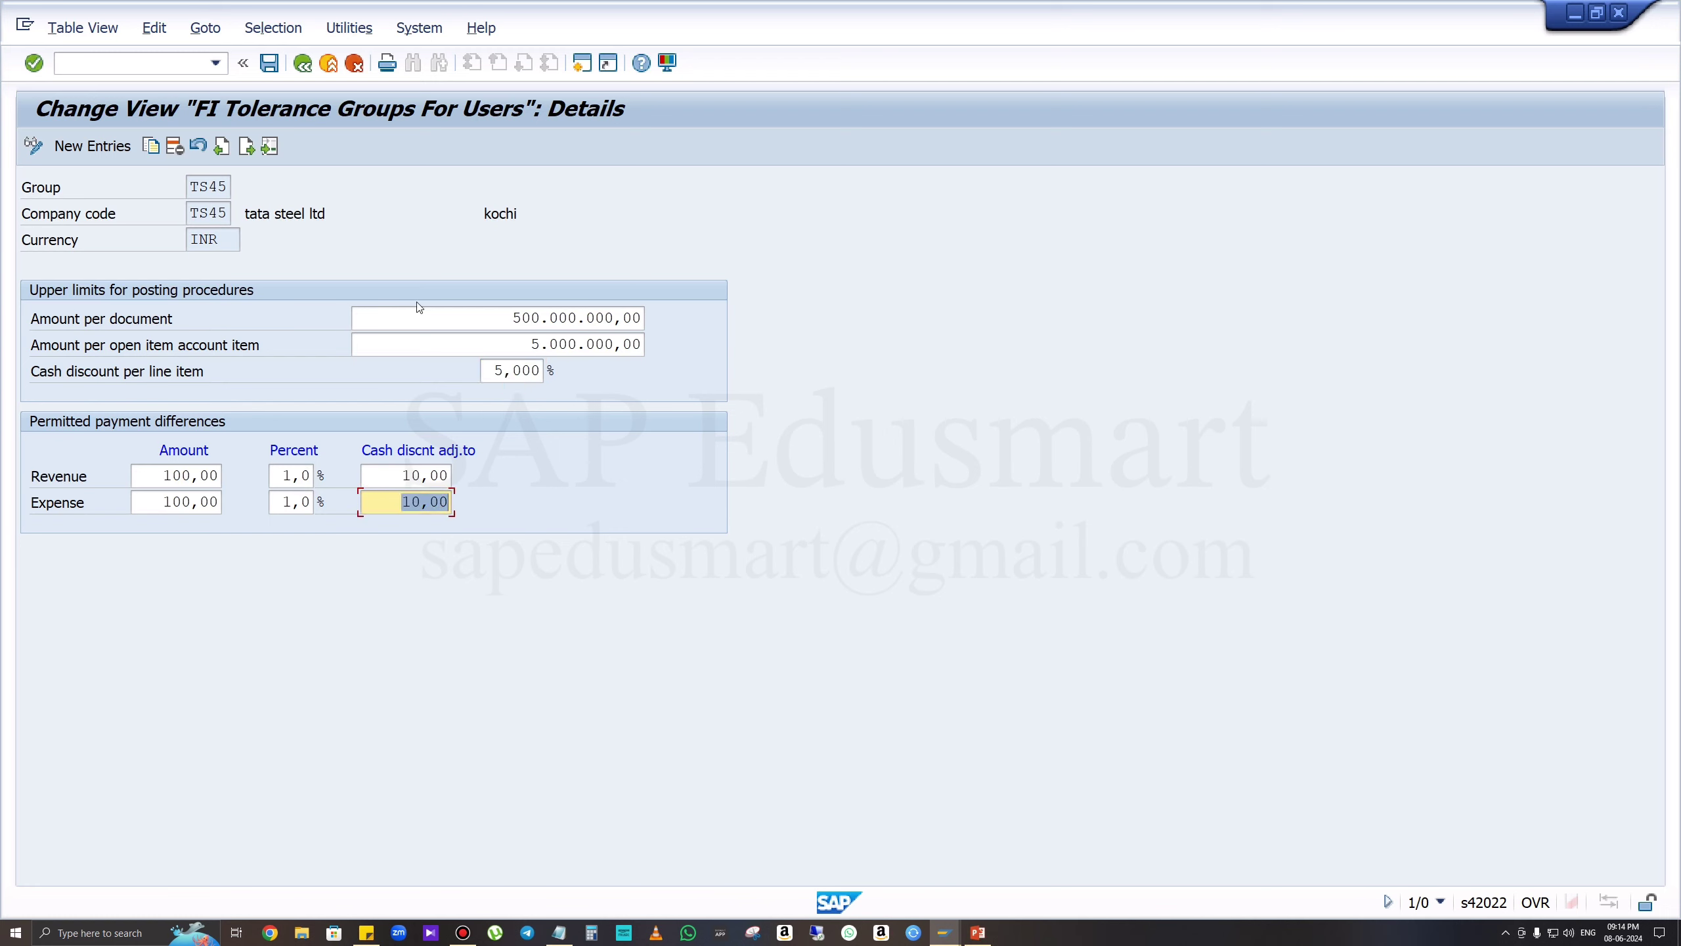
Run transaction OBA3, open the customer/vendor tolerance group of company code TS45 and examine its permitted payment differences.
left_click(156, 60)
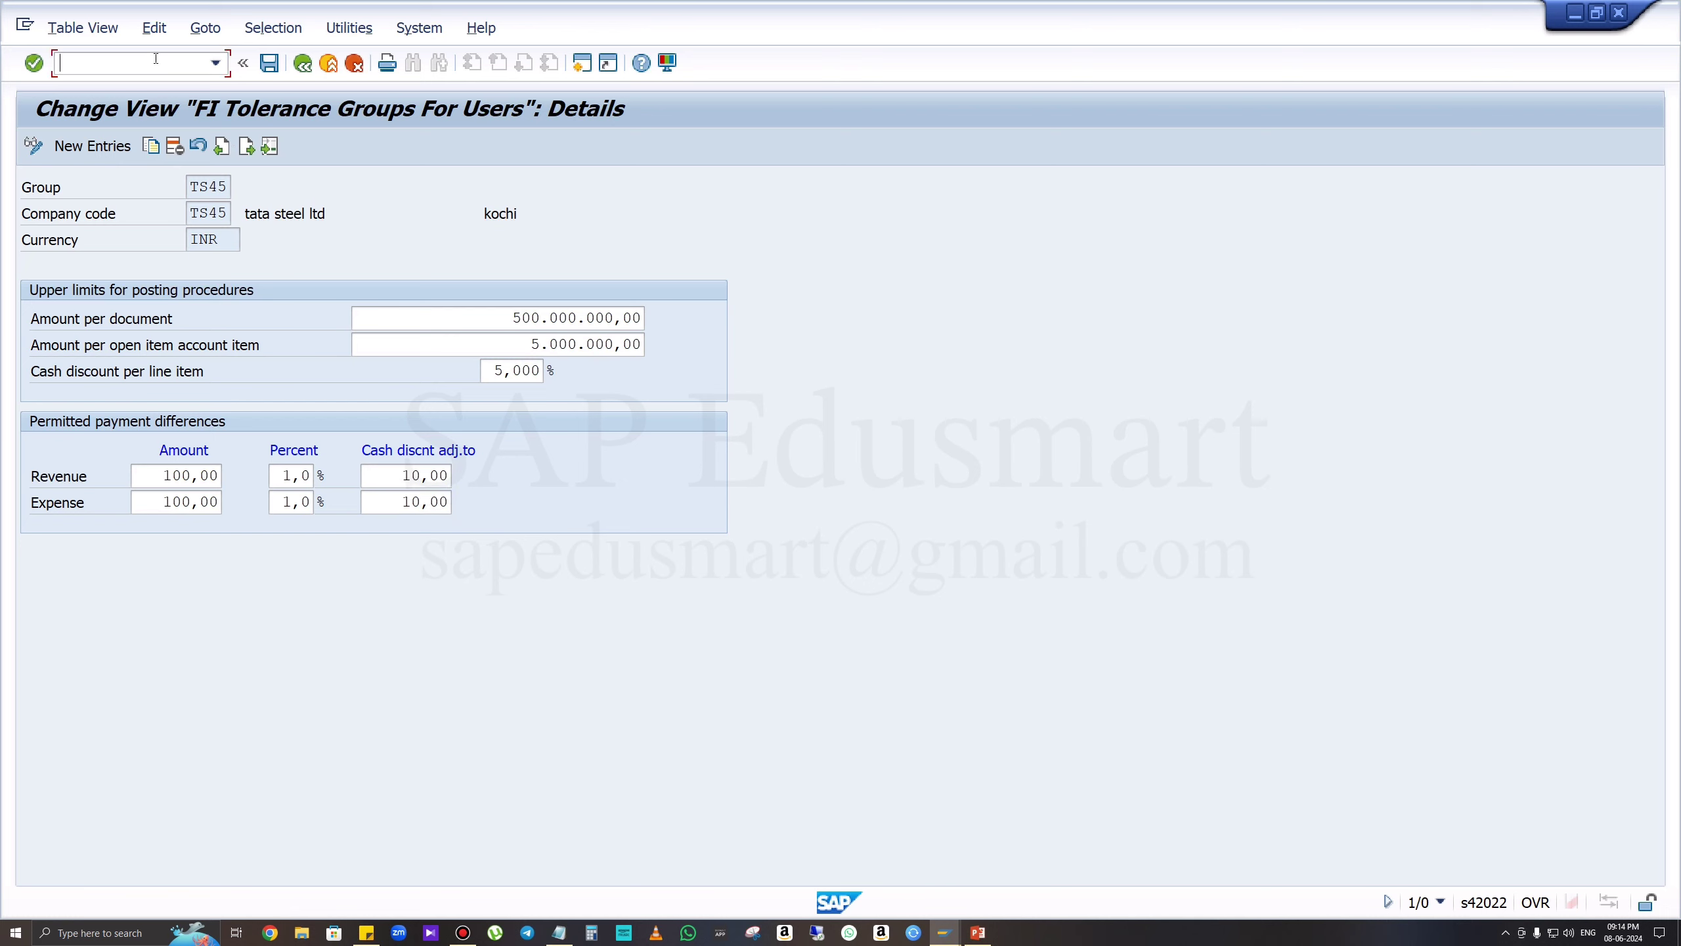
type("/n")
key("Return")
type("o")
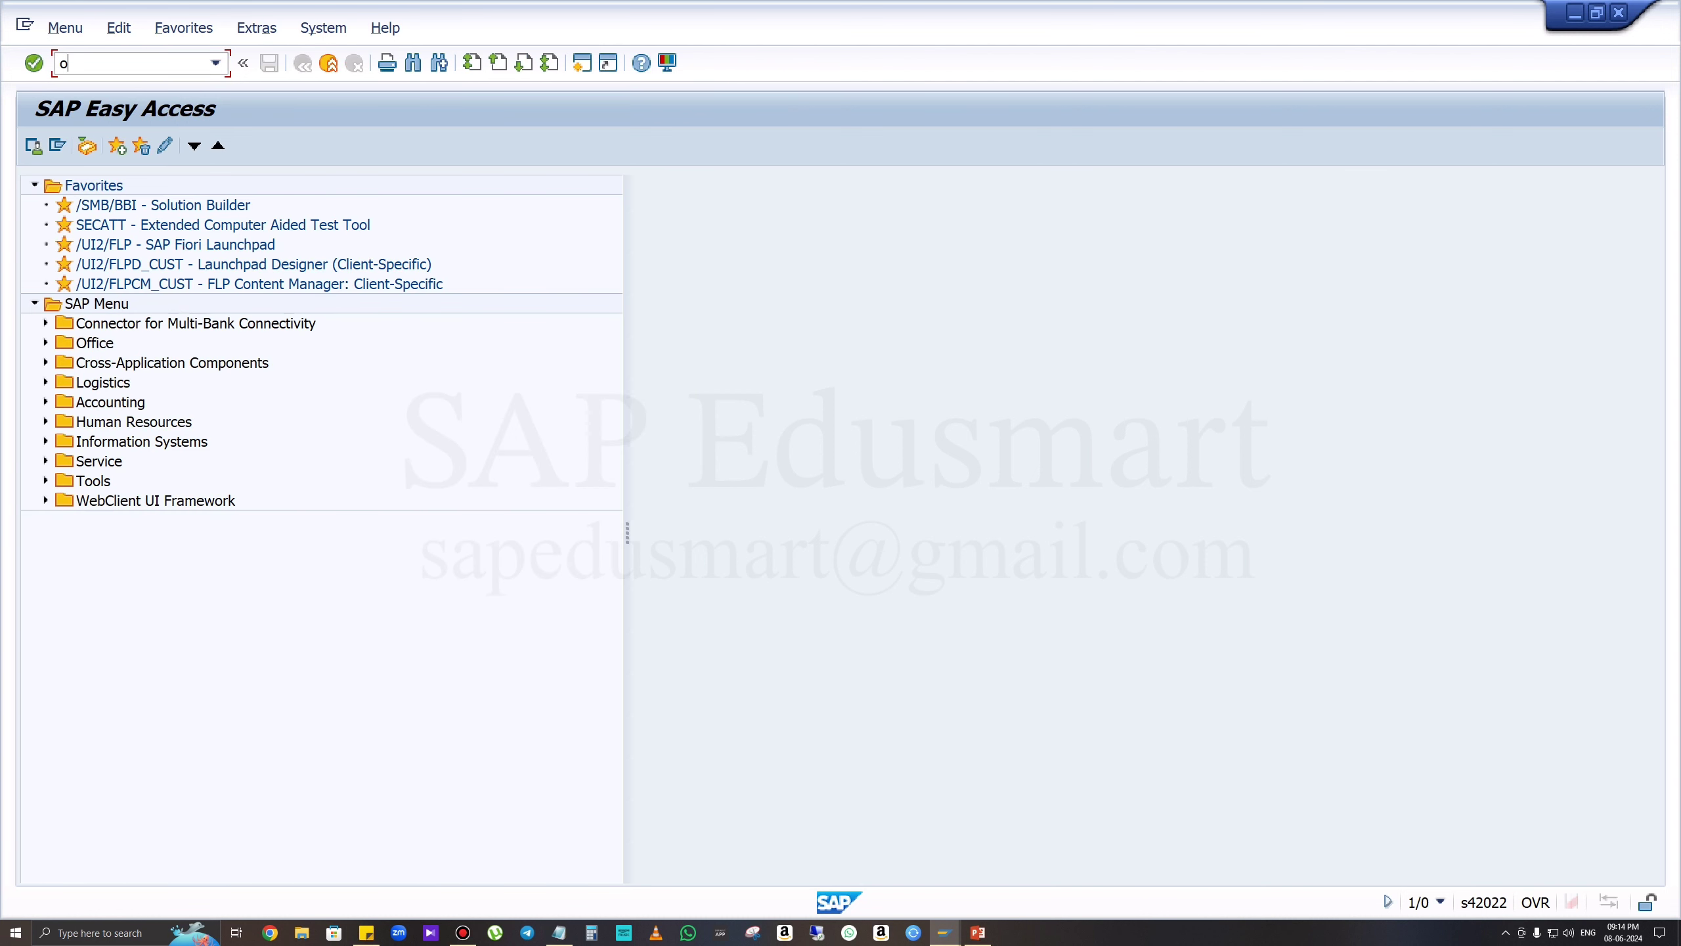
type("ba3")
key("Return")
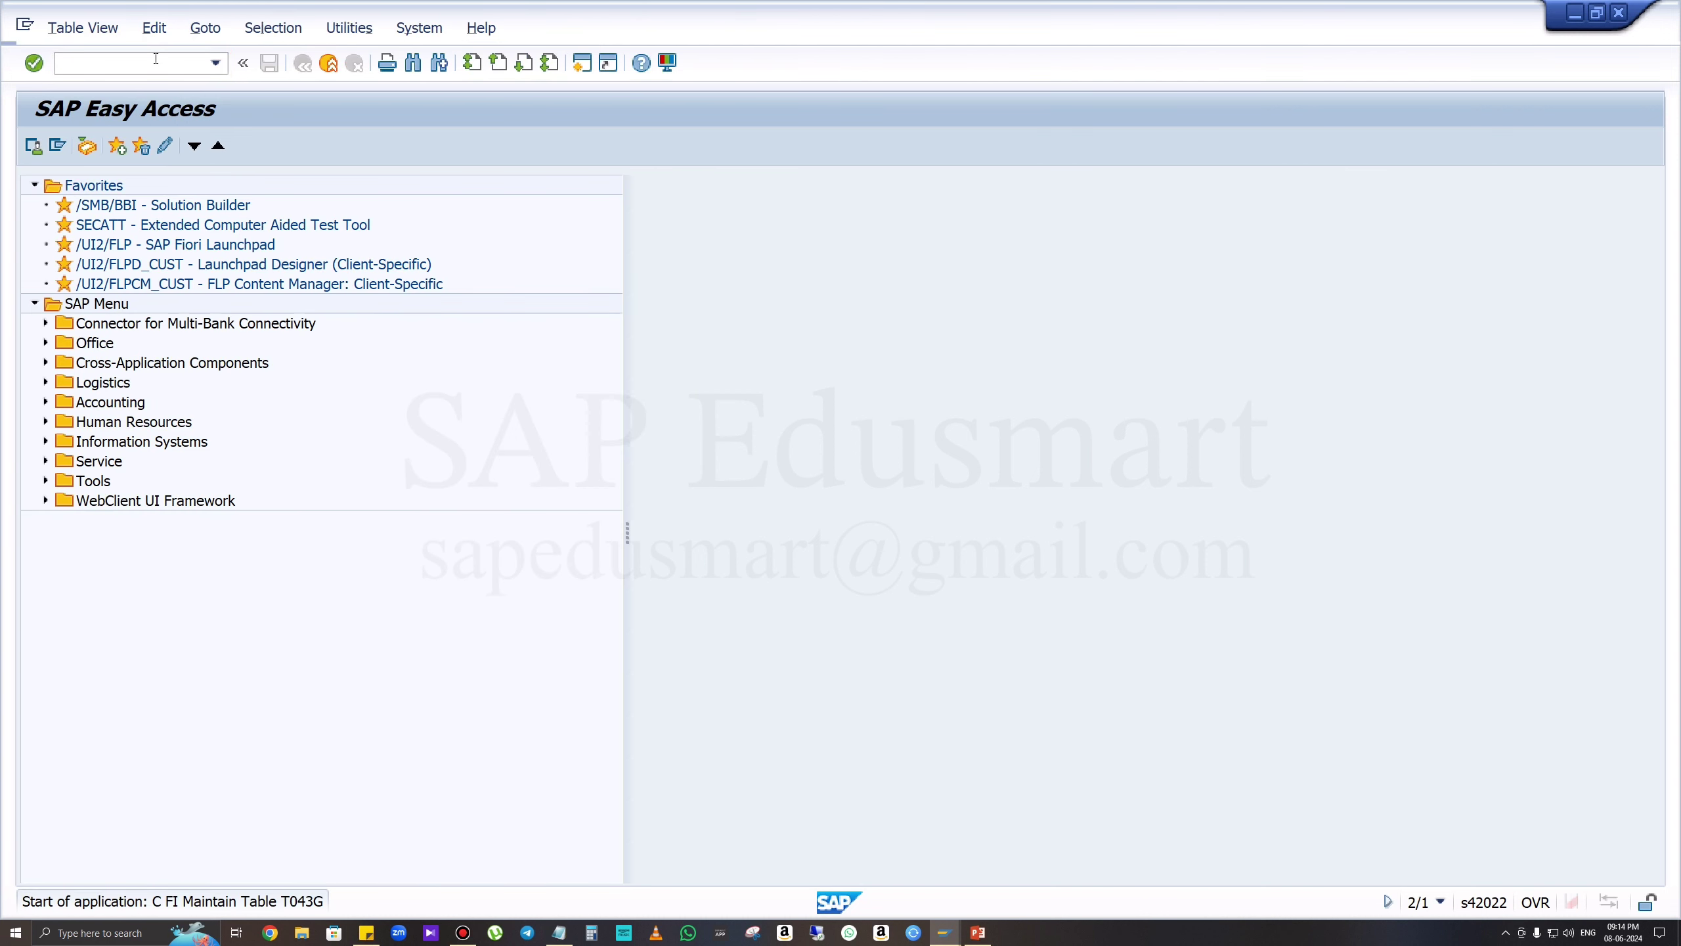
left_click(269, 712)
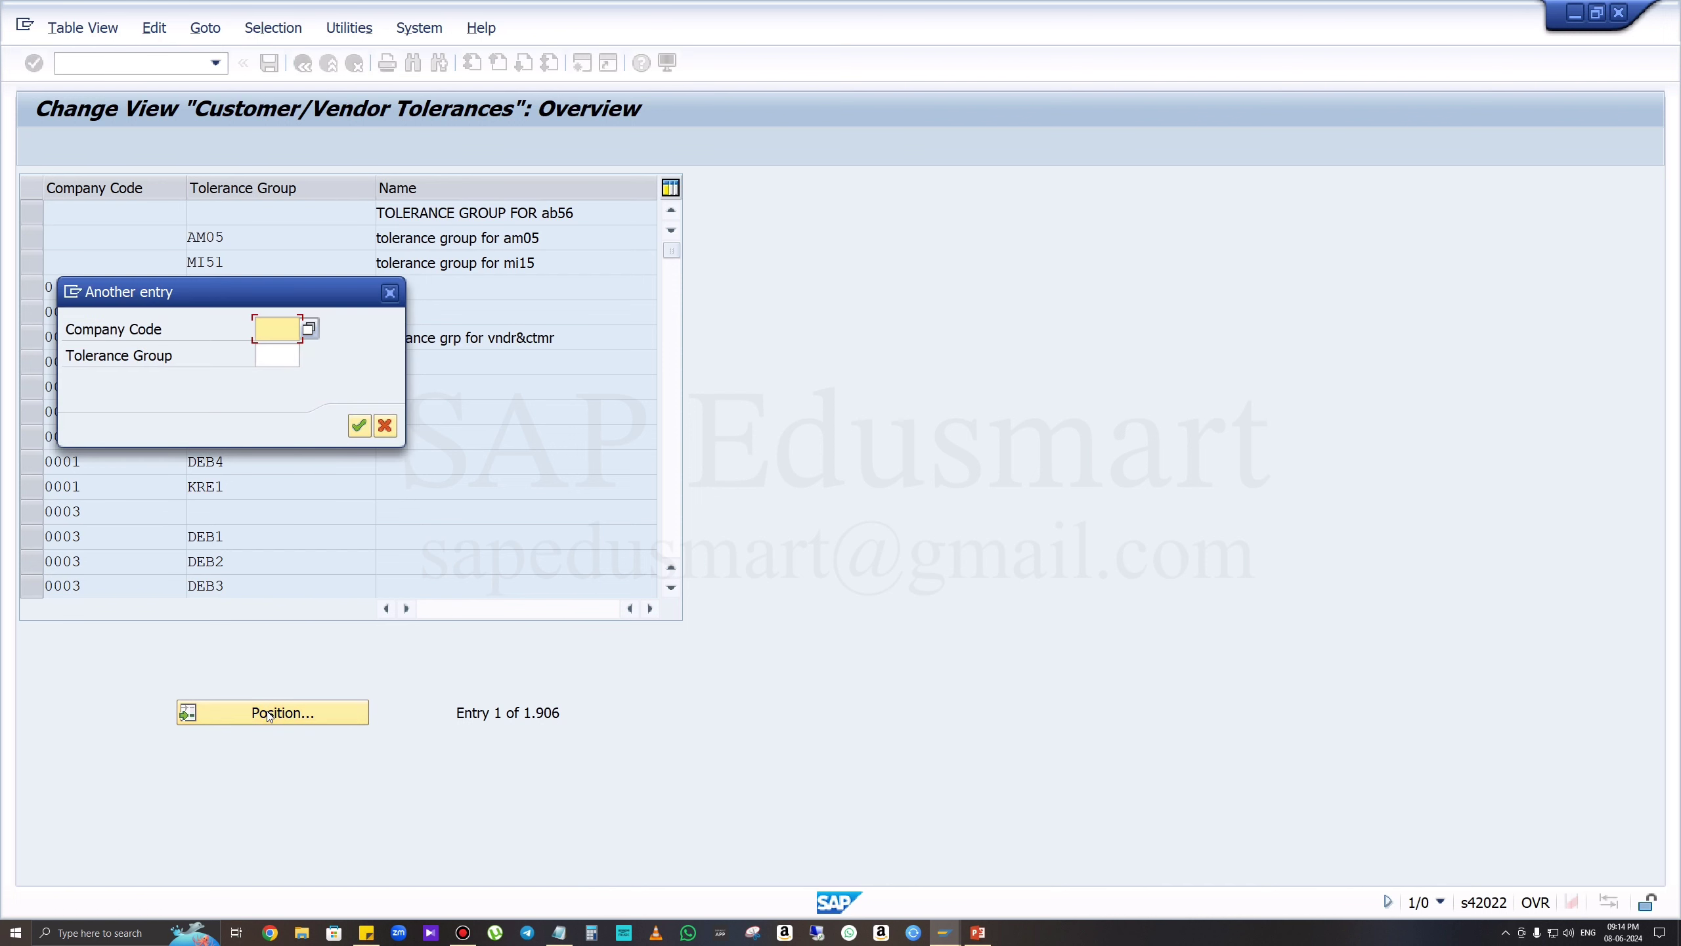
type("TS45")
key("Return")
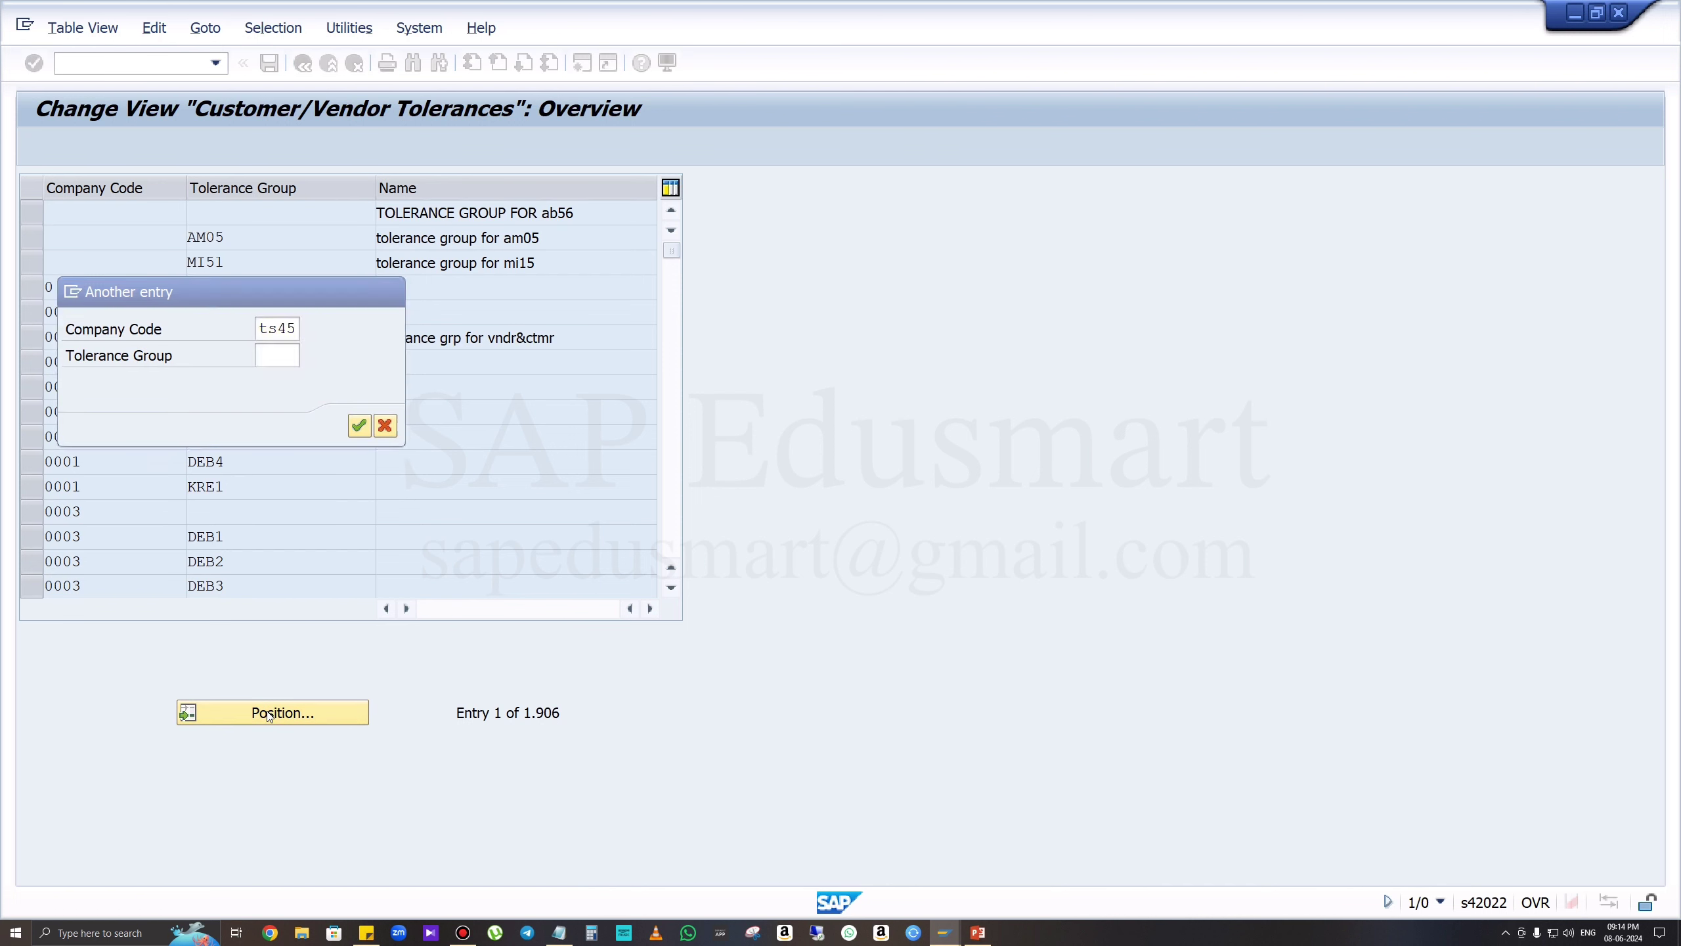
double_click(302, 218)
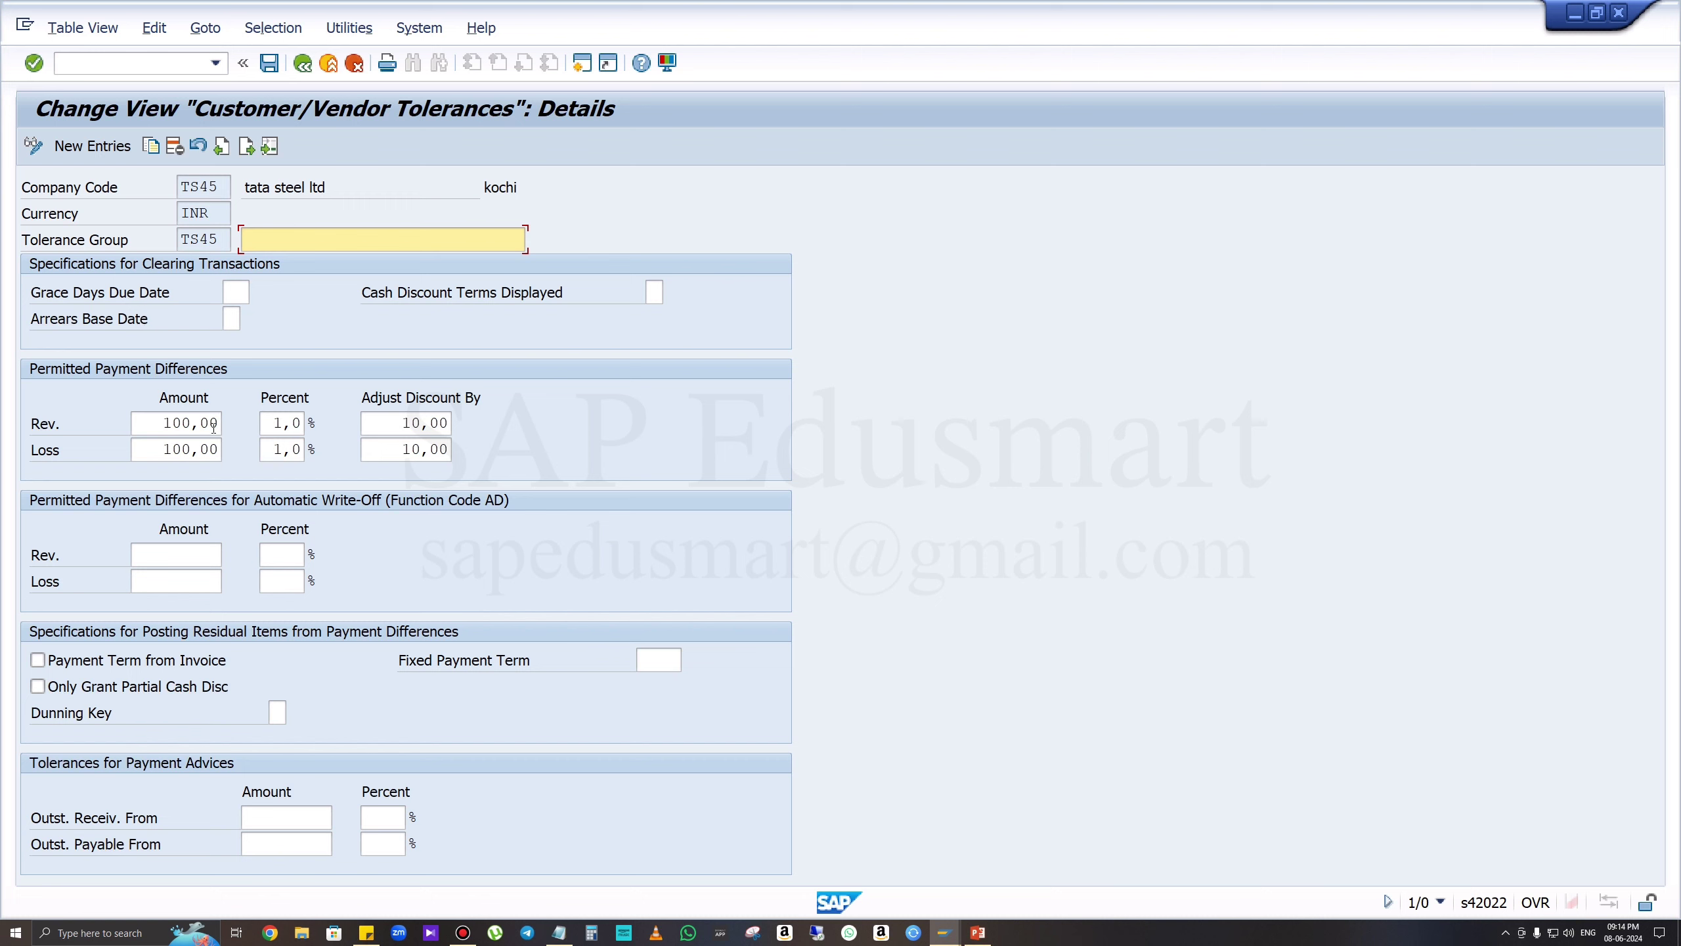
left_click_drag(158, 422, 233, 415)
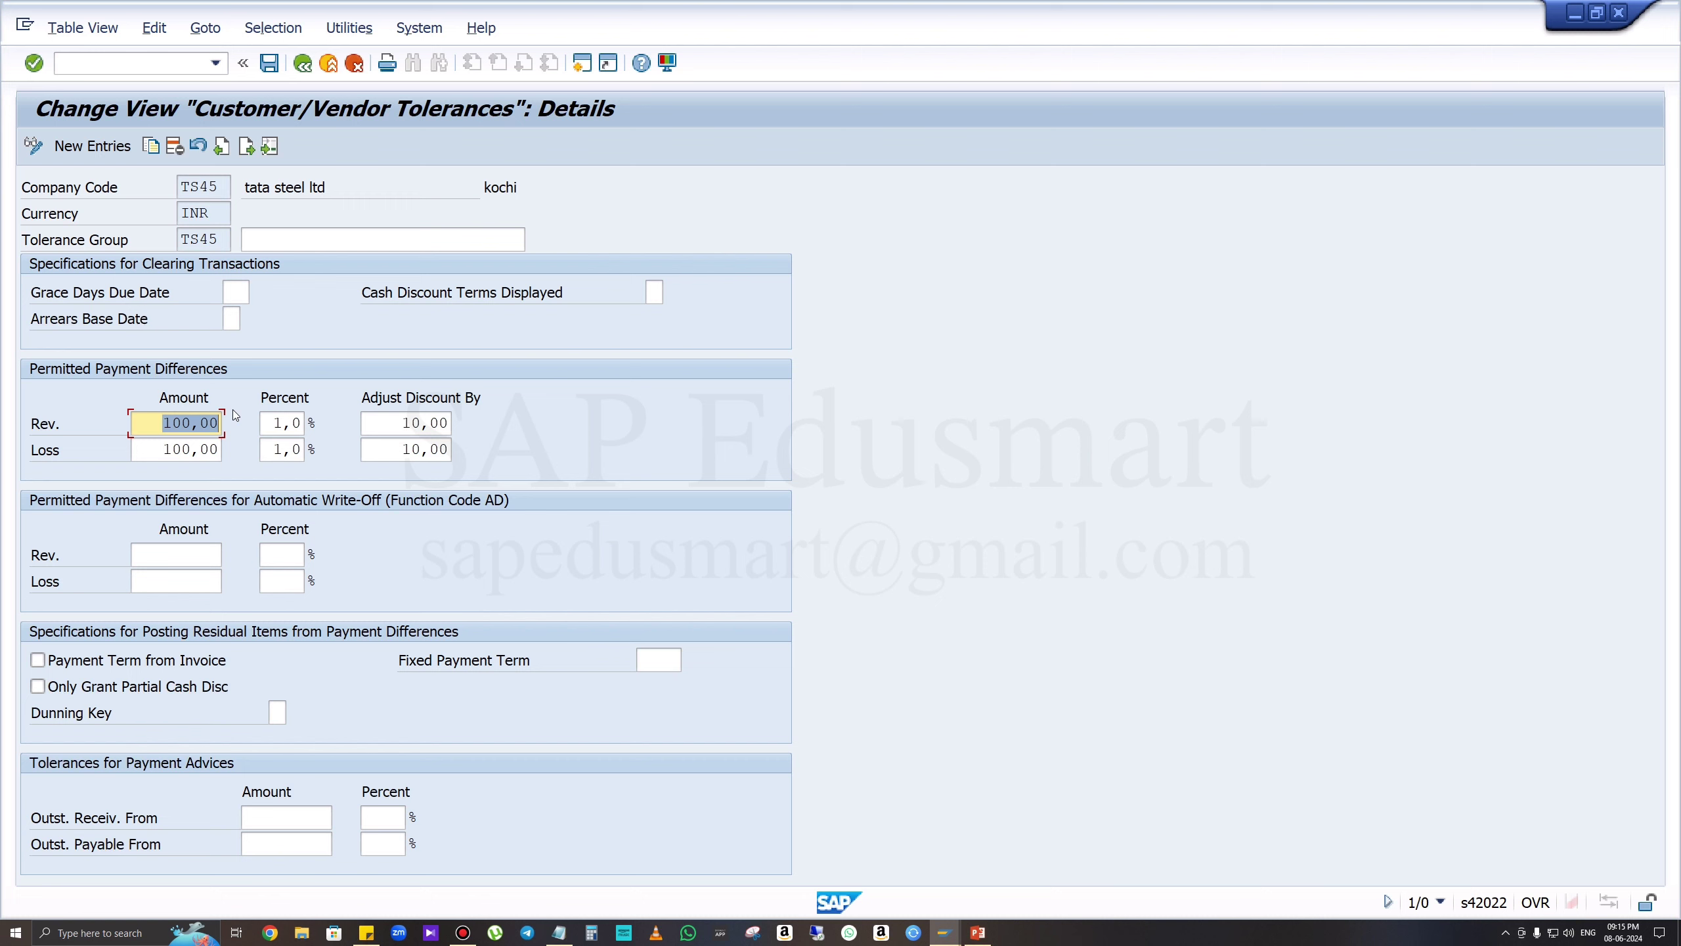
Run transaction F-53 to start an outgoing payment and set its document date to 08.06.2024.
left_click(171, 60)
type("/n")
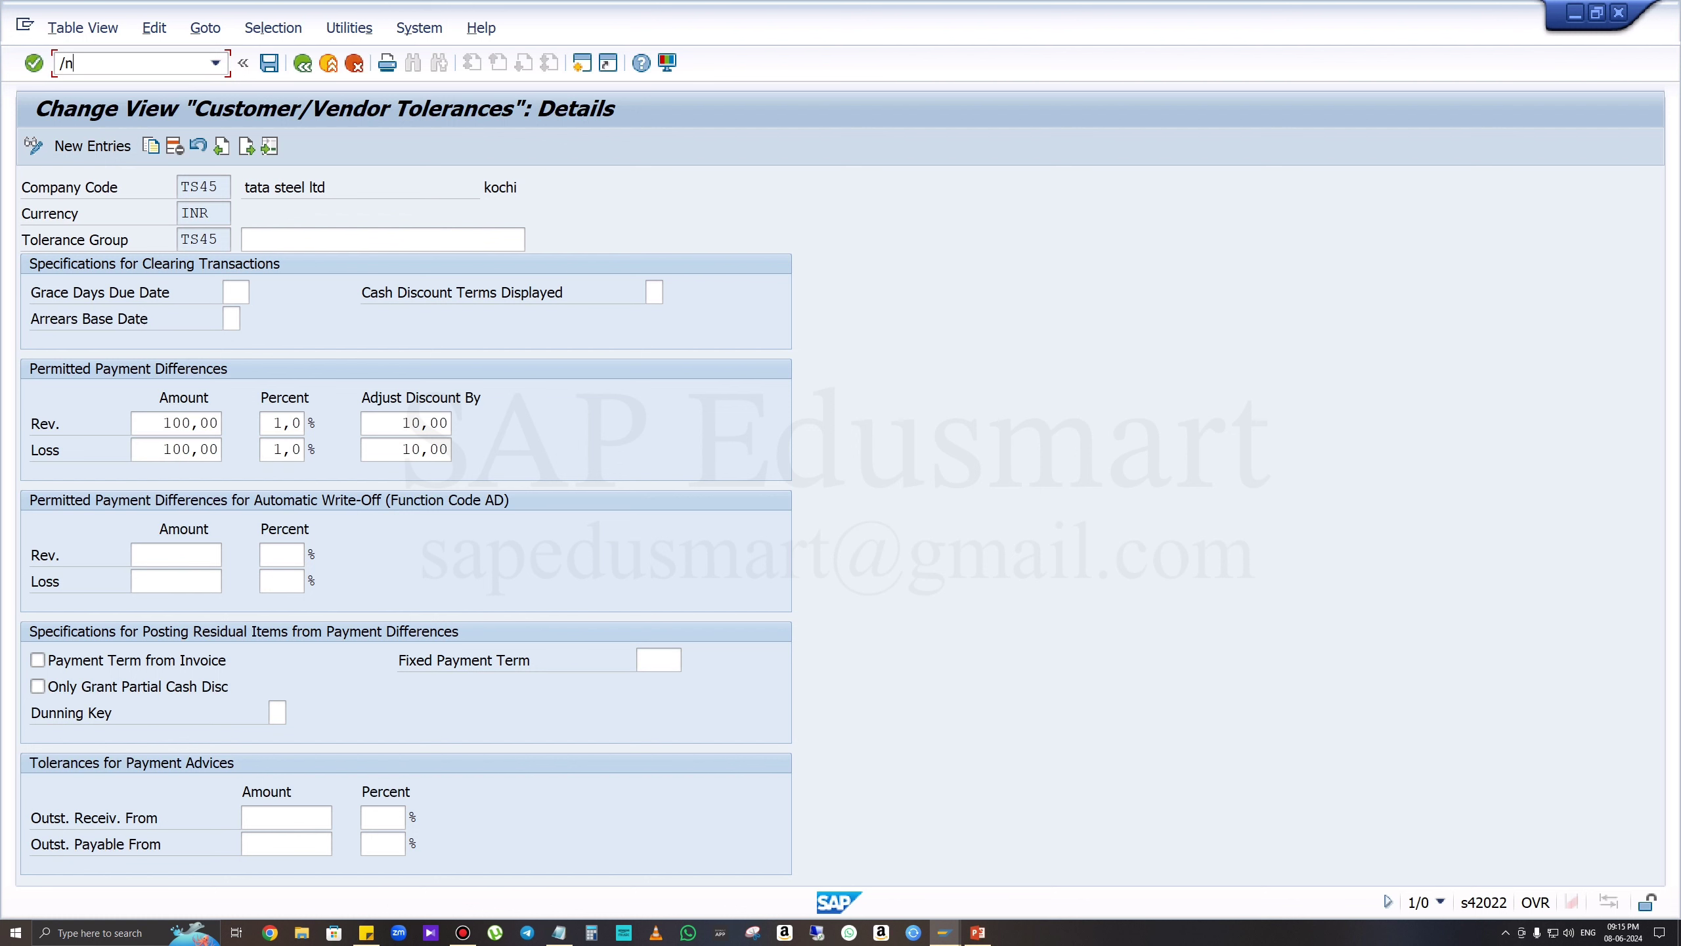
key("Return")
type("f")
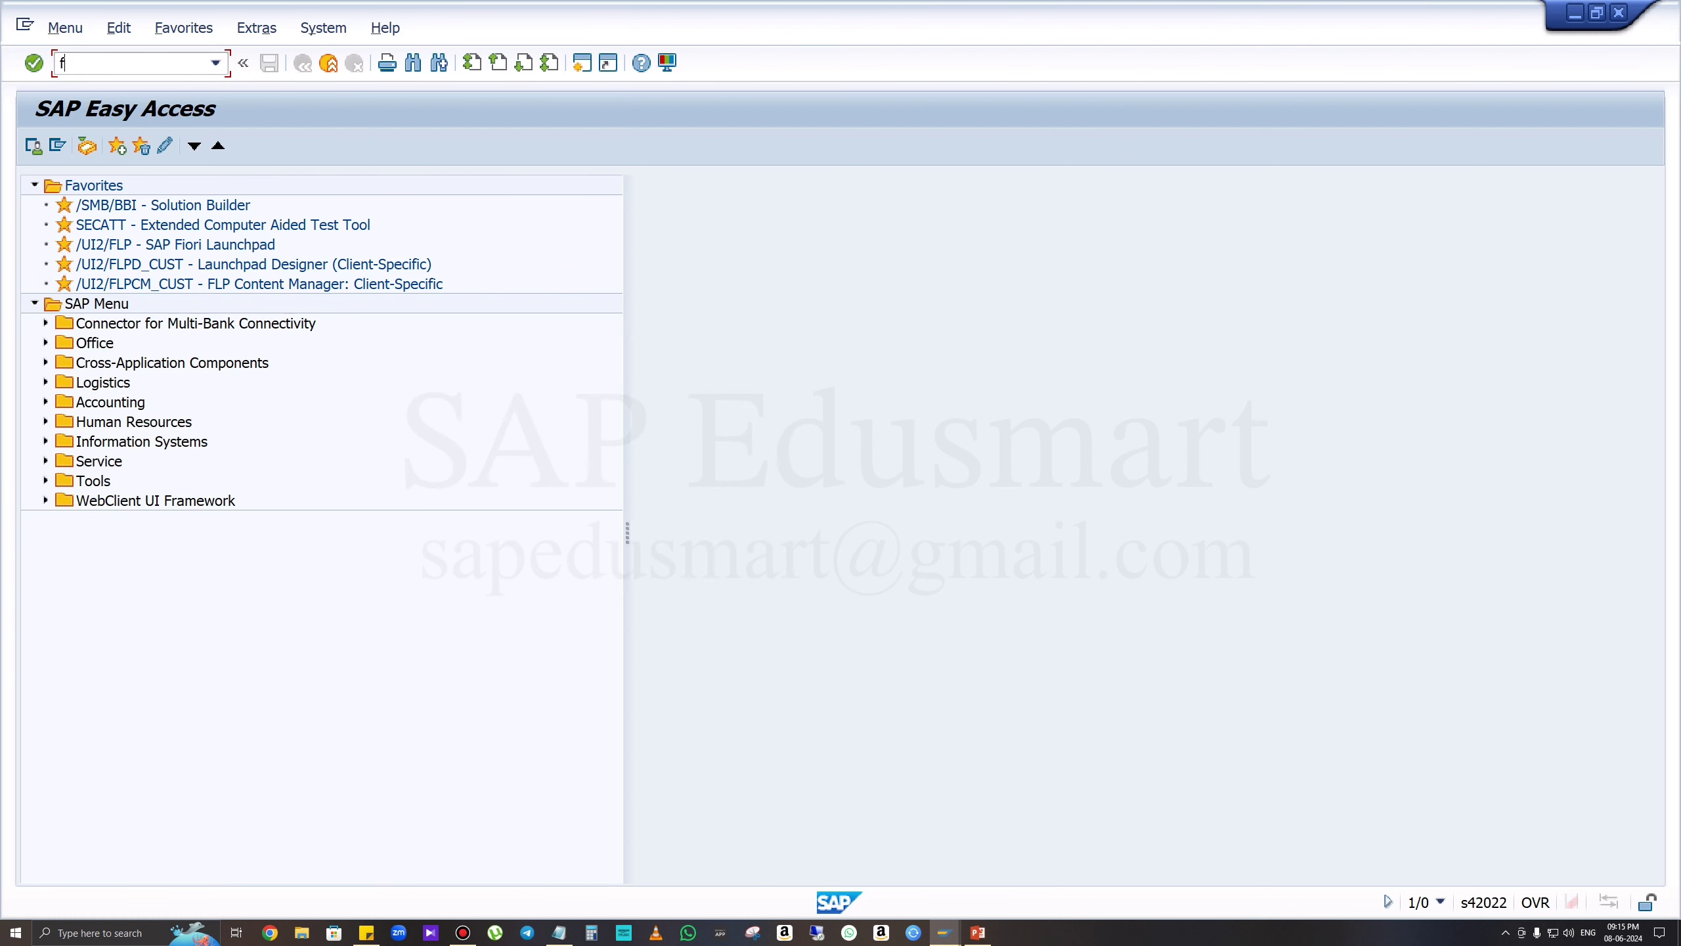
type("-53")
key("Return")
key("BackSpace")
key("Down")
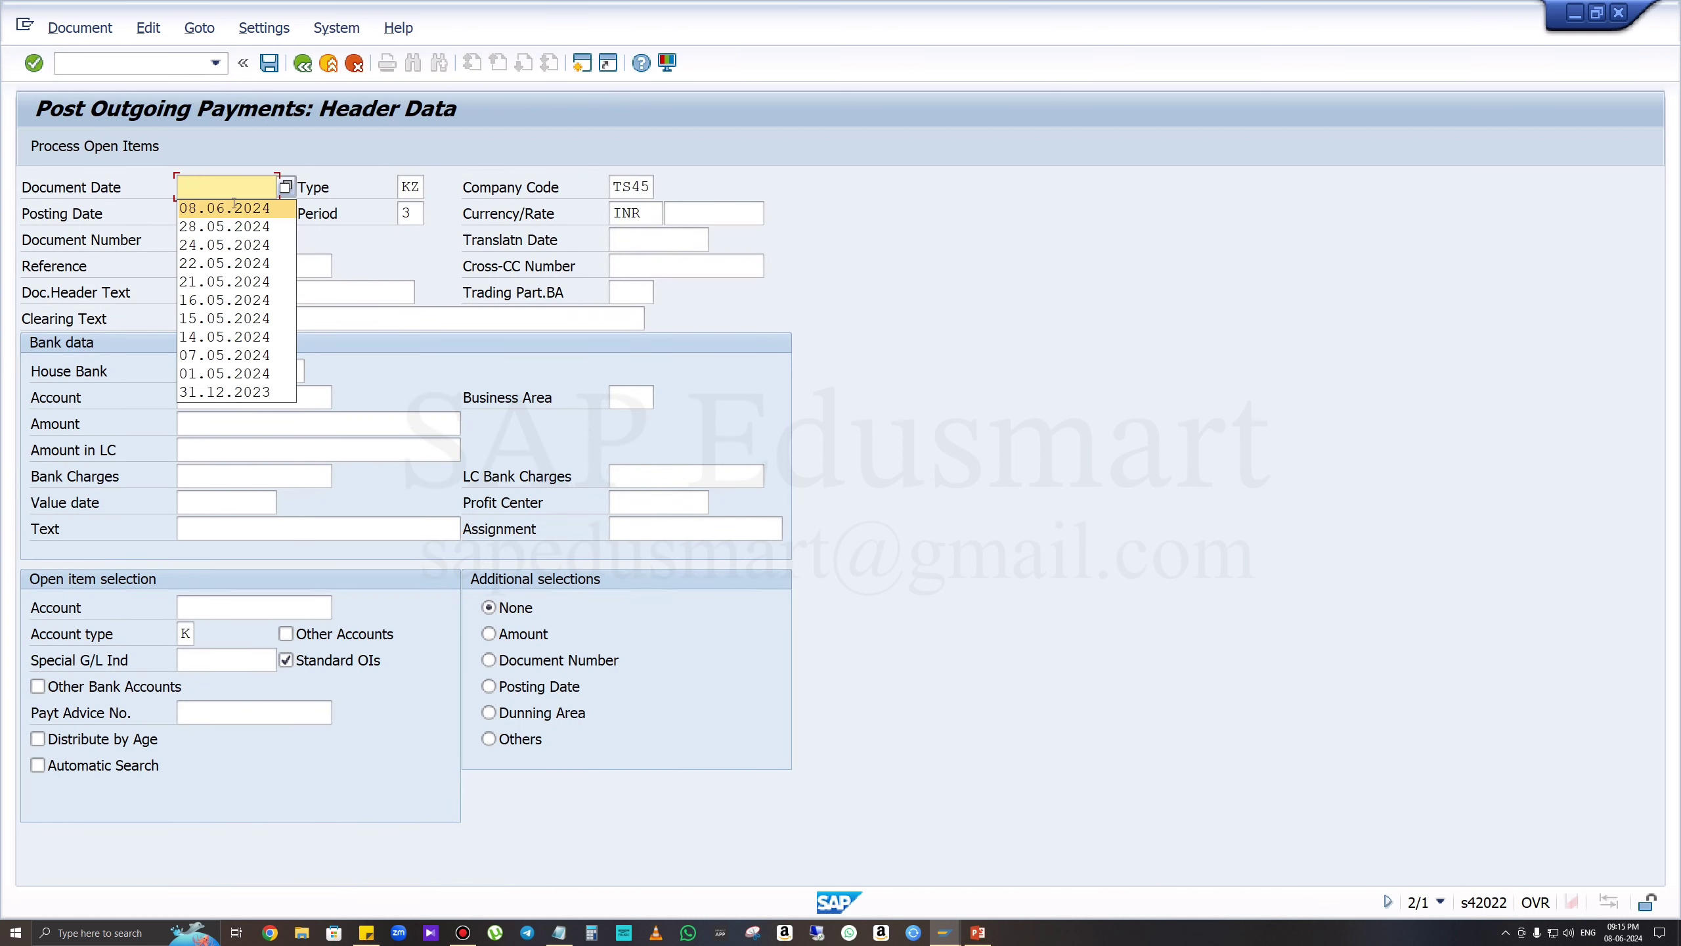
key("Return")
Choose the Sbi Bank - CA G/L account in the bank data and enter 9500 as the payment amount.
left_click(232, 397)
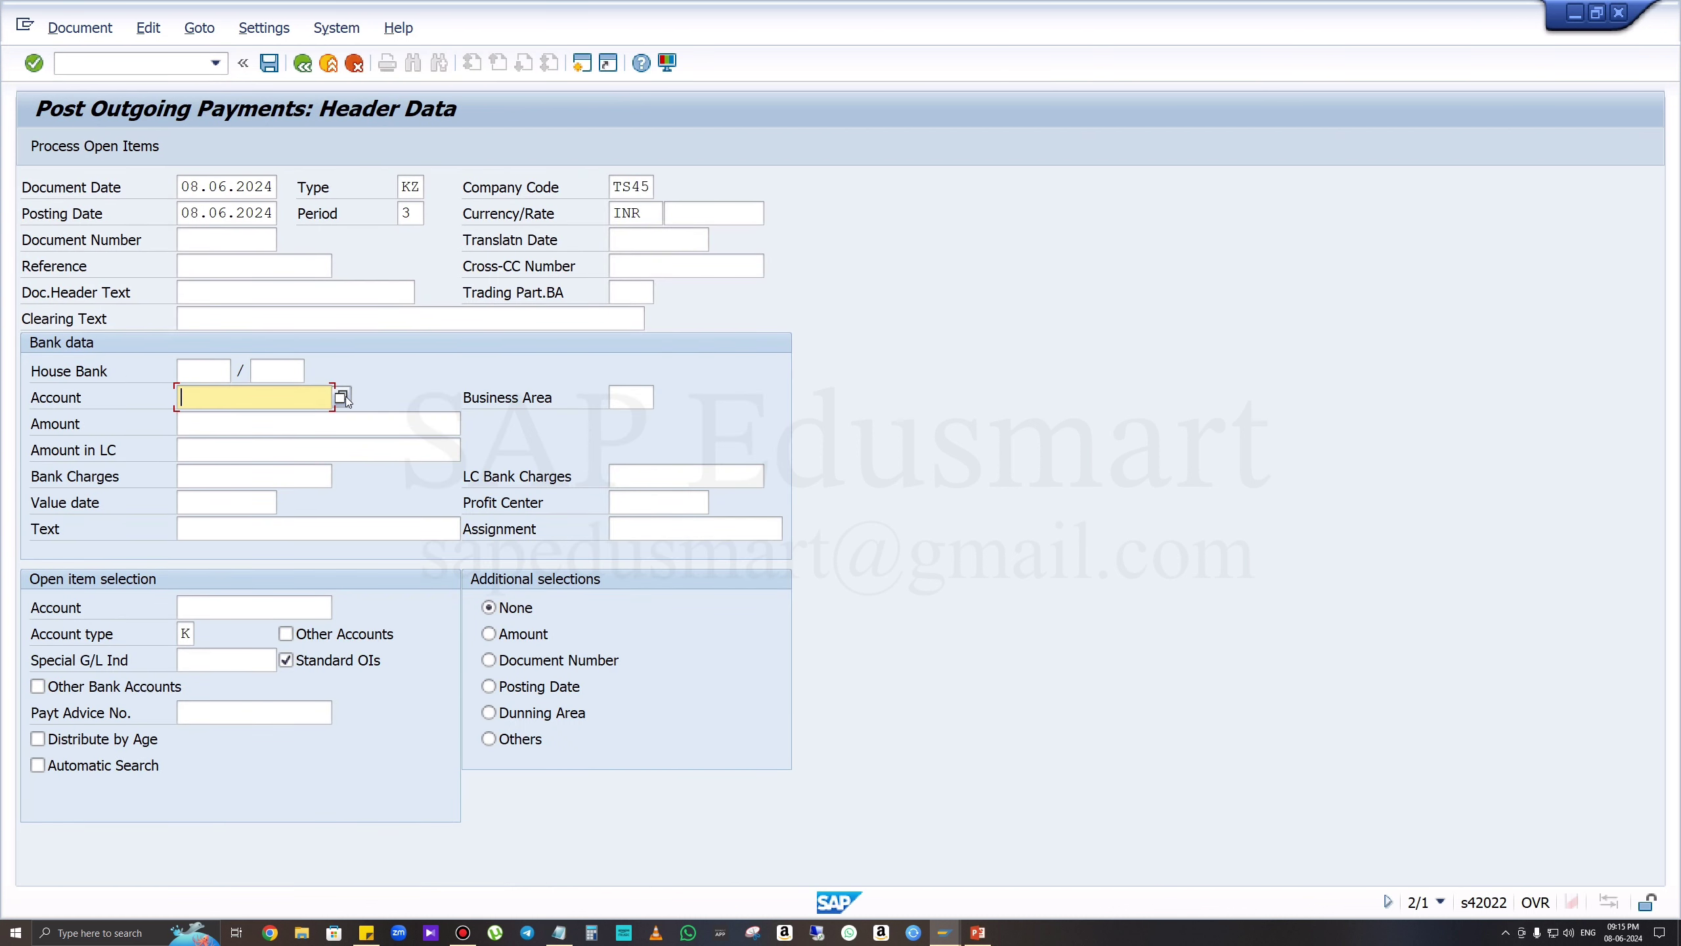
left_click(345, 398)
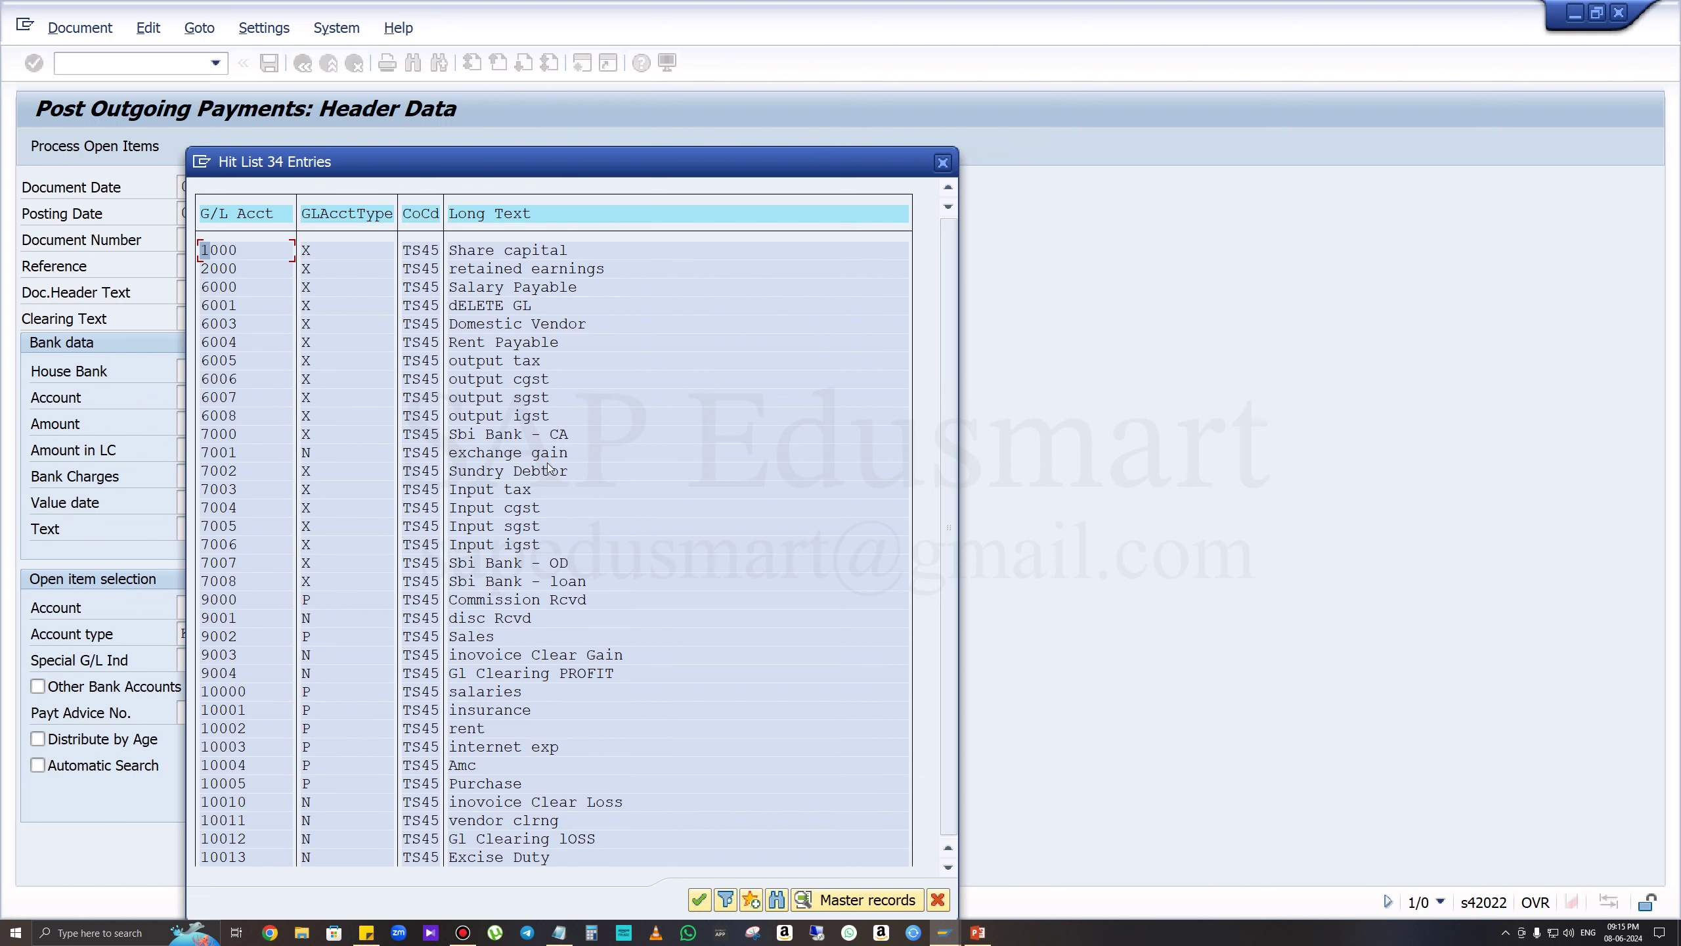
left_click(542, 436)
double_click(541, 438)
left_click(250, 421)
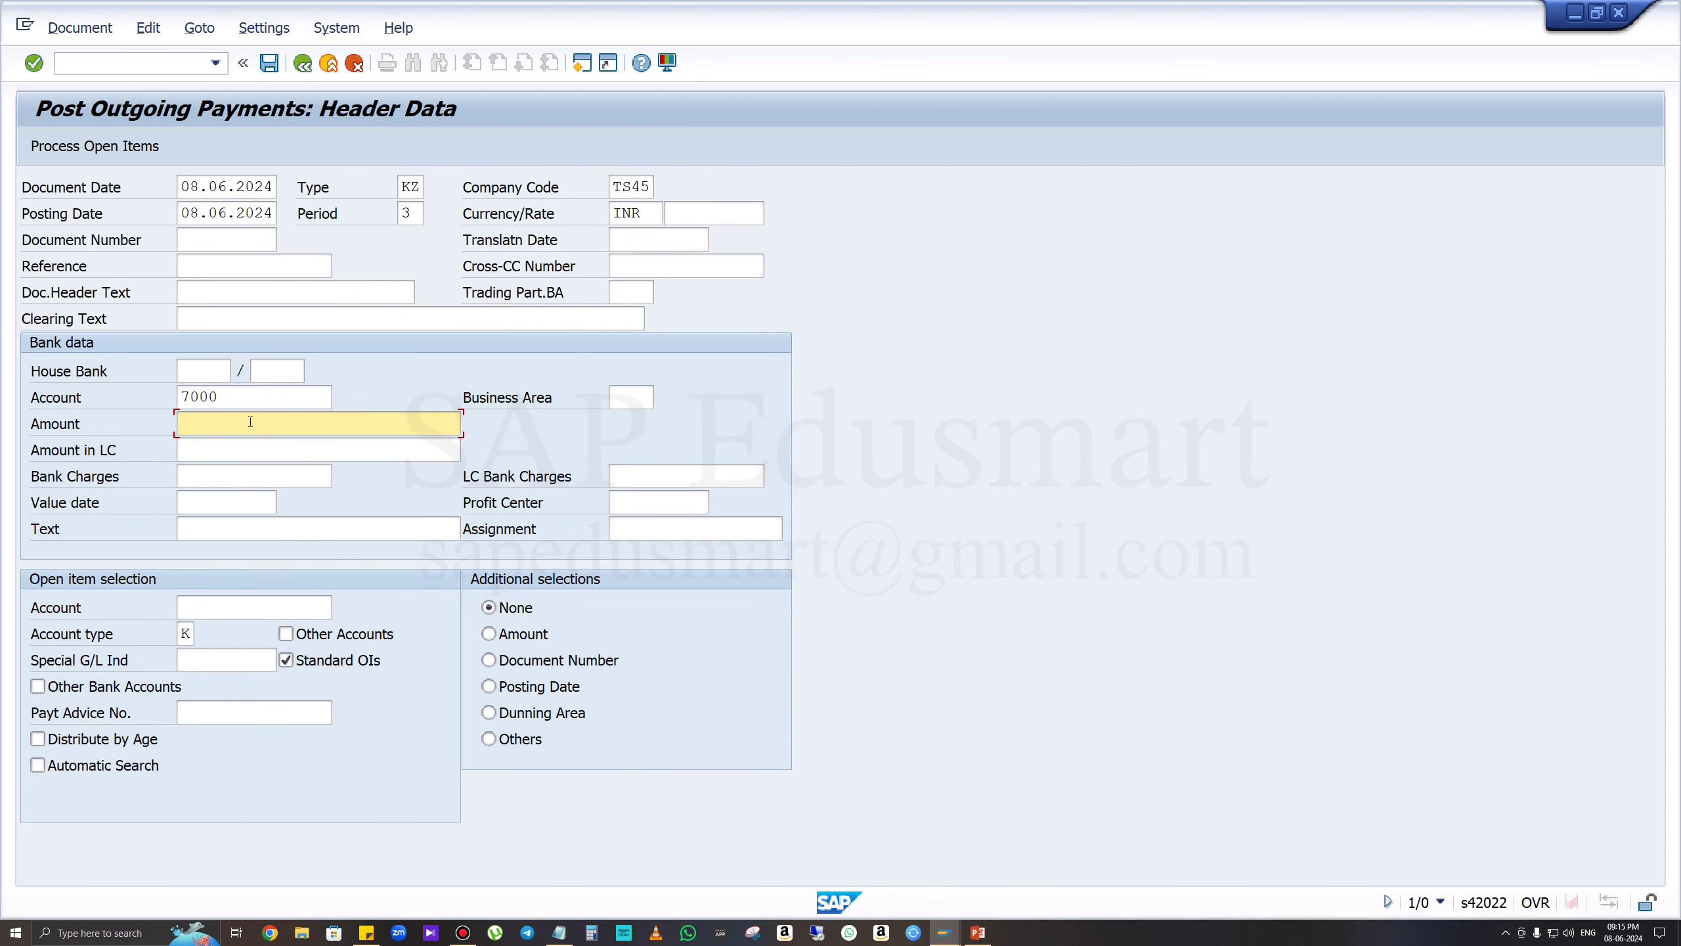
type("9500")
Set the bank item text to payment and choose supplier TTT as the account for open item selection.
left_click(273, 534)
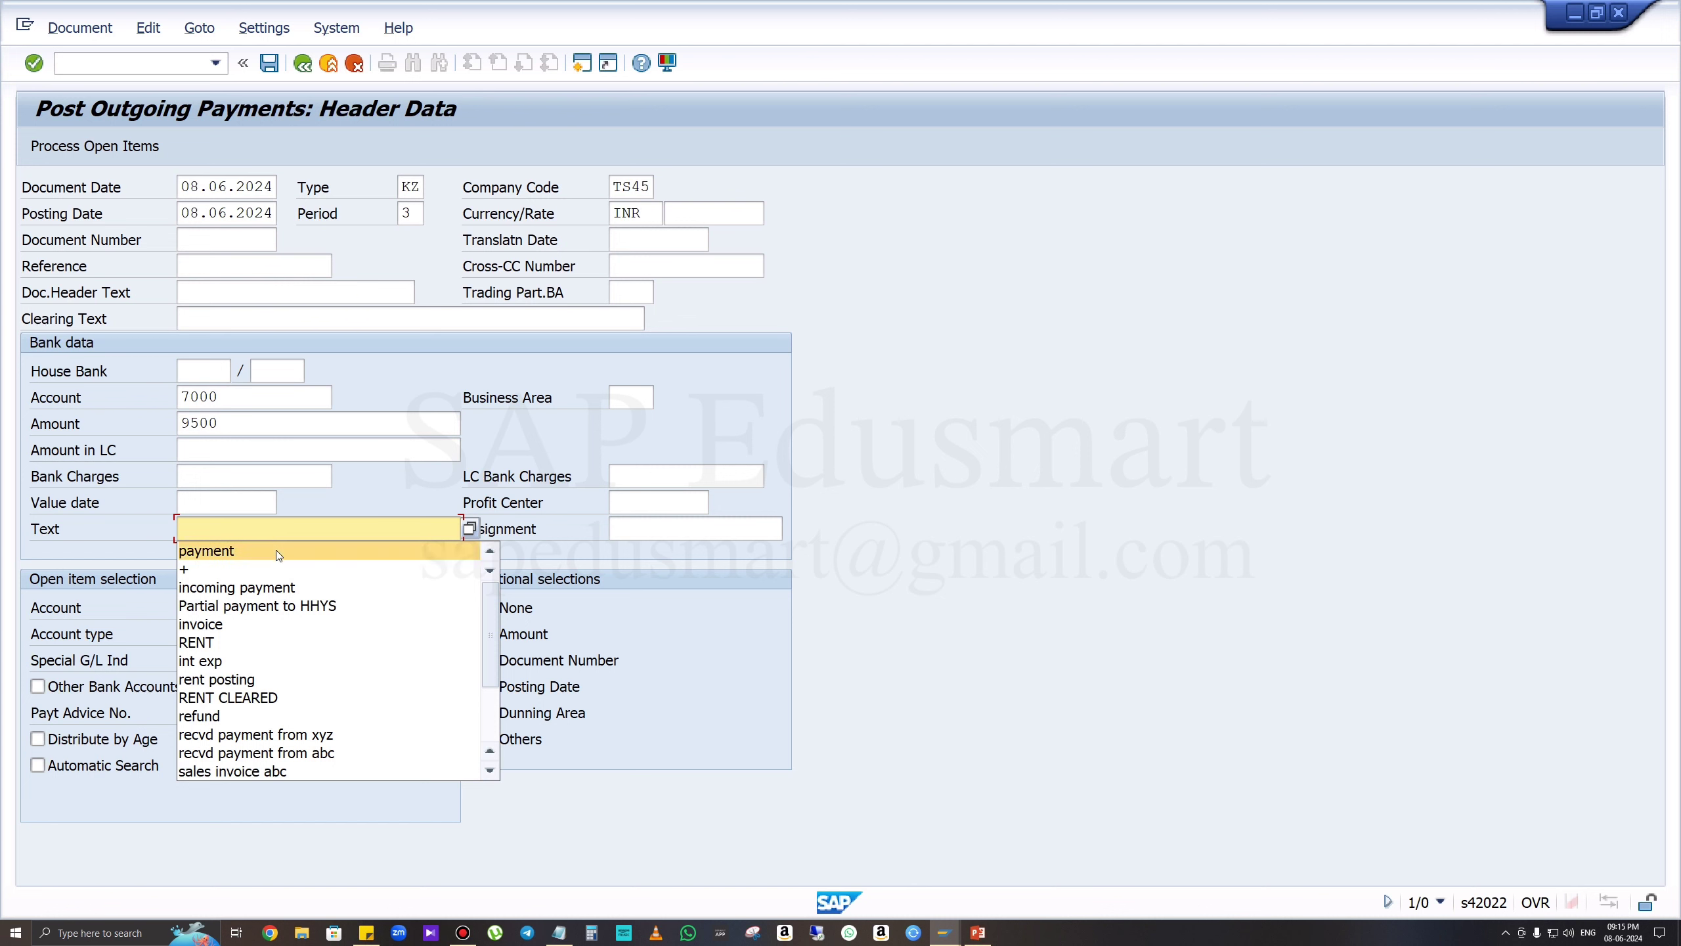
left_click(276, 549)
left_click(328, 608)
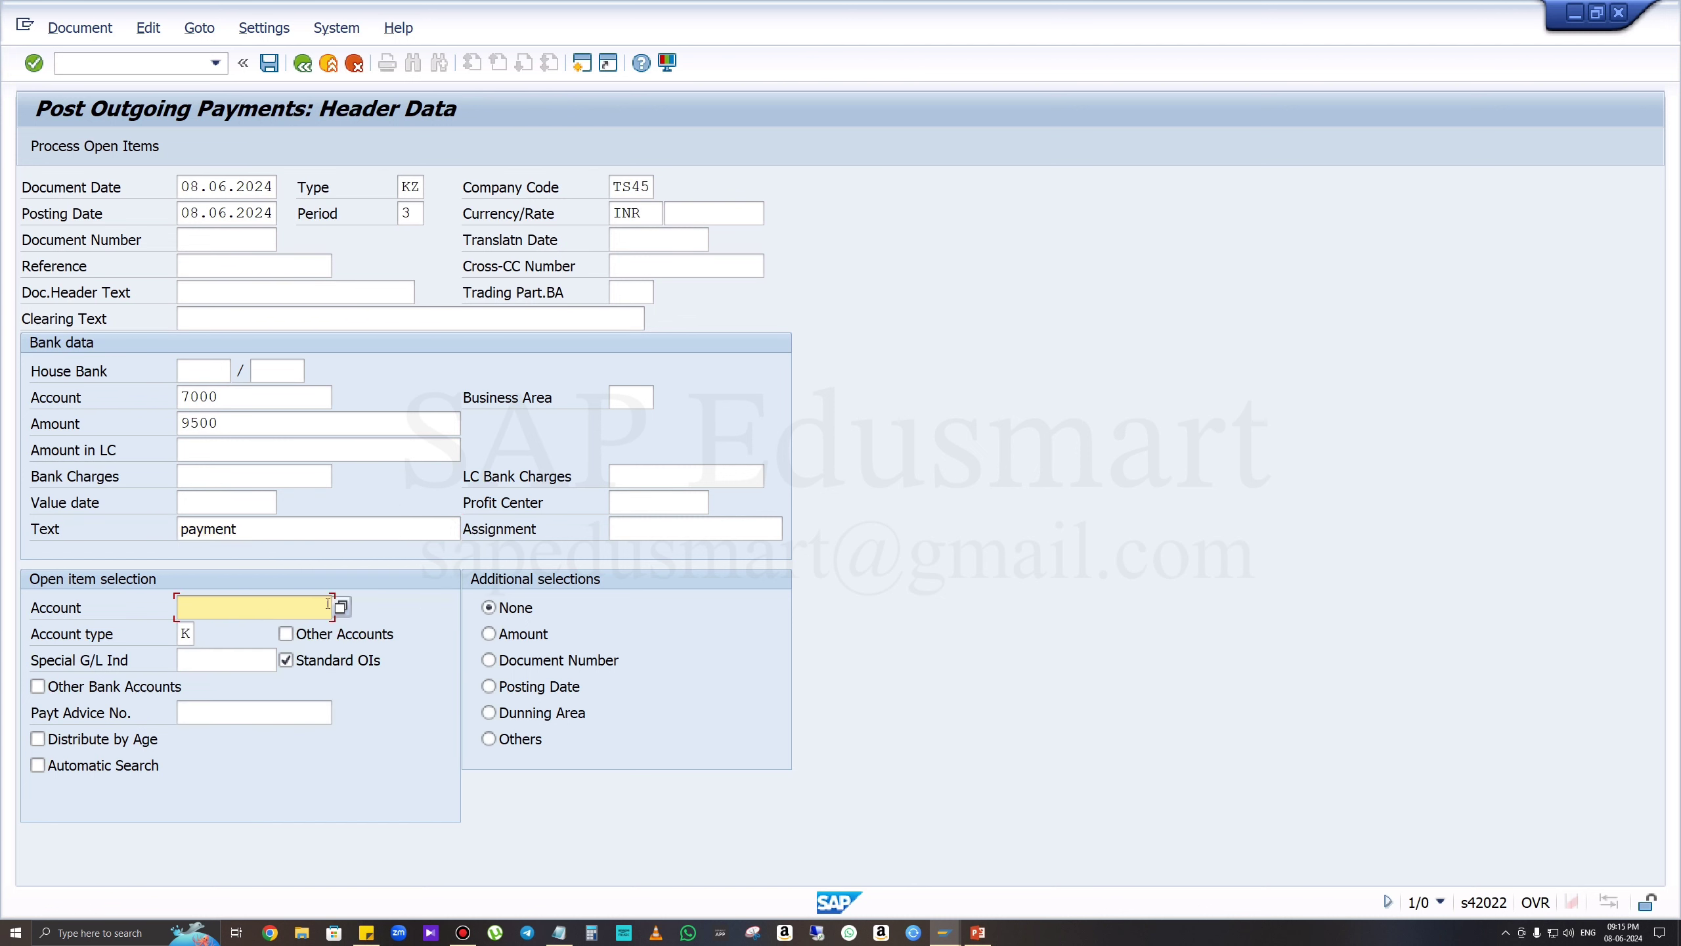
left_click(340, 608)
key("Return")
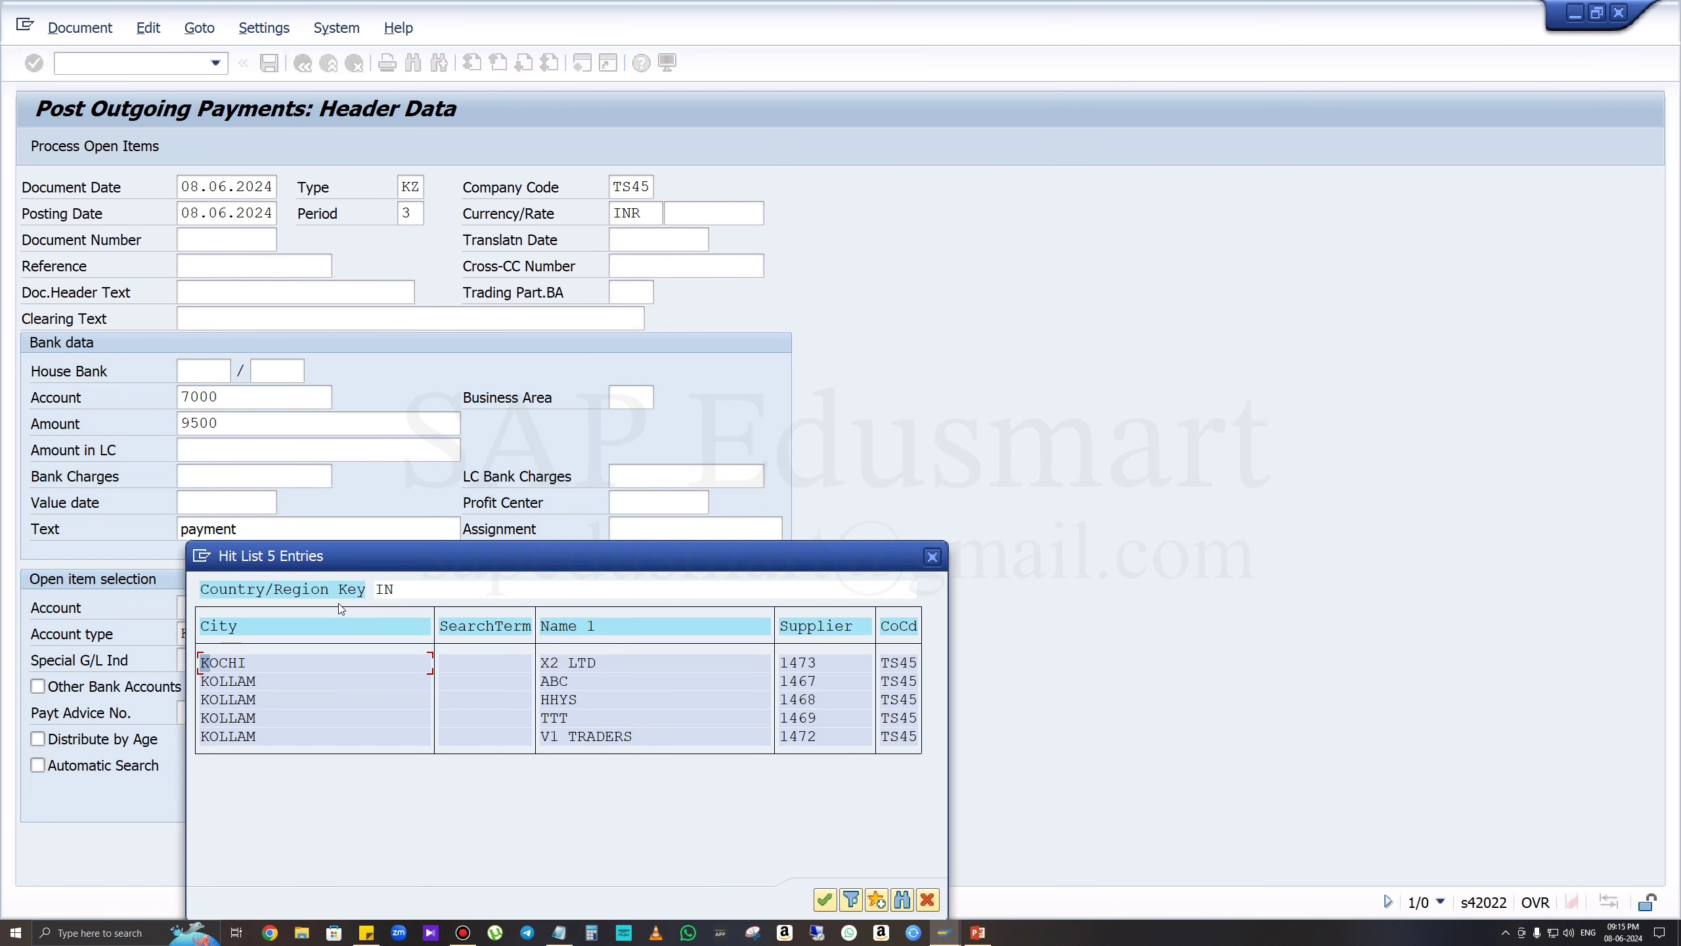
double_click(553, 718)
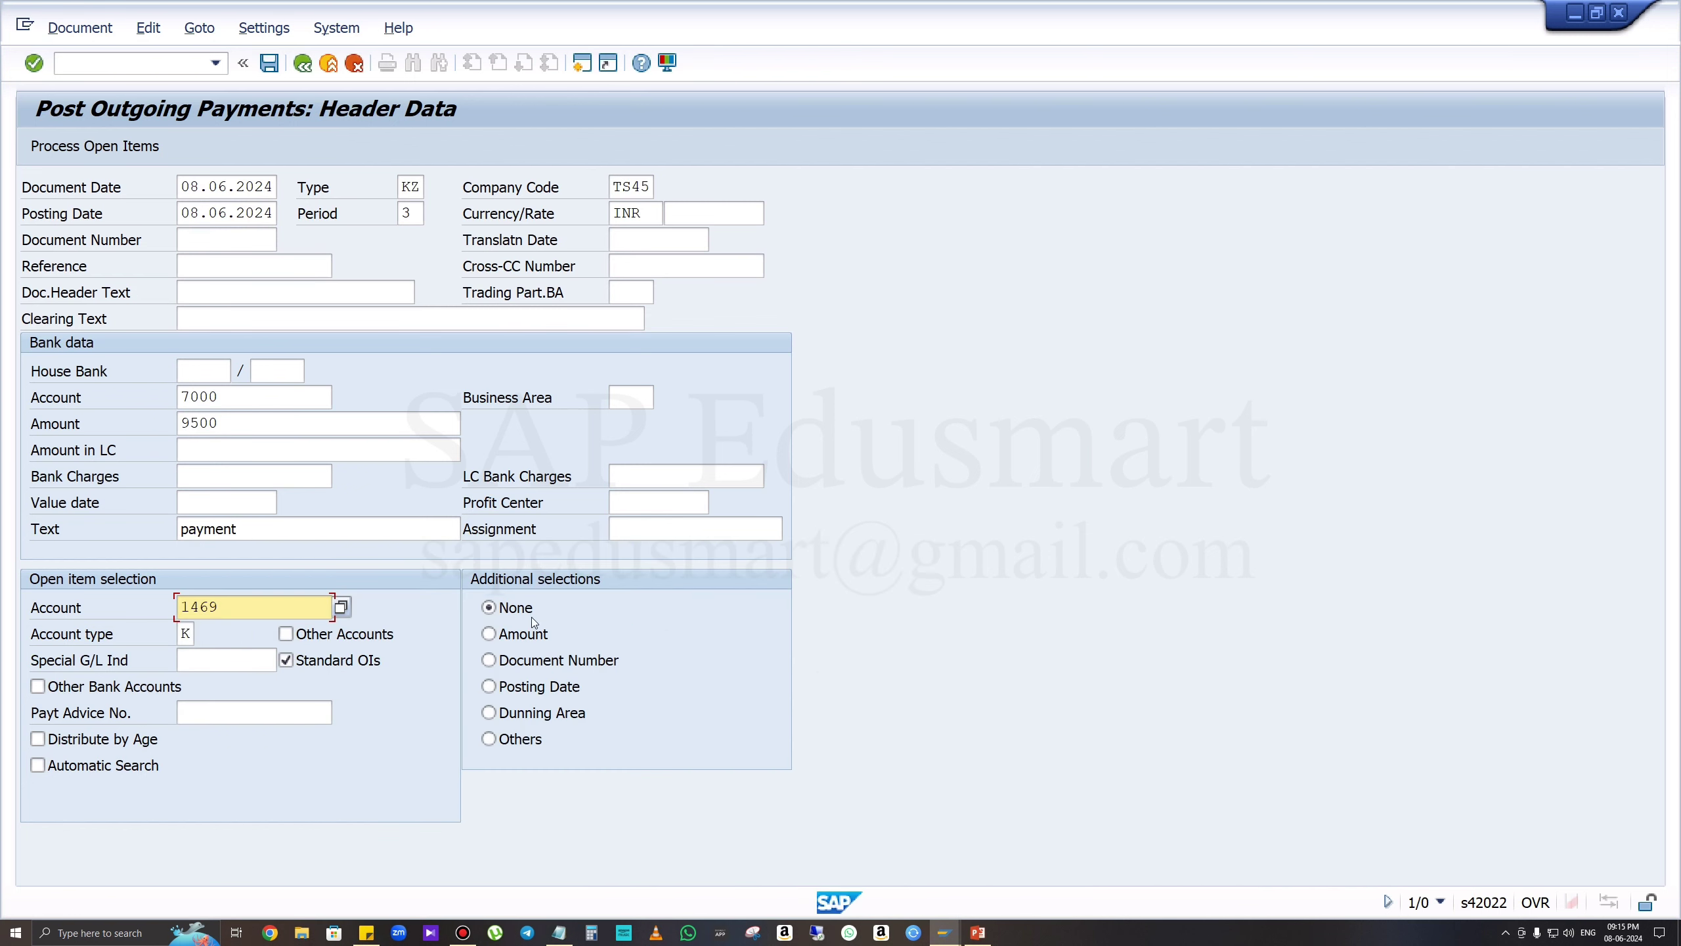
Process the vendor's open items and check the invoice's gross amount against its cash discount.
left_click(90, 158)
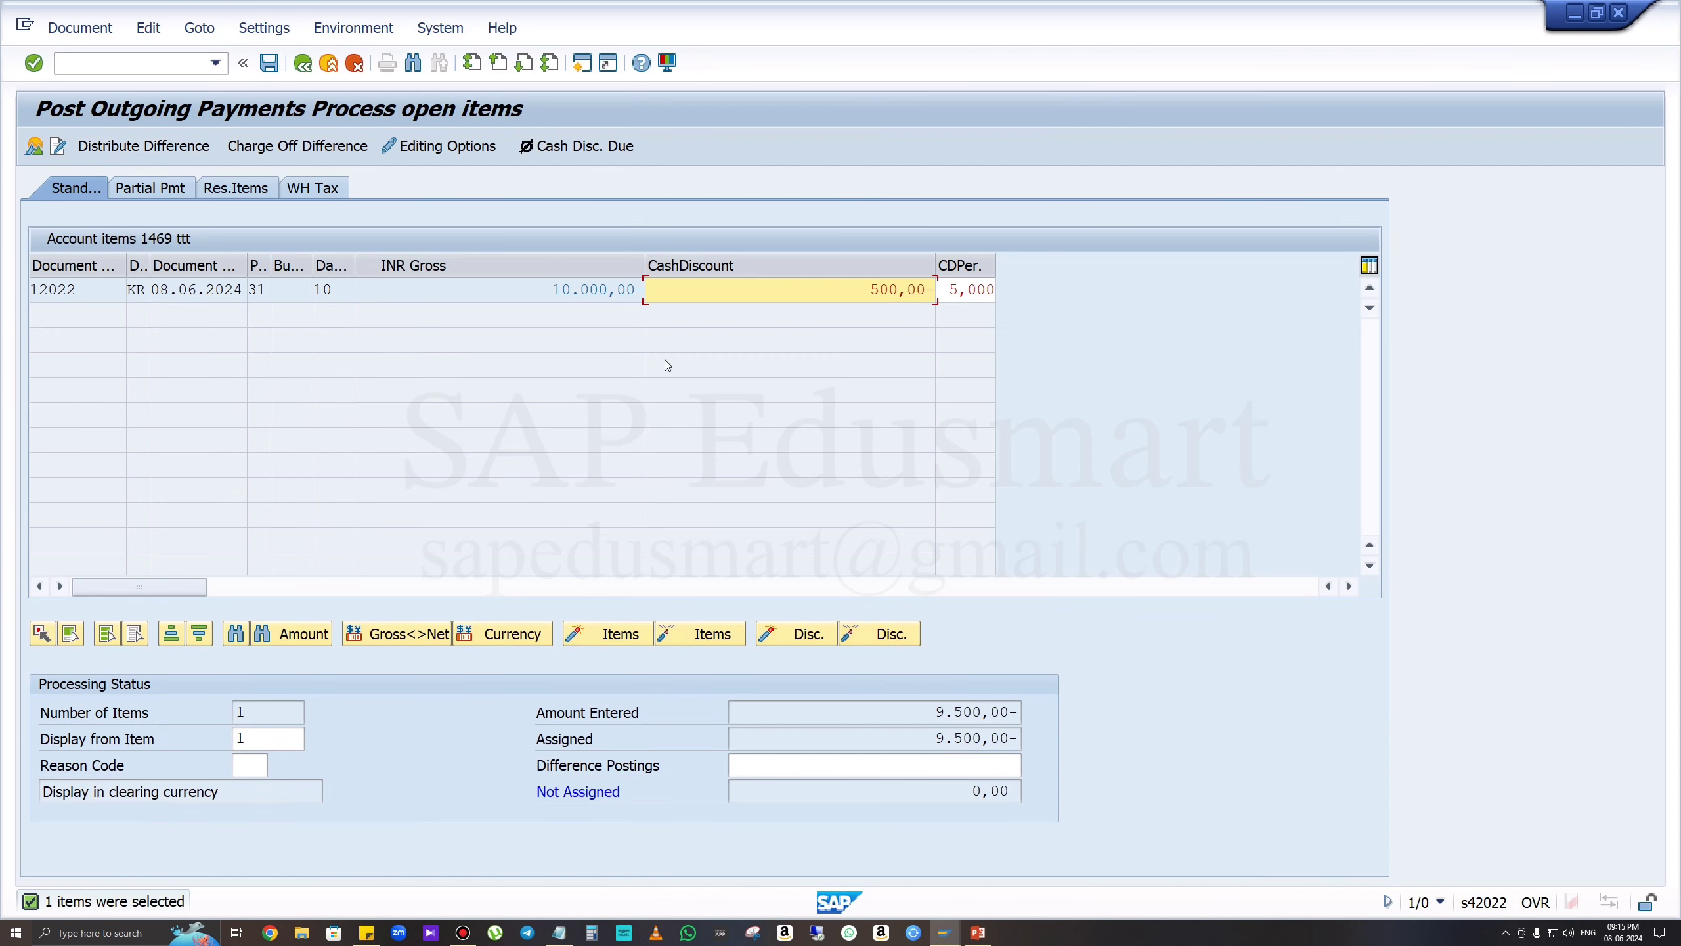
double_click(596, 290)
double_click(902, 290)
Simulate the outgoing payment document and examine the bank, discount received and vendor line item amounts.
left_click(80, 27)
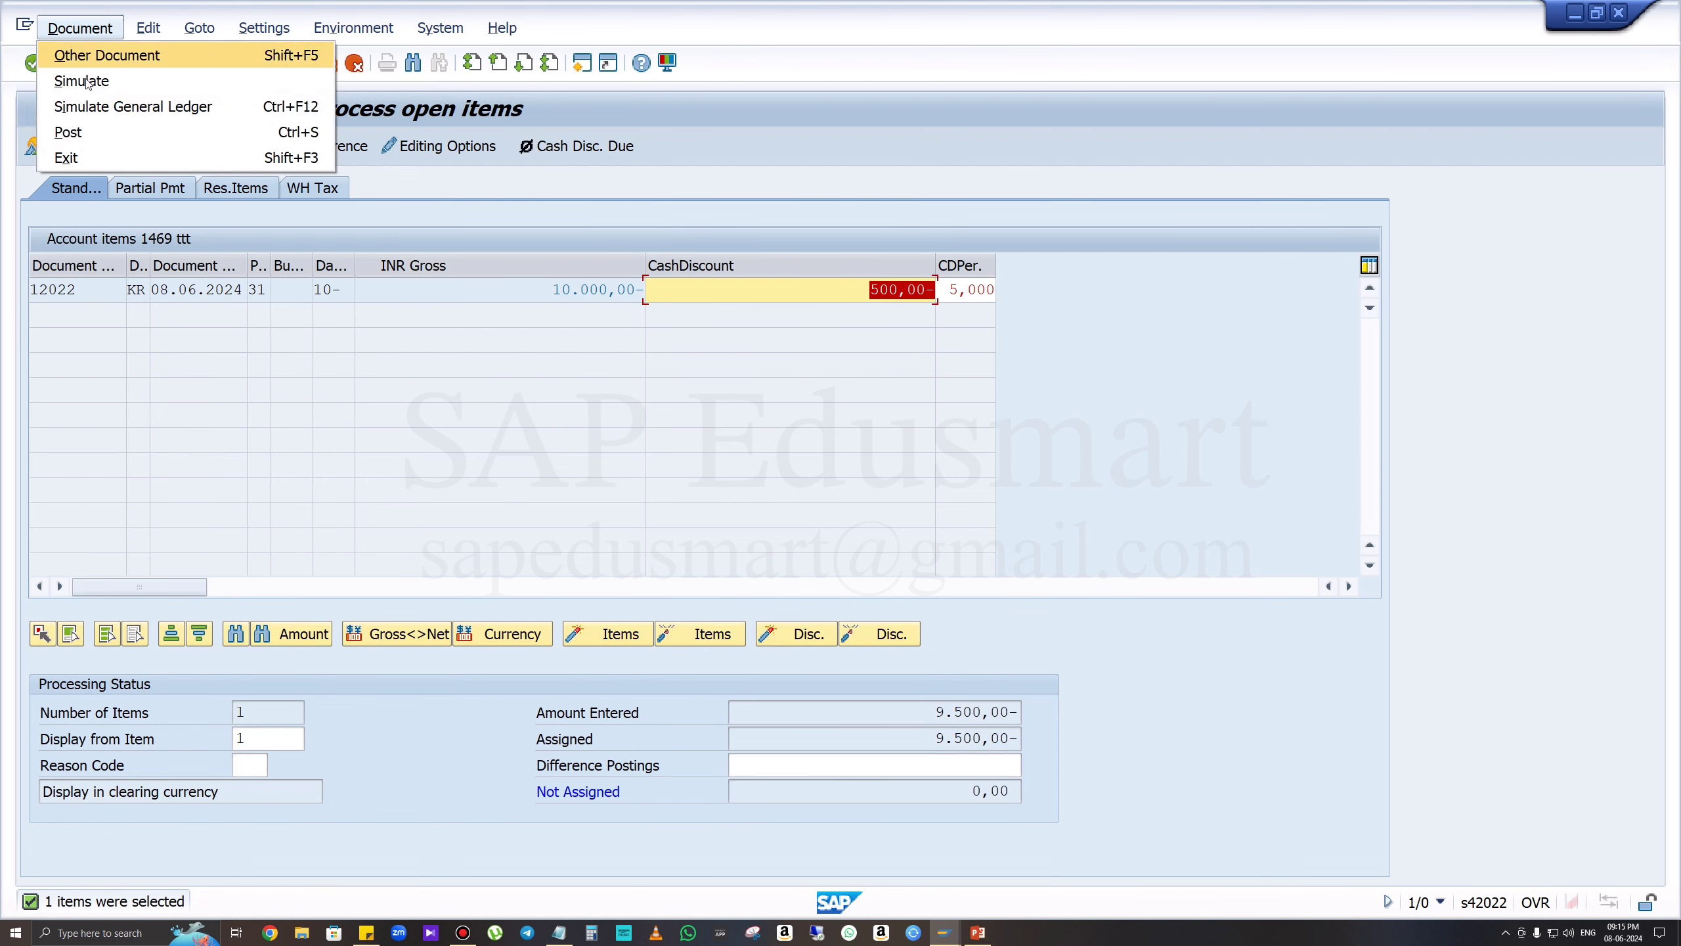
left_click(90, 82)
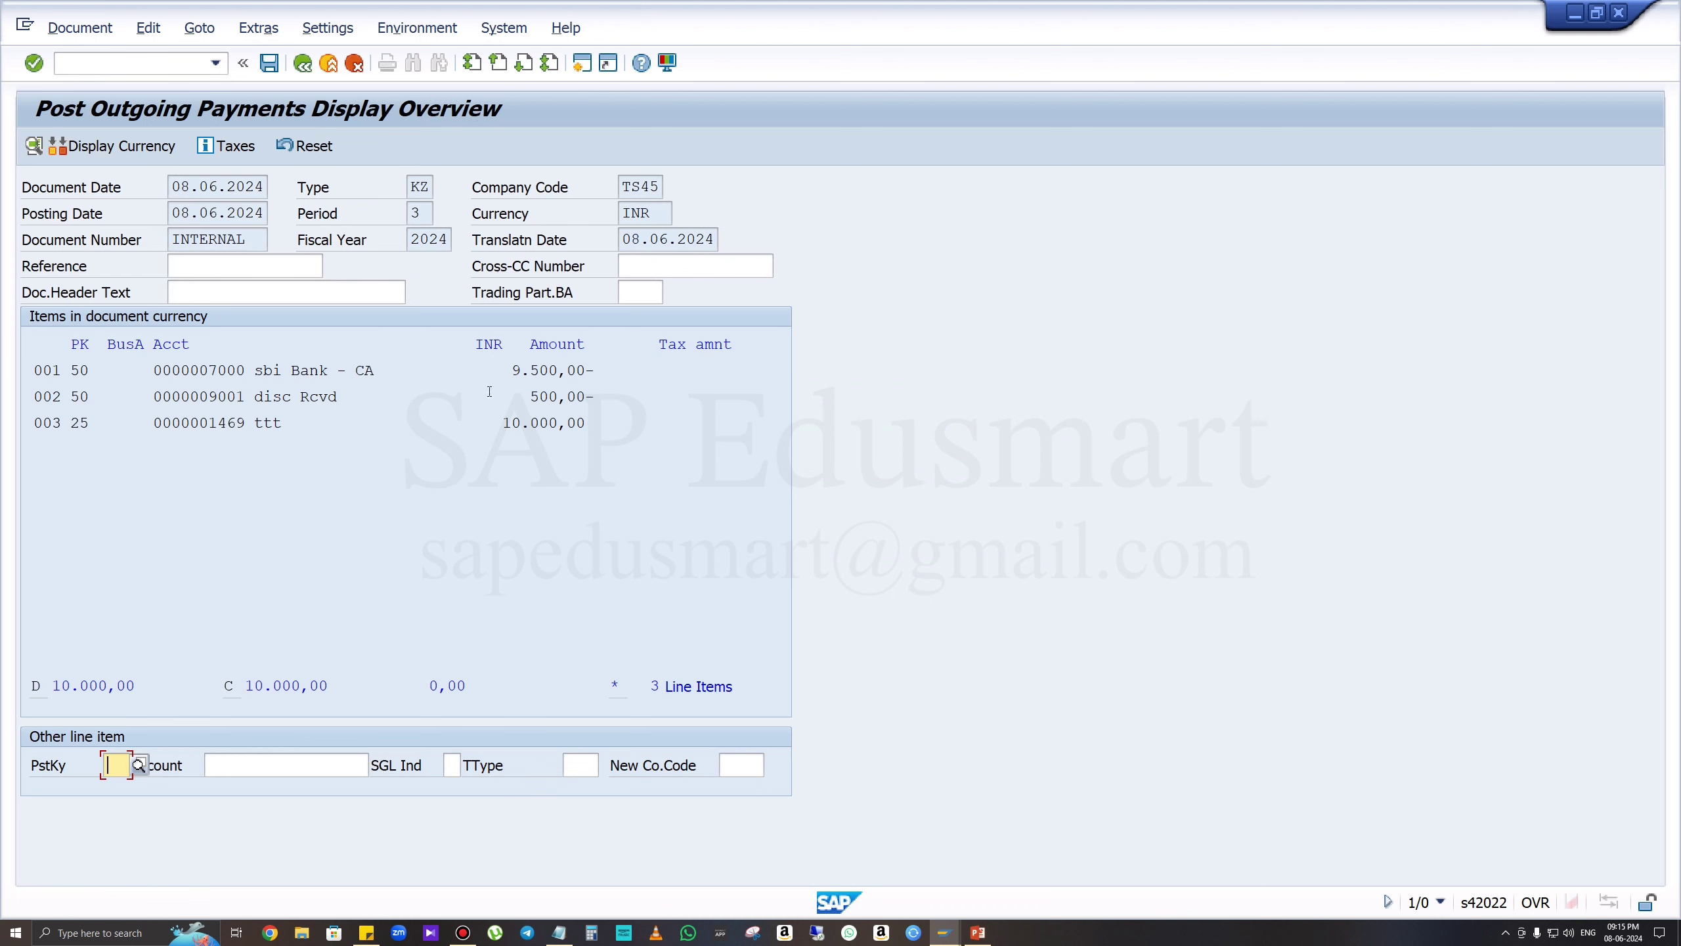
left_click_drag(503, 370, 595, 396)
left_click_drag(501, 422, 588, 422)
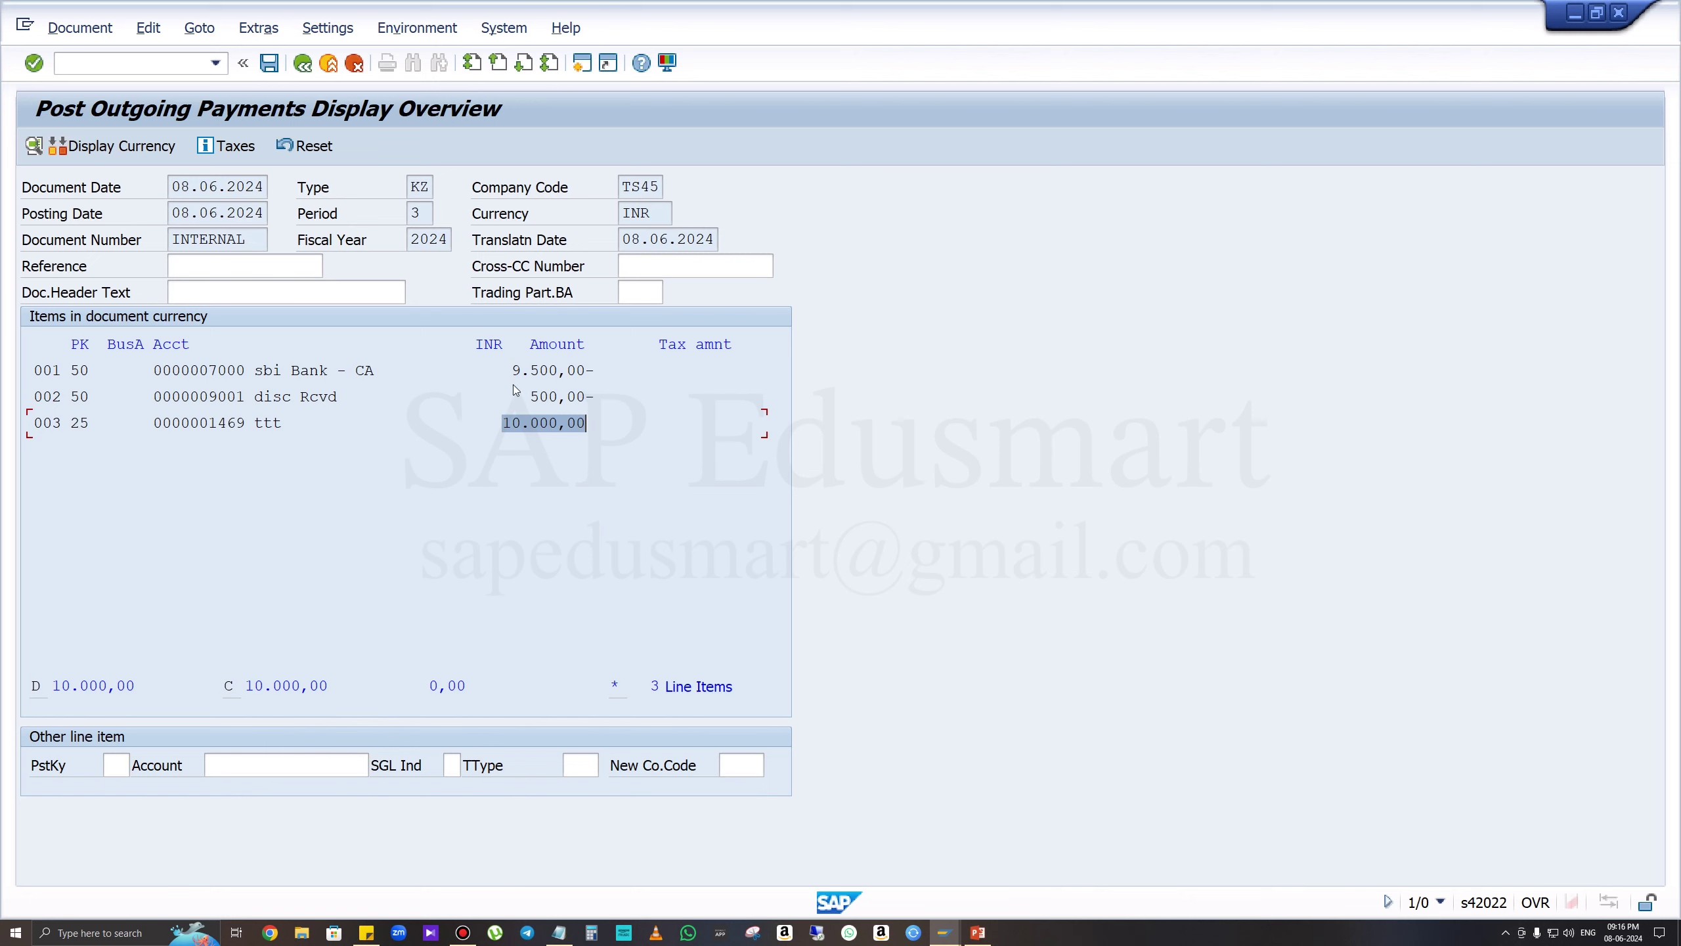
left_click_drag(531, 397, 594, 397)
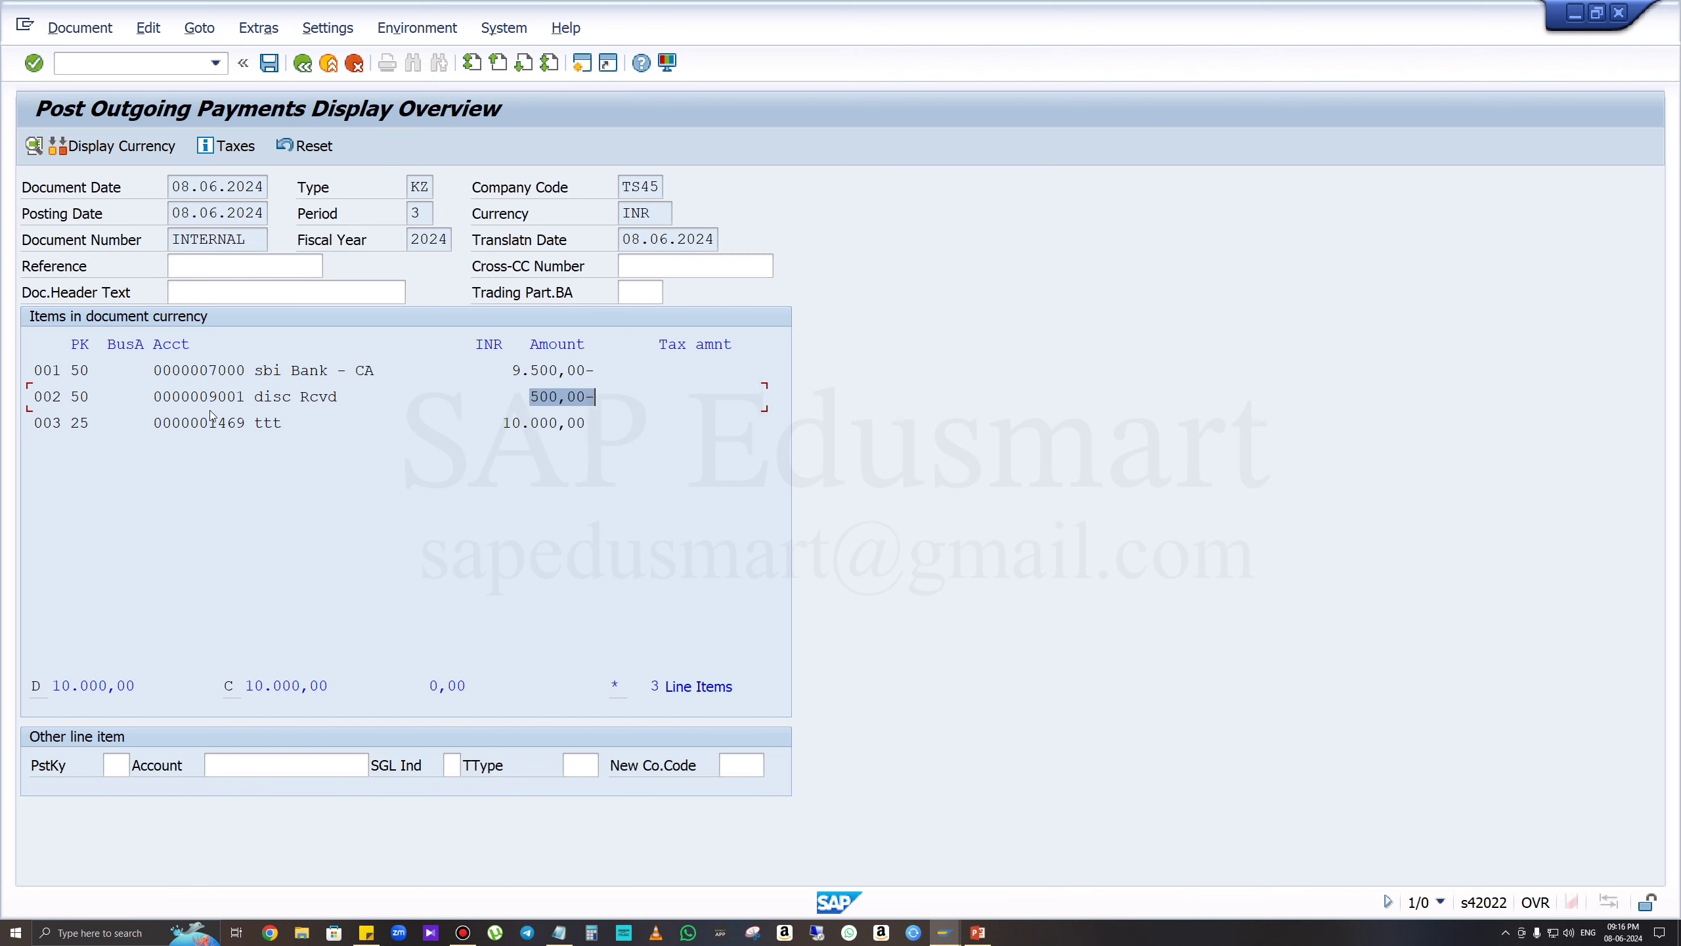
Examine the discount received line item and discard the simulated outgoing payment document.
left_click_drag(356, 397, 32, 400)
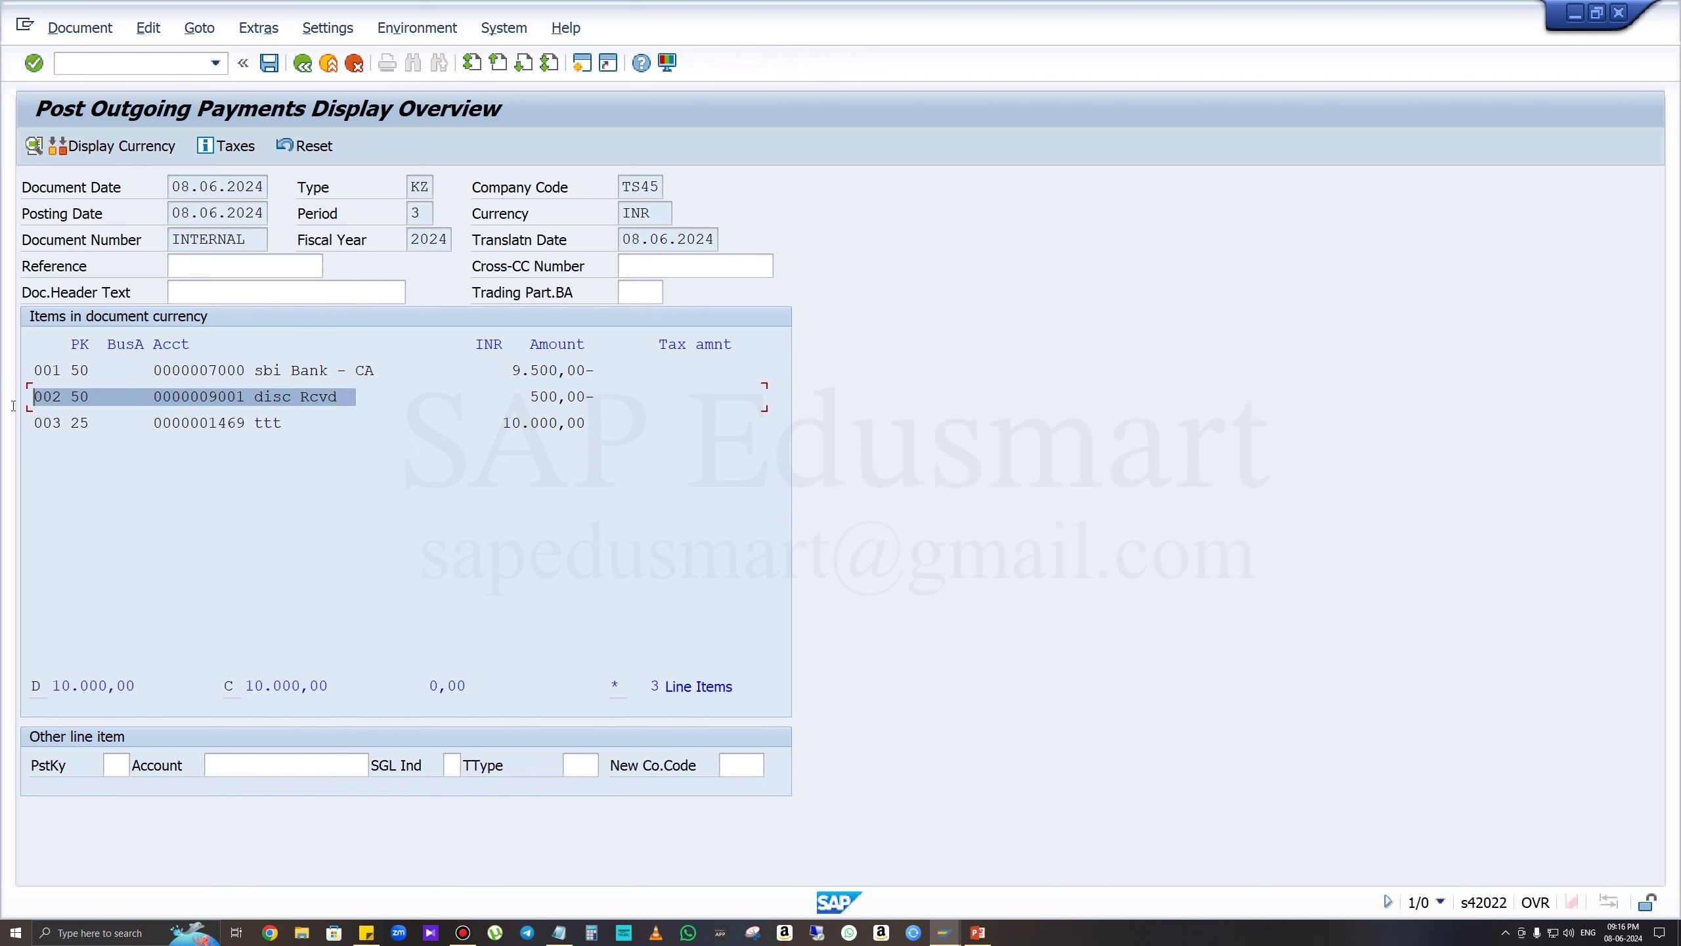
left_click(354, 64)
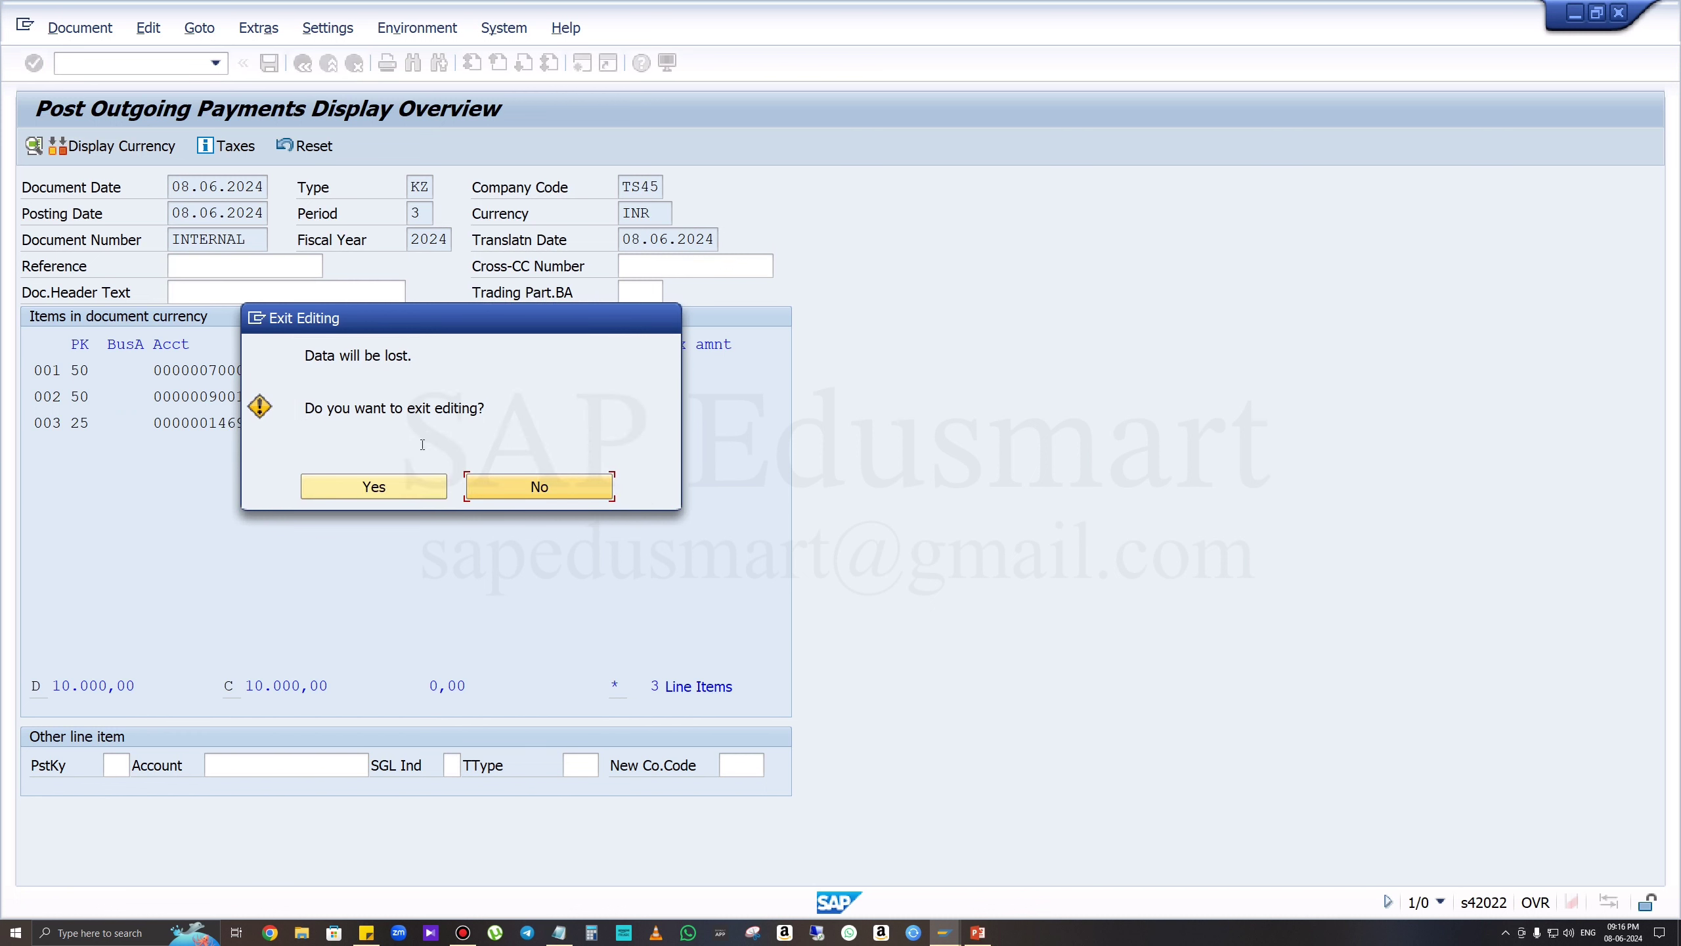
left_click(415, 478)
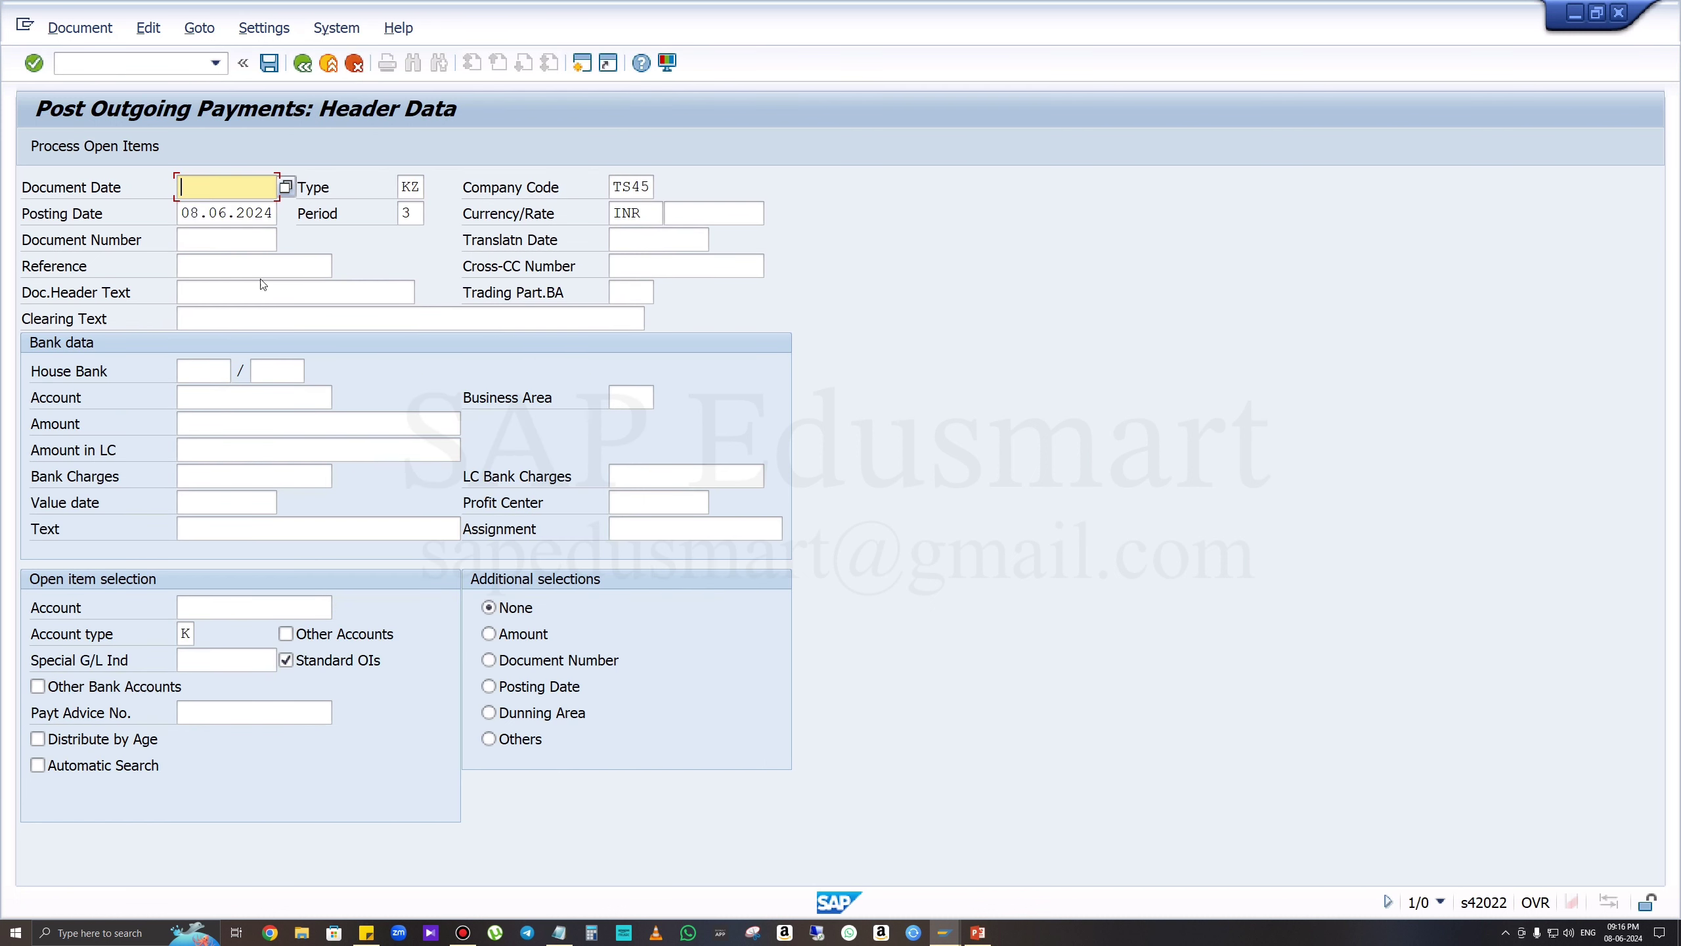
Set the document date to 08.06.2024, choose the Sbi Bank - CA G/L account and enter 9490 as the payment amount.
key("BackSpace")
left_click(221, 212)
left_click(234, 394)
key("BackSpace")
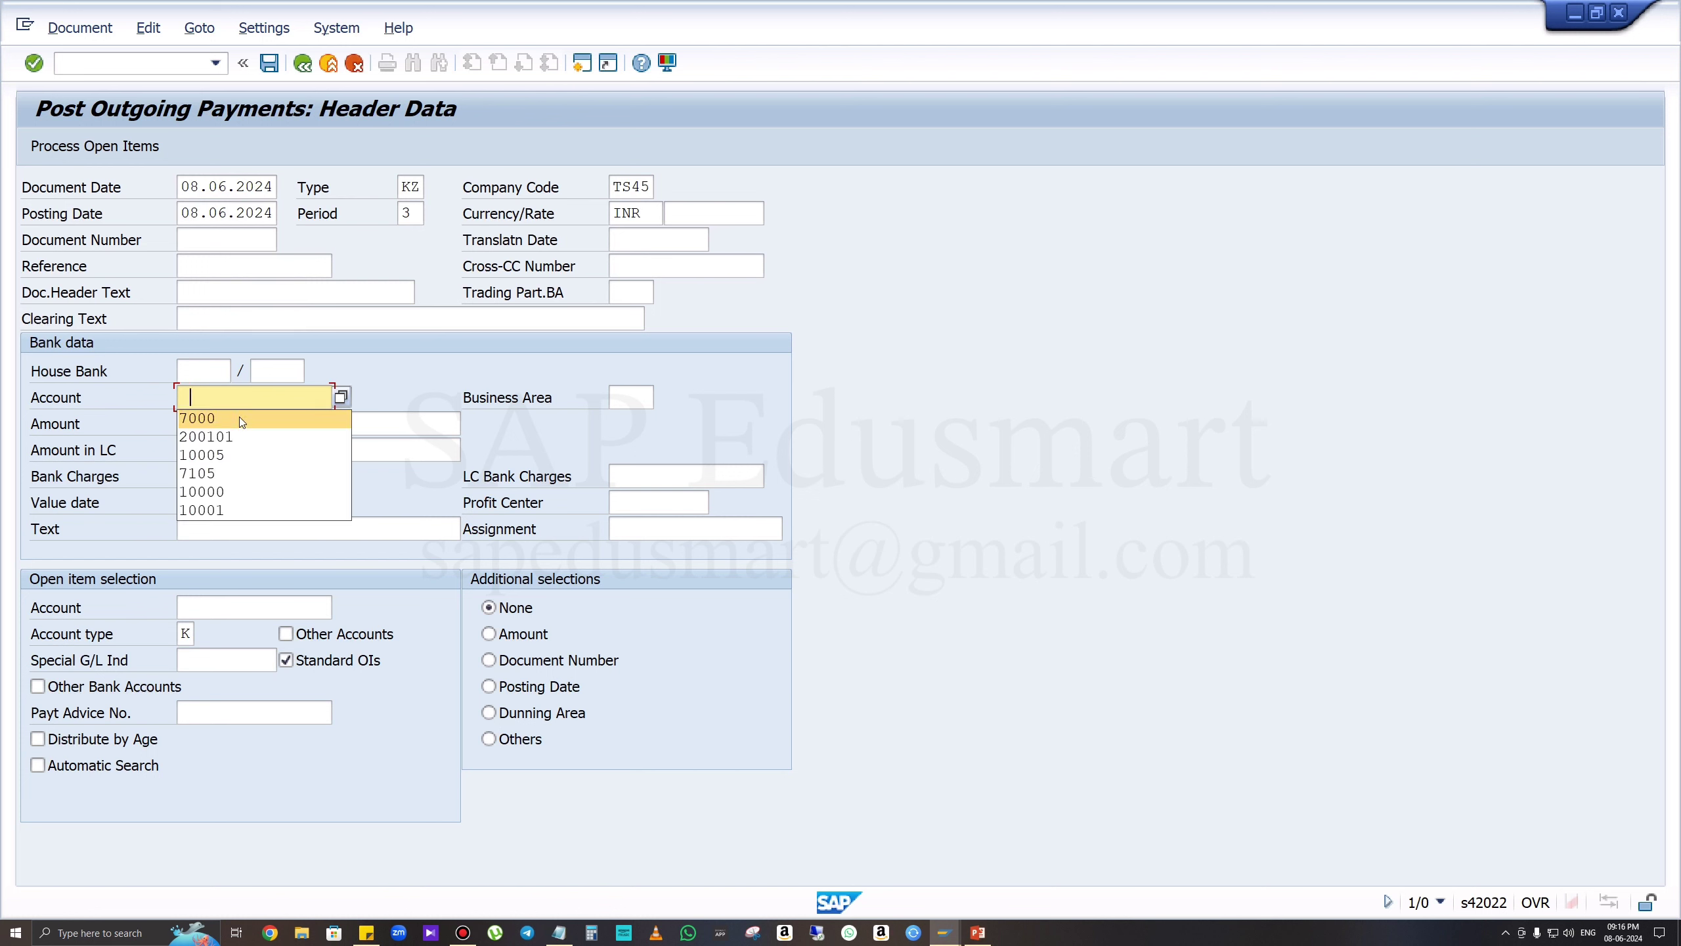
left_click(239, 418)
left_click(234, 421)
left_click(234, 422)
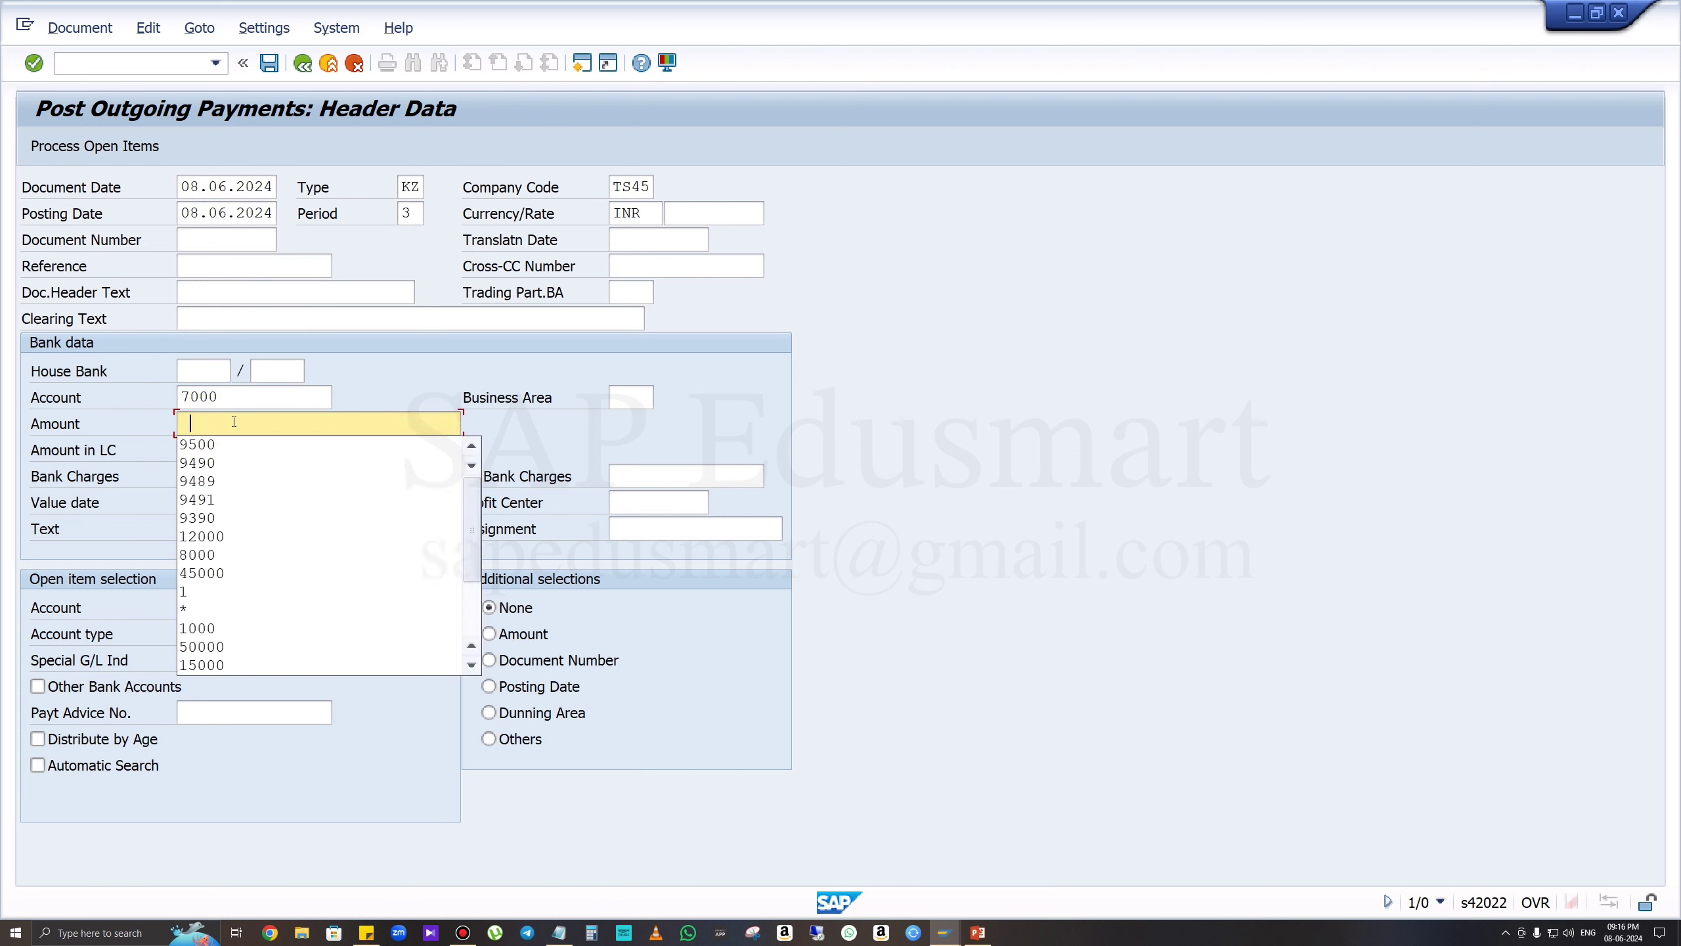
left_click(239, 462)
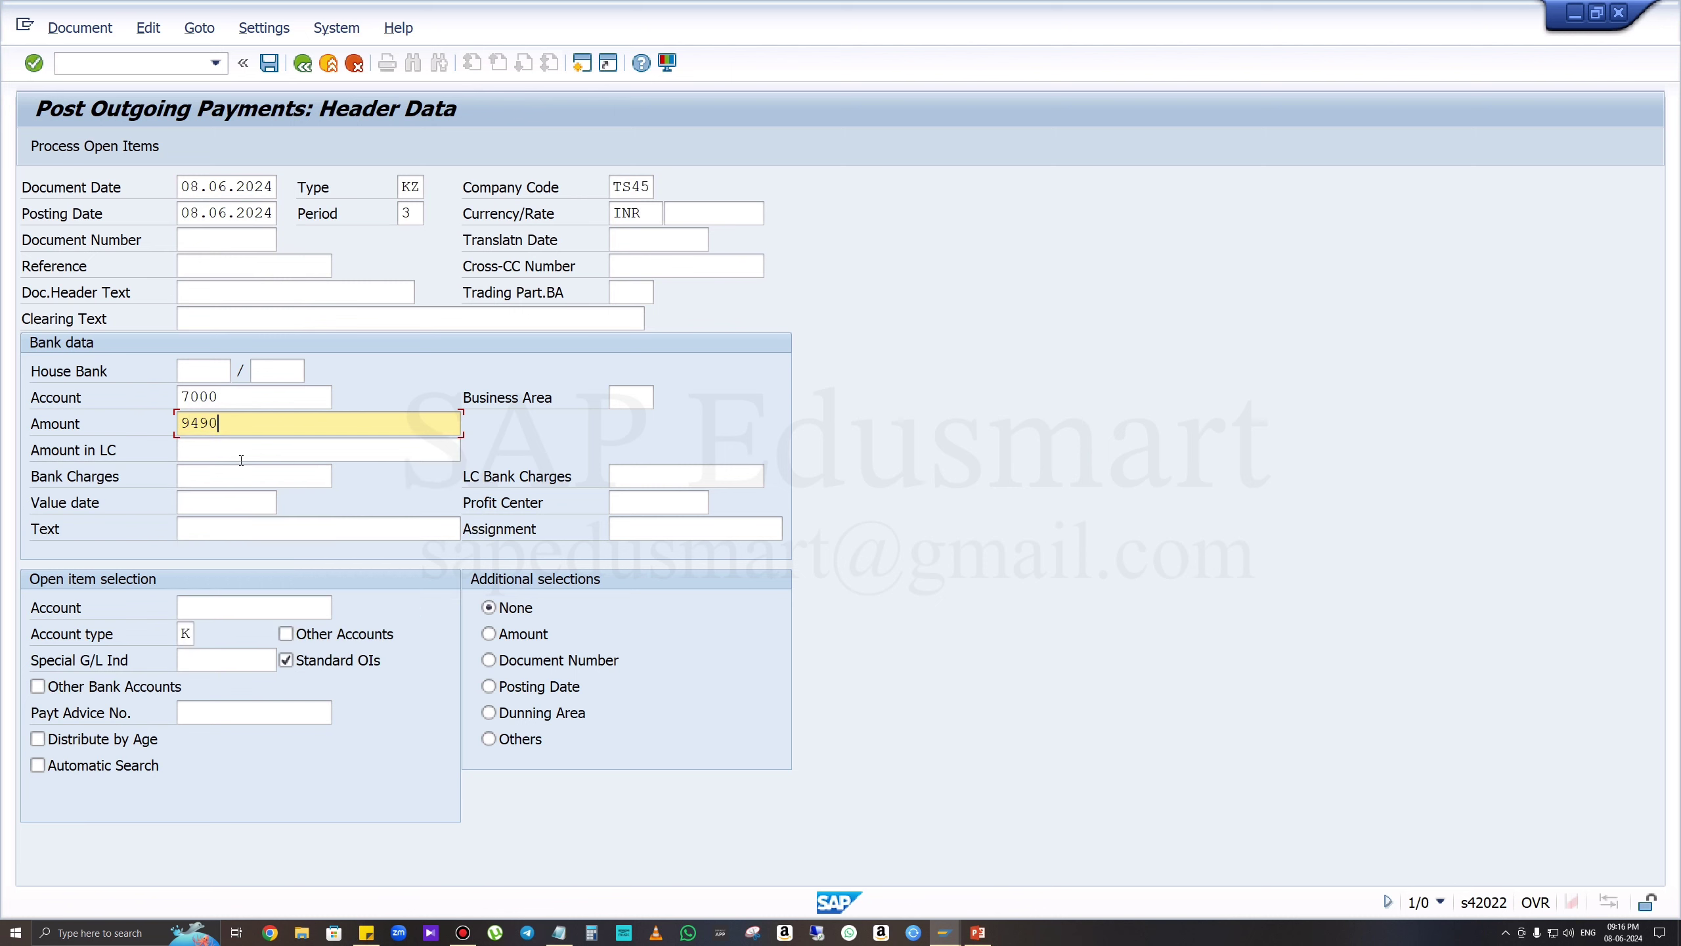
Set the bank item text to payment and choose supplier TTT's account for open item selection.
left_click(254, 537)
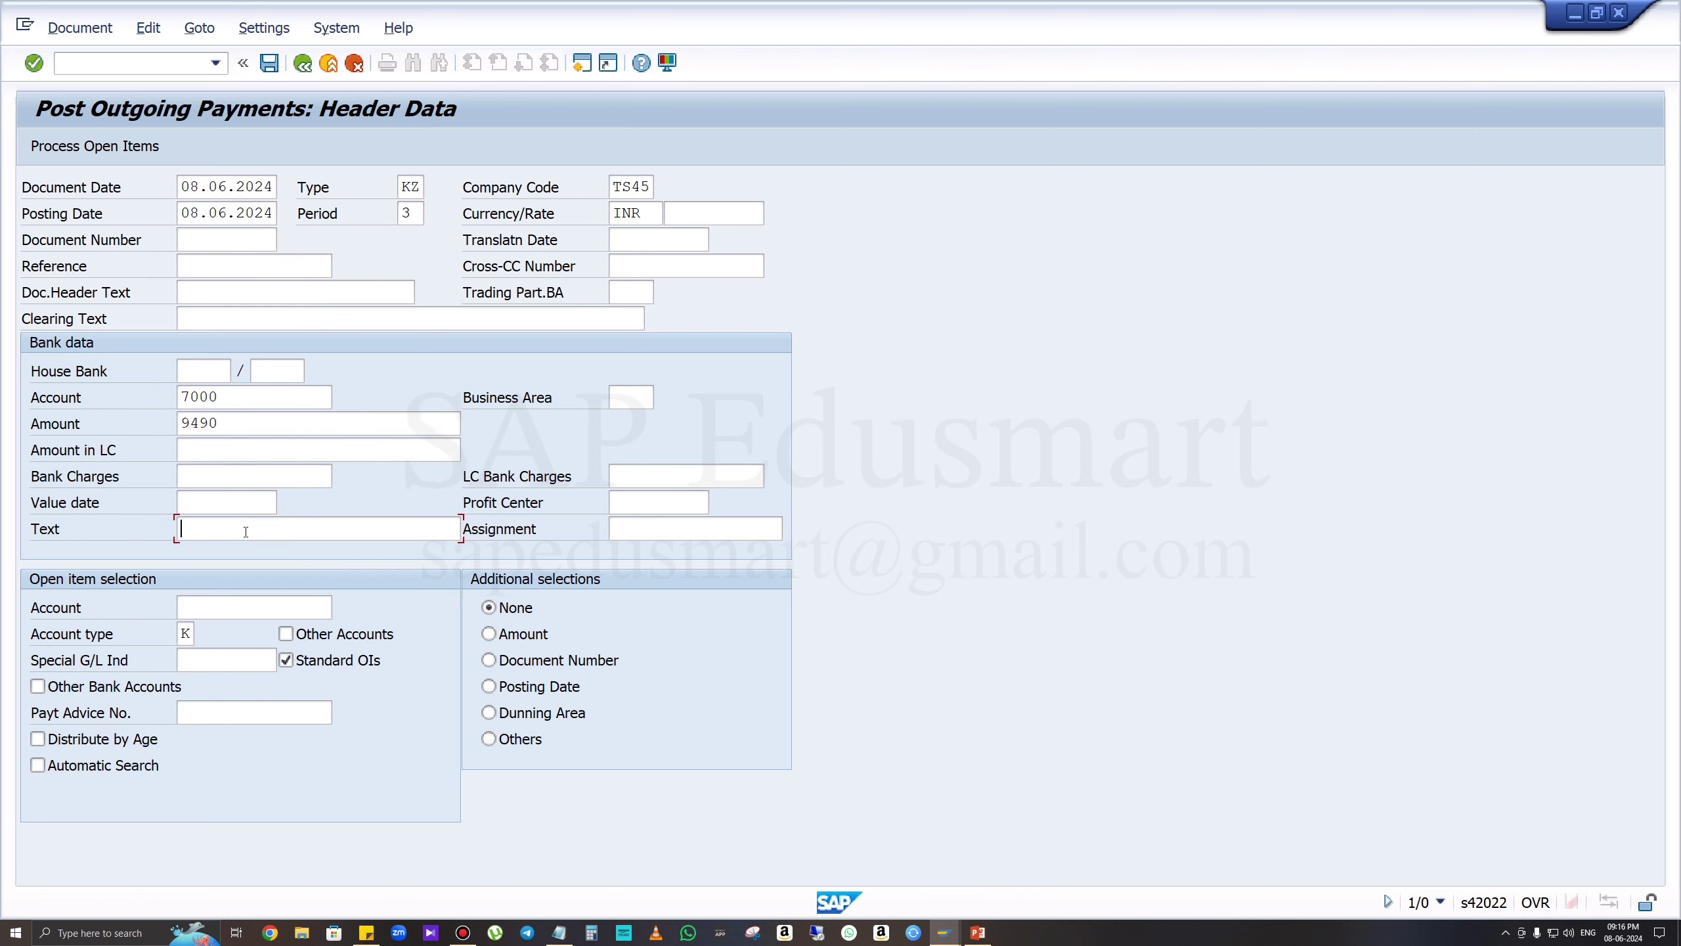
left_click(243, 555)
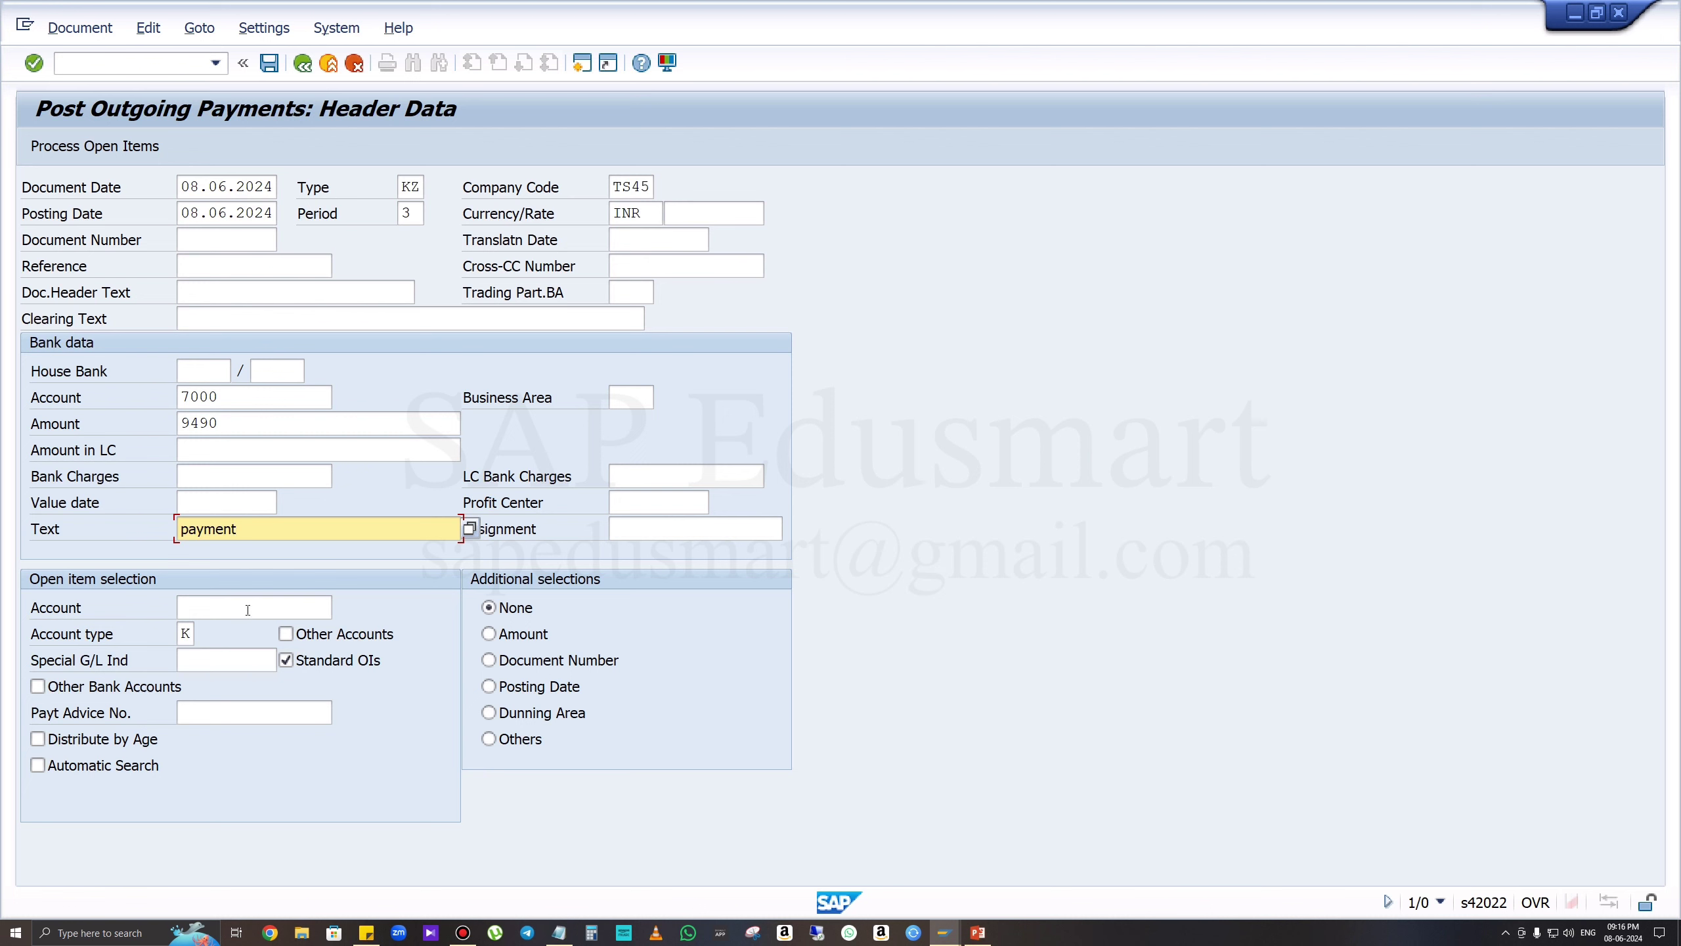
left_click(247, 610)
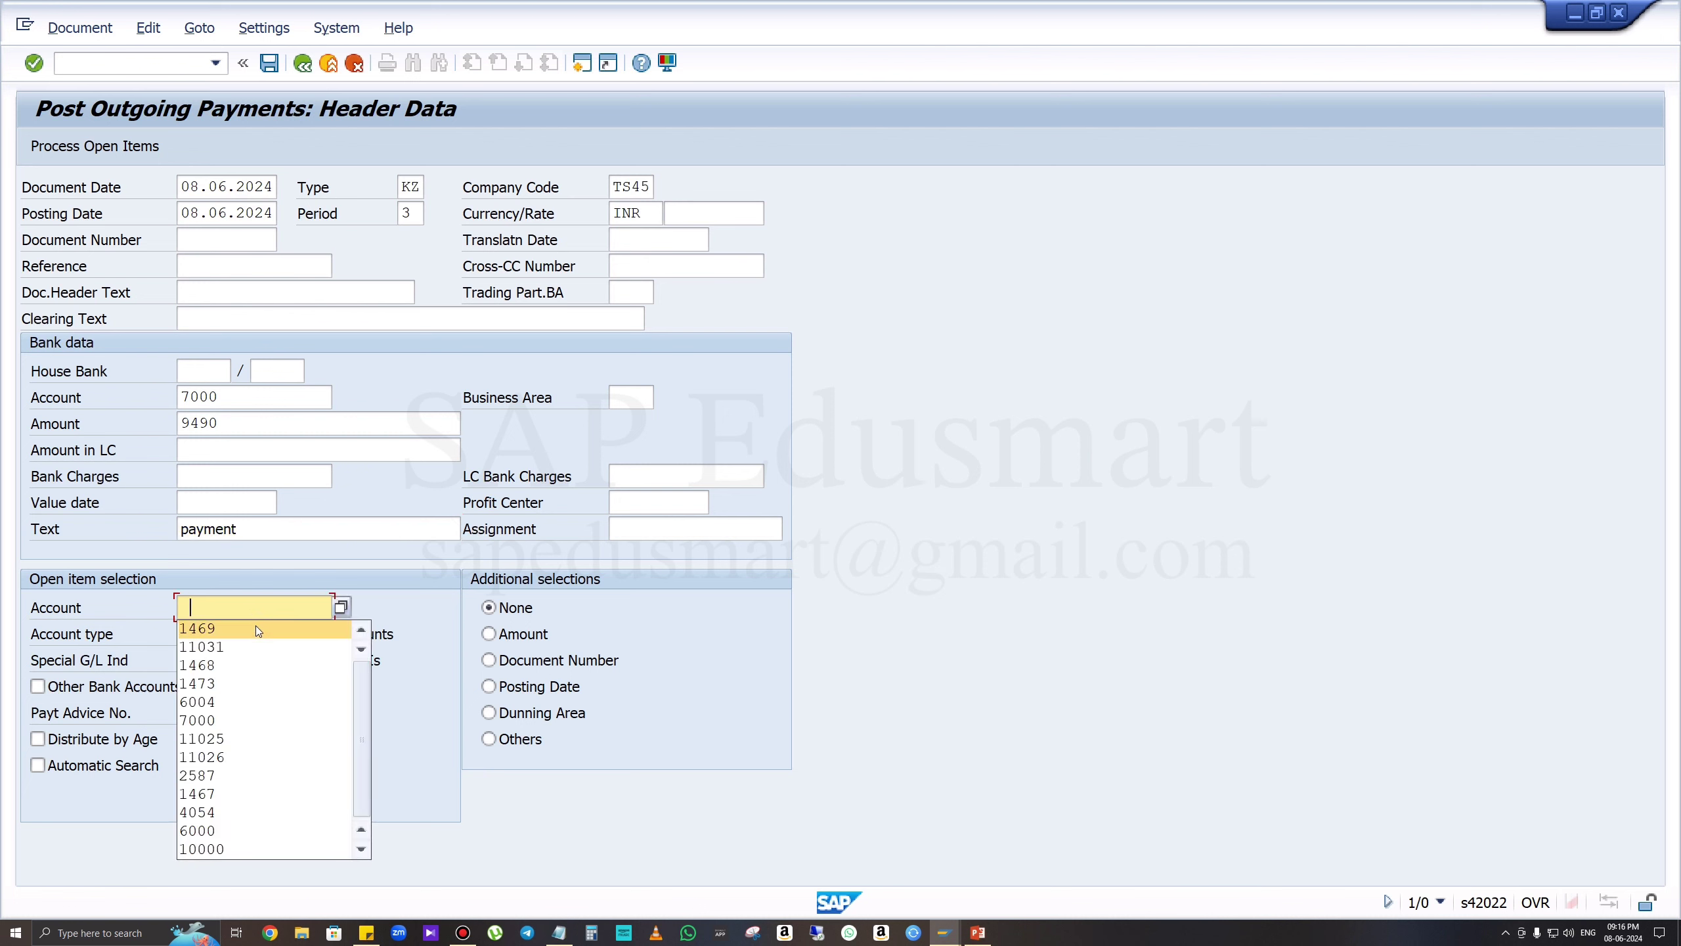
left_click(255, 628)
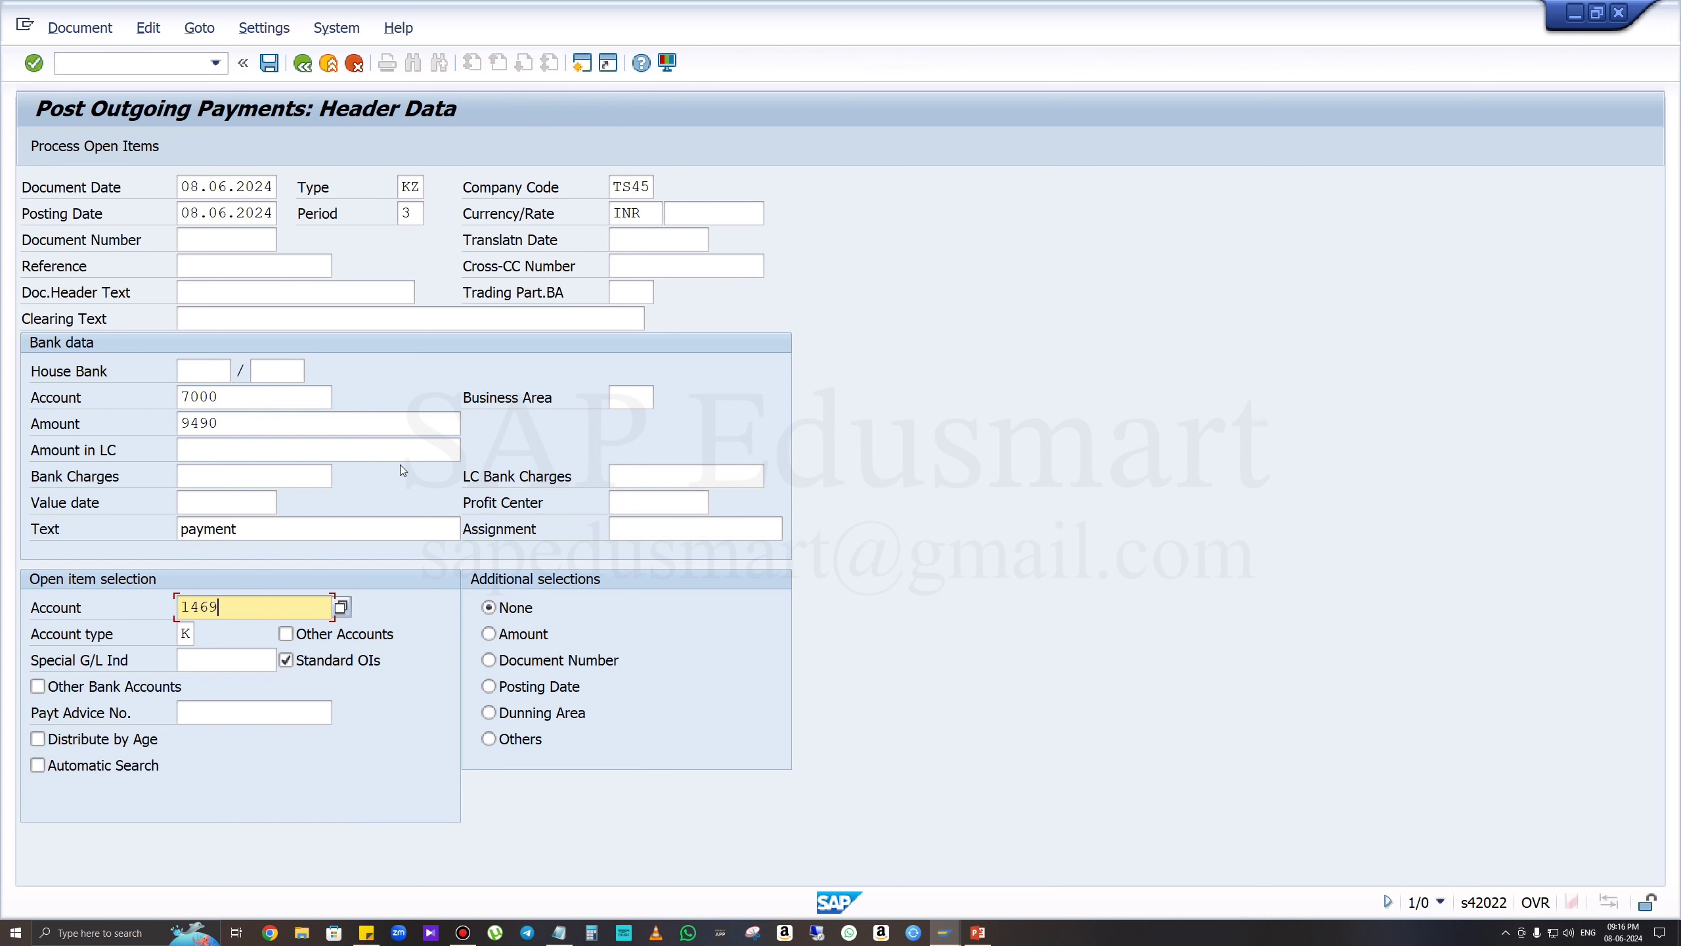
Process the vendor's open items, checking the unassigned amount, and simulate the payment document to examine the discount received.
key("Return")
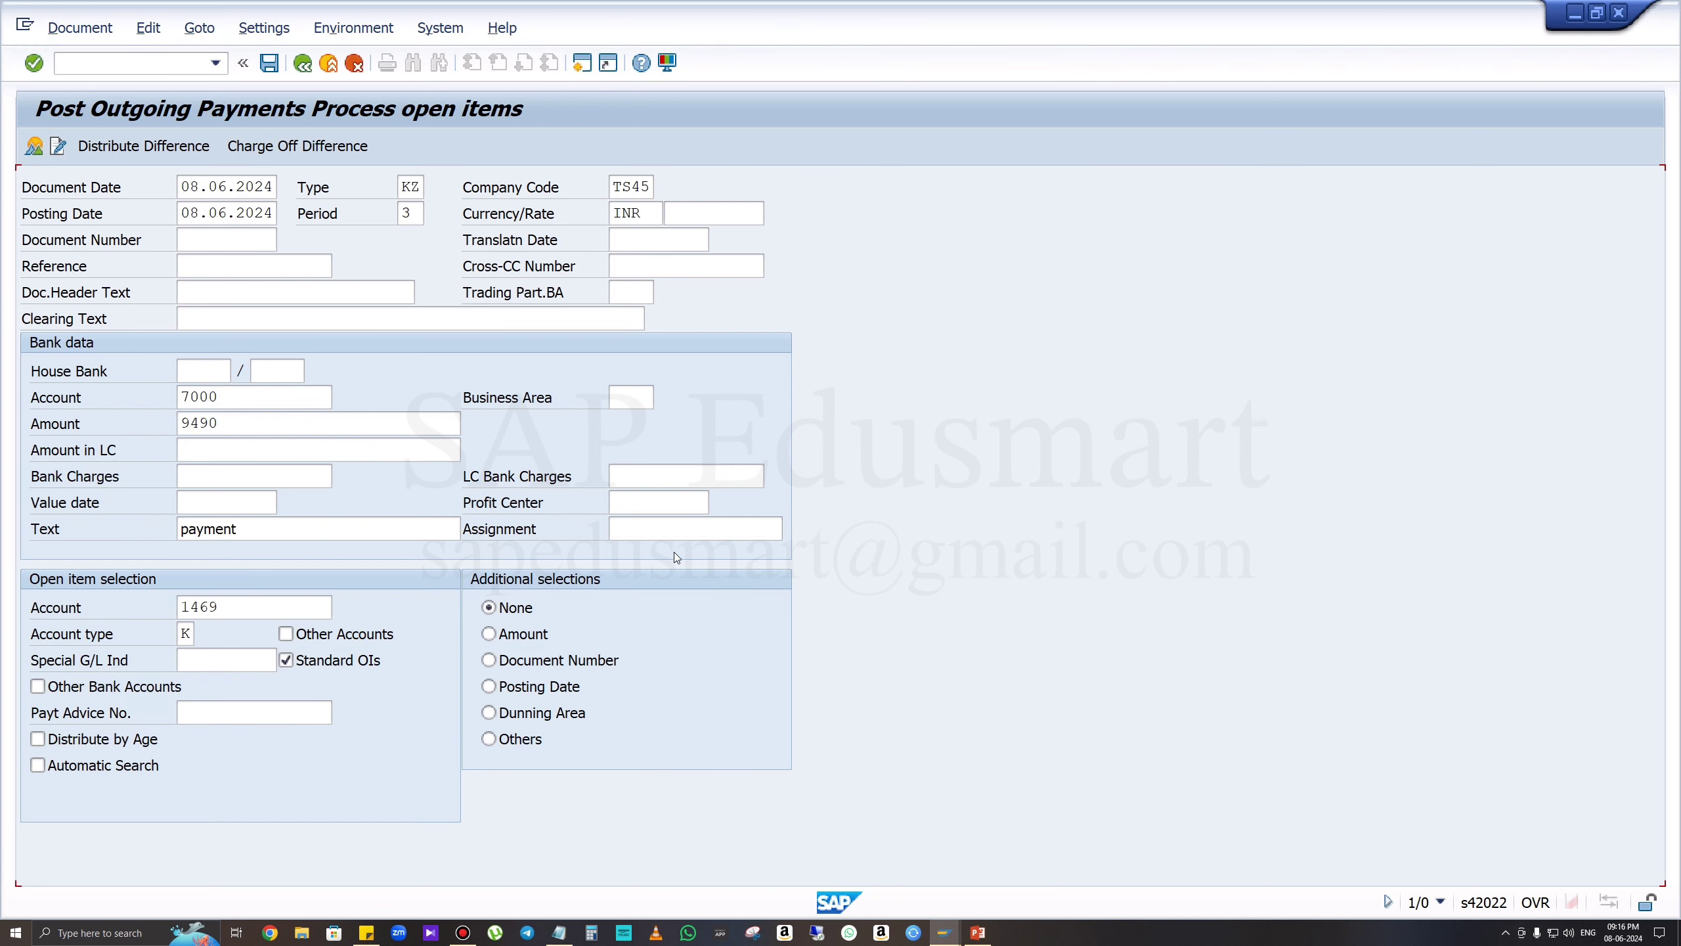
left_click_drag(959, 795, 1019, 798)
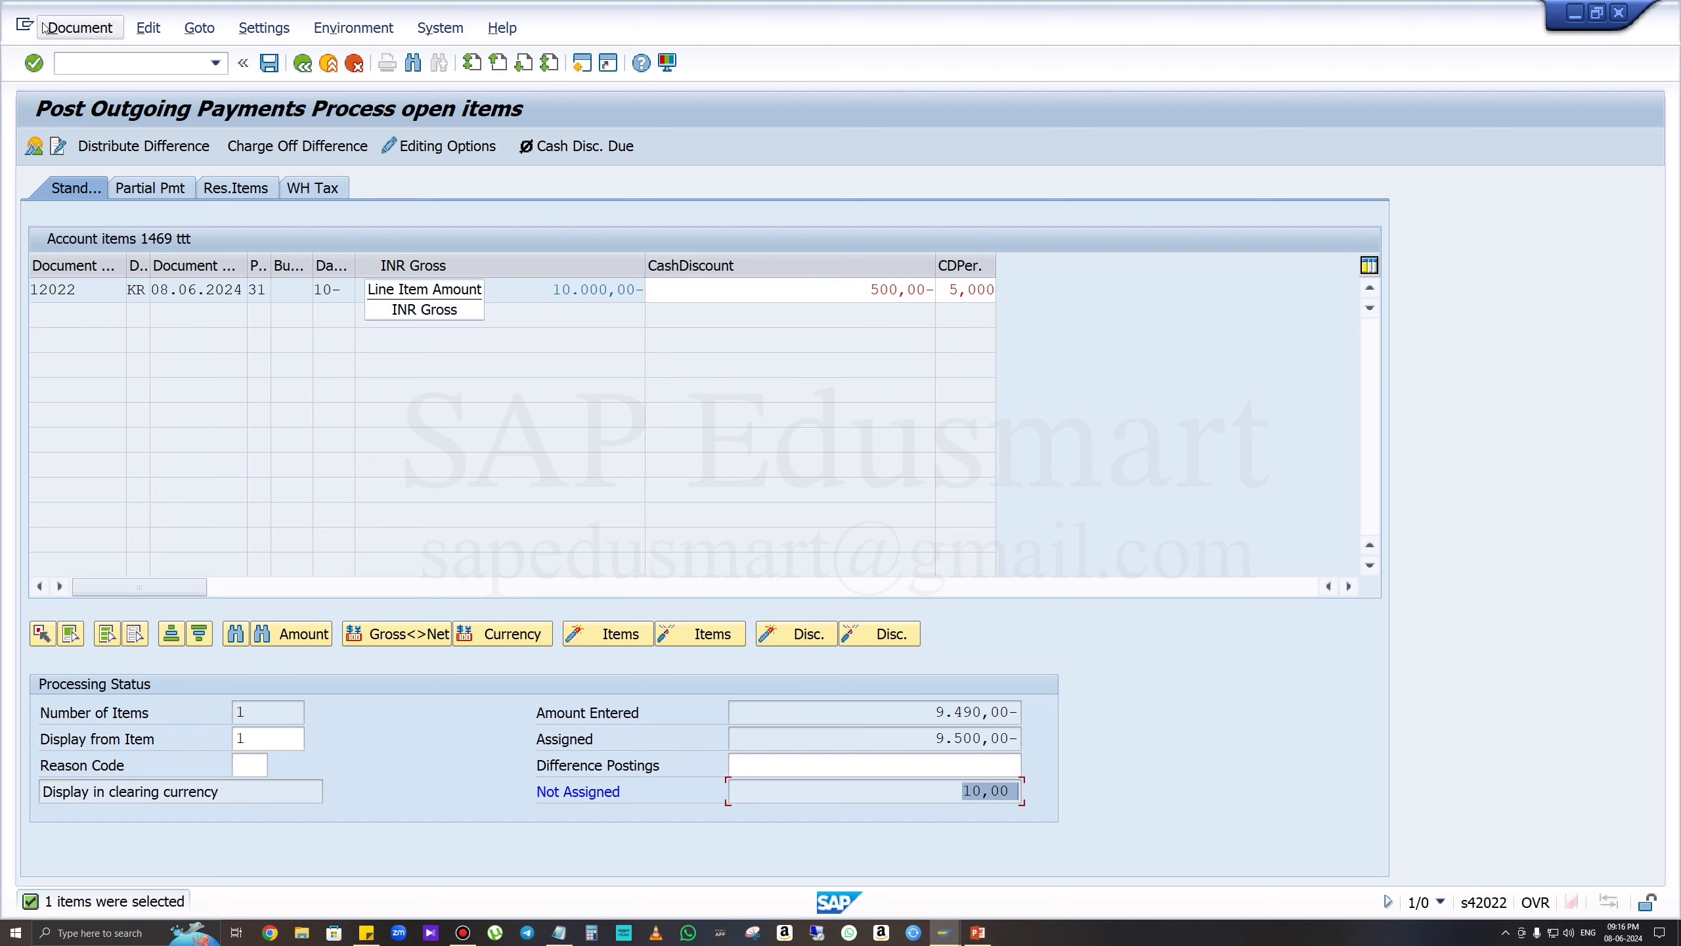
left_click(79, 27)
left_click(124, 84)
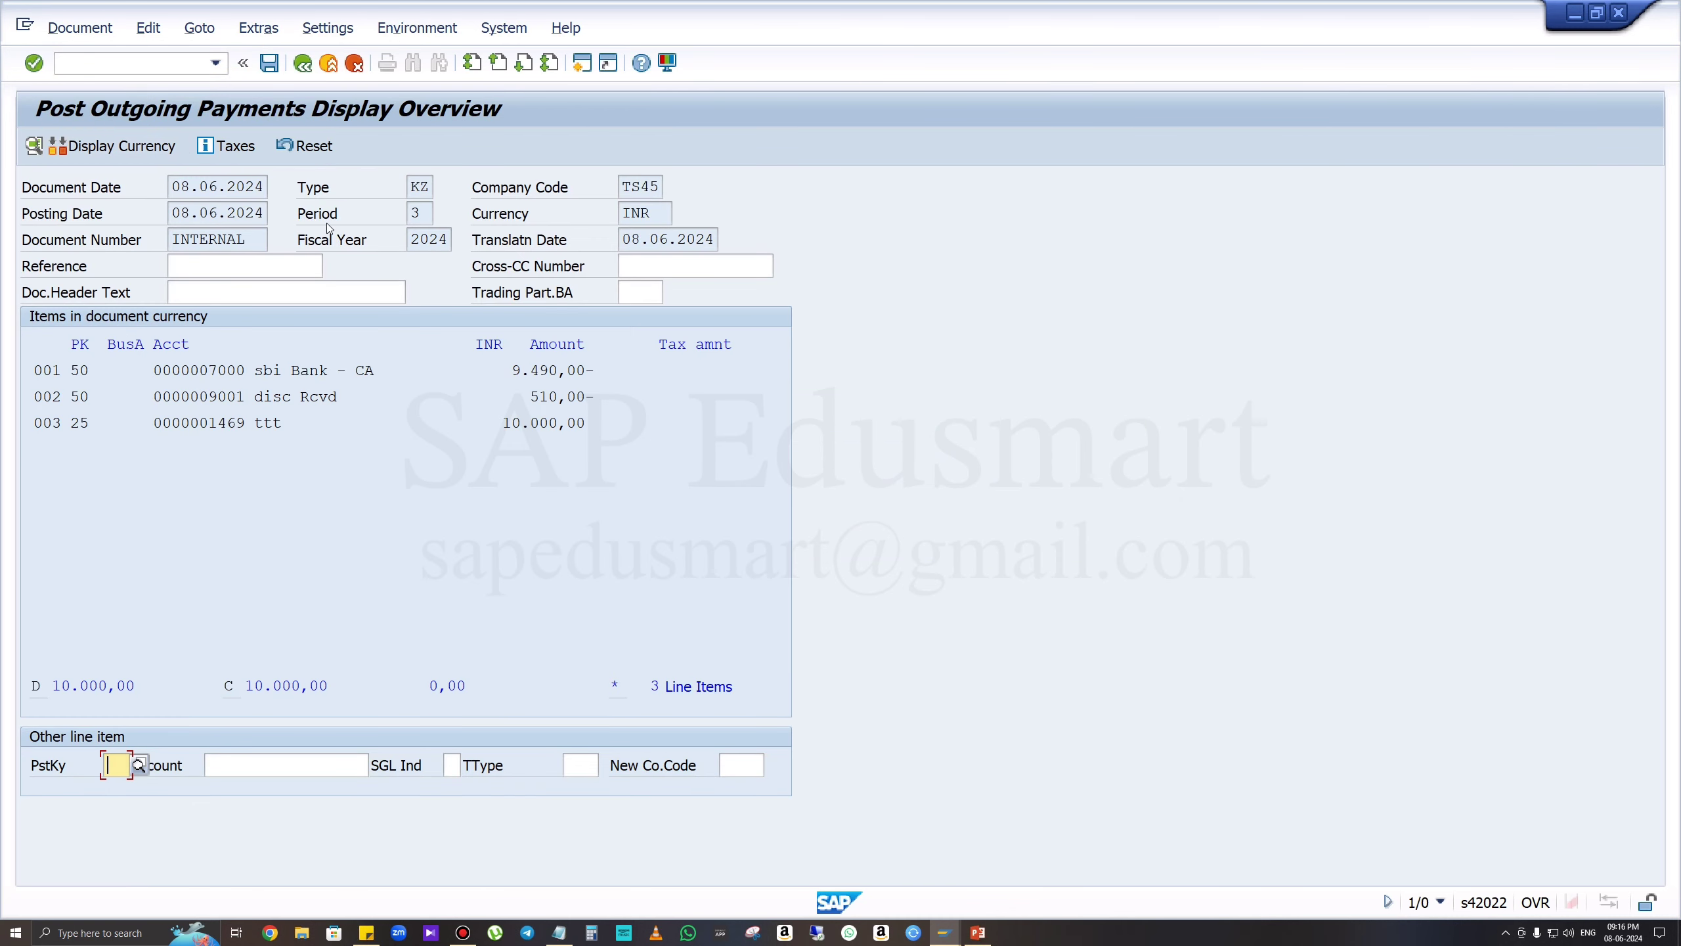
left_click_drag(523, 398, 589, 402)
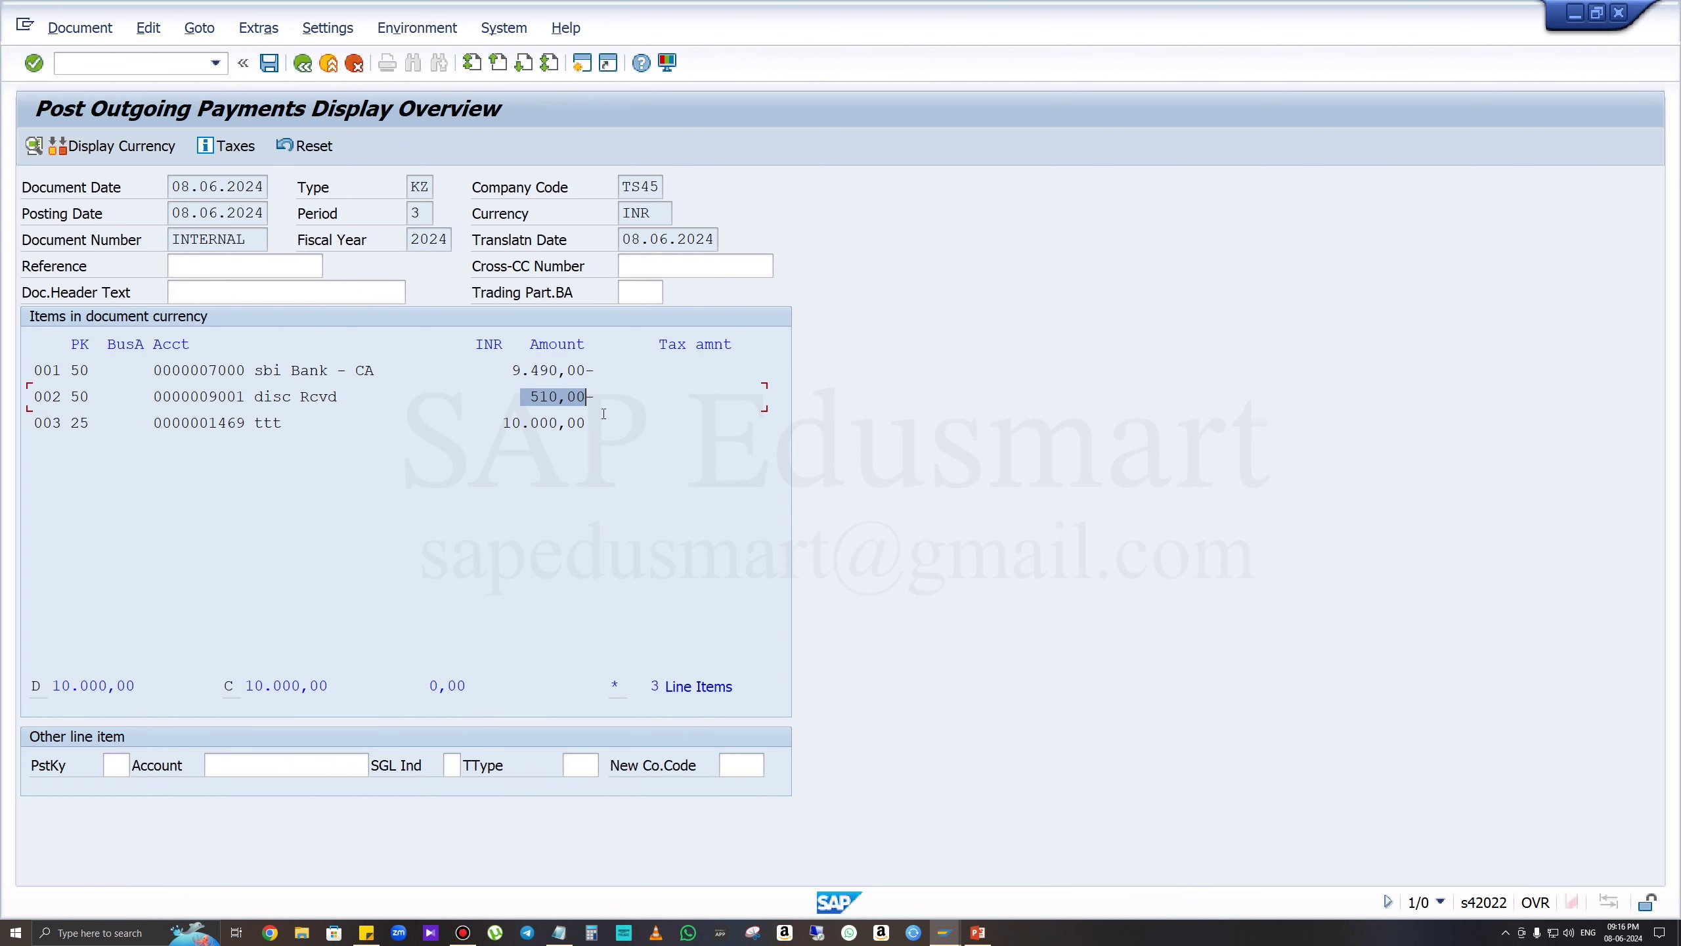
Open transaction OBA4 in a new session and display the details of tolerance group TS45 for company code TS45.
left_click(580, 66)
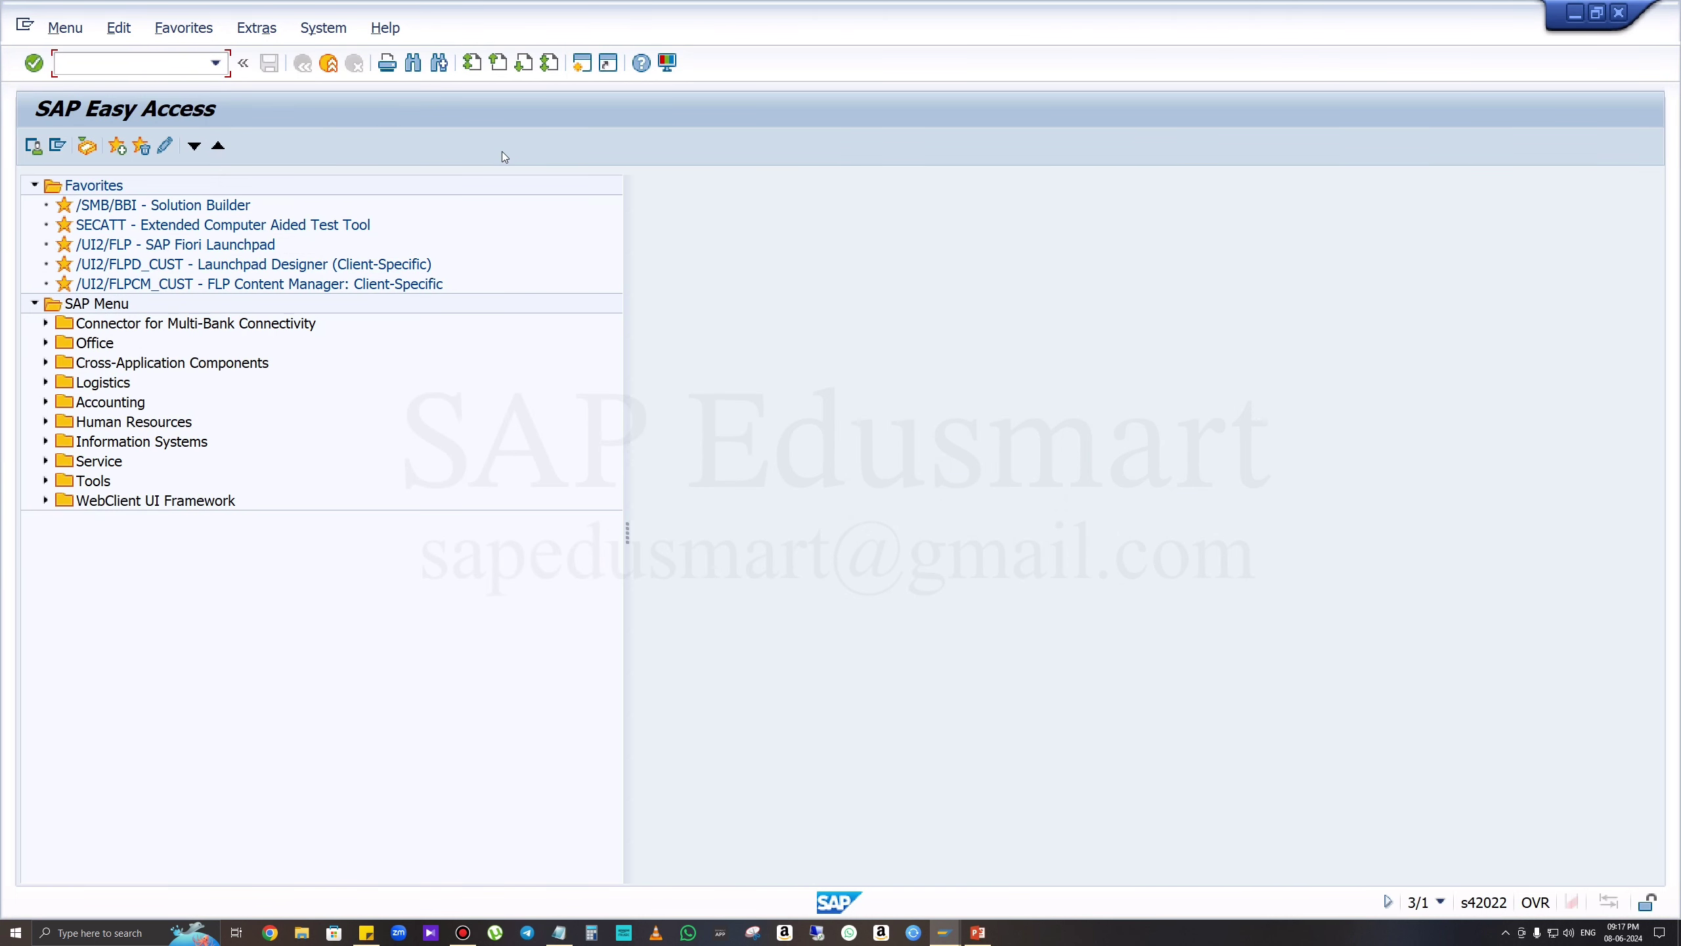
type("oba4")
key("Return")
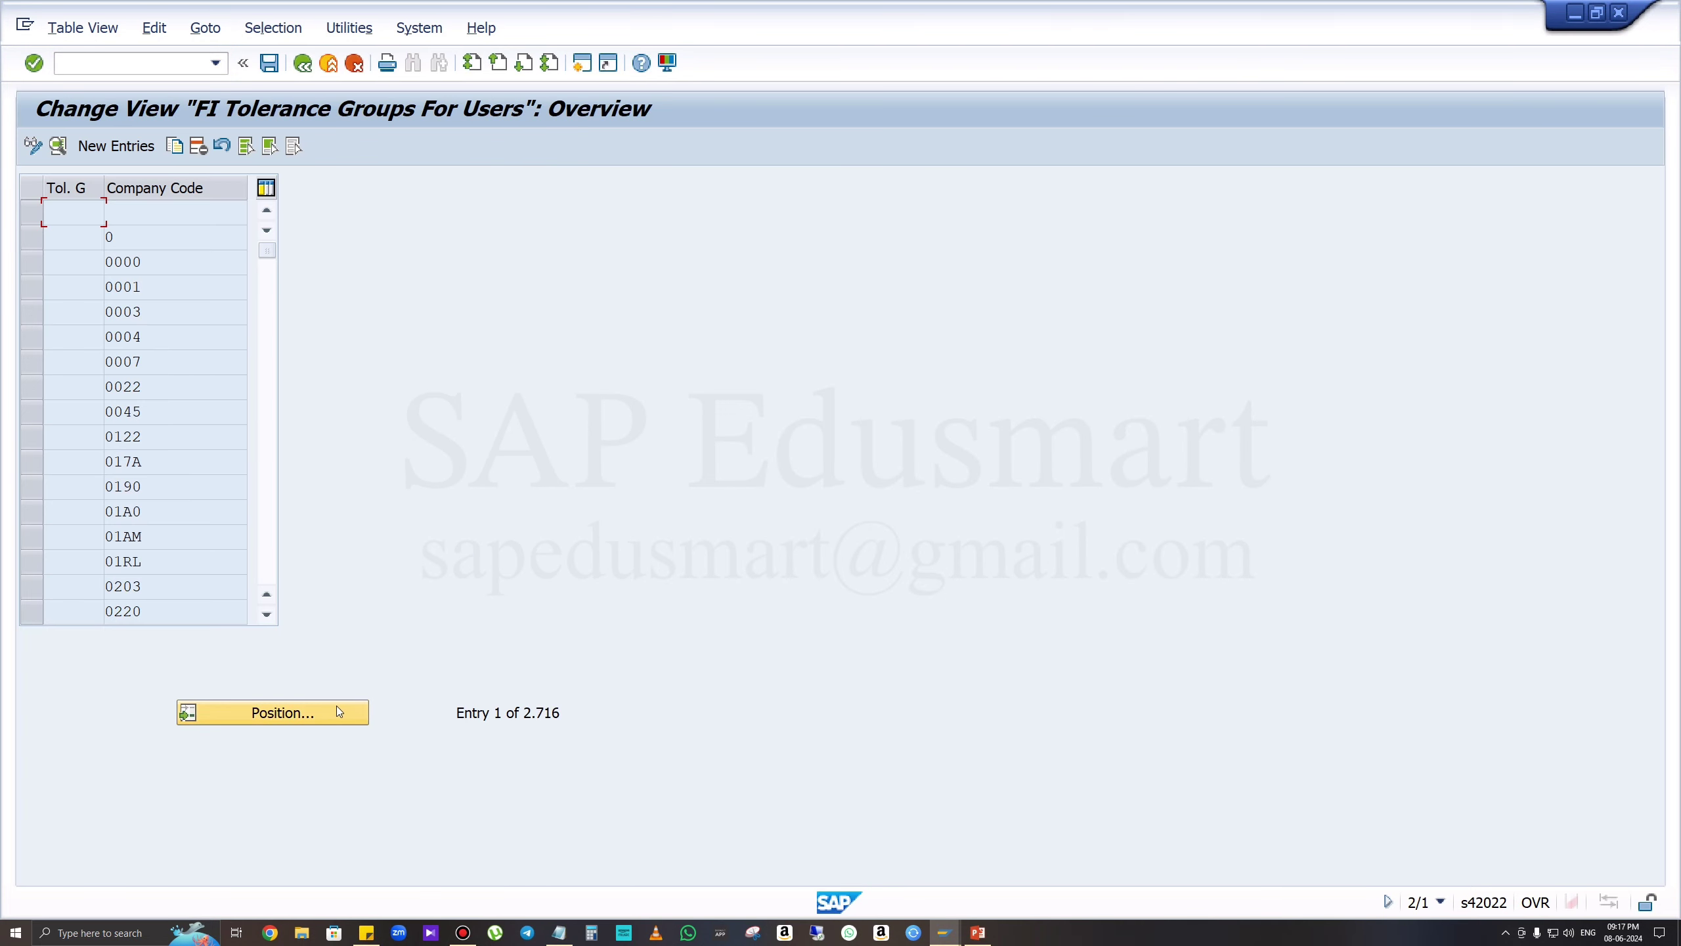
left_click(331, 706)
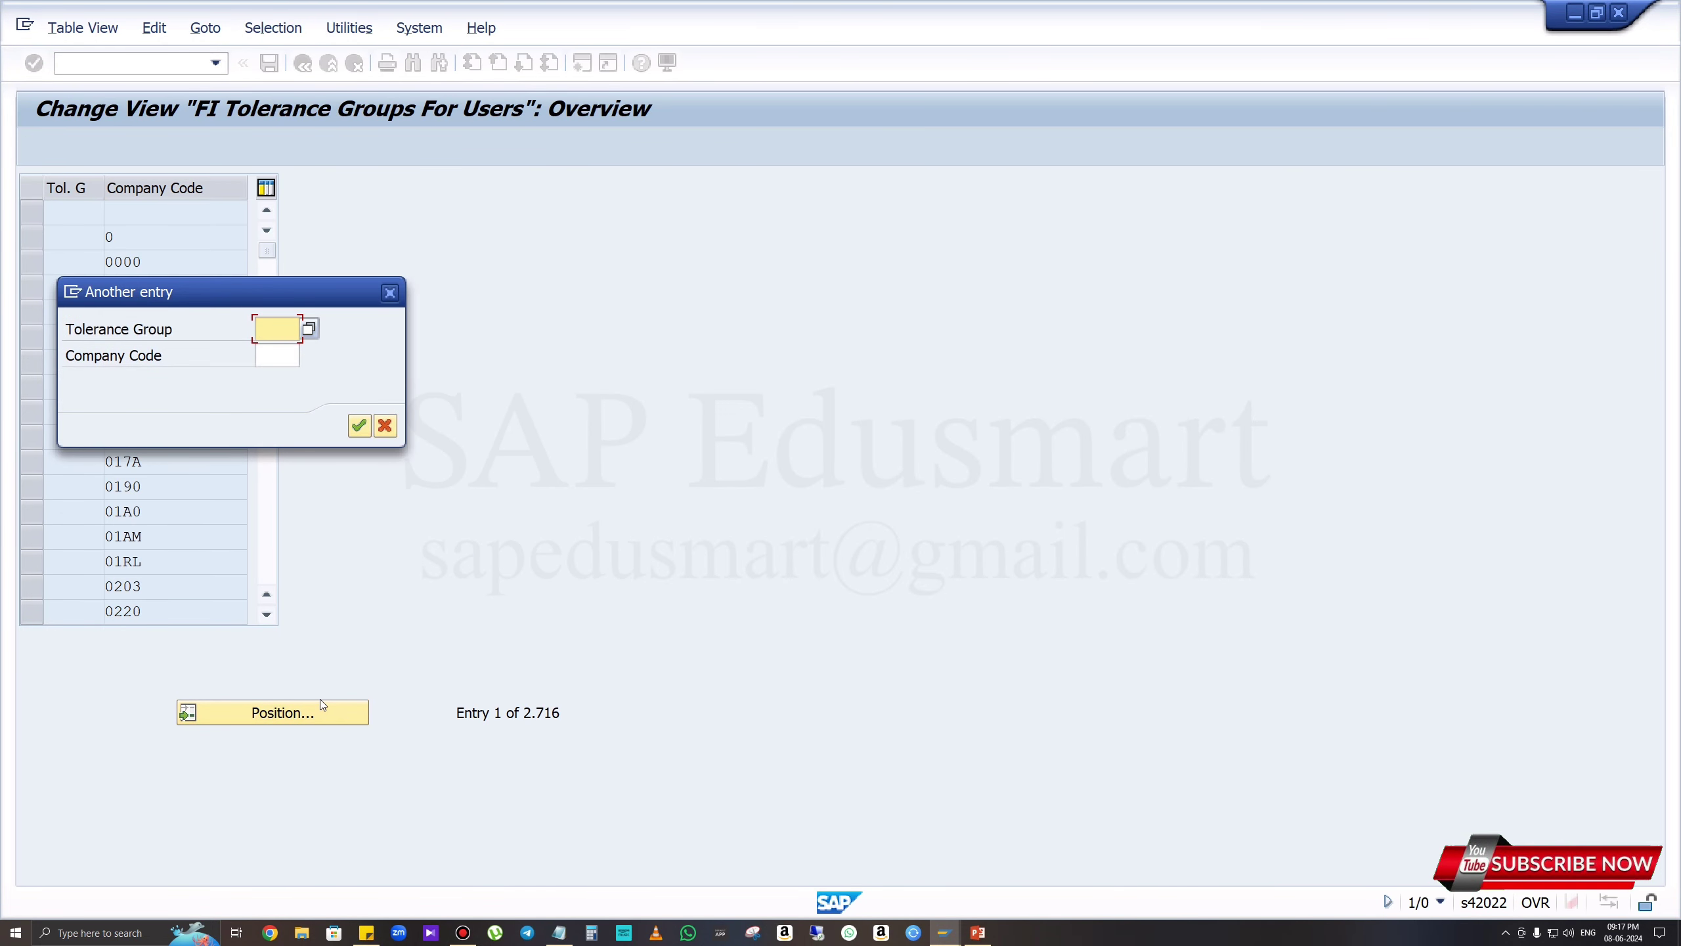
type("TS45")
key("Return")
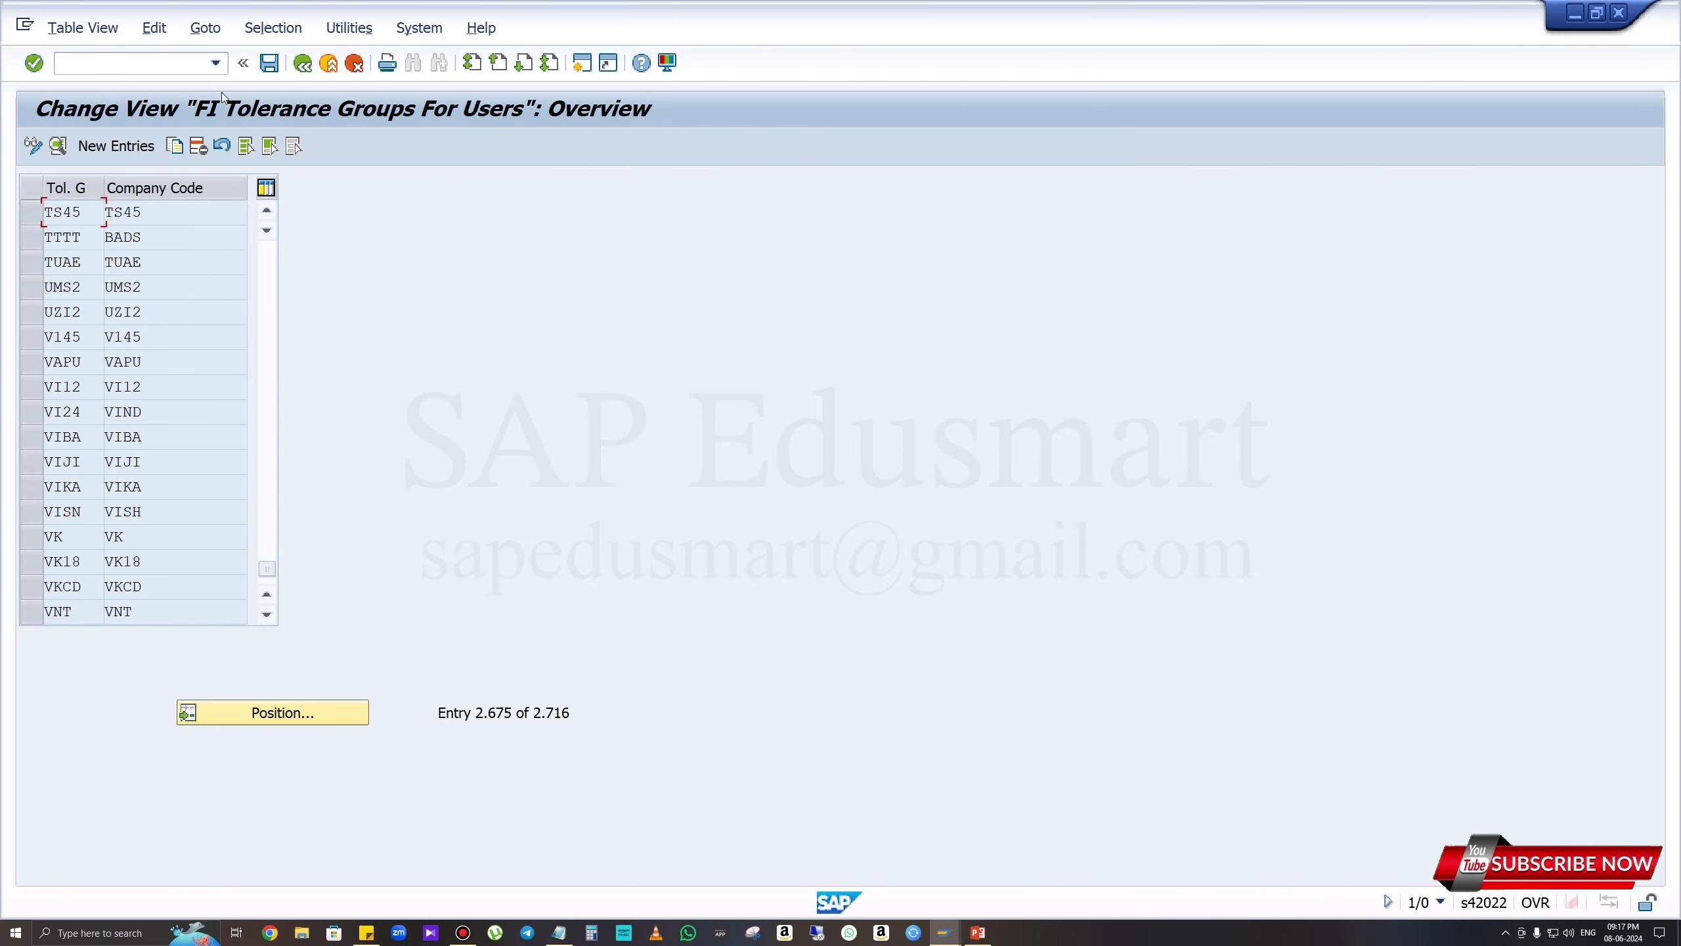
double_click(182, 218)
Place the tolerance details beside the simulated payment and check the revenue and expense cash discount adjustment limits.
left_click_drag(781, 6, 1246, 95)
double_click(1266, 560)
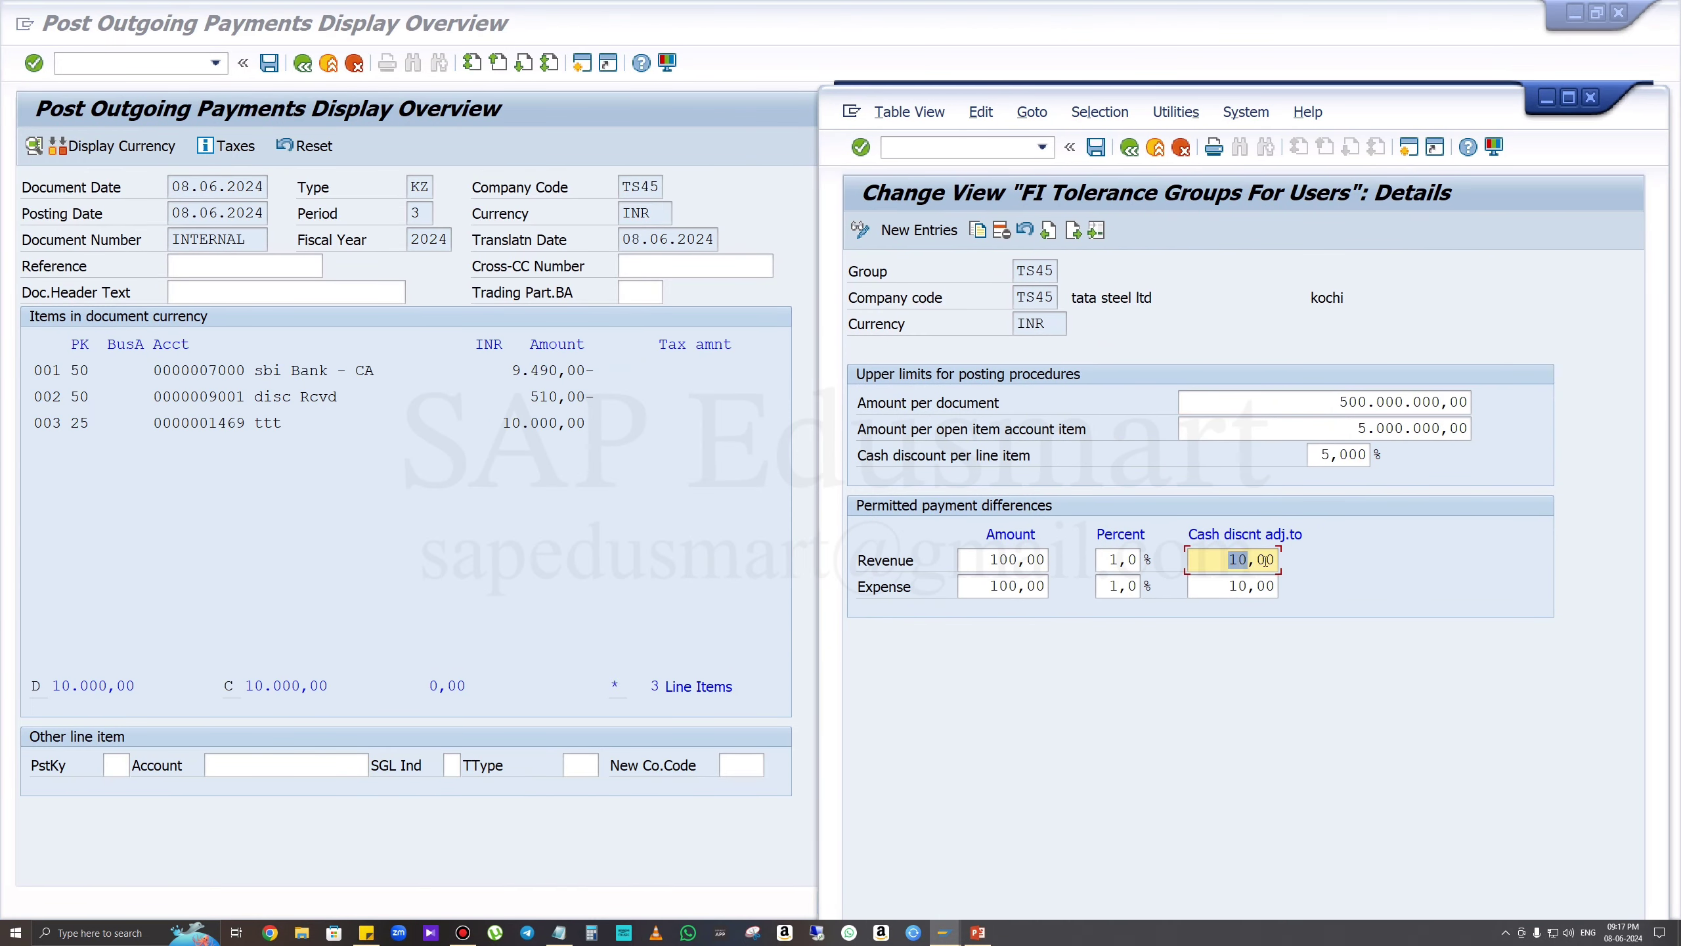
left_click_drag(1265, 560, 1298, 580)
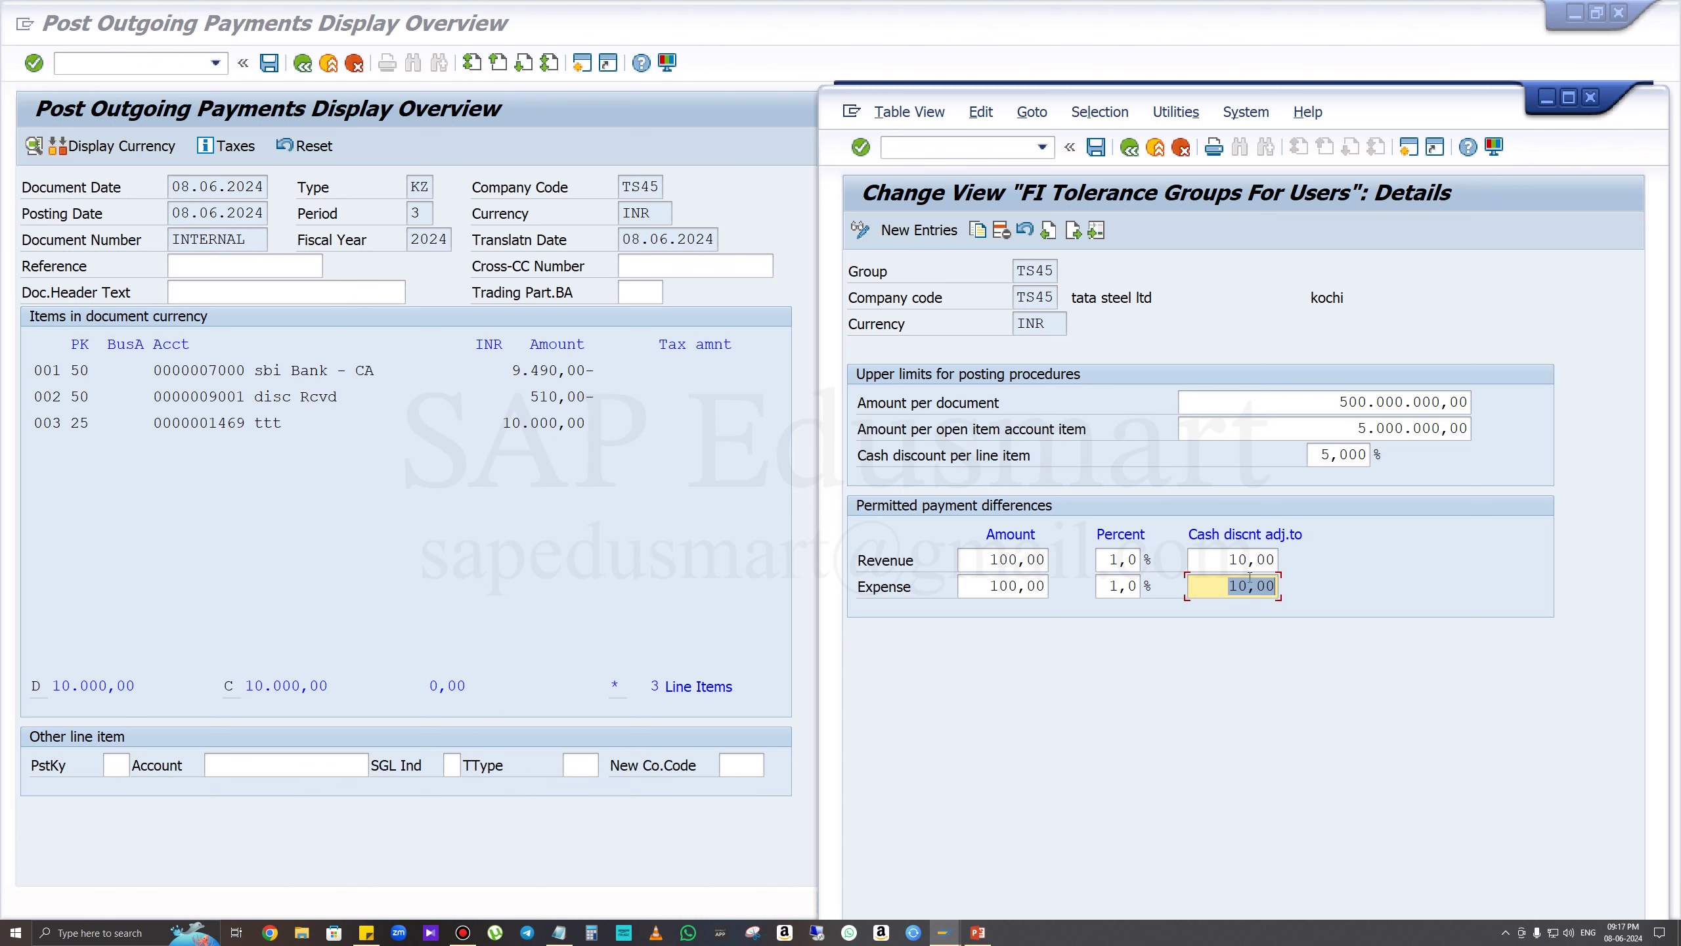
left_click(1545, 97)
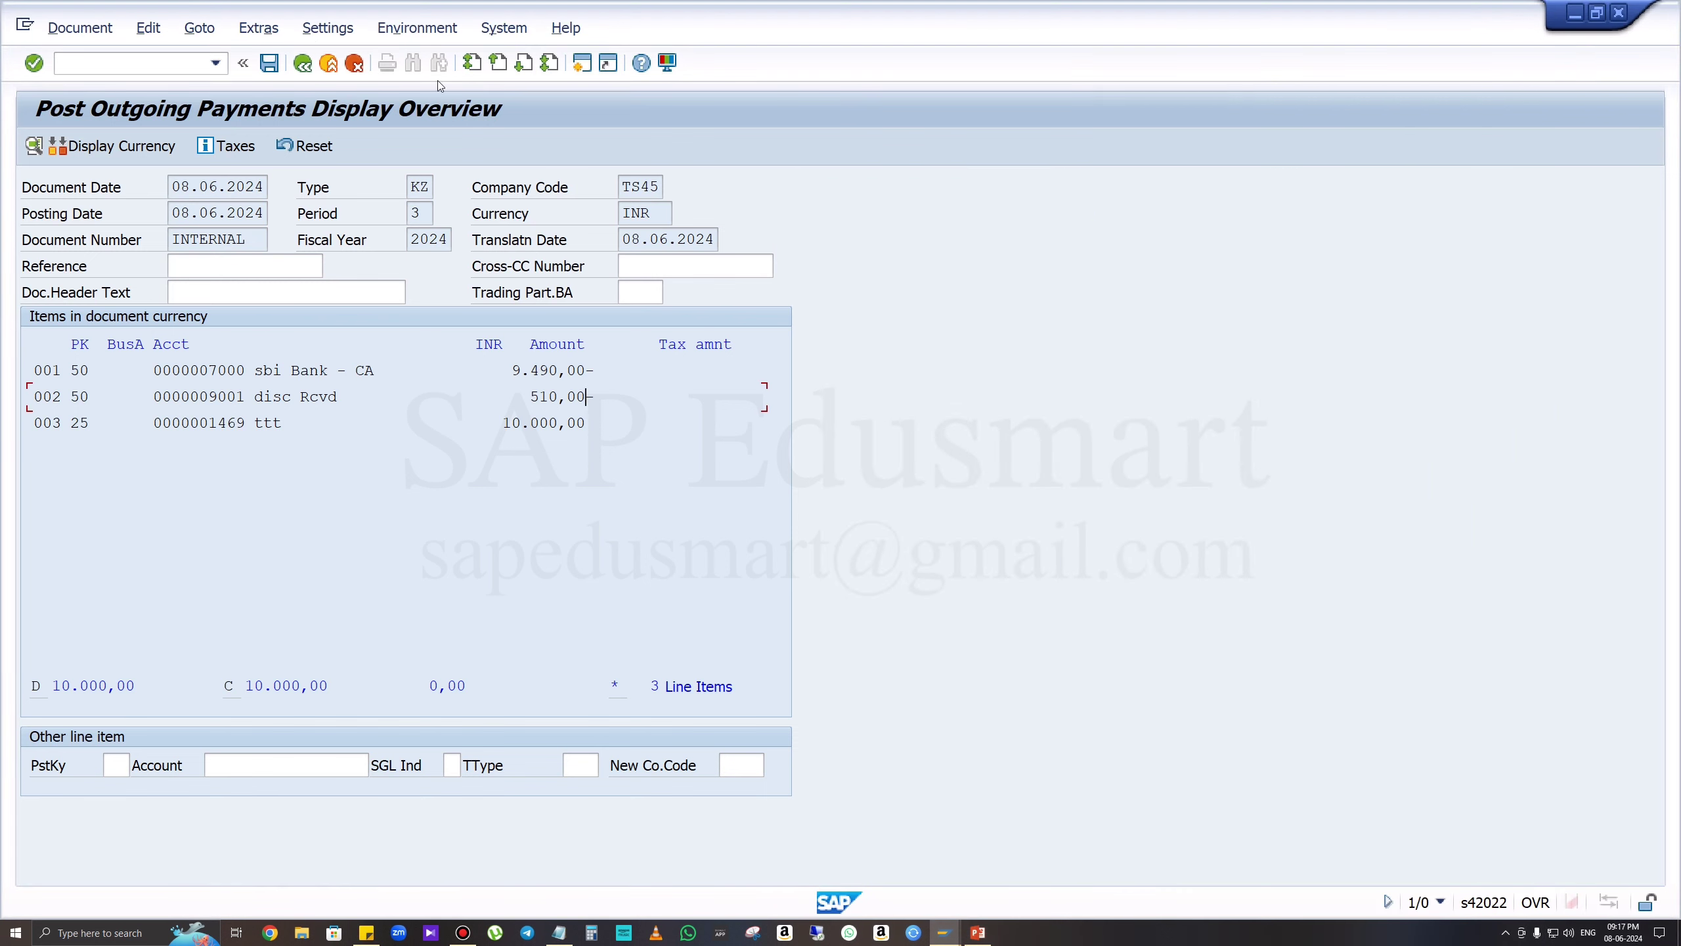
Discard the simulated payment and set the document date of a new outgoing payment to 08.06.2024.
left_click(303, 63)
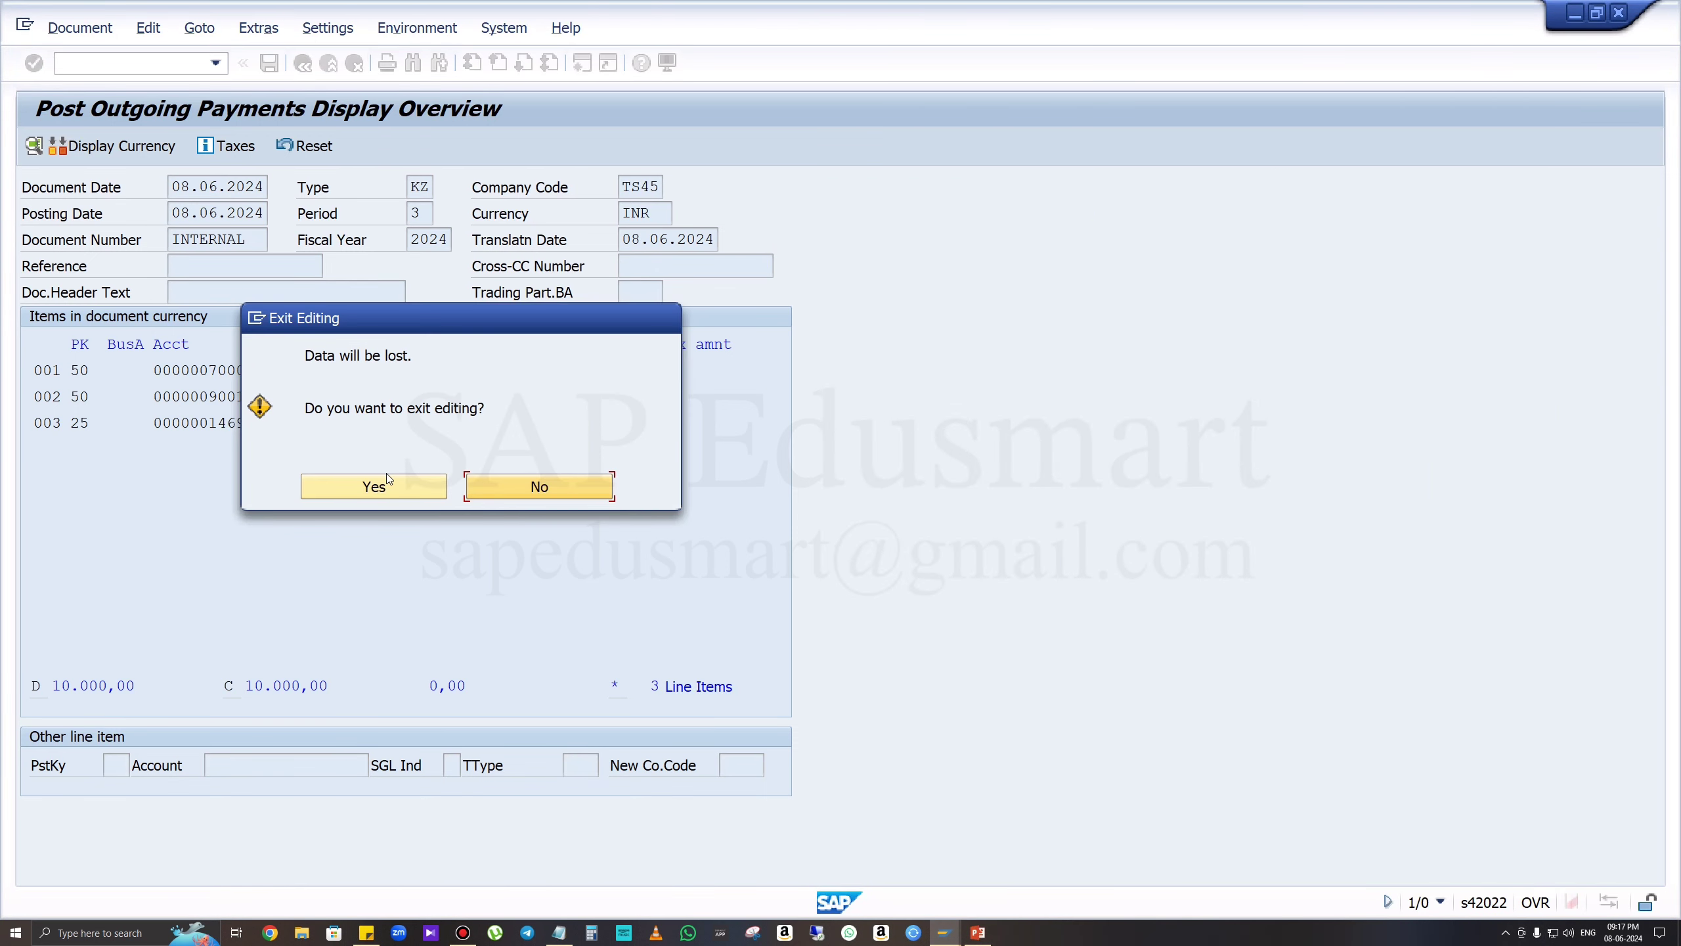
left_click(389, 479)
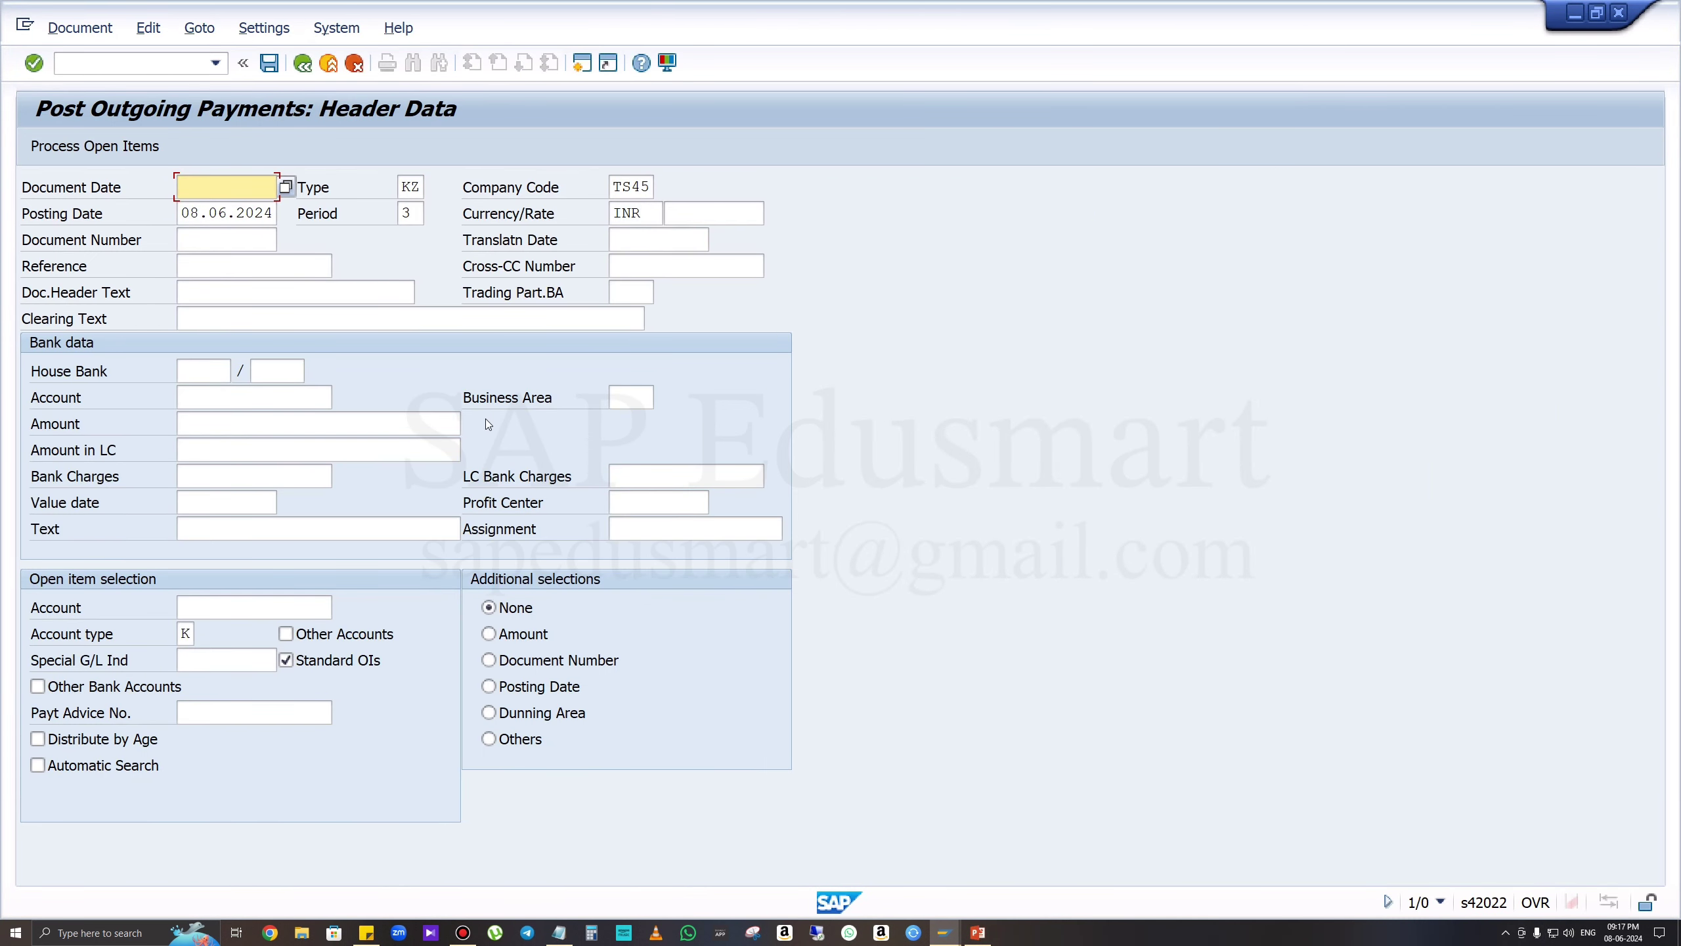
left_click(185, 187)
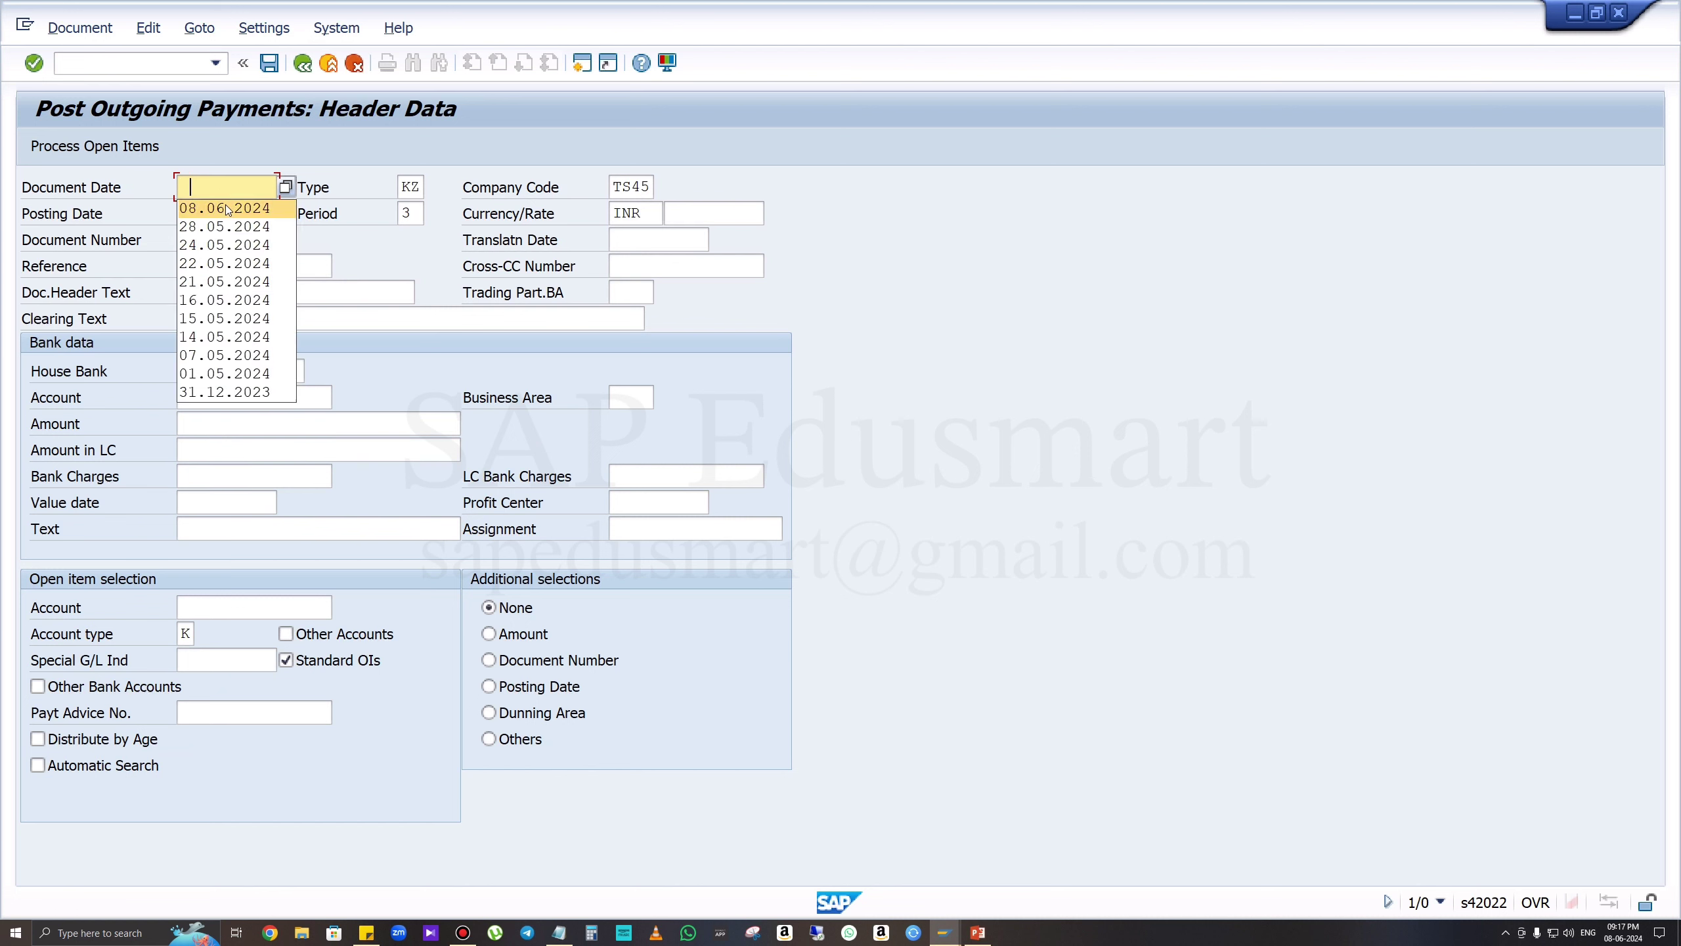
left_click(228, 209)
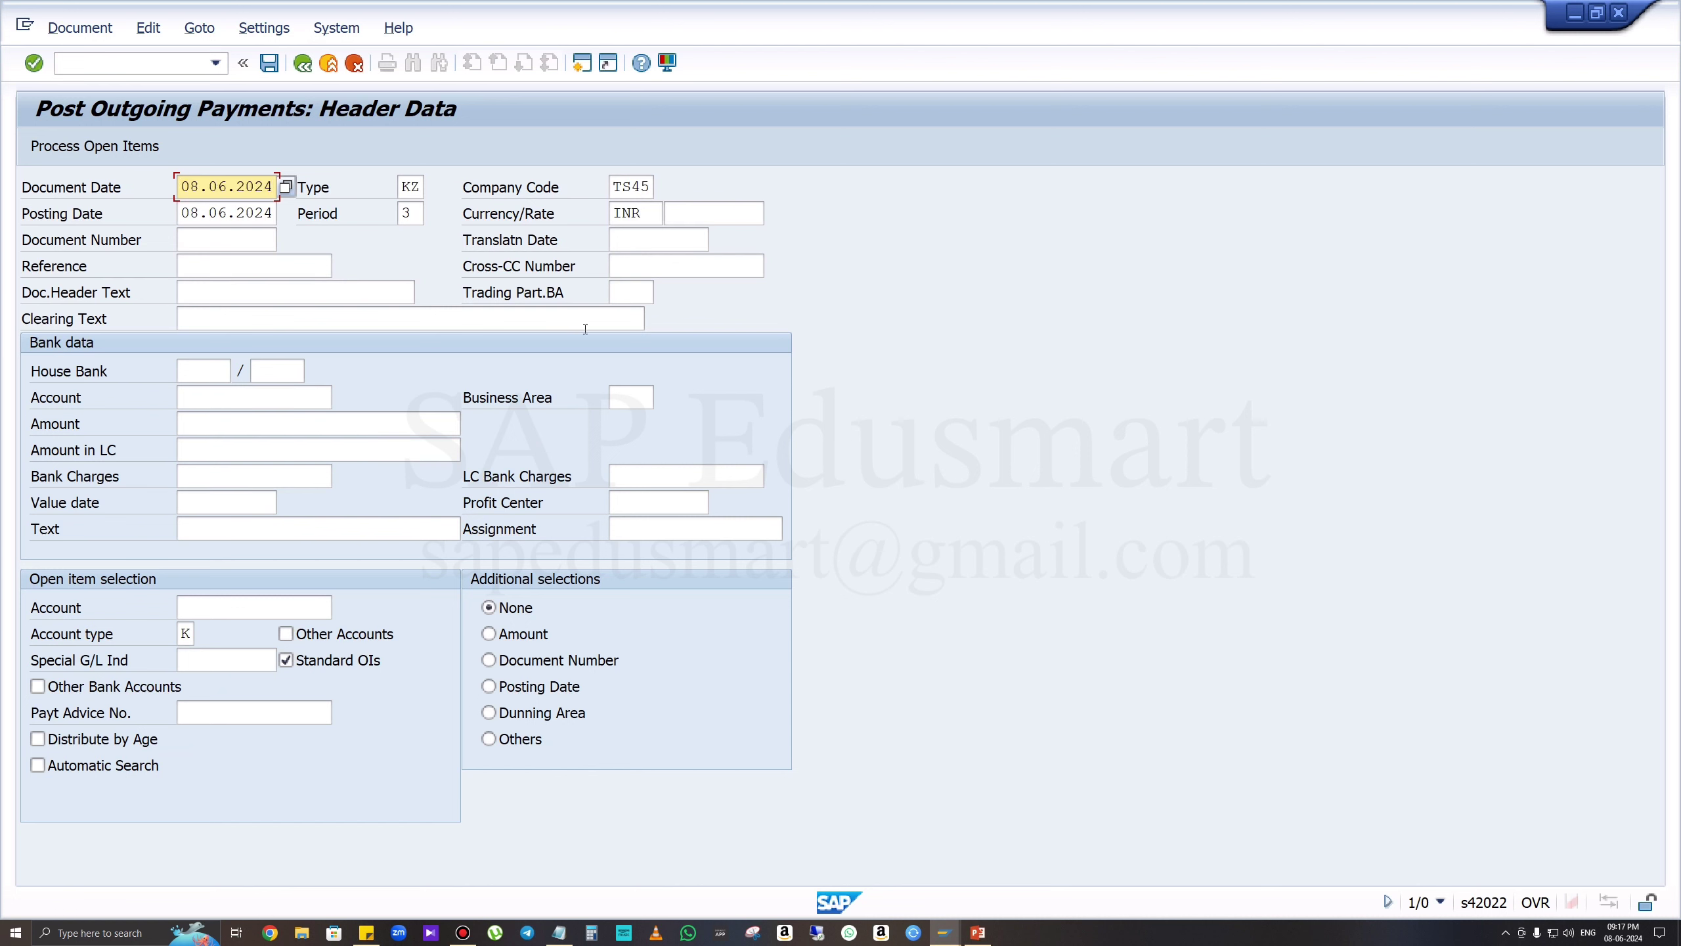
Choose the Sbi Bank - CA G/L account in the bank data and enter 9489 as the payment amount.
left_click(324, 396)
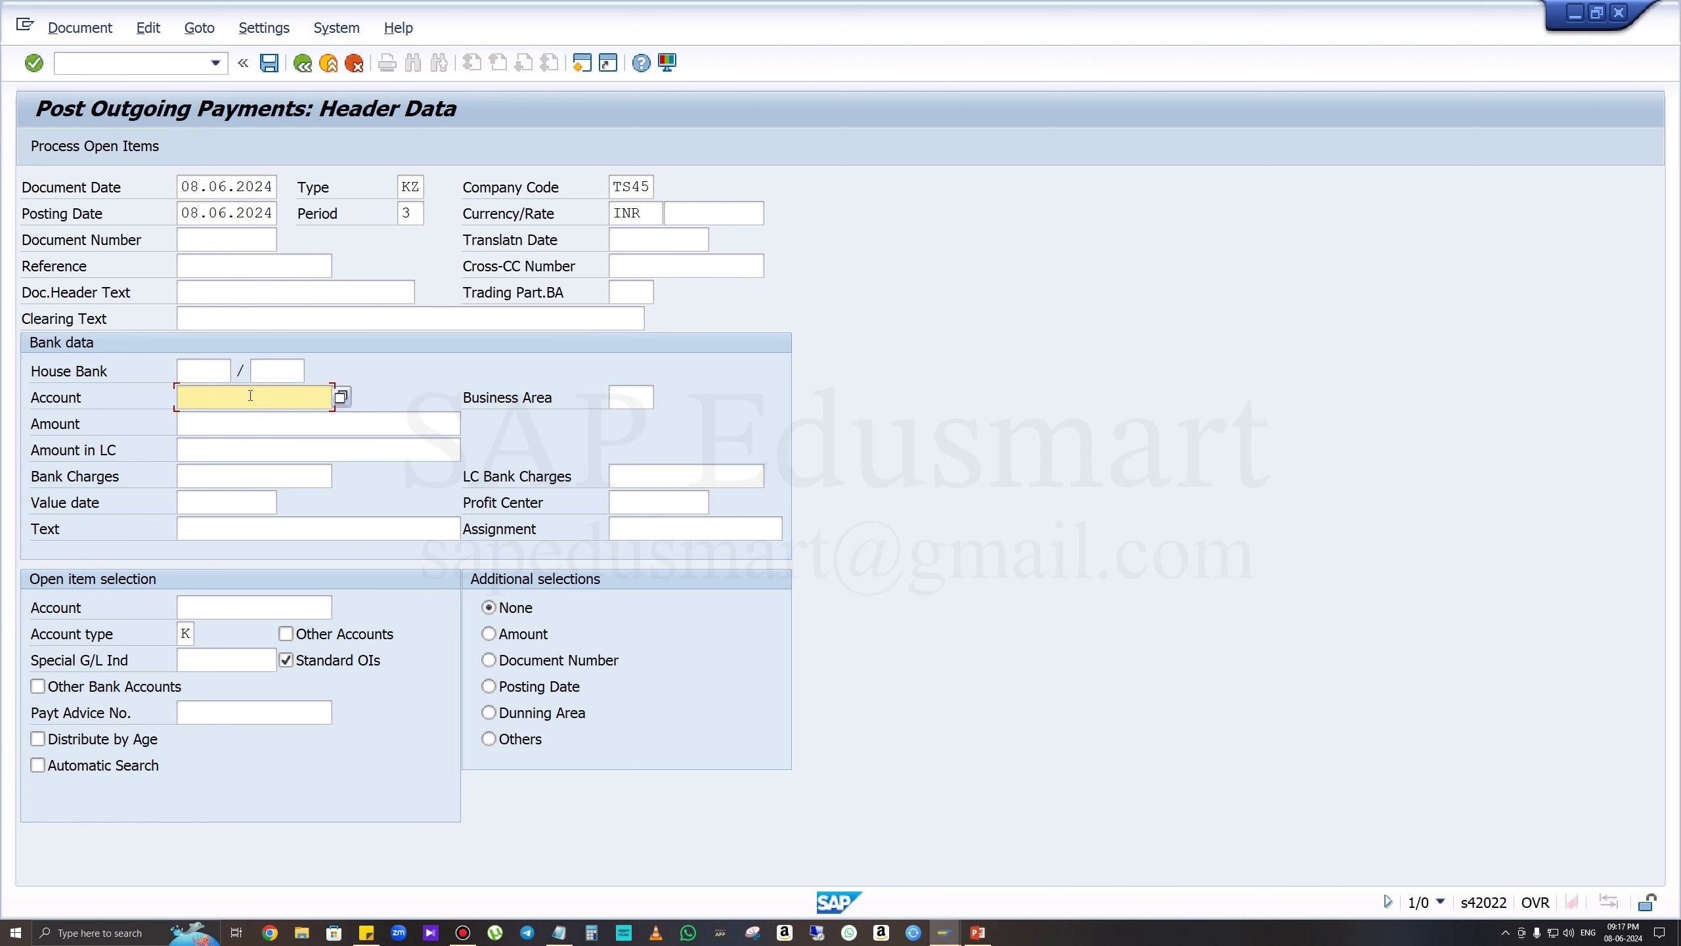
left_click(327, 417)
left_click(245, 423)
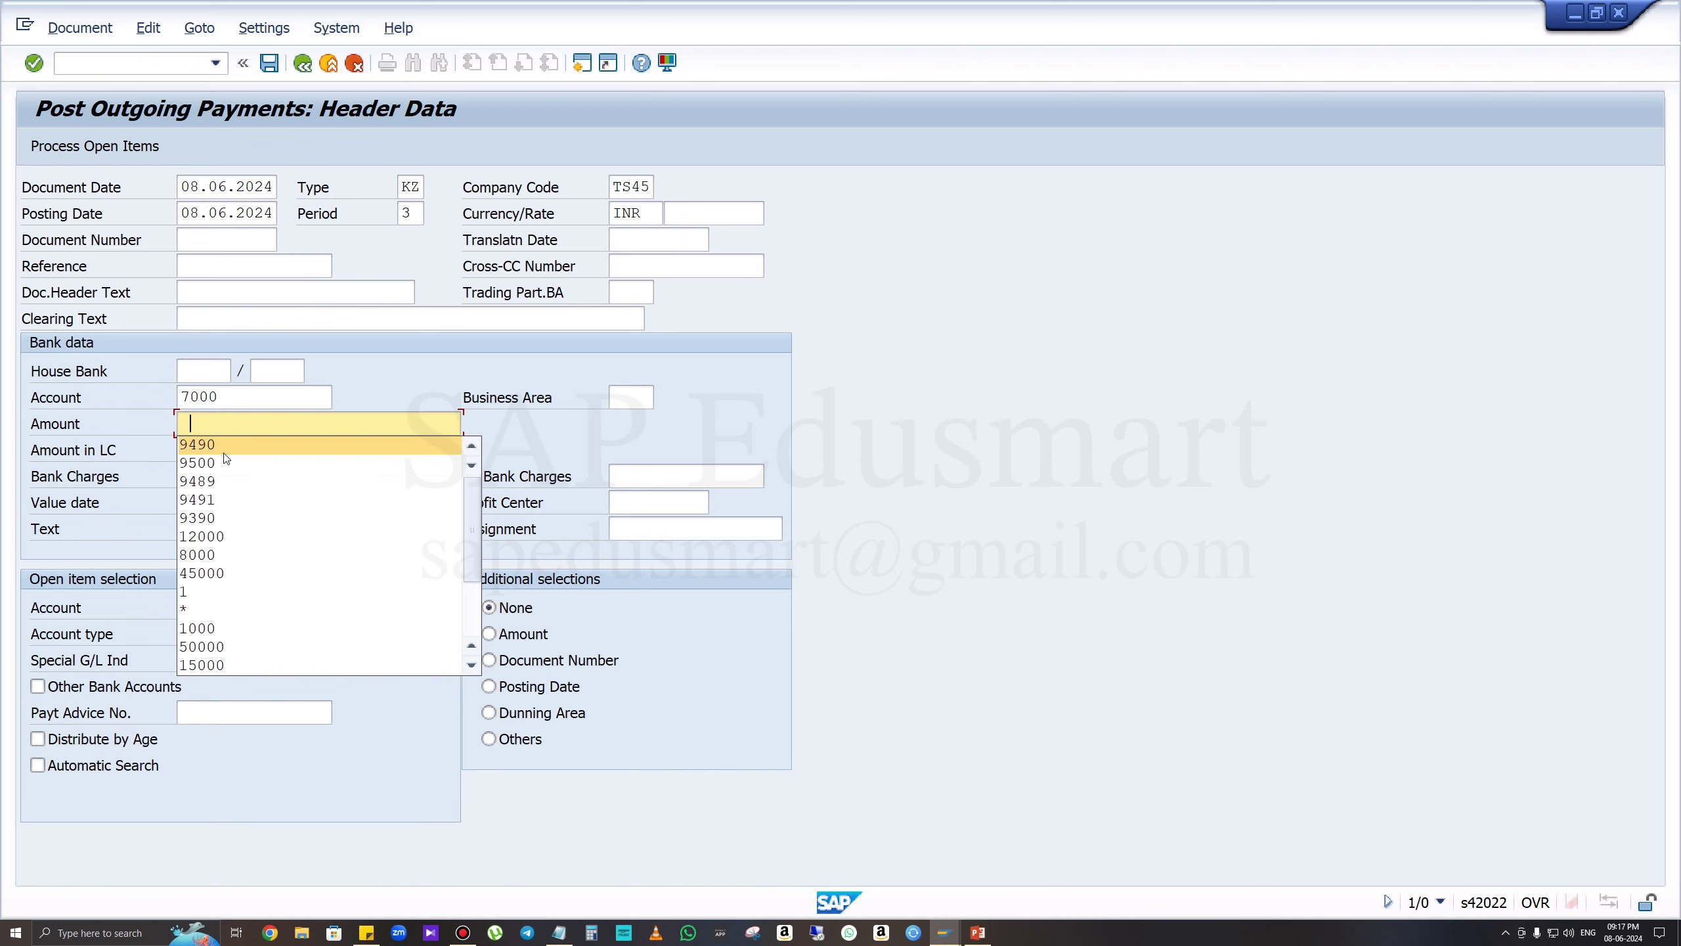
left_click(226, 487)
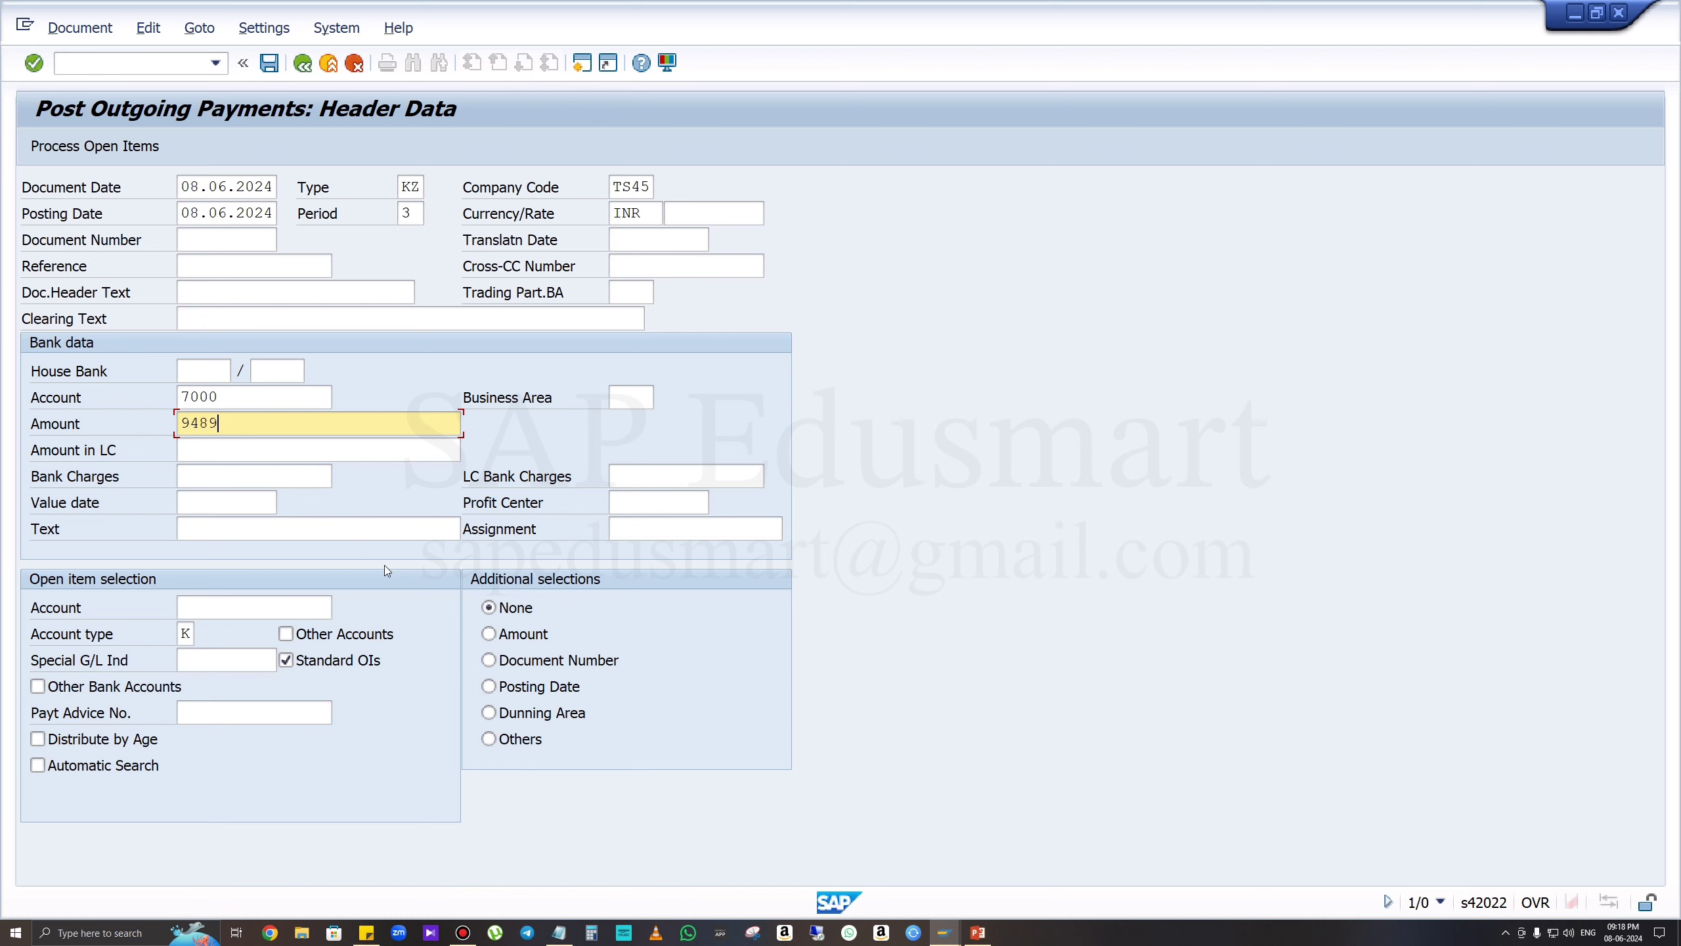
Set the bank item text to payment and select supplier TTT from the hit list for open item selection.
left_click(258, 528)
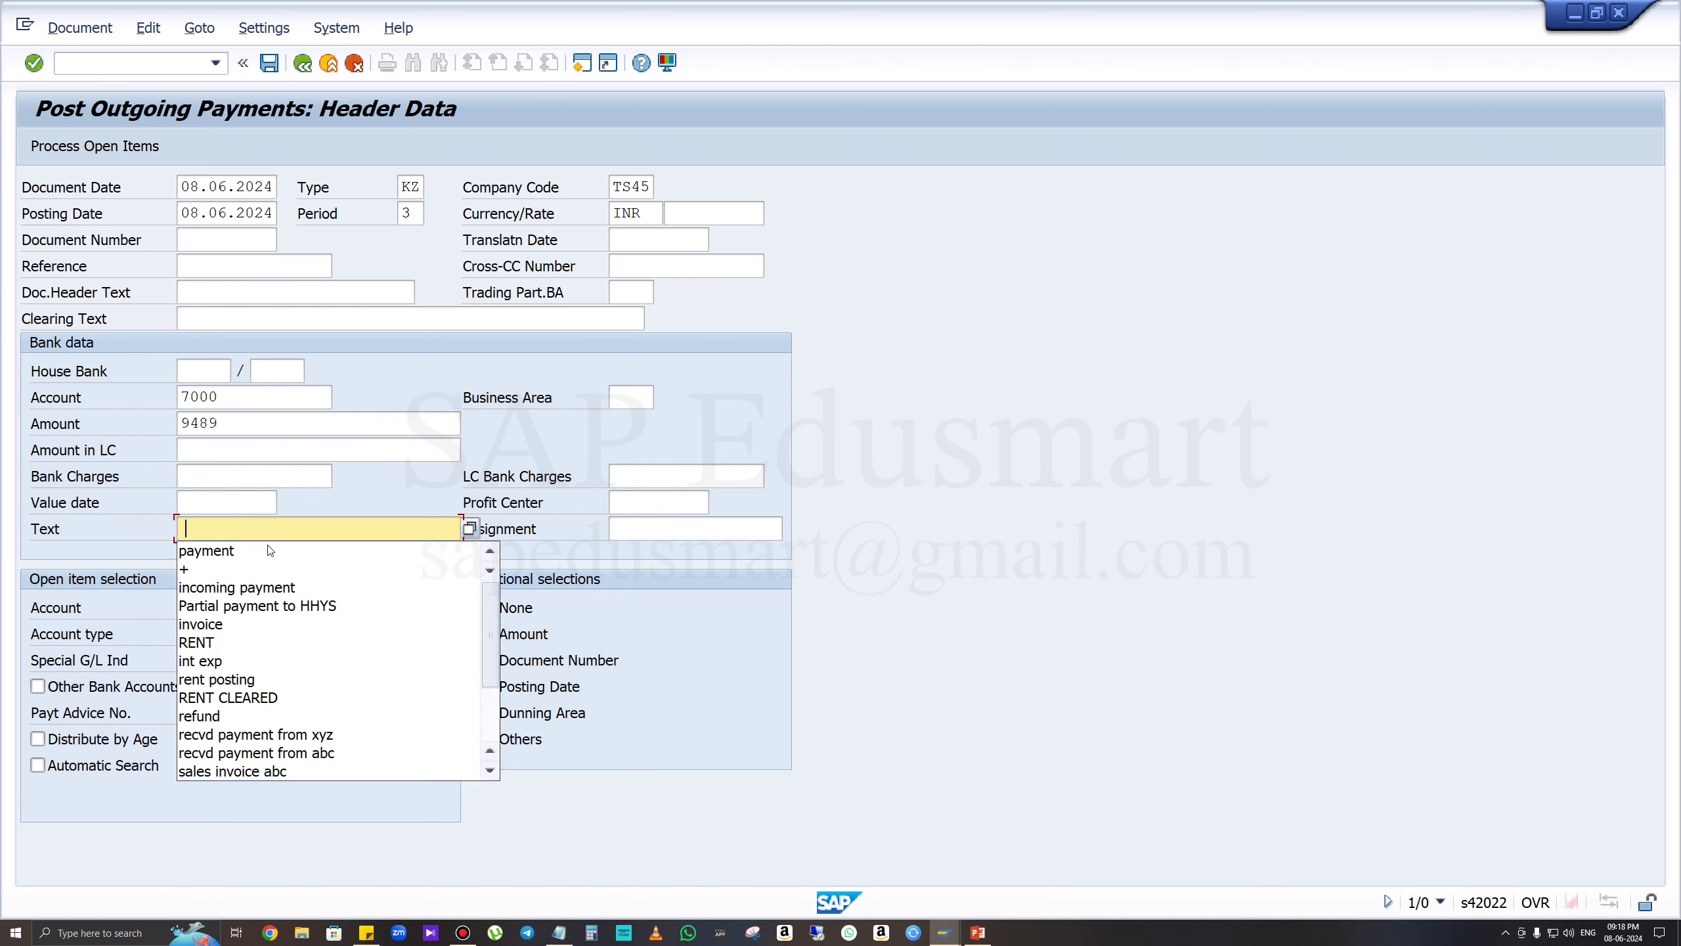
left_click(254, 553)
left_click(239, 607)
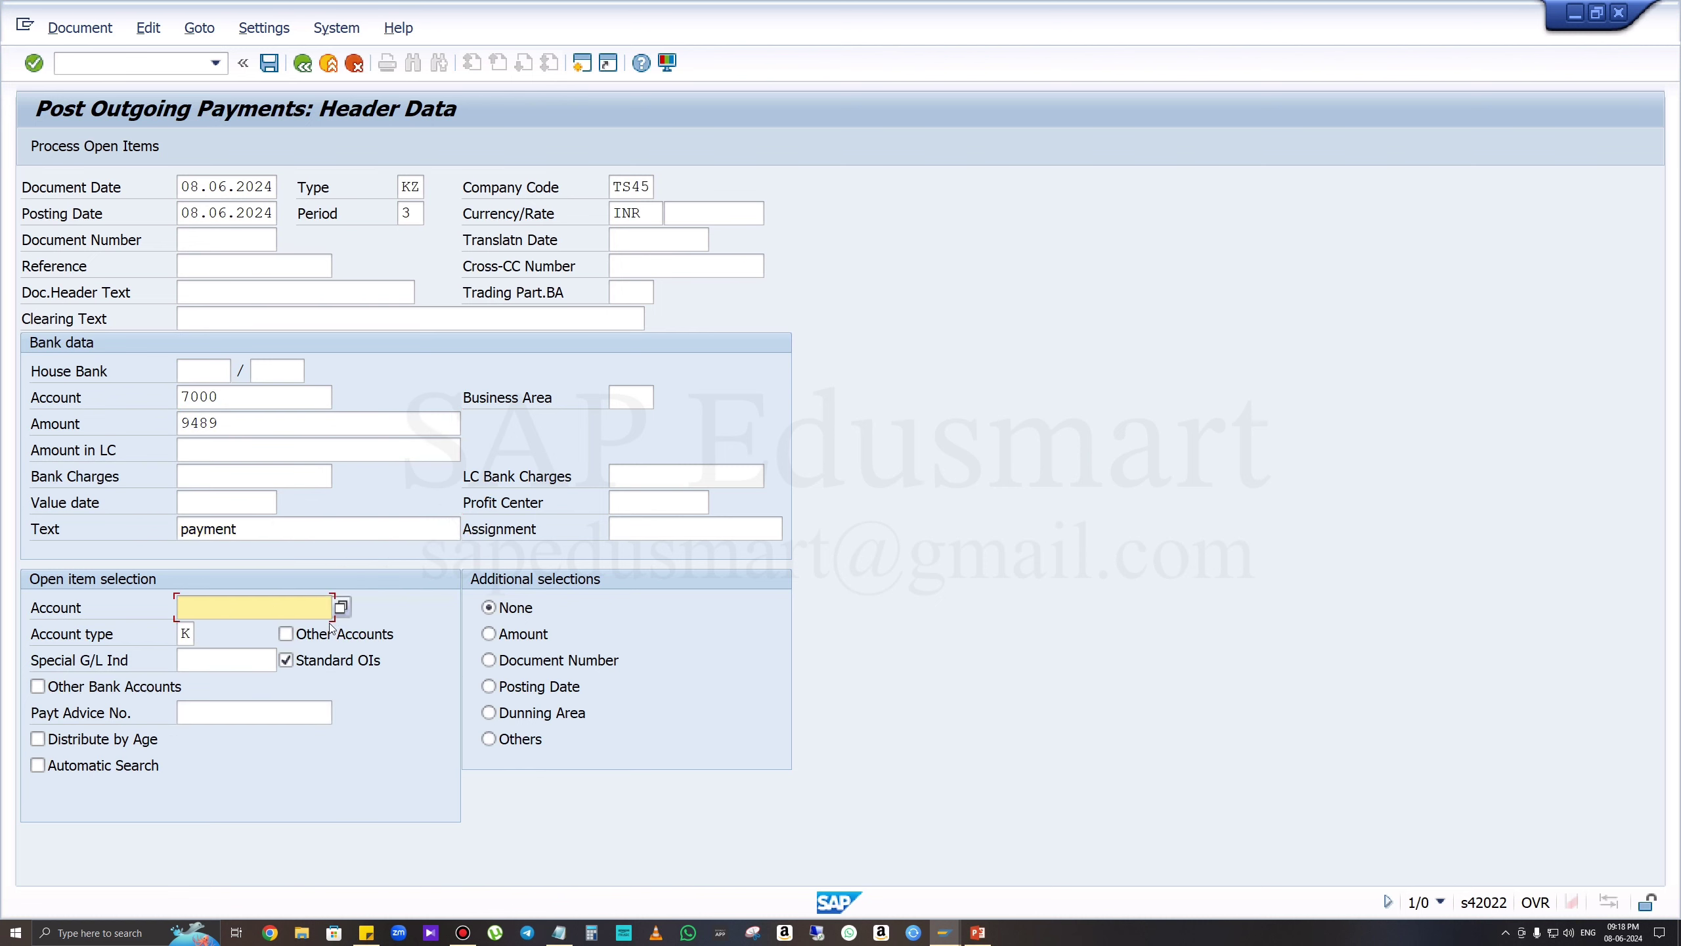
left_click(341, 608)
key("Return")
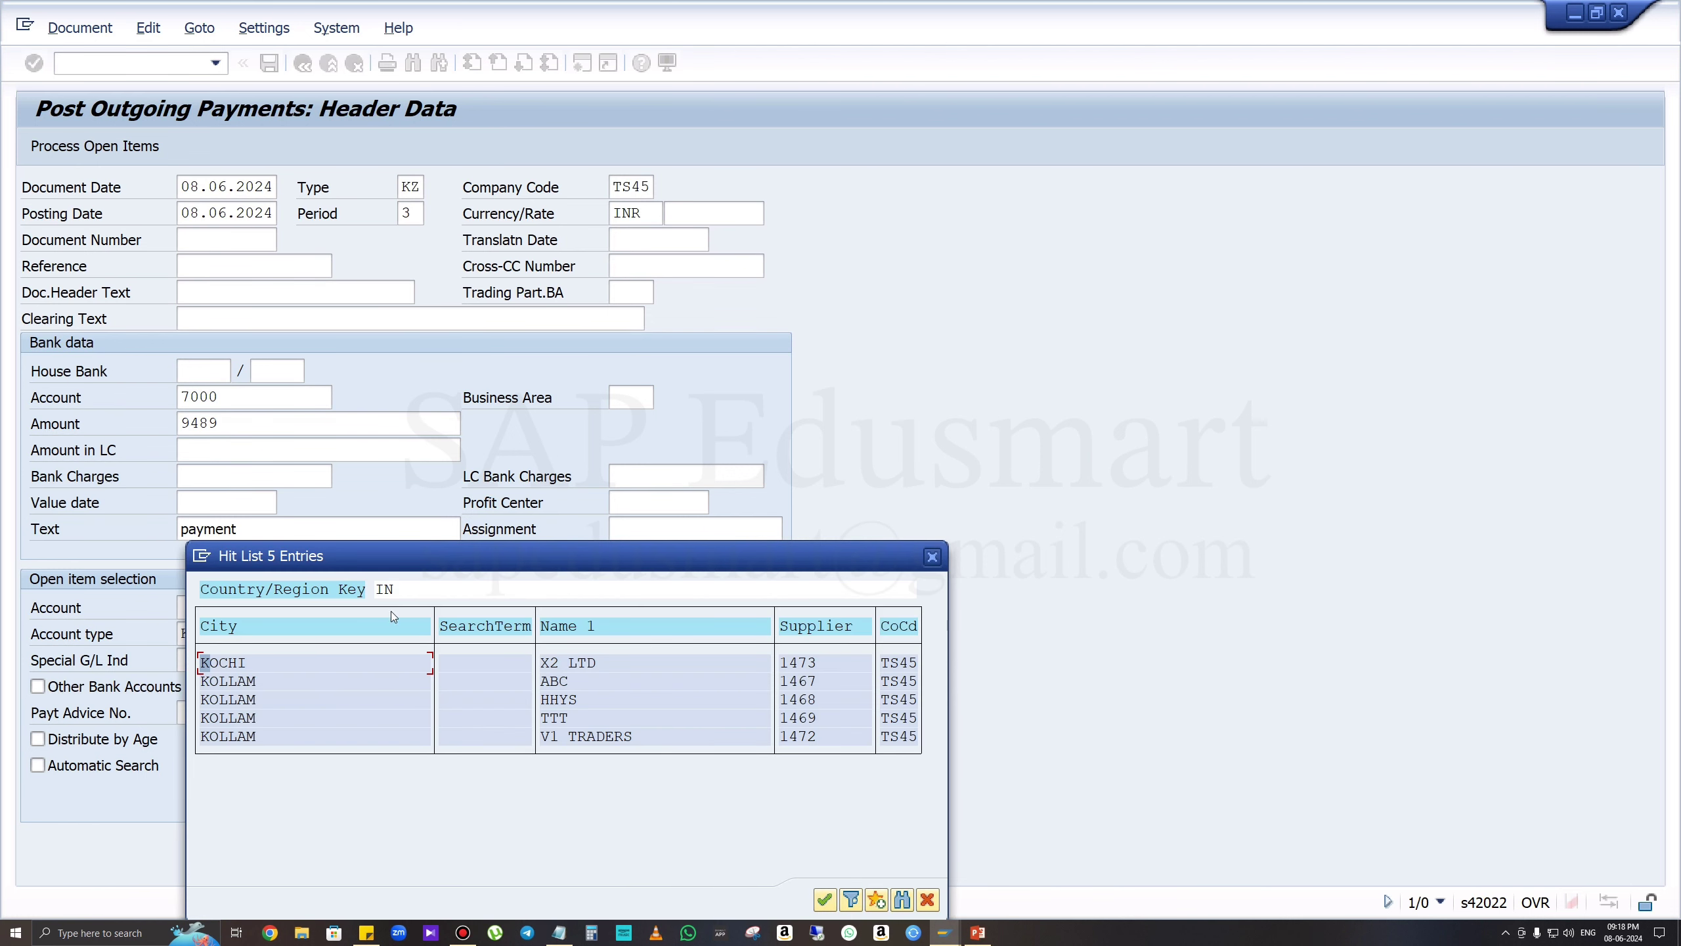
left_click(589, 726)
double_click(587, 726)
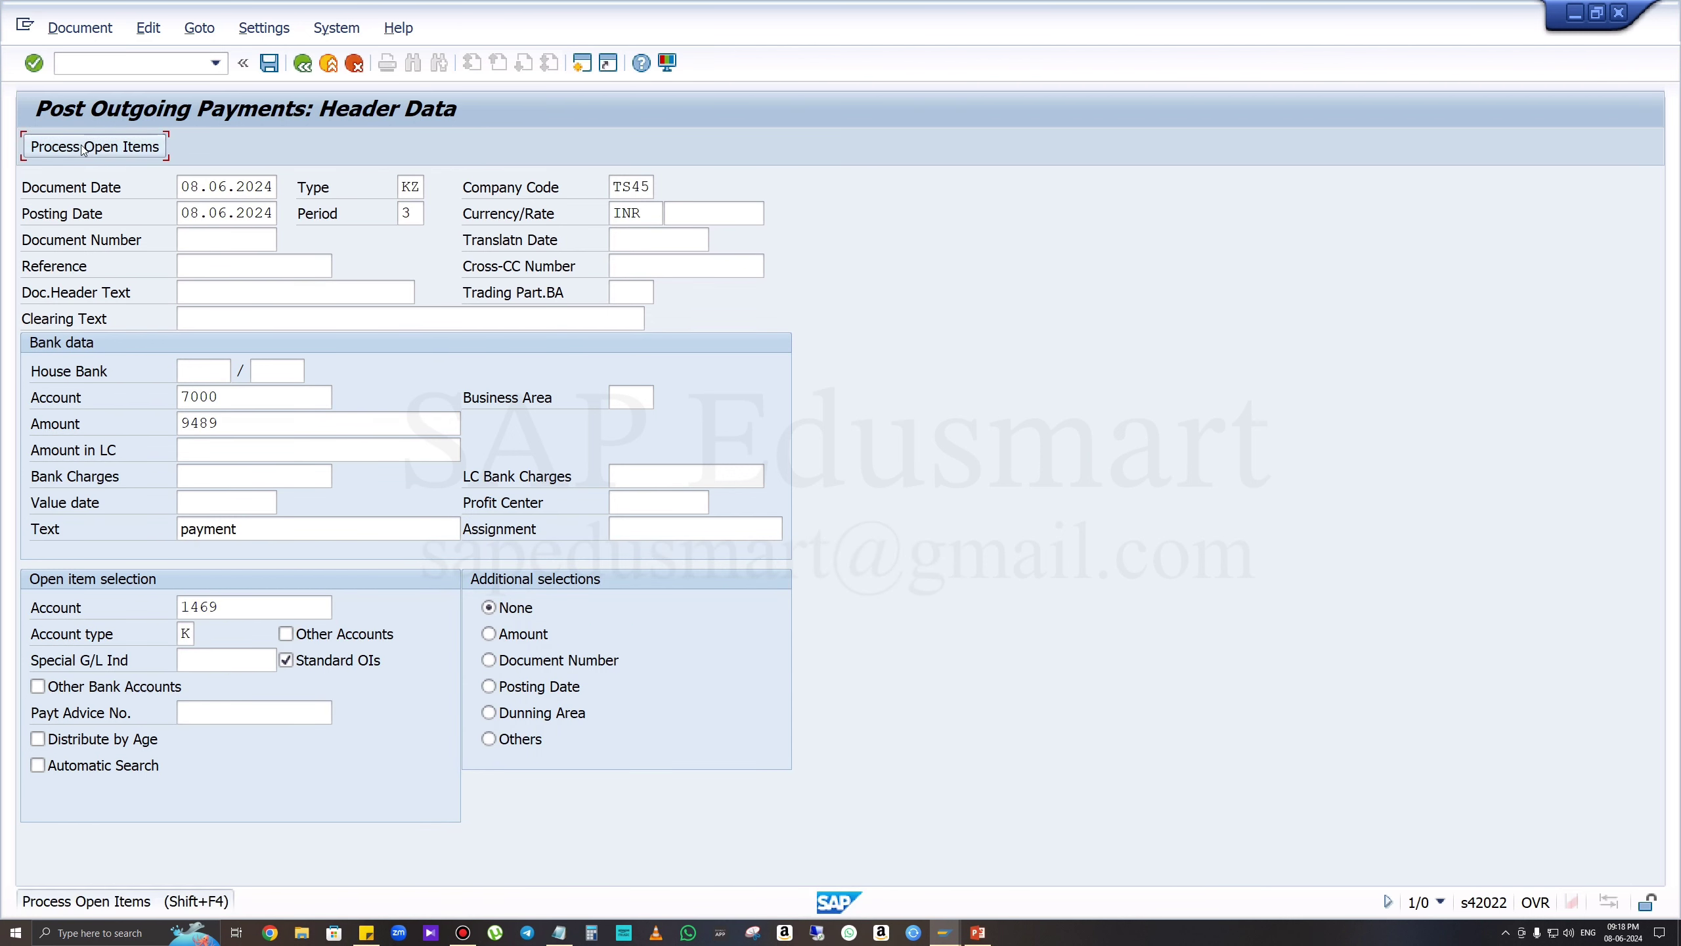
Process supplier TTT's open items and simulate the payment document to examine how the unassigned difference is posted.
left_click(101, 149)
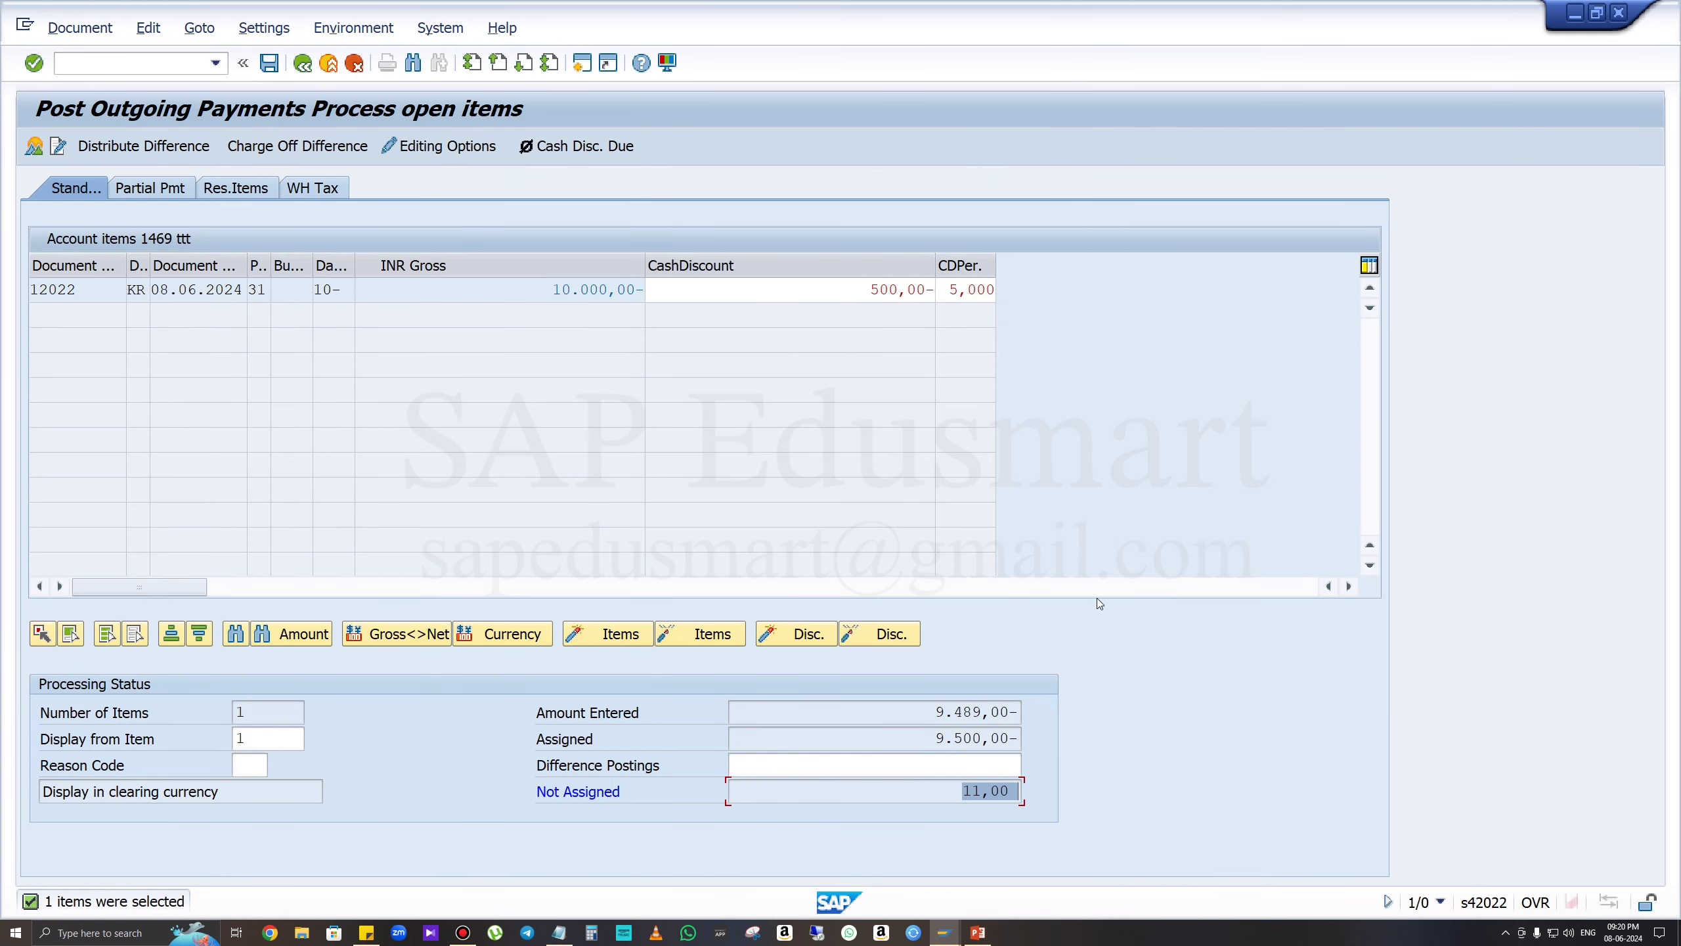
left_click(958, 800)
left_click(88, 28)
left_click(93, 82)
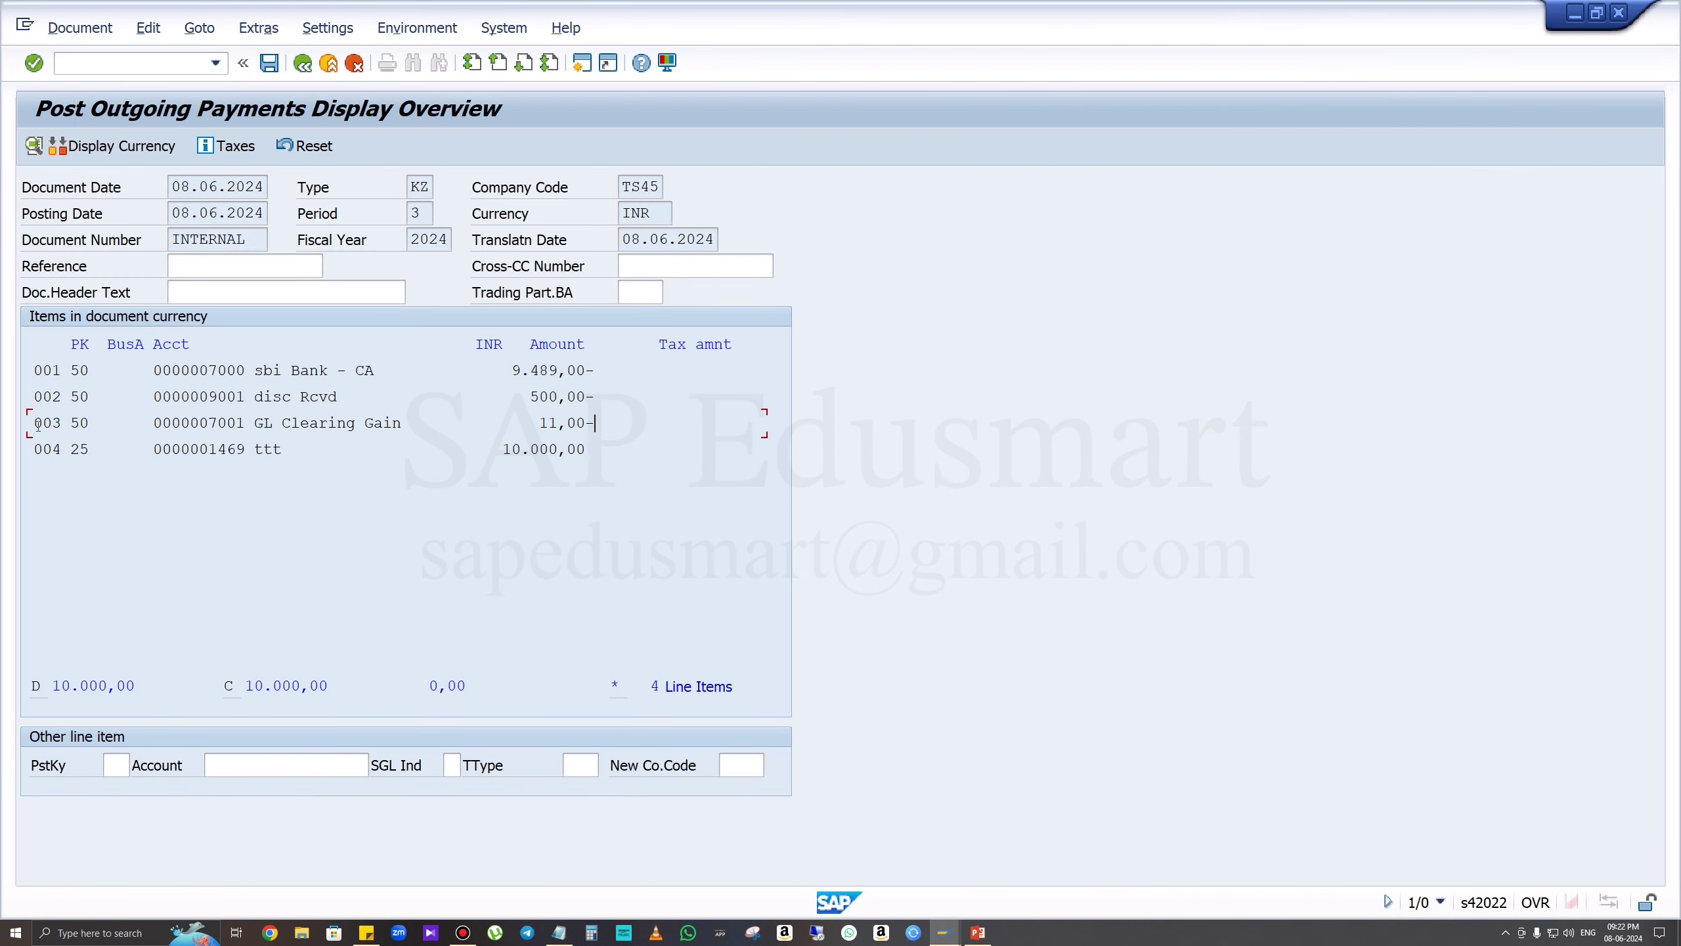
left_click_drag(37, 417, 586, 467)
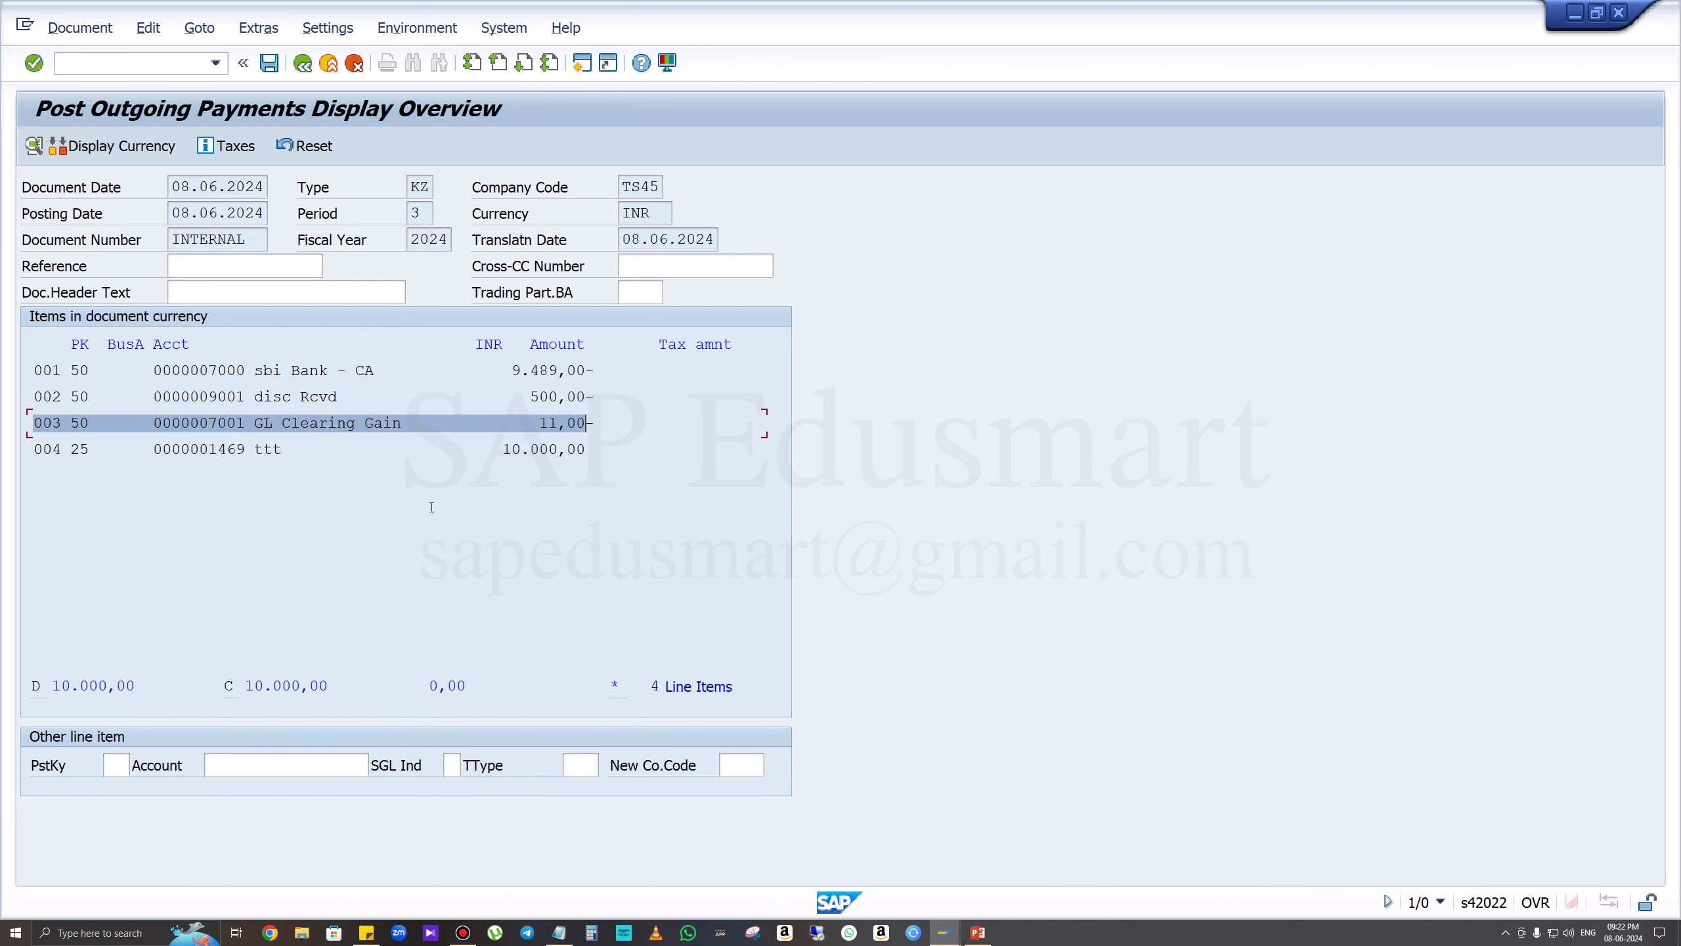
Compare the simulated payment's line items with the permitted payment differences in the TS45 user tolerance group.
left_click(505, 495)
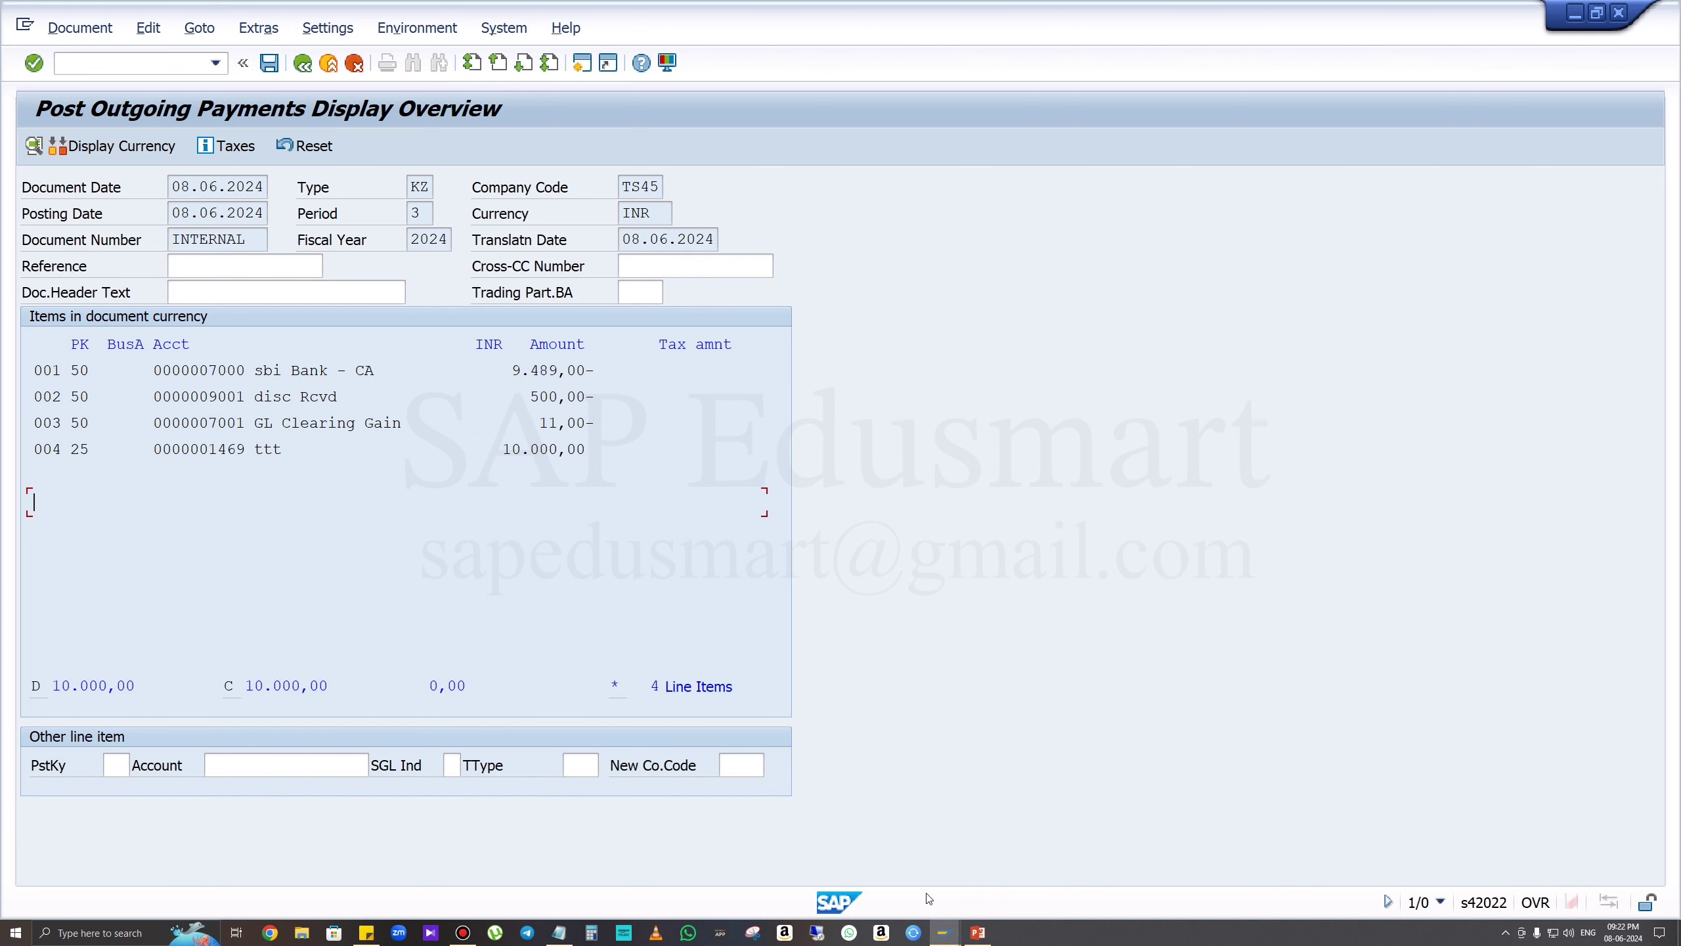
mouse_move(943, 930)
left_click(1168, 880)
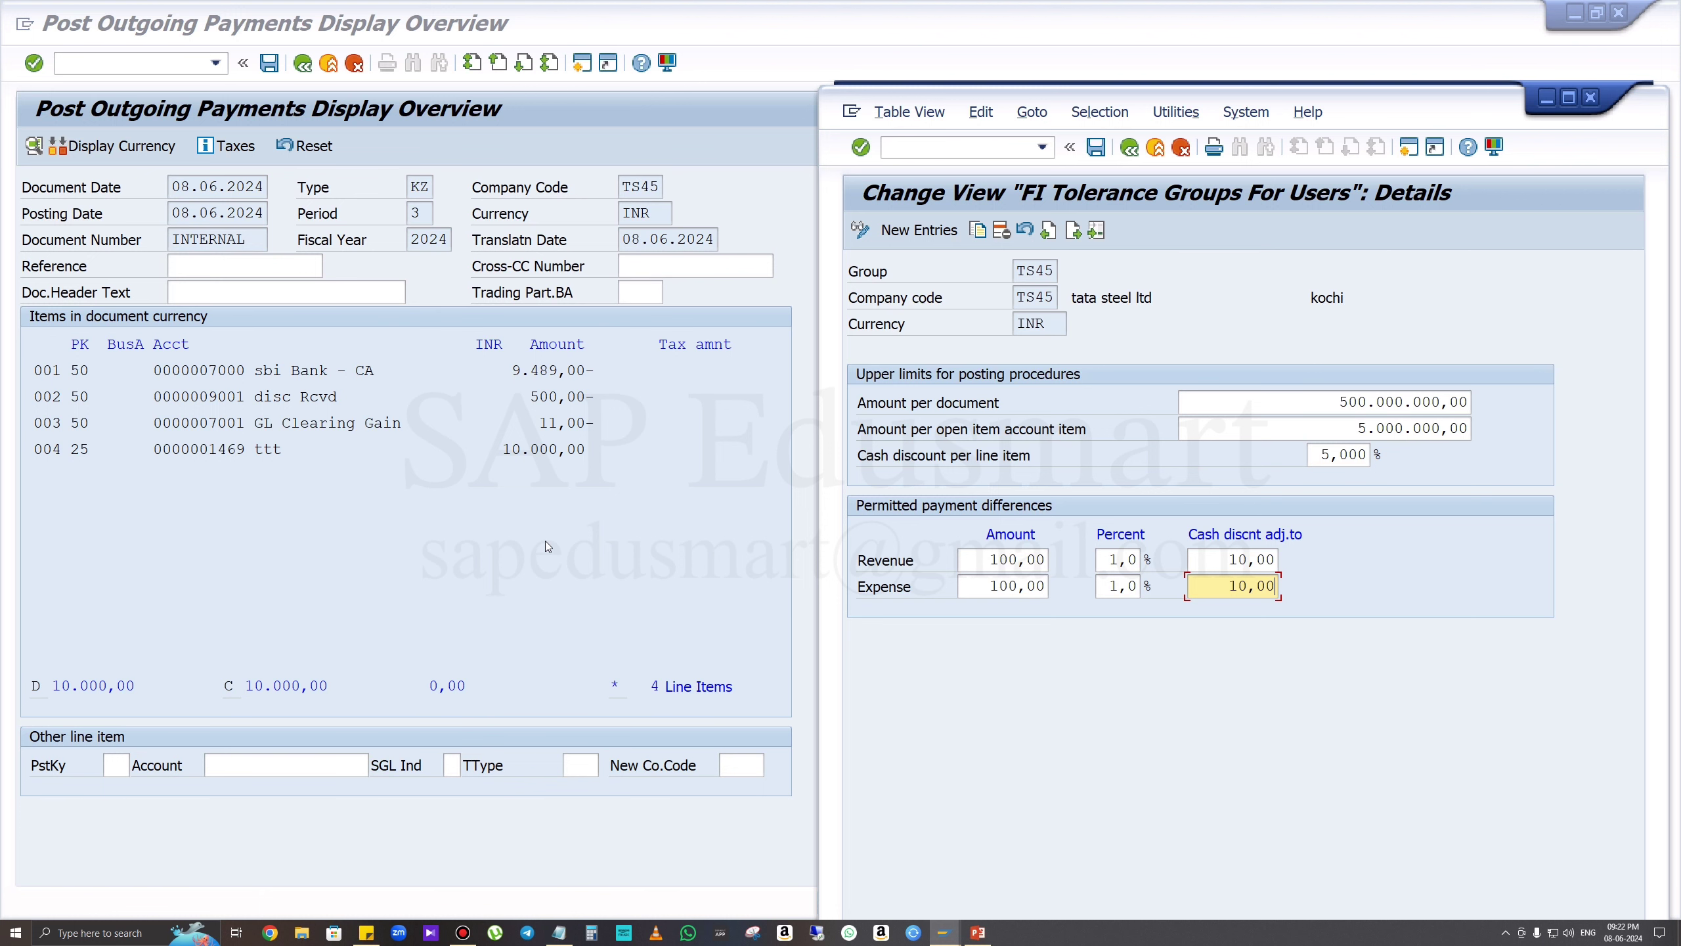
Post the simulated outgoing payment and display the posted document to examine its supplier, bank, discount and clearing gain items.
left_click(162, 65)
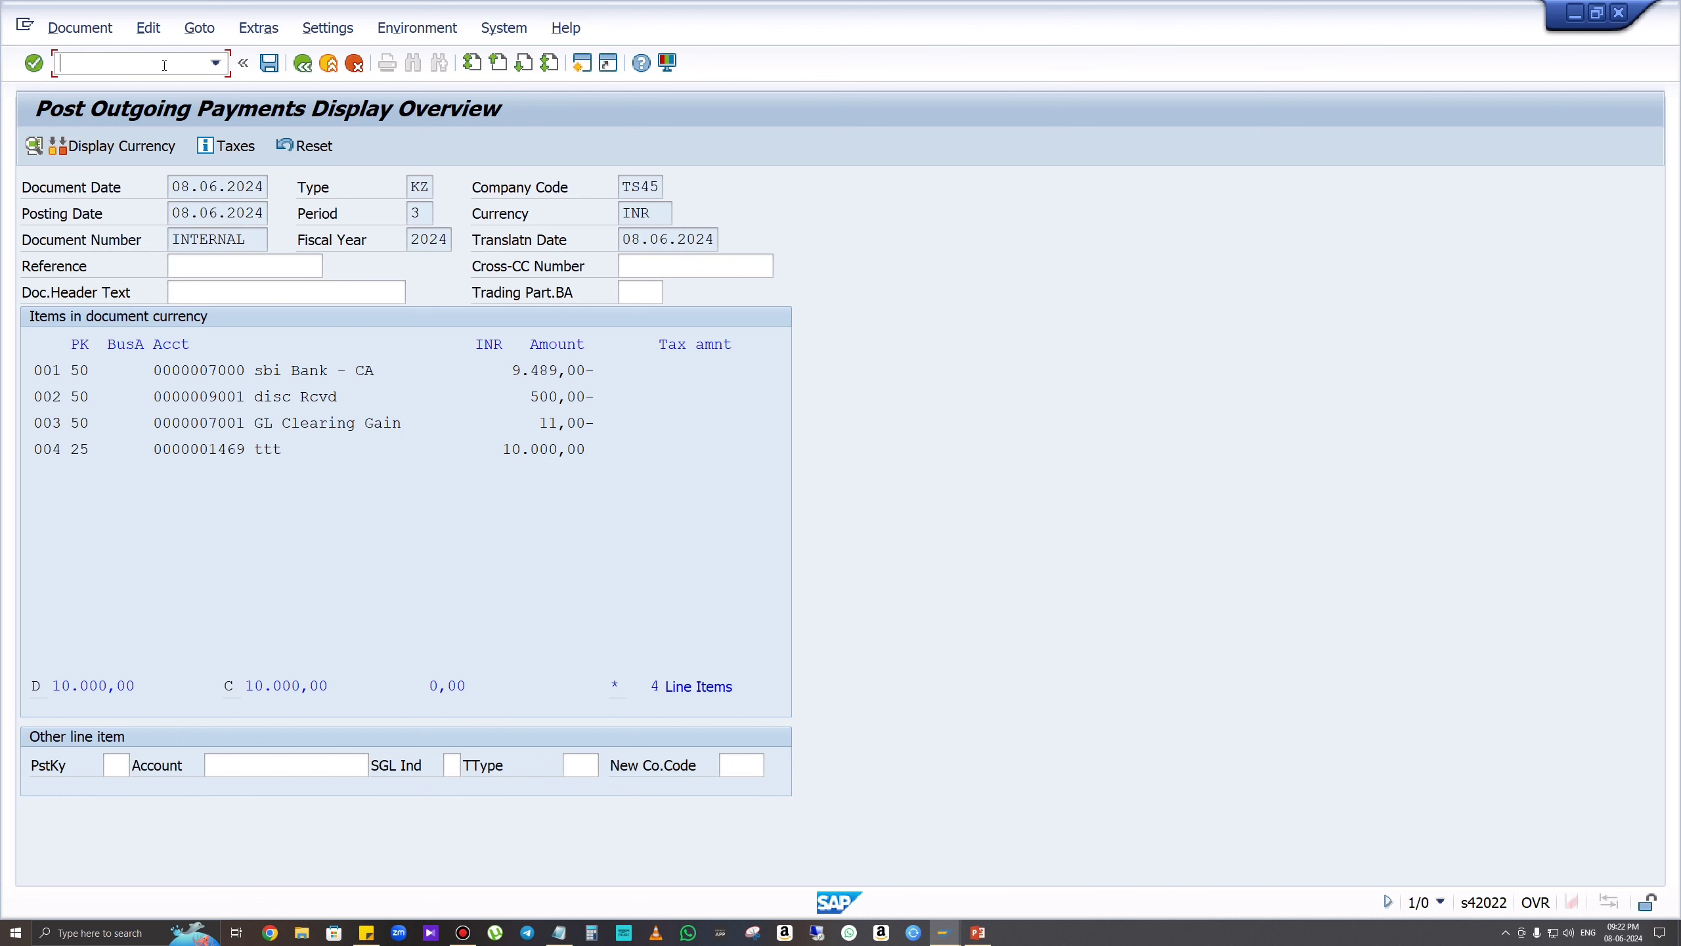
type("/nf-53")
key("Return")
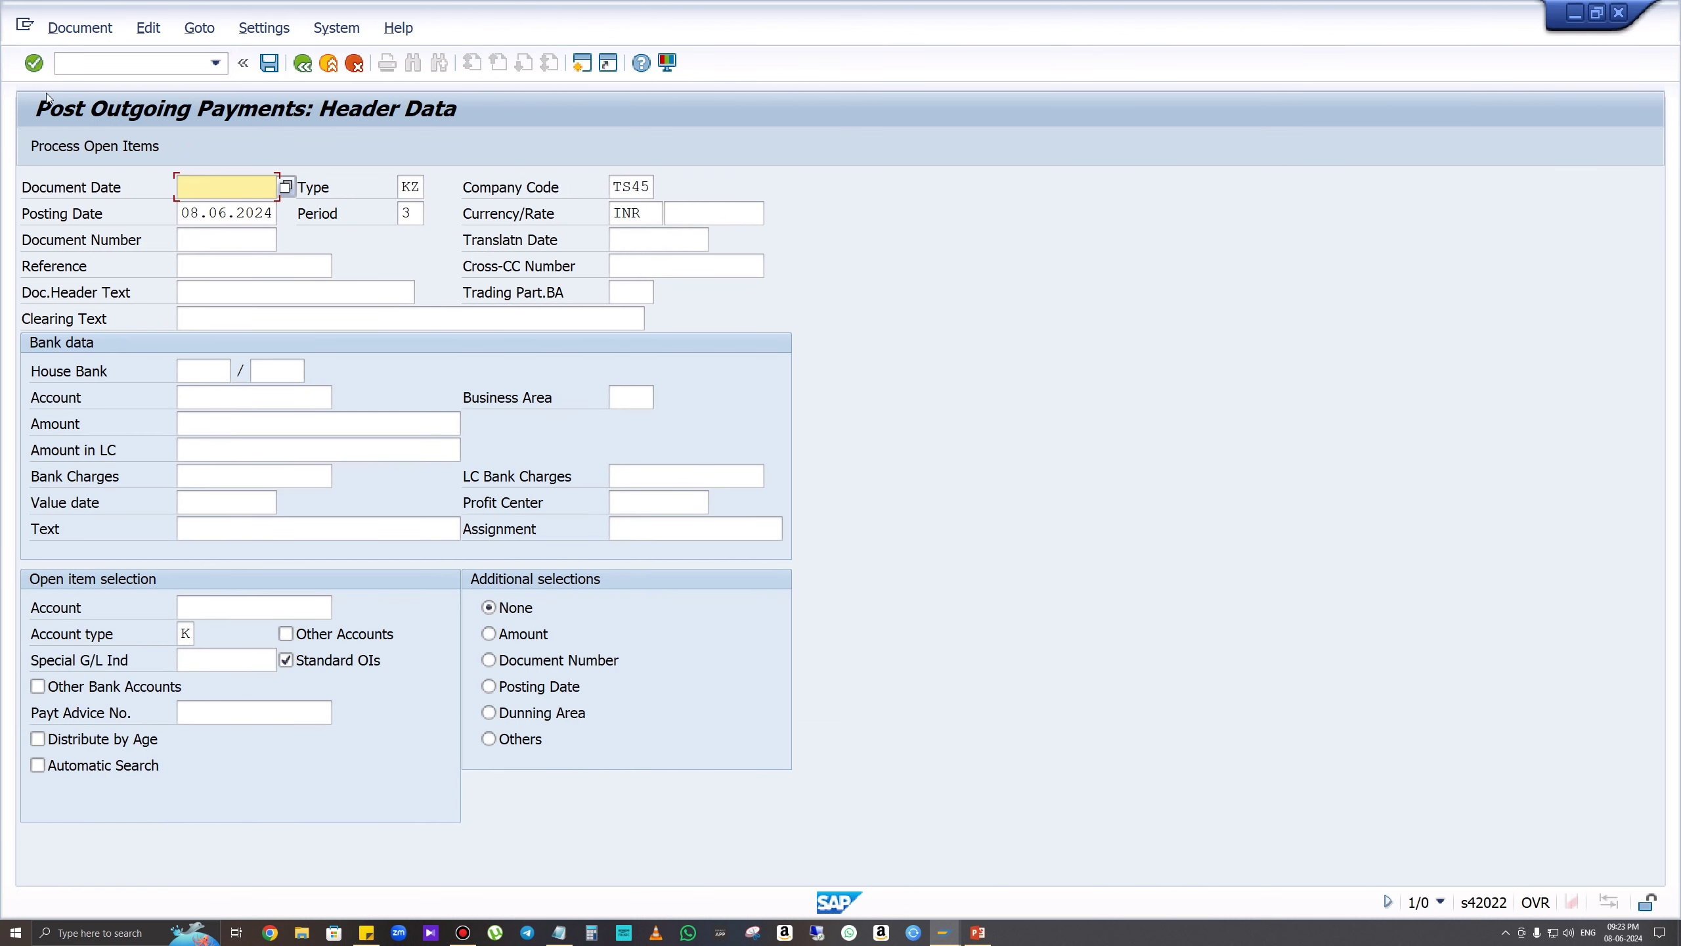
left_click(80, 27)
left_click(111, 106)
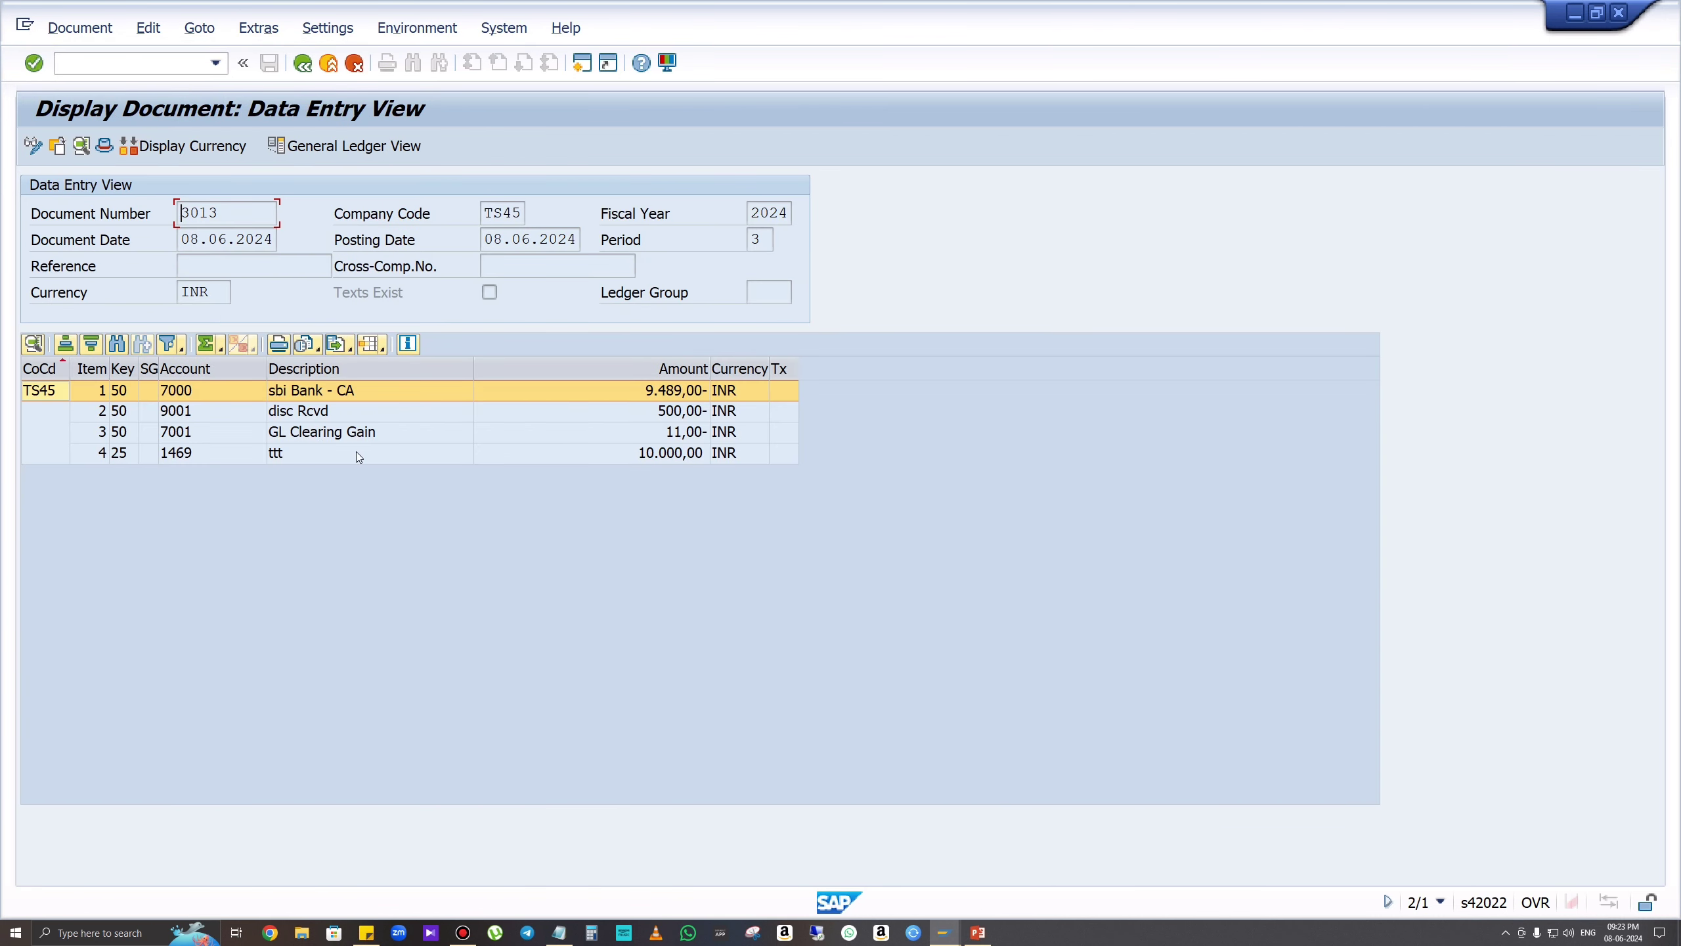
left_click(368, 457)
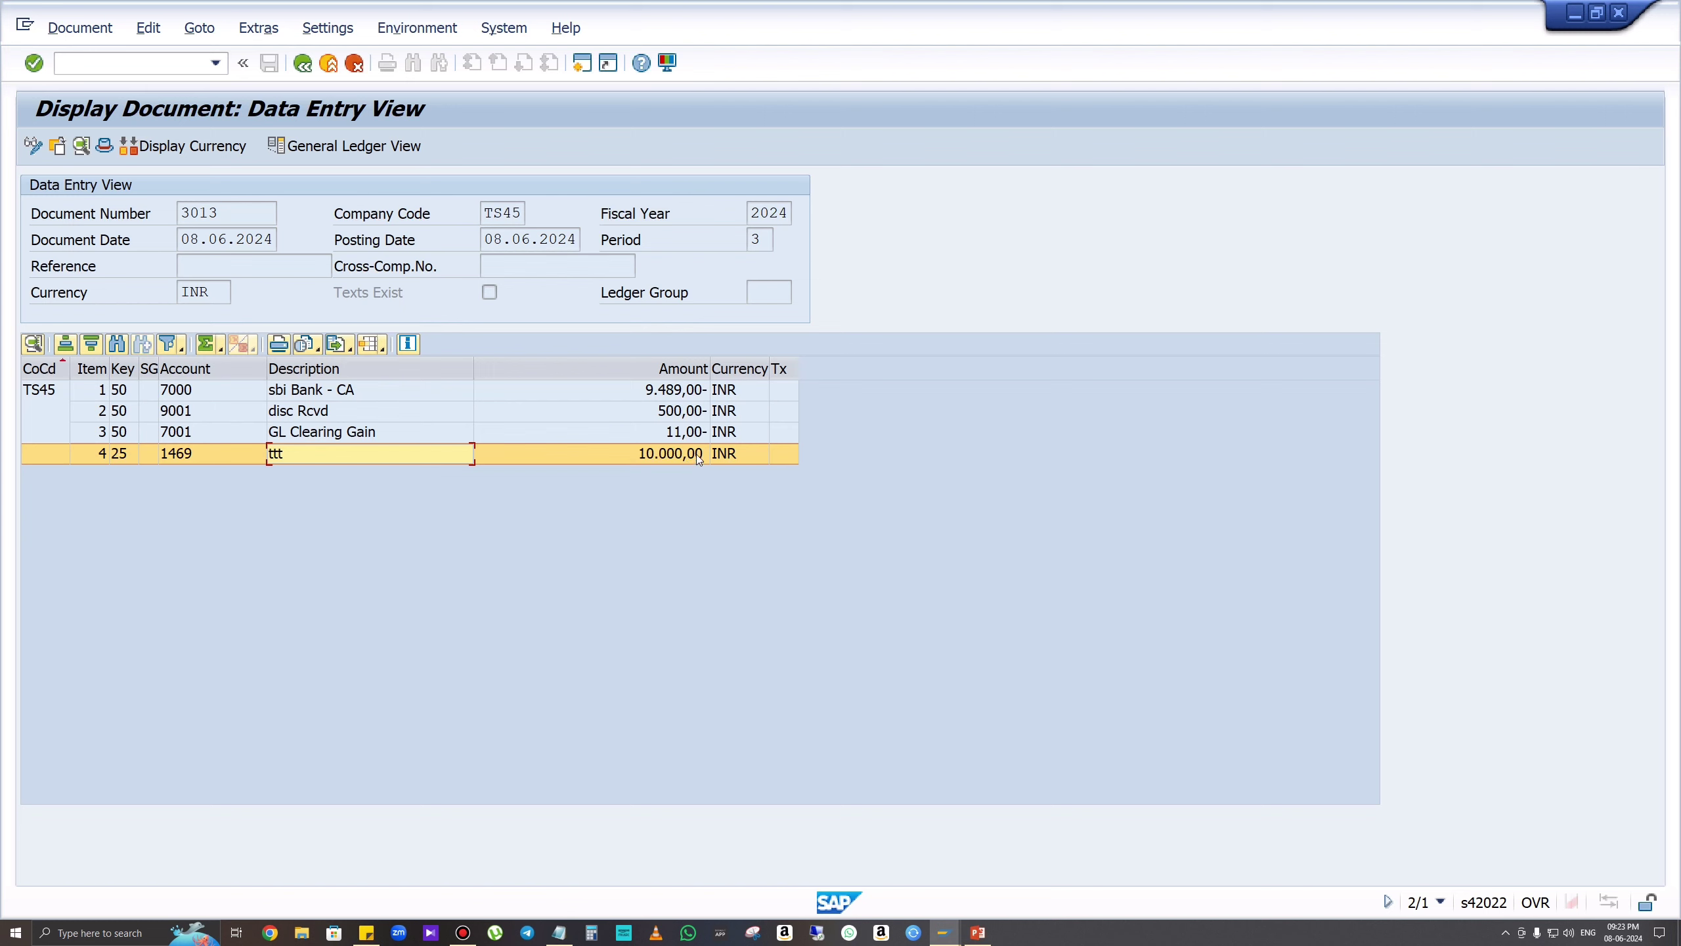
left_click(678, 396)
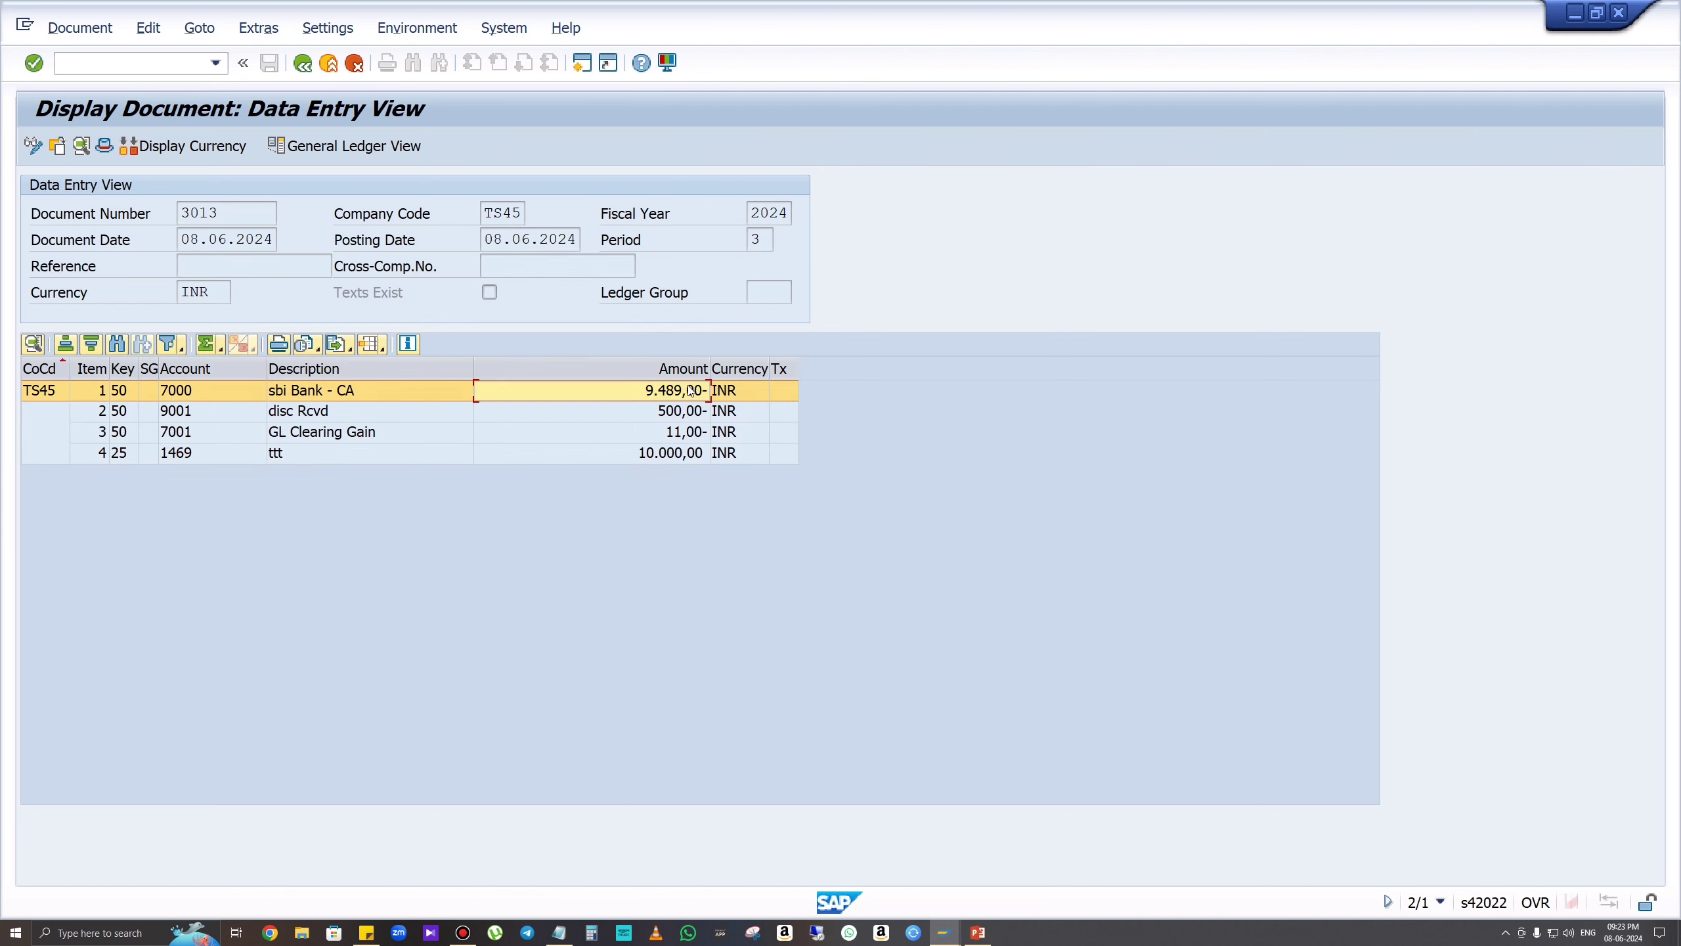
left_click(695, 411)
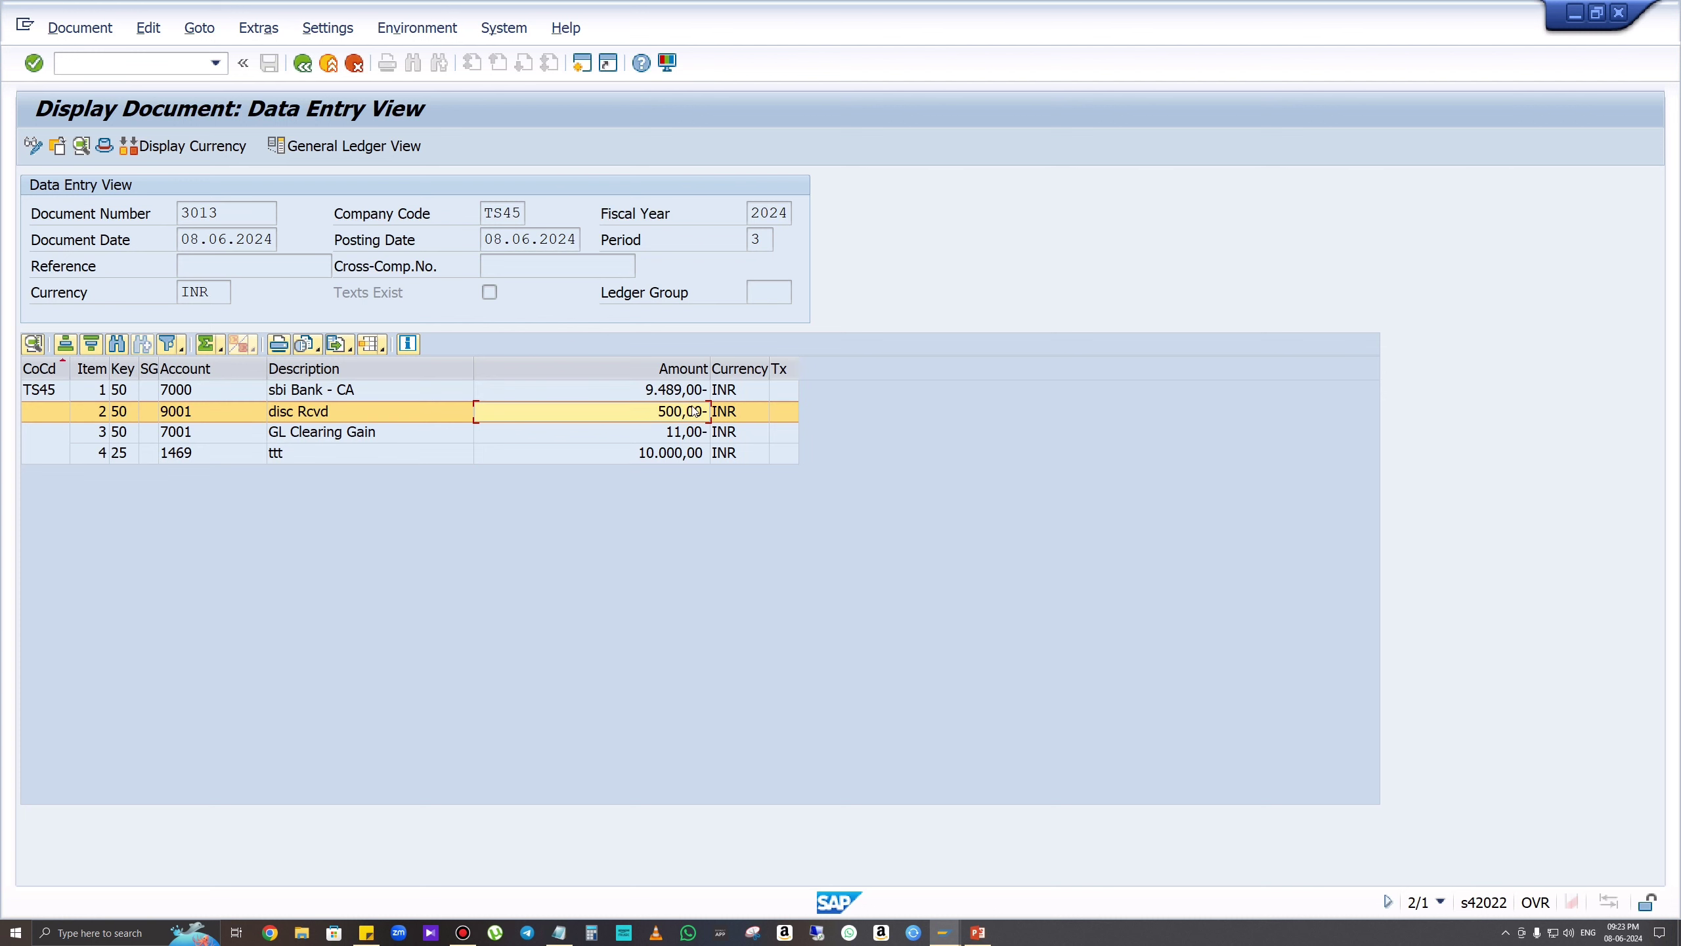
left_click(704, 439)
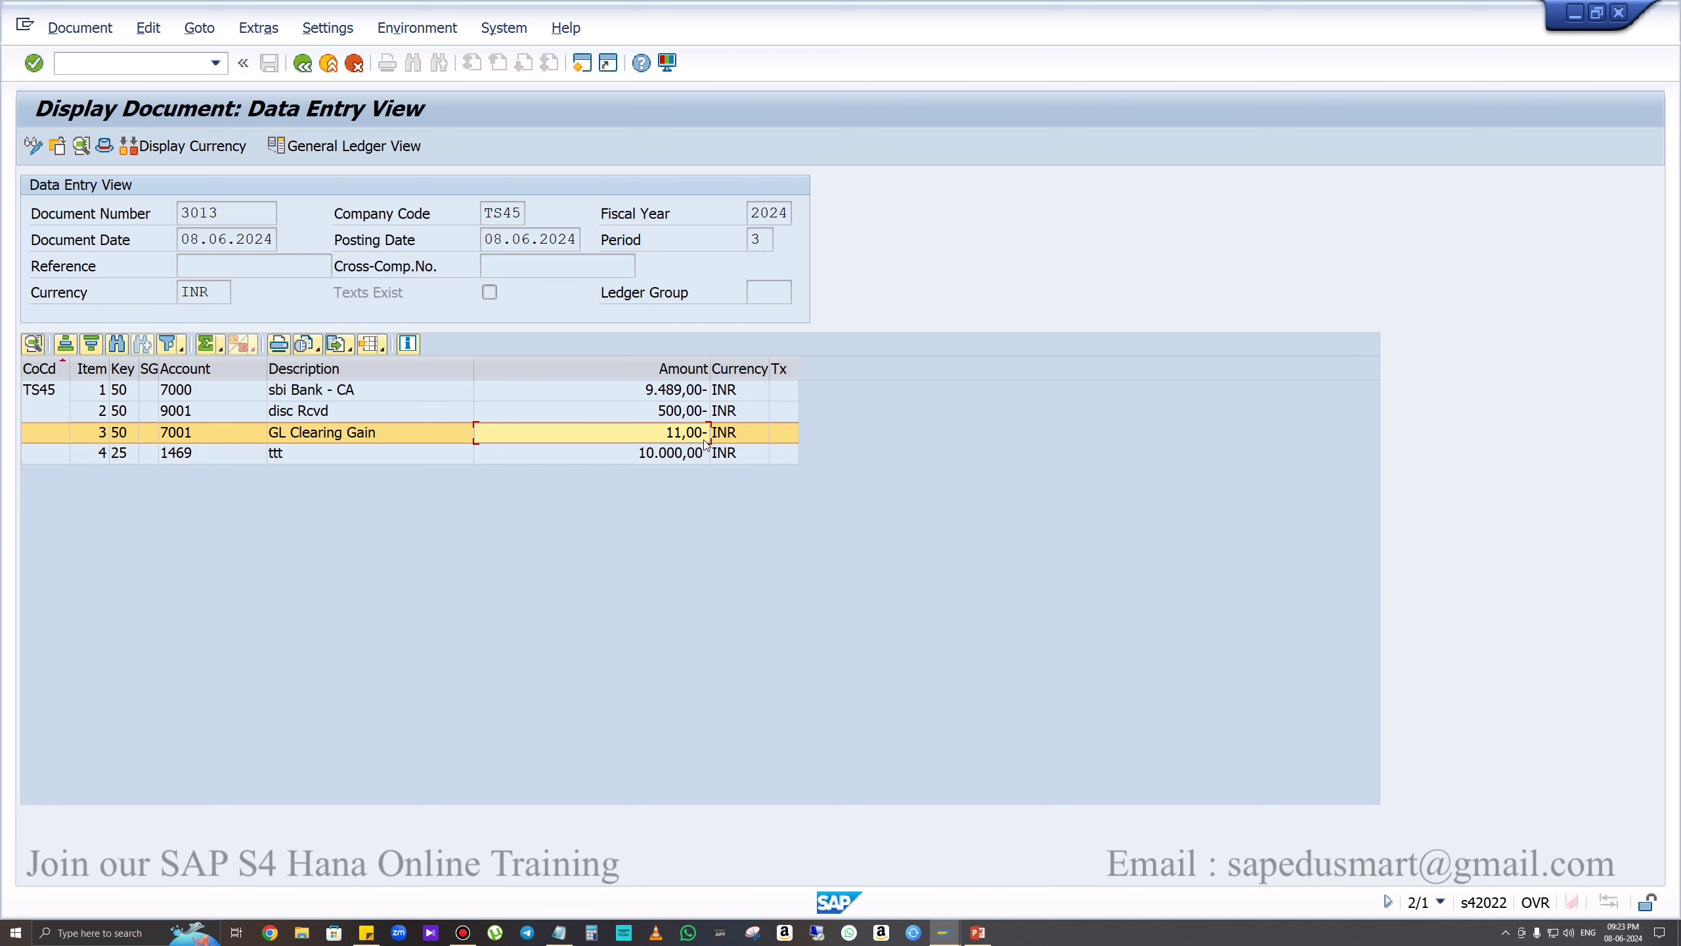
Leave the document display and return to the SAP Easy Access screen.
left_click(180, 72)
type("/n")
key("Return")
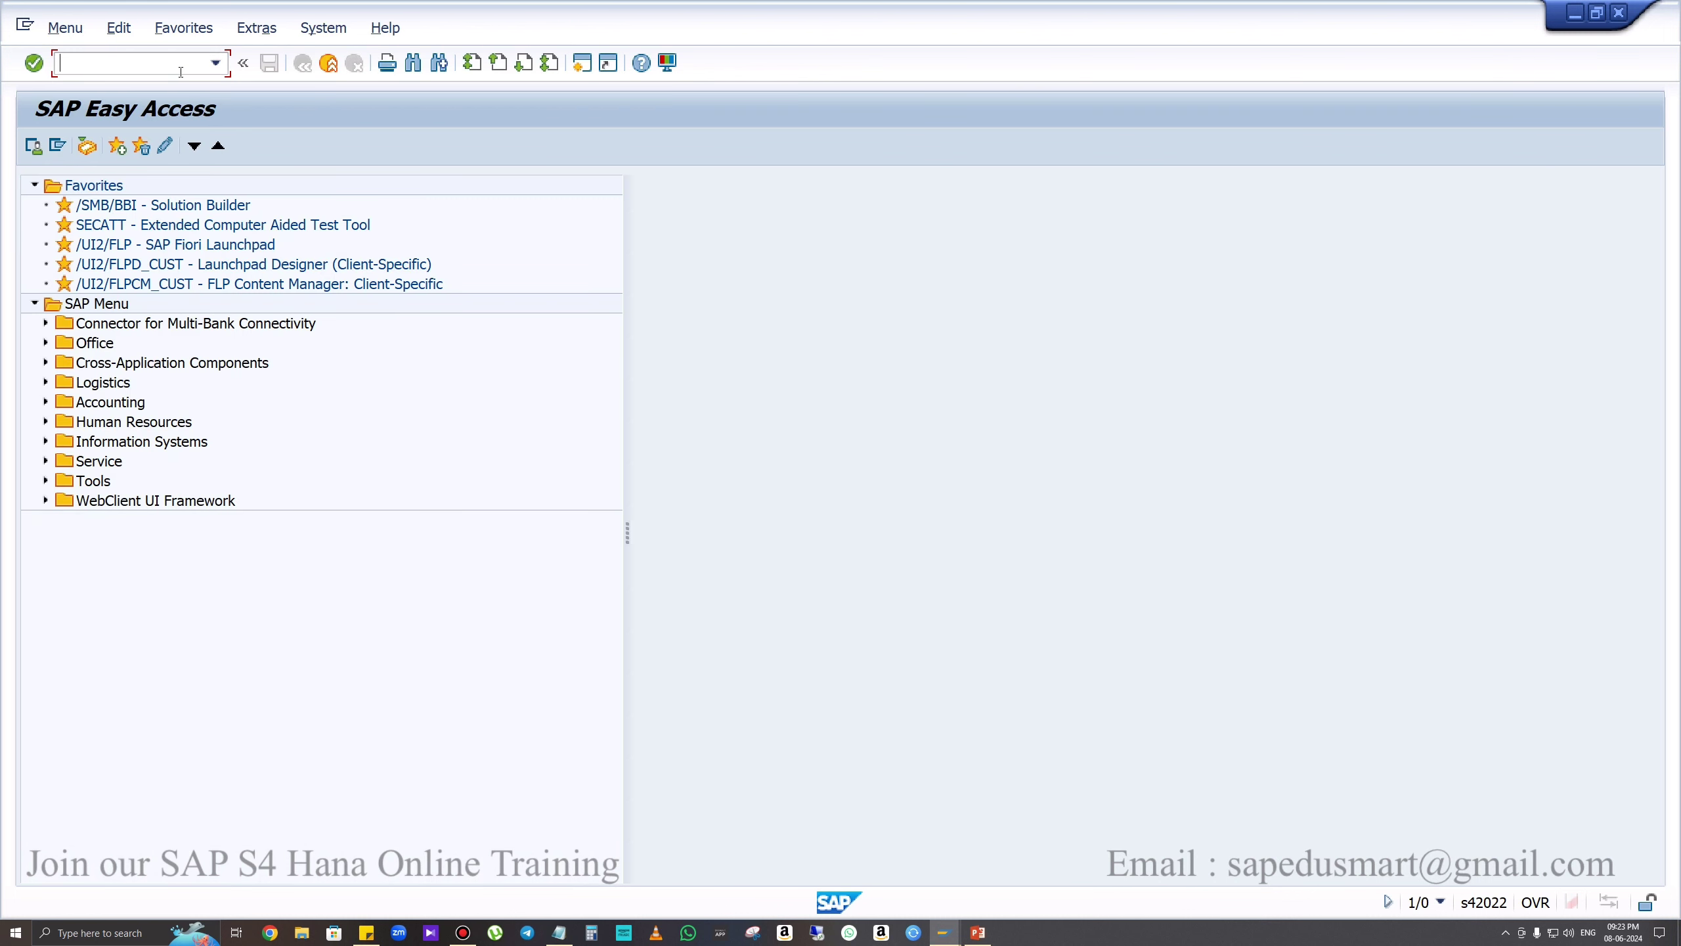